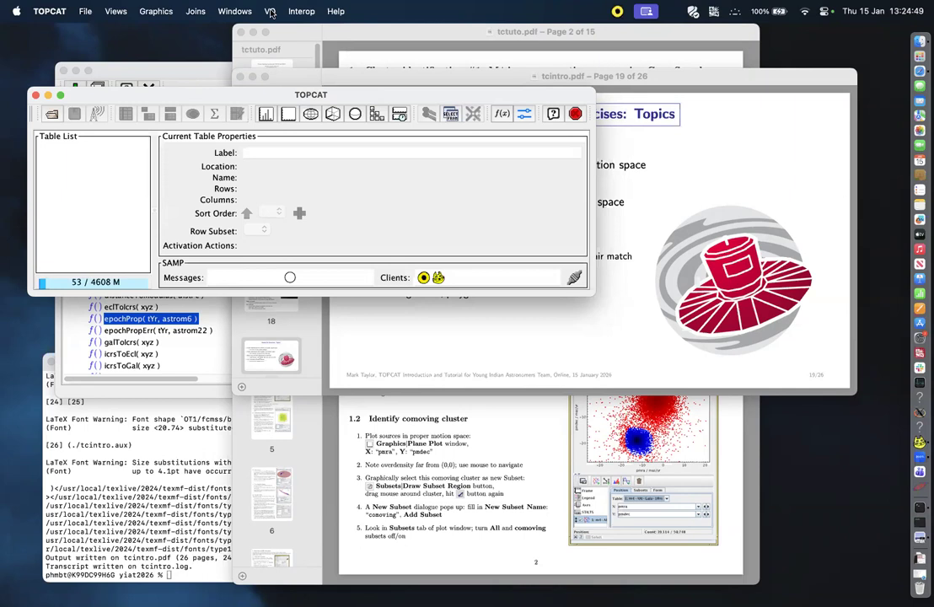
{"action": "left_click", "coordinate": [271, 12]}
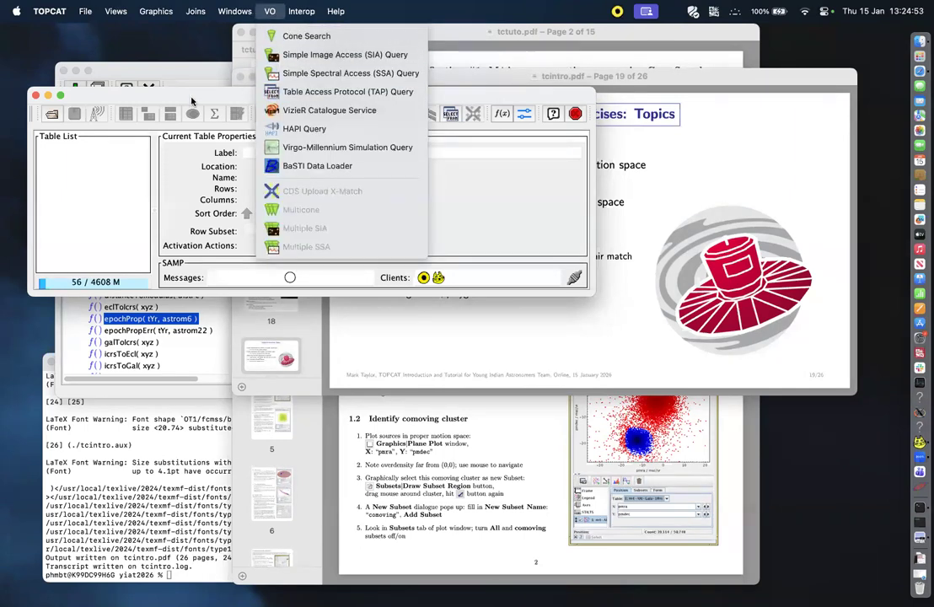
{"action": "left_click", "coordinate": [148, 101]}
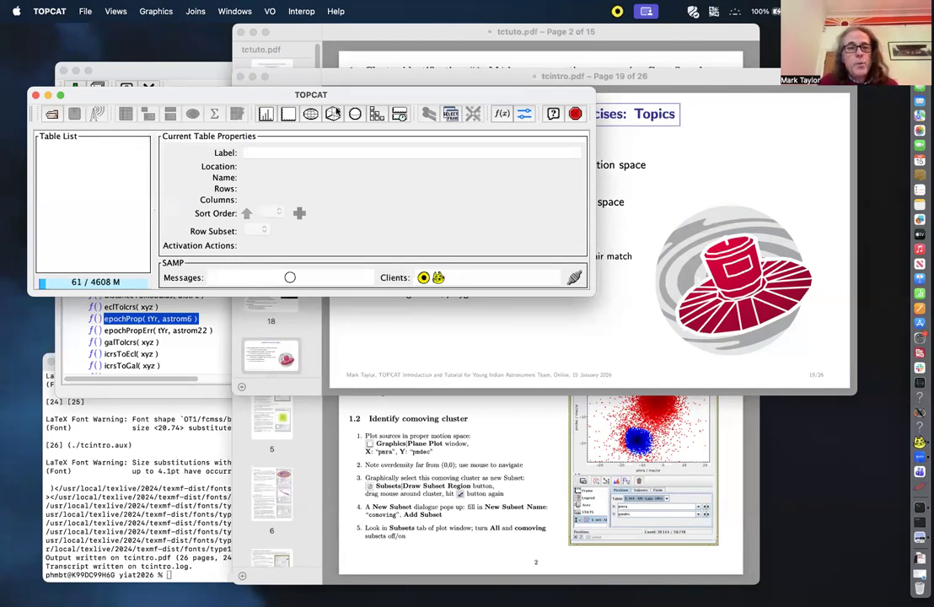
{"action": "left_click", "coordinate": [230, 12]}
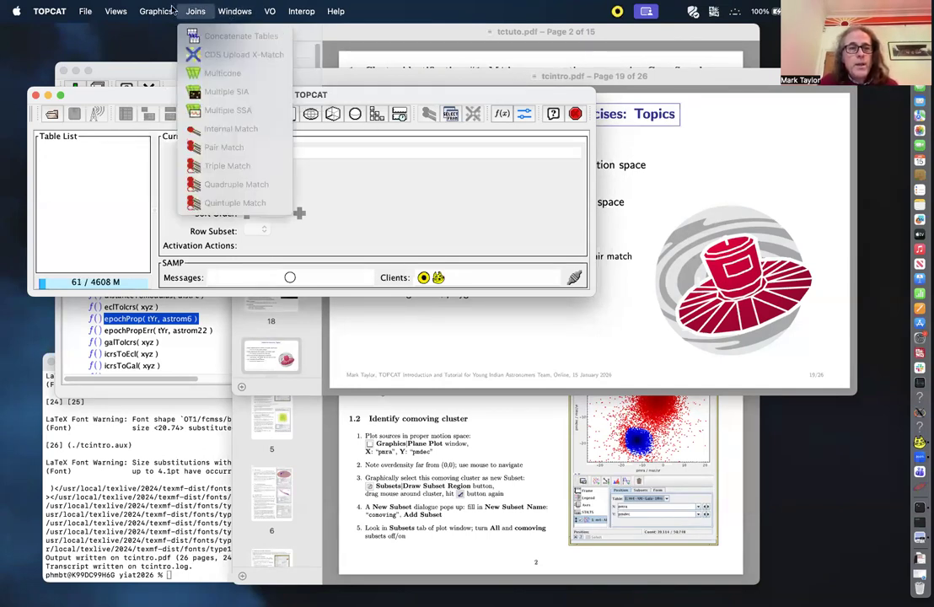
{"action": "mouse_move", "coordinate": [158, 11]}
{"action": "mouse_move", "coordinate": [119, 12]}
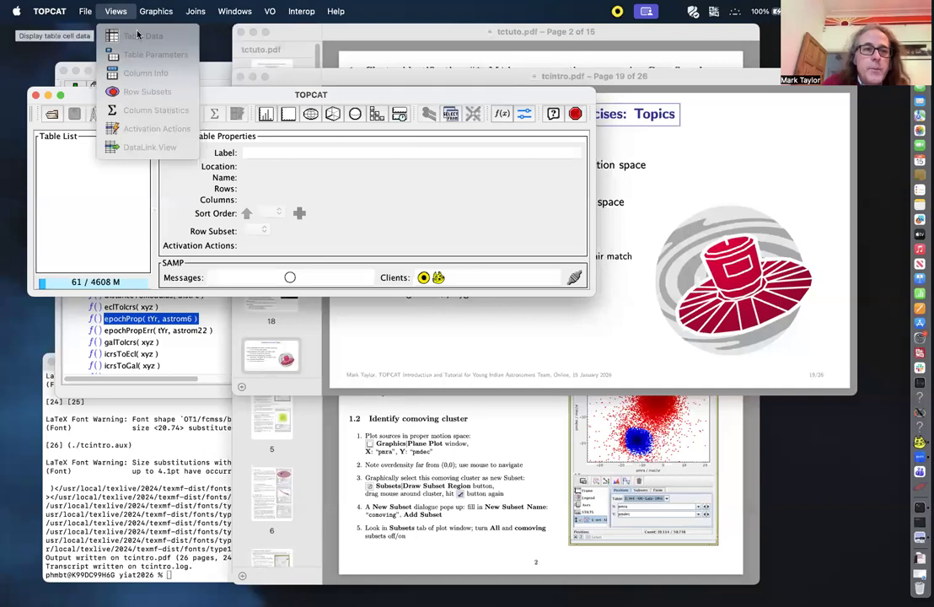
{"action": "left_click", "coordinate": [263, 101]}
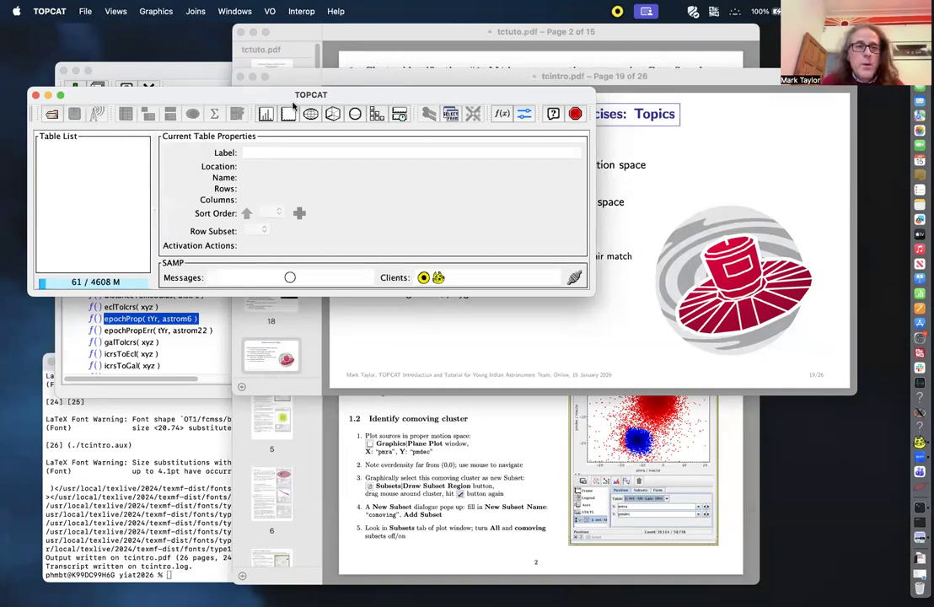
Start a VO Cone Search, find services for the keywords "gaia dr3" and select the first Gaia DR3 Lite Cone Search.
{"action": "left_click", "coordinate": [269, 12]}
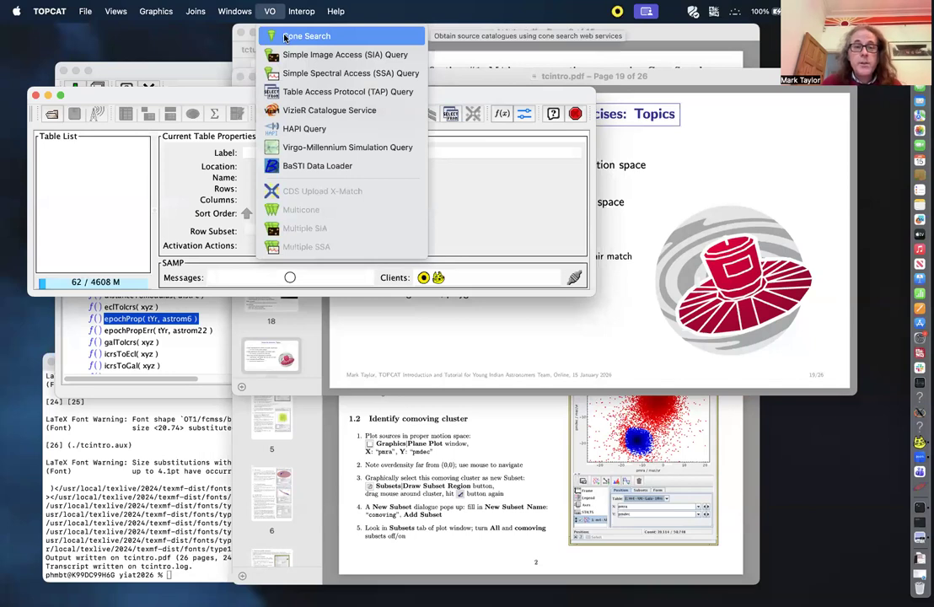
{"action": "left_click", "coordinate": [285, 36]}
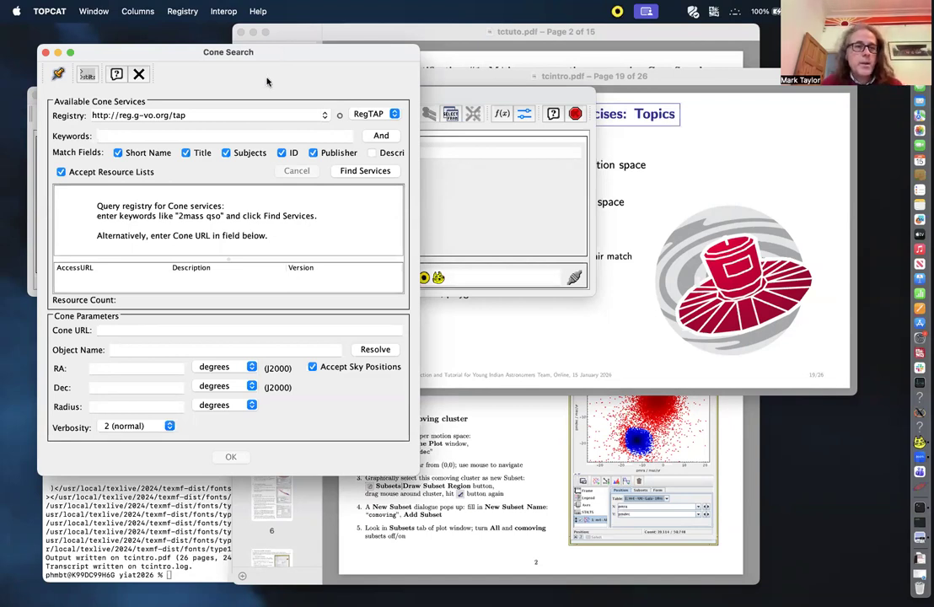
{"action": "left_click", "coordinate": [241, 135]}
{"action": "type", "text": "gaia dr3"}
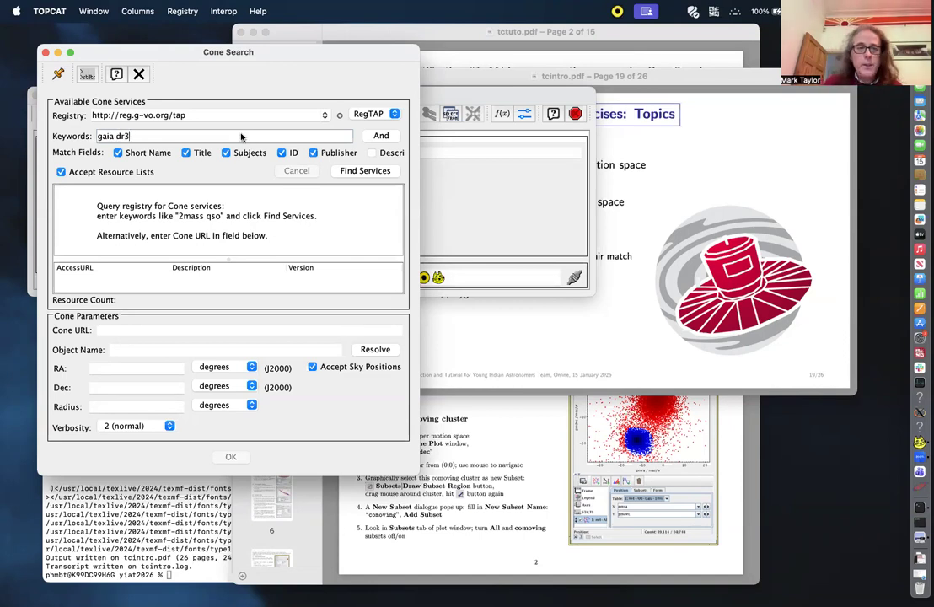
{"action": "key", "text": "Return"}
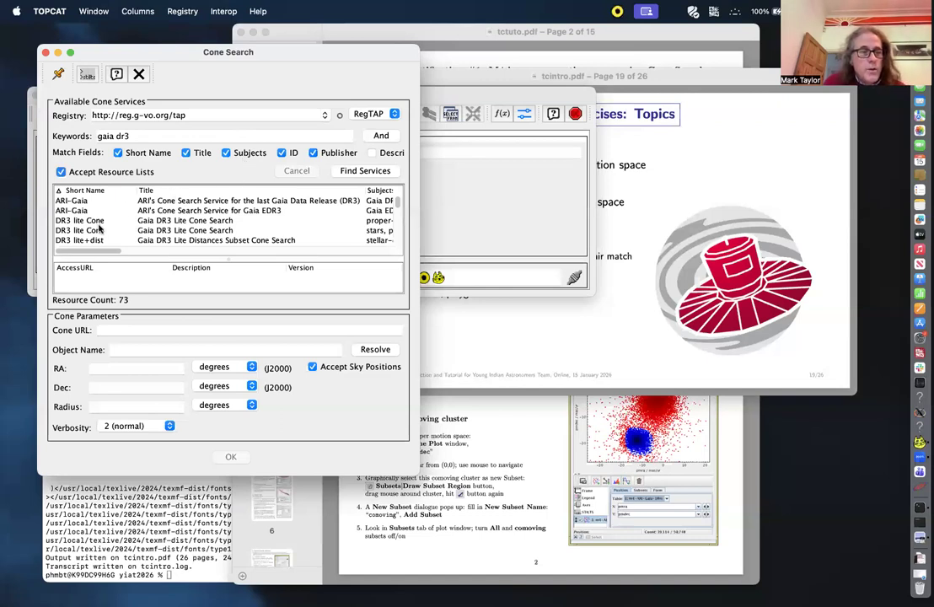
{"action": "left_click", "coordinate": [157, 221]}
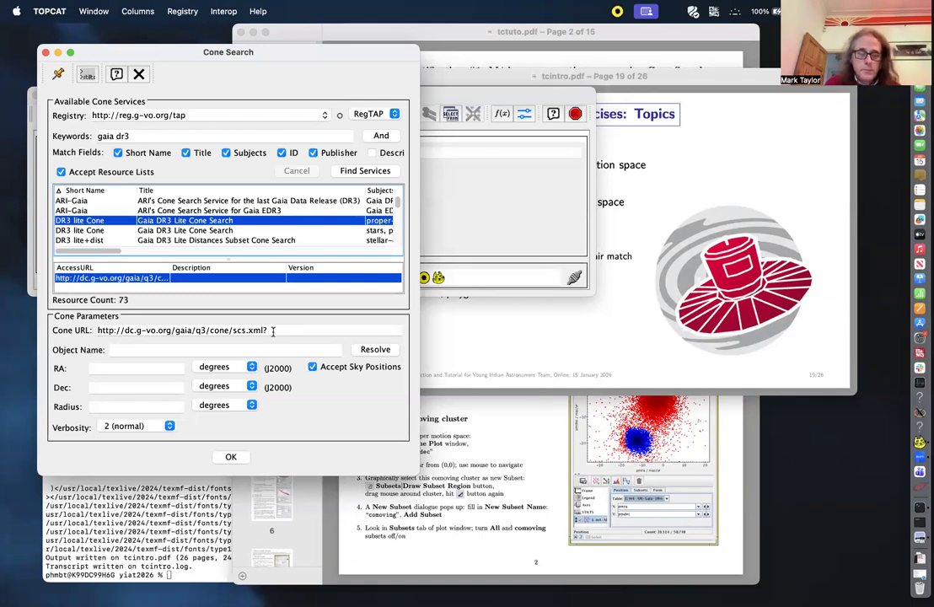
Resolve the object name m4 to sky coordinates and run the cone search with a radius of 0.3 degrees.
{"action": "left_click", "coordinate": [248, 349]}
{"action": "type", "text": "m4"}
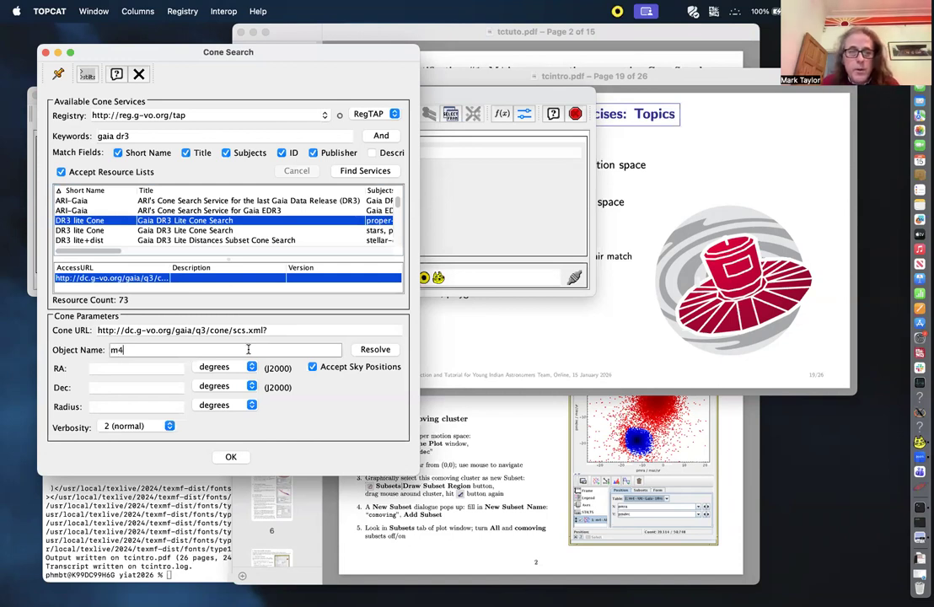
{"action": "key", "text": "Return"}
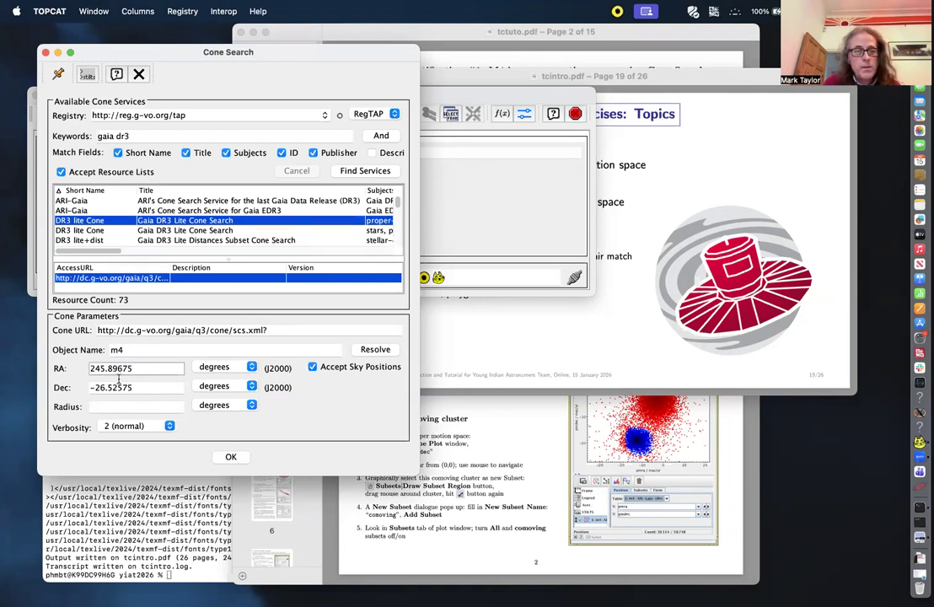
{"action": "left_click", "coordinate": [121, 407]}
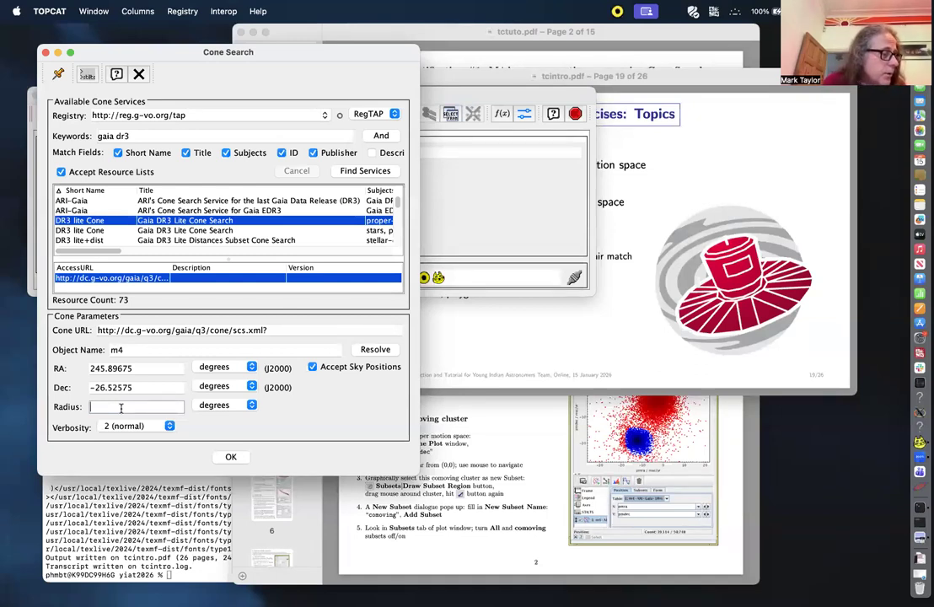
{"action": "type", "text": "0.3"}
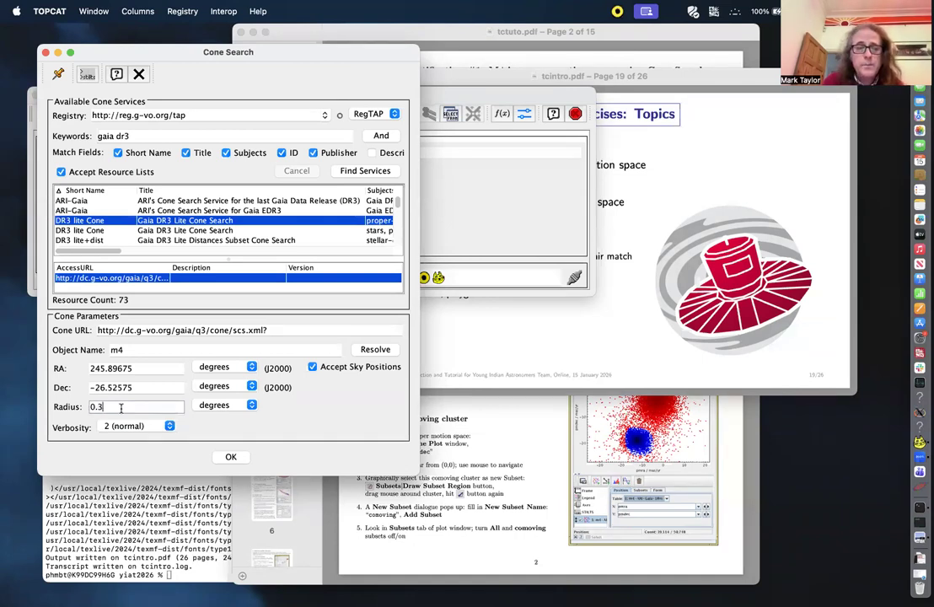
{"action": "left_click", "coordinate": [229, 459]}
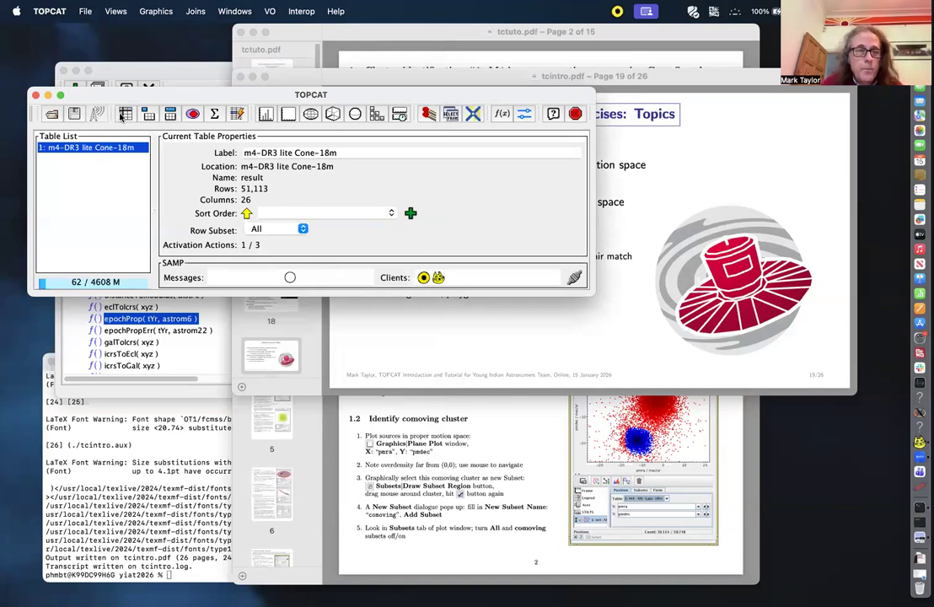
Browse the cell data of the m4-DR3 lite Cone-18m table across its rows and columns, then close the browser.
{"action": "left_click", "coordinate": [123, 113]}
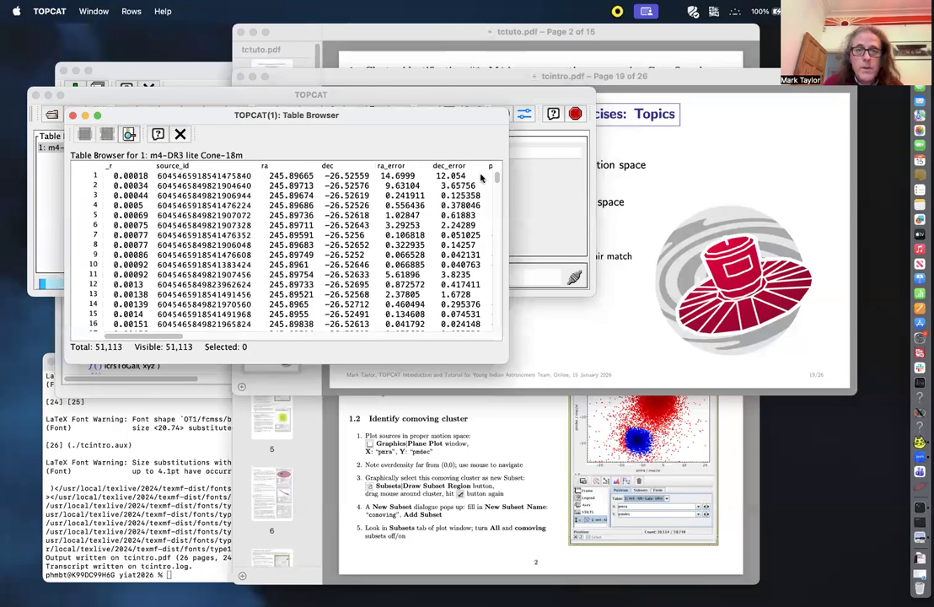
{"action": "left_click_drag", "start_coordinate": [497, 178], "coordinate": [488, 268]}
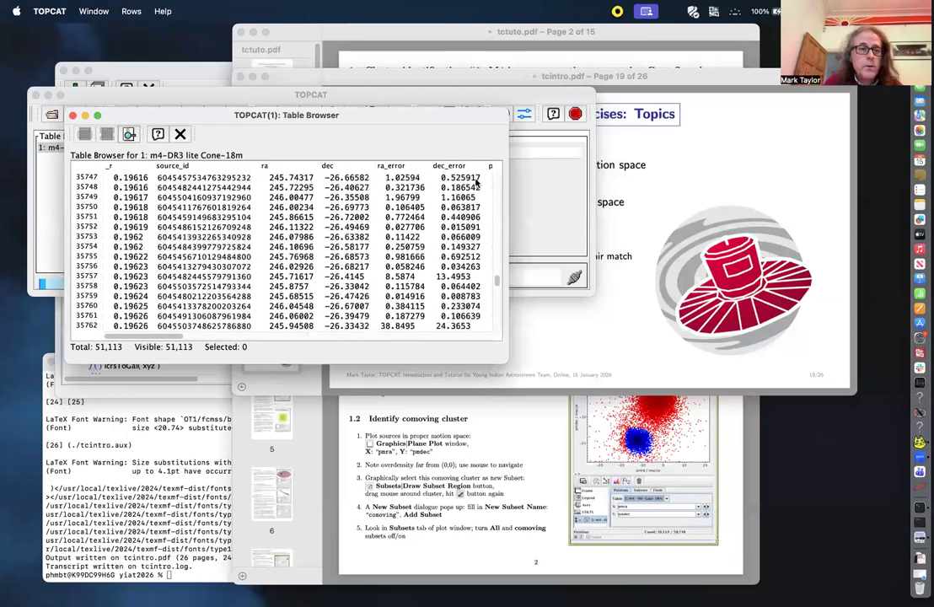
{"action": "scroll", "coordinate": [286, 253], "scroll_direction": "up", "scroll_amount": 20}
{"action": "scroll", "coordinate": [266, 322], "scroll_direction": "right", "scroll_amount": 15}
{"action": "scroll", "coordinate": [265, 323], "scroll_direction": "left", "scroll_amount": 15}
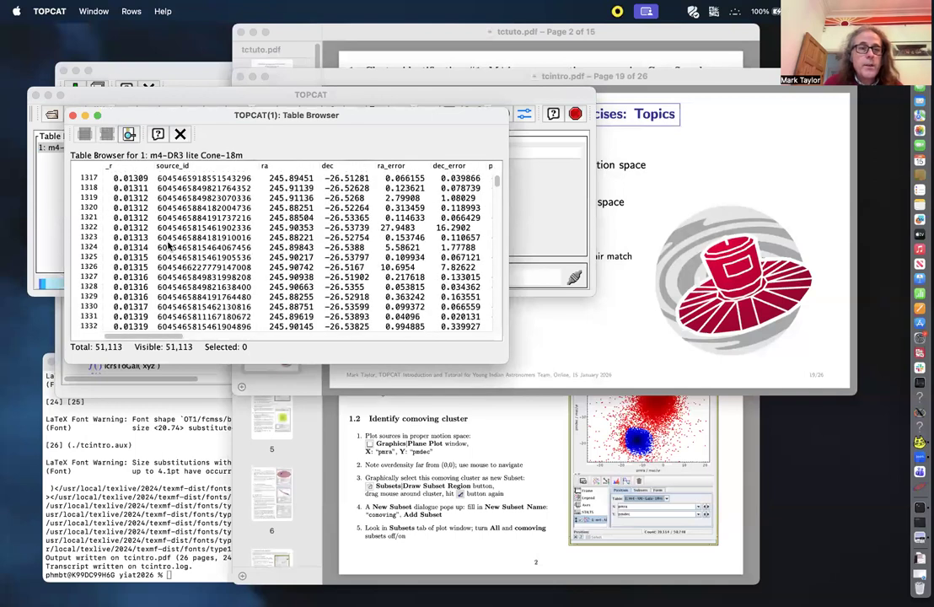
{"action": "left_click", "coordinate": [179, 134]}
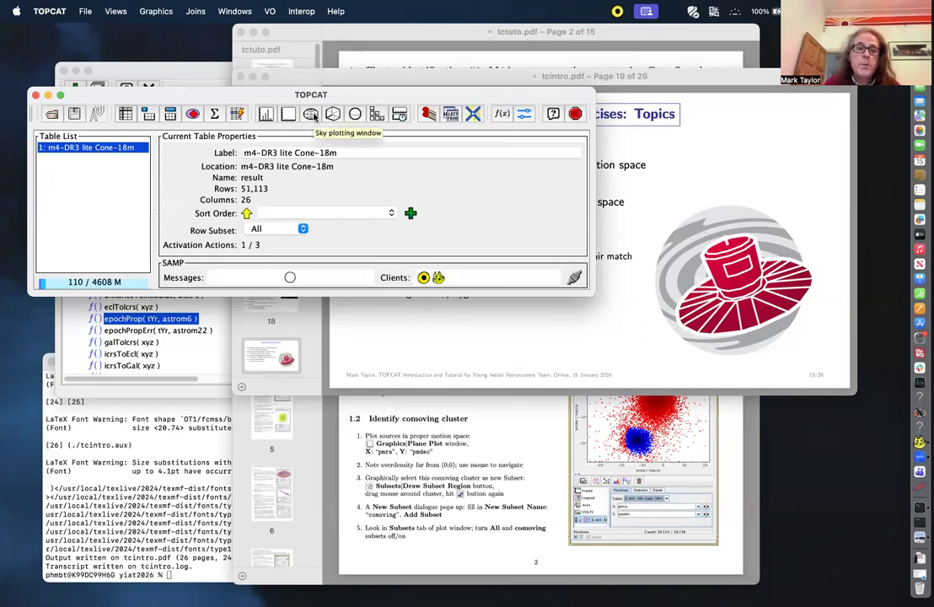
Plot the m4 table's equatorial ra and dec positions in a sky plot and inspect the star field at different scales.
{"action": "left_click", "coordinate": [165, 11]}
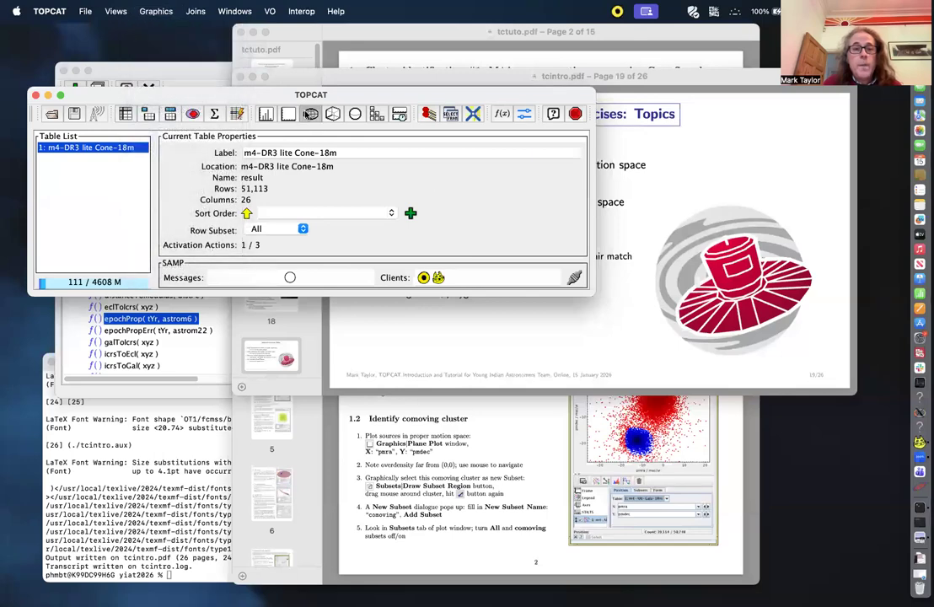
{"action": "left_click", "coordinate": [310, 114]}
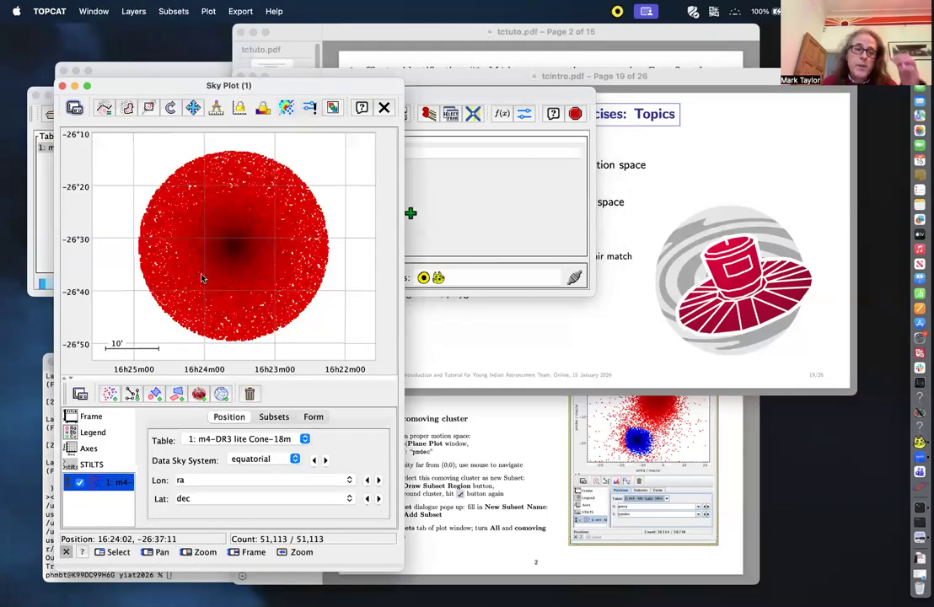
{"action": "scroll", "coordinate": [202, 278], "scroll_direction": "up", "scroll_amount": 5}
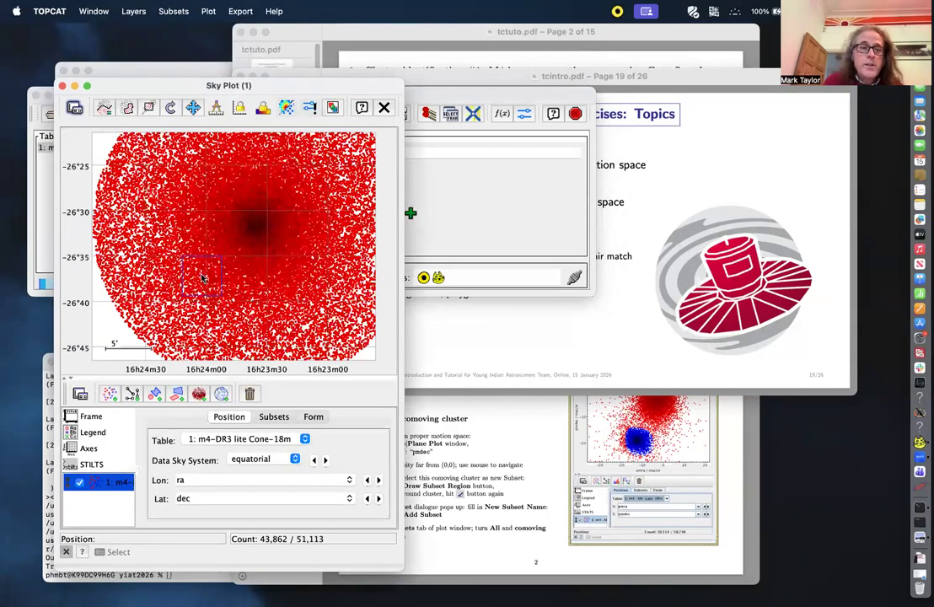
{"action": "scroll", "coordinate": [202, 279], "scroll_direction": "up", "scroll_amount": 1}
{"action": "scroll", "coordinate": [202, 278], "scroll_direction": "down", "scroll_amount": 5}
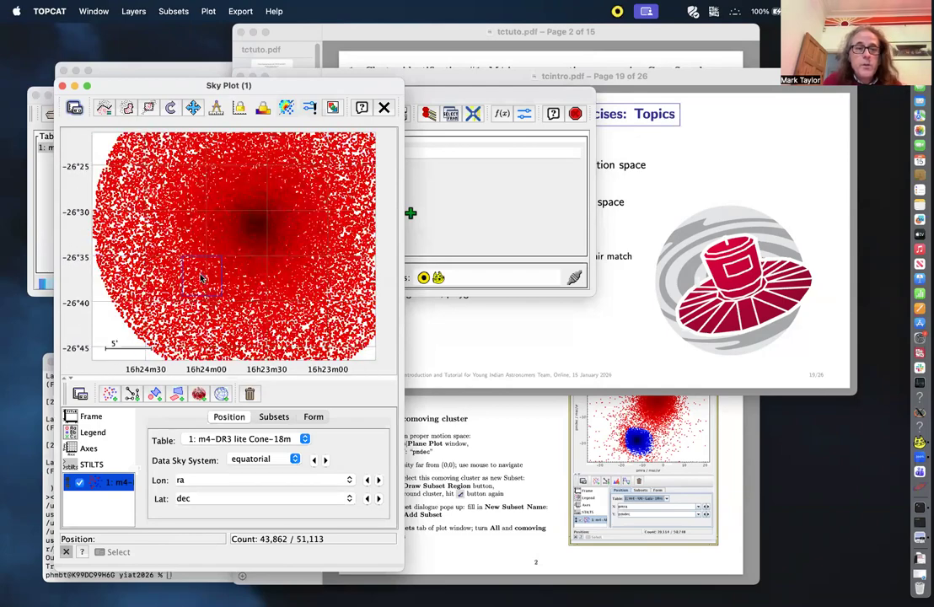
{"action": "scroll", "coordinate": [211, 271], "scroll_direction": "down", "scroll_amount": 10}
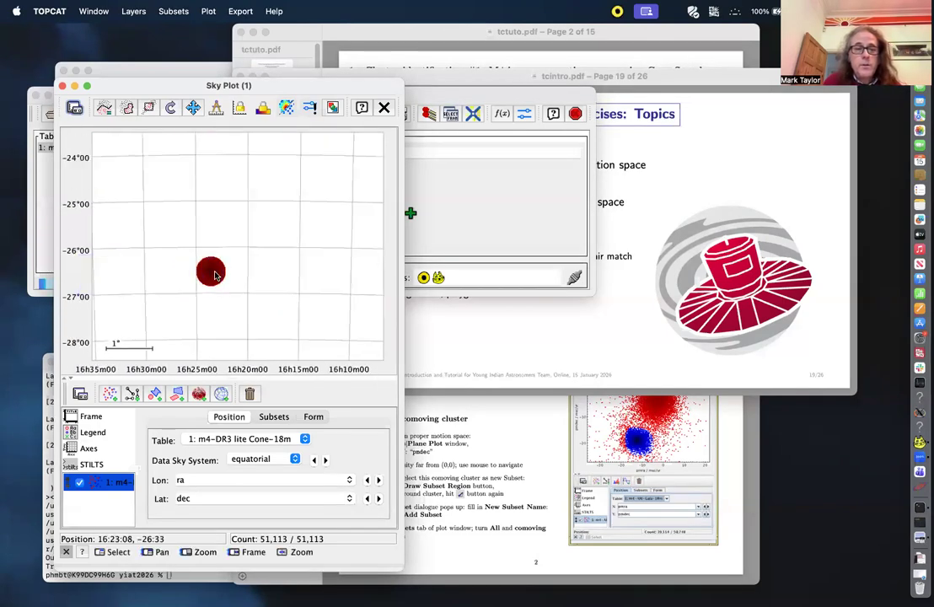
{"action": "scroll", "coordinate": [215, 274], "scroll_direction": "up", "scroll_amount": 15}
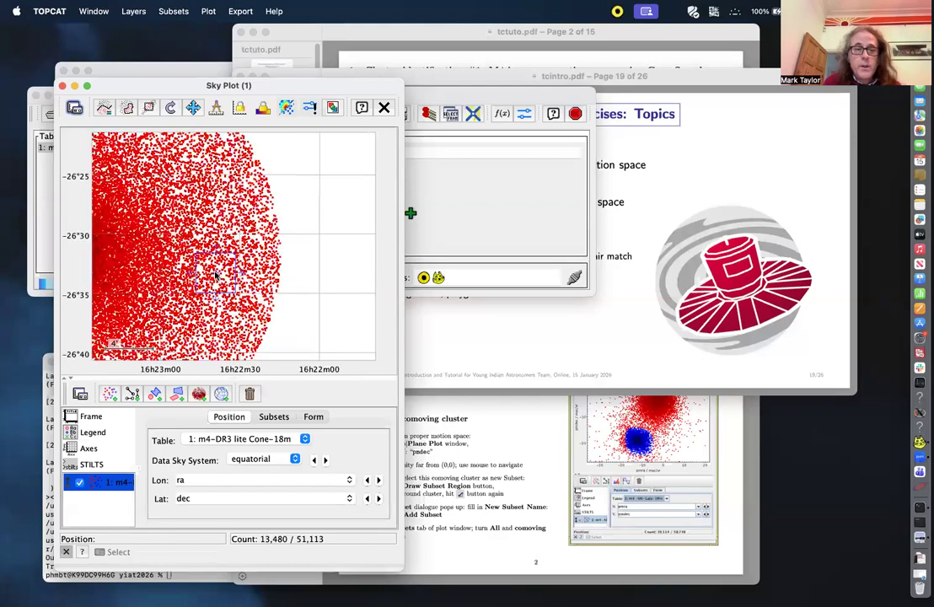
{"action": "scroll", "coordinate": [215, 276], "scroll_direction": "up", "scroll_amount": 7}
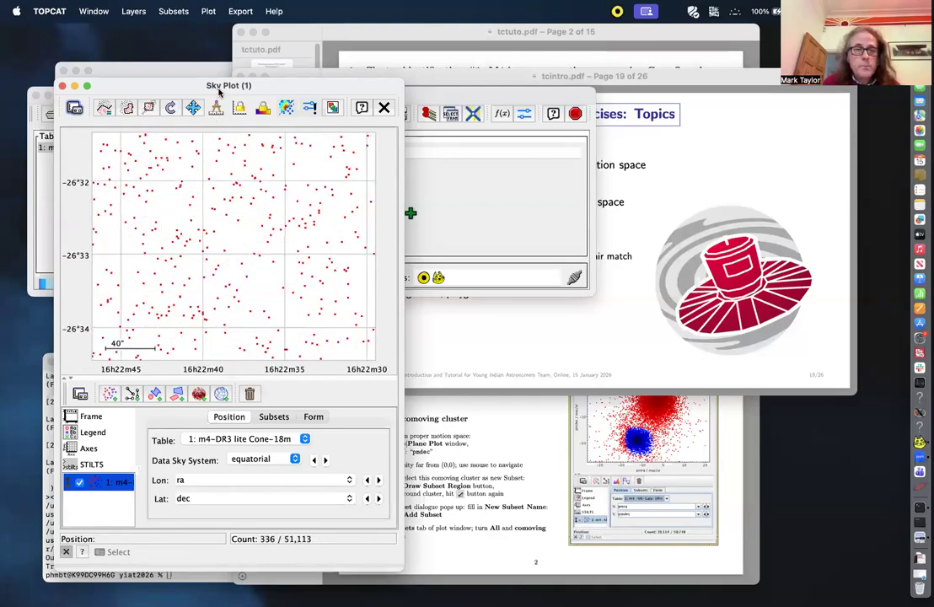
Show the table's cell data beside the sky plot, select a plotted star, and locate it within the full field.
{"action": "left_click_drag", "start_coordinate": [220, 87], "coordinate": [278, 96]}
{"action": "left_click_drag", "start_coordinate": [567, 104], "coordinate": [569, 107]}
{"action": "left_click", "coordinate": [124, 118]}
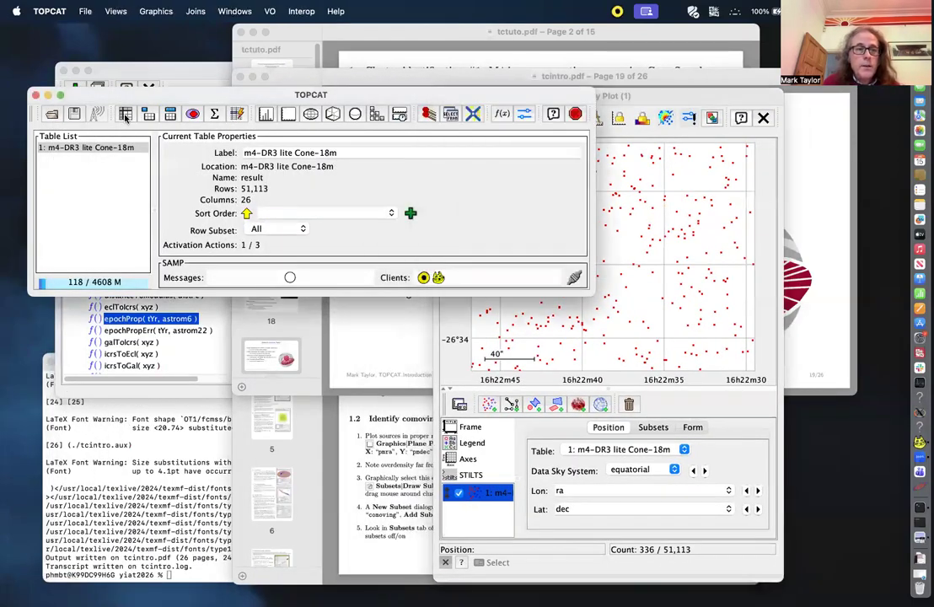
{"action": "left_click", "coordinate": [633, 265]}
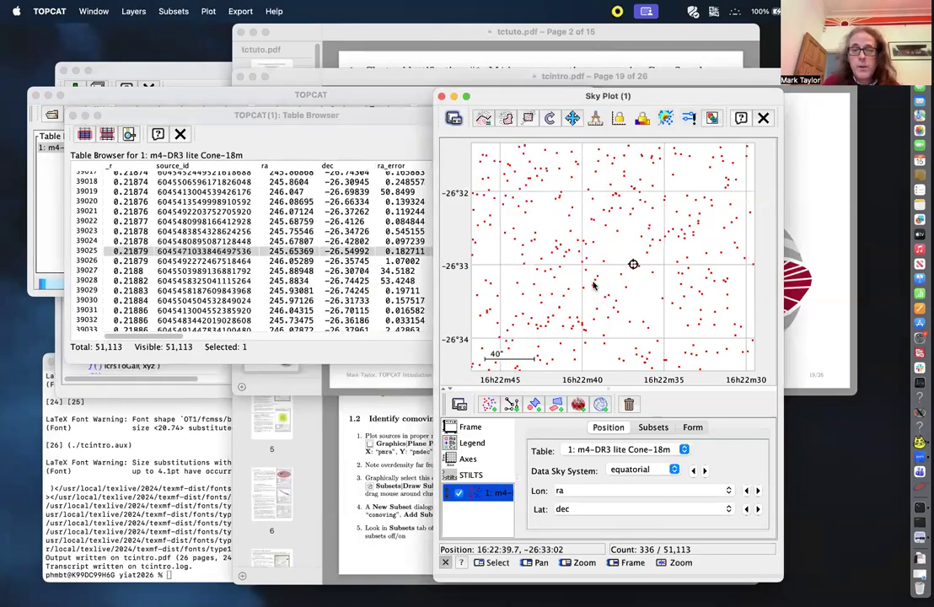
{"action": "scroll", "coordinate": [555, 282], "scroll_direction": "down", "scroll_amount": 15}
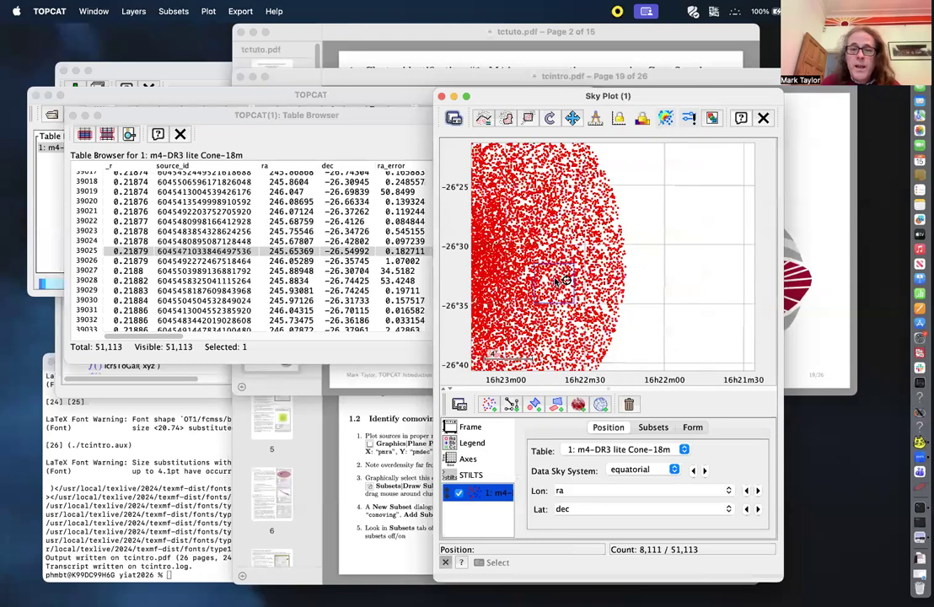
{"action": "left_click_drag", "start_coordinate": [555, 281], "coordinate": [661, 264]}
{"action": "scroll", "coordinate": [595, 265], "scroll_direction": "down", "scroll_amount": 3}
{"action": "scroll", "coordinate": [594, 265], "scroll_direction": "up", "scroll_amount": 2}
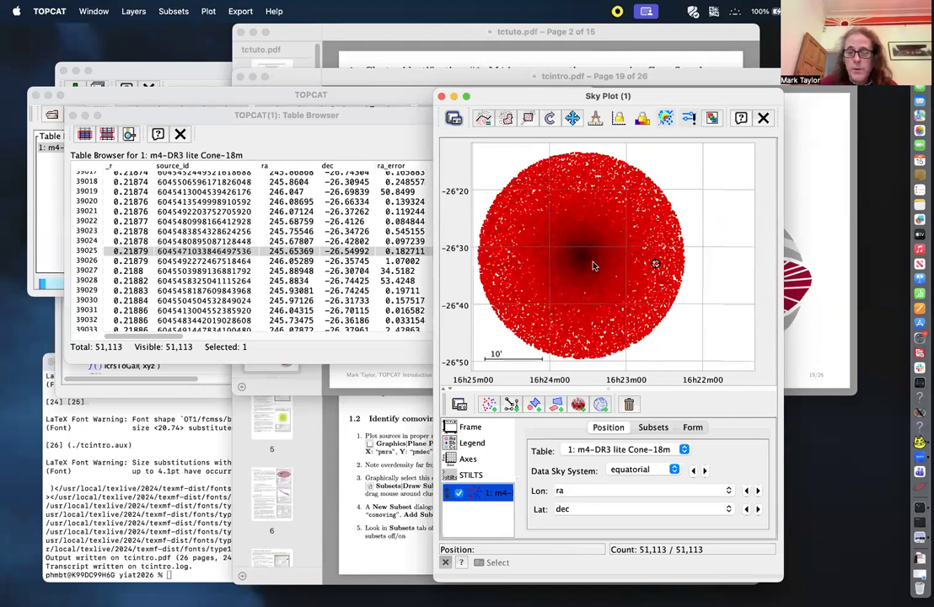
{"action": "mouse_move", "coordinate": [592, 263]}
{"action": "left_mouse_down"}
{"action": "mouse_move", "coordinate": [609, 245]}
{"action": "mouse_move", "coordinate": [605, 266]}
{"action": "mouse_move", "coordinate": [679, 300]}
{"action": "mouse_move", "coordinate": [591, 260]}
{"action": "left_mouse_up"}
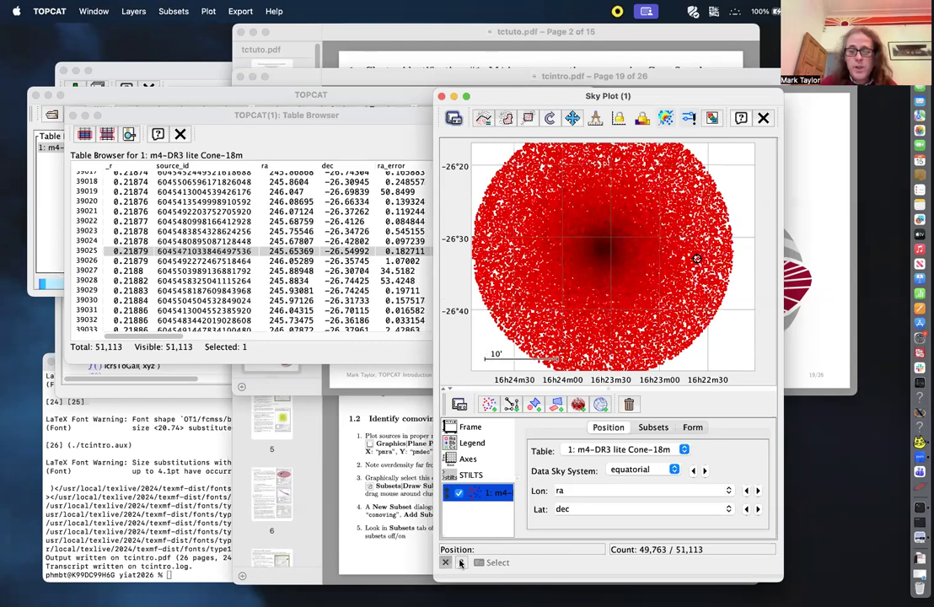
Read the sky plot's navigation help, then close it and fit the whole star field in the plot.
{"action": "left_click", "coordinate": [460, 562]}
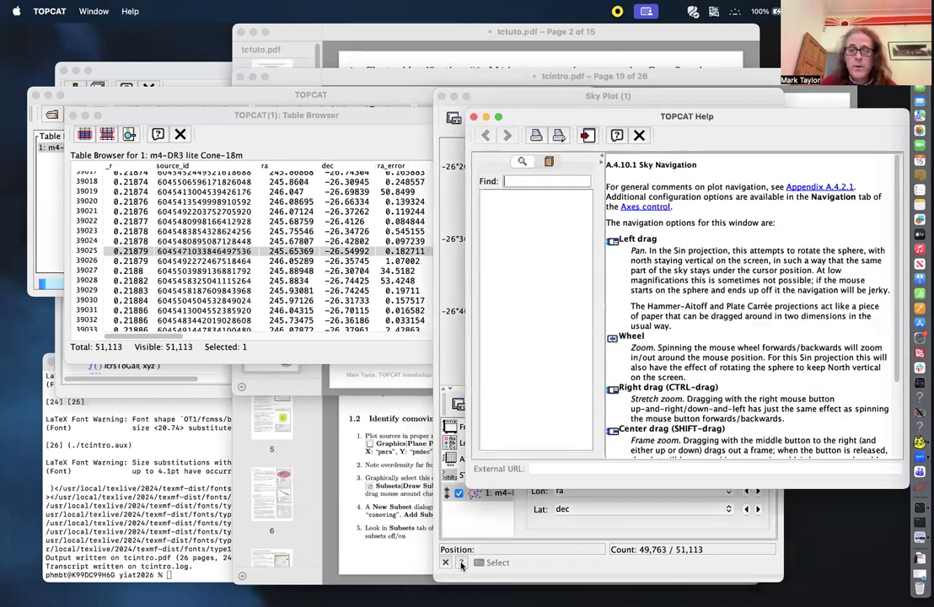
{"action": "scroll", "coordinate": [687, 312], "scroll_direction": "down", "scroll_amount": 3}
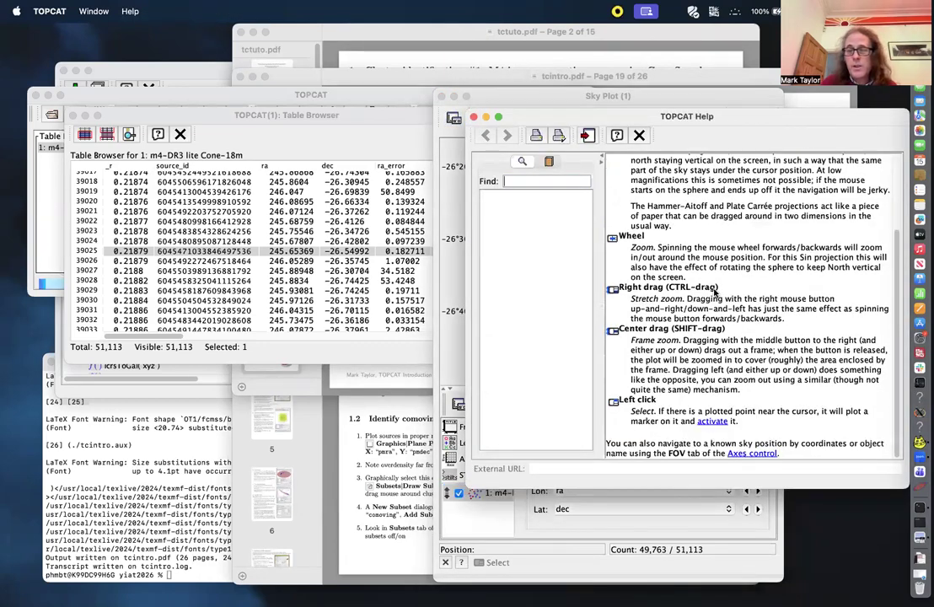
{"action": "scroll", "coordinate": [674, 253], "scroll_direction": "up", "scroll_amount": 3}
{"action": "left_click", "coordinate": [639, 135]}
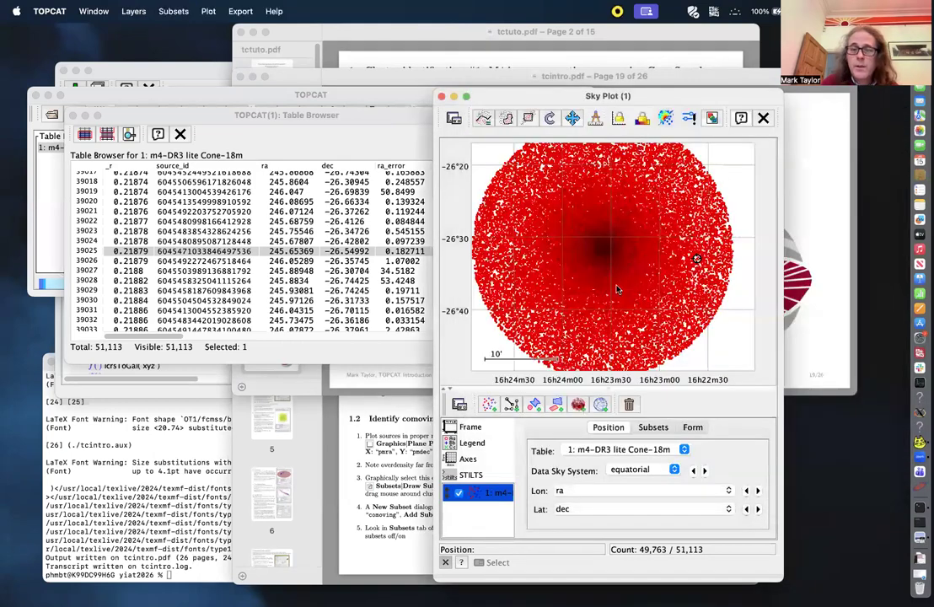
{"action": "scroll", "coordinate": [588, 280], "scroll_direction": "up", "scroll_amount": 2}
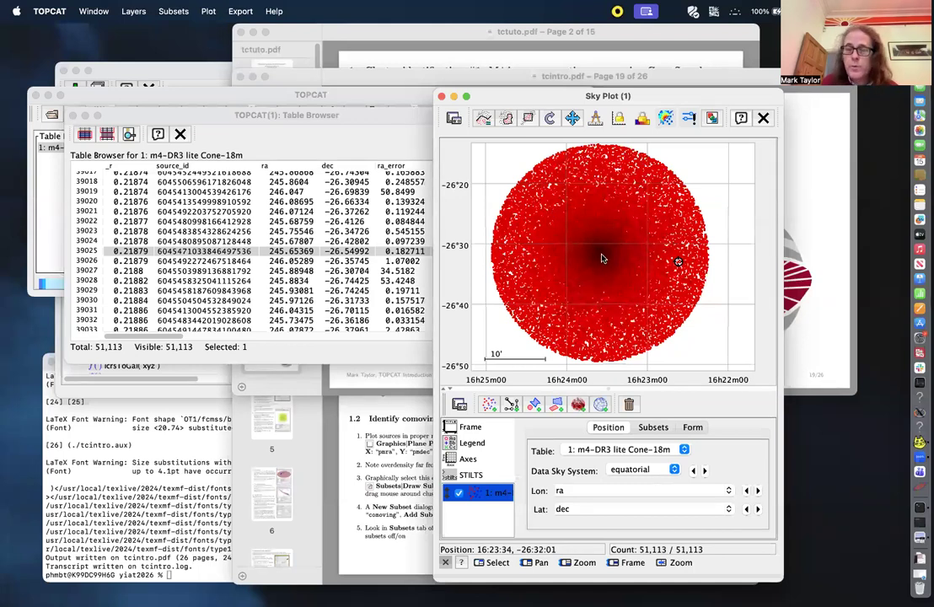
Create a plane plot of the m4-DR3 lite Cone-18m table with pmra on X and pmdec on Y.
{"action": "left_click", "coordinate": [303, 99]}
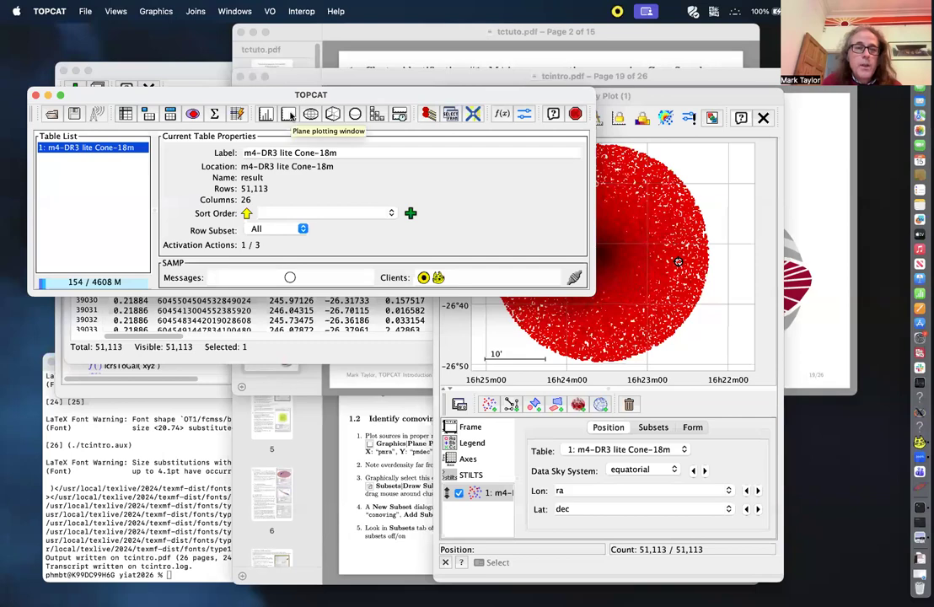
{"action": "left_click", "coordinate": [287, 115]}
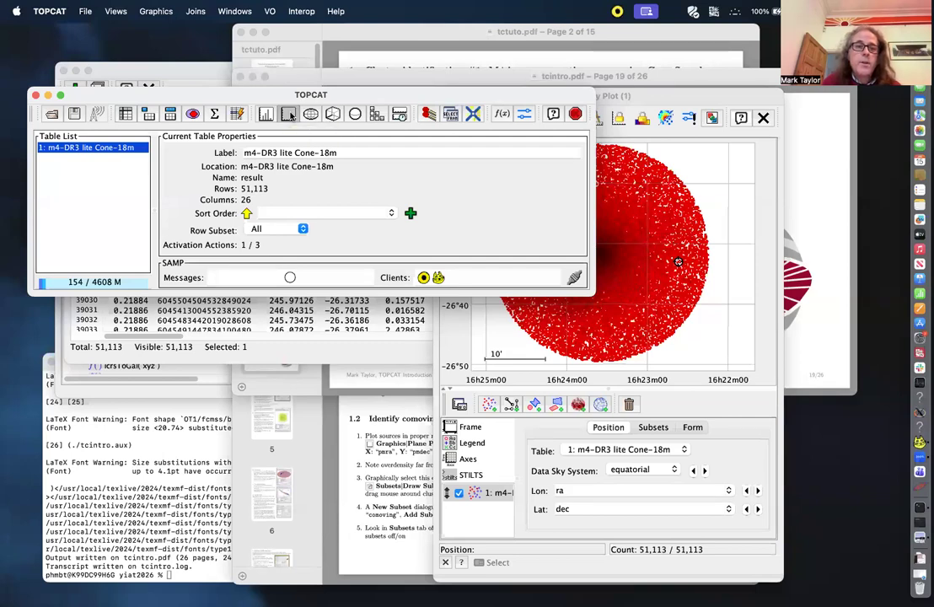
{"action": "left_click_drag", "start_coordinate": [306, 105], "coordinate": [356, 77]}
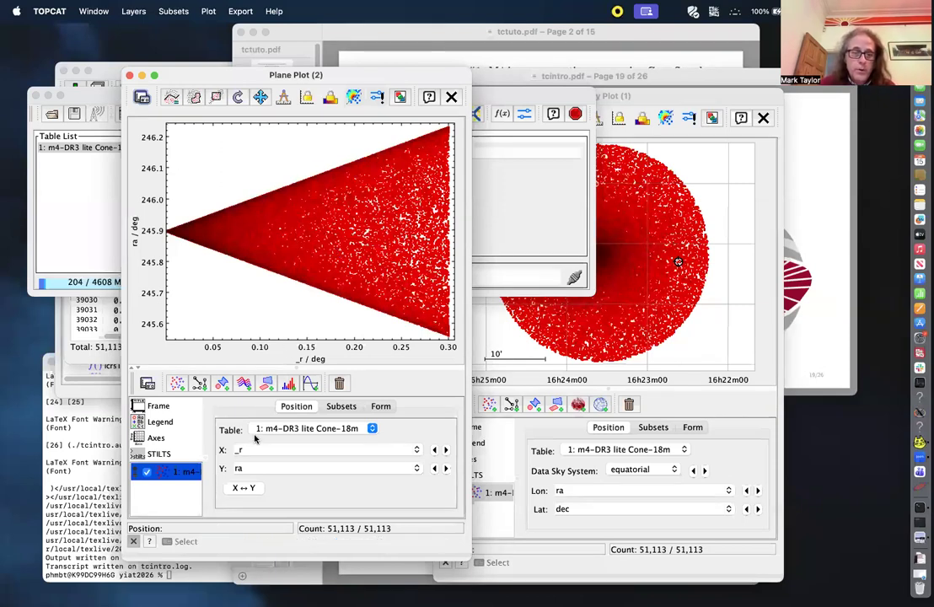
{"action": "left_click", "coordinate": [415, 449]}
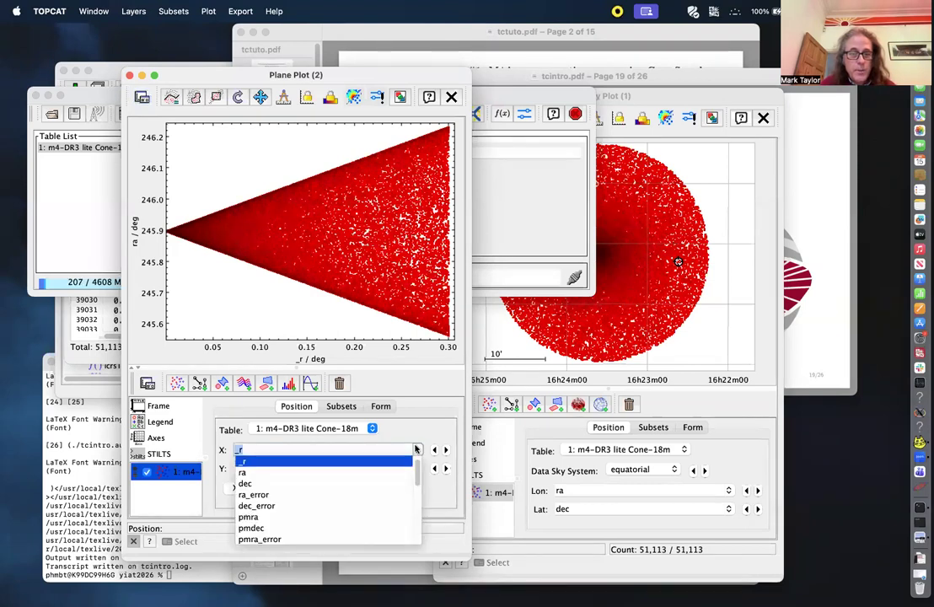
{"action": "left_click", "coordinate": [389, 518]}
{"action": "left_click", "coordinate": [416, 468]}
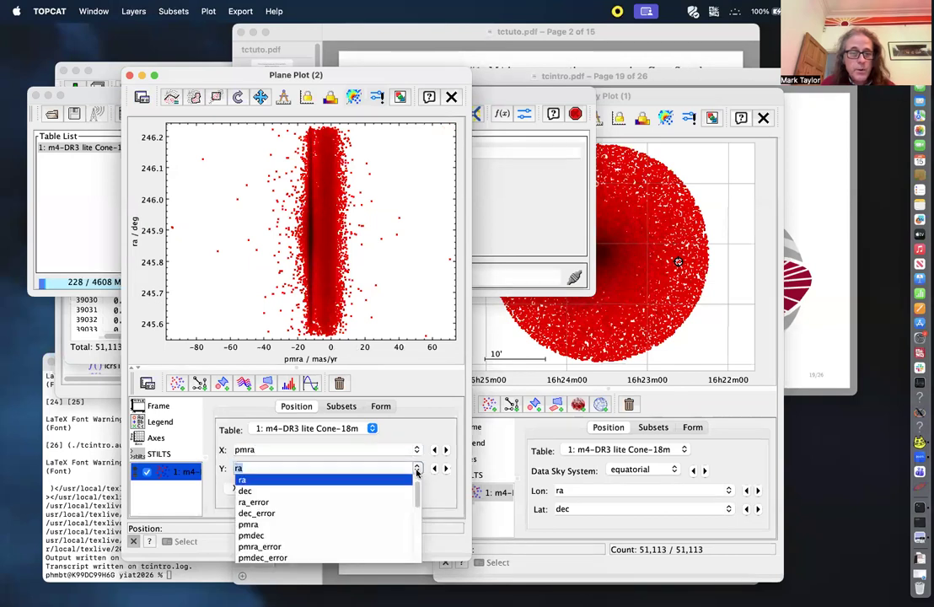
{"action": "left_click", "coordinate": [384, 536]}
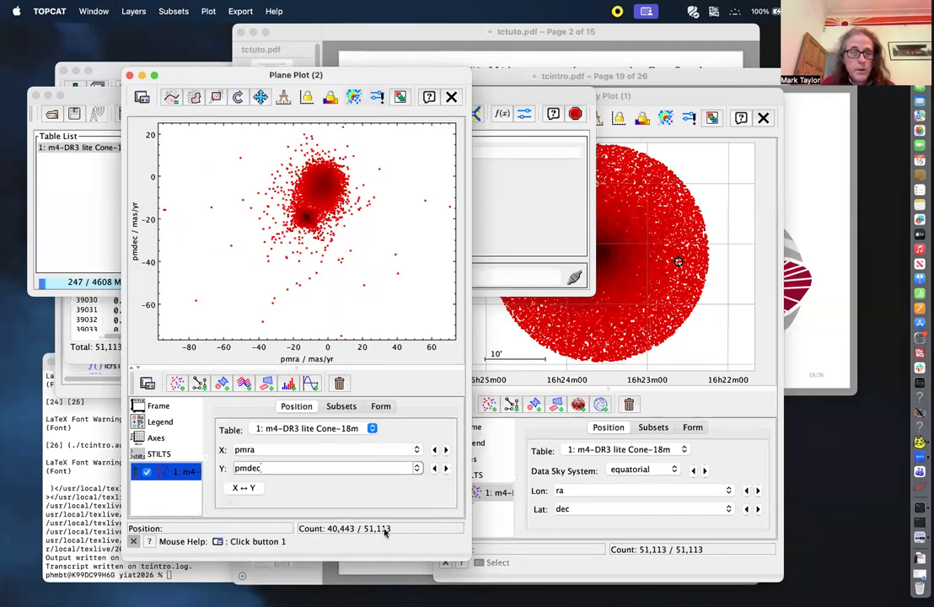
Review the m4 table's column metadata, including units and descriptions, in an enlarged column list, then close the list.
{"action": "left_click", "coordinate": [95, 98]}
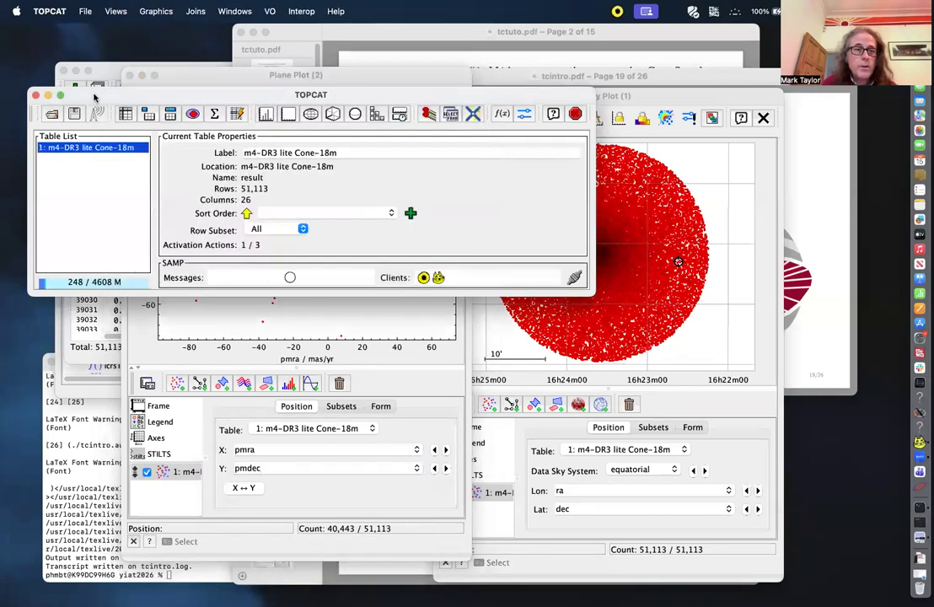
{"action": "left_click", "coordinate": [150, 112]}
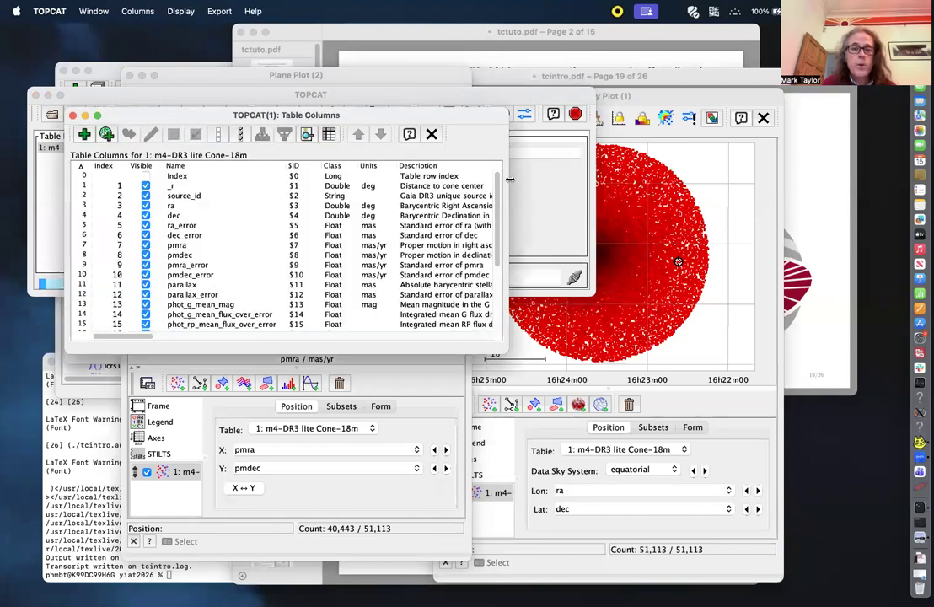
{"action": "left_click_drag", "start_coordinate": [614, 181], "coordinate": [785, 207]}
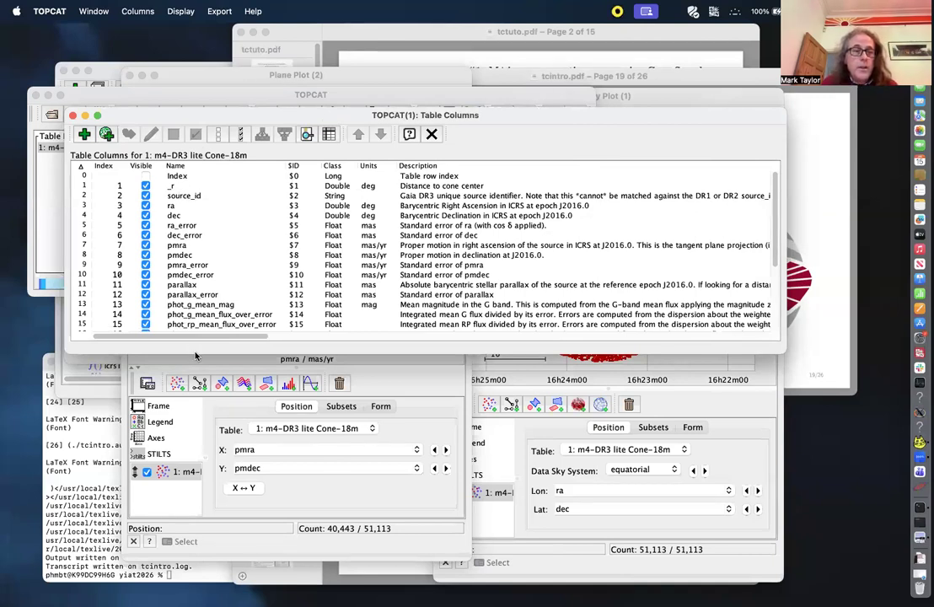
{"action": "left_click_drag", "start_coordinate": [196, 356], "coordinate": [195, 491]}
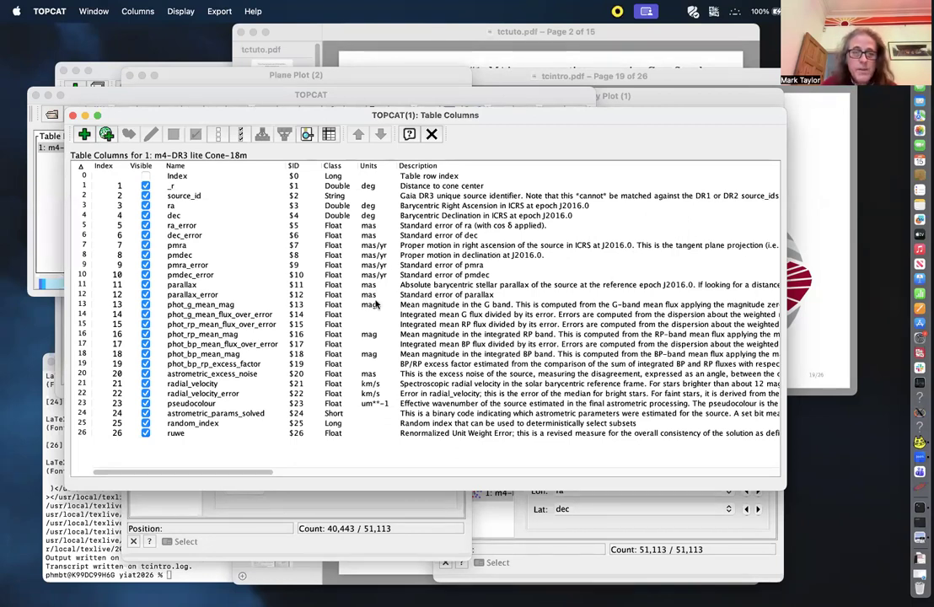
{"action": "left_click", "coordinate": [432, 135]}
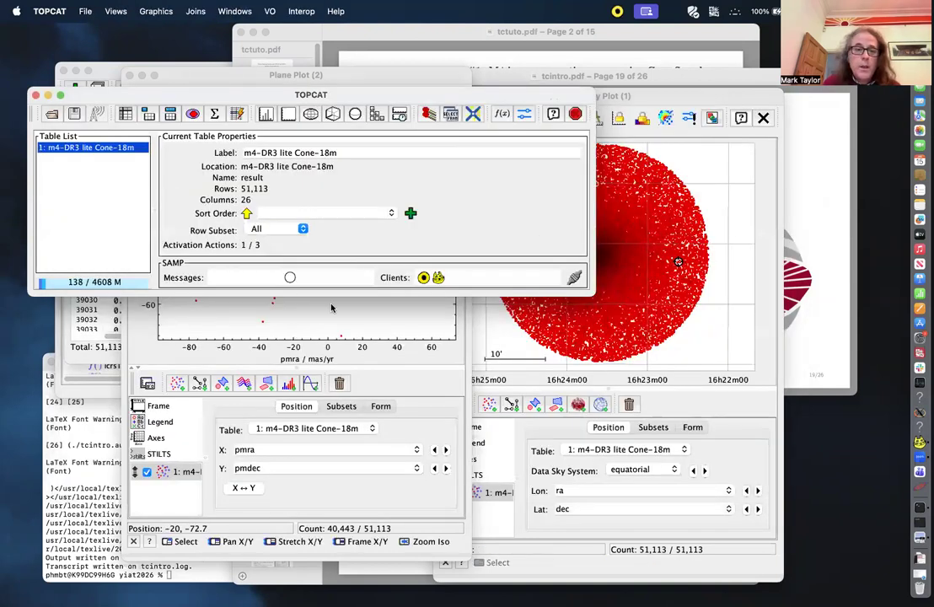
Outline the smaller dense clump in the proper-motion plot, about pmra -18 to -6 and pmdec -23 to -15, and add it as subset comoving.
{"action": "left_click", "coordinate": [350, 328]}
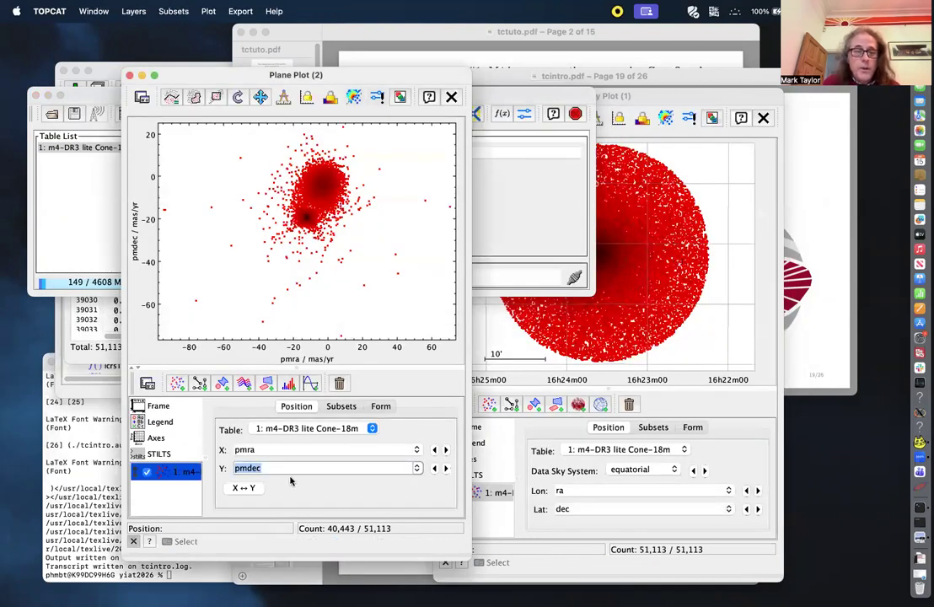
{"action": "left_click_drag", "start_coordinate": [322, 219], "coordinate": [287, 258]}
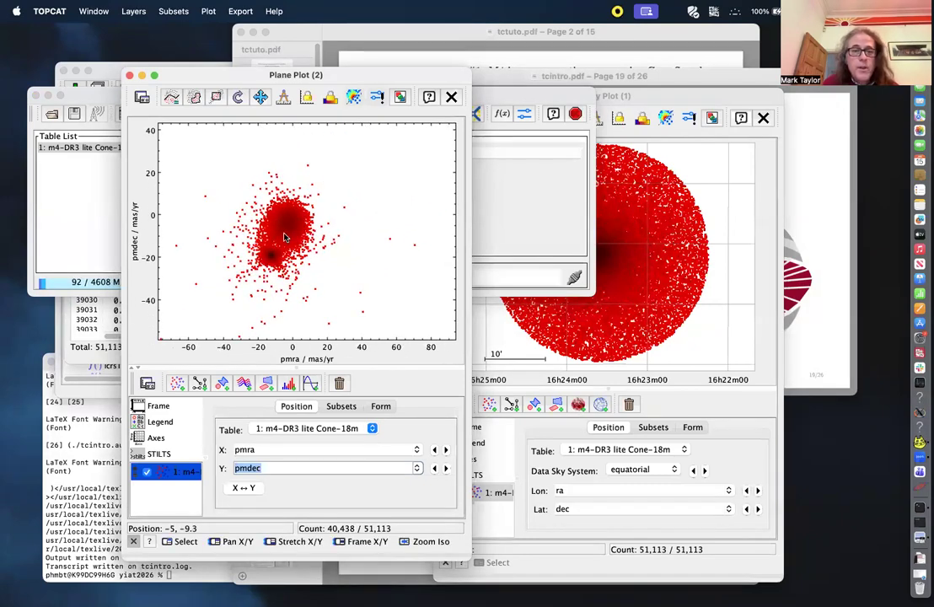
{"action": "scroll", "coordinate": [285, 237], "scroll_direction": "down", "scroll_amount": 2}
{"action": "scroll", "coordinate": [285, 238], "scroll_direction": "up", "scroll_amount": 6}
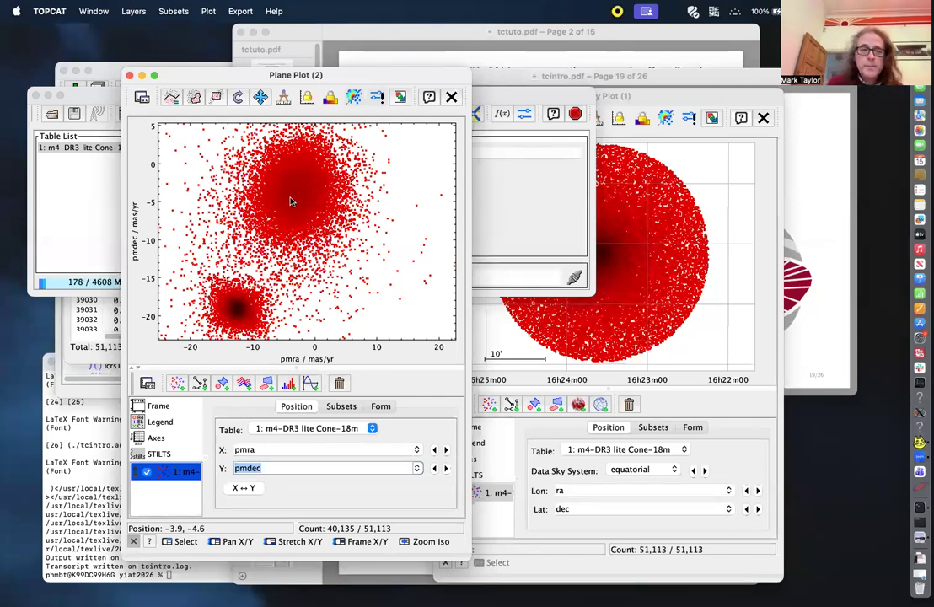
{"action": "left_click_drag", "start_coordinate": [272, 236], "coordinate": [297, 187]}
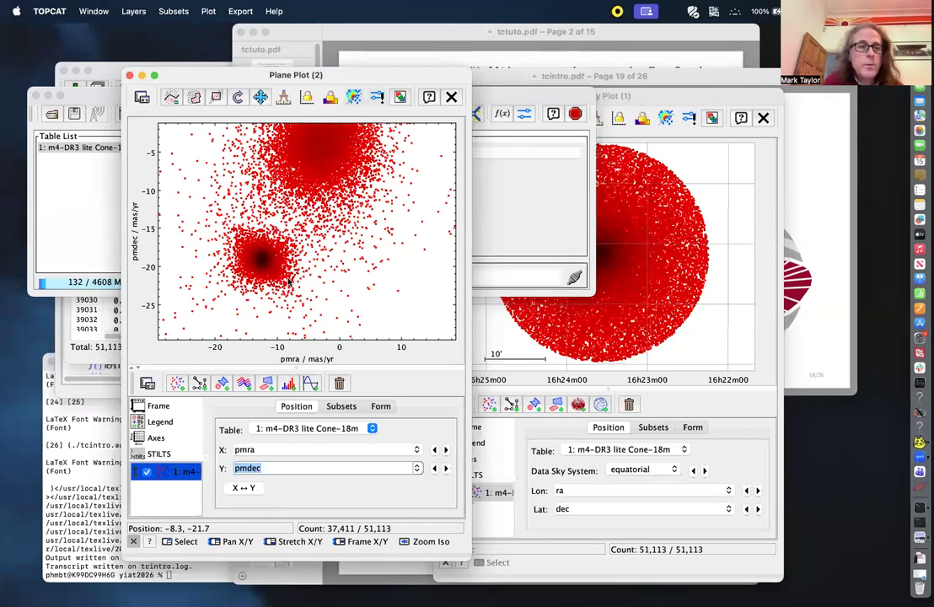
{"action": "left_click", "coordinate": [194, 99]}
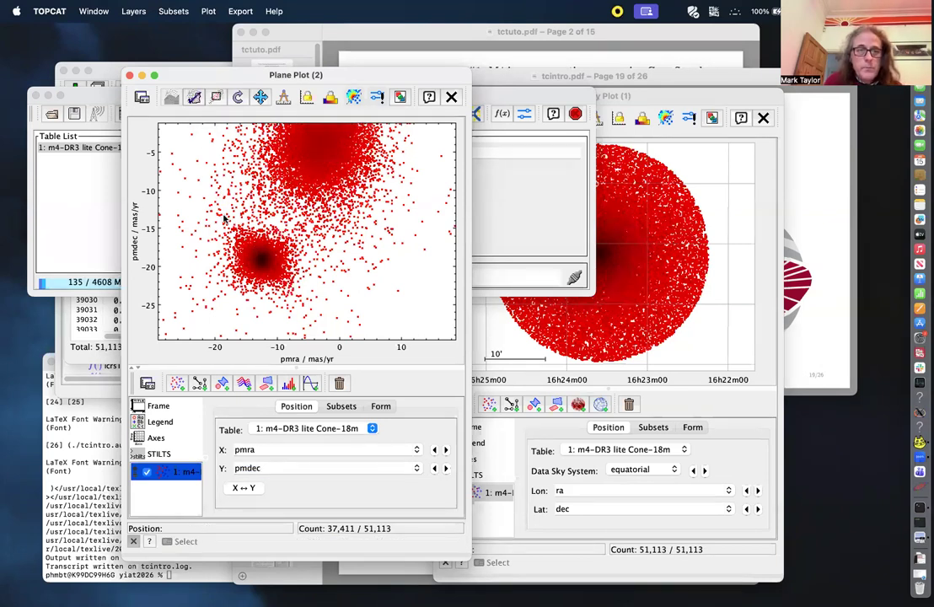
{"action": "mouse_move", "coordinate": [237, 231]}
{"action": "left_mouse_down"}
{"action": "mouse_move", "coordinate": [223, 244]}
{"action": "mouse_move", "coordinate": [226, 270]}
{"action": "mouse_move", "coordinate": [253, 286]}
{"action": "mouse_move", "coordinate": [293, 289]}
{"action": "mouse_move", "coordinate": [305, 246]}
{"action": "mouse_move", "coordinate": [268, 221]}
{"action": "mouse_move", "coordinate": [229, 221]}
{"action": "mouse_move", "coordinate": [231, 242]}
{"action": "left_mouse_up"}
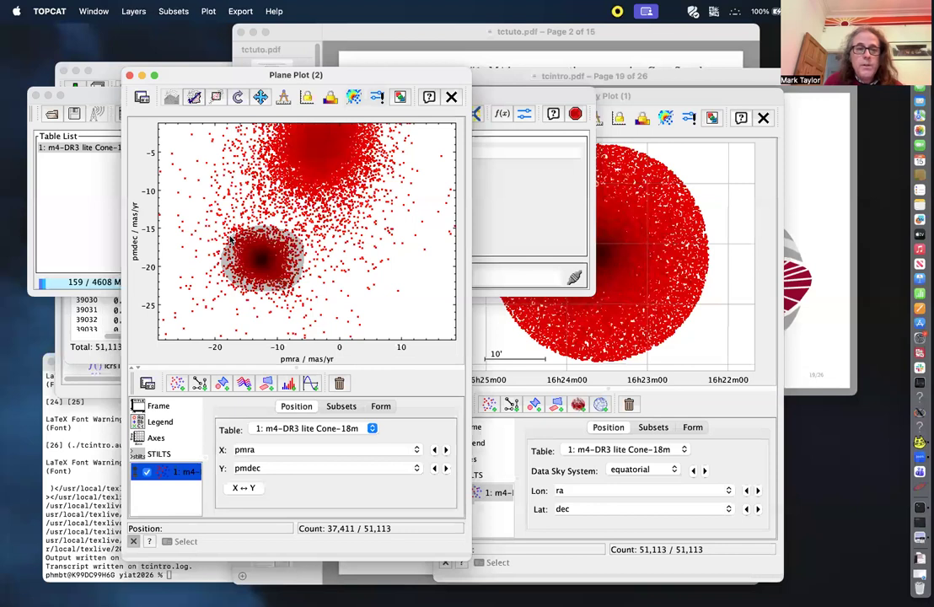
{"action": "left_click", "coordinate": [194, 98]}
{"action": "left_click_drag", "start_coordinate": [323, 252], "coordinate": [323, 314]}
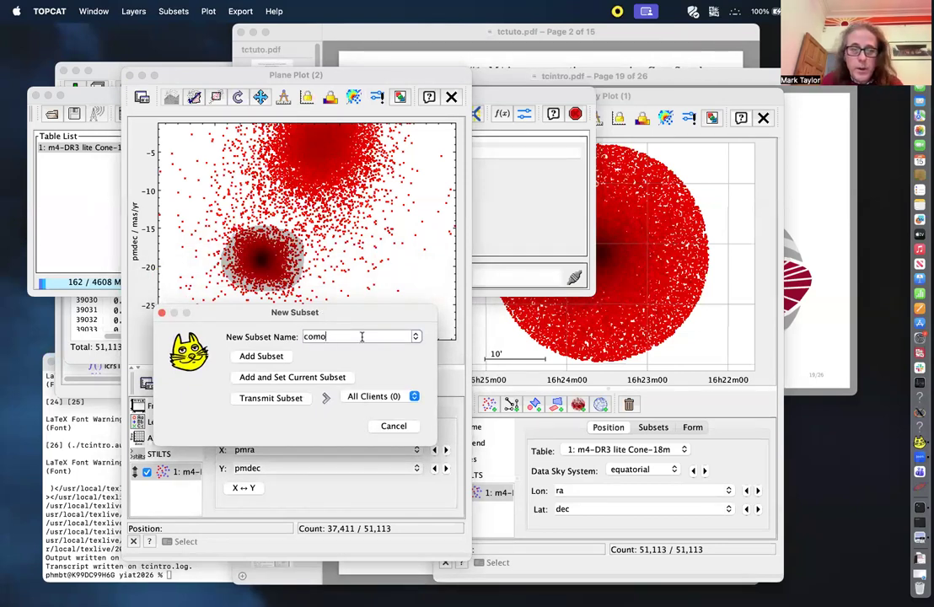
{"action": "left_click", "coordinate": [272, 358]}
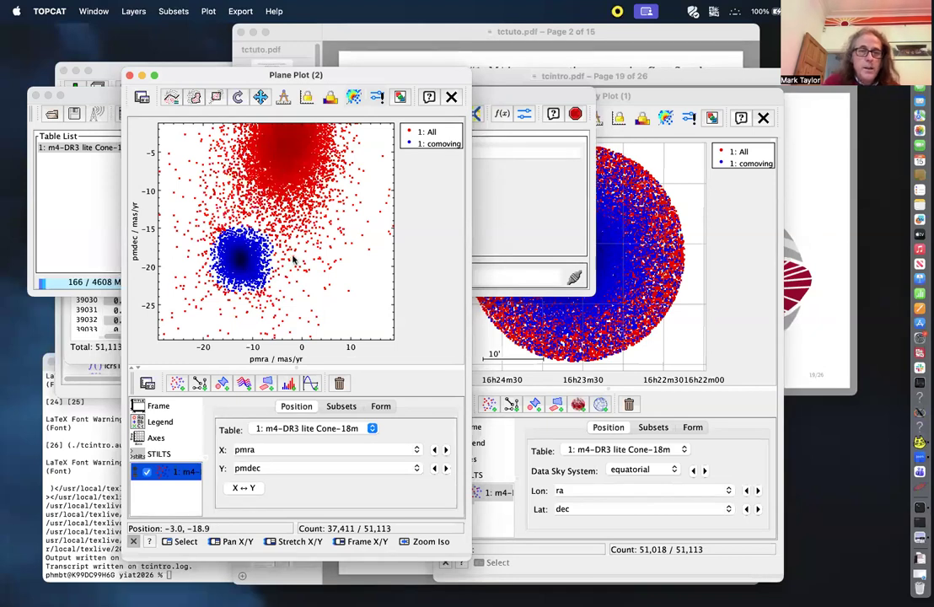
Hide and show again the All and comoving subsets one after the other in the plane plot to compare them.
{"action": "left_click", "coordinate": [342, 406]}
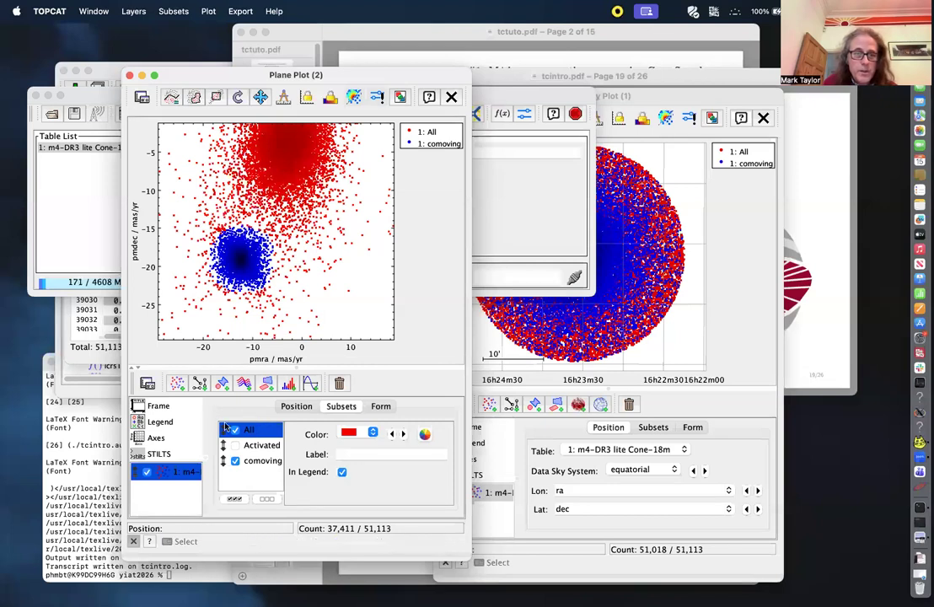
{"action": "left_click", "coordinate": [236, 431]}
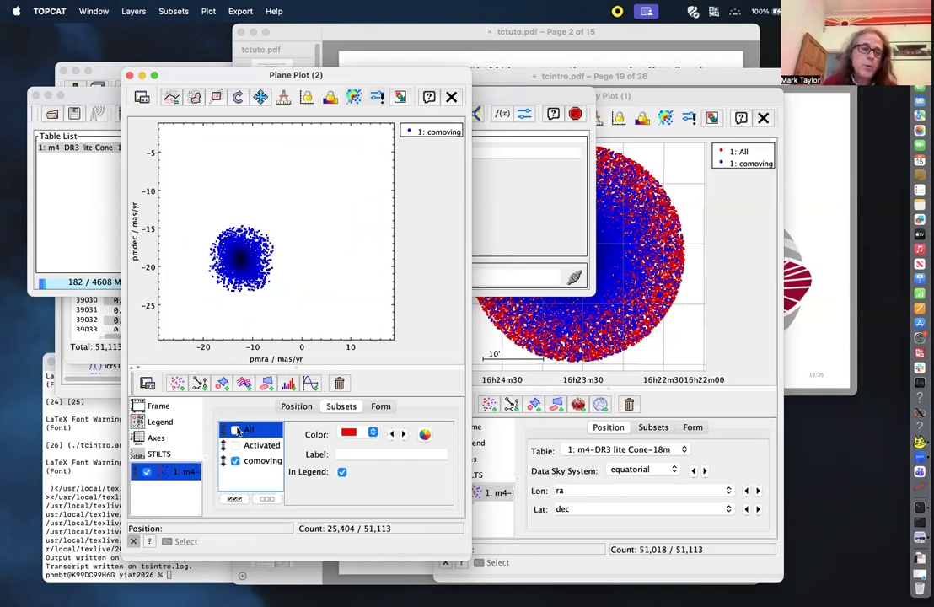
{"action": "left_click", "coordinate": [236, 431]}
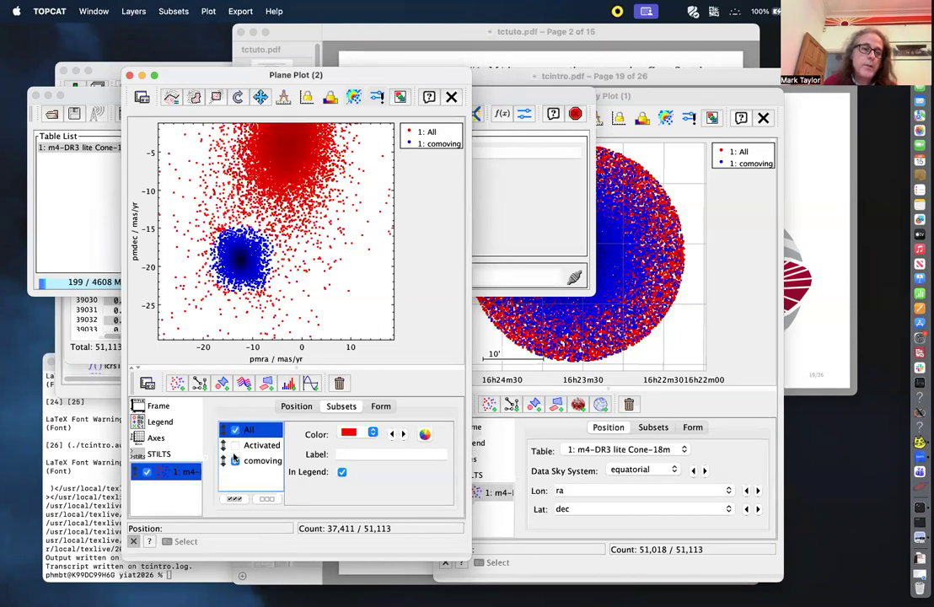
{"action": "left_click", "coordinate": [236, 462]}
{"action": "left_click", "coordinate": [236, 462]}
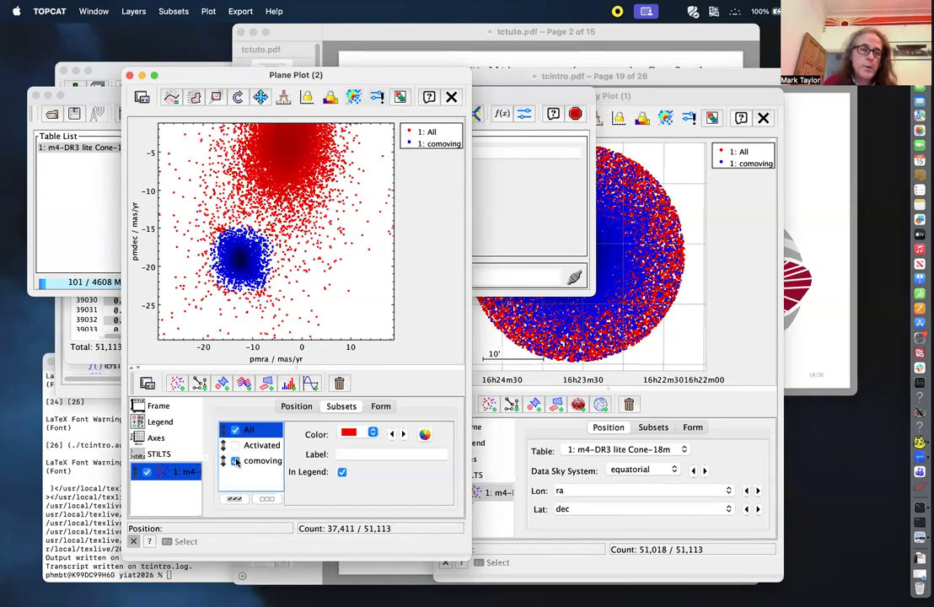
Examine how the comoving stars are distributed in the sky plot, from the dense cluster core out to the whole field.
{"action": "left_click", "coordinate": [760, 198]}
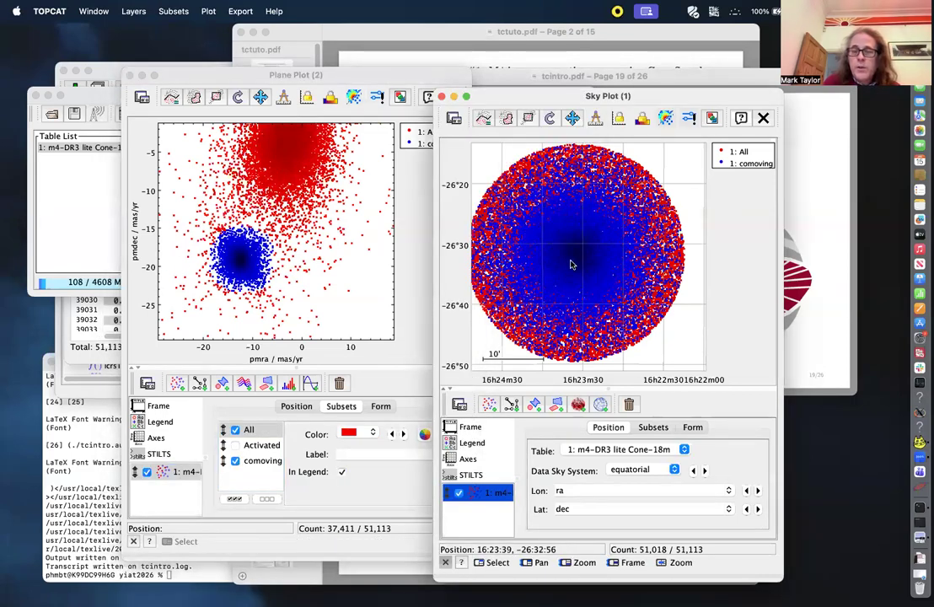
{"action": "scroll", "coordinate": [571, 265], "scroll_direction": "down", "scroll_amount": 2}
{"action": "scroll", "coordinate": [573, 264], "scroll_direction": "up", "scroll_amount": 5}
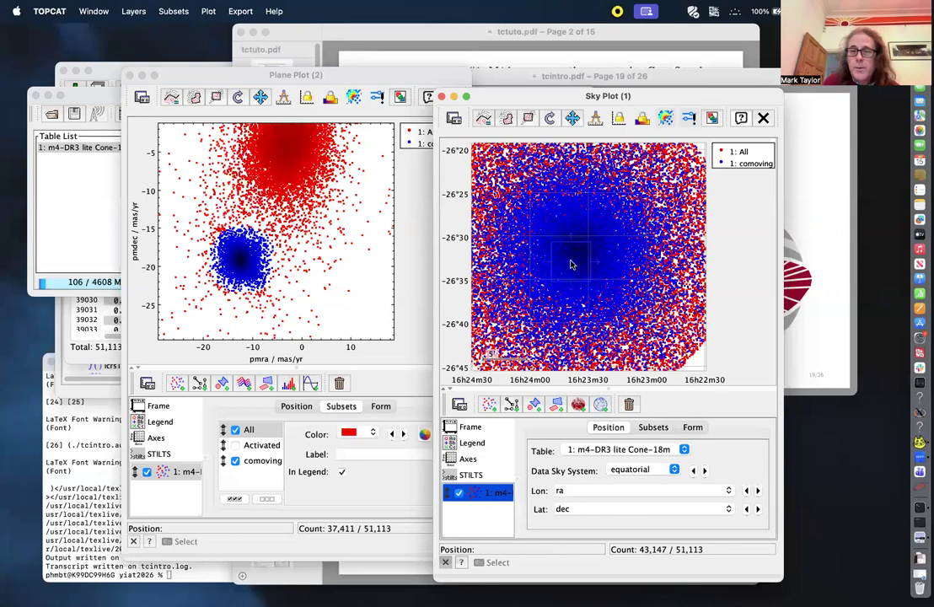
{"action": "scroll", "coordinate": [590, 215], "scroll_direction": "up", "scroll_amount": 3}
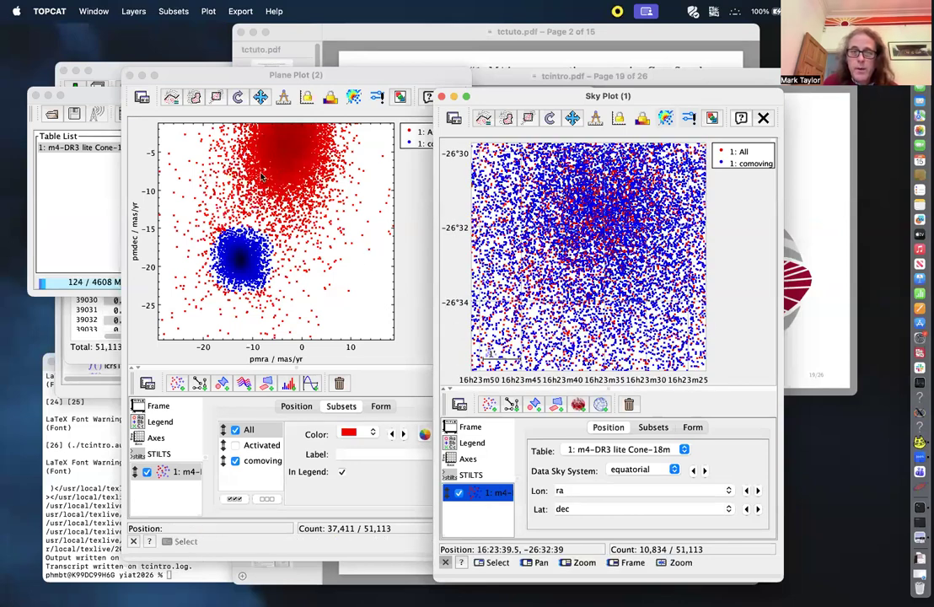
{"action": "scroll", "coordinate": [610, 261], "scroll_direction": "up", "scroll_amount": 4}
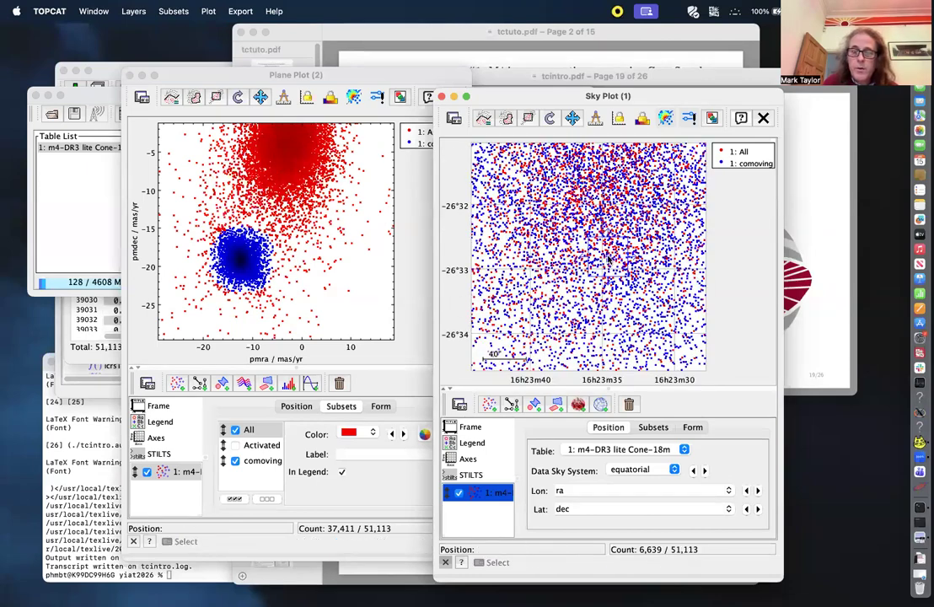
{"action": "scroll", "coordinate": [610, 261], "scroll_direction": "down", "scroll_amount": 4}
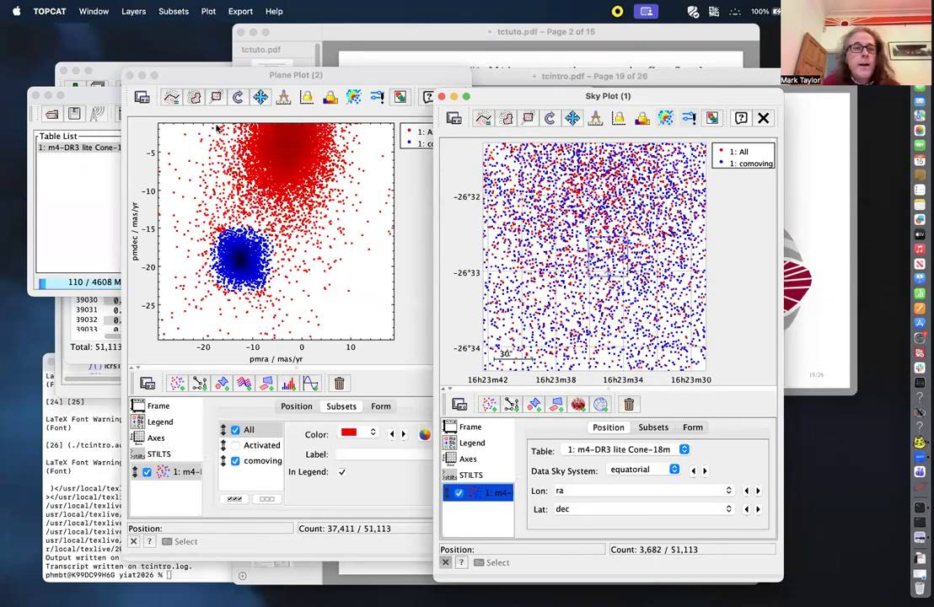
Review the m4 table's row subsets and create the complement of the comoving subset.
{"action": "left_click", "coordinate": [93, 99]}
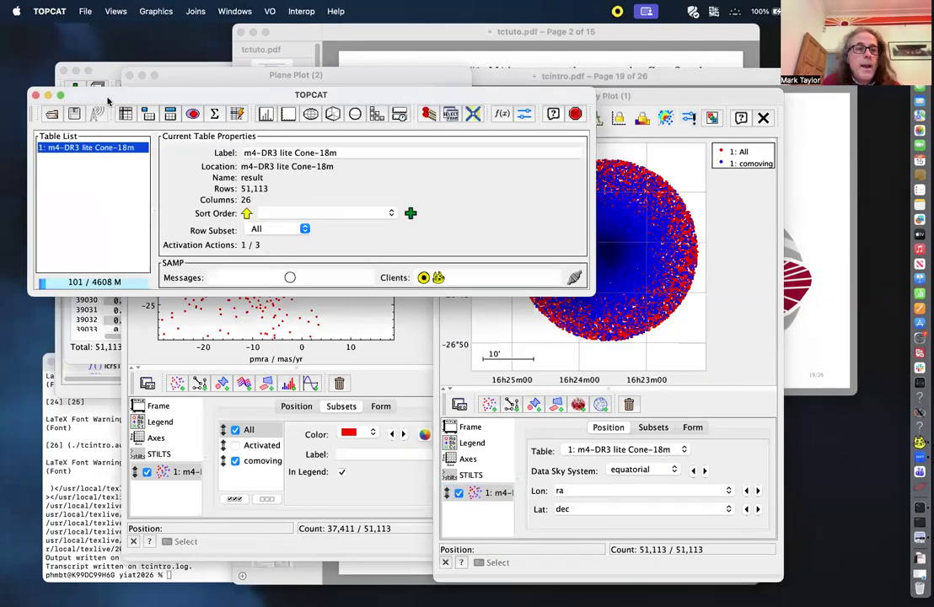
{"action": "left_click", "coordinate": [192, 114]}
{"action": "left_click_drag", "start_coordinate": [192, 116], "coordinate": [183, 210]}
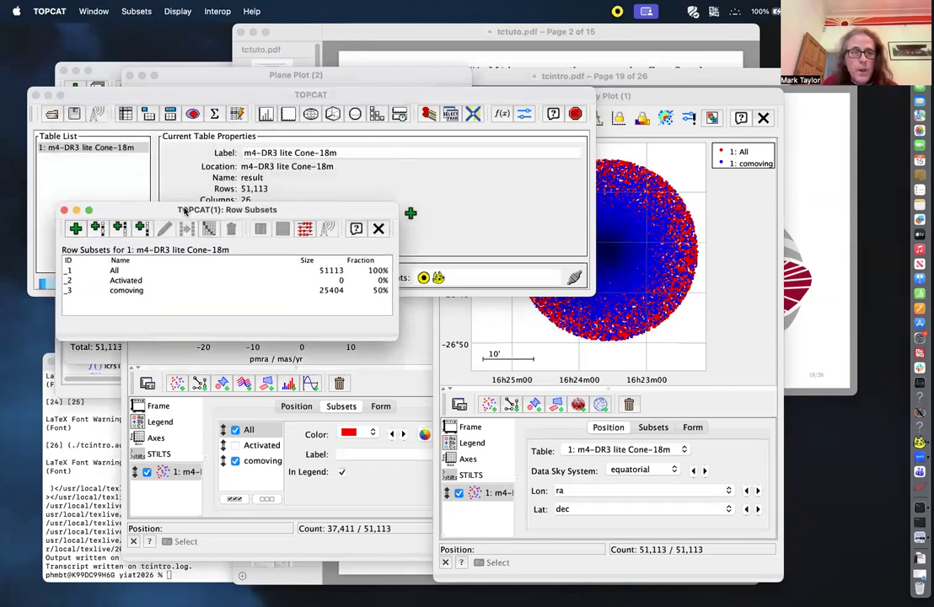
{"action": "left_click", "coordinate": [116, 270]}
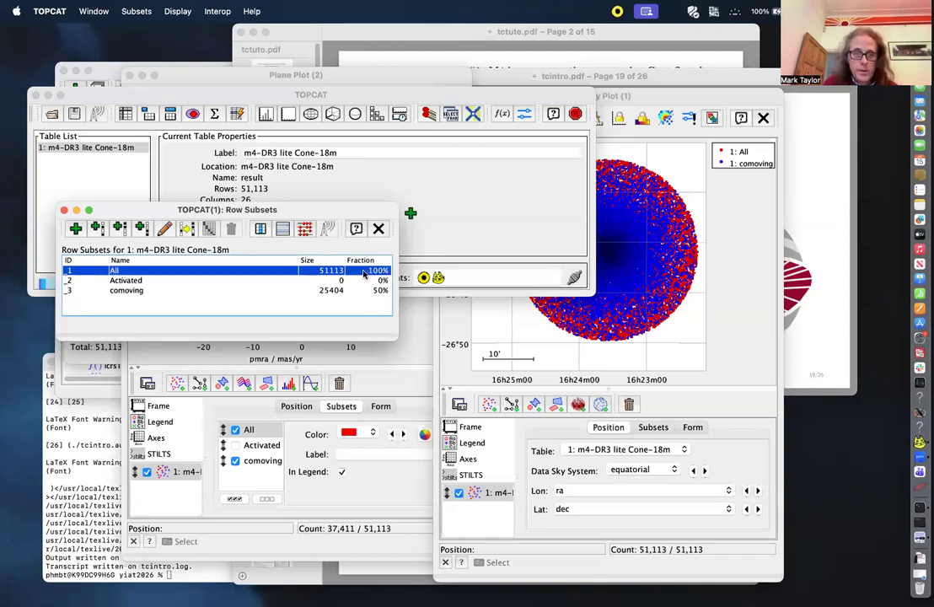
{"action": "left_click", "coordinate": [131, 292]}
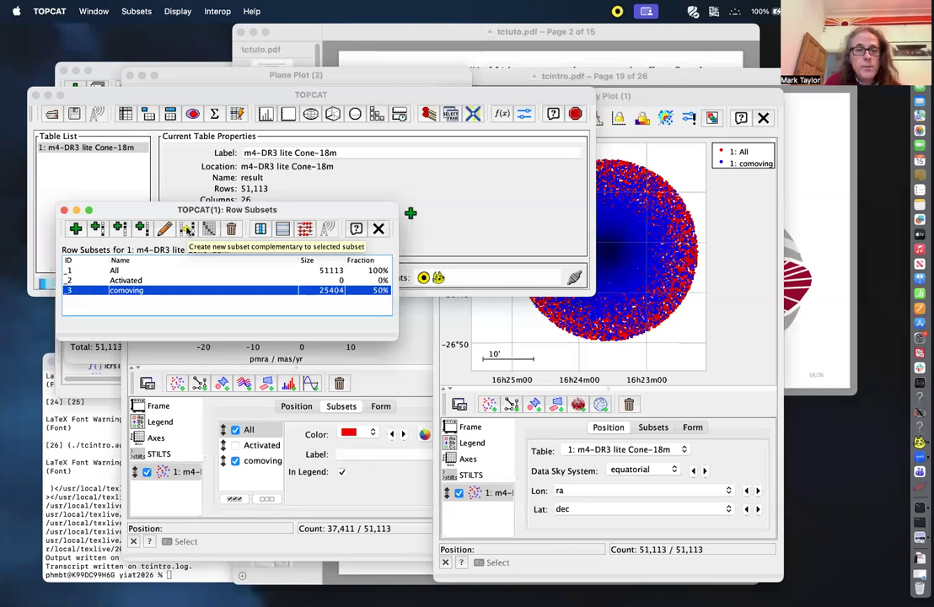
{"action": "left_click", "coordinate": [186, 230]}
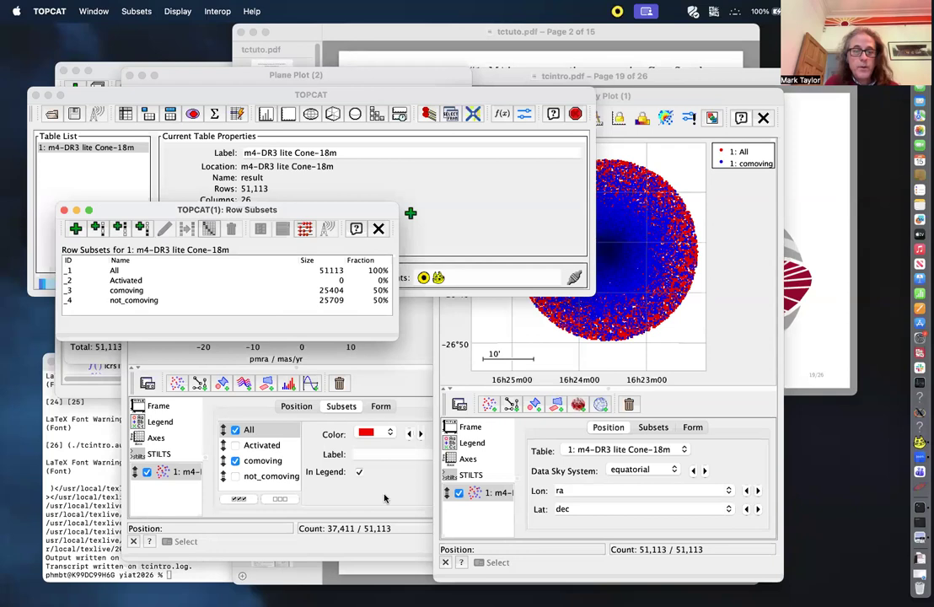
Hide the All subset in the plane plot and show not_comoving alongside comoving.
{"action": "left_click", "coordinate": [368, 529]}
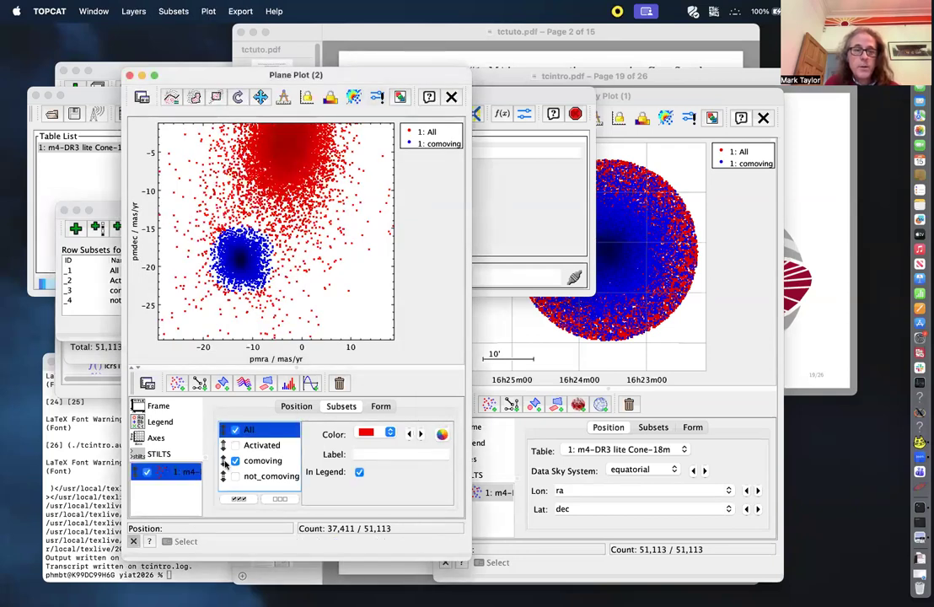
{"action": "left_click", "coordinate": [236, 430]}
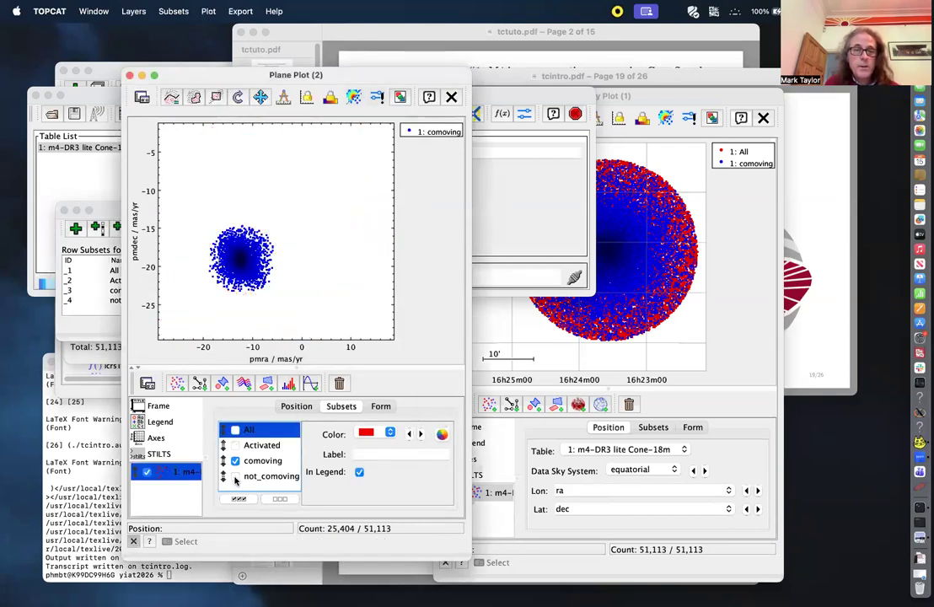
{"action": "left_click", "coordinate": [236, 478]}
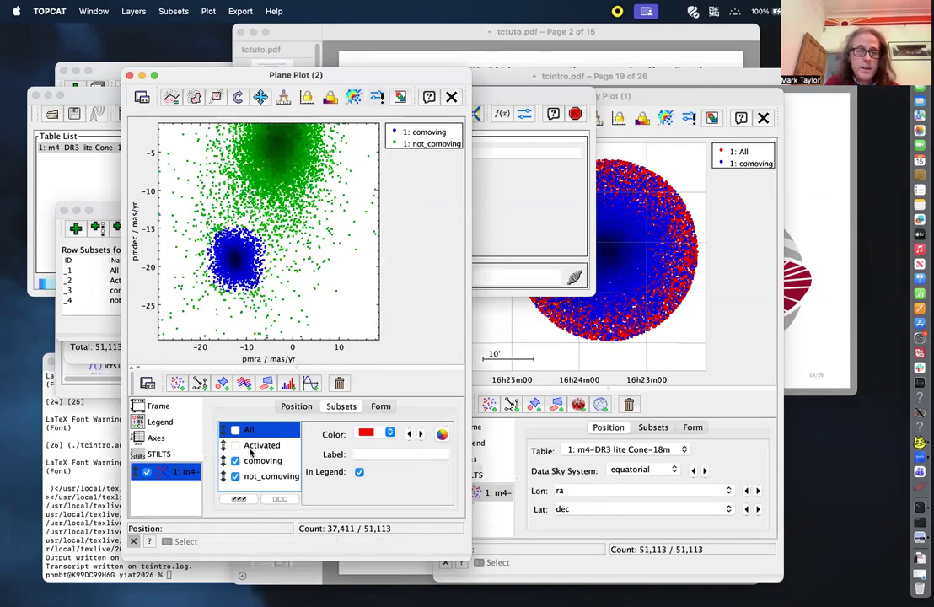
Set the sky plot's marker size to 2 for a close-up of the field south-east of the cluster core.
{"action": "left_click", "coordinate": [733, 265]}
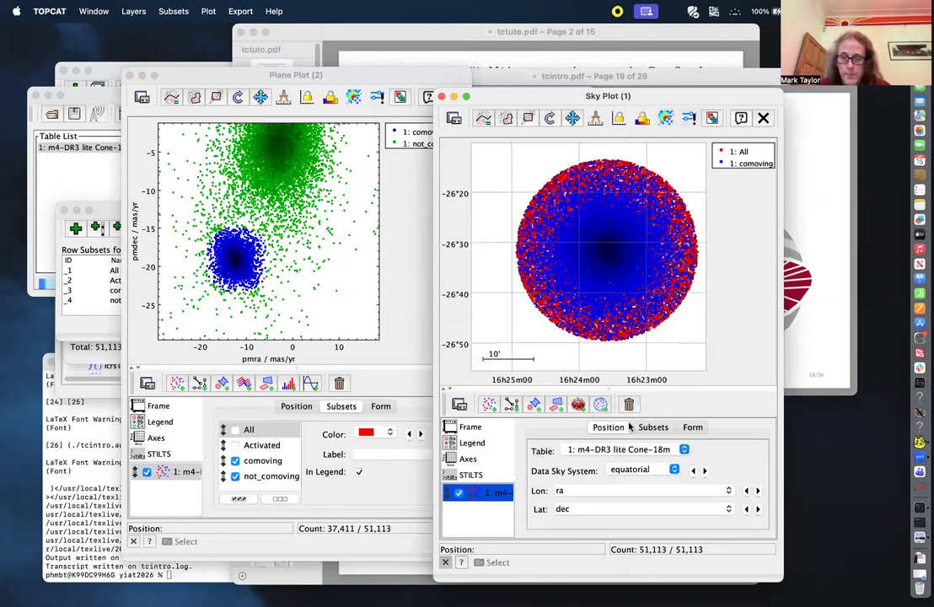
{"action": "left_click", "coordinate": [691, 427]}
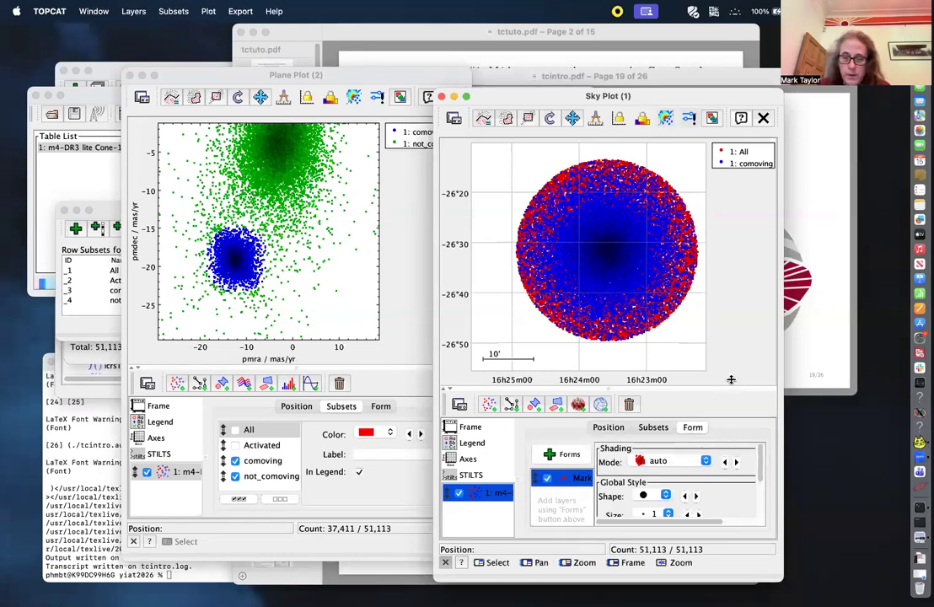
{"action": "left_click_drag", "start_coordinate": [759, 453], "coordinate": [758, 479]}
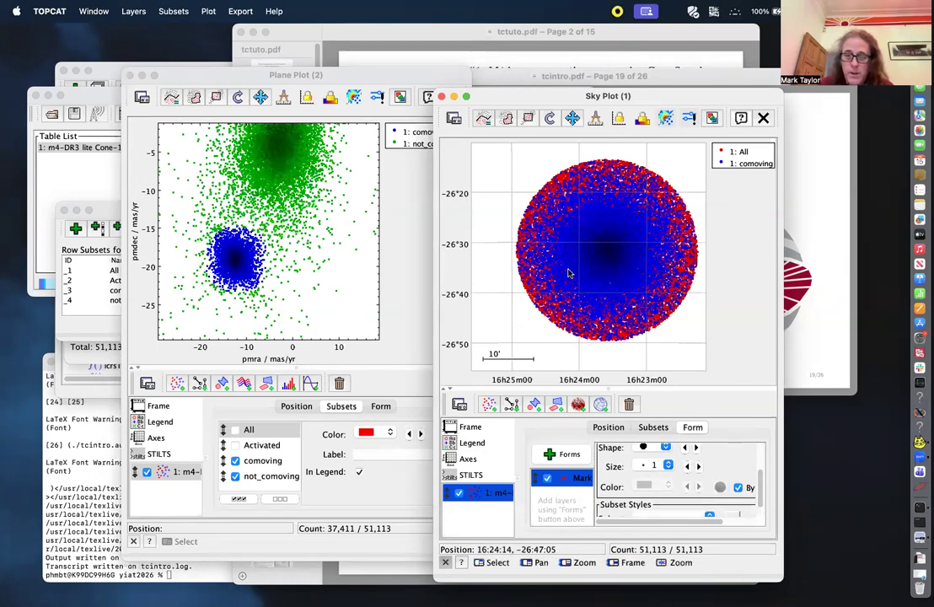
{"action": "scroll", "coordinate": [569, 273], "scroll_direction": "down", "scroll_amount": 5}
{"action": "scroll", "coordinate": [569, 273], "scroll_direction": "up", "scroll_amount": 2}
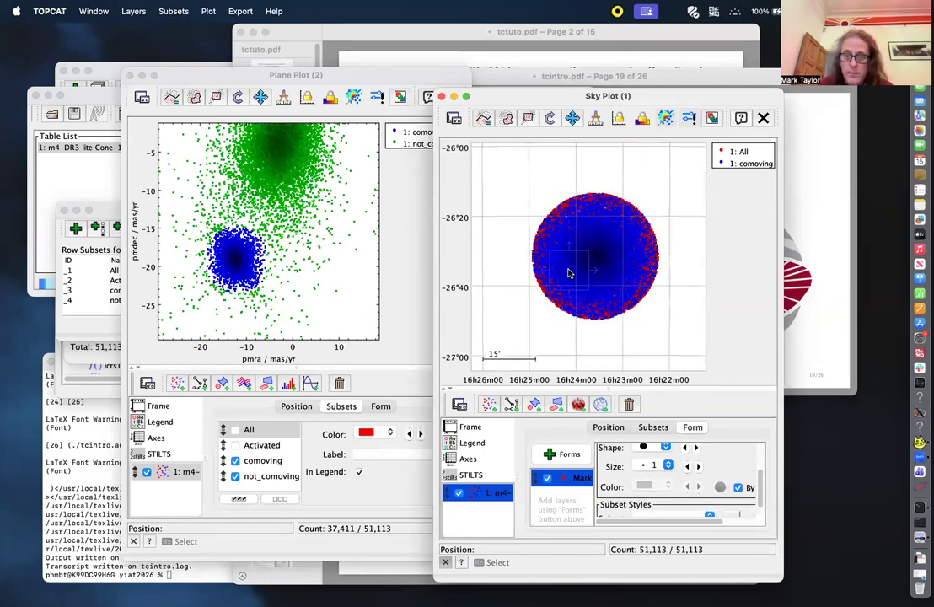
{"action": "scroll", "coordinate": [569, 273], "scroll_direction": "up", "scroll_amount": 6}
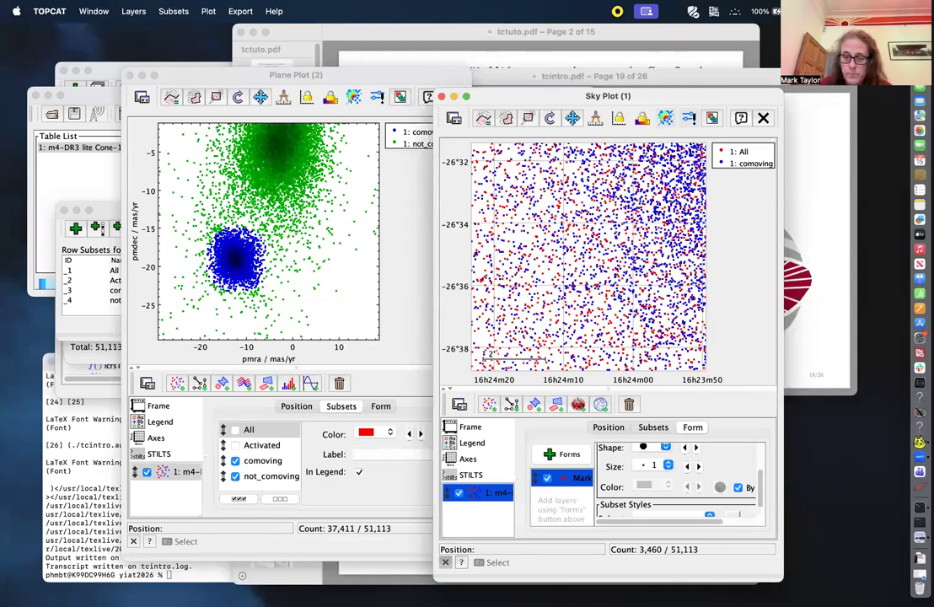
{"action": "left_click_drag", "start_coordinate": [783, 581], "coordinate": [787, 605]}
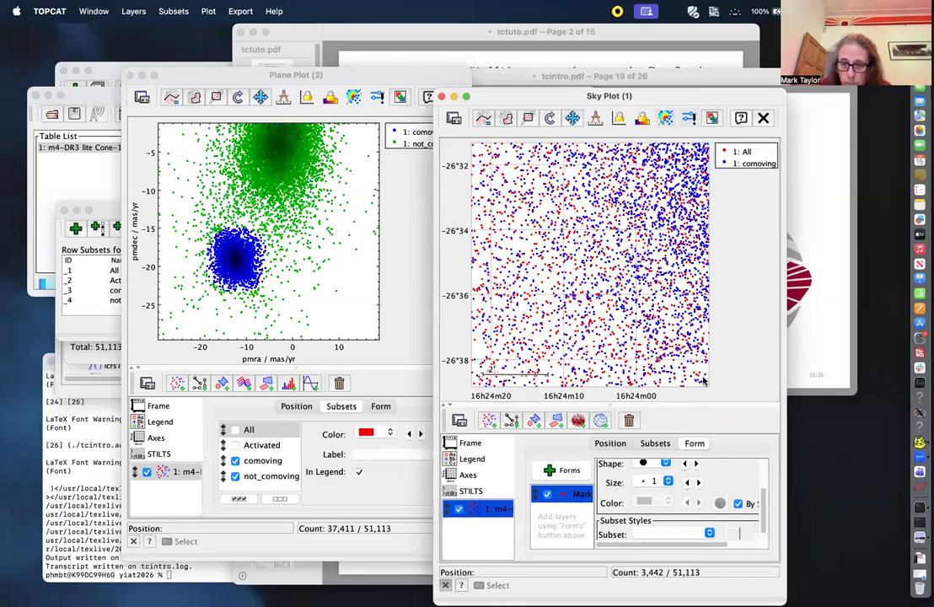
{"action": "left_click", "coordinate": [697, 472]}
{"action": "left_click", "coordinate": [697, 472]}
{"action": "left_click", "coordinate": [697, 472]}
{"action": "left_click", "coordinate": [697, 472]}
{"action": "left_click", "coordinate": [687, 472]}
{"action": "left_click", "coordinate": [687, 472]}
{"action": "left_click", "coordinate": [687, 472]}
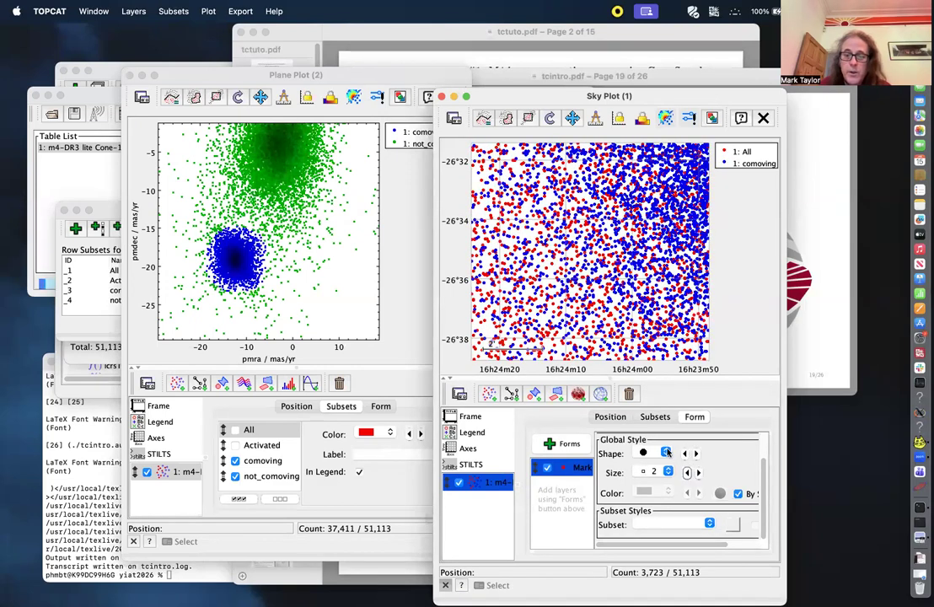
Try open circles as the sky plot's marker shape and return to filled circles.
{"action": "left_click", "coordinate": [666, 453]}
{"action": "left_click", "coordinate": [665, 469]}
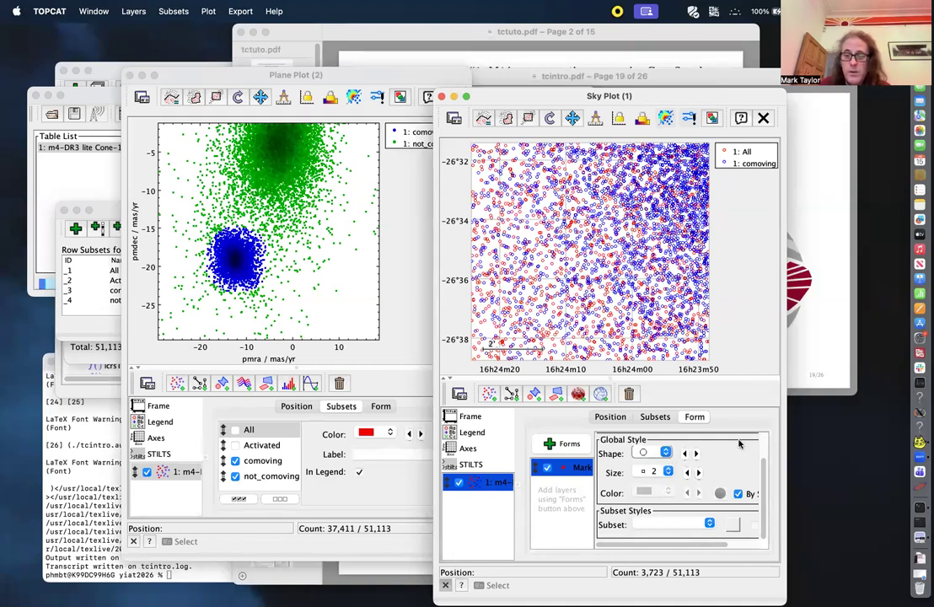
{"action": "left_click_drag", "start_coordinate": [761, 433], "coordinate": [761, 423]}
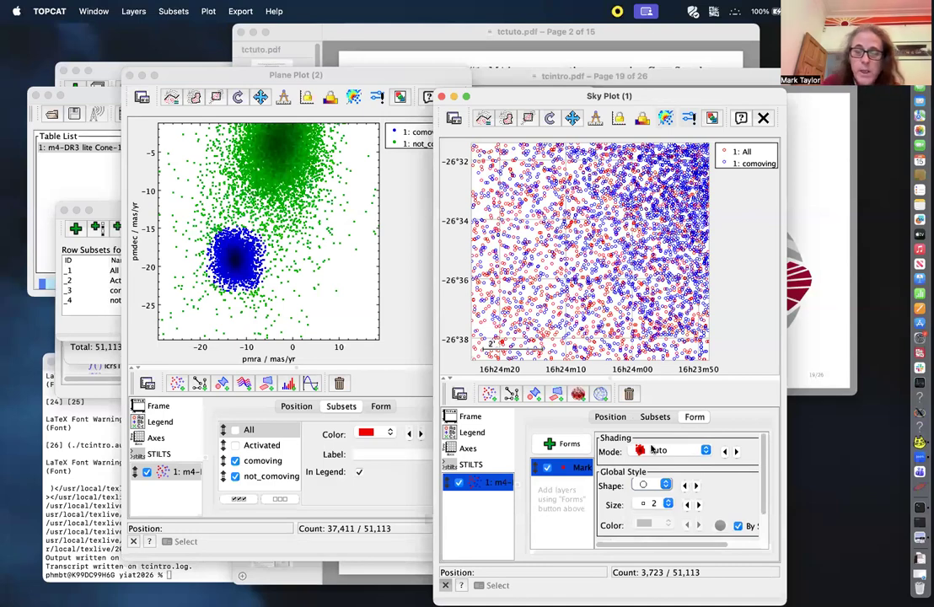
{"action": "left_click", "coordinate": [654, 485]}
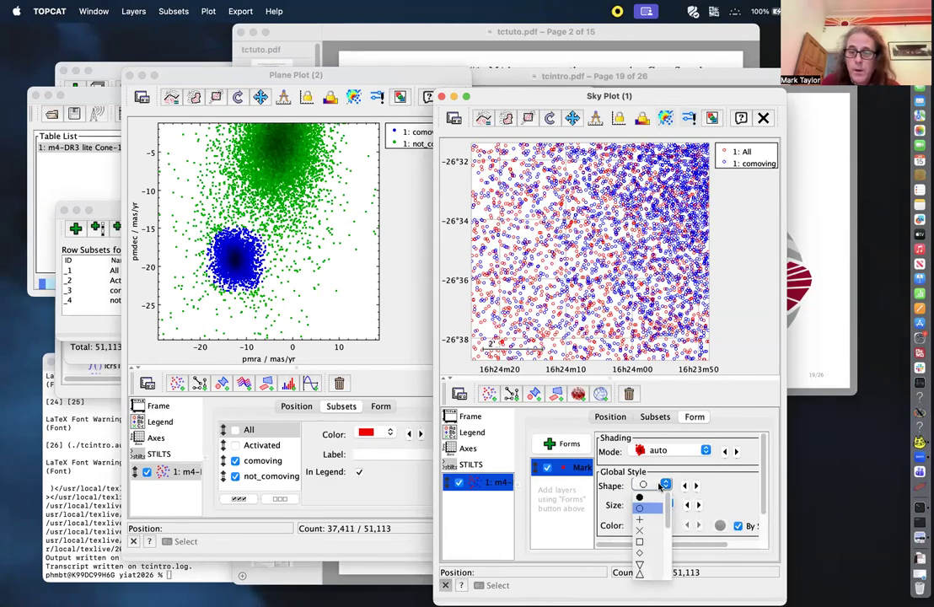
{"action": "left_click", "coordinate": [650, 499]}
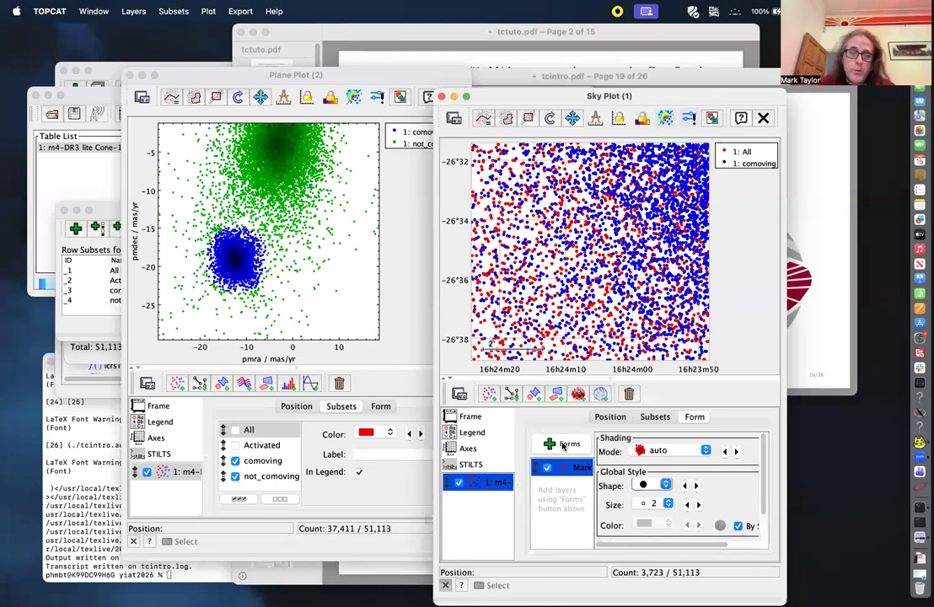
Add a SkyVector form to the sky plot with pmra as Delta Lon and pmdec as Delta Lat.
{"action": "left_click", "coordinate": [563, 445]}
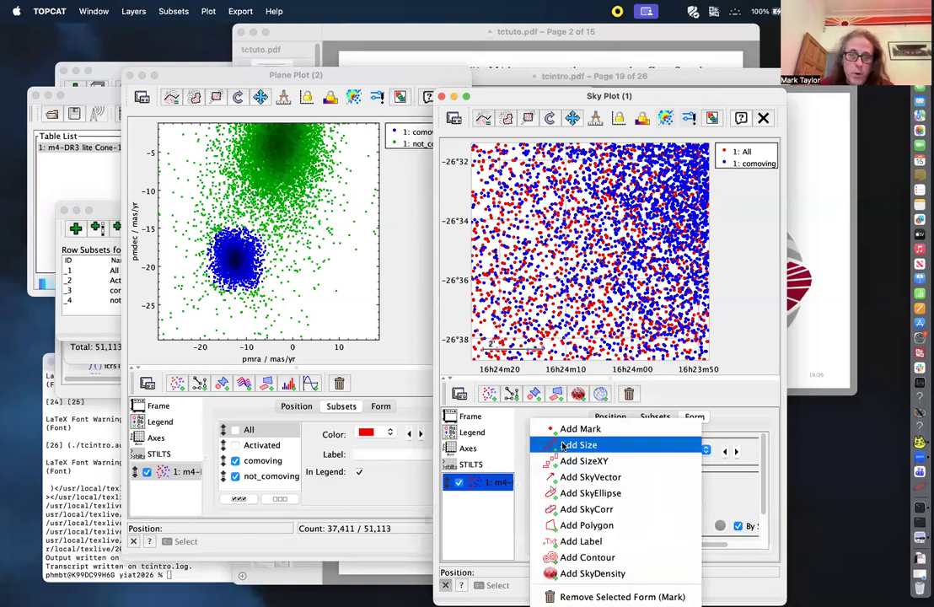
{"action": "left_click", "coordinate": [588, 477]}
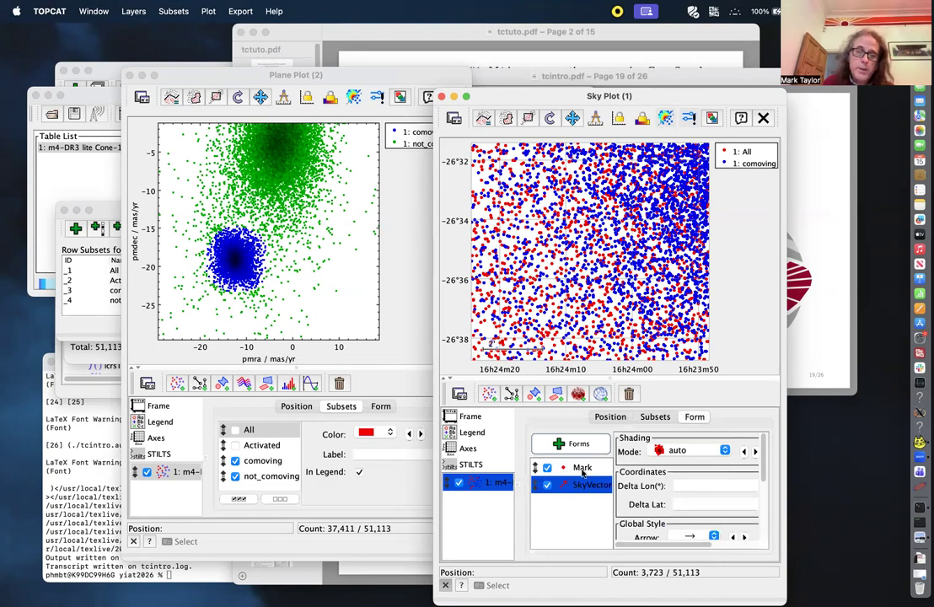
{"action": "left_click", "coordinate": [791, 448]}
{"action": "left_click", "coordinate": [798, 445]}
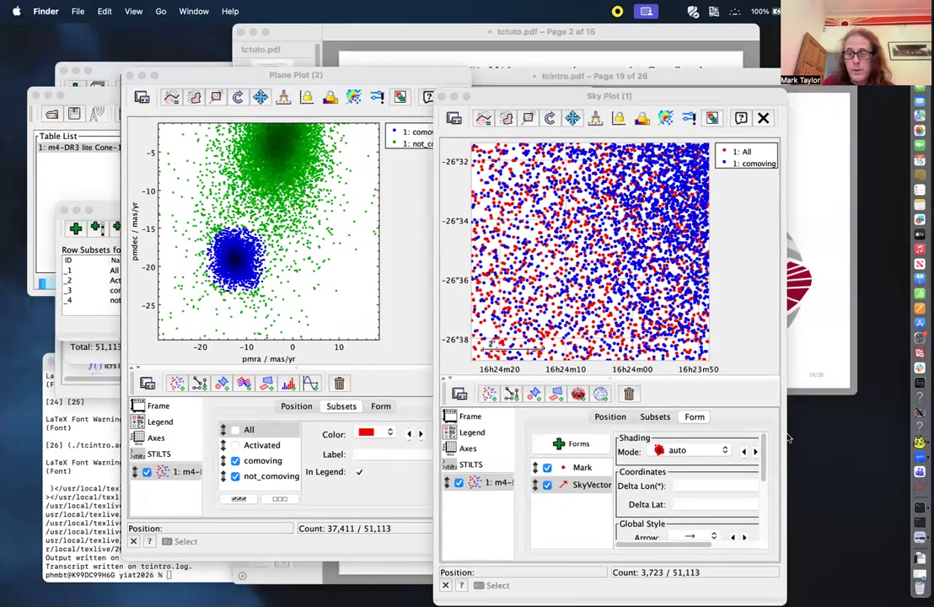
{"action": "left_click_drag", "start_coordinate": [788, 437], "coordinate": [874, 439]}
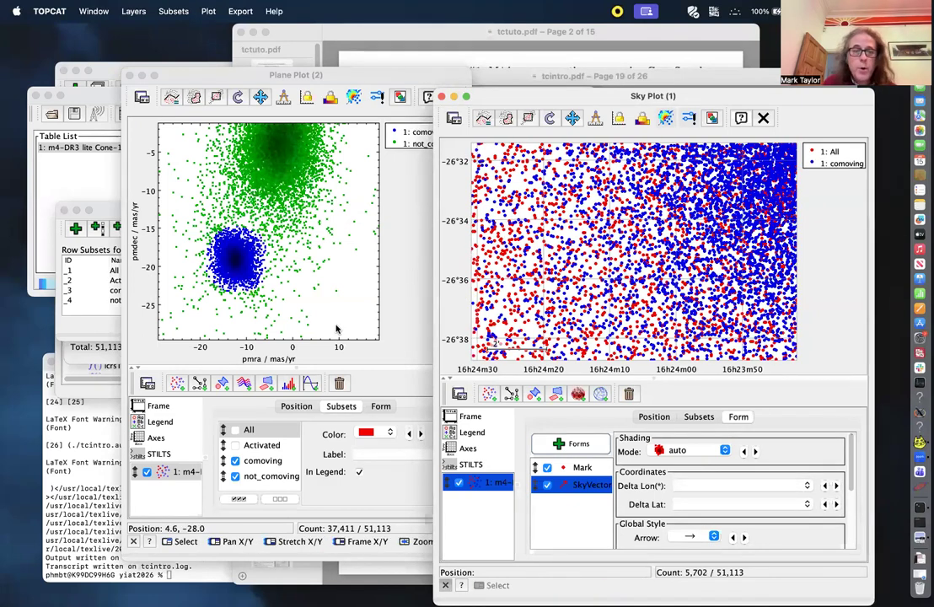
{"action": "left_click", "coordinate": [805, 487]}
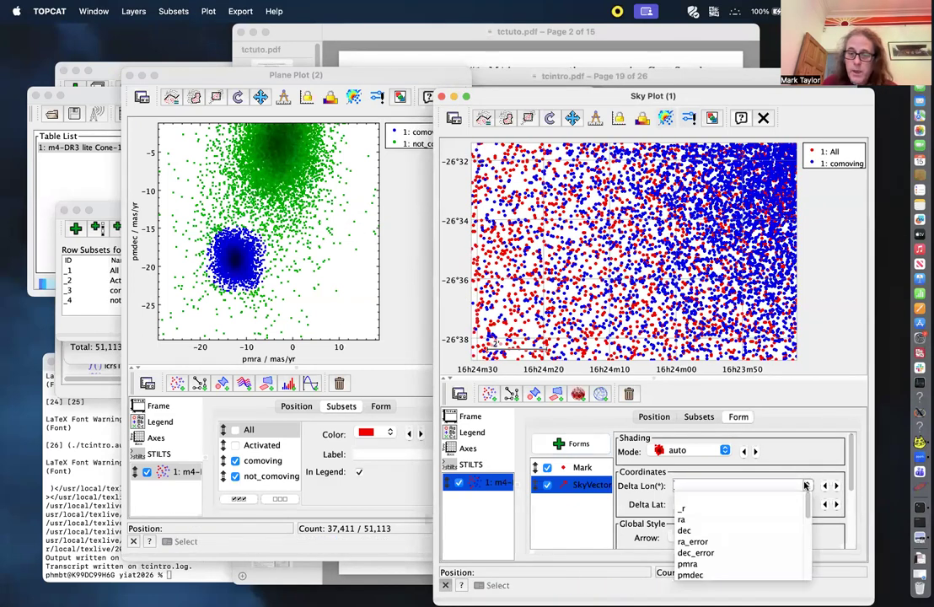
{"action": "left_click", "coordinate": [730, 563]}
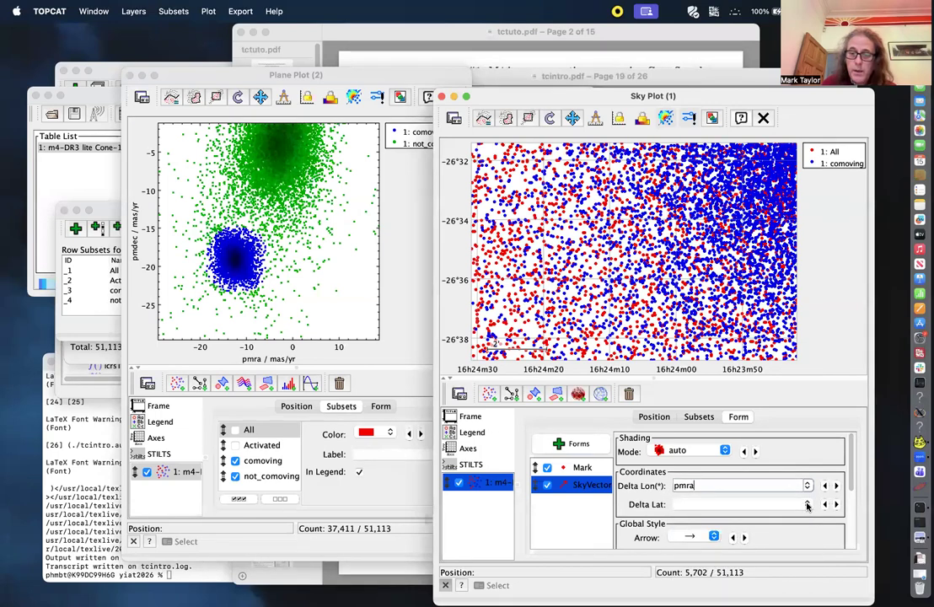
{"action": "left_click", "coordinate": [807, 504]}
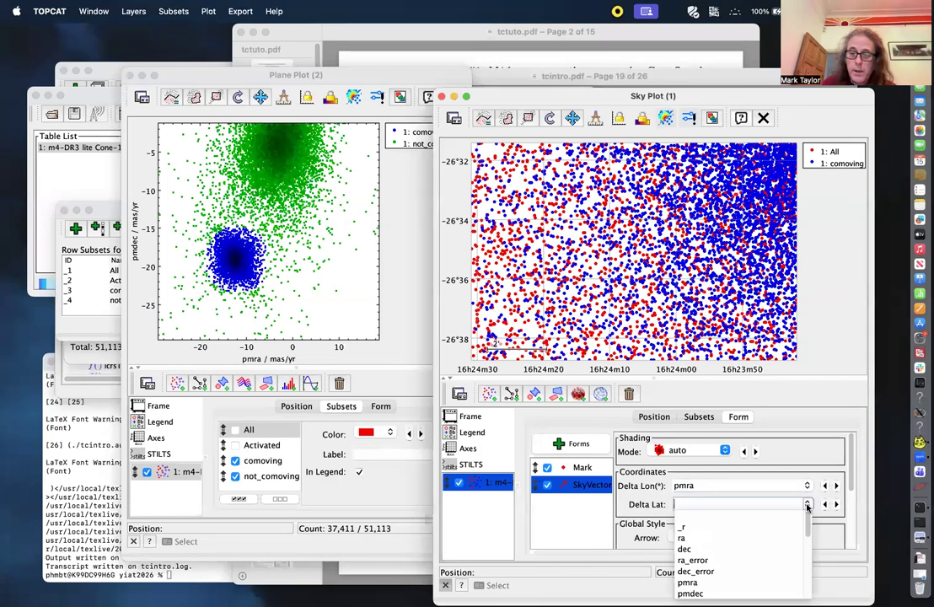
{"action": "left_click", "coordinate": [768, 593]}
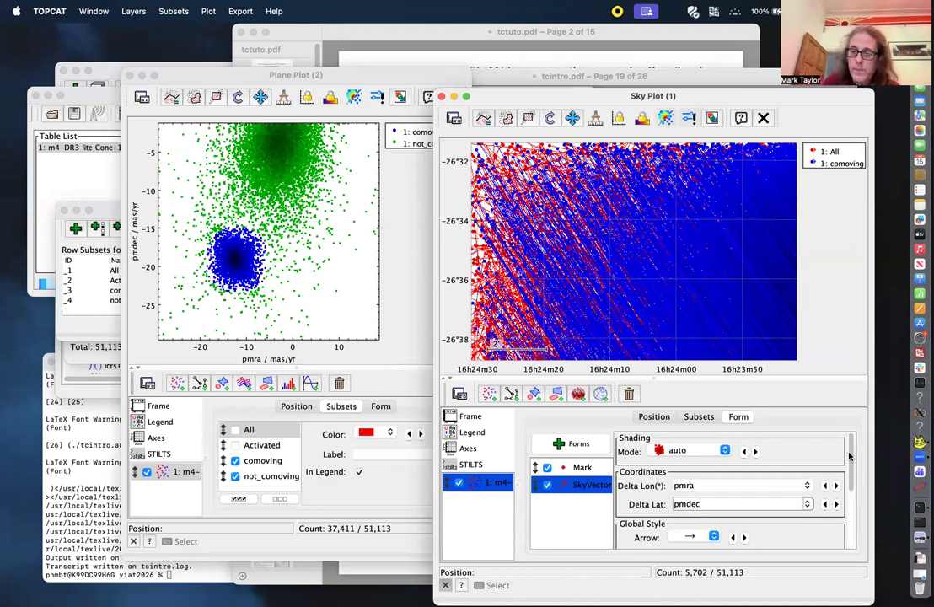
Set the SkyVector arrows' unit to scaled and inspect individual arrows in a small part of the field.
{"action": "scroll", "coordinate": [850, 456], "scroll_direction": "down", "scroll_amount": 5}
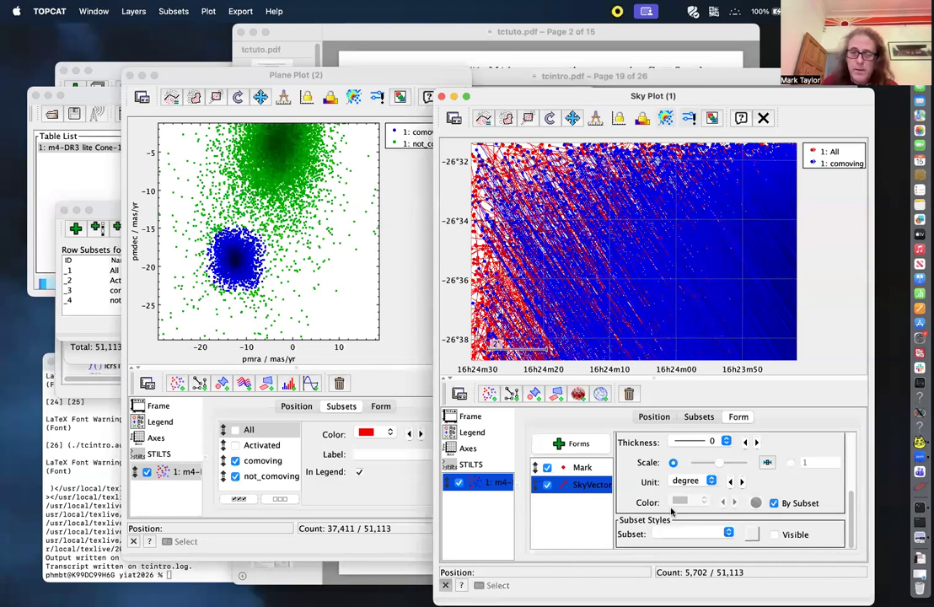
{"action": "left_click", "coordinate": [711, 481]}
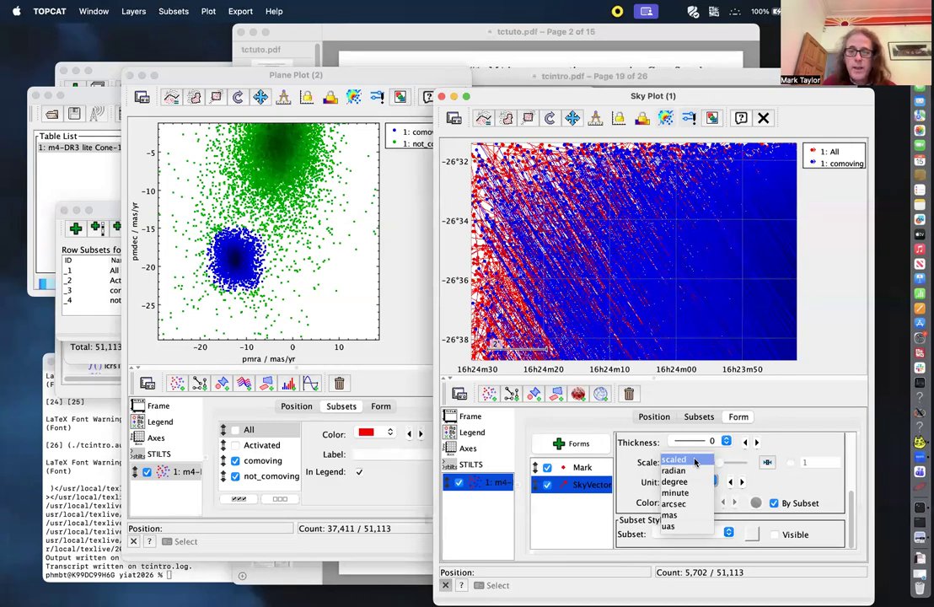
{"action": "left_click", "coordinate": [695, 460]}
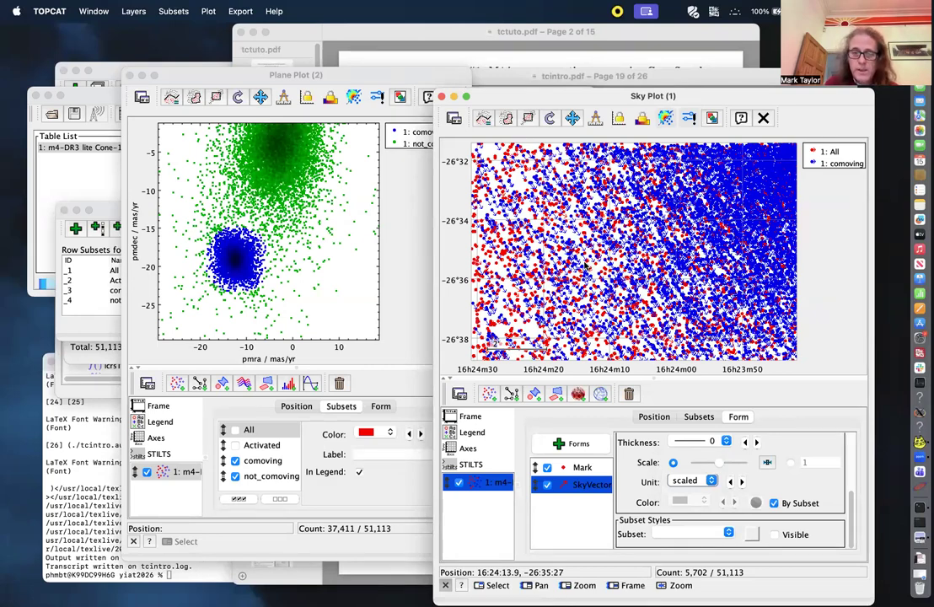
{"action": "scroll", "coordinate": [585, 265], "scroll_direction": "up", "scroll_amount": 8}
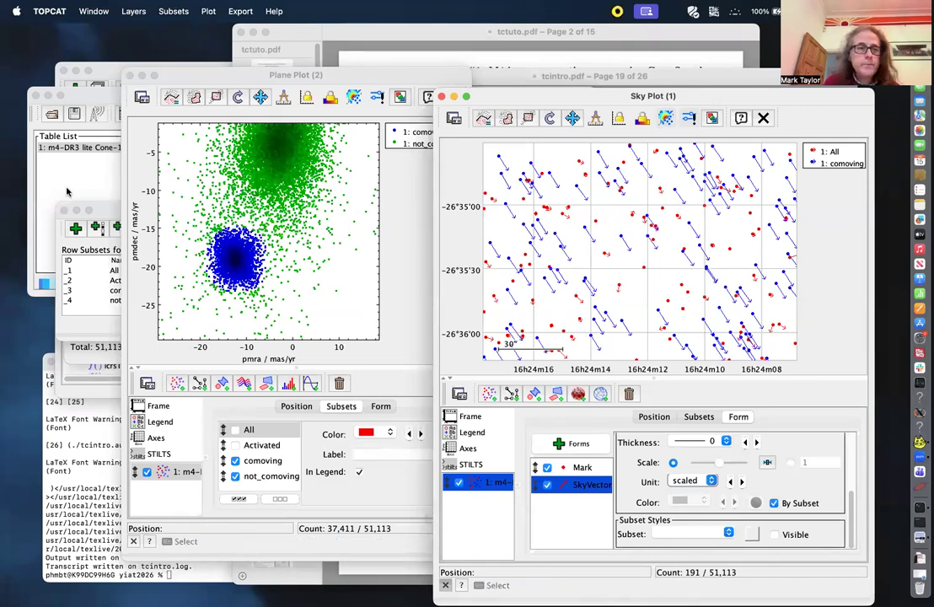
Set the SkyVector arrows' unit to degree.
{"action": "left_click", "coordinate": [67, 152]}
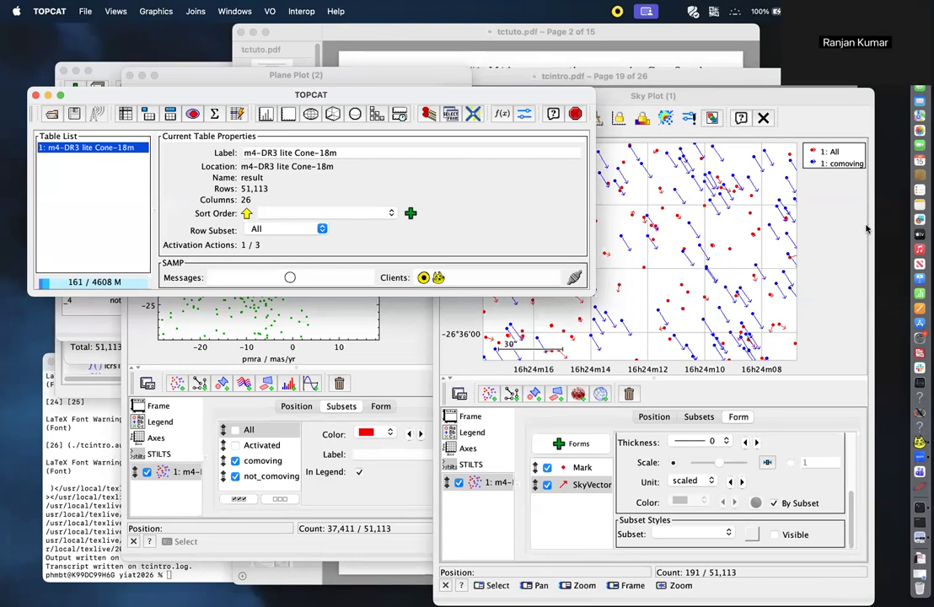
{"action": "left_click", "coordinate": [705, 204]}
{"action": "left_click", "coordinate": [711, 481]}
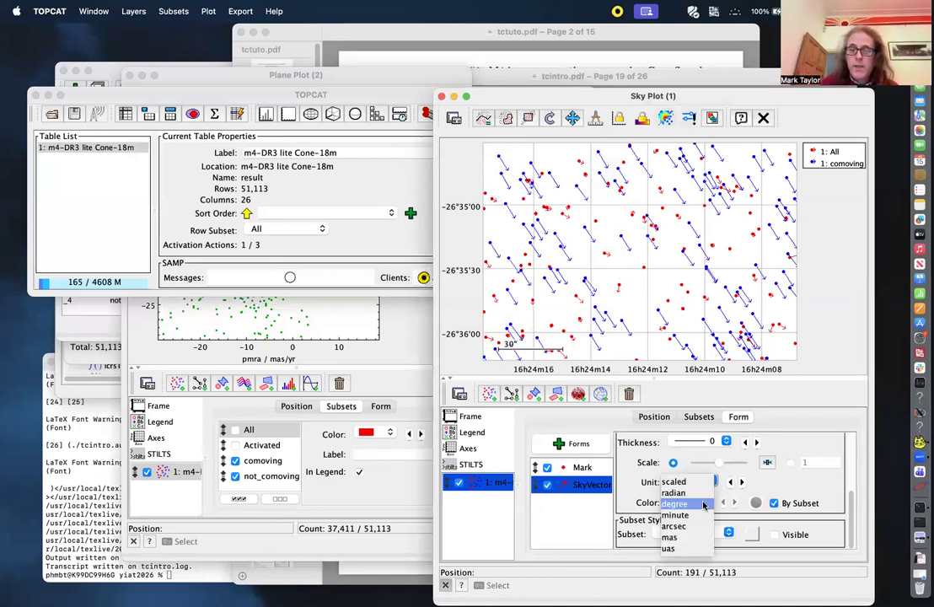
{"action": "left_click", "coordinate": [704, 505]}
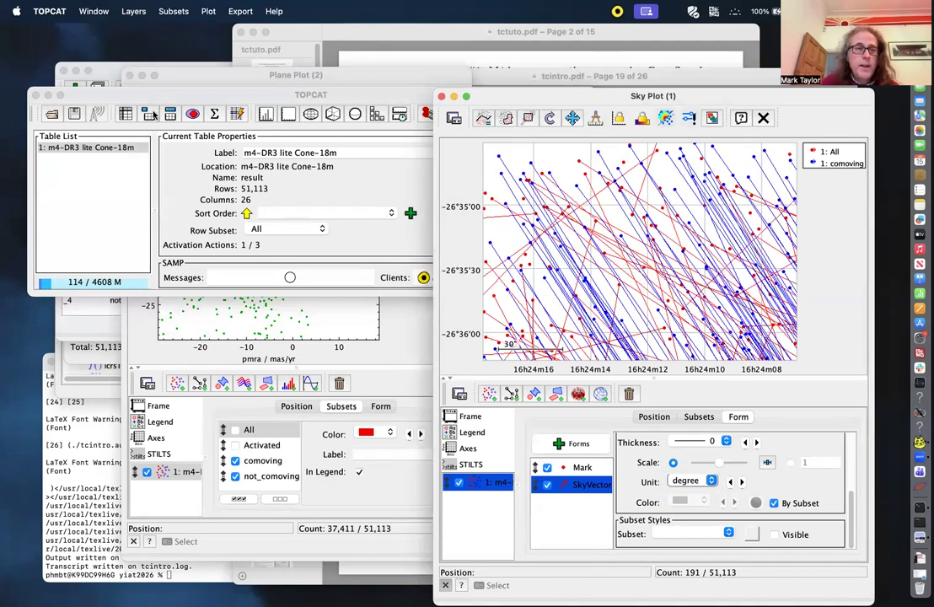
Open the m4 table's data browser and examine the pmra and pmdec columns.
{"action": "left_click", "coordinate": [118, 102]}
{"action": "left_click", "coordinate": [128, 116]}
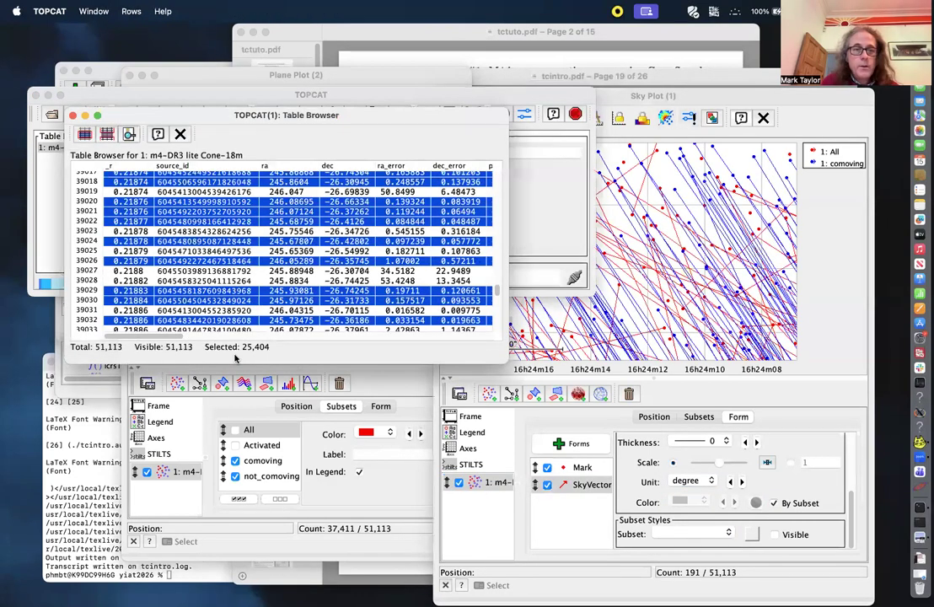
{"action": "scroll", "coordinate": [175, 329], "scroll_direction": "right", "scroll_amount": 10}
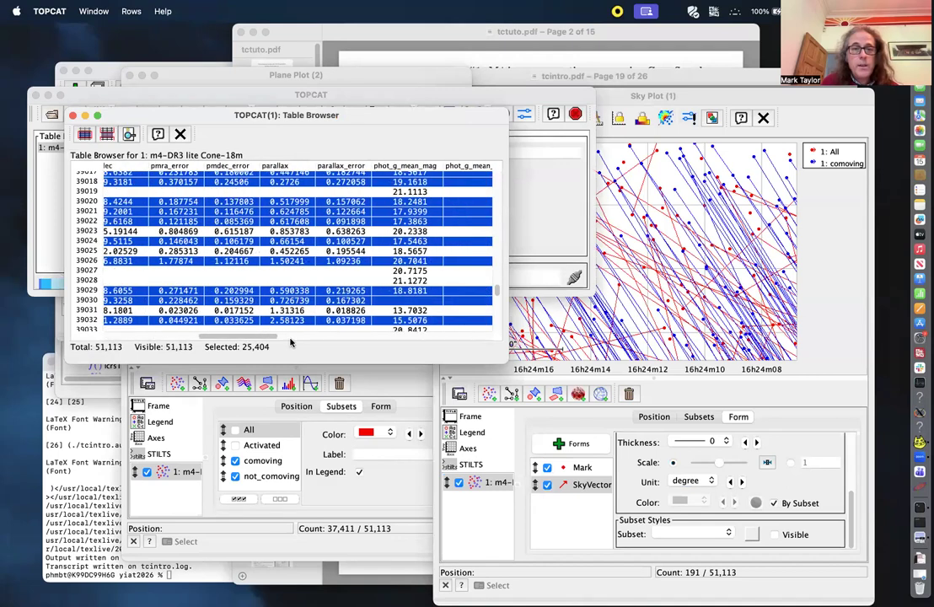
{"action": "scroll", "coordinate": [160, 327], "scroll_direction": "left", "scroll_amount": 9}
{"action": "scroll", "coordinate": [148, 325], "scroll_direction": "right", "scroll_amount": 6}
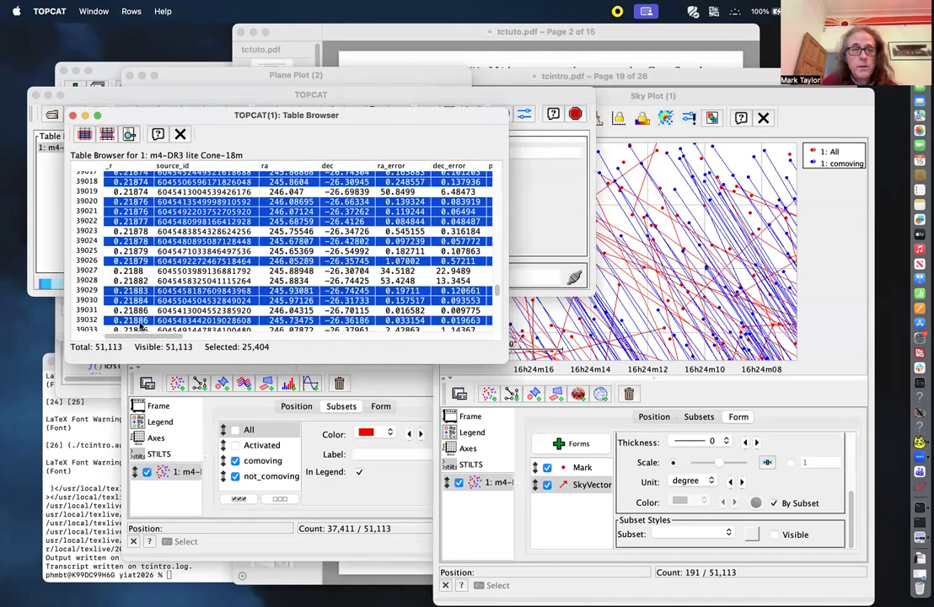
{"action": "scroll", "coordinate": [204, 325], "scroll_direction": "right", "scroll_amount": 1}
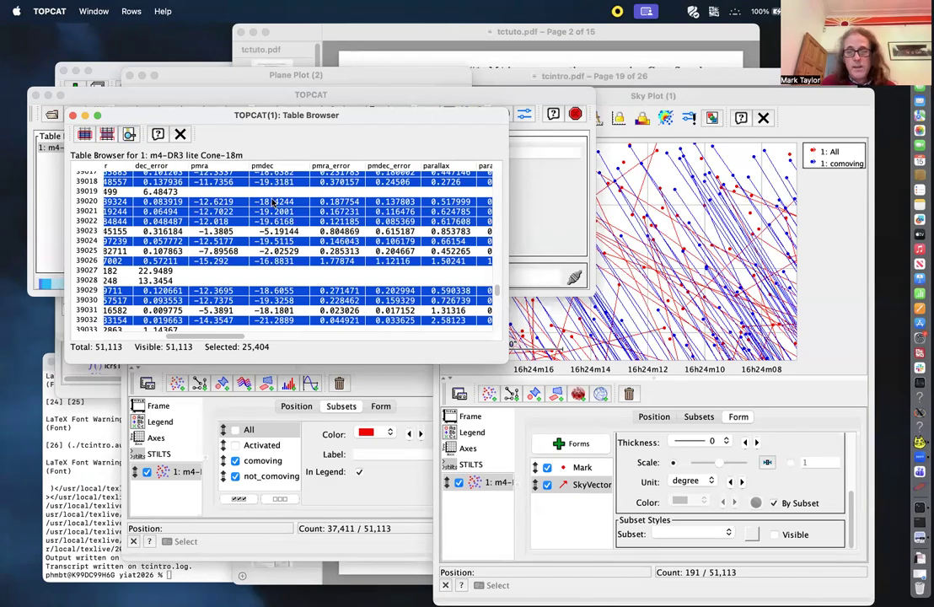
Set the SkyVector arrows' unit to arcsec in the sky plot.
{"action": "left_click", "coordinate": [826, 252]}
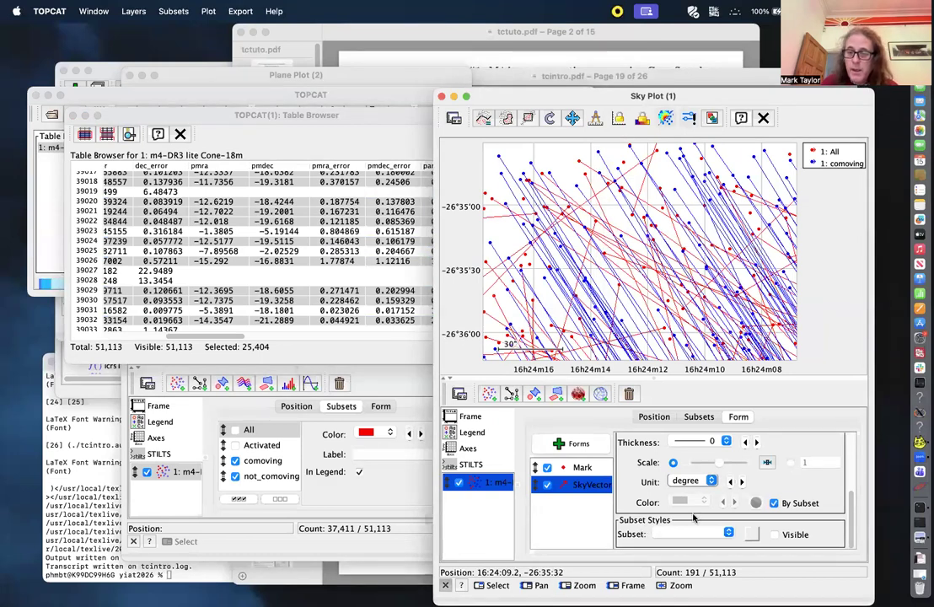
{"action": "left_click", "coordinate": [709, 487]}
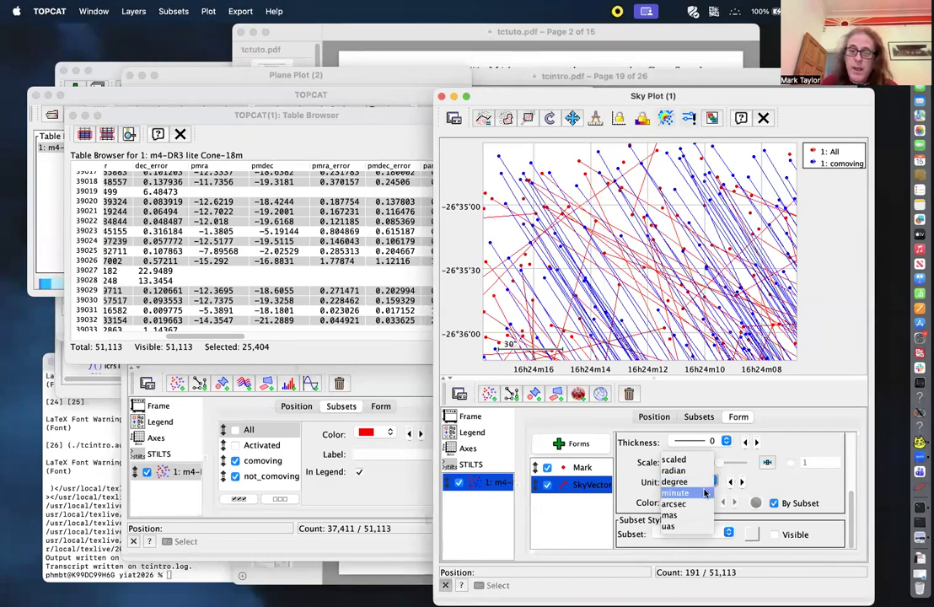
{"action": "left_click", "coordinate": [705, 496]}
{"action": "left_click", "coordinate": [710, 482]}
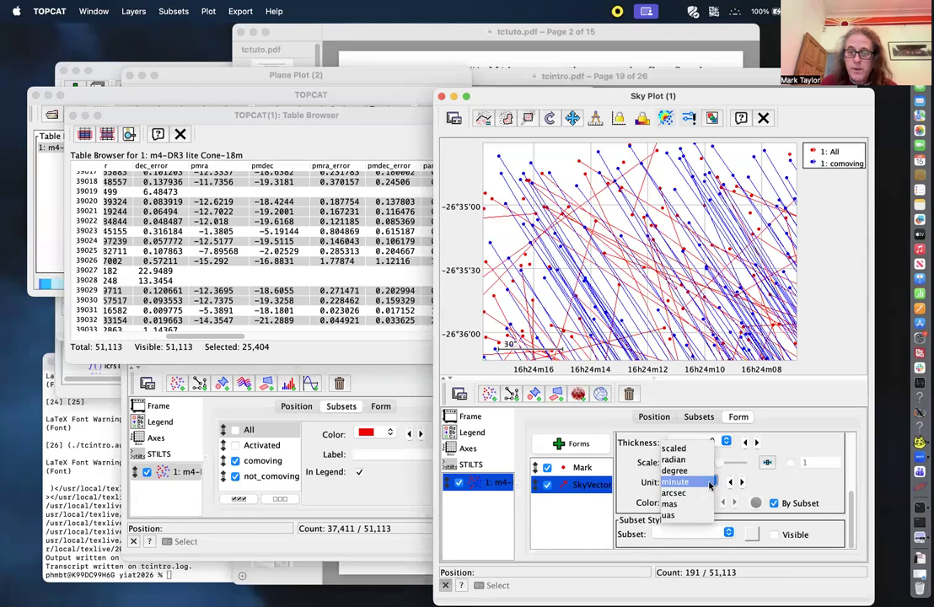
{"action": "left_click", "coordinate": [702, 495]}
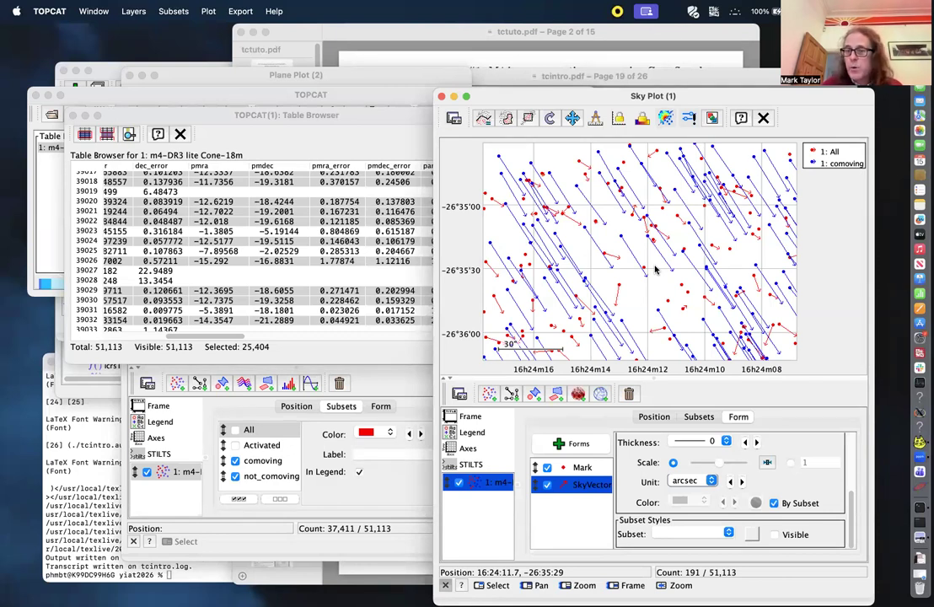
Set the SkyVector arrows' unit to scaled and their scale to 0.8.
{"action": "left_click", "coordinate": [701, 479]}
{"action": "left_click", "coordinate": [692, 437]}
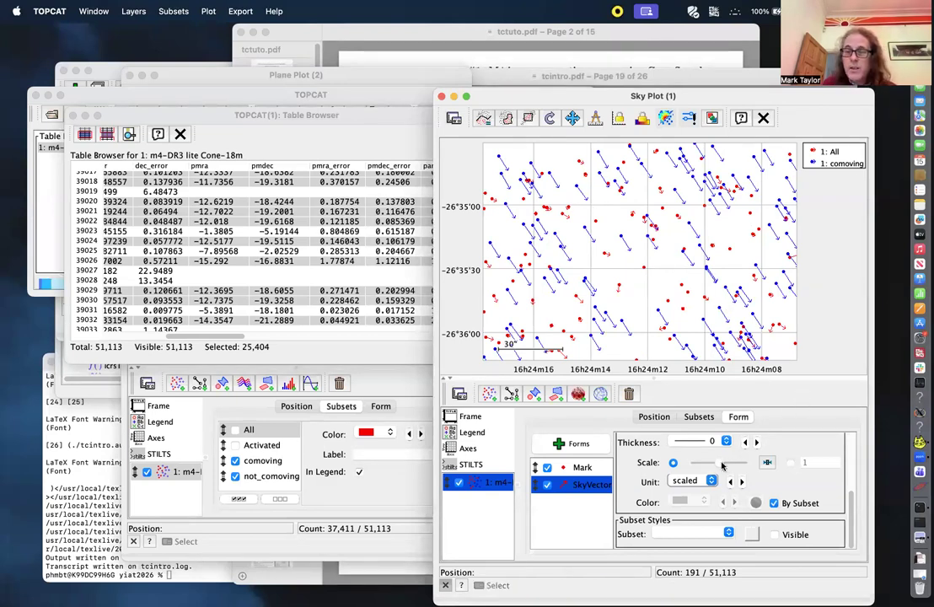
{"action": "left_click_drag", "start_coordinate": [721, 465], "coordinate": [716, 469]}
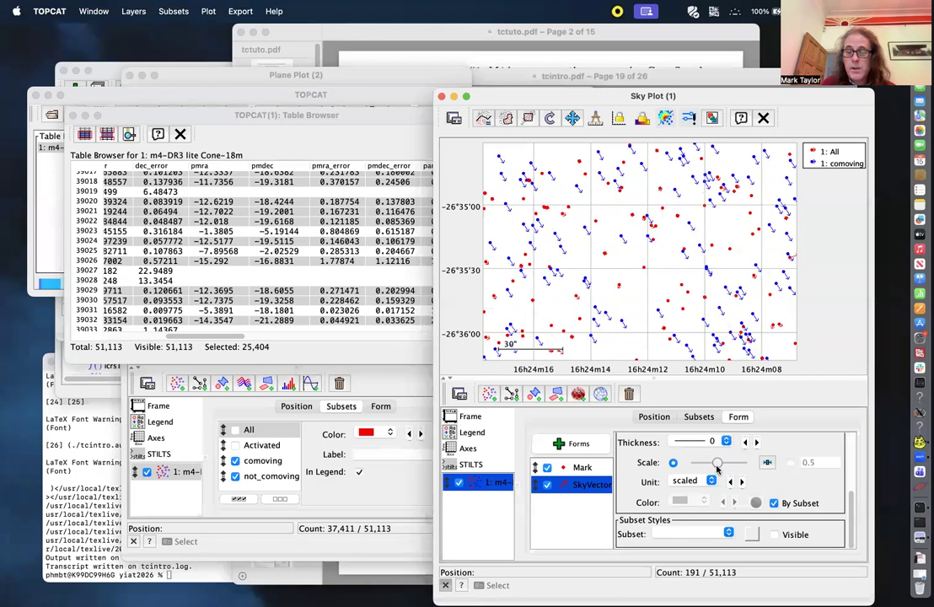
{"action": "left_click", "coordinate": [790, 463]}
{"action": "left_click", "coordinate": [821, 463]}
{"action": "key", "text": "BackSpace"}
{"action": "type", "text": "8"}
{"action": "key", "text": "Return"}
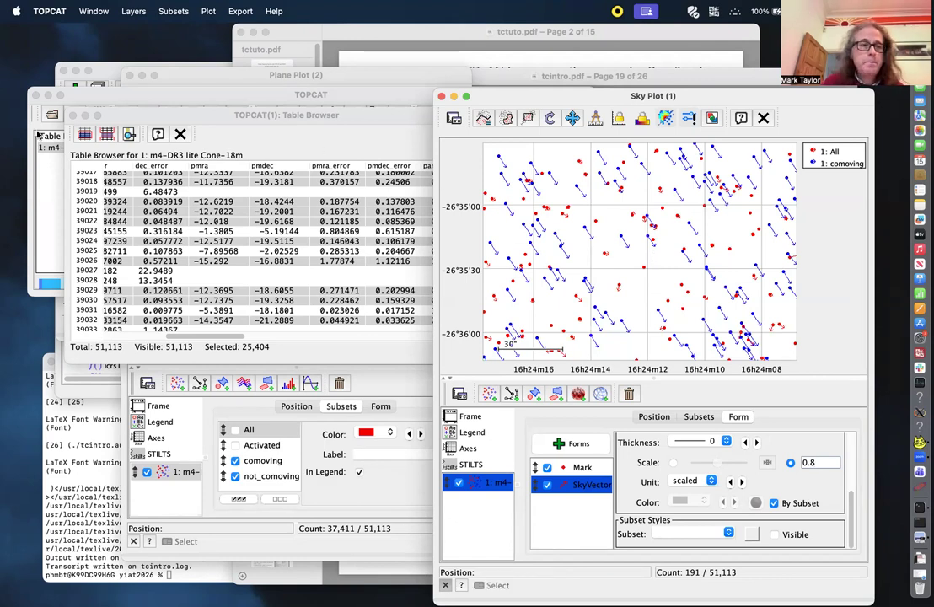
Open a histogram plot for the m4 table with parallax as the X quantity.
{"action": "left_click", "coordinate": [38, 196]}
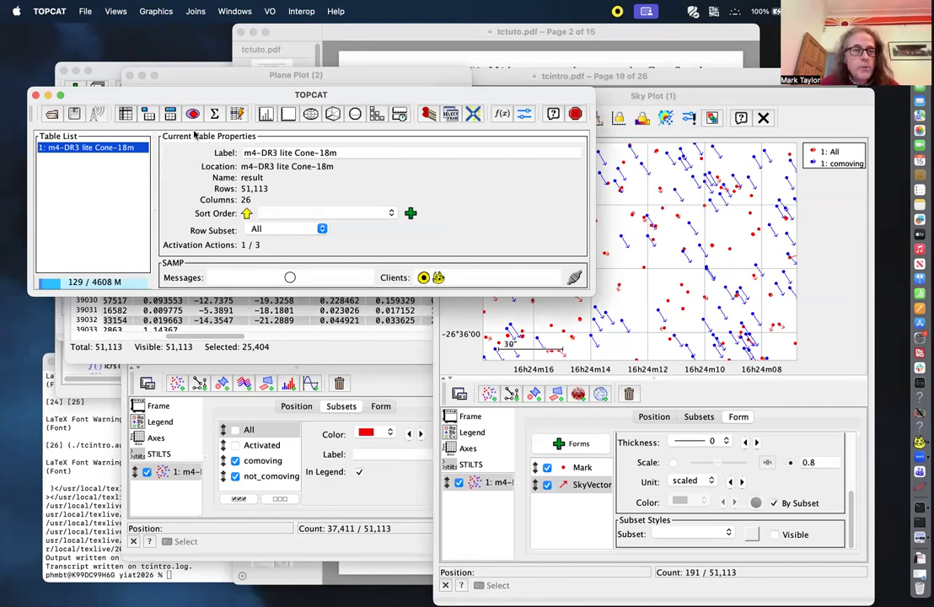
{"action": "left_click", "coordinate": [261, 118]}
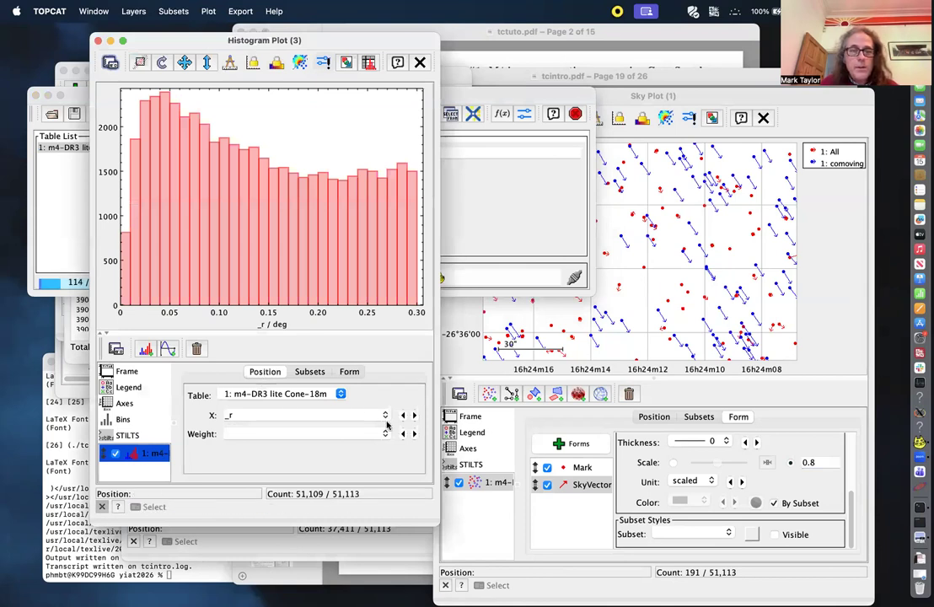
{"action": "left_click", "coordinate": [386, 416]}
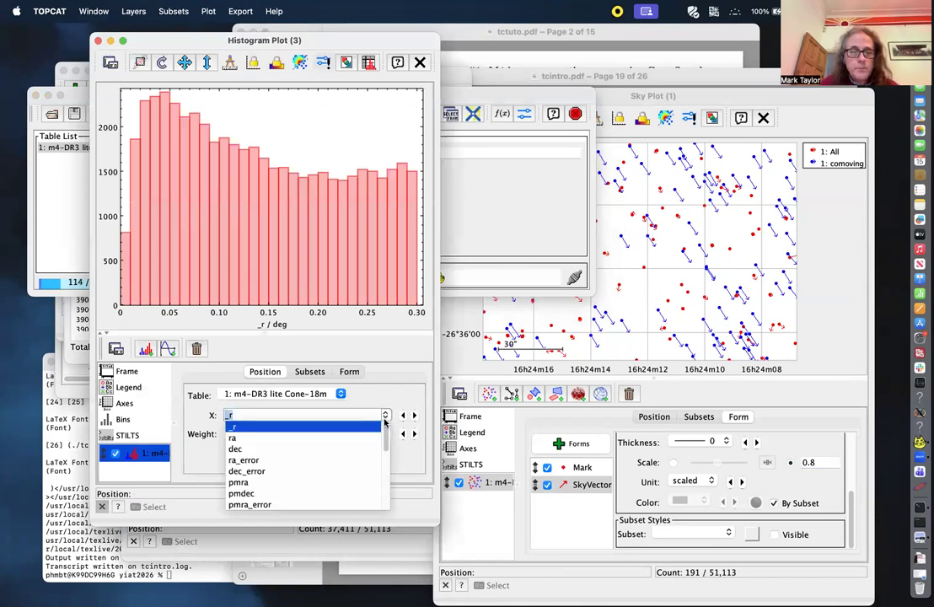
{"action": "left_click", "coordinate": [385, 475]}
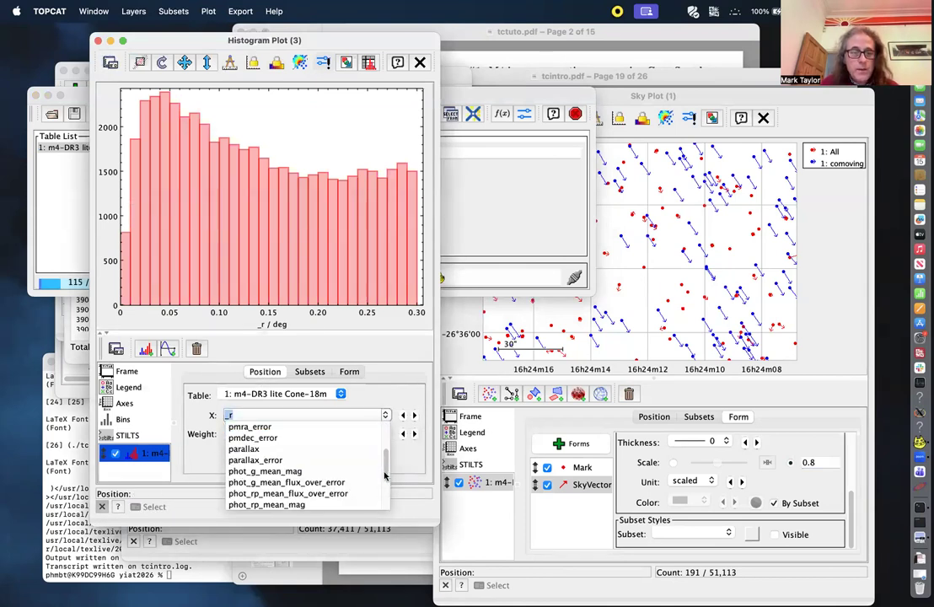
{"action": "left_click", "coordinate": [327, 449]}
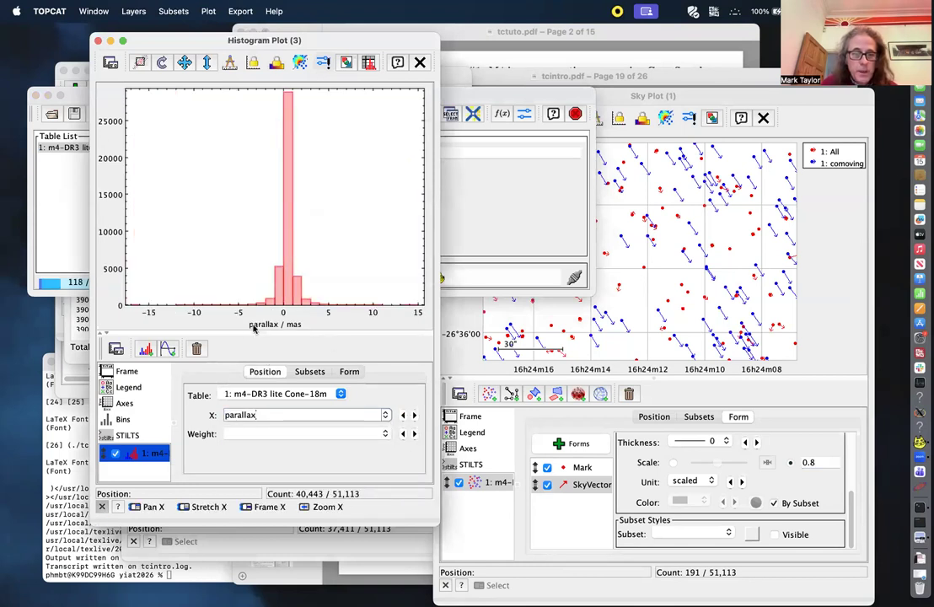
Show the comoving and not_comoving subsets in the parallax histogram and hide the All subset.
{"action": "left_click", "coordinate": [318, 372]}
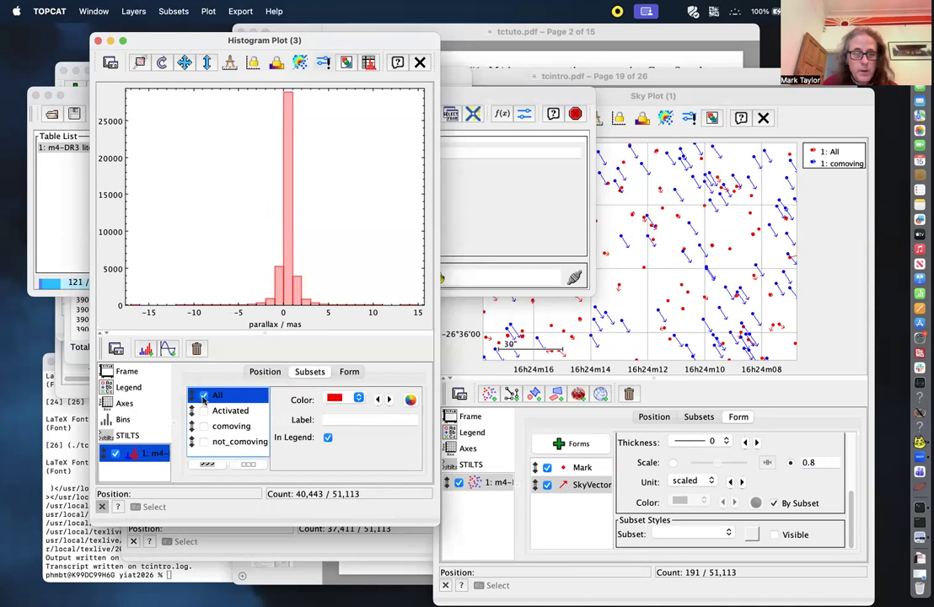
{"action": "left_click", "coordinate": [203, 426]}
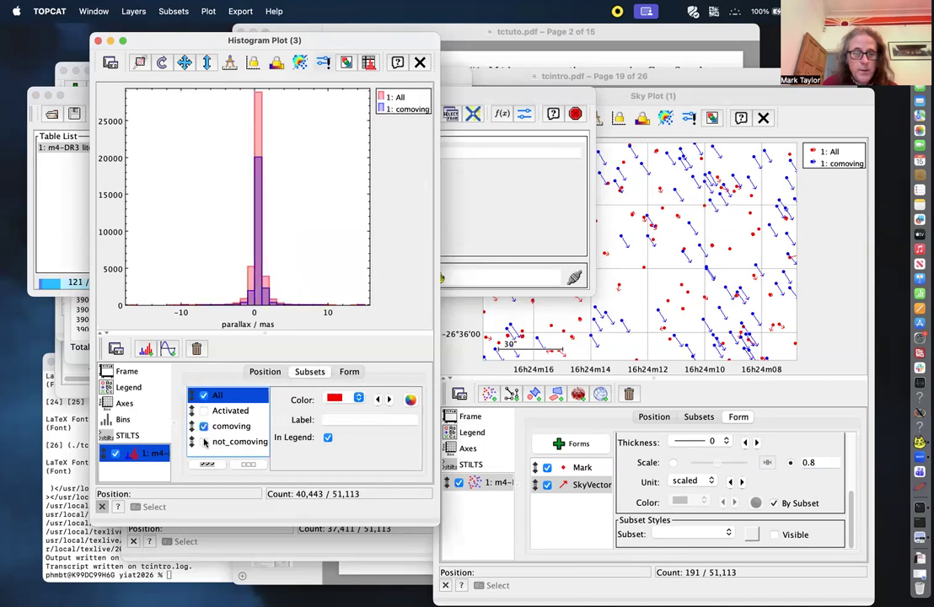
{"action": "left_click", "coordinate": [203, 441]}
{"action": "left_click", "coordinate": [203, 395]}
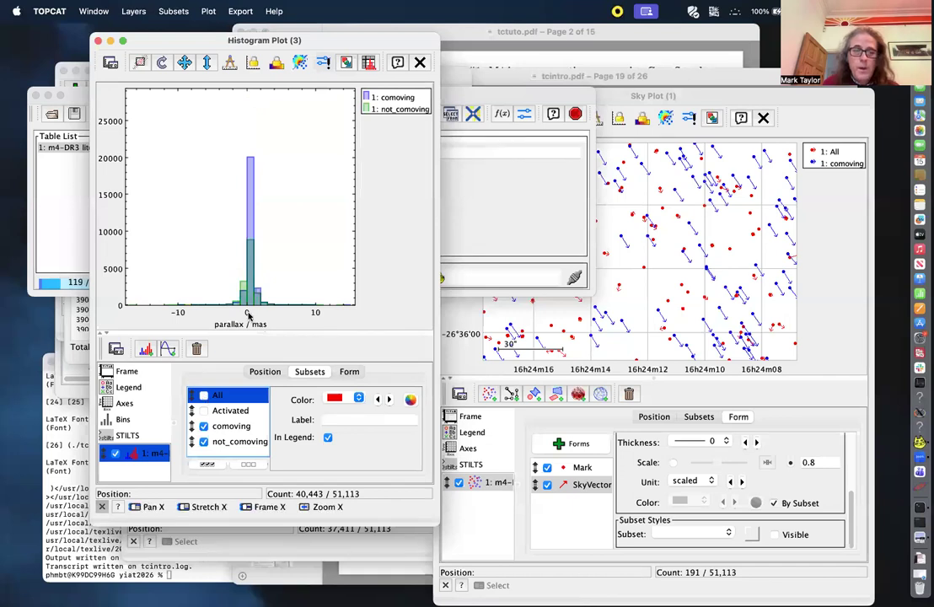
Examine the histogram around zero to 1 mas to compare the parallax distributions of the comoving and not_comoving subsets.
{"action": "scroll", "coordinate": [249, 315], "scroll_direction": "up", "scroll_amount": 8}
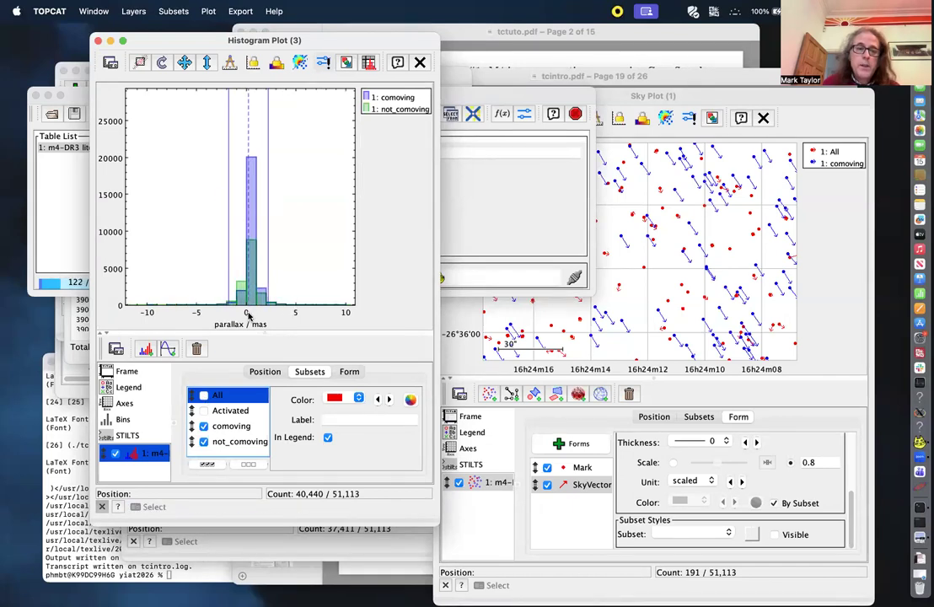
{"action": "scroll", "coordinate": [249, 316], "scroll_direction": "down", "scroll_amount": 10}
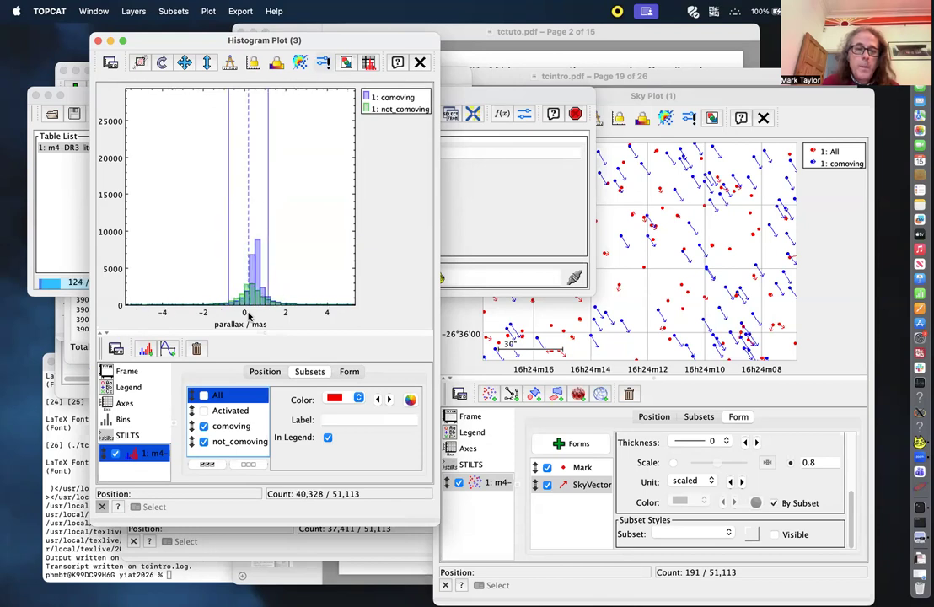
{"action": "scroll", "coordinate": [249, 316], "scroll_direction": "up", "scroll_amount": 10}
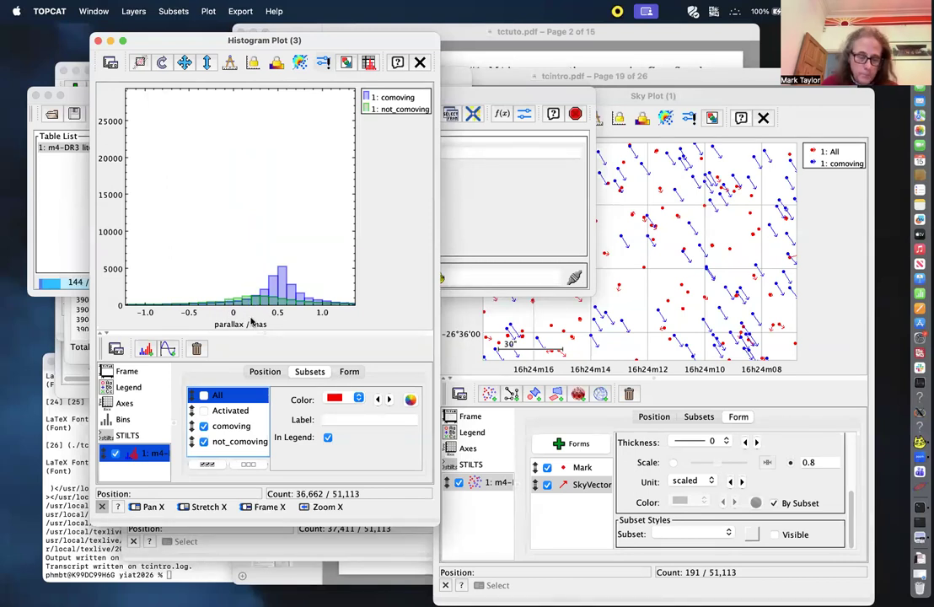
{"action": "scroll", "coordinate": [253, 320], "scroll_direction": "down", "scroll_amount": 3}
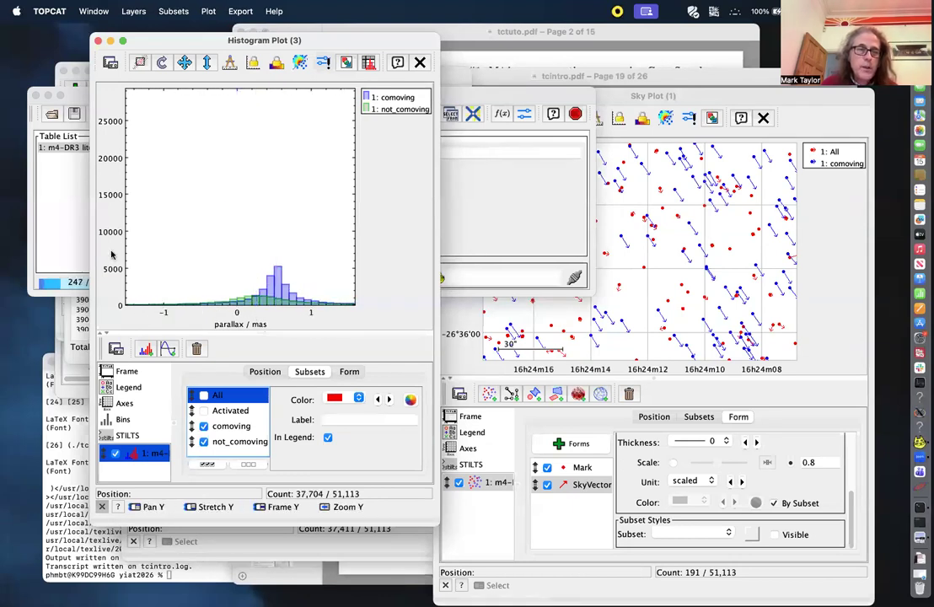
{"action": "scroll", "coordinate": [113, 283], "scroll_direction": "up", "scroll_amount": 1}
{"action": "scroll", "coordinate": [113, 284], "scroll_direction": "up", "scroll_amount": 3}
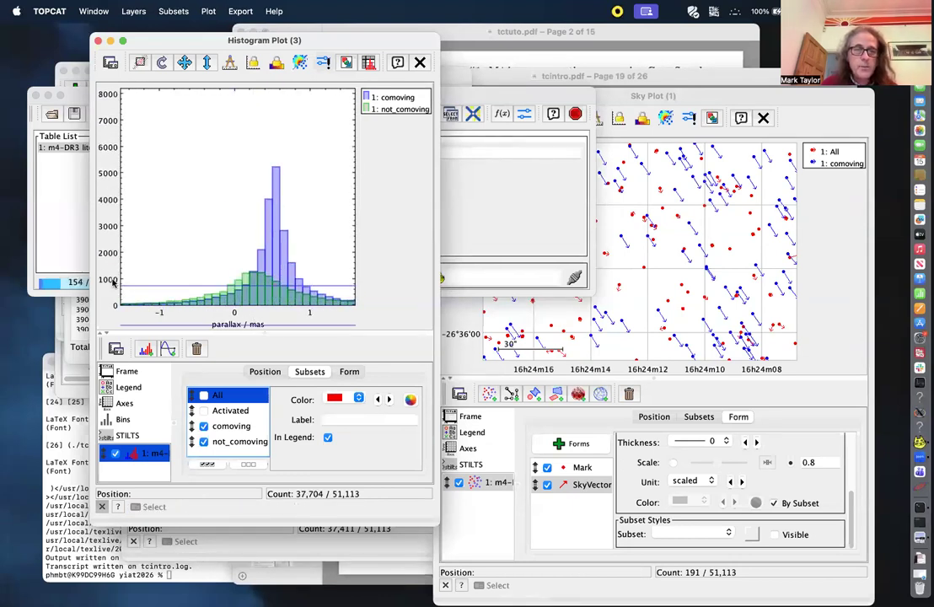
{"action": "scroll", "coordinate": [113, 283], "scroll_direction": "up", "scroll_amount": 2}
{"action": "scroll", "coordinate": [113, 283], "scroll_direction": "down", "scroll_amount": 1}
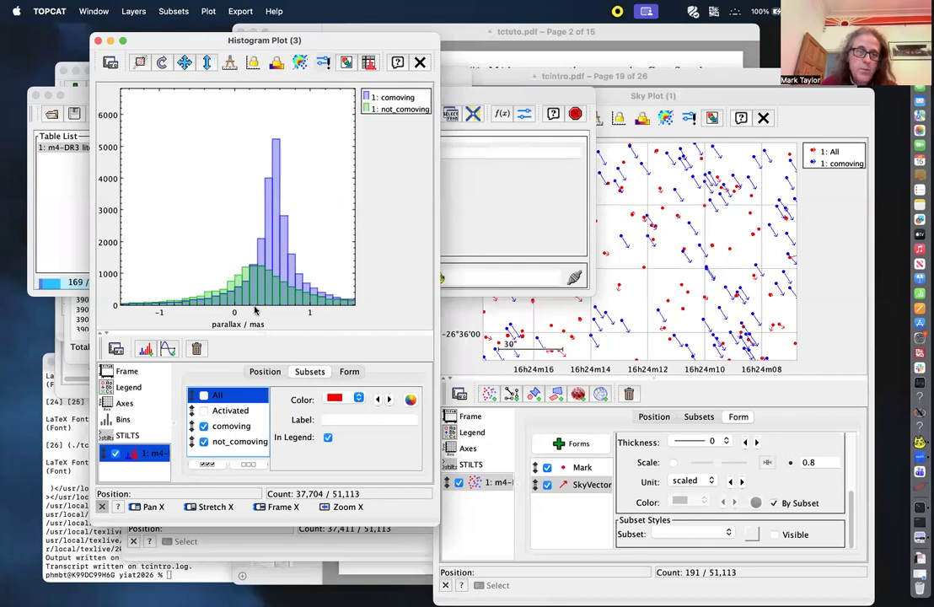
{"action": "scroll", "coordinate": [256, 310], "scroll_direction": "up", "scroll_amount": 4}
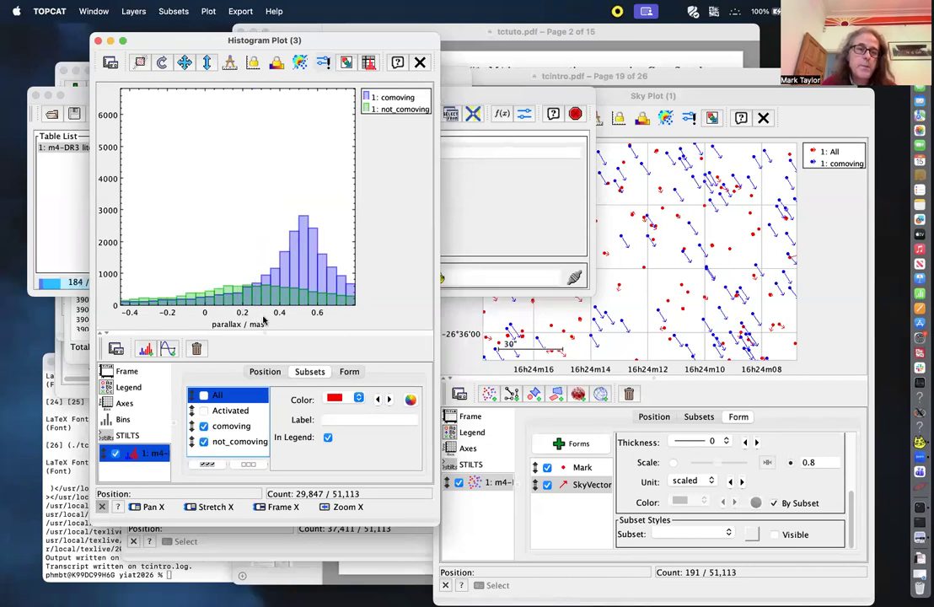
{"action": "scroll", "coordinate": [263, 320], "scroll_direction": "down", "scroll_amount": 2}
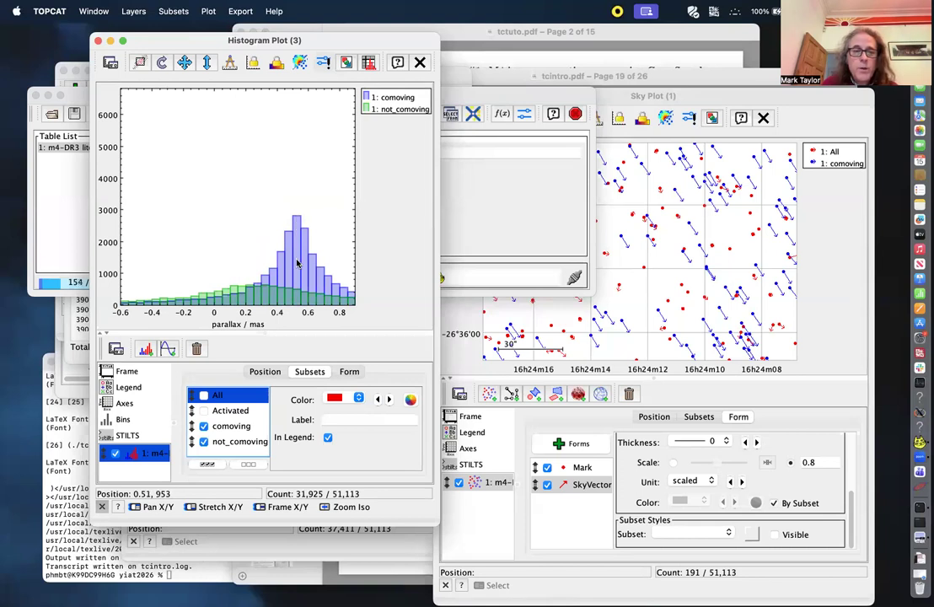
{"action": "scroll", "coordinate": [297, 312], "scroll_direction": "up", "scroll_amount": 2}
{"action": "scroll", "coordinate": [297, 312], "scroll_direction": "up", "scroll_amount": 1}
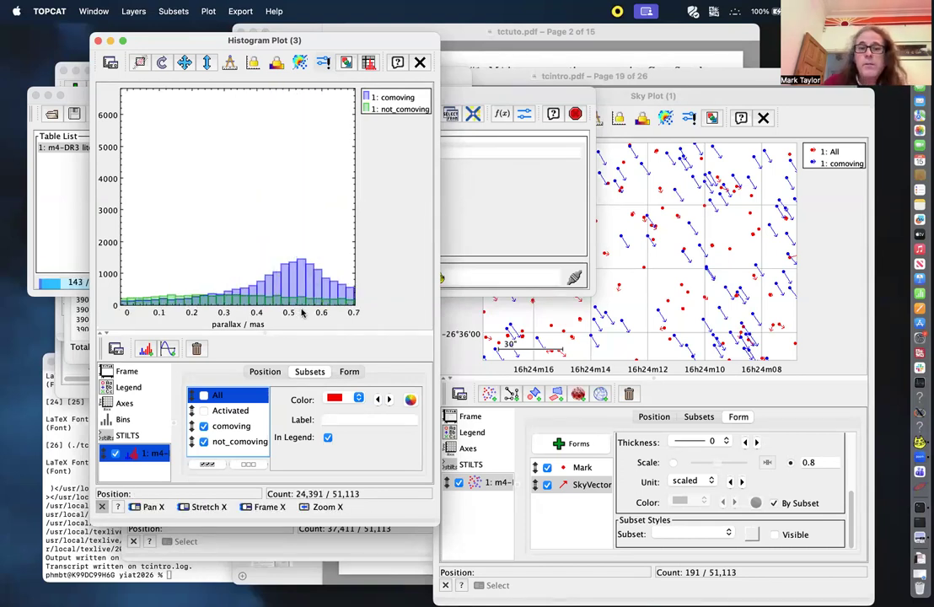
{"action": "scroll", "coordinate": [301, 312], "scroll_direction": "down", "scroll_amount": 3}
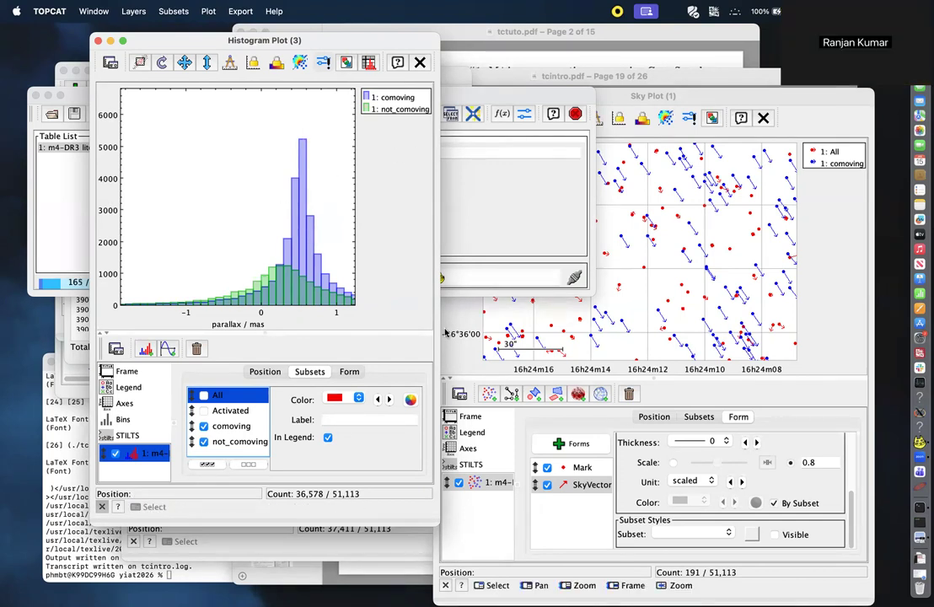
In the proper-motion plane plot, draw a circle centred about (-12.6, -19.2) with radius about 6.6 around the comoving clump and open its subset definition.
{"action": "key", "text": "ctrl+Up"}
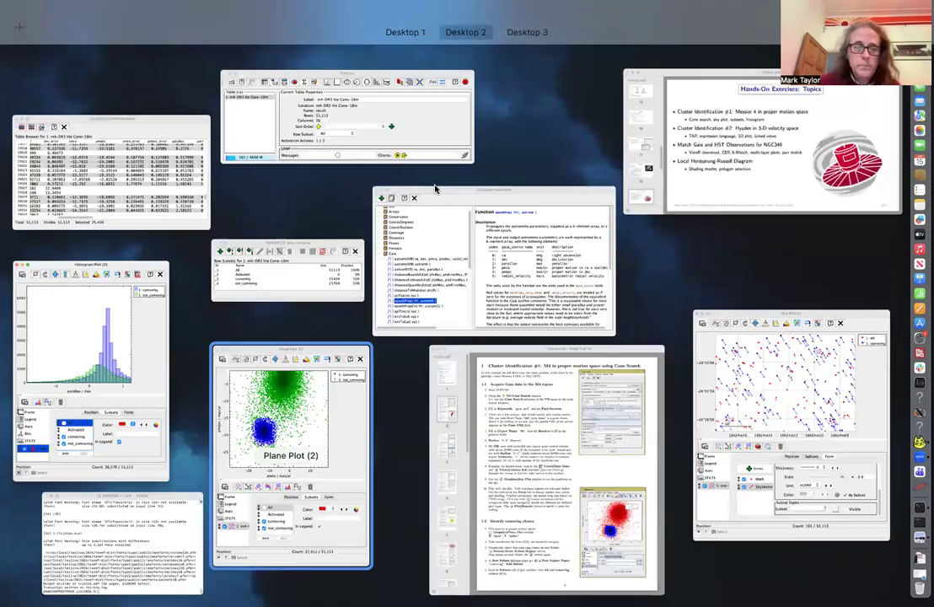
{"action": "key", "text": "ctrl+Up"}
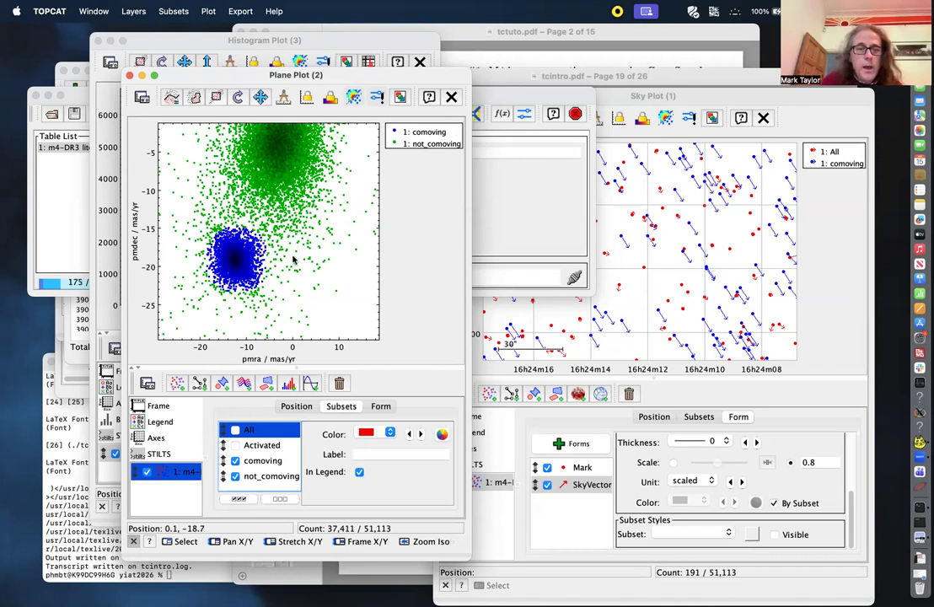
{"action": "left_click", "coordinate": [195, 98]}
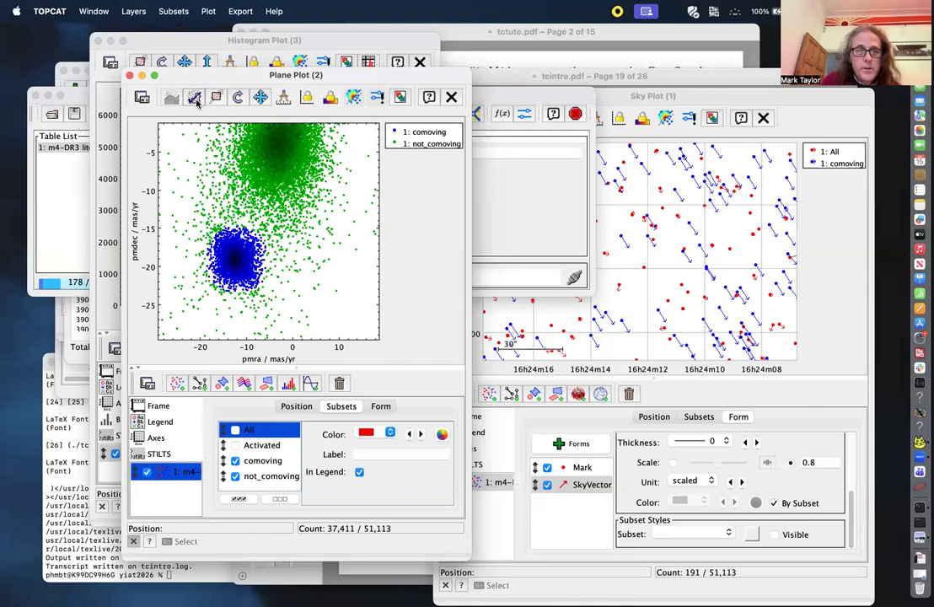
{"action": "left_click", "coordinate": [195, 99]}
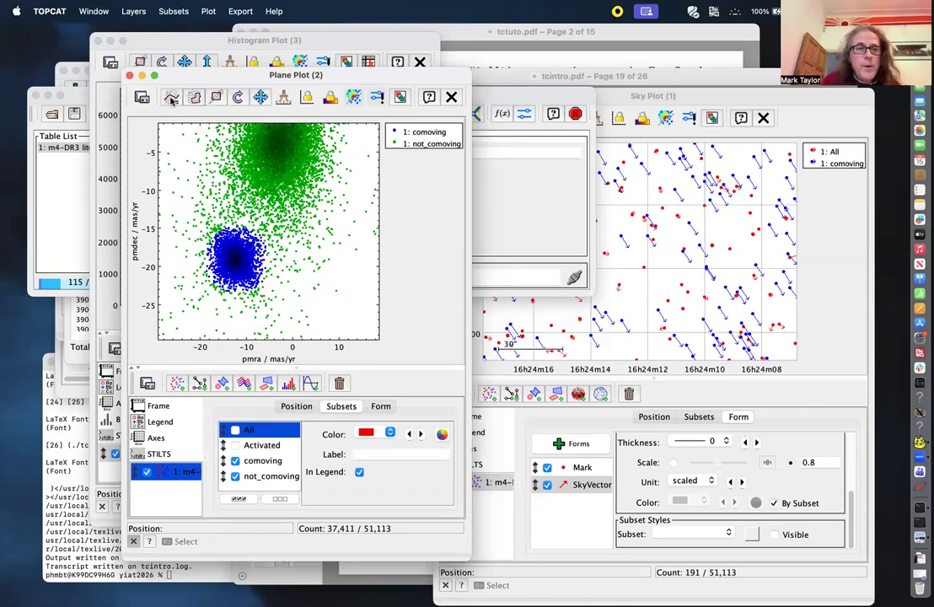
{"action": "left_click", "coordinate": [171, 100]}
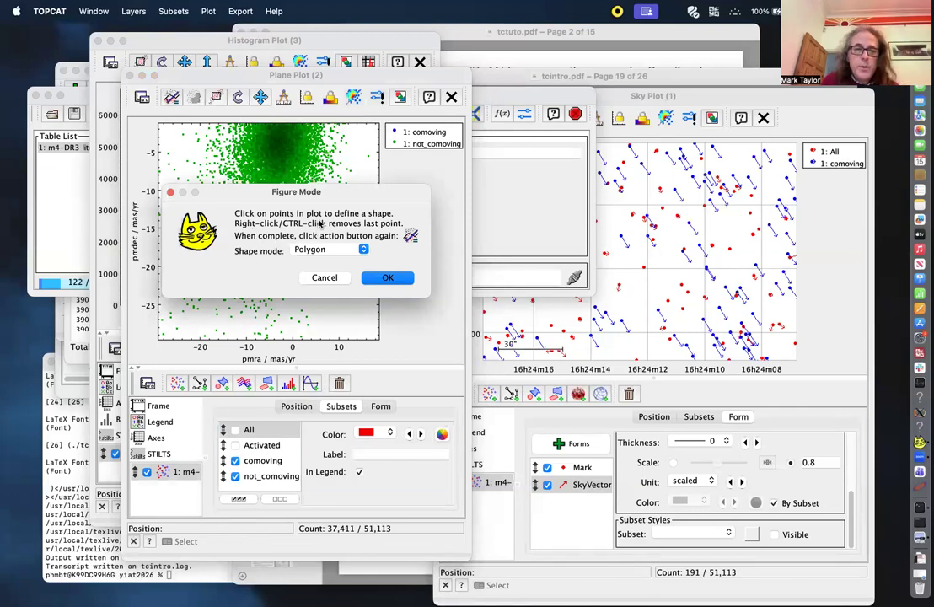
{"action": "left_click_drag", "start_coordinate": [324, 197], "coordinate": [588, 244]}
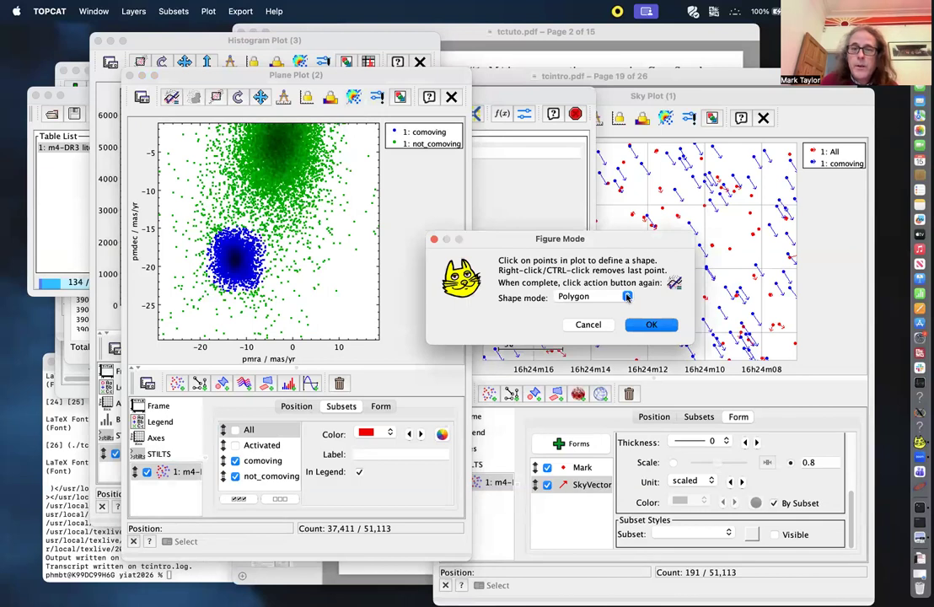
{"action": "left_click", "coordinate": [627, 298]}
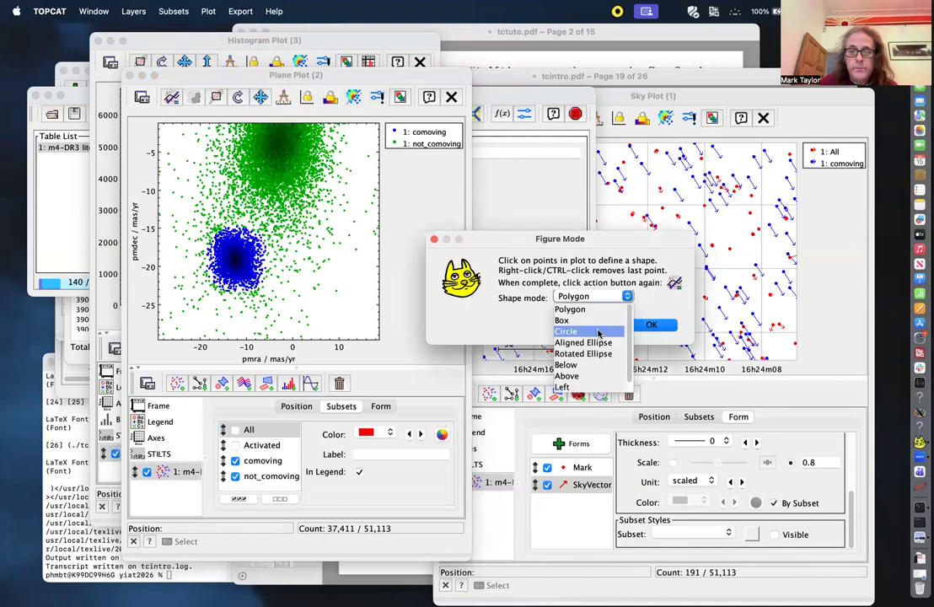
{"action": "left_click", "coordinate": [202, 225]}
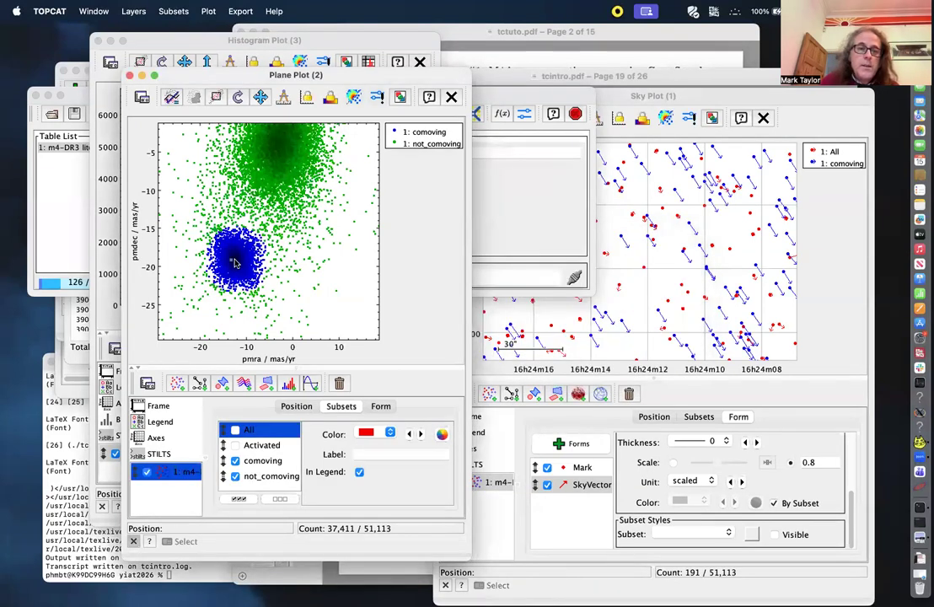
{"action": "left_click_drag", "start_coordinate": [234, 261], "coordinate": [264, 263]}
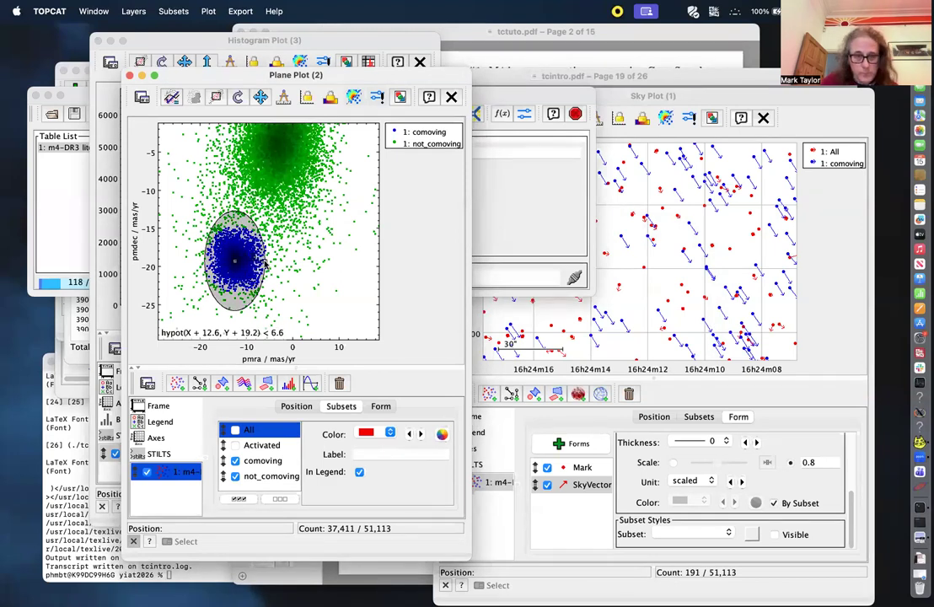
{"action": "left_click", "coordinate": [171, 97]}
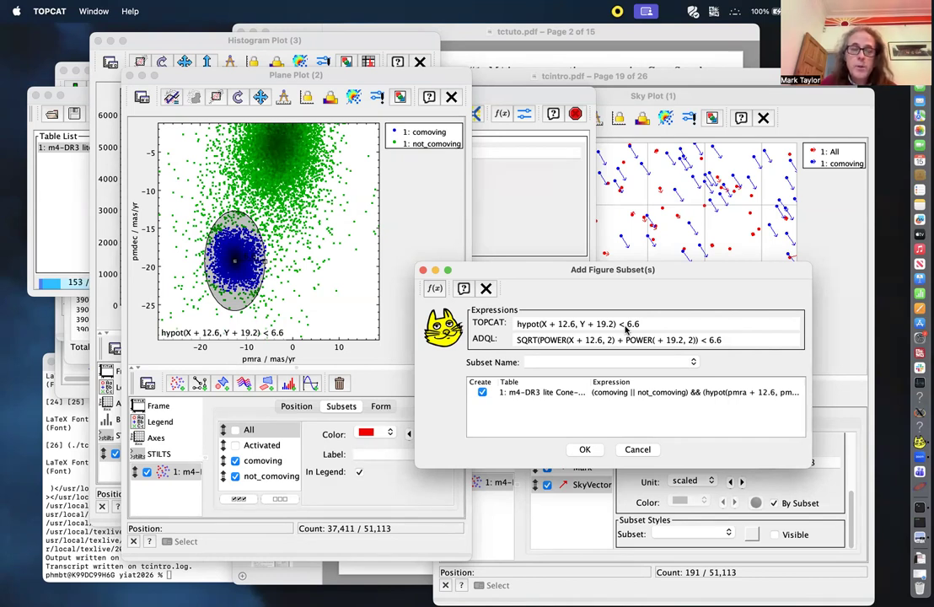
Try to save the circular proper-motion figure as a subset under the existing name comoving.
{"action": "left_click", "coordinate": [171, 98]}
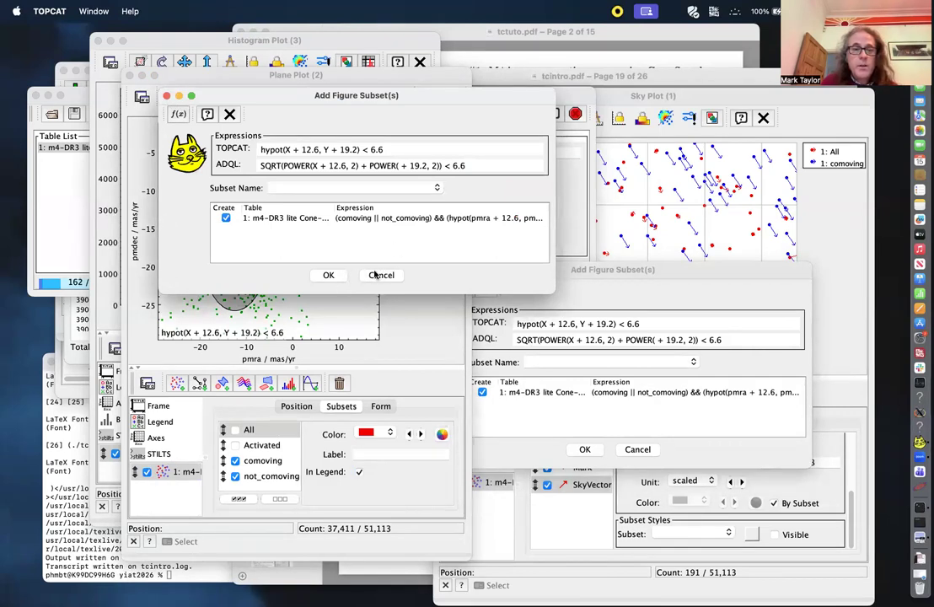
{"action": "left_click", "coordinate": [373, 187]}
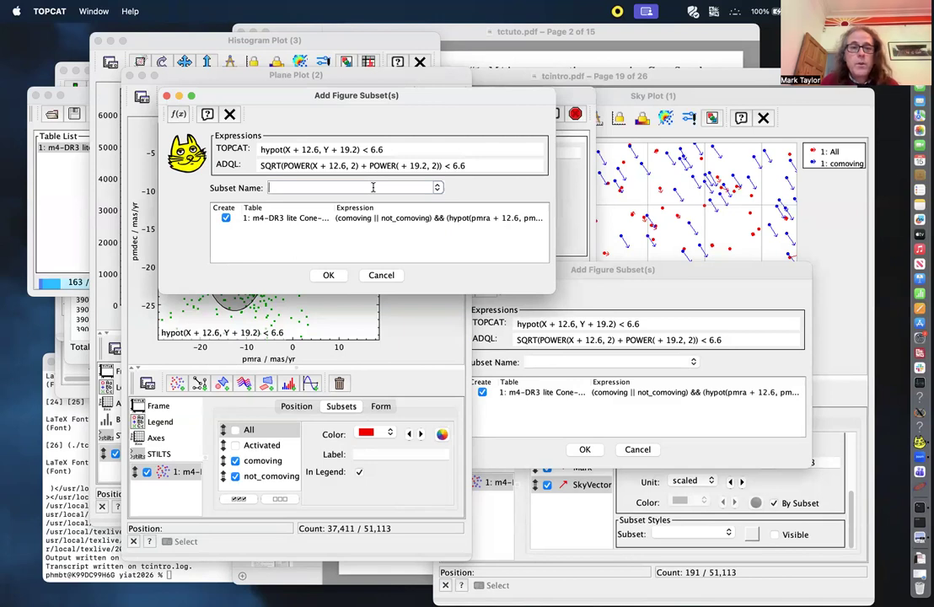
{"action": "type", "text": "comoving"}
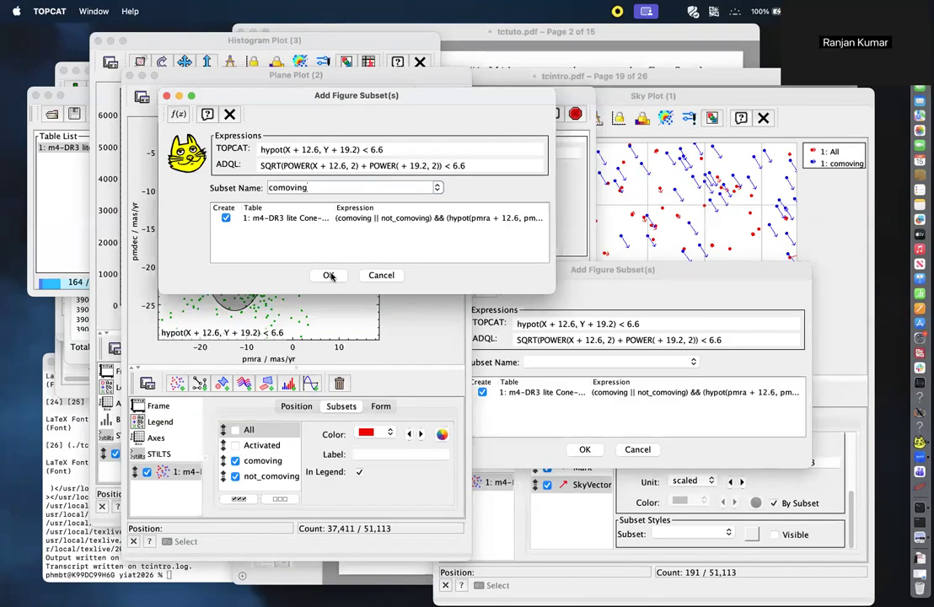
{"action": "left_click", "coordinate": [329, 276]}
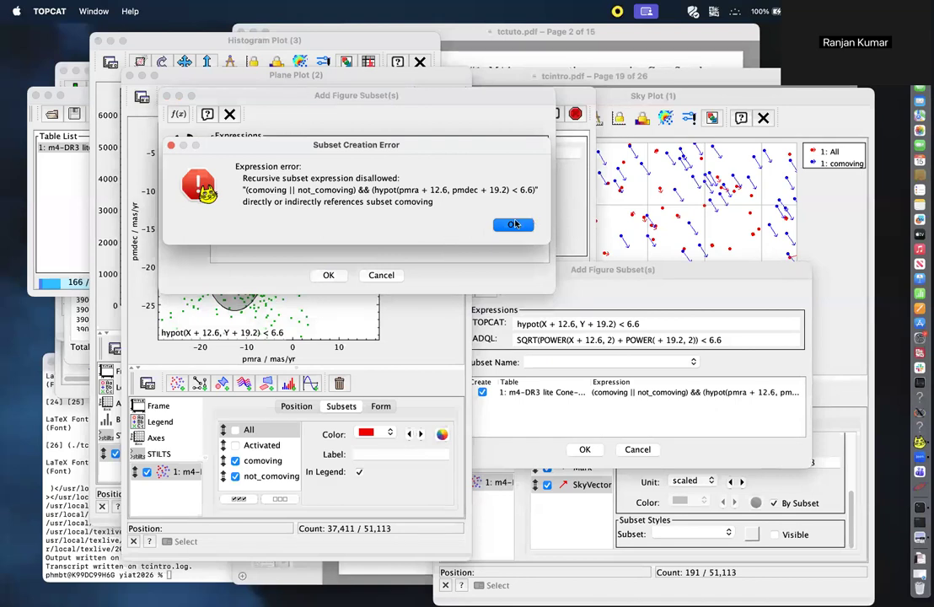
{"action": "left_click", "coordinate": [513, 225]}
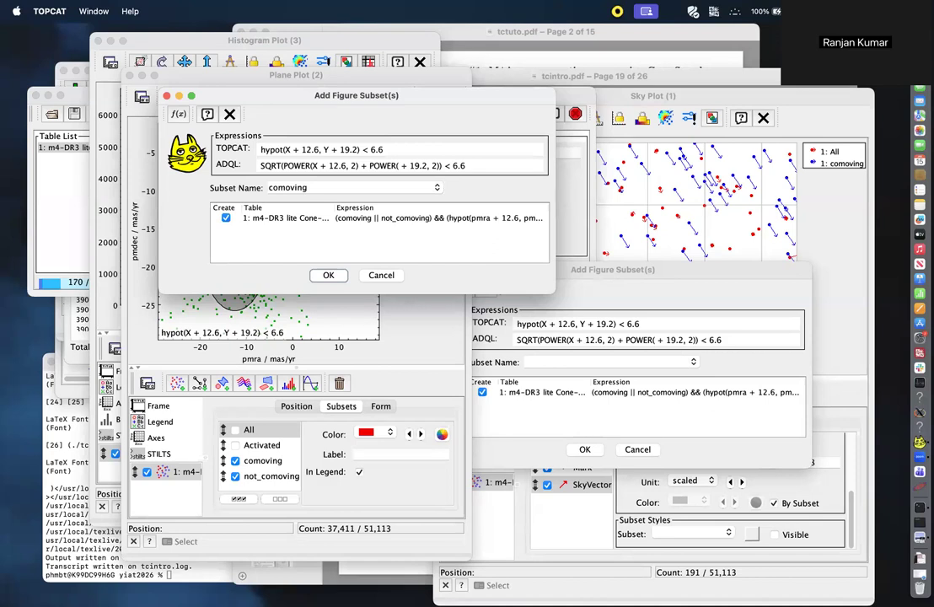
{"action": "key", "text": "XF86AudioRaiseVolume"}
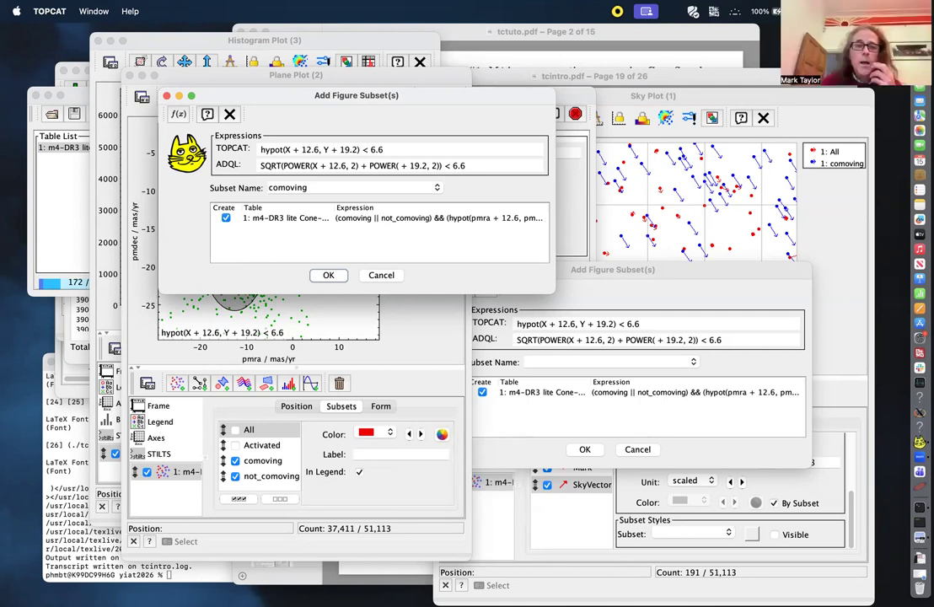
Name the circular figure subset cluster and create it for the m4 table.
{"action": "left_click", "coordinate": [363, 188]}
{"action": "key", "text": "BackSpace"}
{"action": "key", "text": "BackSpace"}
{"action": "key", "text": "BackSpace"}
{"action": "key", "text": "BackSpace"}
{"action": "key", "text": "BackSpace"}
{"action": "key", "text": "BackSpace"}
{"action": "key", "text": "BackSpace"}
{"action": "key", "text": "BackSpace"}
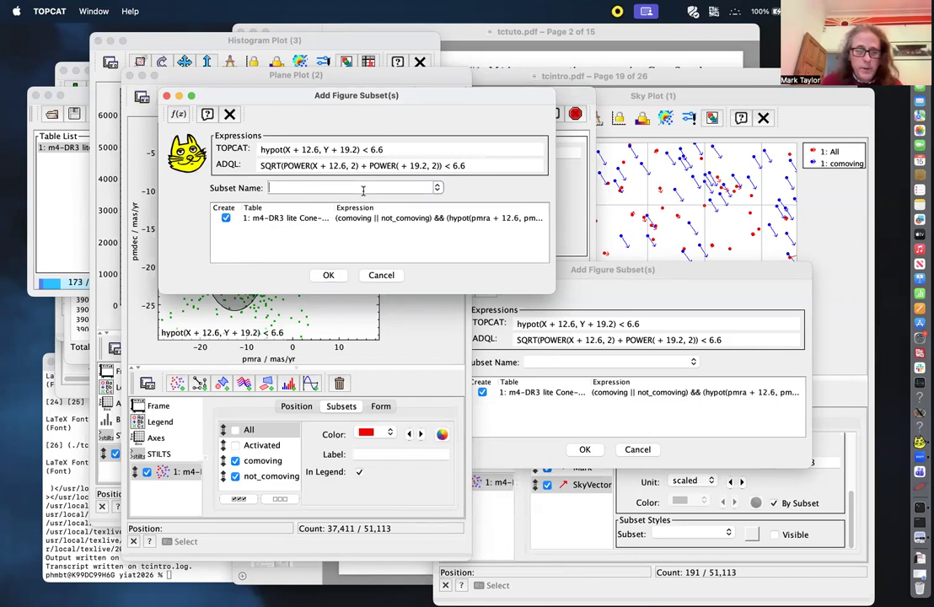
{"action": "type", "text": "cluster"}
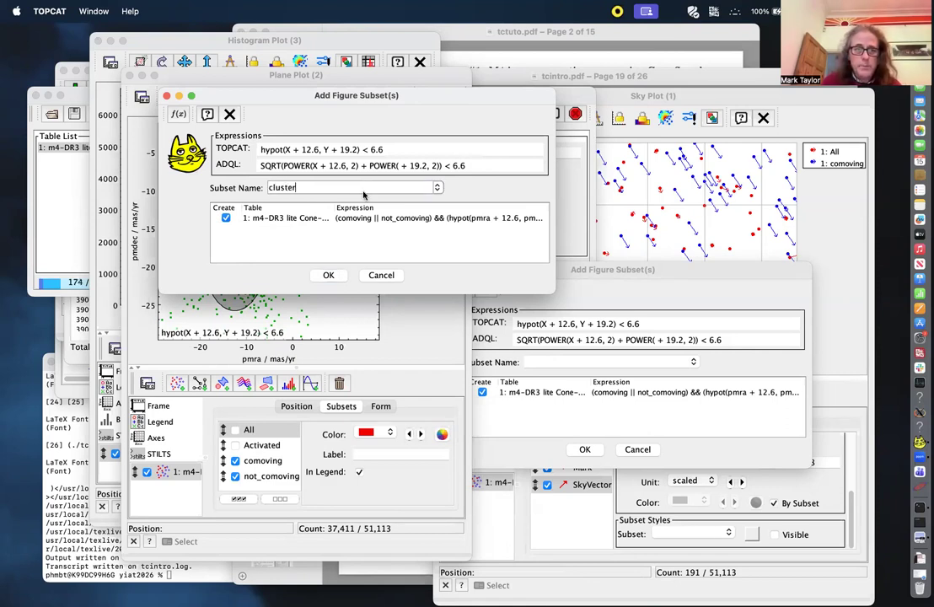
{"action": "left_click", "coordinate": [328, 275]}
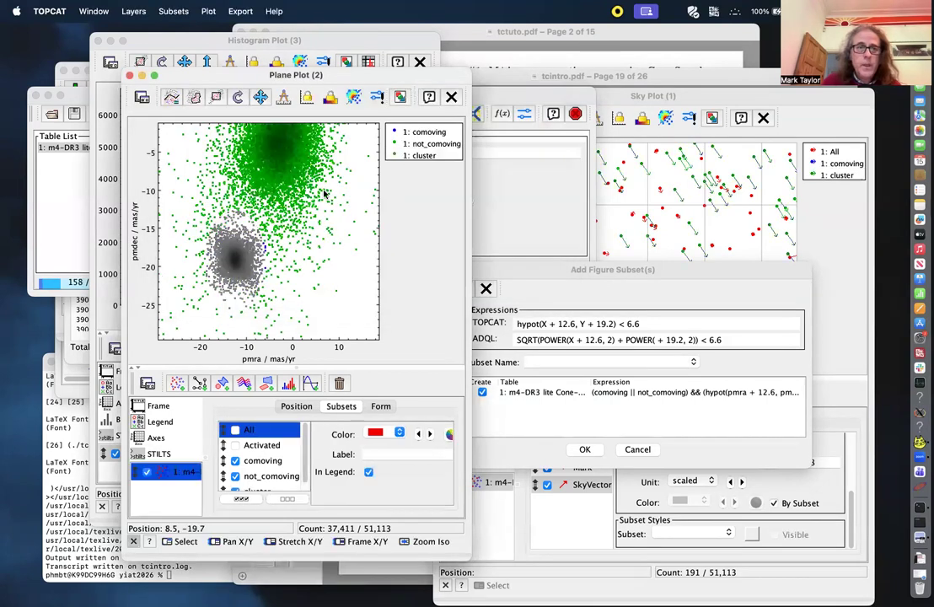
Open the m4 table's row subsets list and enlarge it to read the full expression of the cluster subset.
{"action": "left_click", "coordinate": [523, 160]}
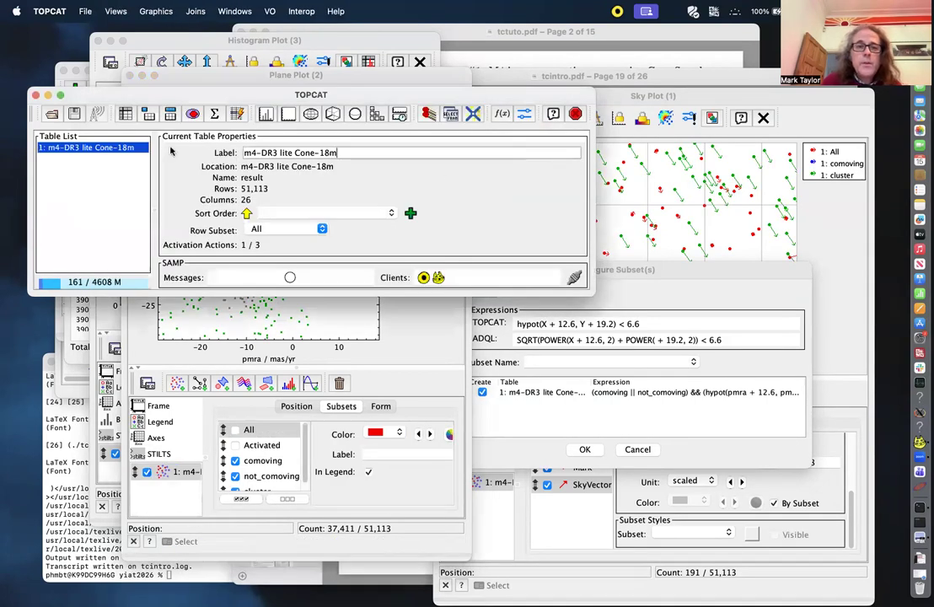
{"action": "left_click", "coordinate": [188, 113]}
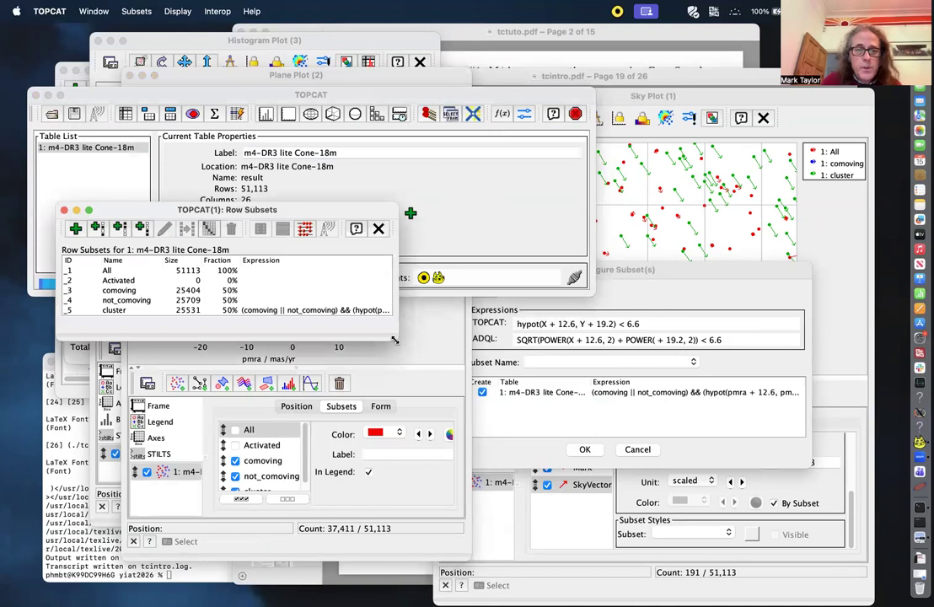
{"action": "left_click_drag", "start_coordinate": [394, 340], "coordinate": [629, 475]}
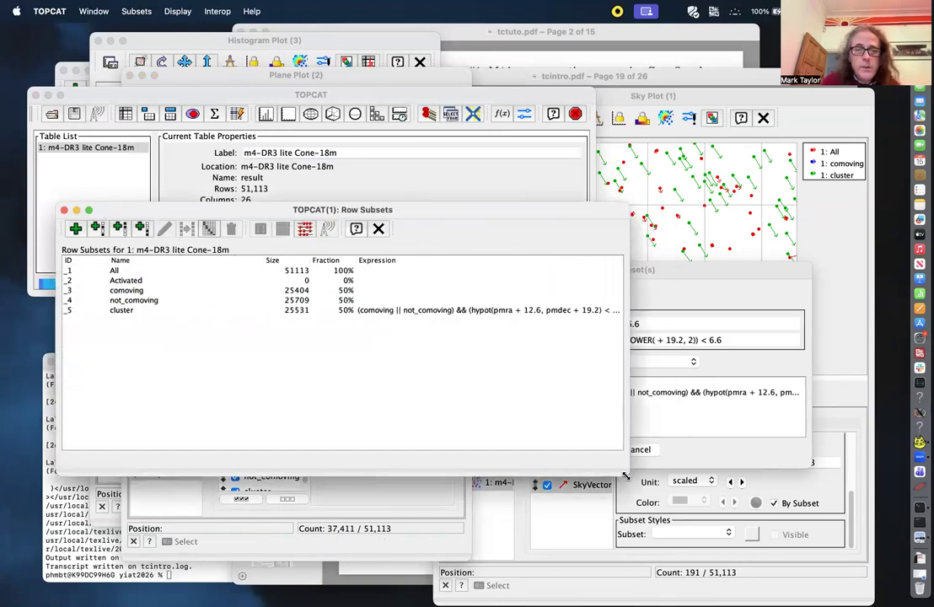
{"action": "left_click", "coordinate": [121, 311]}
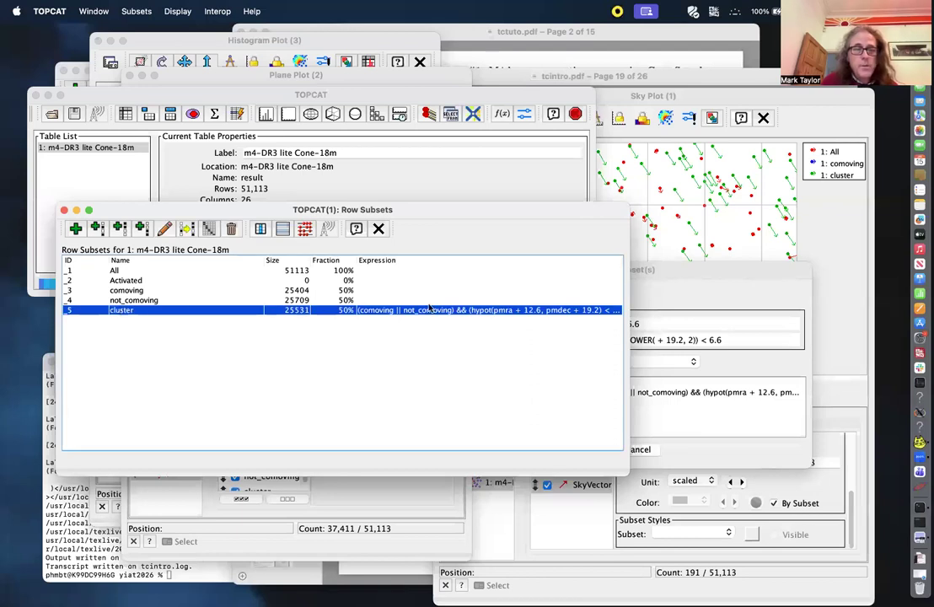
{"action": "left_click_drag", "start_coordinate": [629, 277], "coordinate": [783, 283]}
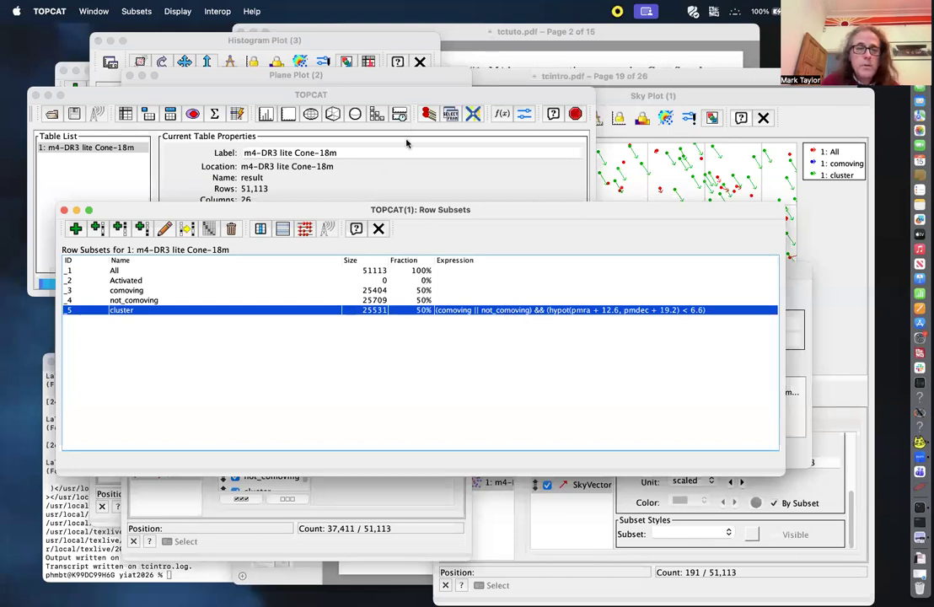
In the proper-motion plane plot, show the All subset and hide the comoving, not_comoving and cluster subsets.
{"action": "left_click", "coordinate": [336, 496]}
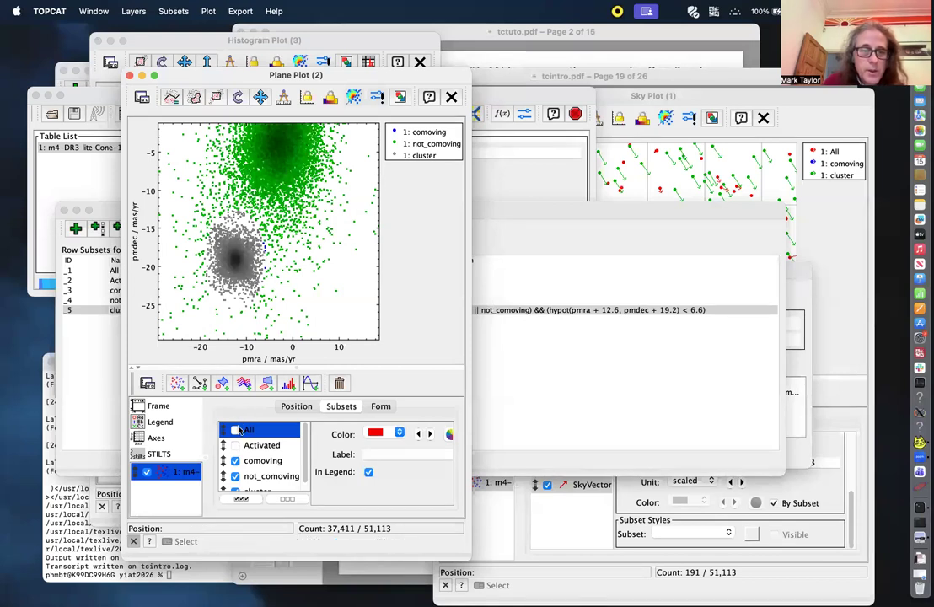
{"action": "left_click", "coordinate": [236, 431]}
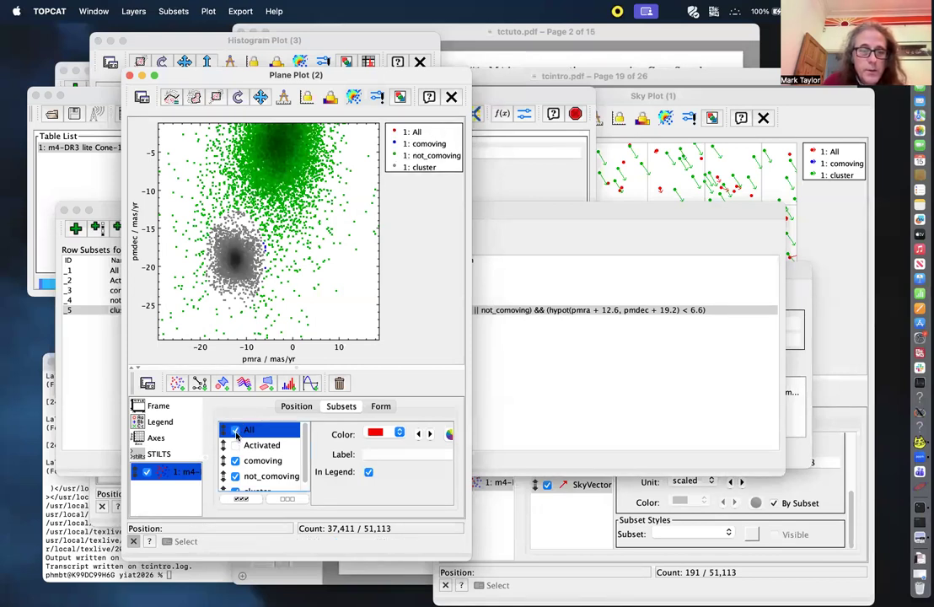
{"action": "left_click", "coordinate": [236, 460]}
{"action": "left_click", "coordinate": [235, 476]}
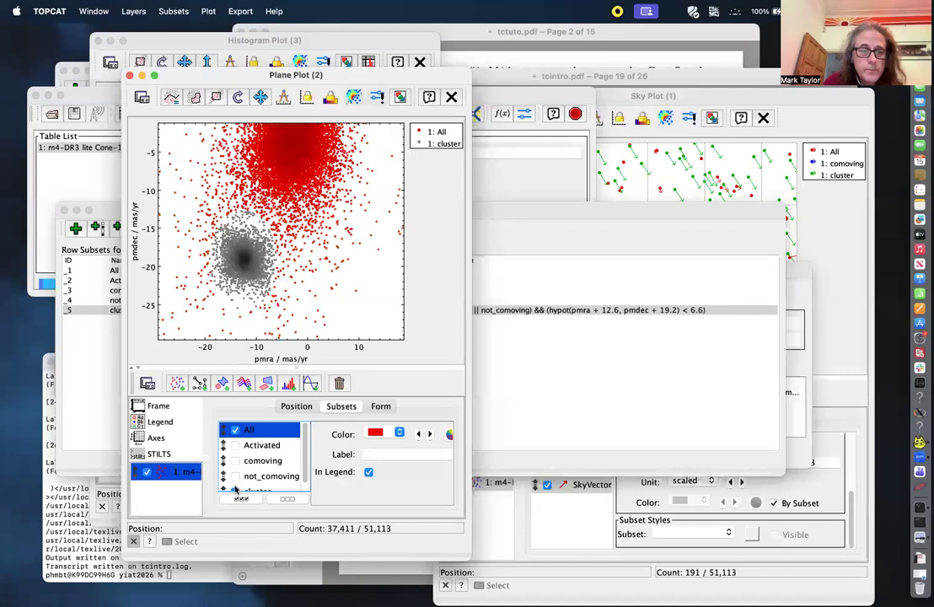
{"action": "left_click", "coordinate": [235, 490]}
{"action": "scroll", "coordinate": [302, 472], "scroll_direction": "down", "scroll_amount": 1}
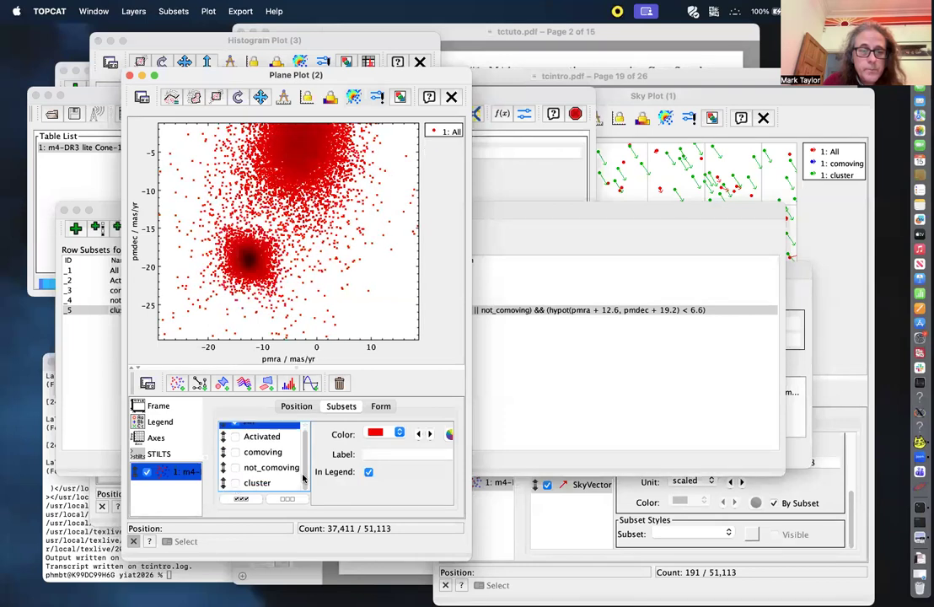
Draw an aligned ellipse around the proper-motion clump, centred about (-12.5, -19.1) with semi-axes about 5.9 and 4.2.
{"action": "left_click", "coordinate": [172, 98]}
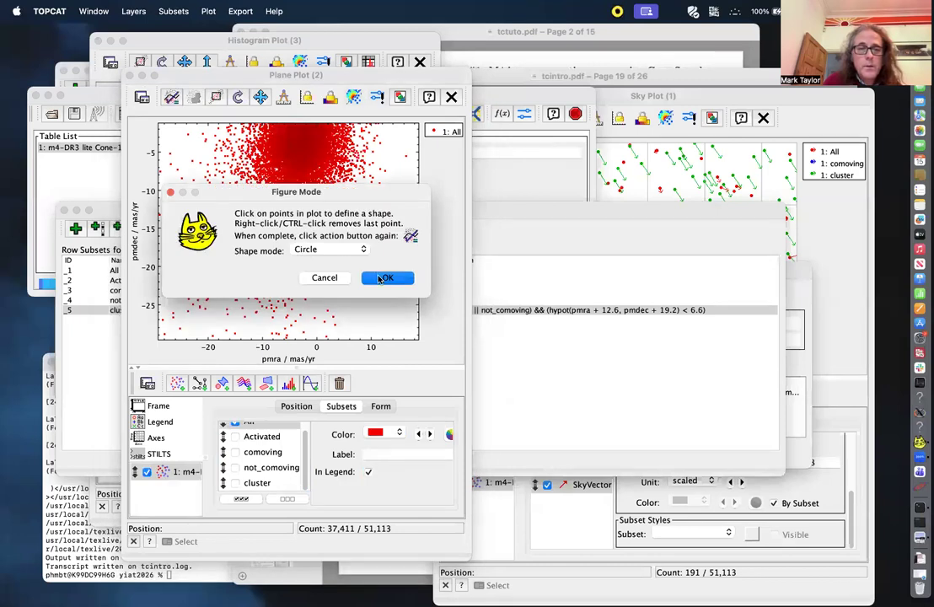
{"action": "left_click", "coordinate": [362, 251]}
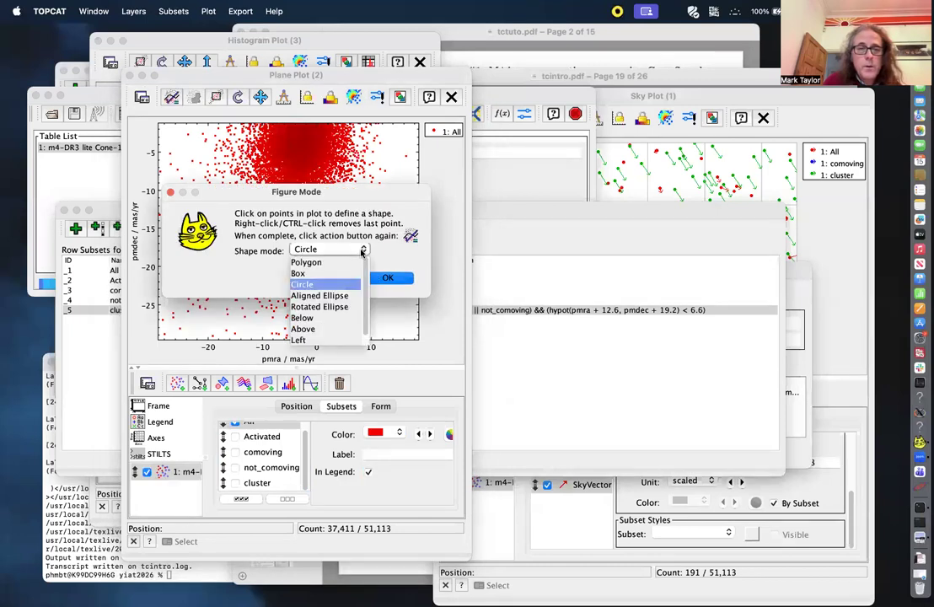
{"action": "left_click", "coordinate": [345, 295]}
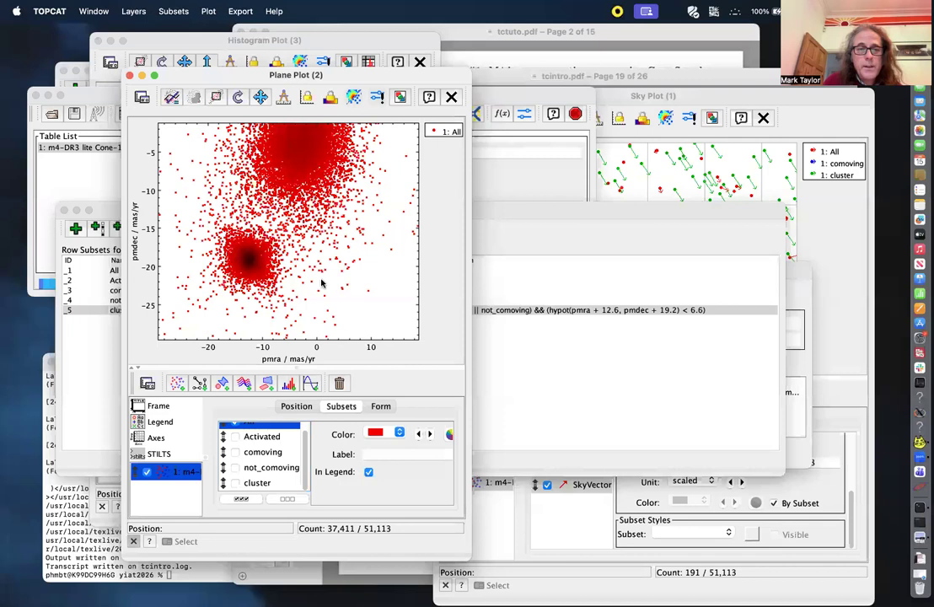
{"action": "left_click_drag", "start_coordinate": [249, 262], "coordinate": [271, 239]}
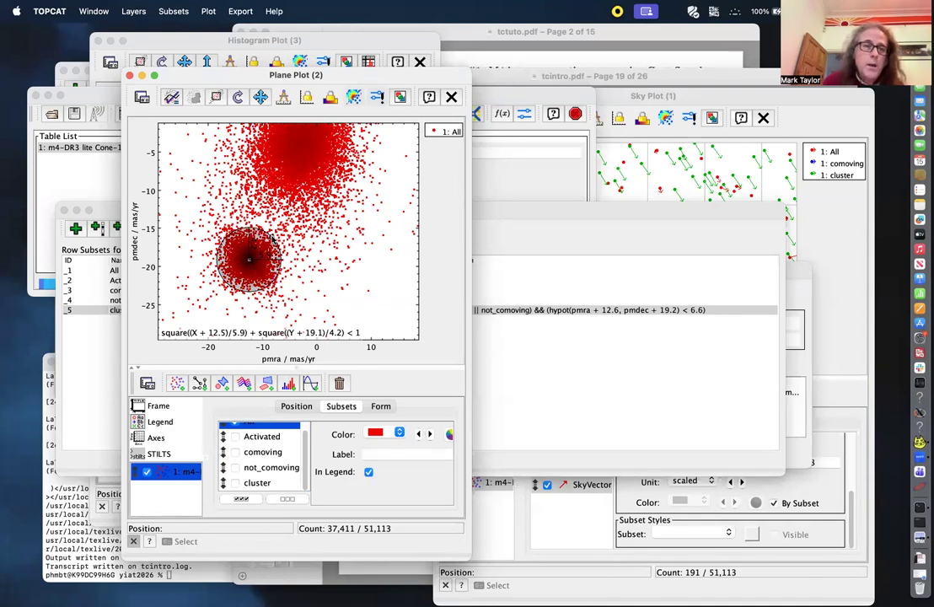
{"action": "left_click_drag", "start_coordinate": [271, 238], "coordinate": [251, 217]}
Save the ellipse as the definition of the existing comoving subset.
{"action": "left_click", "coordinate": [173, 97]}
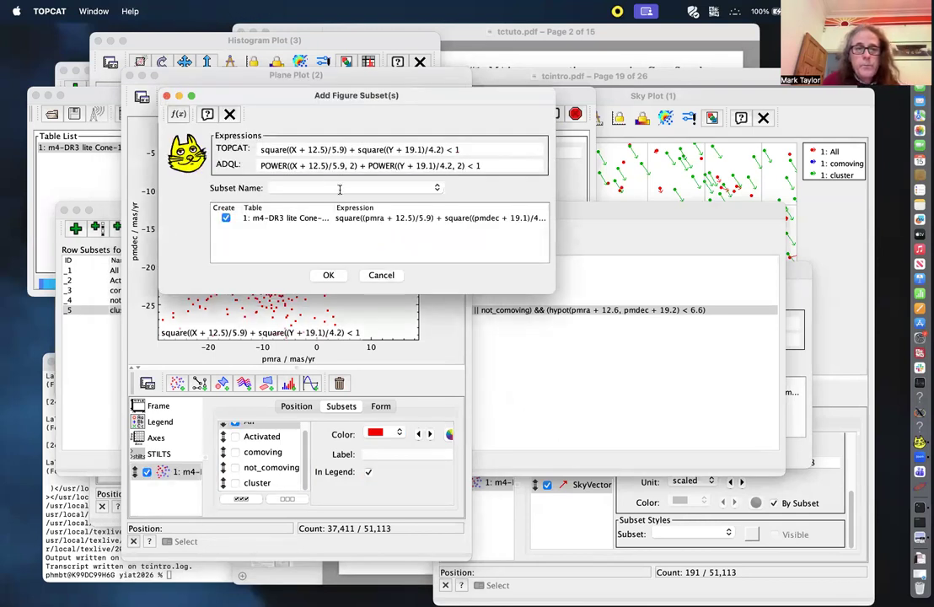
{"action": "left_click", "coordinate": [437, 188]}
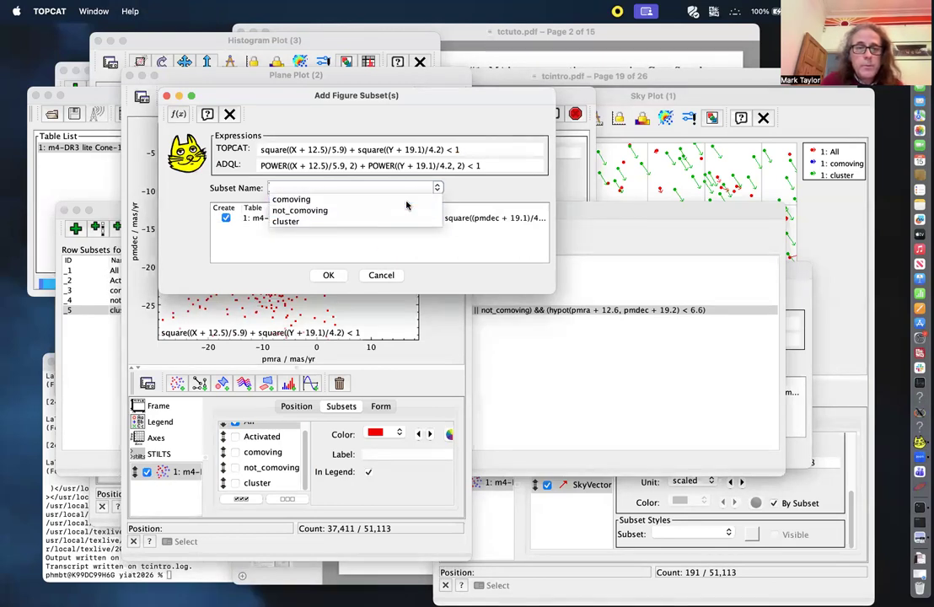
{"action": "left_click", "coordinate": [291, 198]}
{"action": "left_click", "coordinate": [328, 275]}
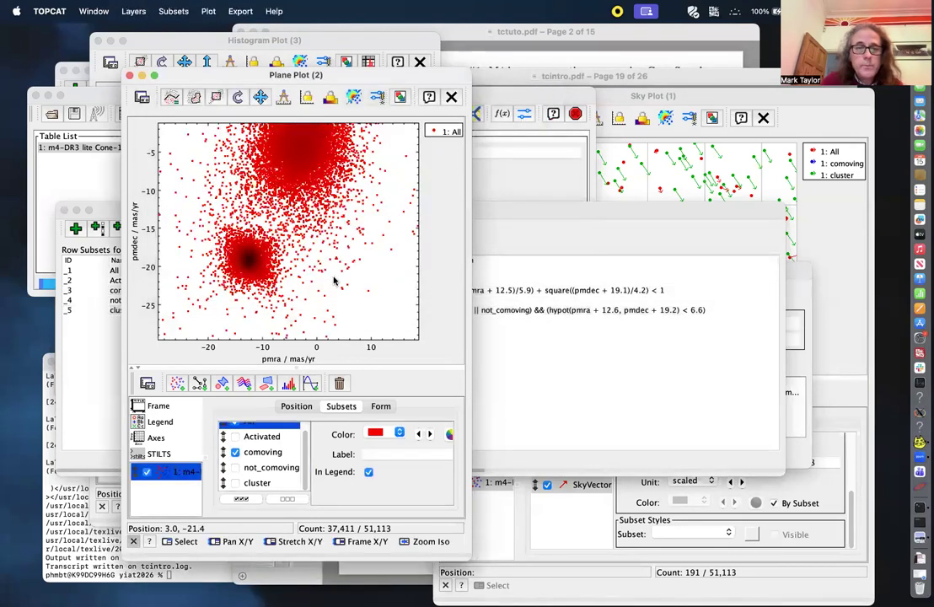
In the row subsets list, set the pmra semi-axis in the comoving expression to 5.8 and check the updated plane plot.
{"action": "left_click", "coordinate": [609, 234]}
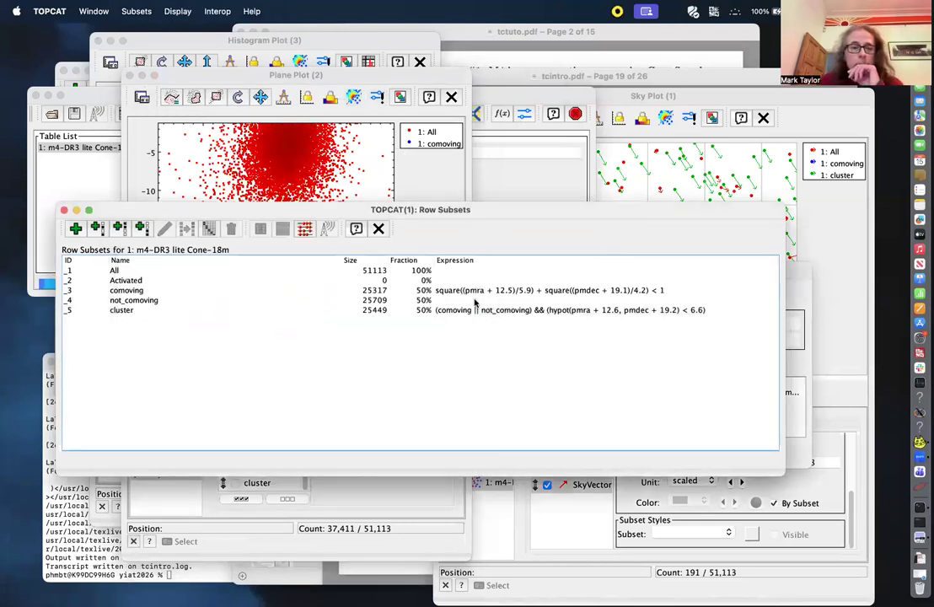
{"action": "left_click", "coordinate": [419, 292]}
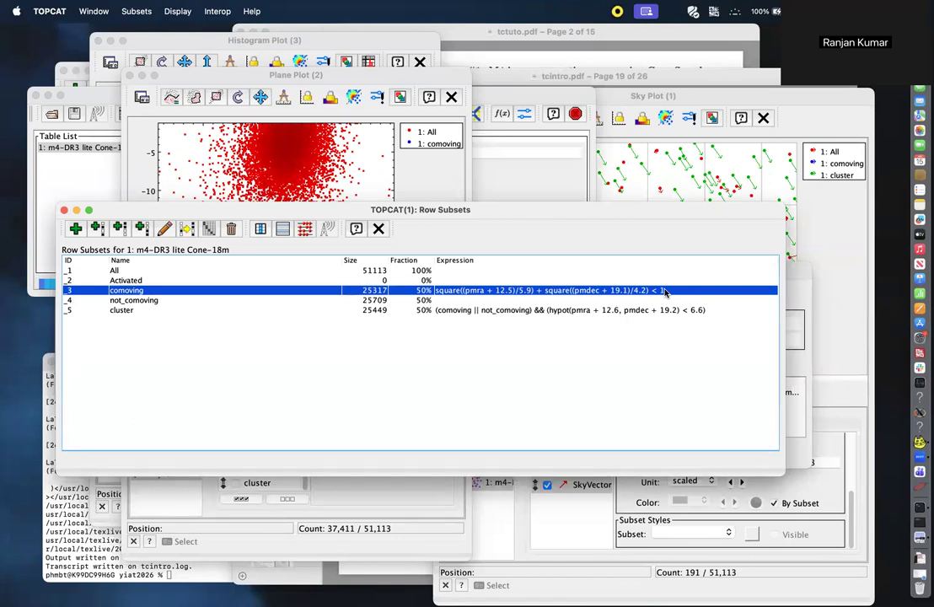
{"action": "double_click", "coordinate": [545, 290]}
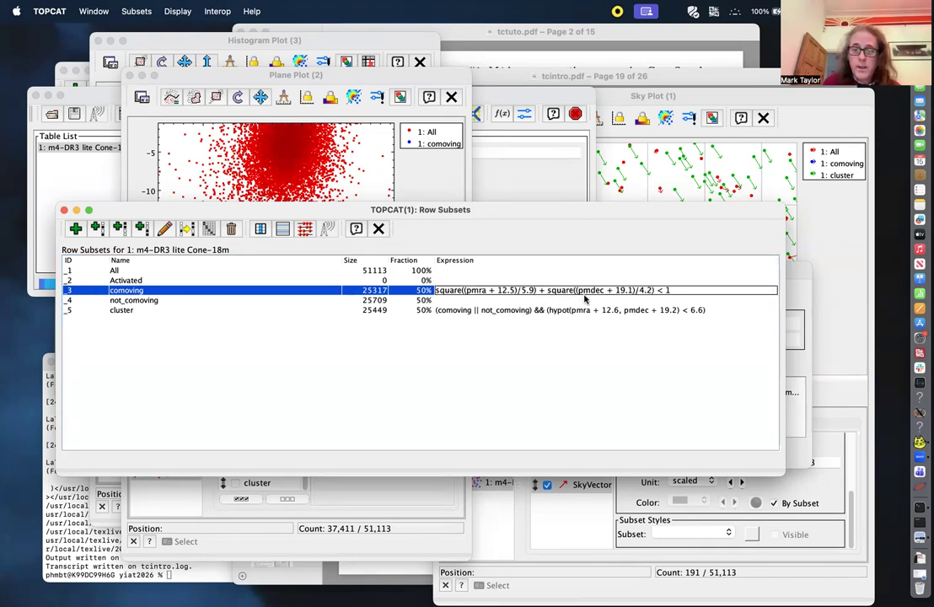
{"action": "key", "text": "BackSpace"}
{"action": "type", "text": "8"}
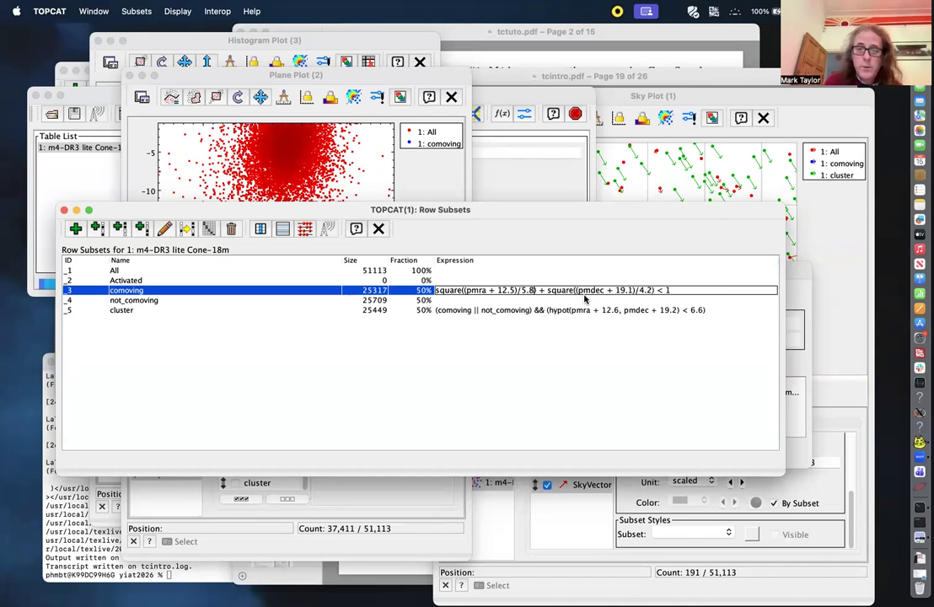
{"action": "key", "text": "Return"}
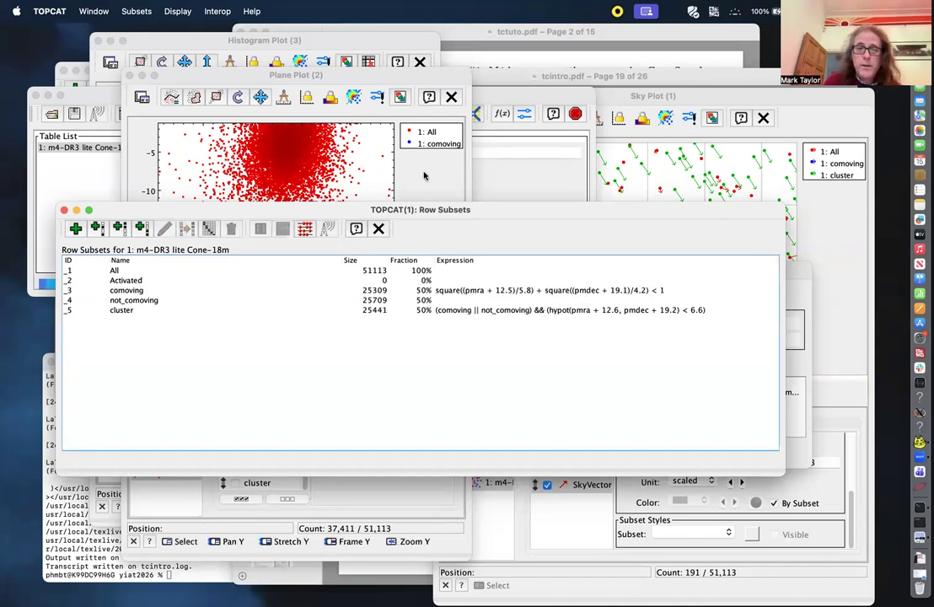
{"action": "left_click", "coordinate": [425, 176]}
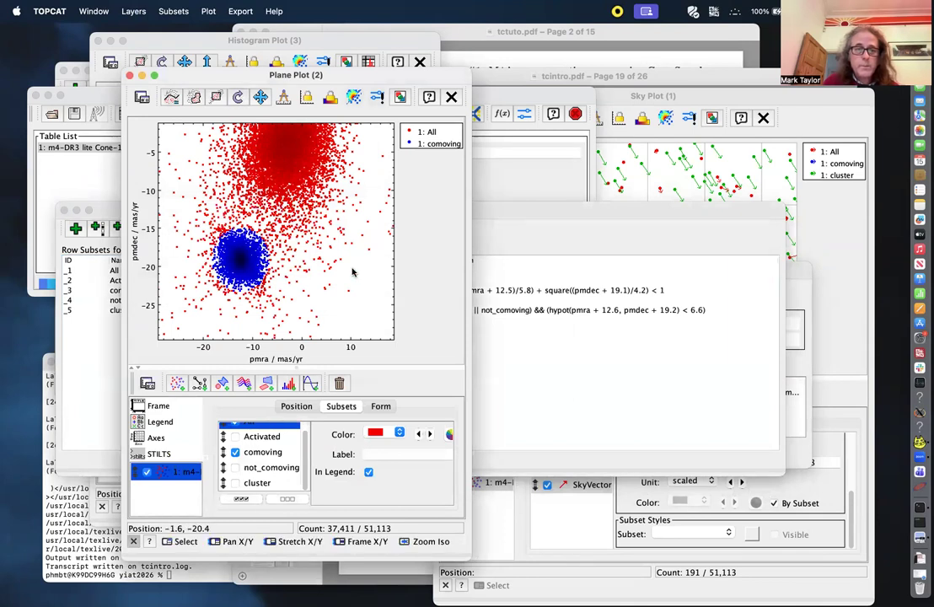
Review the comoving subset's expression, then close the row subsets list and return to the sky plot.
{"action": "left_click", "coordinate": [527, 209]}
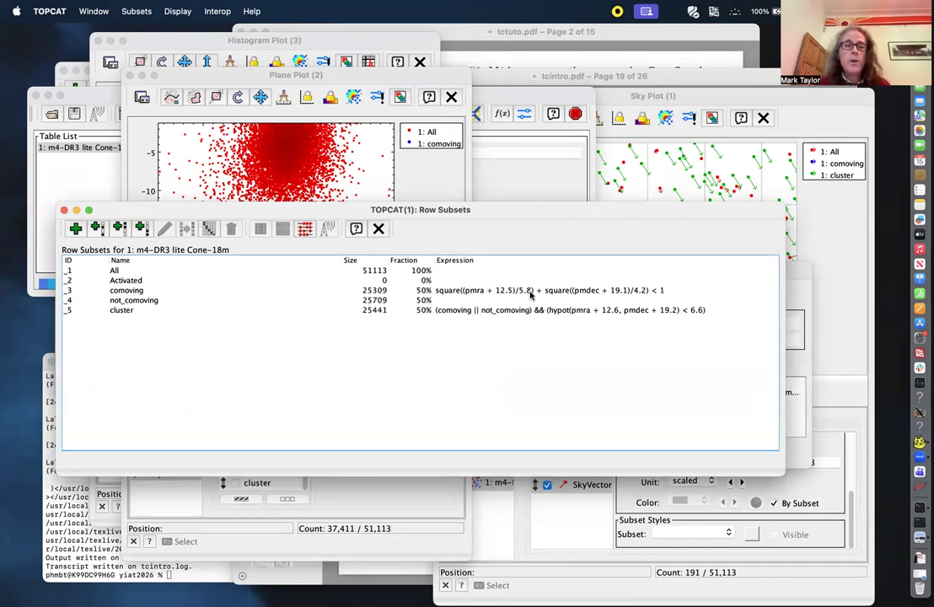
{"action": "double_click", "coordinate": [585, 290]}
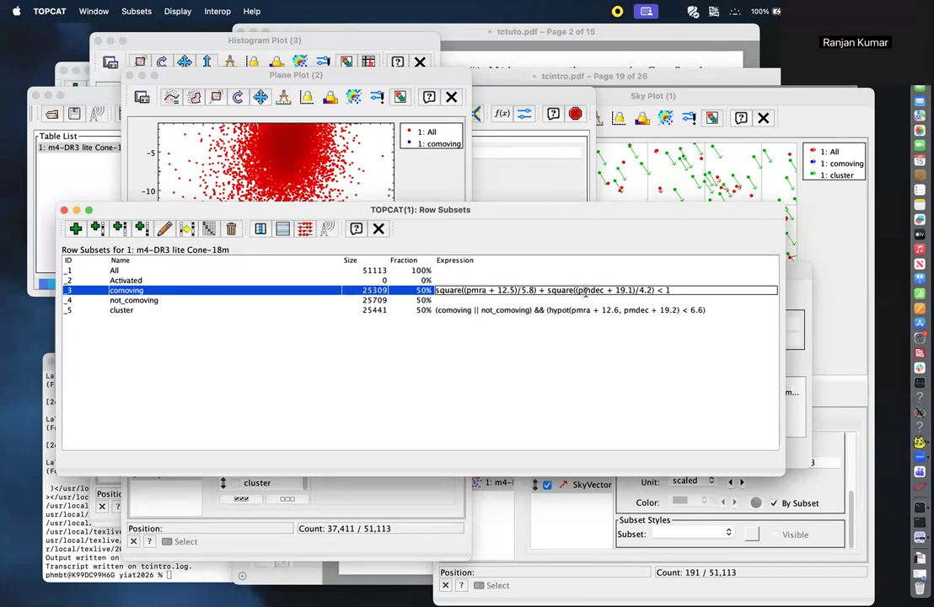
{"action": "left_click", "coordinate": [378, 228]}
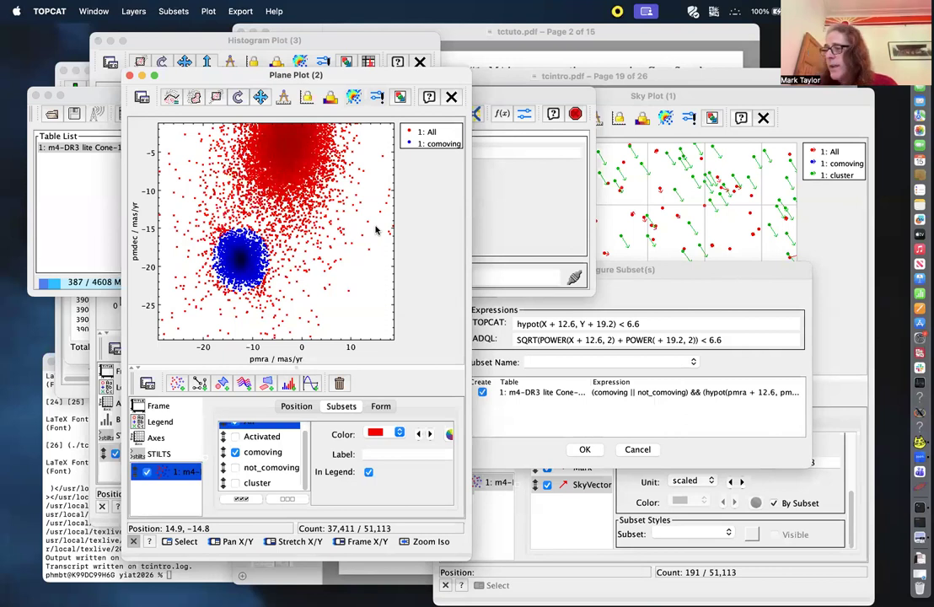
{"action": "left_click", "coordinate": [776, 241]}
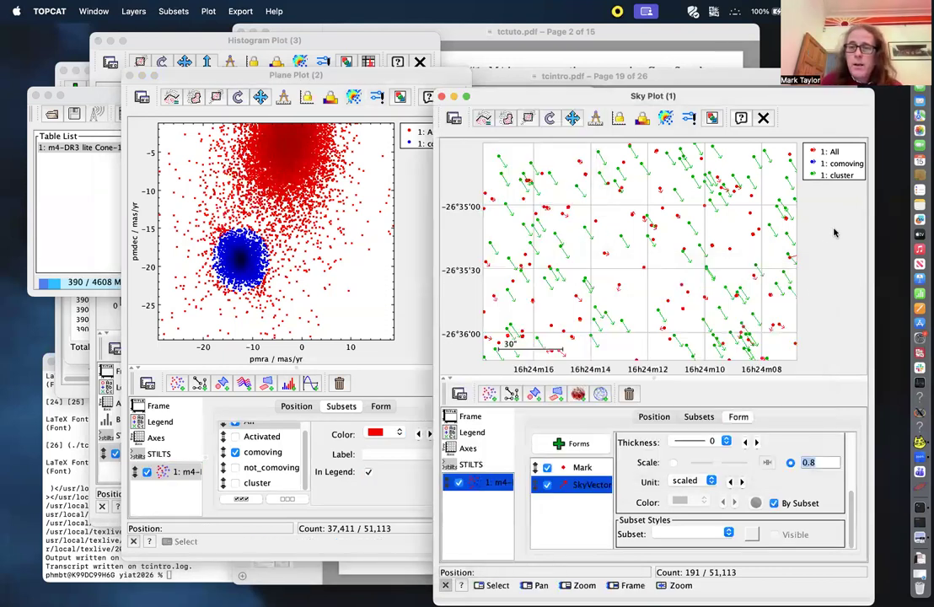
Open the row data of the m4-DR3 lite Cone-18m table and place it beside the sky plot.
{"action": "left_click", "coordinate": [73, 161]}
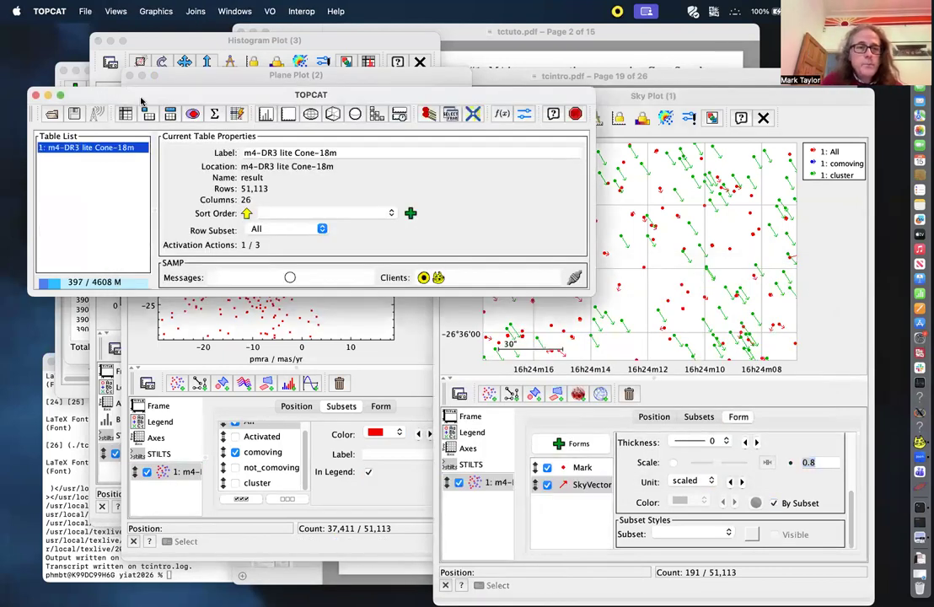
{"action": "left_click", "coordinate": [126, 114]}
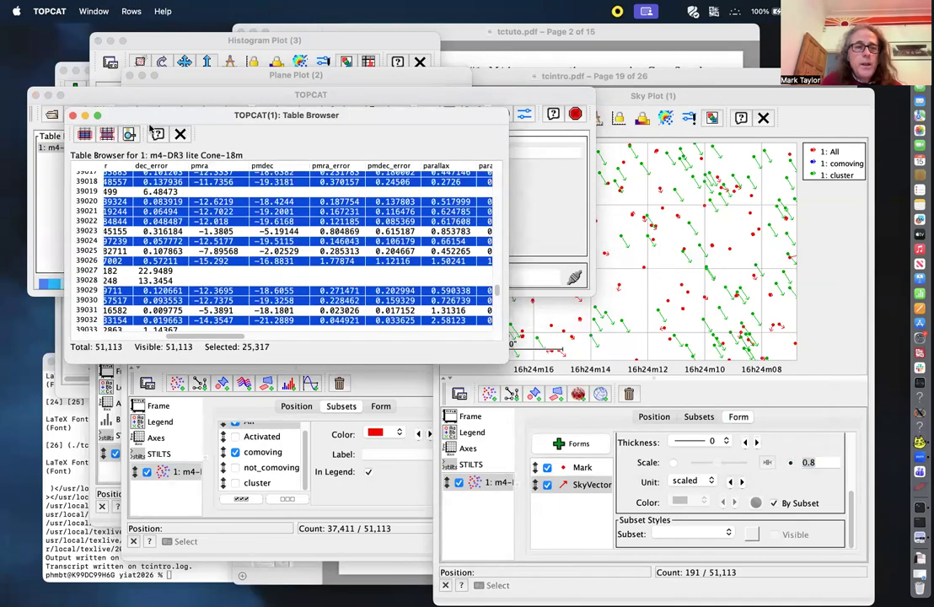
{"action": "left_click_drag", "start_coordinate": [130, 118], "coordinate": [85, 223]}
{"action": "left_click_drag", "start_coordinate": [161, 222], "coordinate": [165, 243]}
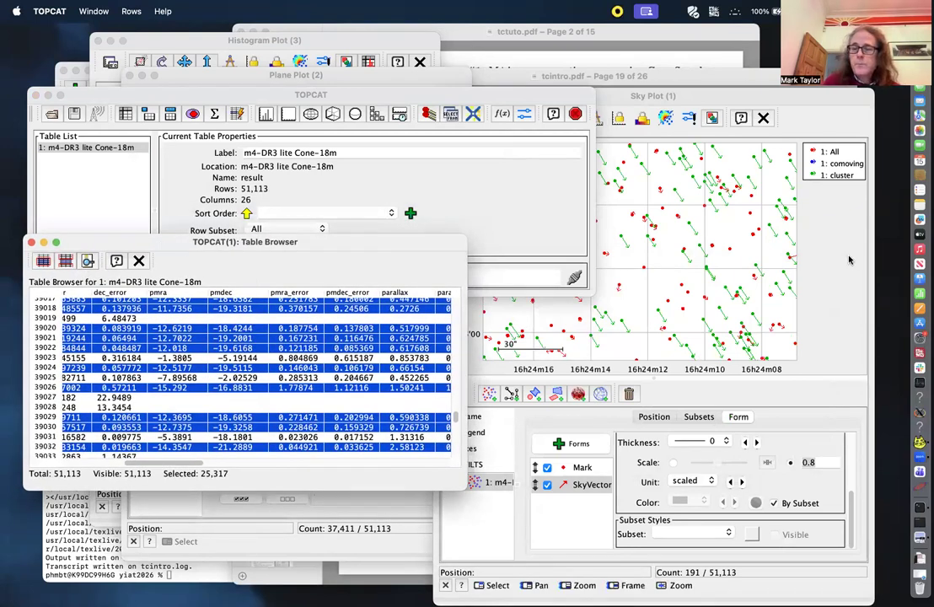
Select the red star without a motion vector near 16:24:09, -26:35:20 in the sky plot and examine its astrometry and radial velocity values.
{"action": "left_click", "coordinate": [720, 211]}
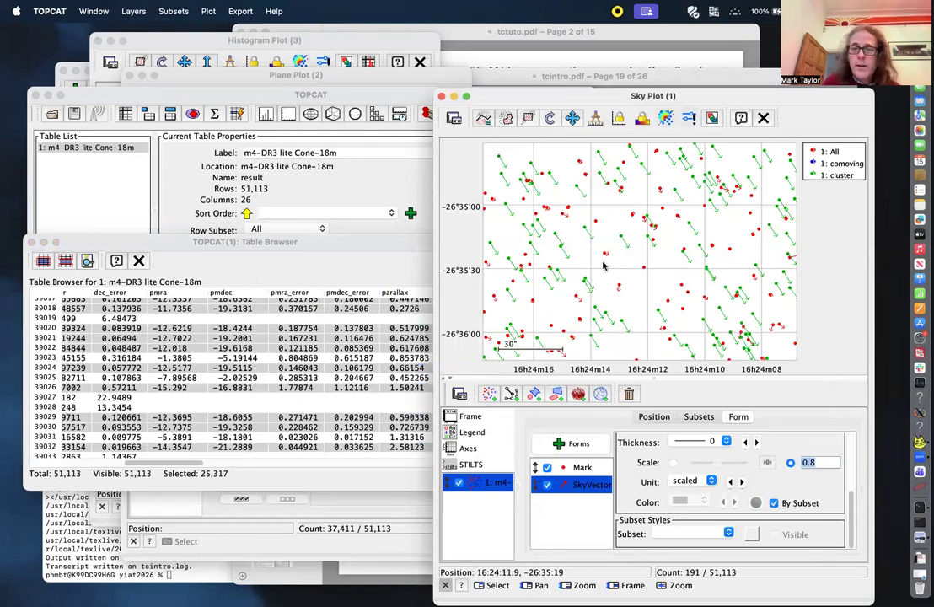
{"action": "left_click", "coordinate": [730, 251]}
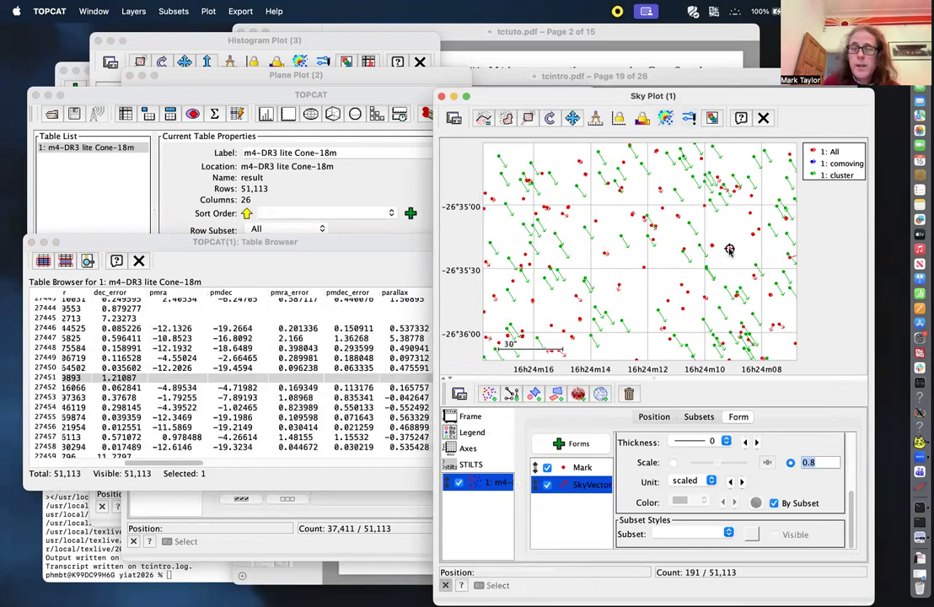
{"action": "left_click", "coordinate": [325, 244]}
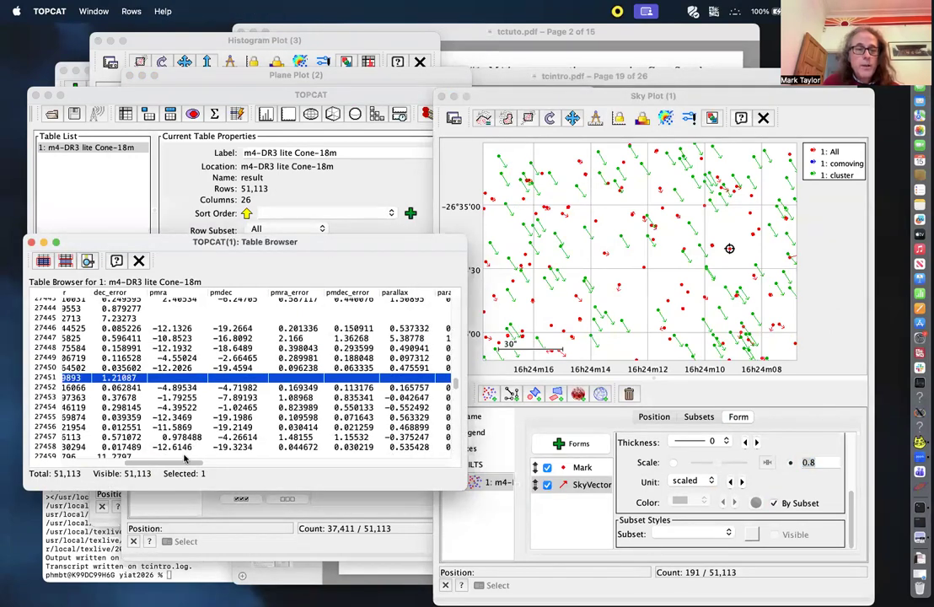
{"action": "mouse_move", "coordinate": [189, 466]}
{"action": "left_mouse_down"}
{"action": "mouse_move", "coordinate": [121, 466]}
{"action": "mouse_move", "coordinate": [173, 466]}
{"action": "left_mouse_up"}
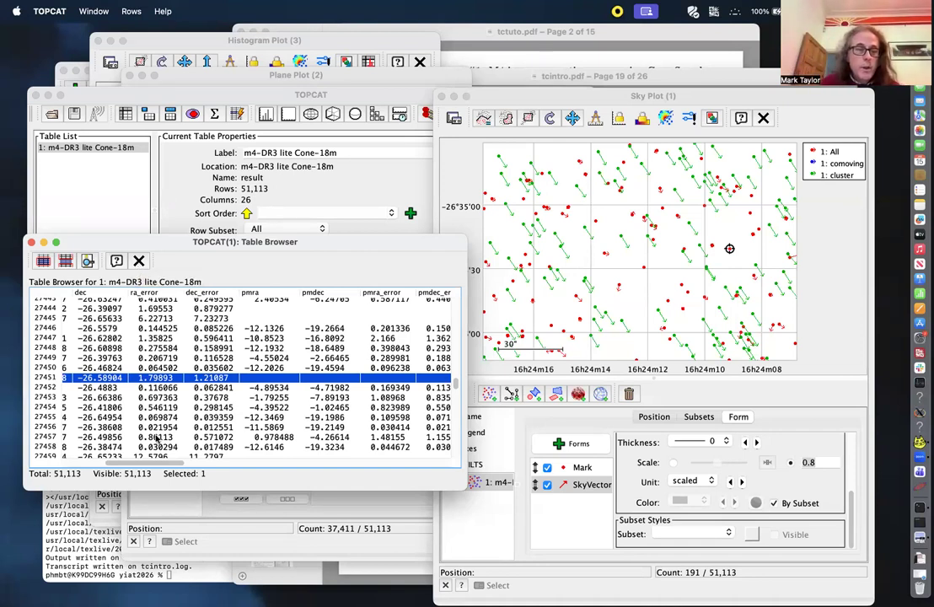
{"action": "left_click_drag", "start_coordinate": [156, 464], "coordinate": [386, 470]}
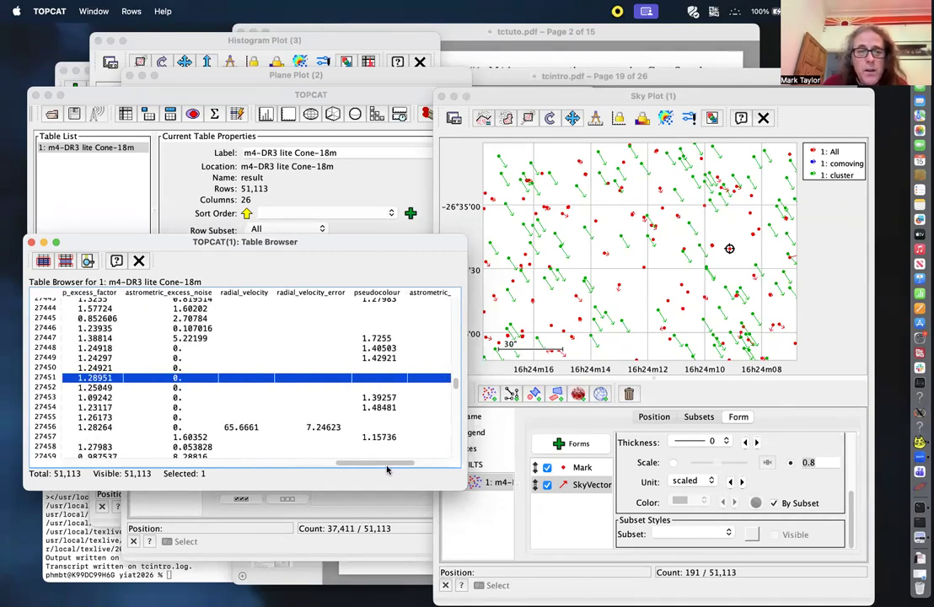
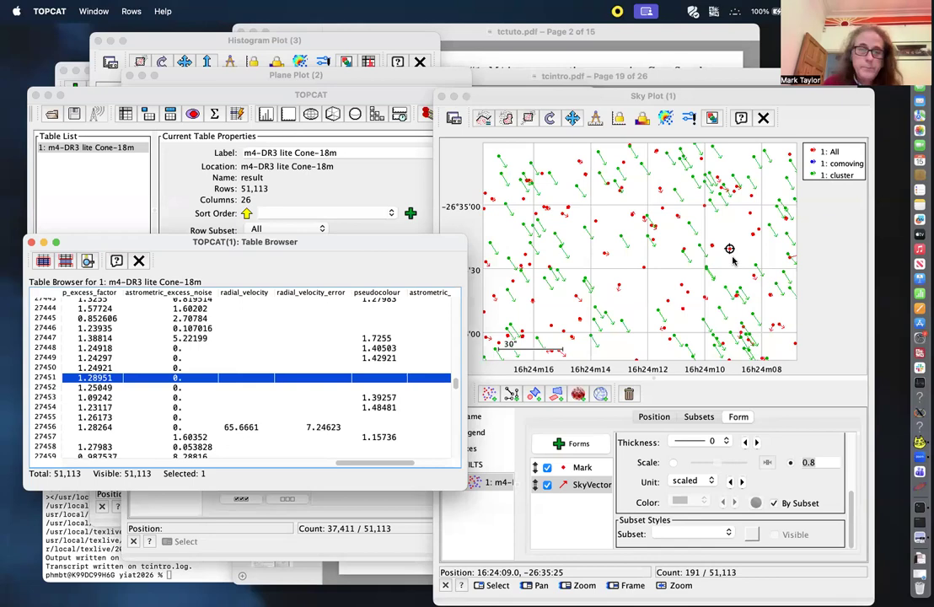
Close the table browser, sky plot and plane plot, and bring the parallax histogram forward.
{"action": "key", "text": "super+w"}
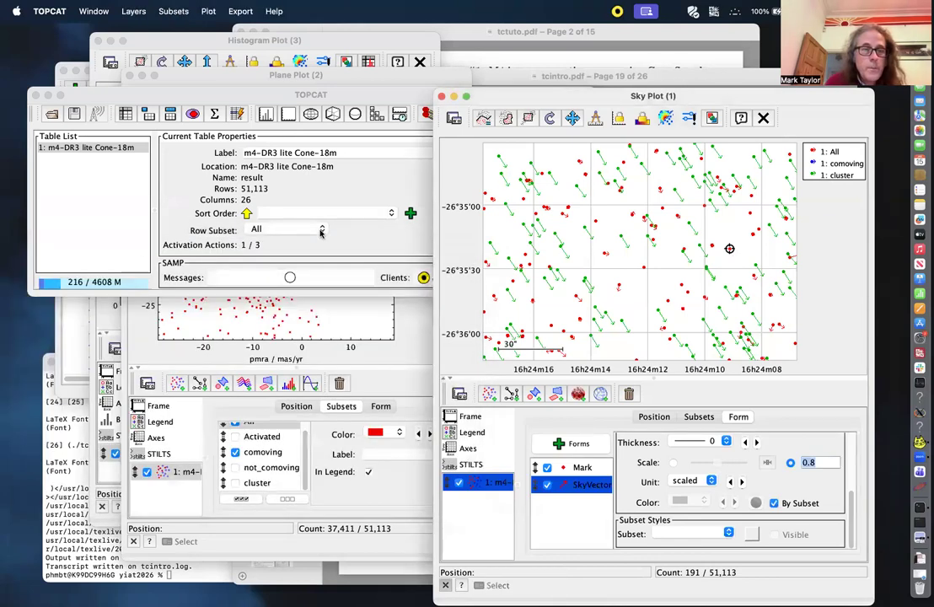
{"action": "left_click", "coordinate": [763, 118]}
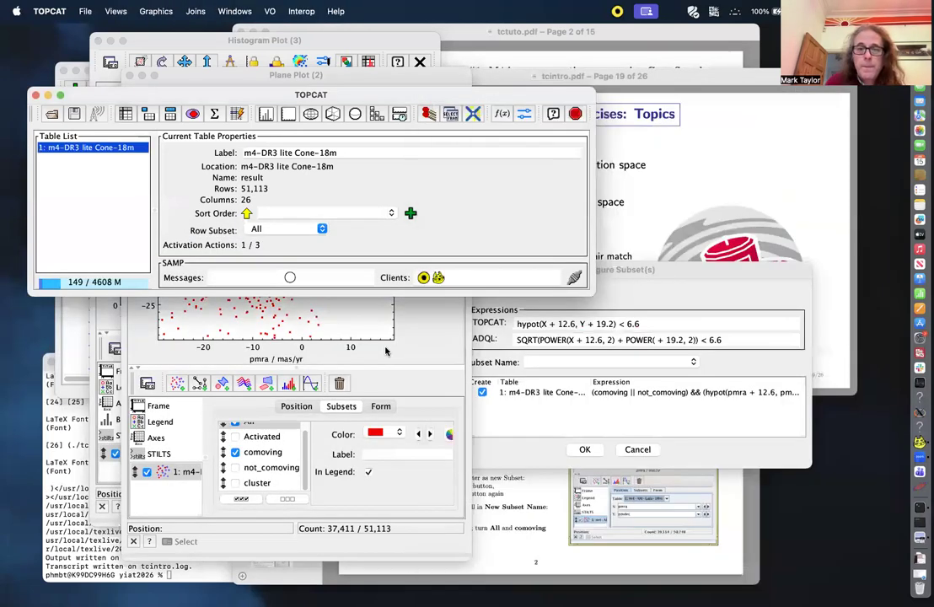
{"action": "left_click", "coordinate": [393, 299]}
{"action": "left_click", "coordinate": [452, 96]}
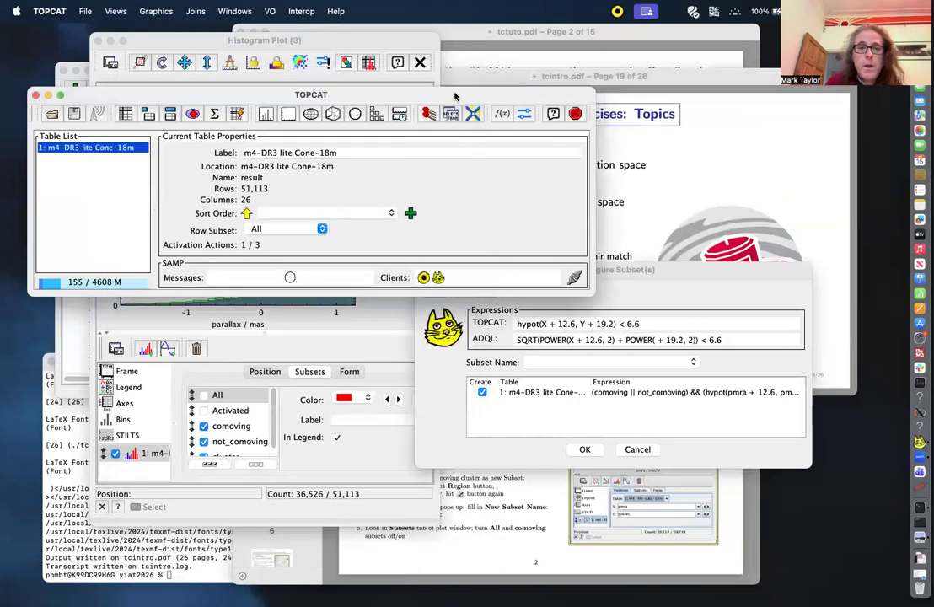
{"action": "left_click", "coordinate": [425, 72]}
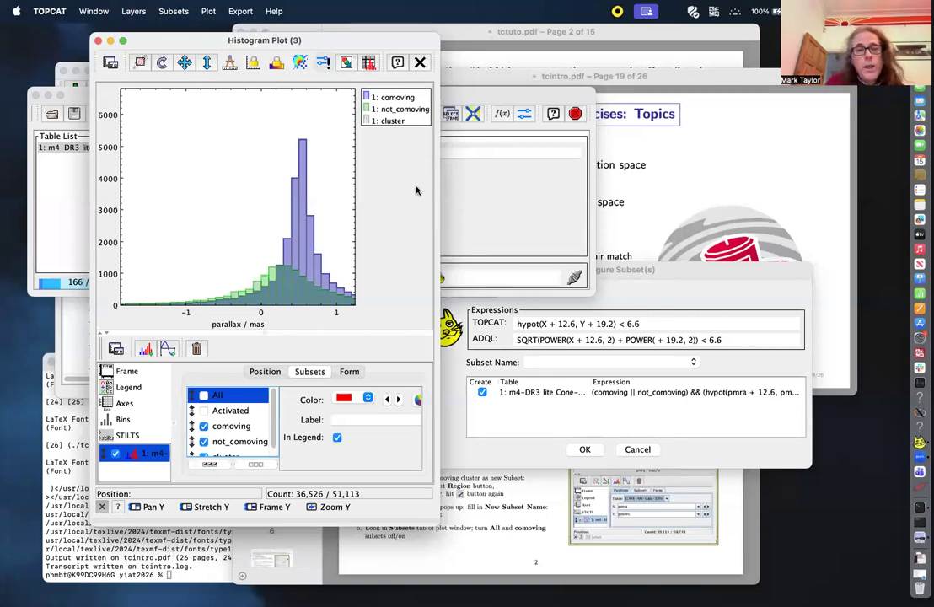
Open the table's row statistics, calculate them for the comoving subset, and examine the mean pmra.
{"action": "left_click", "coordinate": [527, 192]}
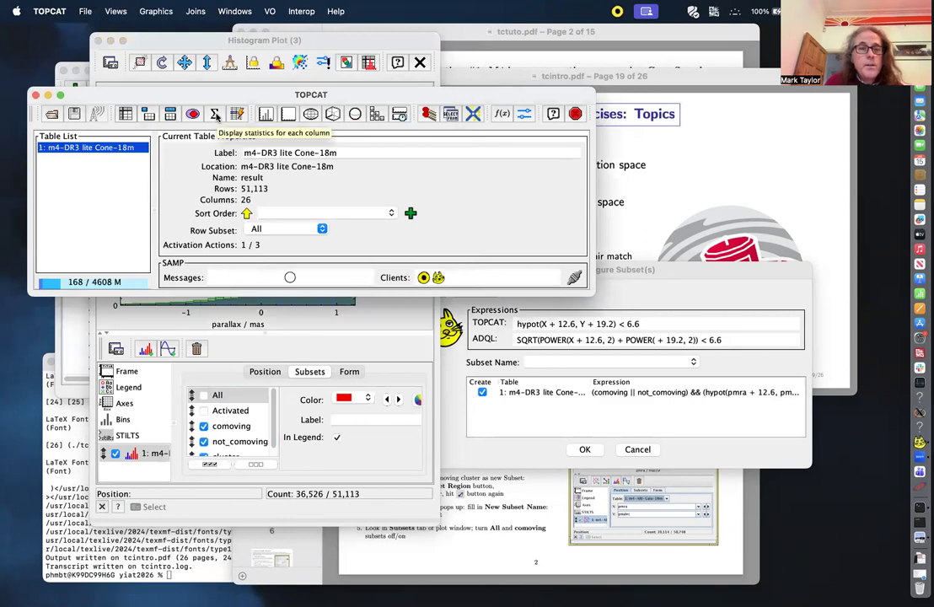
{"action": "left_click", "coordinate": [215, 115]}
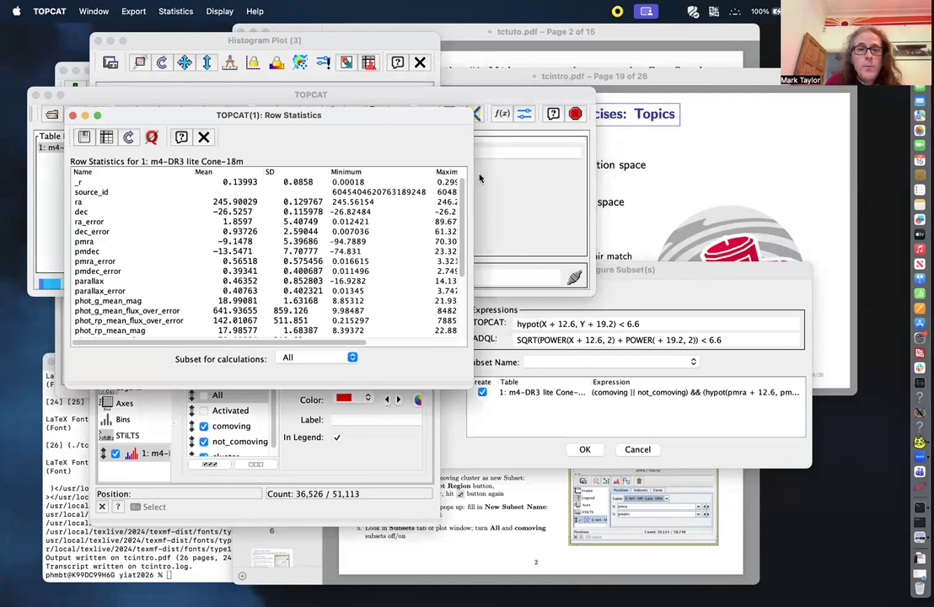
{"action": "left_click_drag", "start_coordinate": [470, 179], "coordinate": [669, 200]}
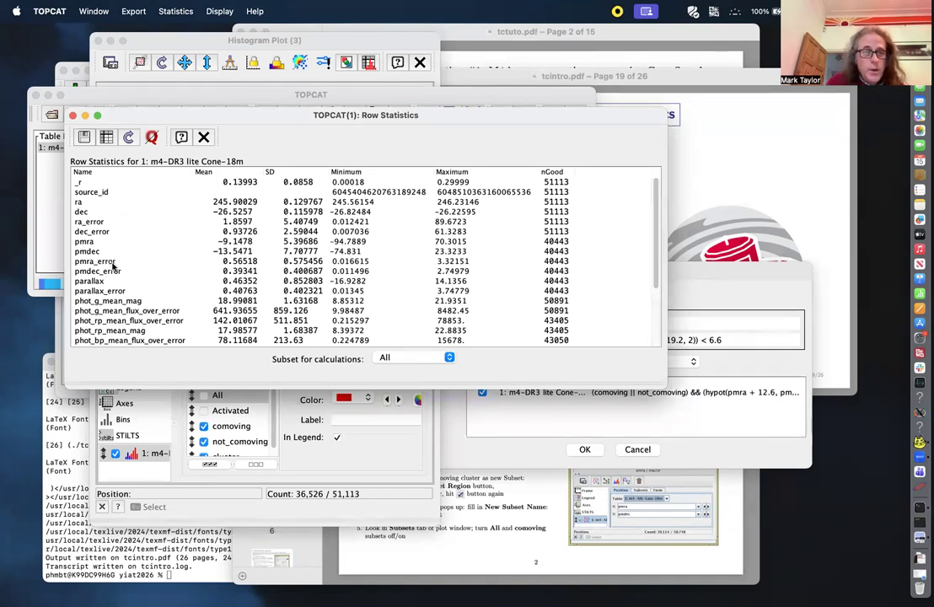
{"action": "left_click", "coordinate": [107, 243]}
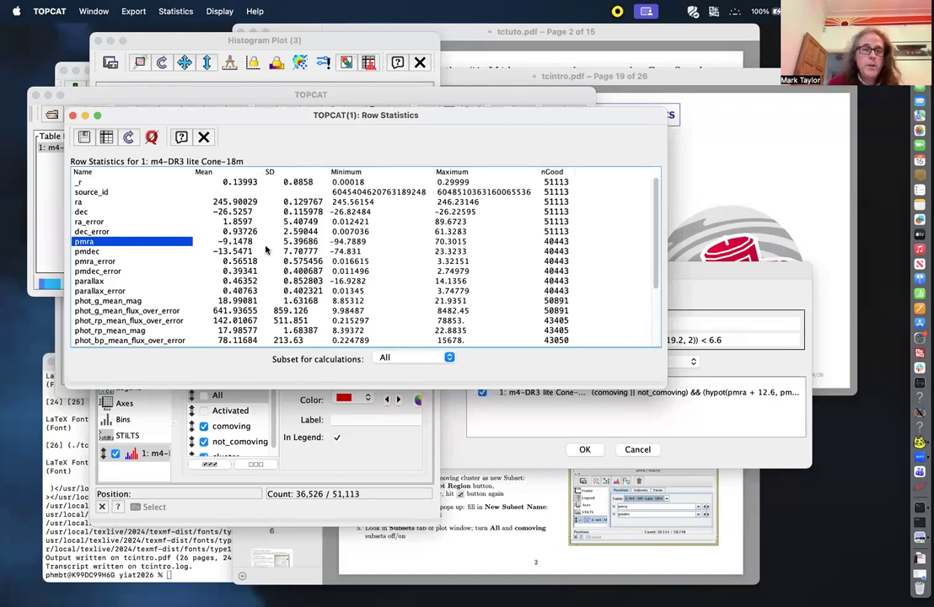
{"action": "left_click", "coordinate": [448, 356]}
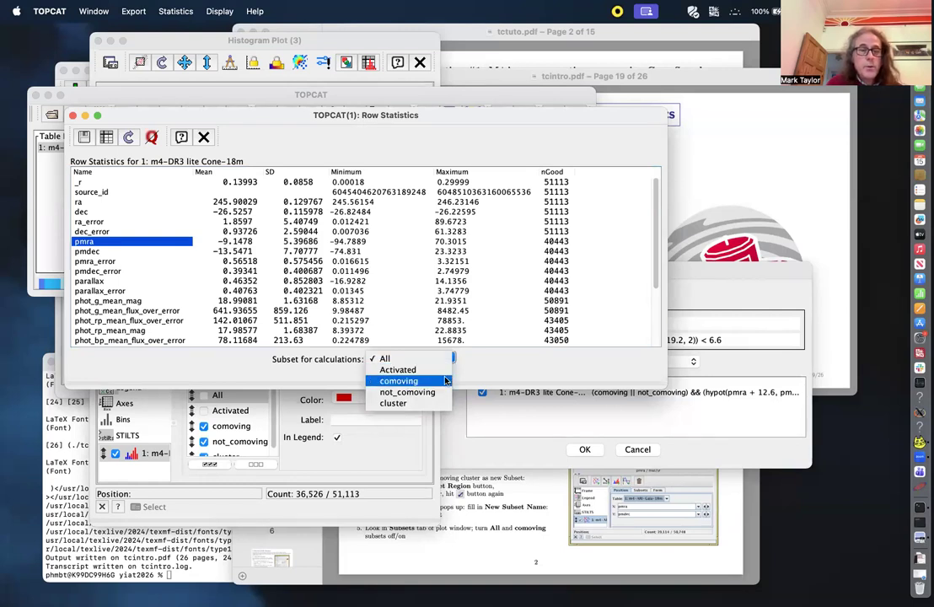
{"action": "left_click", "coordinate": [446, 381]}
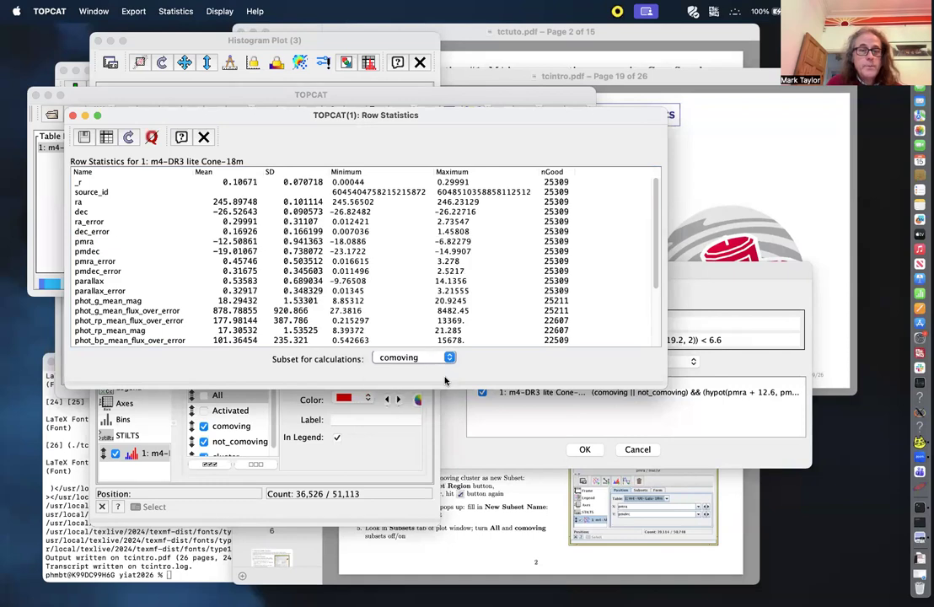
{"action": "left_click", "coordinate": [208, 241]}
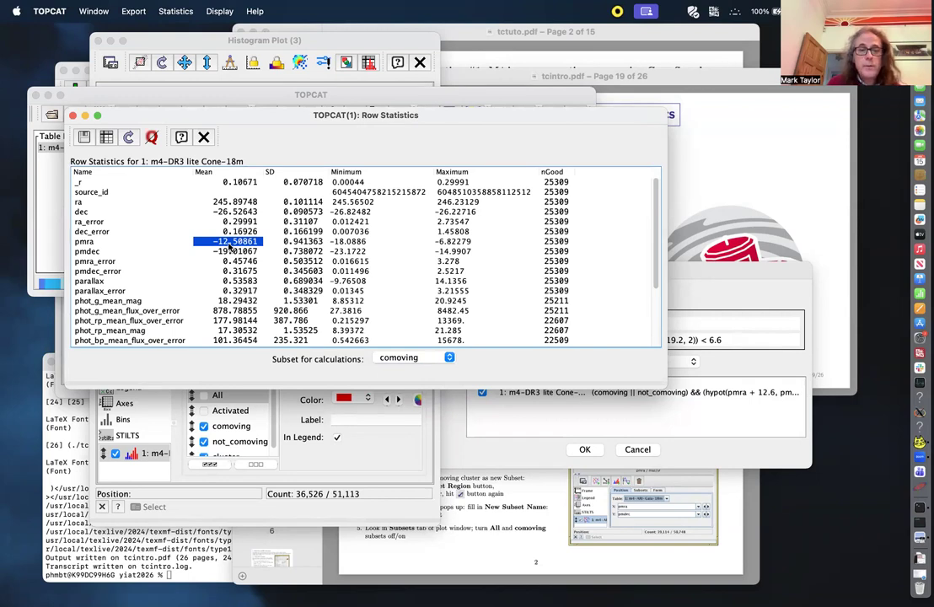
Widen the parallax histogram, add a Gaussian form, and hide the cluster subset.
{"action": "left_click", "coordinate": [312, 404]}
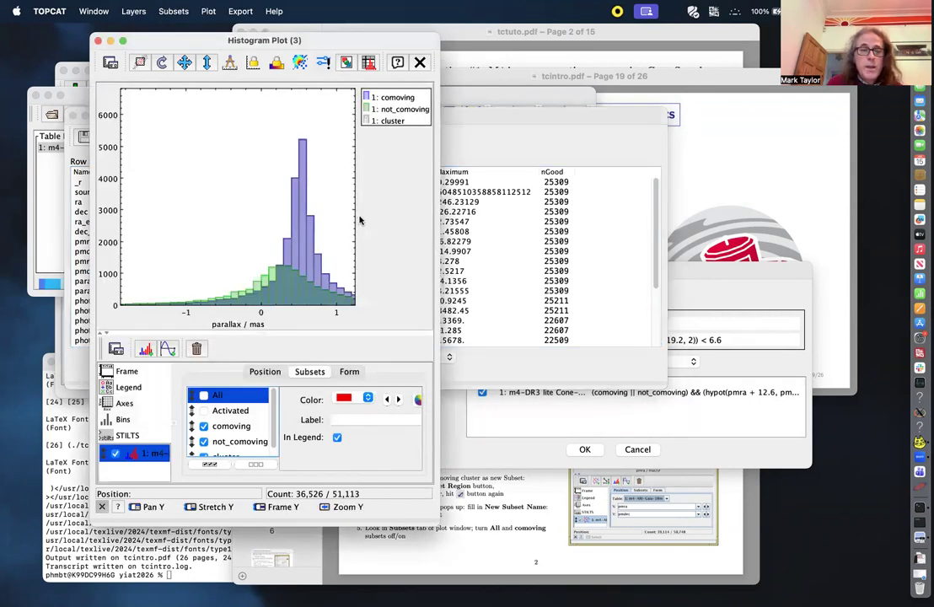
{"action": "left_click_drag", "start_coordinate": [438, 221], "coordinate": [513, 220]}
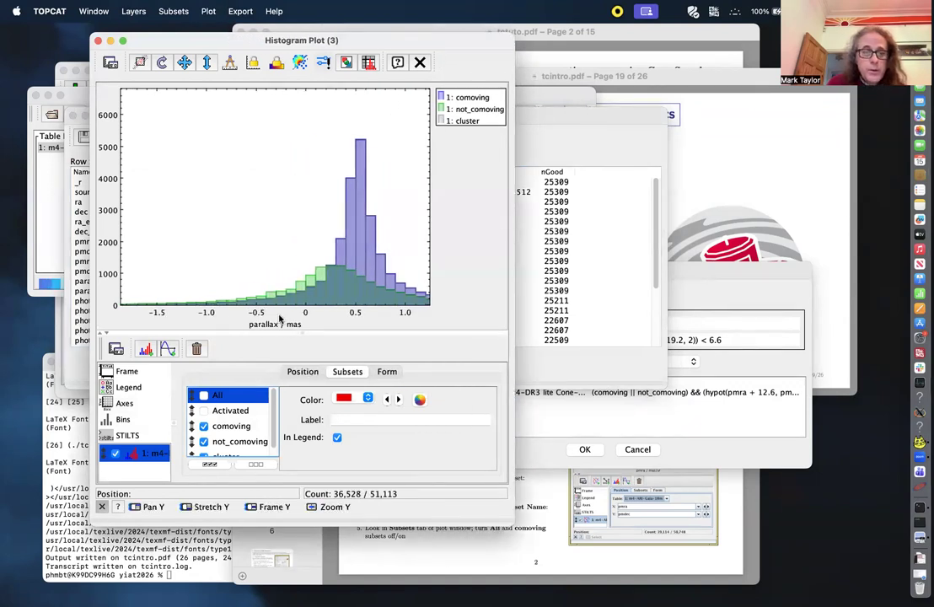
{"action": "left_click", "coordinate": [386, 374]}
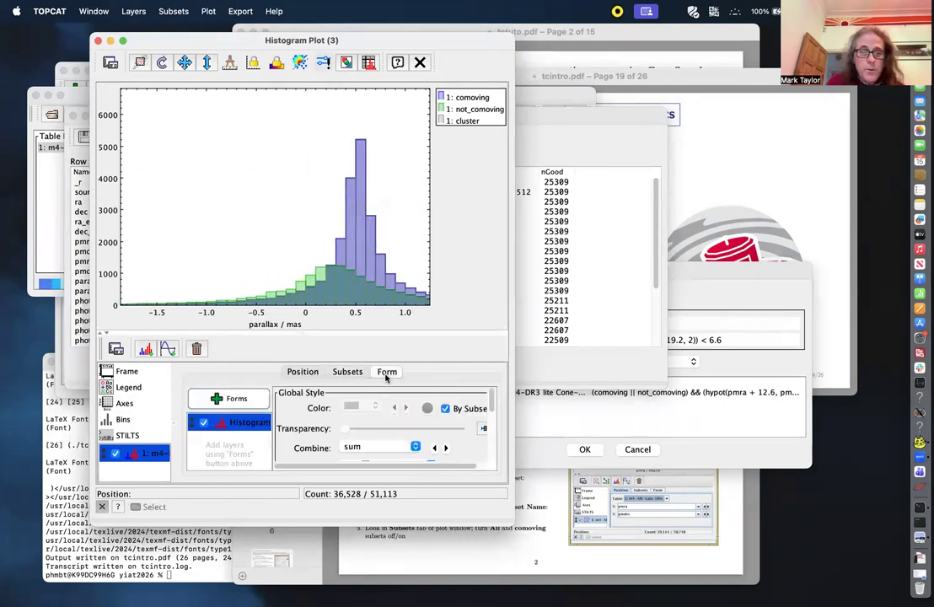
{"action": "left_click", "coordinate": [224, 398]}
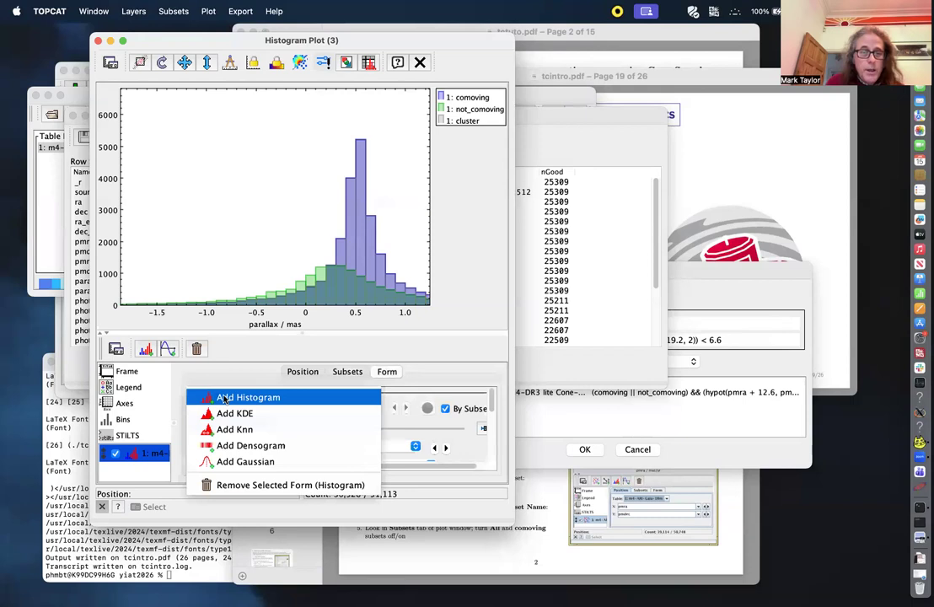
{"action": "left_click", "coordinate": [228, 462]}
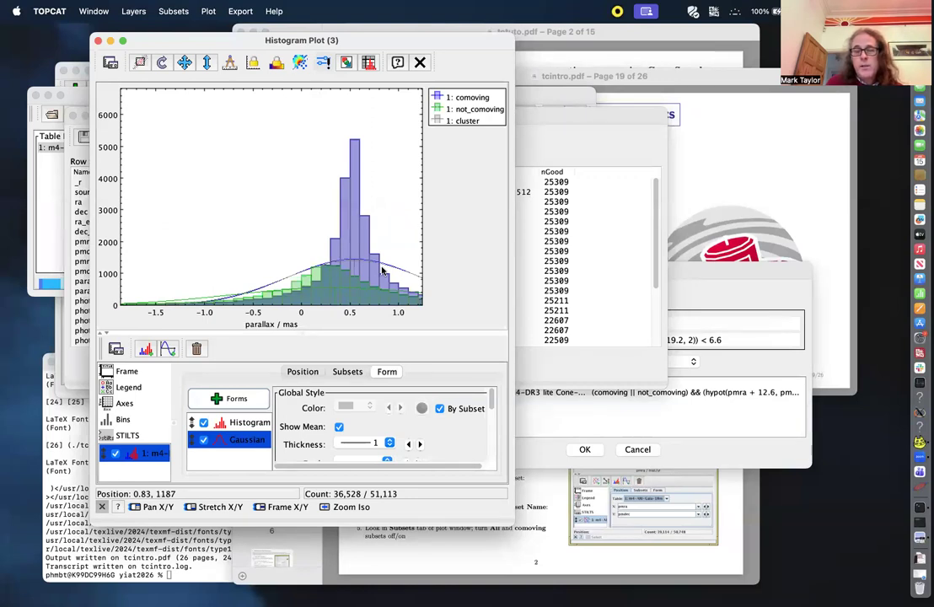
{"action": "left_click", "coordinate": [347, 371]}
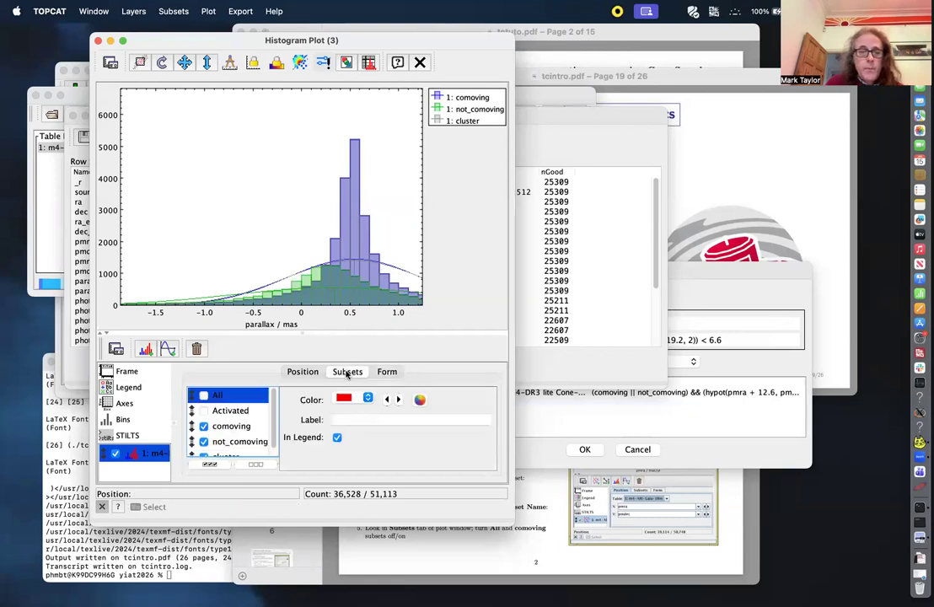
{"action": "left_click", "coordinate": [203, 456]}
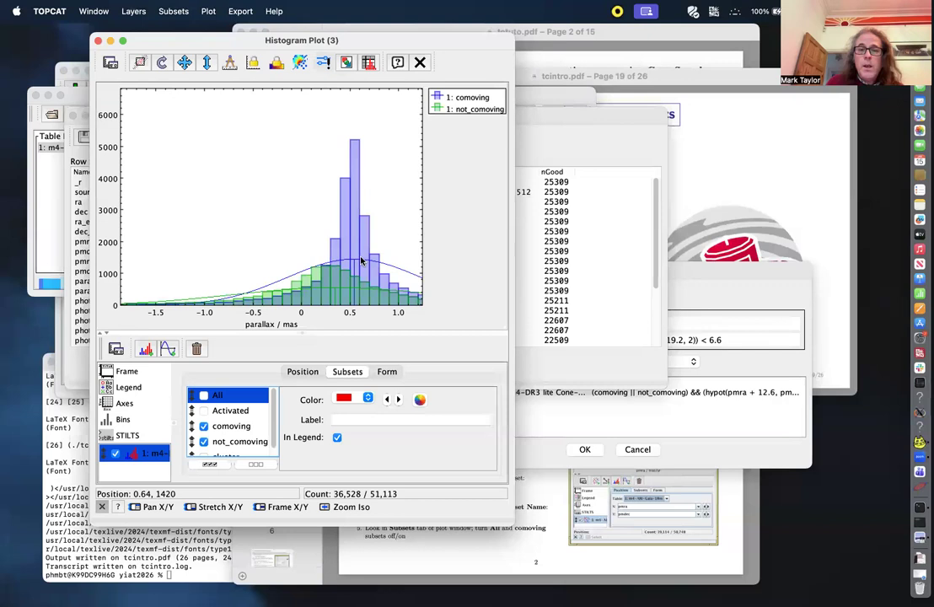
Set the line thickness of the histogram's Gaussian curves to 5.
{"action": "left_click", "coordinate": [387, 371]}
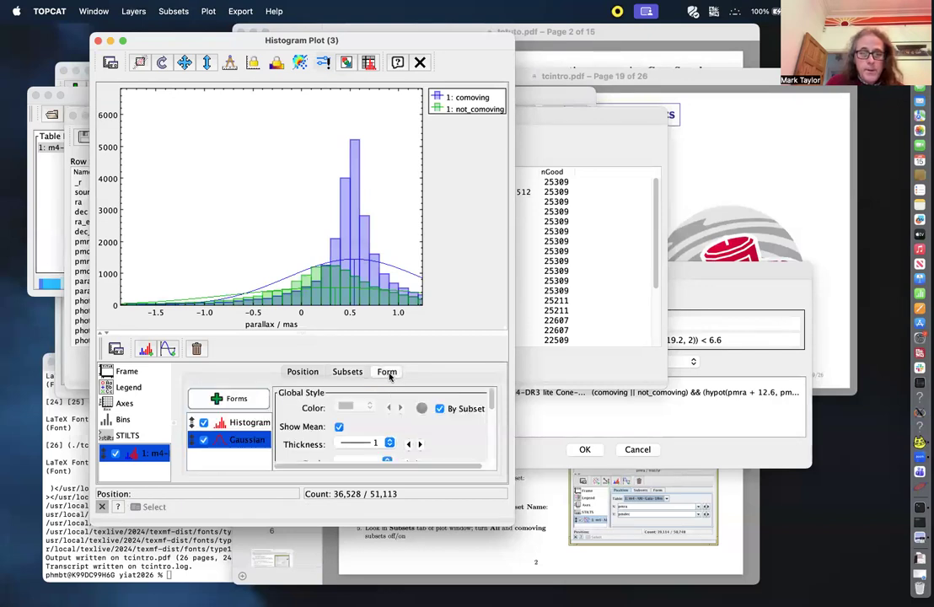
{"action": "left_click", "coordinate": [420, 444]}
{"action": "left_click", "coordinate": [420, 444]}
{"action": "left_click", "coordinate": [420, 445]}
{"action": "left_click", "coordinate": [420, 444]}
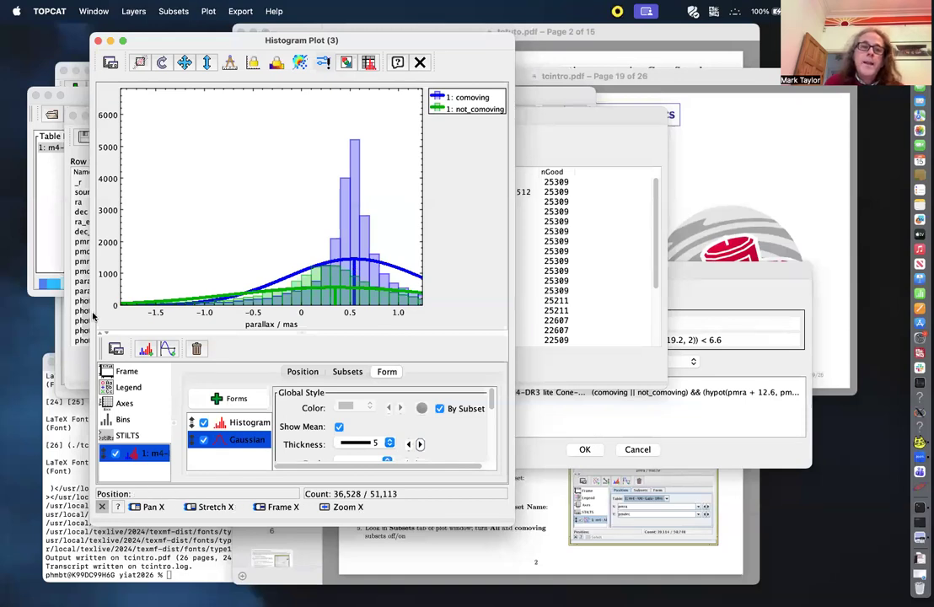
Examine the Gaussian report's mean and standard deviation for the comoving and not_comoving subsets.
{"action": "scroll", "coordinate": [99, 297], "scroll_direction": "up", "scroll_amount": 5}
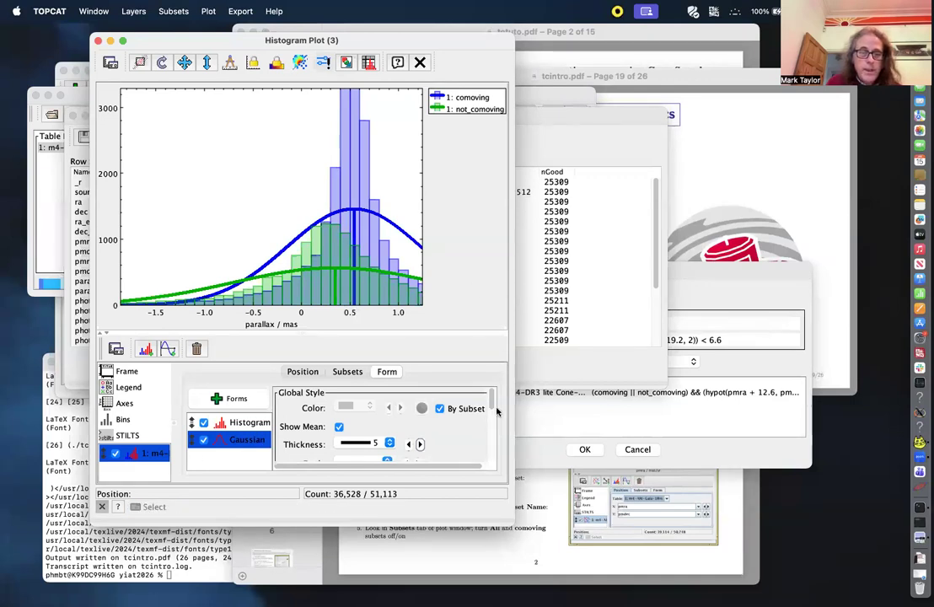
{"action": "left_click_drag", "start_coordinate": [494, 410], "coordinate": [482, 460]}
{"action": "scroll", "coordinate": [480, 446], "scroll_direction": "up", "scroll_amount": 2}
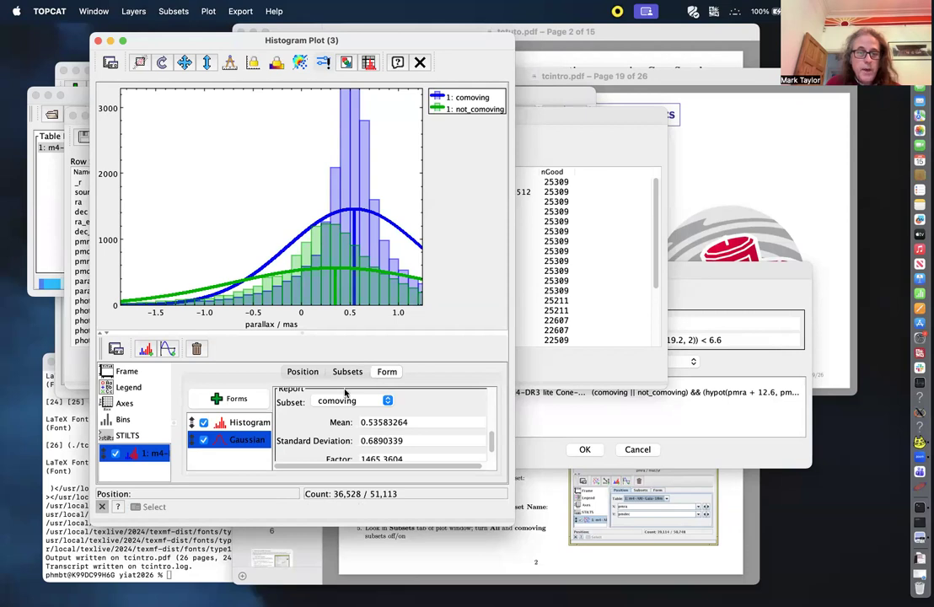
{"action": "left_click", "coordinate": [388, 402]}
{"action": "left_click", "coordinate": [337, 411]}
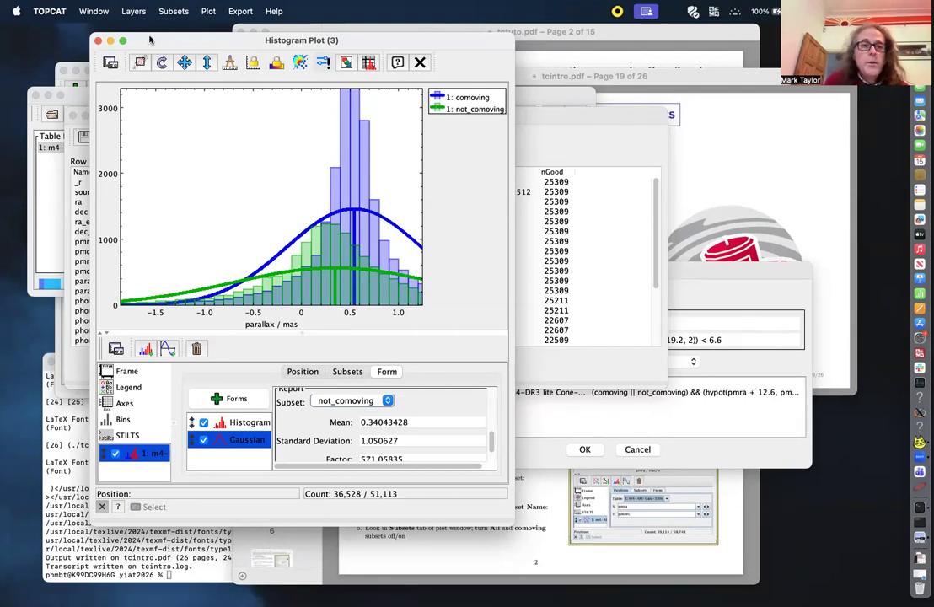
Close the histogram and row statistics windows, and cancel the pending circular subset definition.
{"action": "left_click_drag", "start_coordinate": [132, 33], "coordinate": [132, 59]}
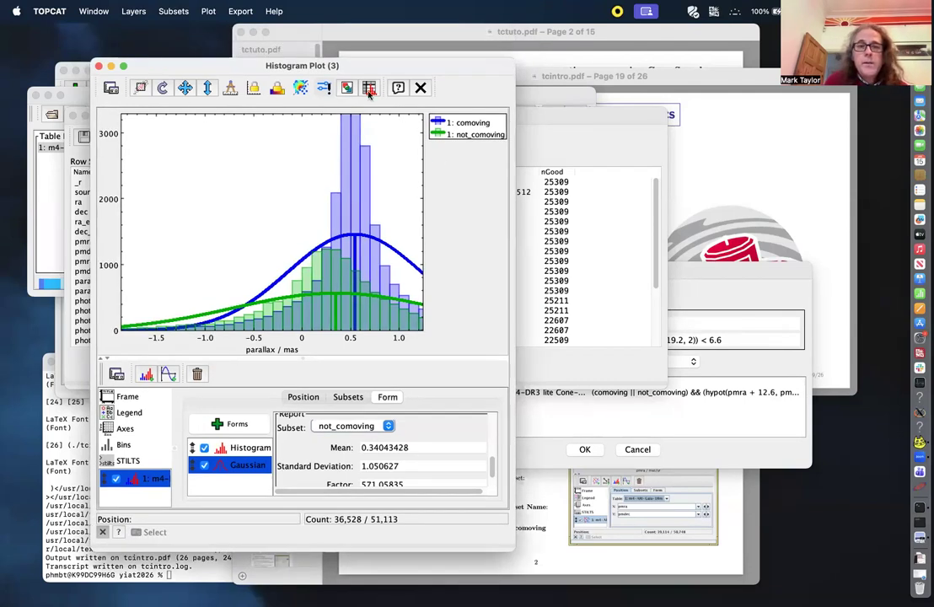
{"action": "left_click", "coordinate": [421, 88]}
{"action": "left_click", "coordinate": [178, 118]}
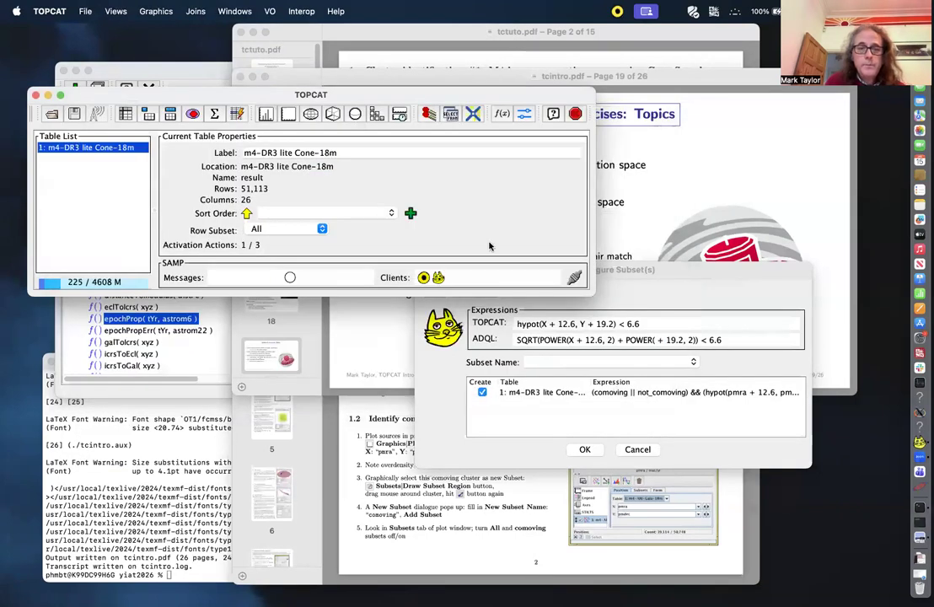
{"action": "left_click", "coordinate": [638, 449]}
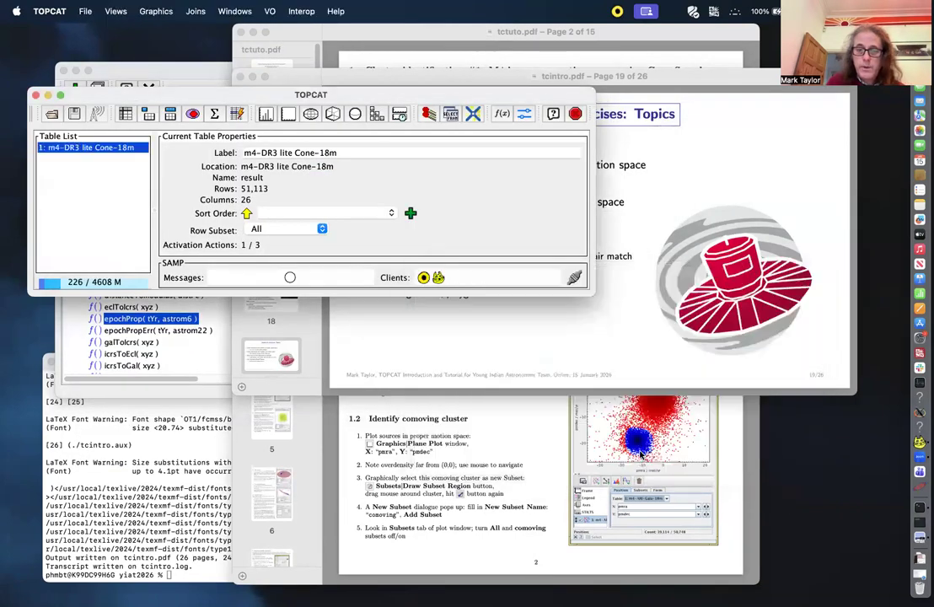
Close the available functions window and minimise the tcintro.pdf slides so the tutorial document is in view.
{"action": "left_click", "coordinate": [175, 309]}
{"action": "left_click", "coordinate": [149, 90]}
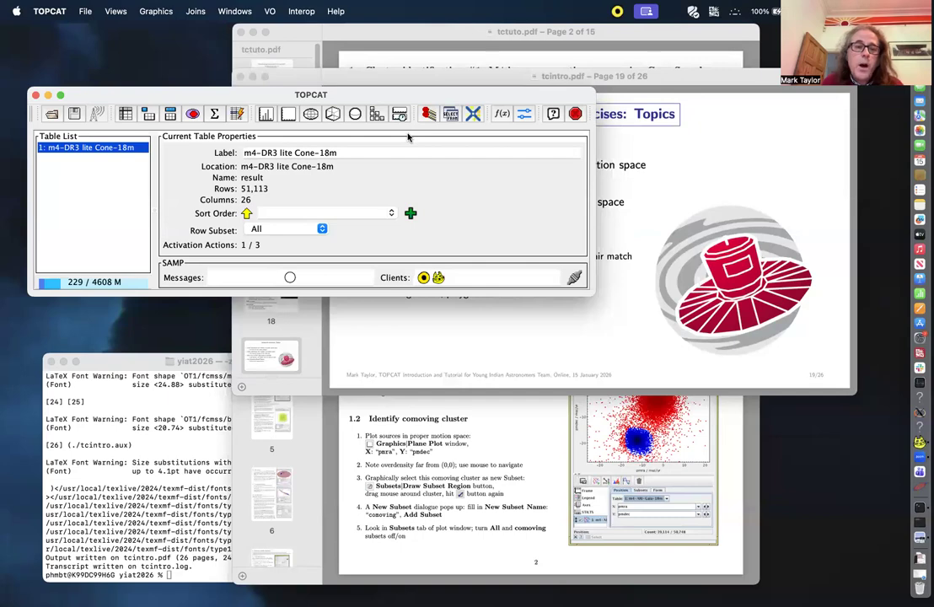
{"action": "left_click", "coordinate": [624, 148]}
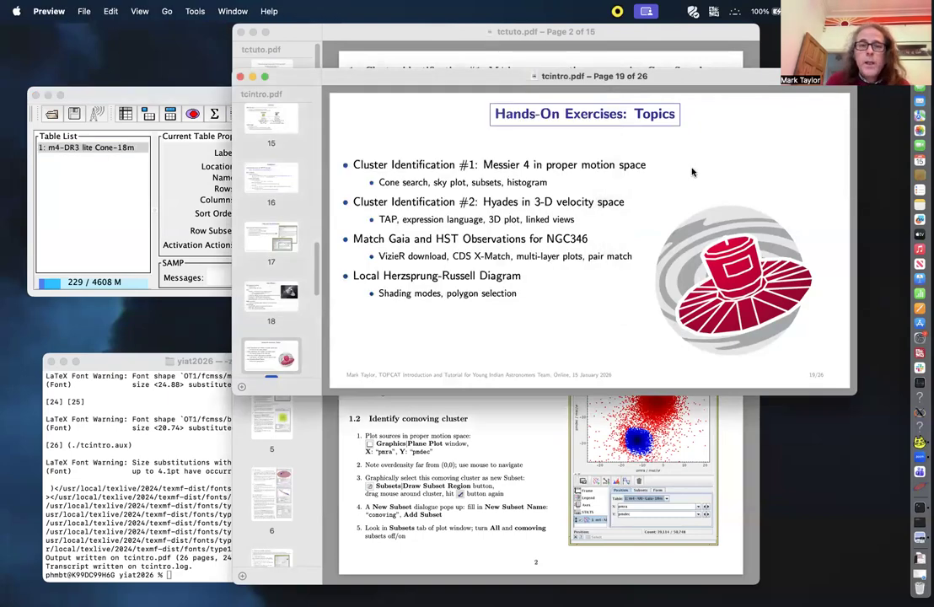
{"action": "left_click", "coordinate": [252, 77]}
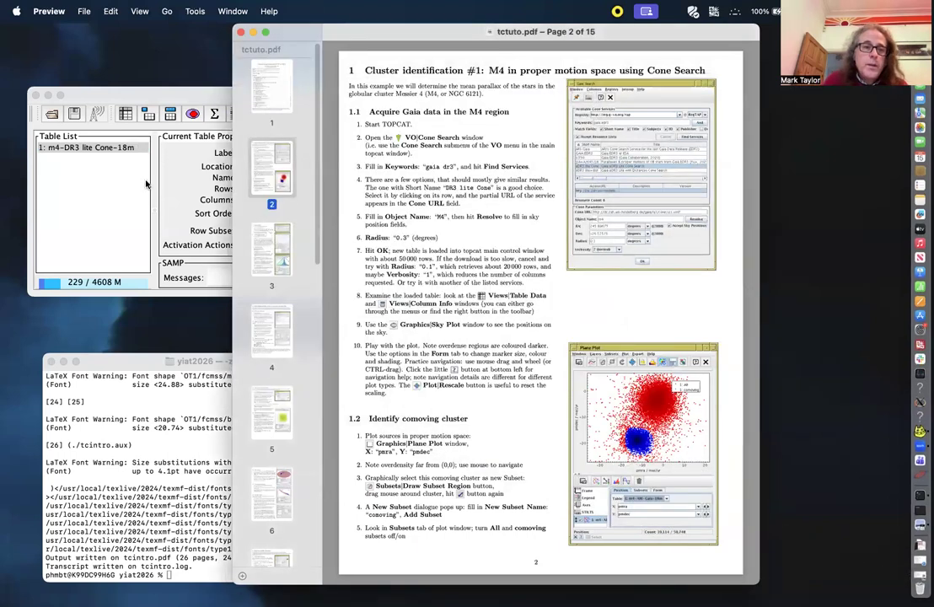
Open the Table Access Protocol (TAP) query window and arrange it with the main control window so both toolbars are visible.
{"action": "left_click", "coordinate": [177, 182]}
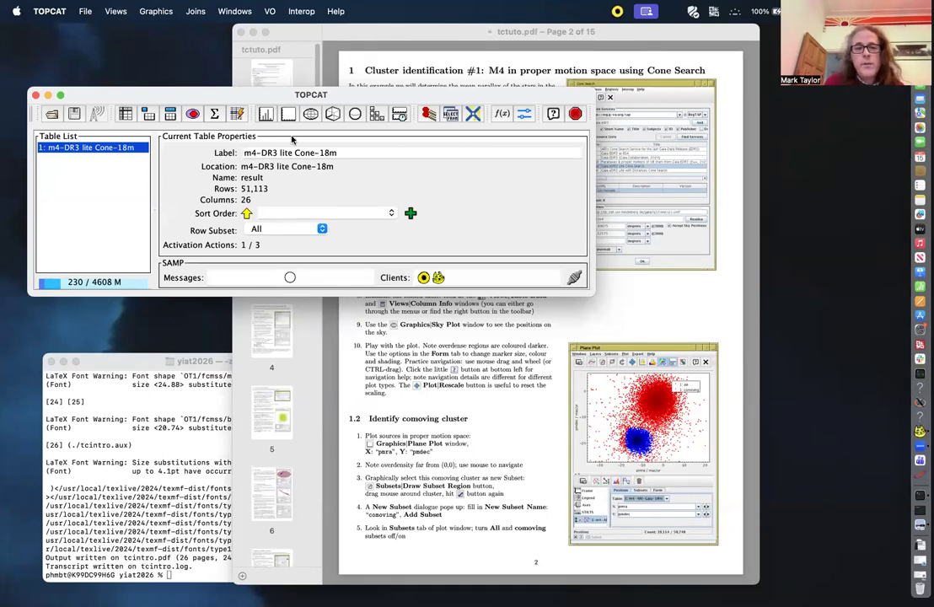
{"action": "left_click", "coordinate": [451, 117]}
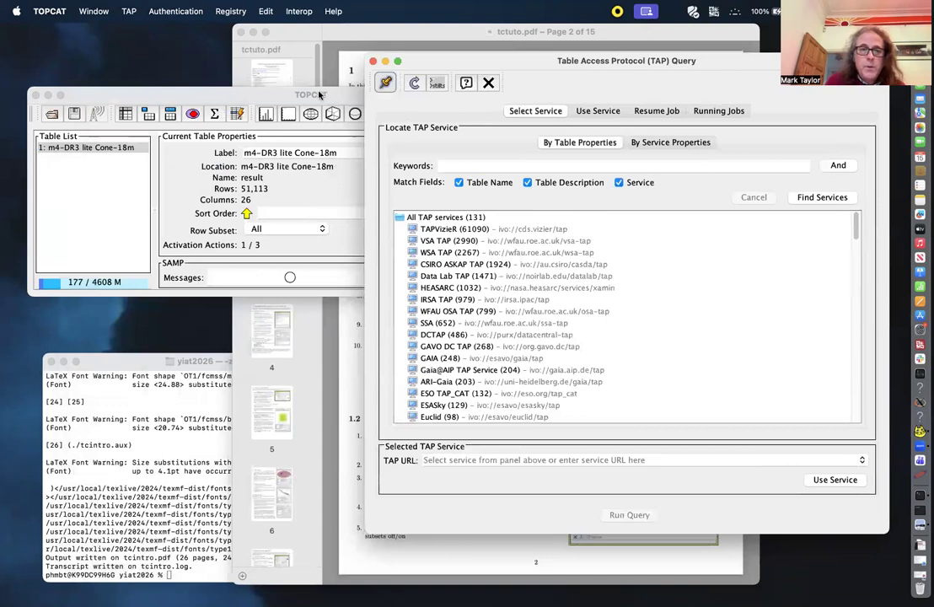
{"action": "left_click", "coordinate": [318, 95]}
{"action": "left_click_drag", "start_coordinate": [318, 94], "coordinate": [310, 48]}
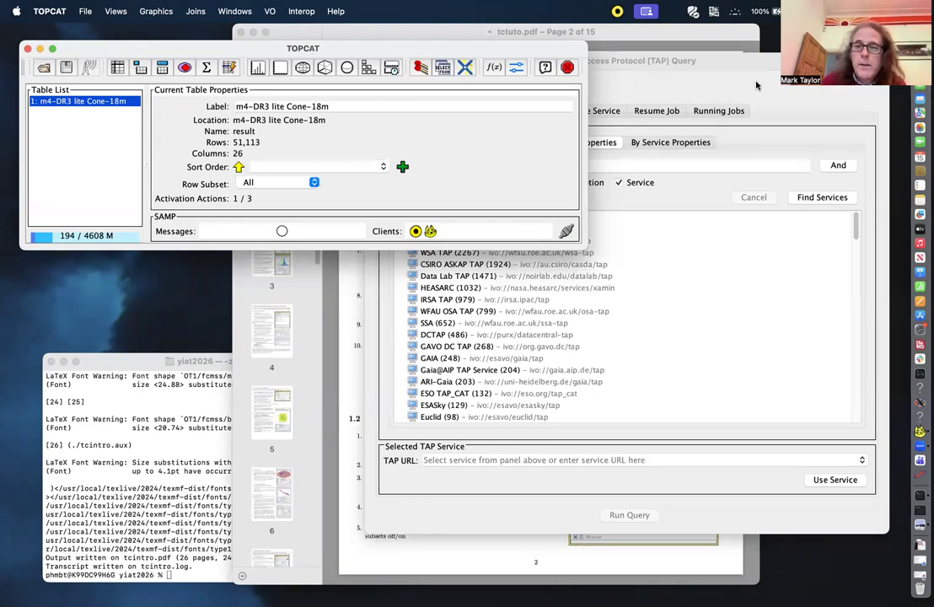
{"action": "left_click", "coordinate": [656, 74]}
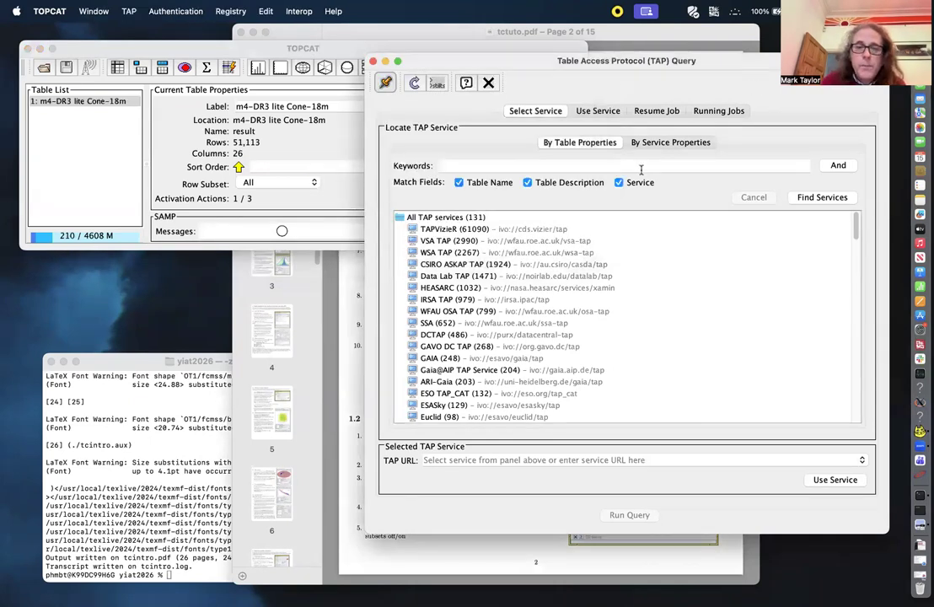
{"action": "left_click", "coordinate": [544, 166]}
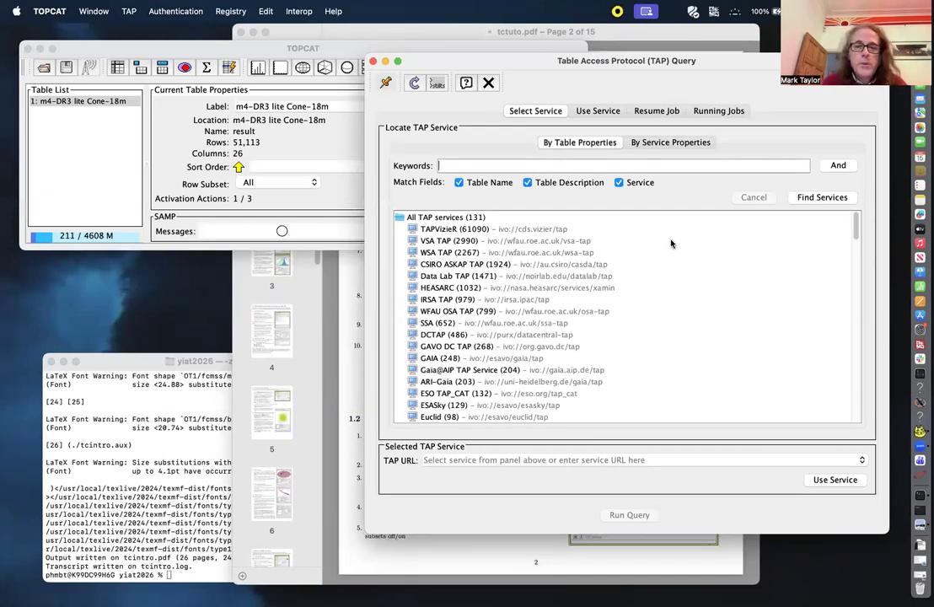
{"action": "left_click", "coordinate": [226, 50]}
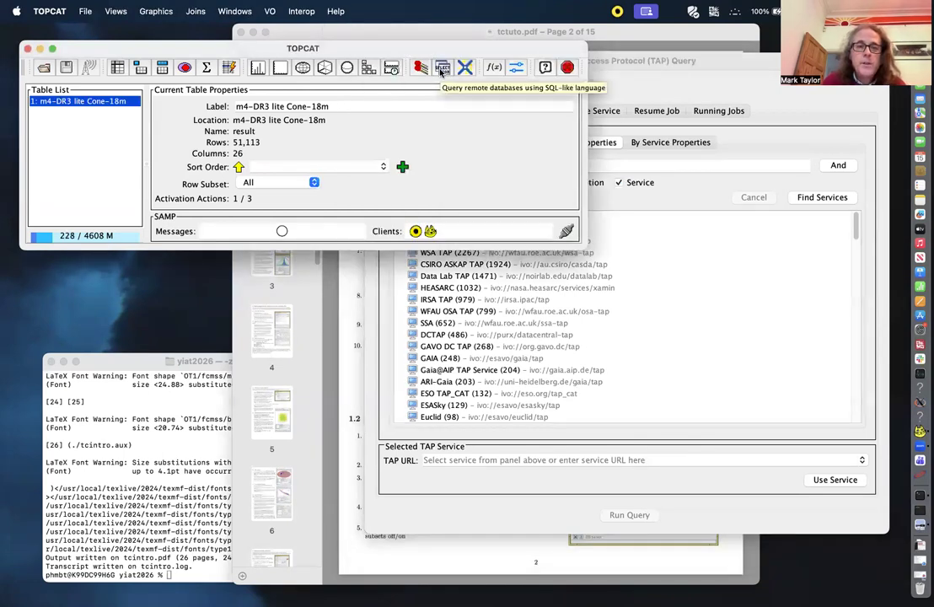
{"action": "left_click", "coordinate": [269, 11]}
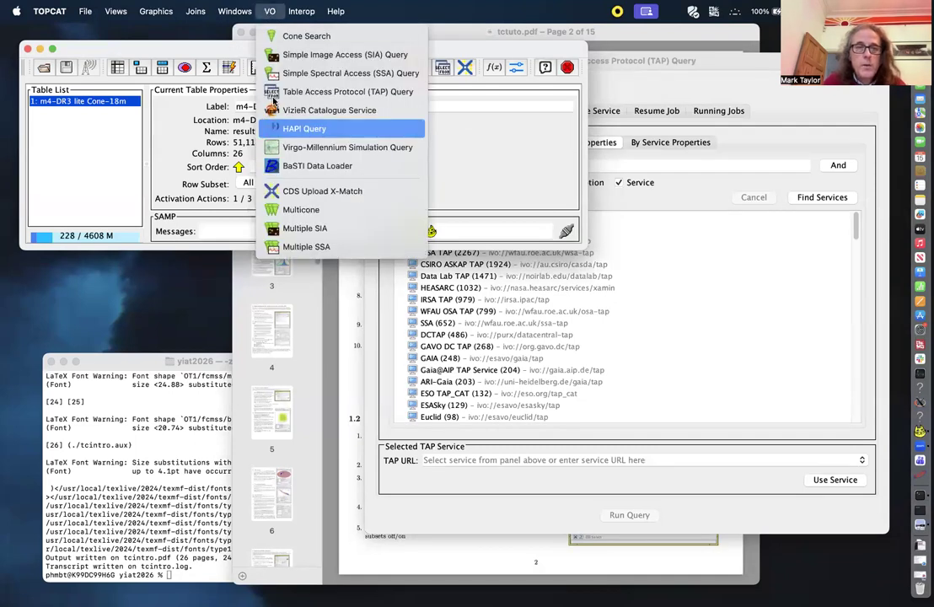
{"action": "left_click", "coordinate": [289, 94]}
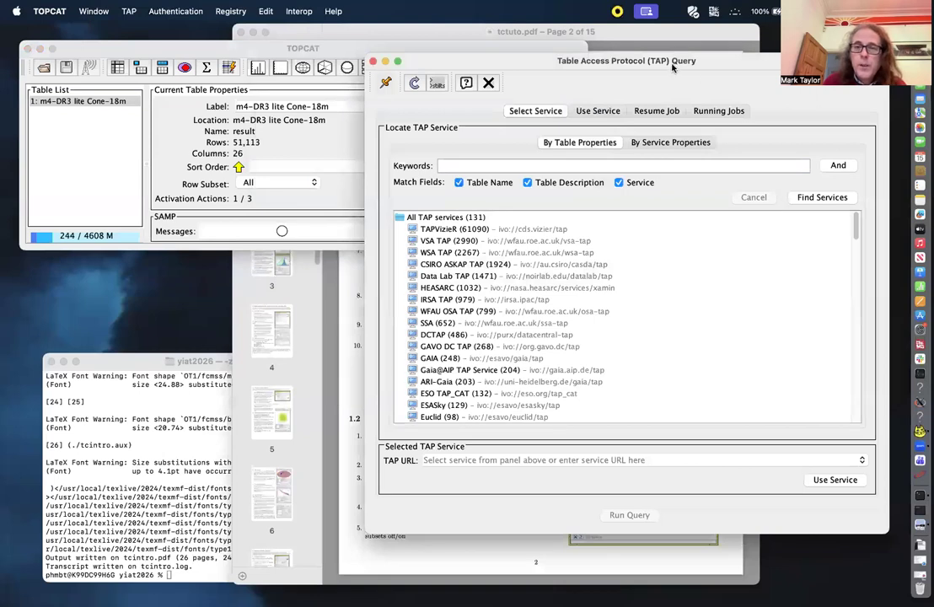
{"action": "left_click_drag", "start_coordinate": [585, 60], "coordinate": [504, 84]}
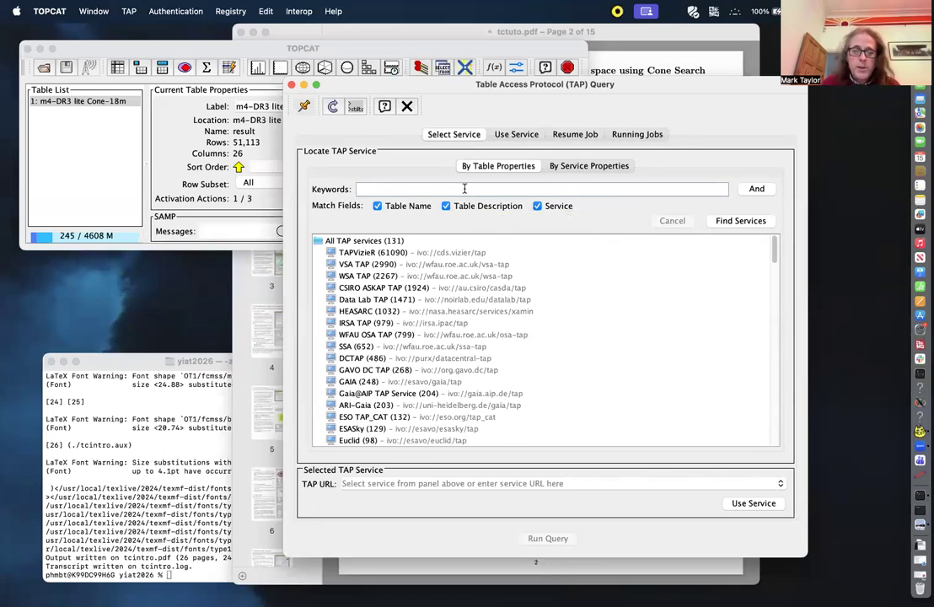
Search the TAP services by table properties for the keywords "gaia dr3".
{"action": "type", "text": "gaia dr2"}
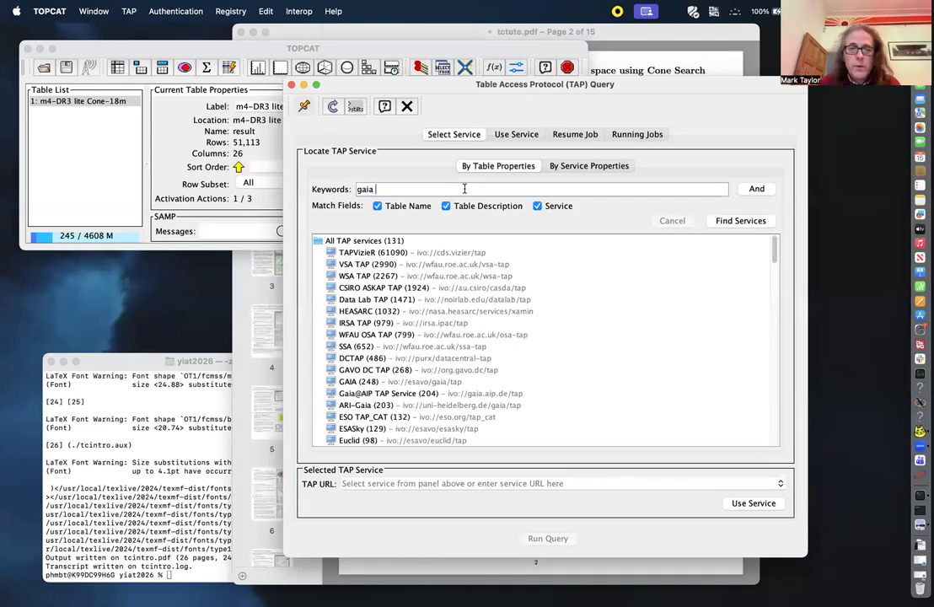
{"action": "key", "text": "BackSpace"}
{"action": "type", "text": "3"}
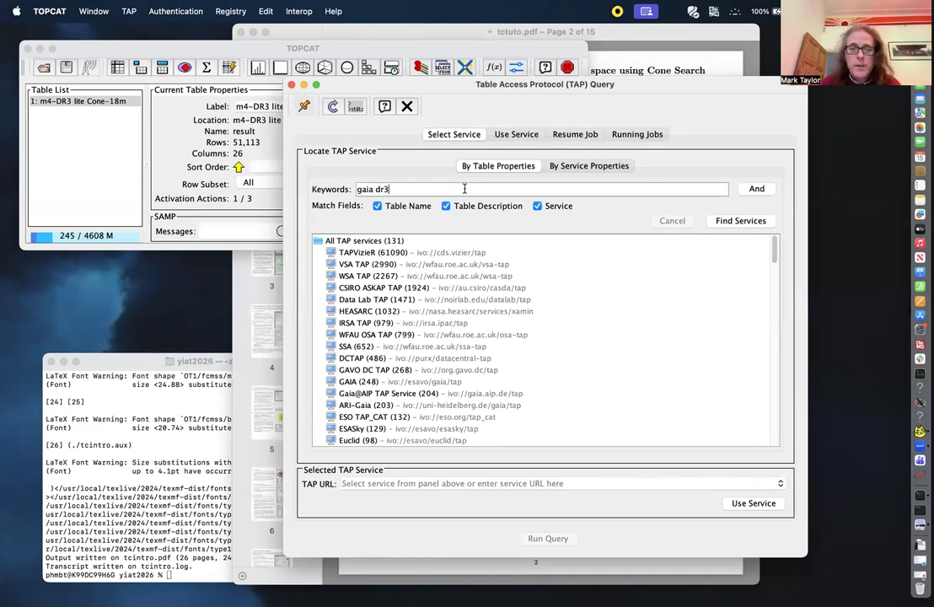
{"action": "key", "text": "Return"}
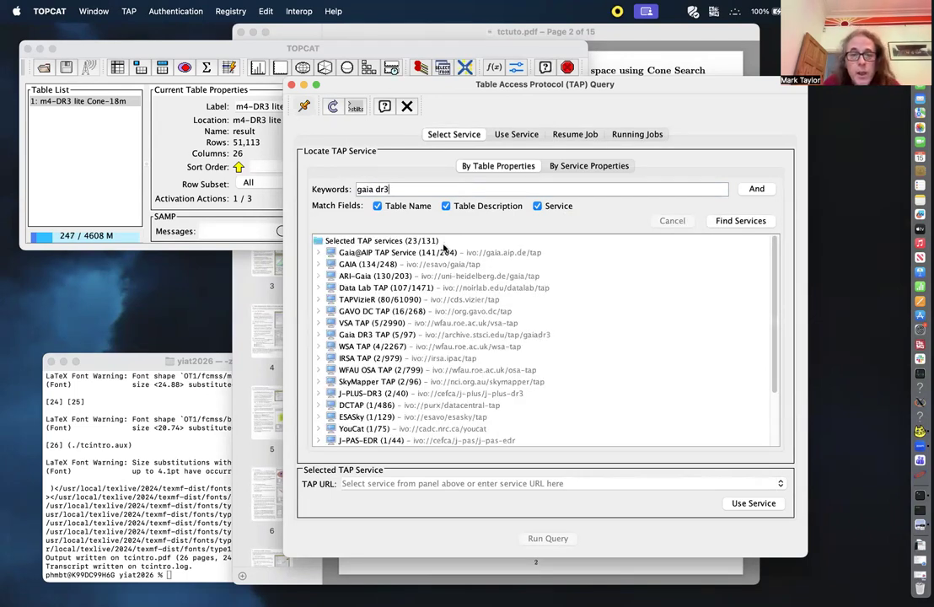
Select the GAIA service (ivo://esavo/gaia/tap) for querying and make the query window taller.
{"action": "left_click", "coordinate": [476, 267]}
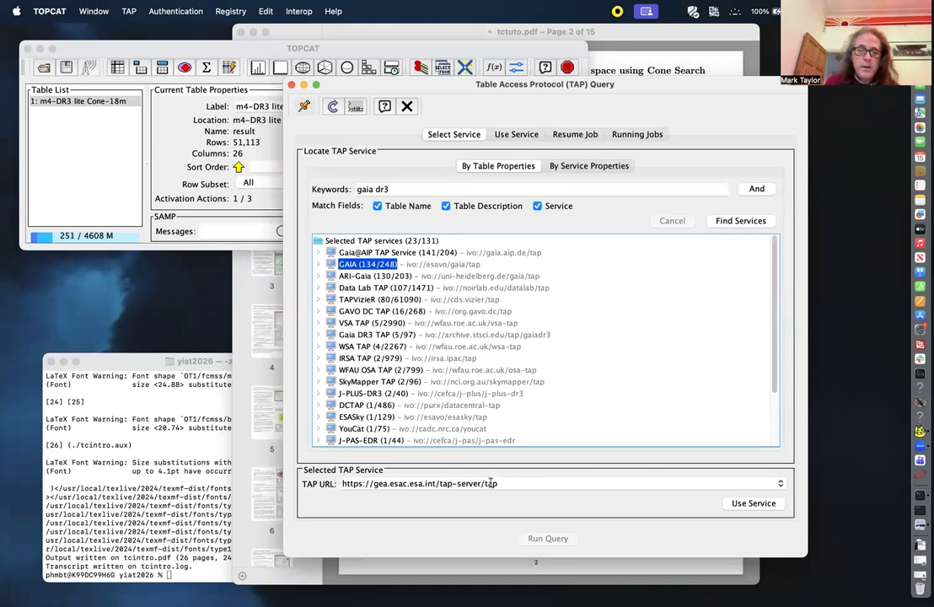
{"action": "left_click", "coordinate": [740, 504]}
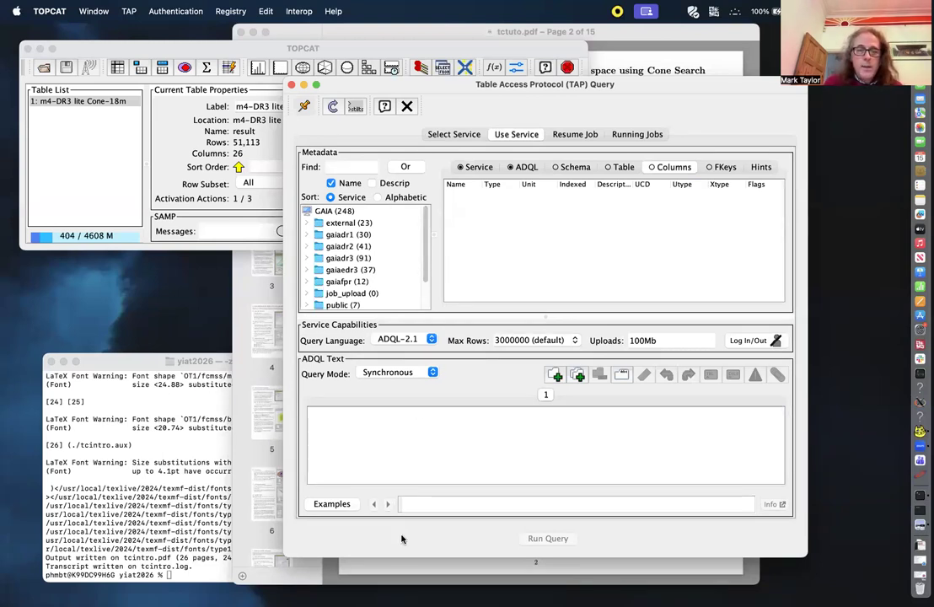
{"action": "left_click_drag", "start_coordinate": [403, 559], "coordinate": [404, 593]}
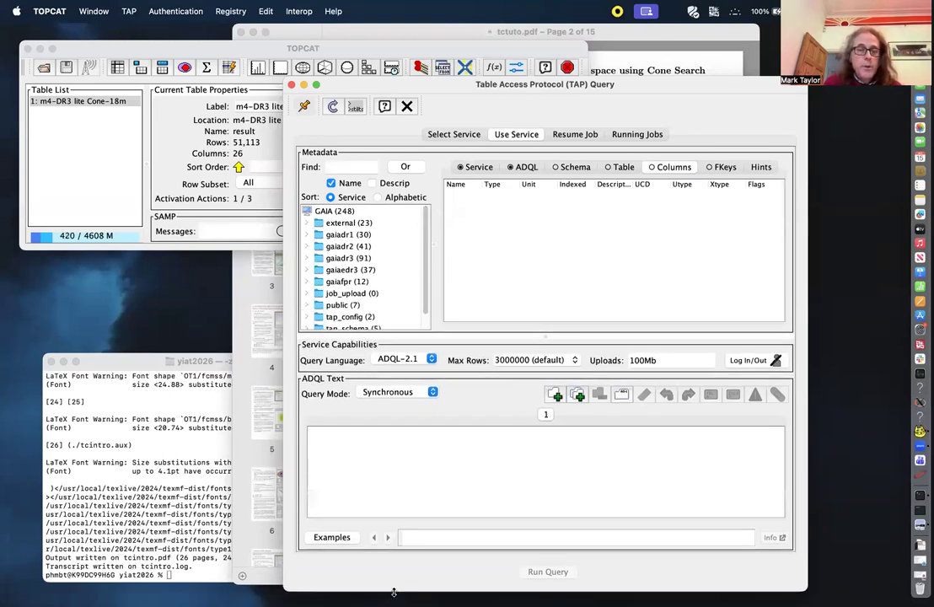
Browse the service's schemas and expand gaiadr3 to list its tables.
{"action": "scroll", "coordinate": [417, 300], "scroll_direction": "down", "scroll_amount": 2}
{"action": "scroll", "coordinate": [417, 245], "scroll_direction": "up", "scroll_amount": 2}
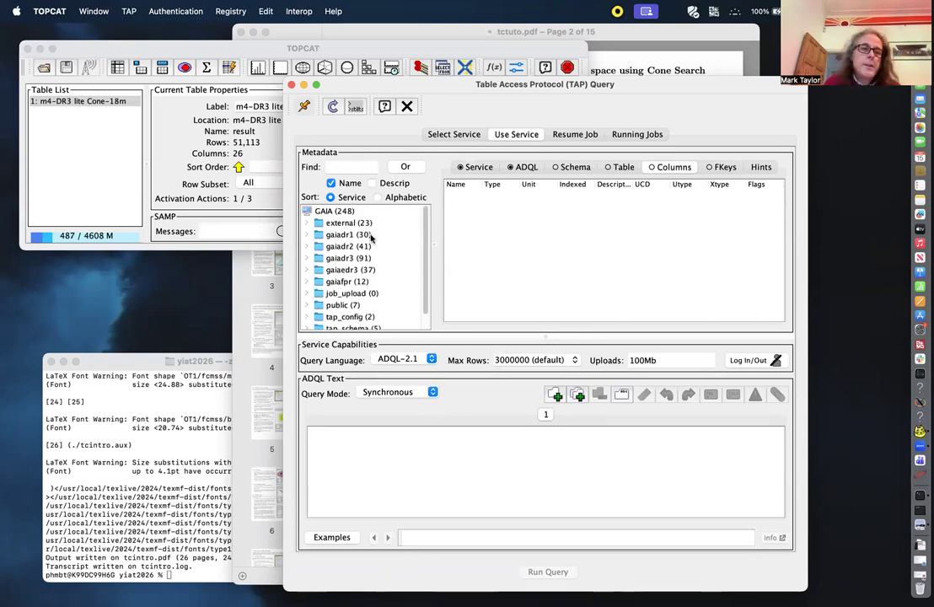
{"action": "left_click", "coordinate": [333, 259]}
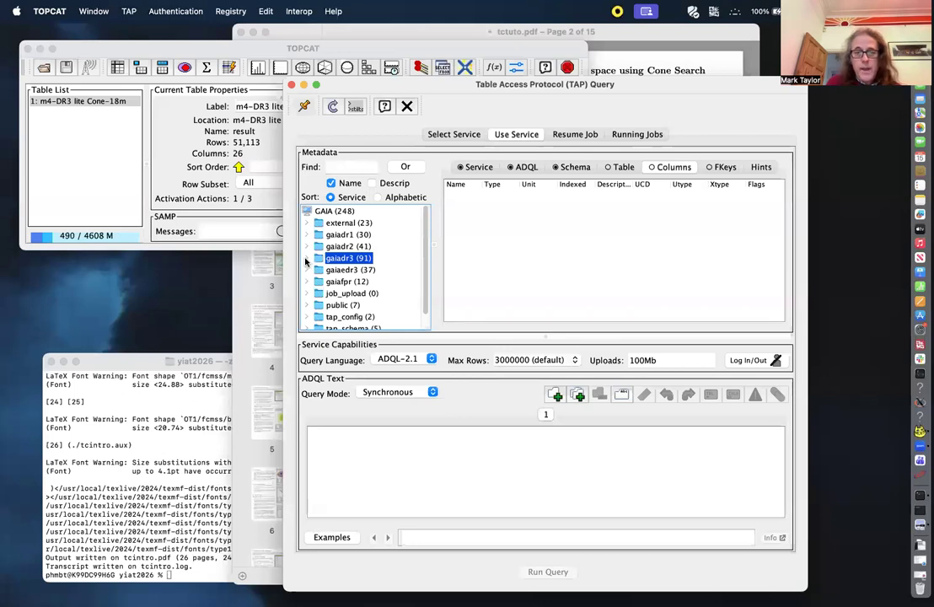
{"action": "left_click", "coordinate": [306, 258]}
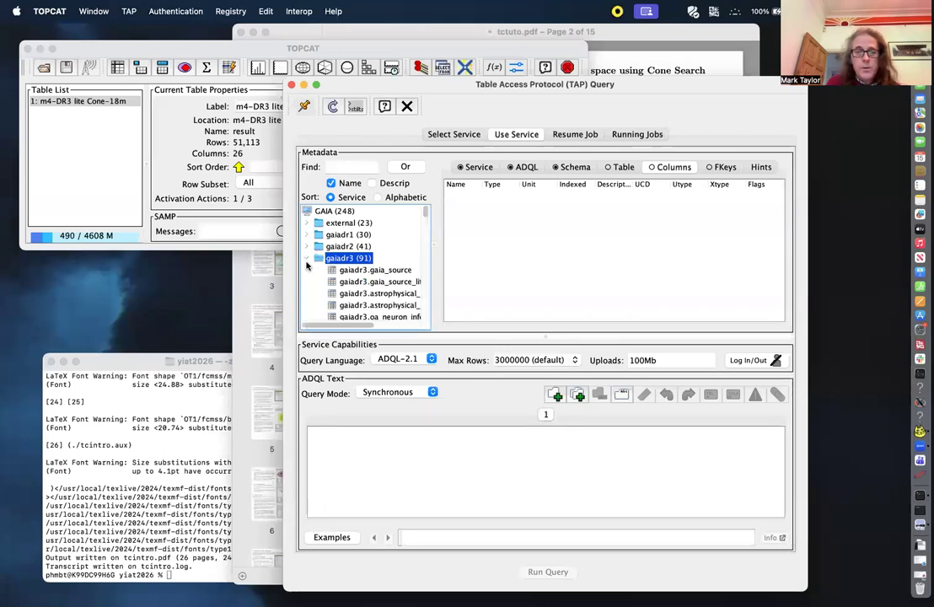
{"action": "mouse_move", "coordinate": [426, 215]}
{"action": "left_mouse_down"}
{"action": "mouse_move", "coordinate": [424, 263]}
{"action": "mouse_move", "coordinate": [415, 210]}
{"action": "left_mouse_up"}
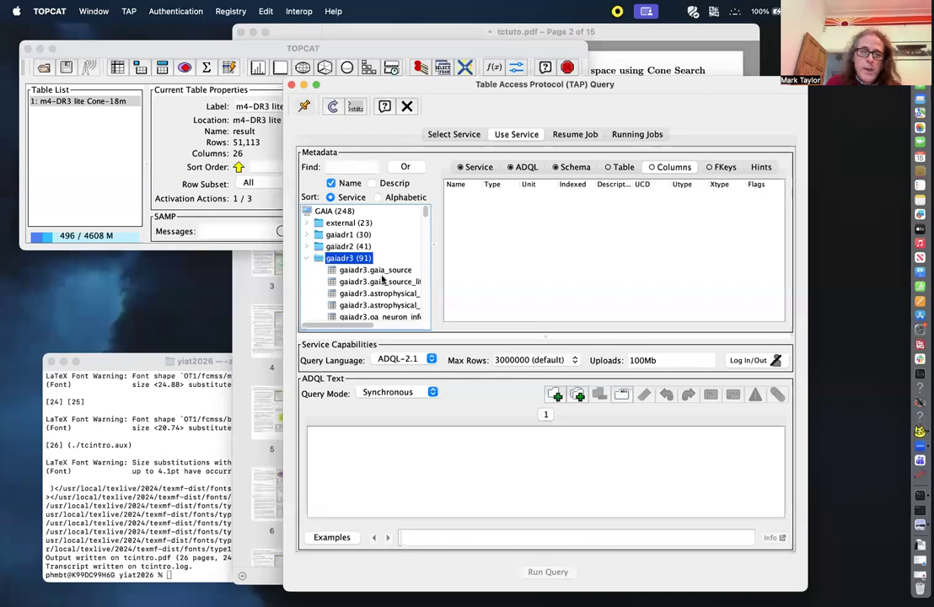
Filter the service's tables by the name "gaia_source" and select gaiadr3.gaia_source to show its column metadata.
{"action": "left_click", "coordinate": [350, 169]}
{"action": "type", "text": "gaia-"}
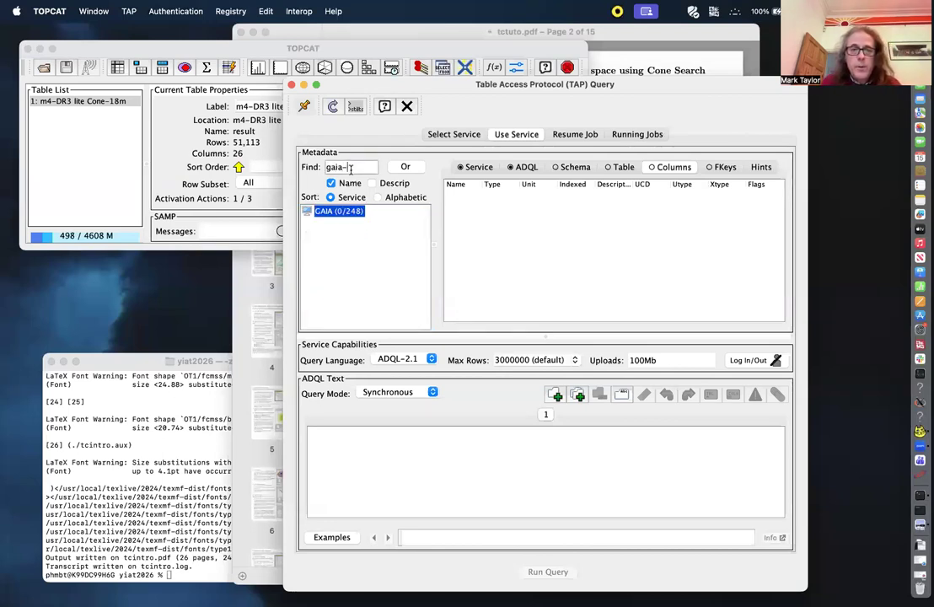
{"action": "type", "text": "source"}
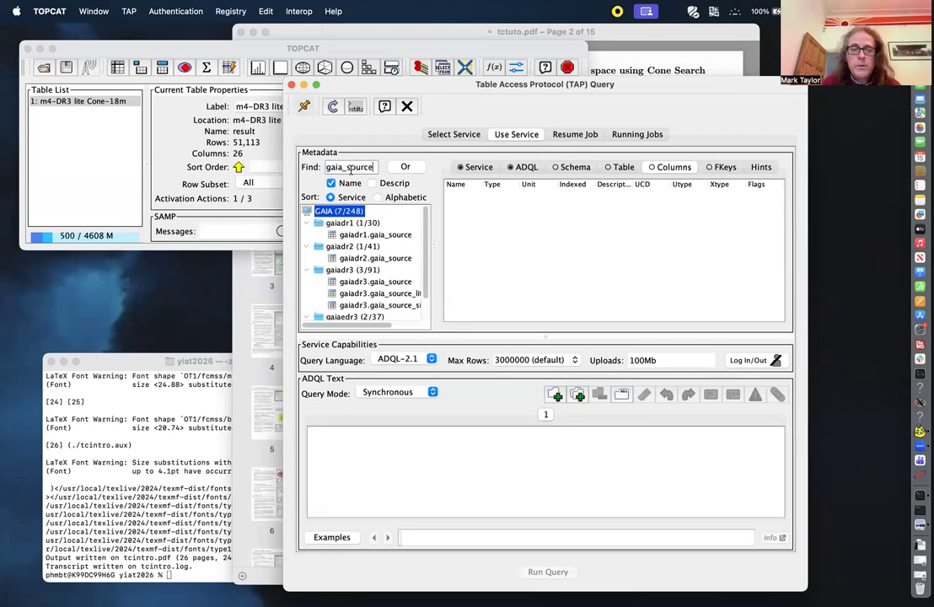
{"action": "left_click", "coordinate": [382, 284]}
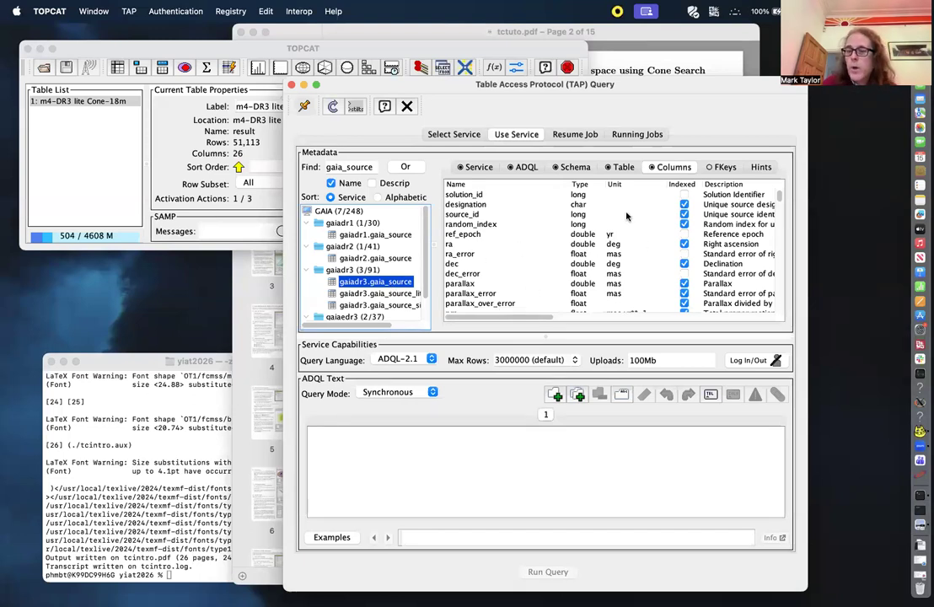
Widen the query window and examine the column names, units, indexing and descriptions of gaiadr3.gaia_source.
{"action": "left_click", "coordinate": [811, 225]}
{"action": "left_click", "coordinate": [797, 228]}
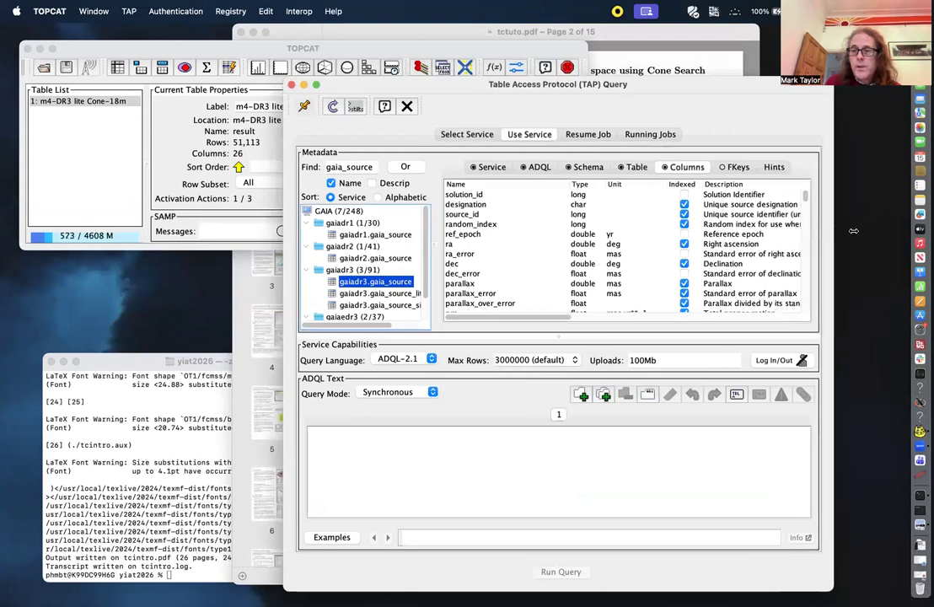
{"action": "left_click_drag", "start_coordinate": [853, 230], "coordinate": [888, 229]}
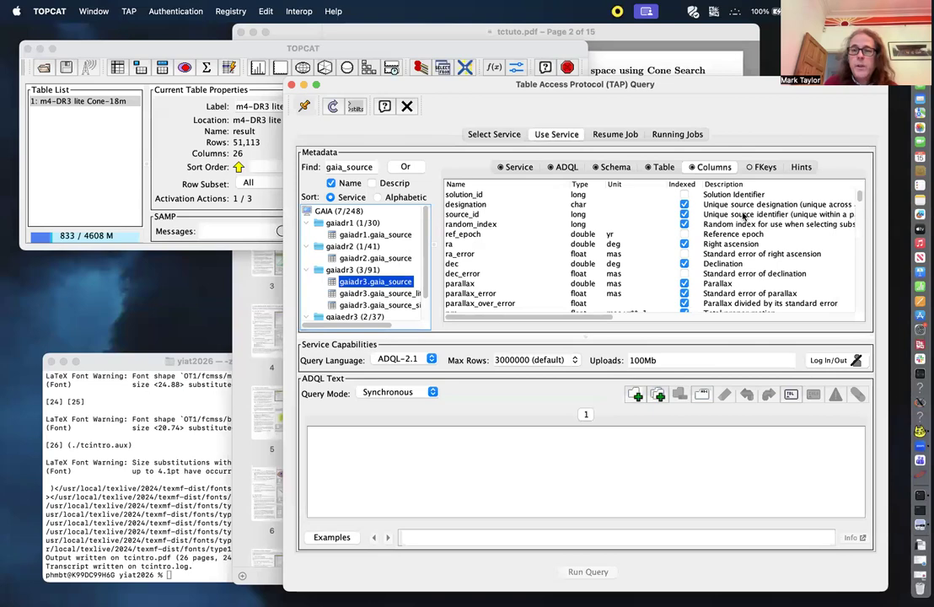
{"action": "left_click_drag", "start_coordinate": [859, 198], "coordinate": [841, 117]}
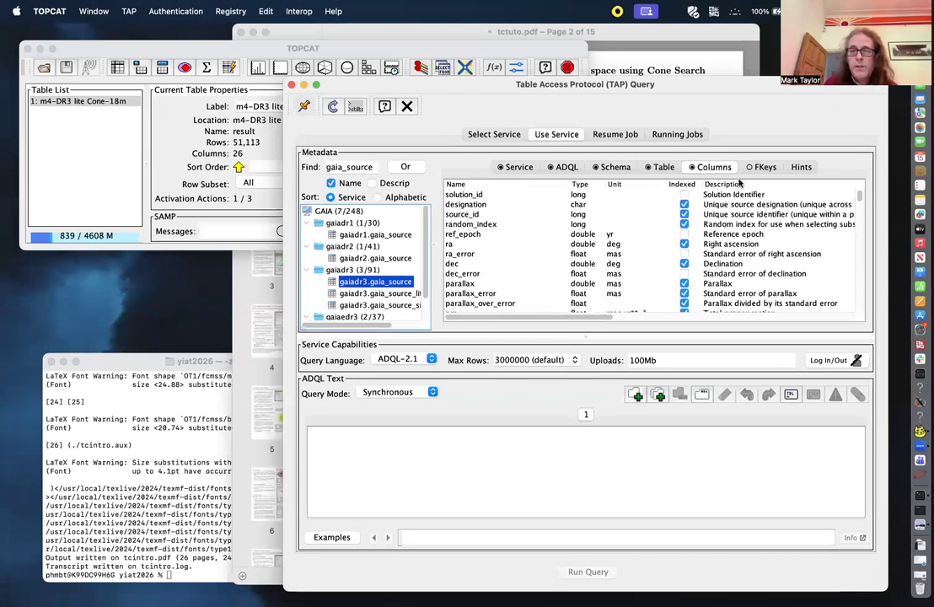
{"action": "left_click_drag", "start_coordinate": [553, 321], "coordinate": [509, 325]}
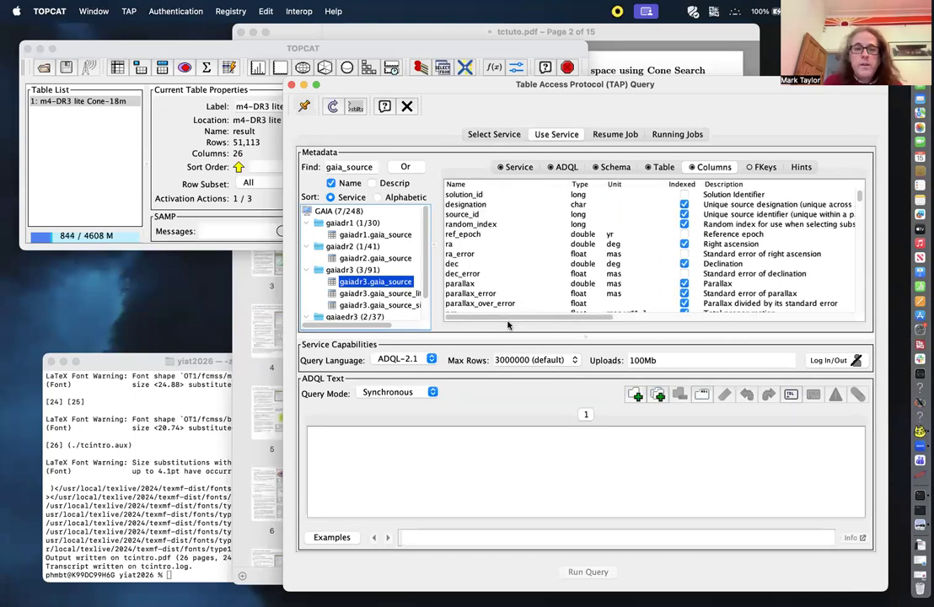
Write the ADQL query "select top 10 ra, dec from gaiadr3.gaia_source".
{"action": "left_click", "coordinate": [457, 468]}
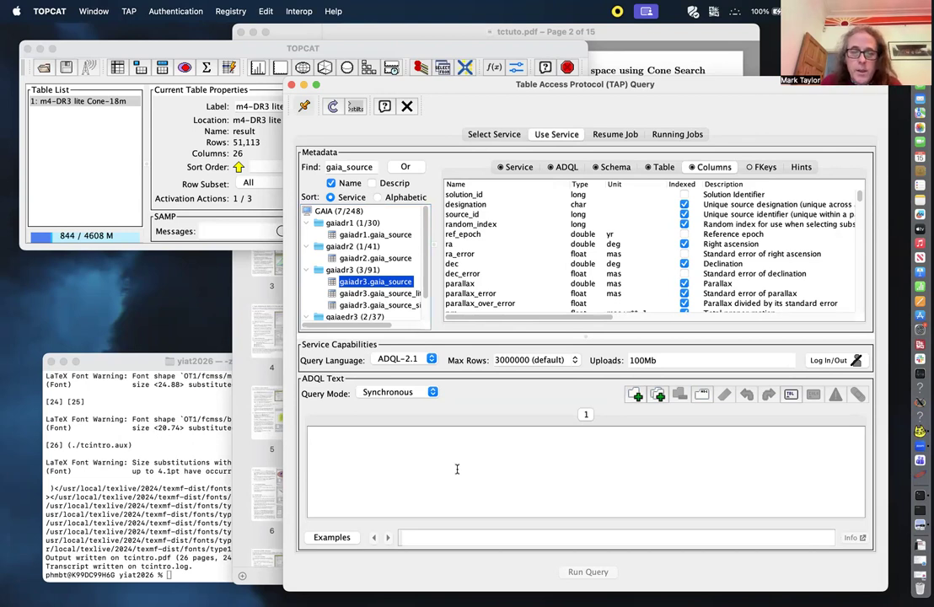
{"action": "type", "text": "select "}
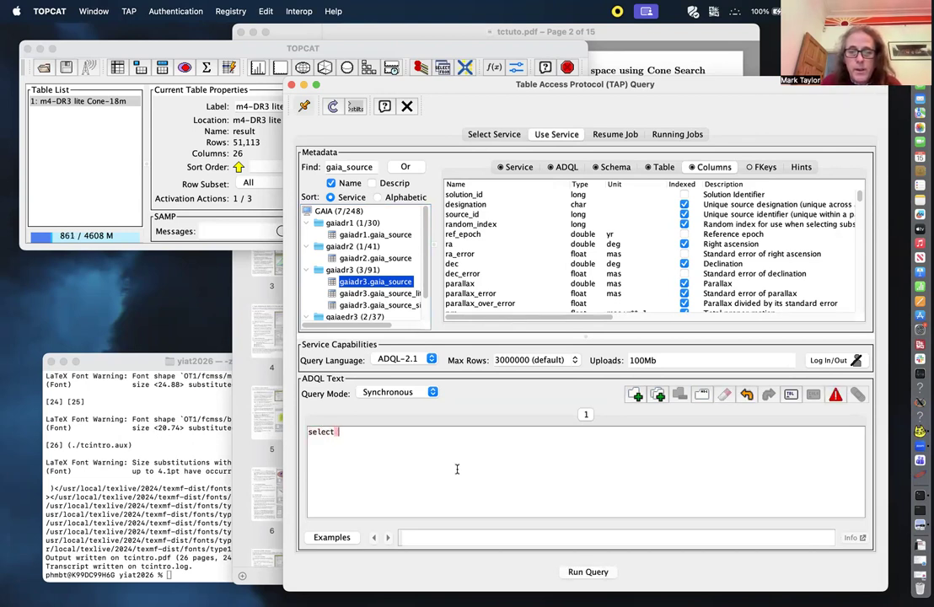
{"action": "type", "text": "top "}
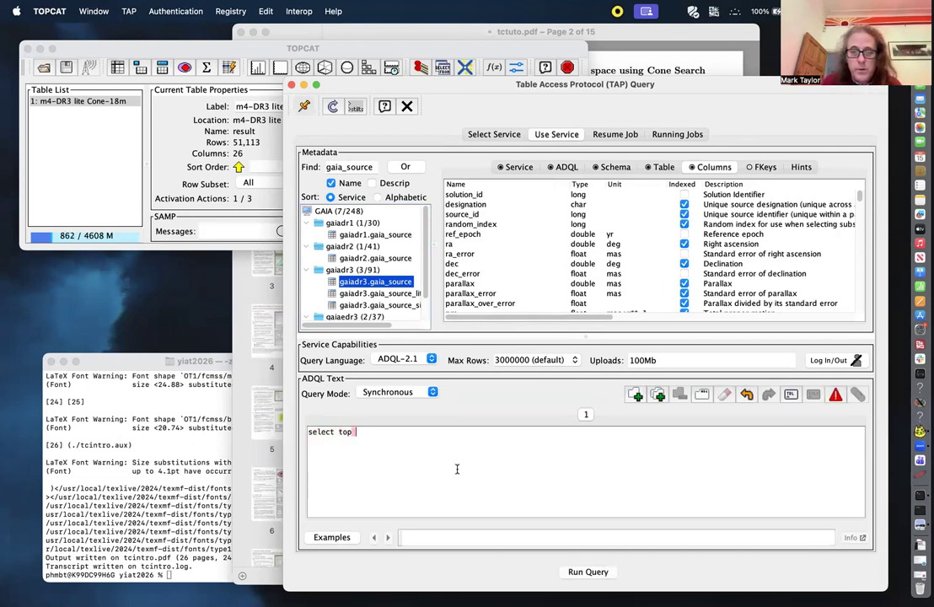
{"action": "type", "text": "10 ra, dec fr"}
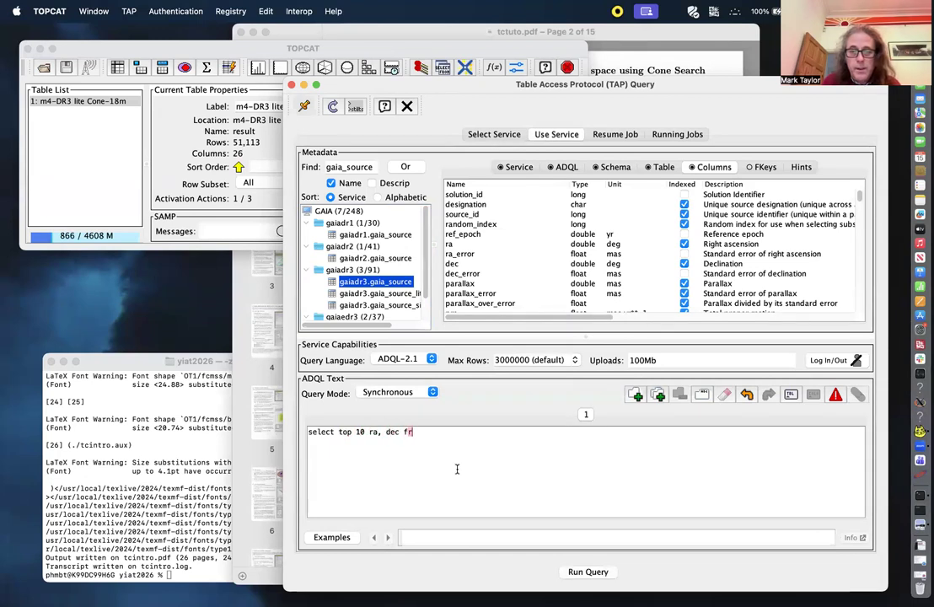
{"action": "type", "text": "om ga"}
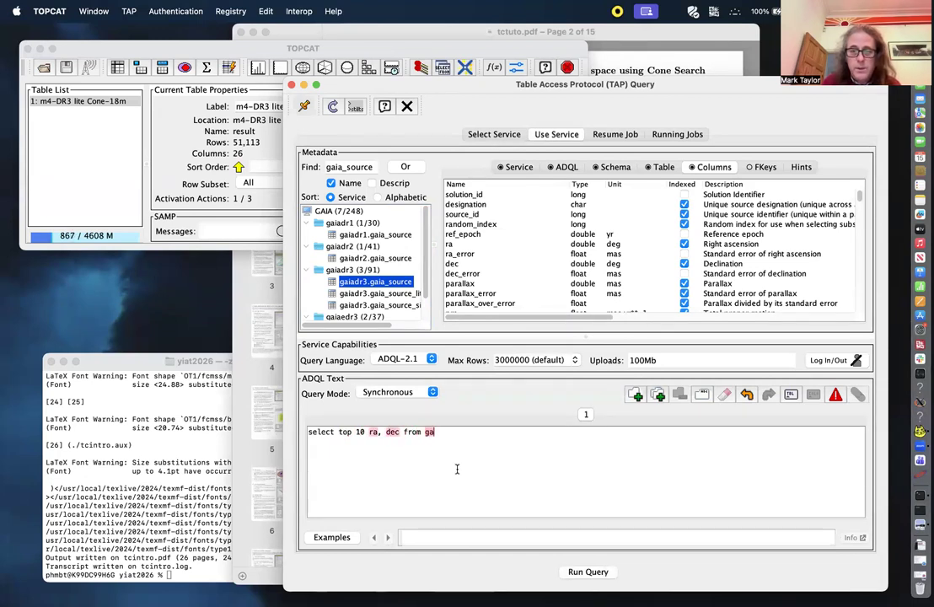
{"action": "type", "text": "iadr3.gaia_source"}
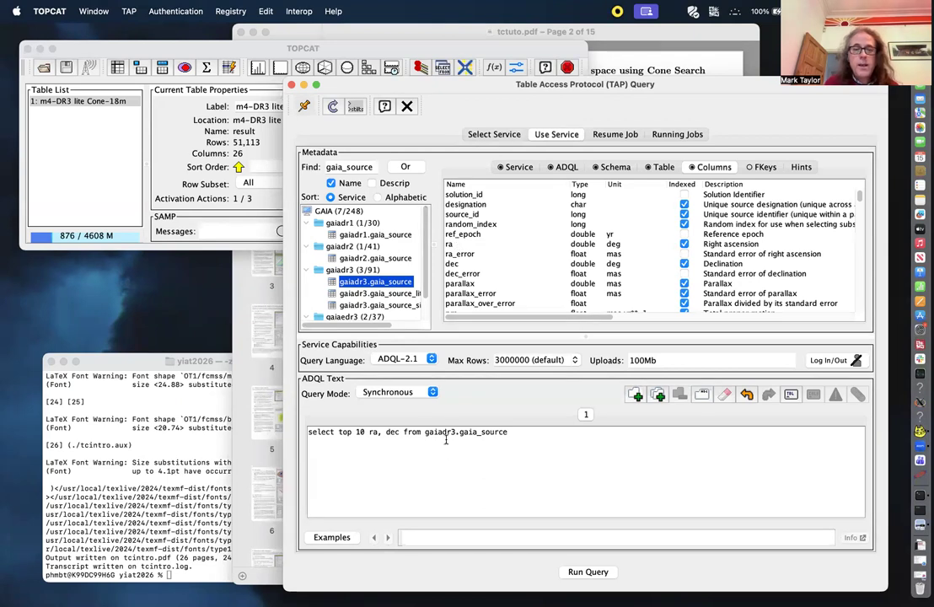
Run the ADQL query for the top 10 ra and dec values and browse the rows of the returned table.
{"action": "left_click", "coordinate": [590, 573]}
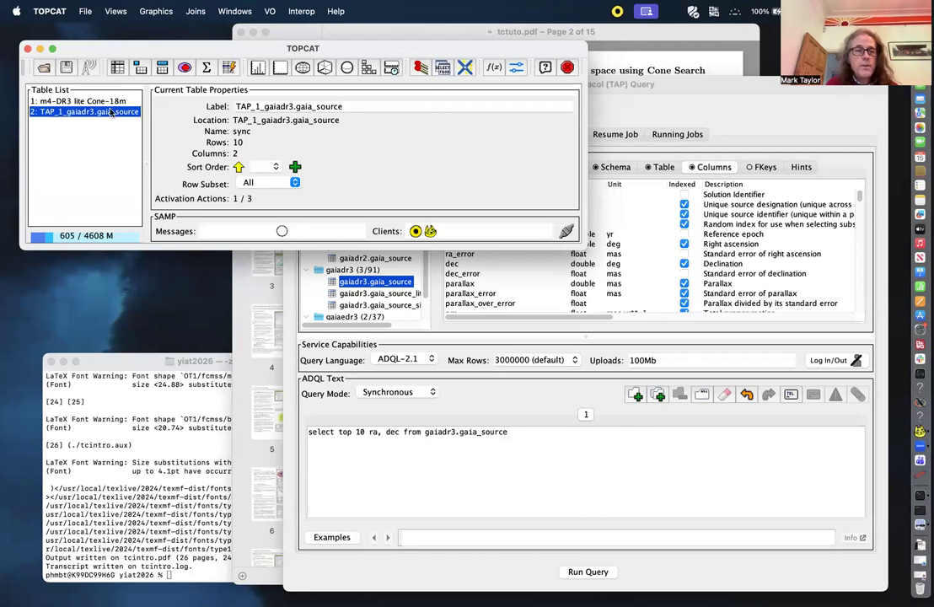
{"action": "left_click", "coordinate": [118, 70]}
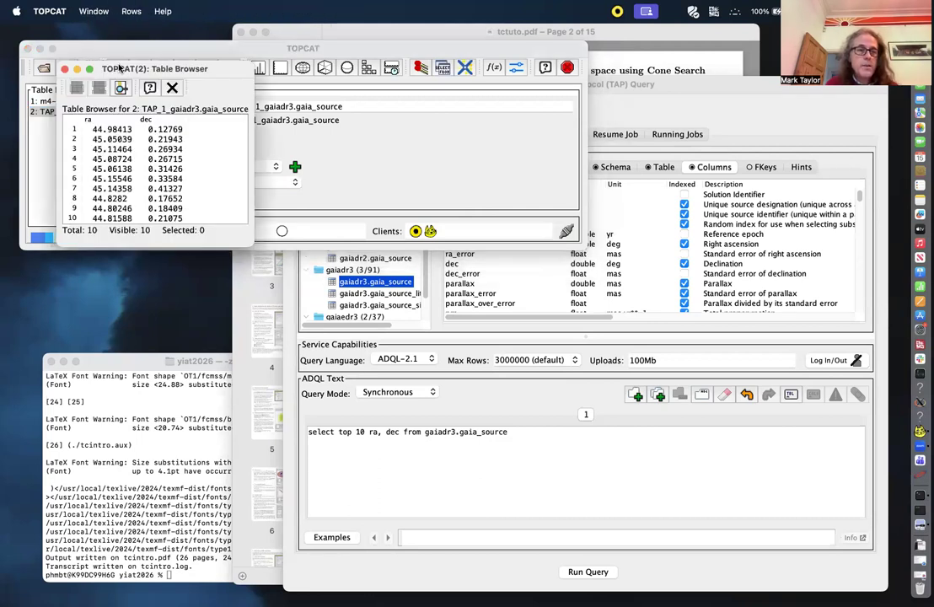
{"action": "left_click", "coordinate": [171, 89]}
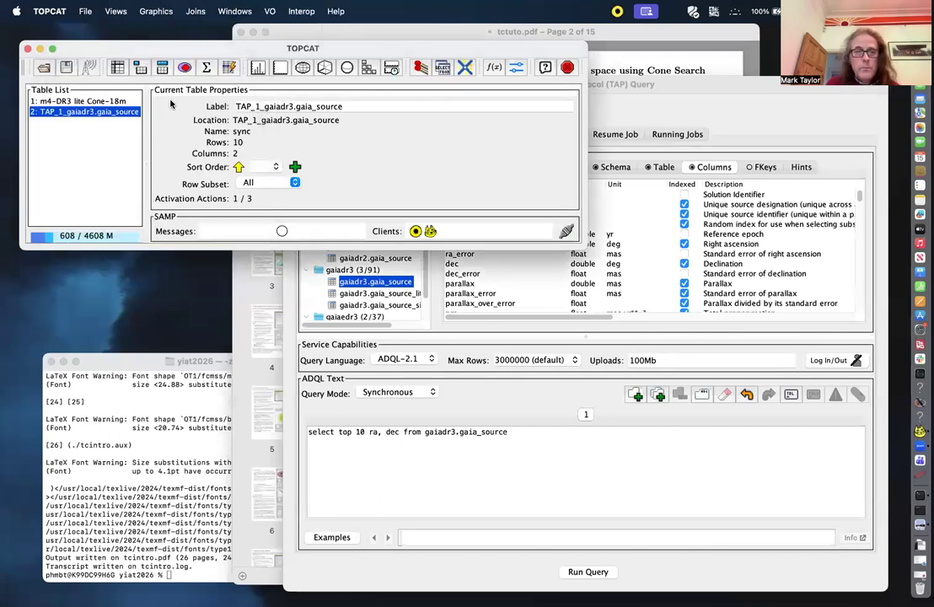
Examine the basic ADQL 2.1 cheat sheet from its examples through upload joins to the further help links.
{"action": "left_click", "coordinate": [336, 407]}
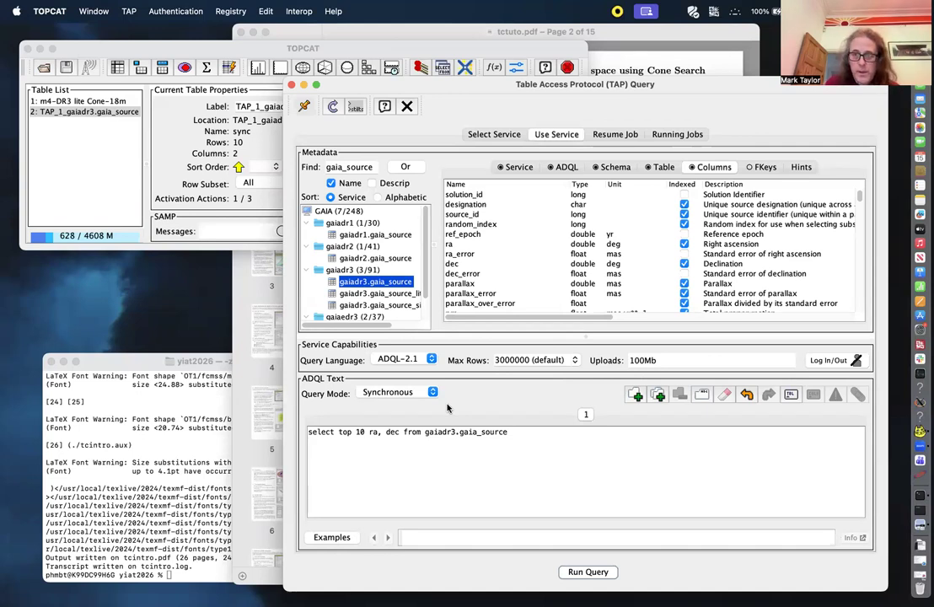
{"action": "left_click", "coordinate": [801, 168]}
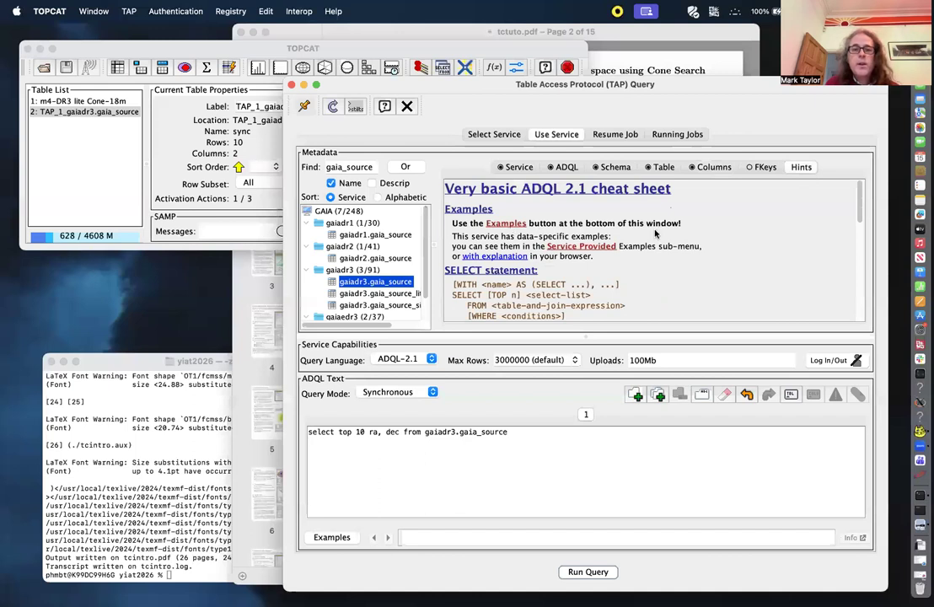
{"action": "left_click_drag", "start_coordinate": [858, 212], "coordinate": [849, 314]}
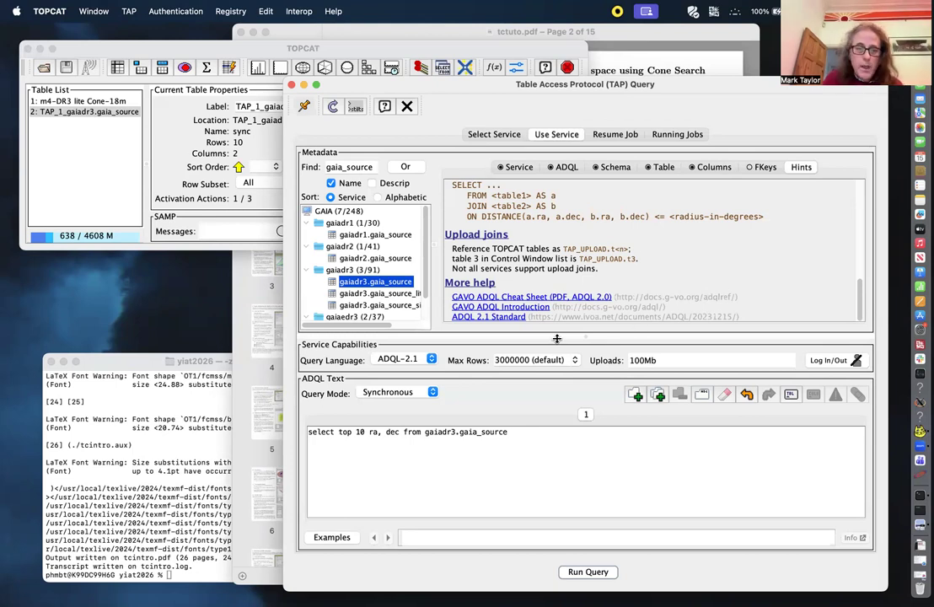
Fill the query text with the basic "Columns from table" example, and replace it with the "Cone selection" example.
{"action": "left_click", "coordinate": [329, 540]}
{"action": "mouse_move", "coordinate": [326, 540]}
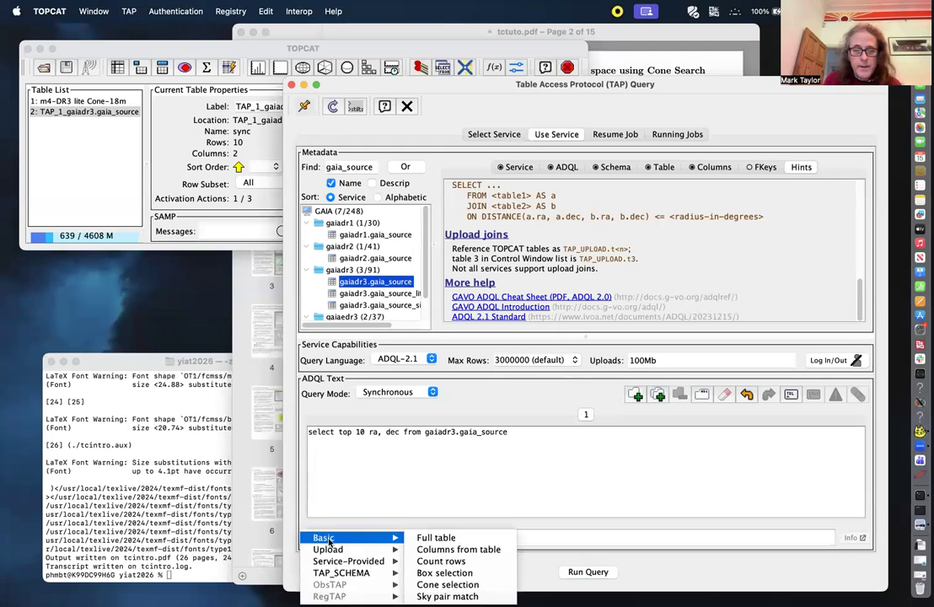
{"action": "left_click", "coordinate": [442, 550]}
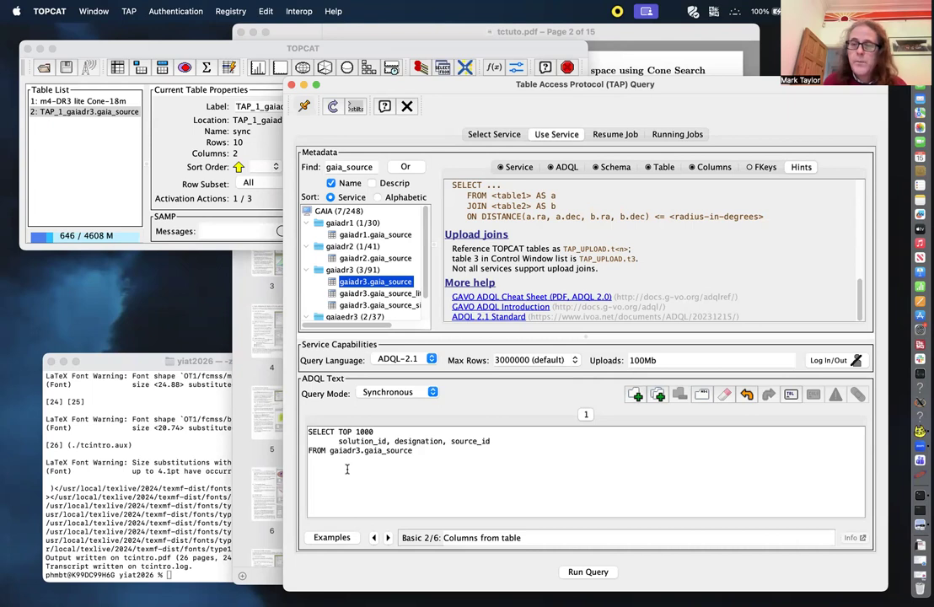
{"action": "left_click", "coordinate": [344, 542]}
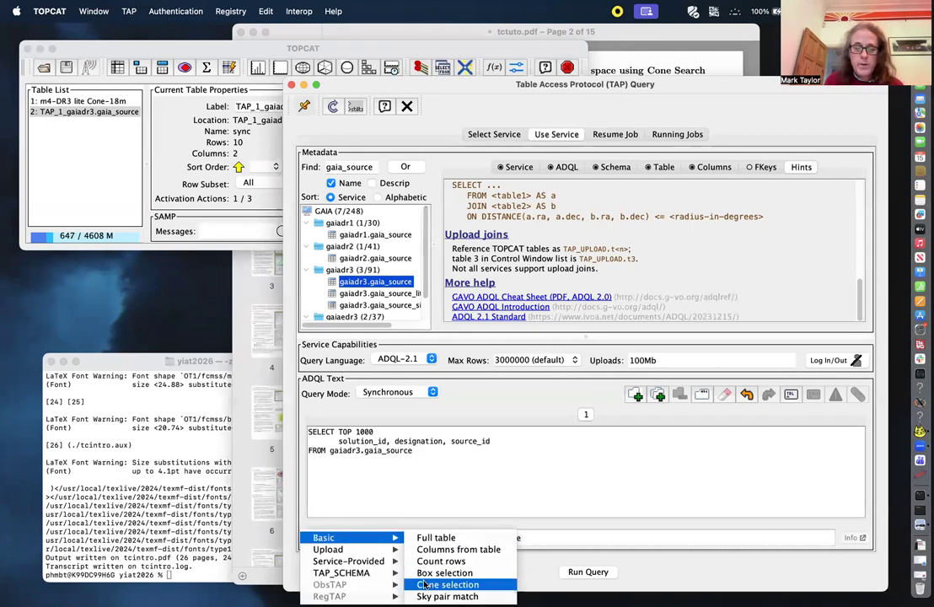
{"action": "left_click", "coordinate": [426, 584]}
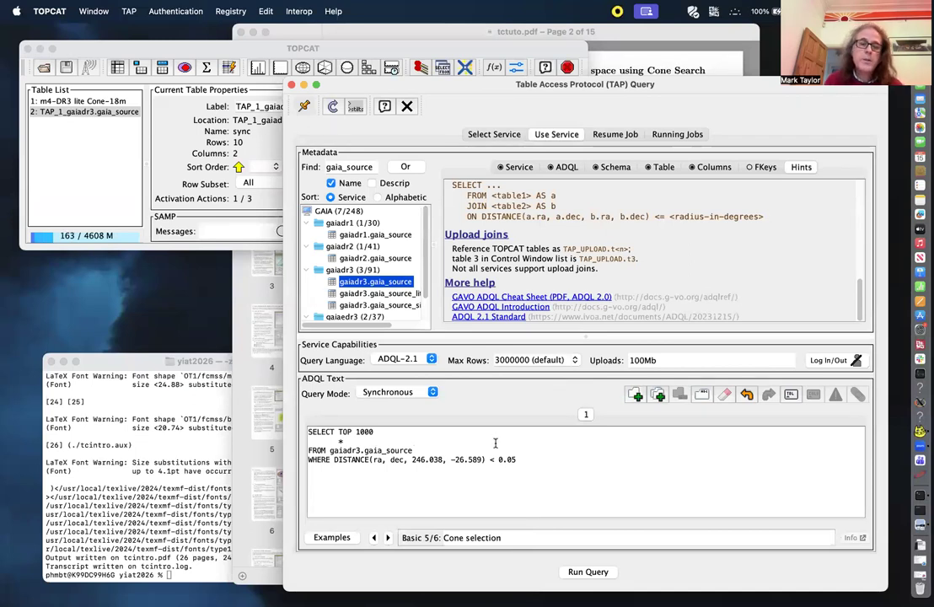
Load the service-provided "Cone search sorted by angular separation" example and advance to "Selection of rectangular sky region + 2MASS pre-computed cross-match".
{"action": "left_click", "coordinate": [334, 537]}
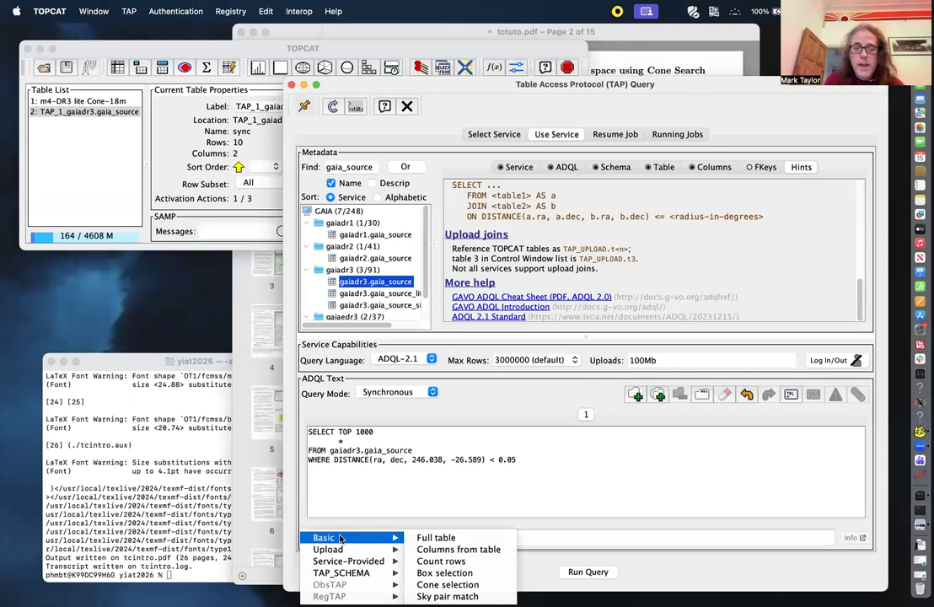
{"action": "mouse_move", "coordinate": [340, 560]}
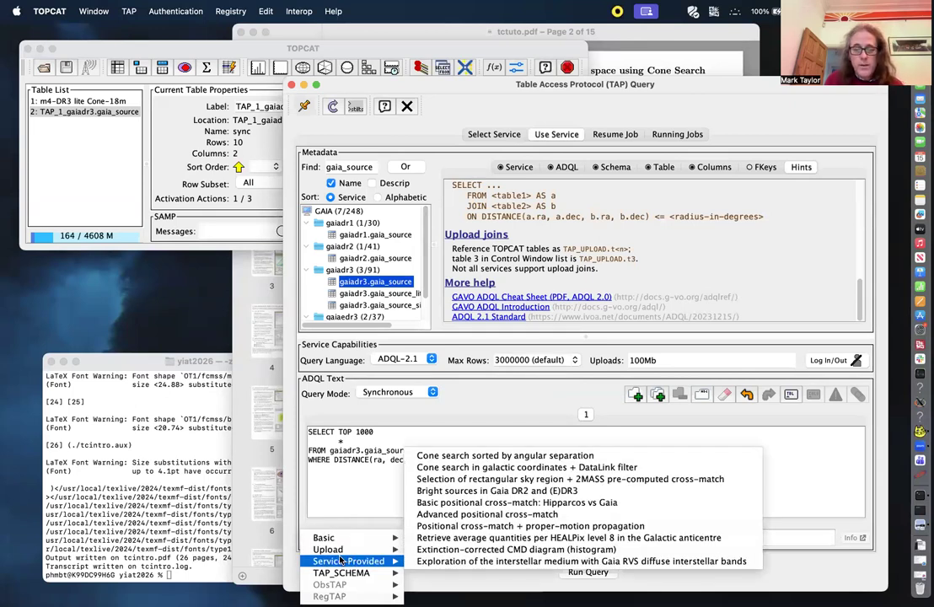
{"action": "mouse_move", "coordinate": [340, 538]}
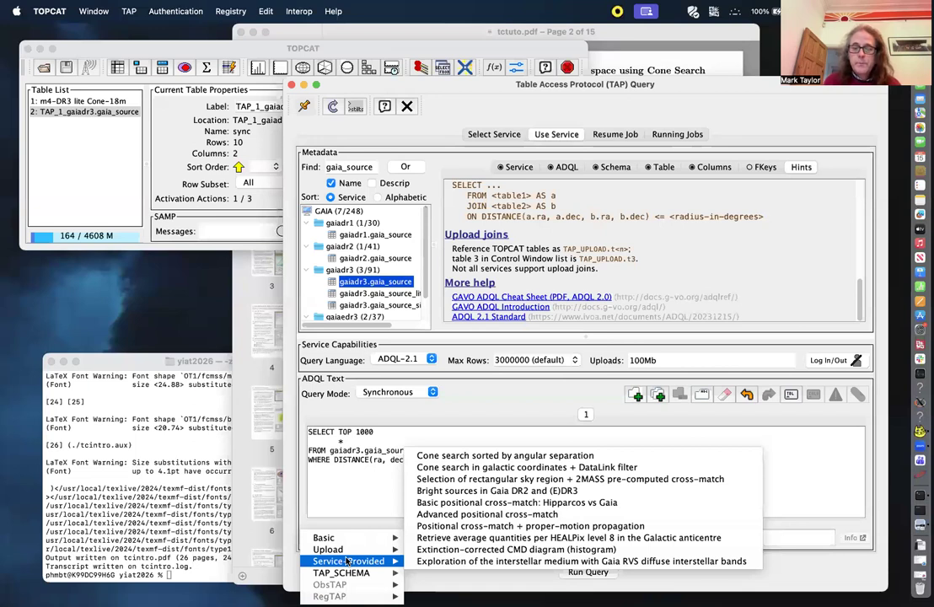
{"action": "left_click", "coordinate": [470, 457]}
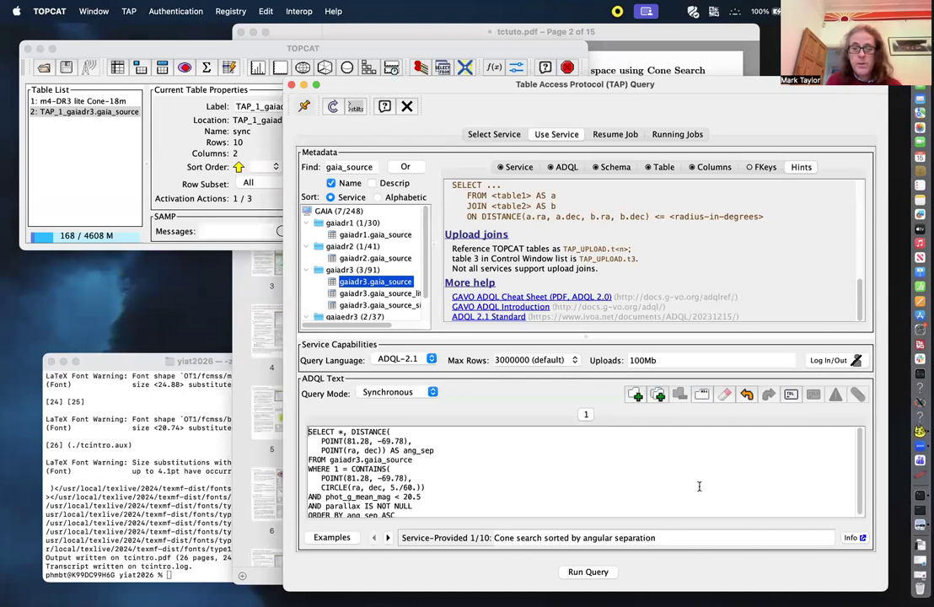
{"action": "left_click", "coordinate": [388, 537]}
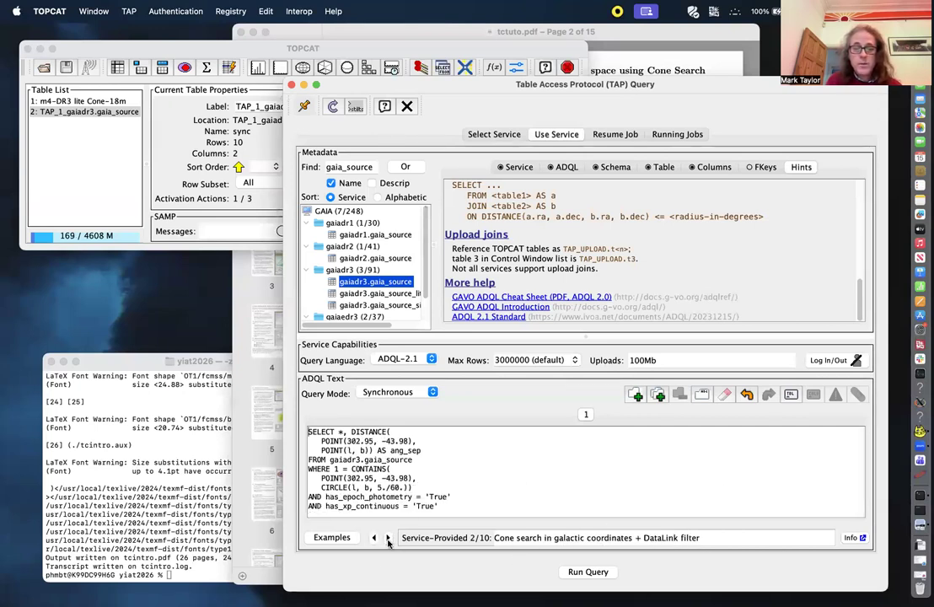
{"action": "left_click", "coordinate": [388, 538]}
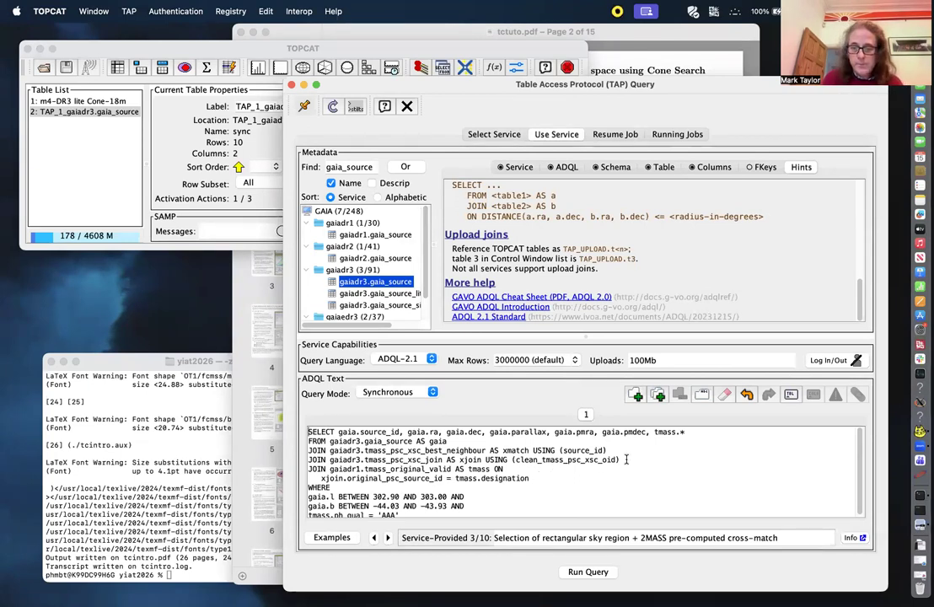
Add a second, empty query tab and load the built-in Messier example table.
{"action": "left_click", "coordinate": [635, 395]}
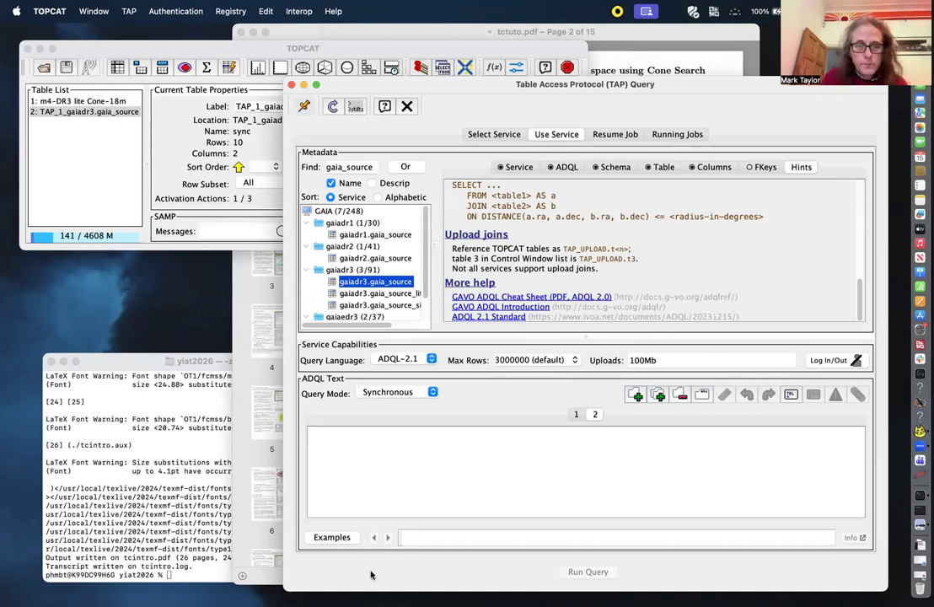
{"action": "left_click", "coordinate": [90, 101]}
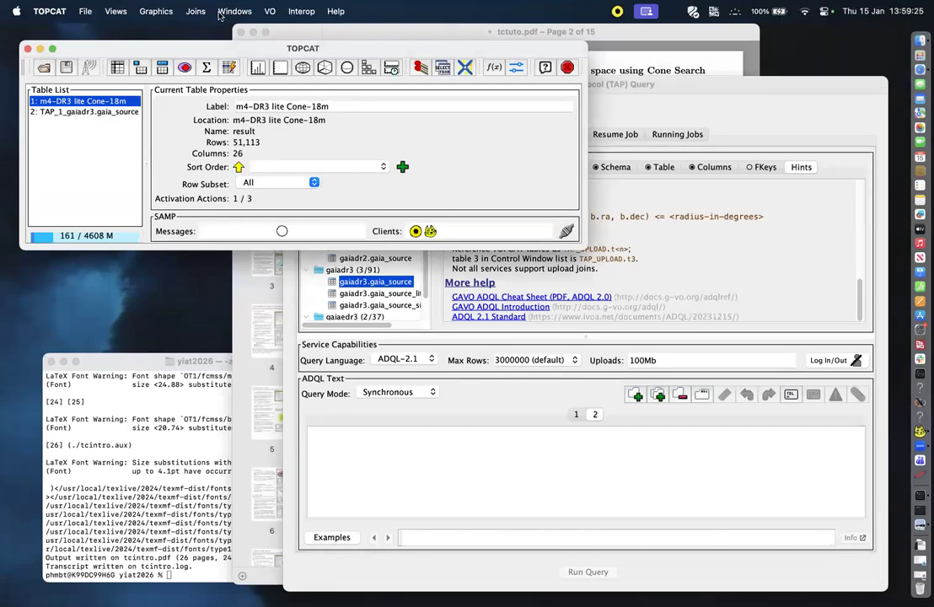
{"action": "left_click", "coordinate": [84, 11]}
{"action": "left_click", "coordinate": [98, 35]}
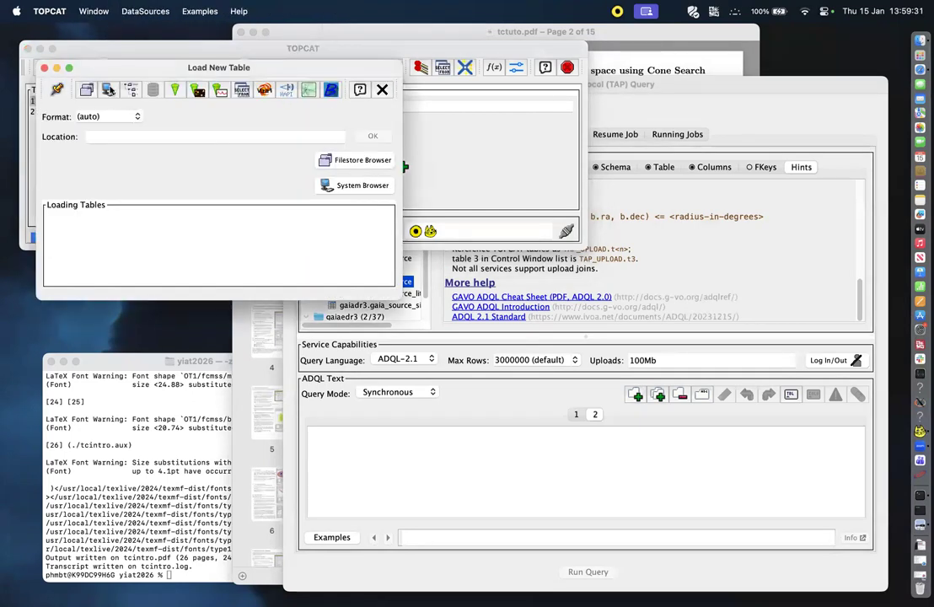
{"action": "left_click", "coordinate": [210, 11]}
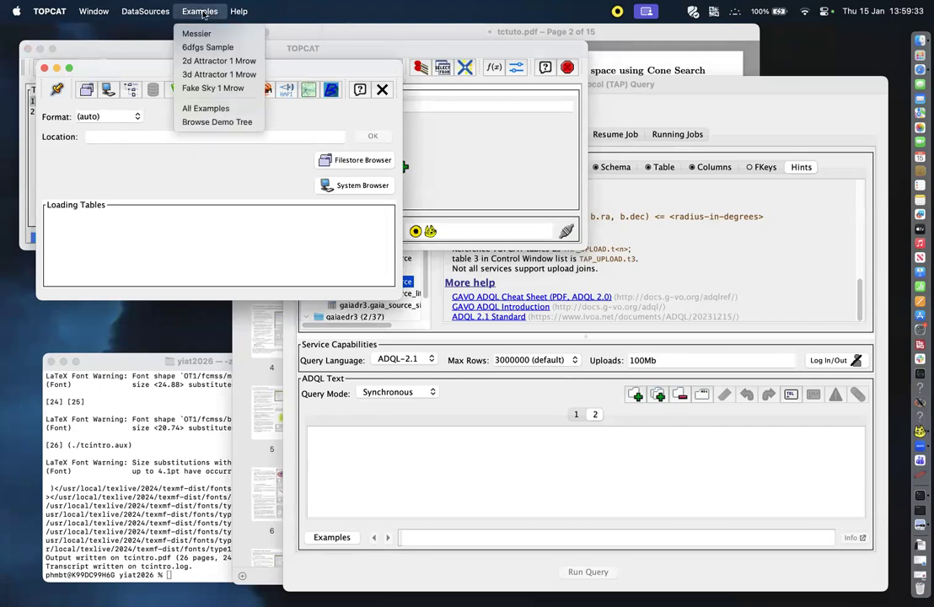
{"action": "left_click", "coordinate": [204, 34]}
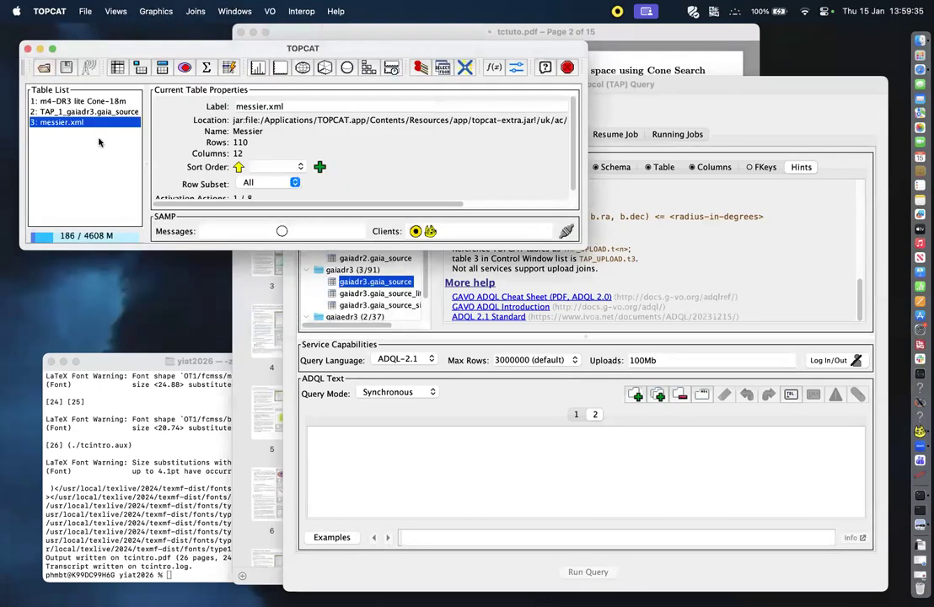
Browse the data rows of the messier.xml table.
{"action": "left_click", "coordinate": [117, 67]}
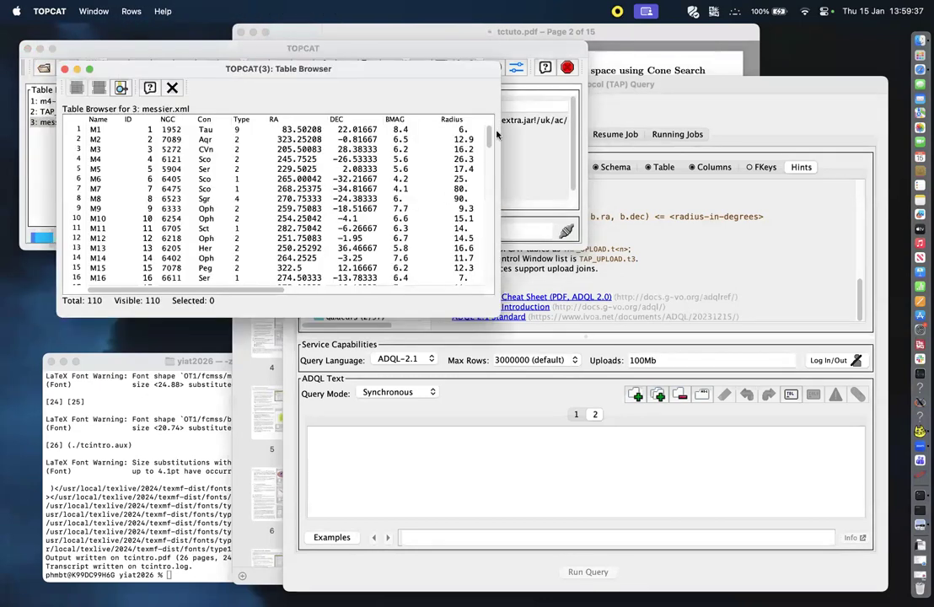
{"action": "scroll", "coordinate": [473, 149], "scroll_direction": "down", "scroll_amount": 15}
{"action": "scroll", "coordinate": [473, 149], "scroll_direction": "up", "scroll_amount": 15}
{"action": "left_click", "coordinate": [172, 88]}
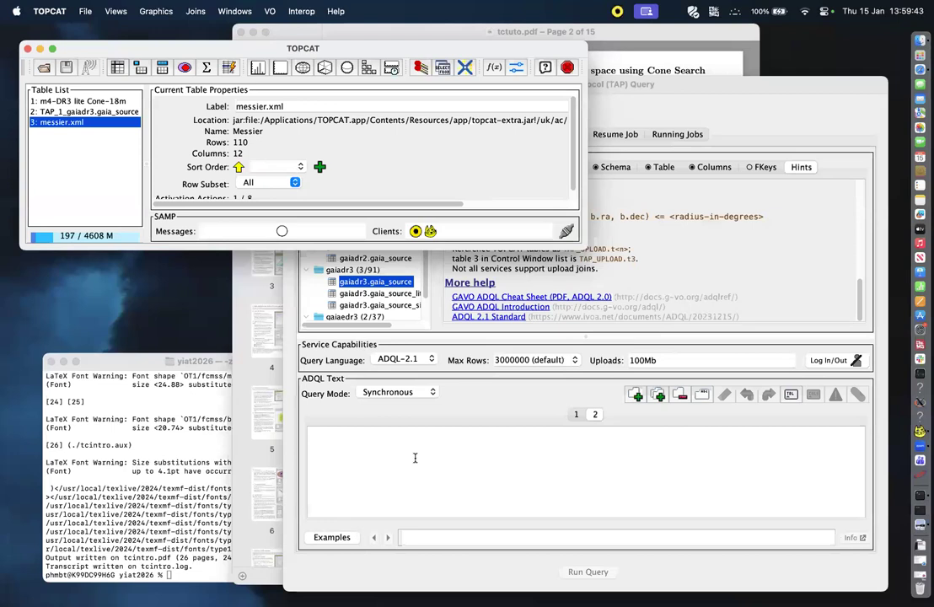
Insert the "Trivial Upload" example query for TAP_UPLOAD.t3 into the second query tab and change its row limit to TOP 10.
{"action": "left_click", "coordinate": [353, 537]}
{"action": "left_click", "coordinate": [352, 538]}
{"action": "mouse_move", "coordinate": [337, 549]}
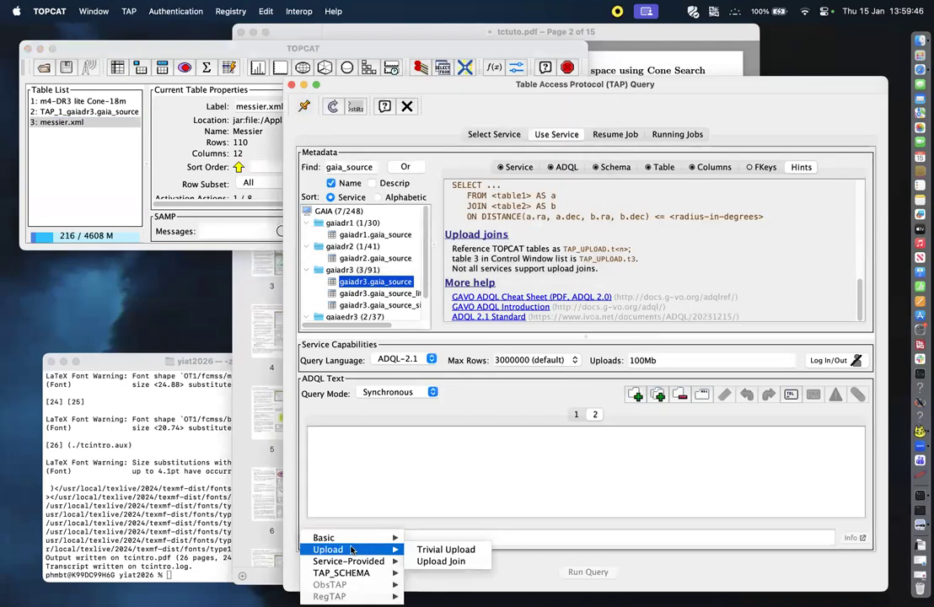
{"action": "left_click", "coordinate": [434, 549]}
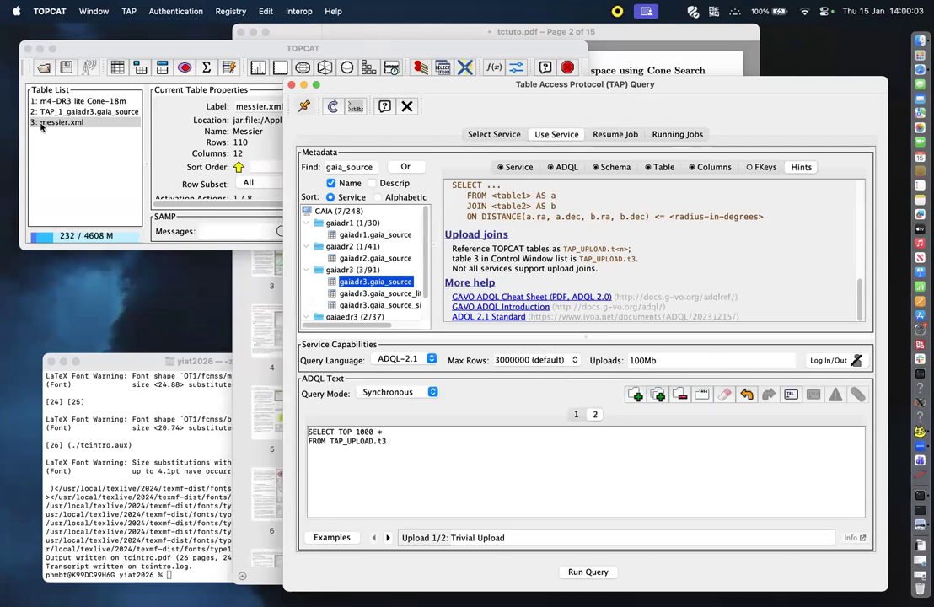
{"action": "left_click", "coordinate": [373, 432]}
{"action": "key", "text": "BackSpace"}
{"action": "key", "text": "BackSpace"}
{"action": "key", "text": "BackSpace"}
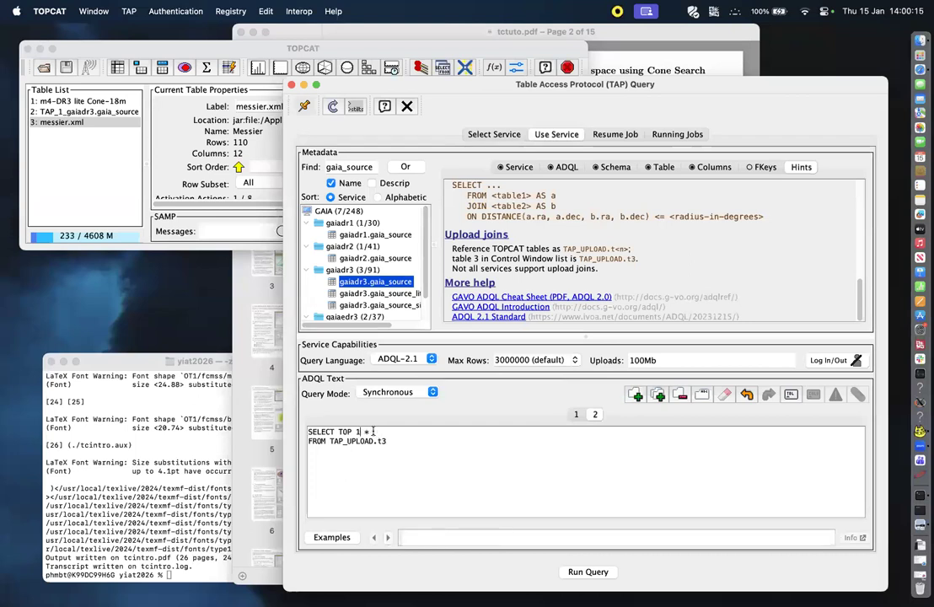
{"action": "type", "text": "0"}
Run the TAP_UPLOAD.t3 query and browse the rows of the returned table.
{"action": "left_click", "coordinate": [578, 572]}
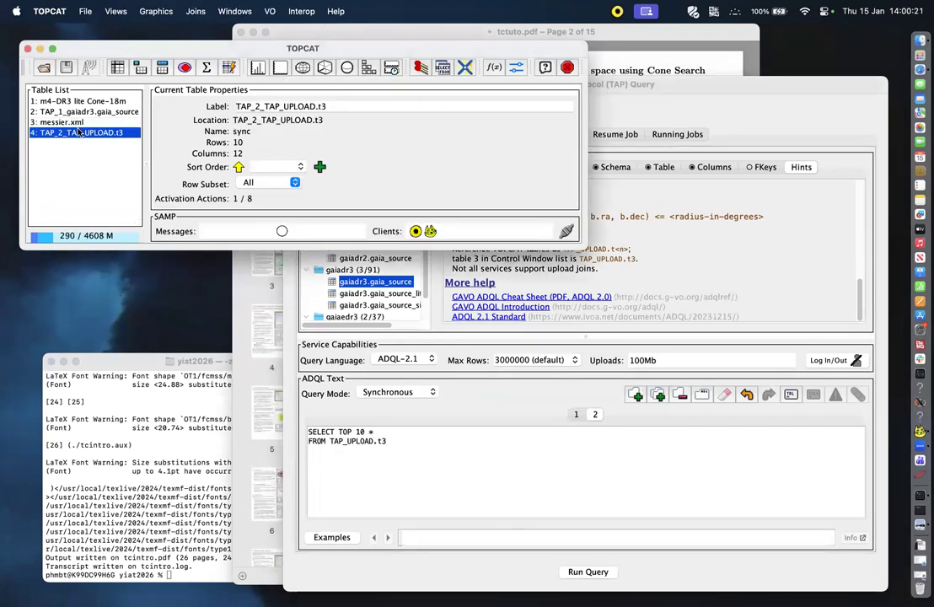
{"action": "left_click", "coordinate": [116, 66]}
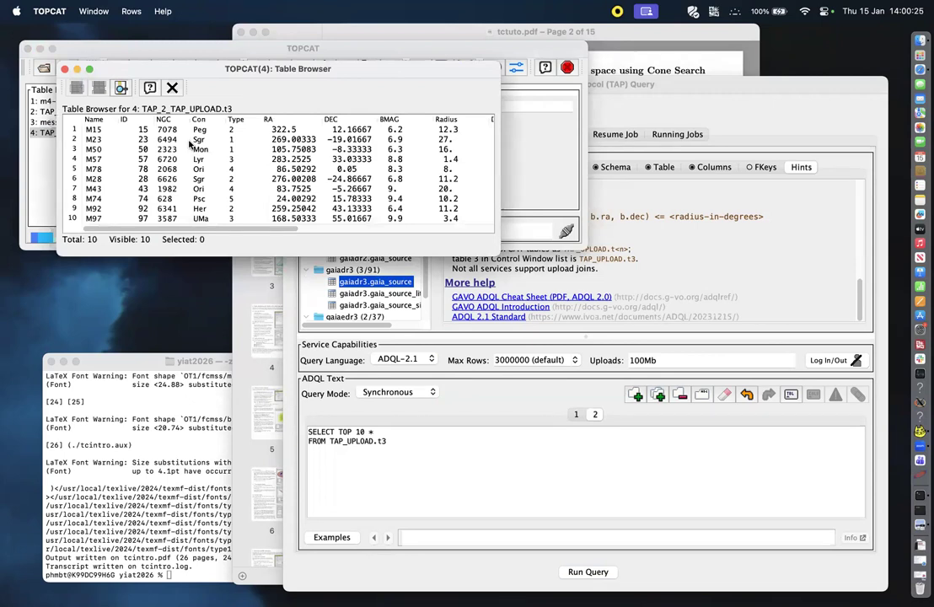
{"action": "left_click", "coordinate": [172, 87]}
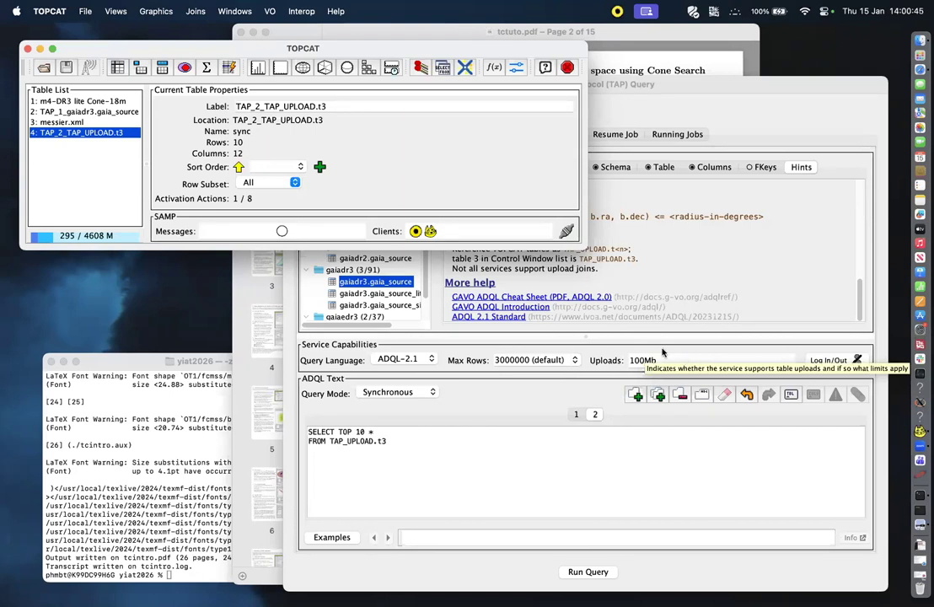
Add a third query tab and fill it with the gaiadr3.gaia_source astrometry query copied from section 2.3 of tctuto.pdf.
{"action": "left_click", "coordinate": [714, 246]}
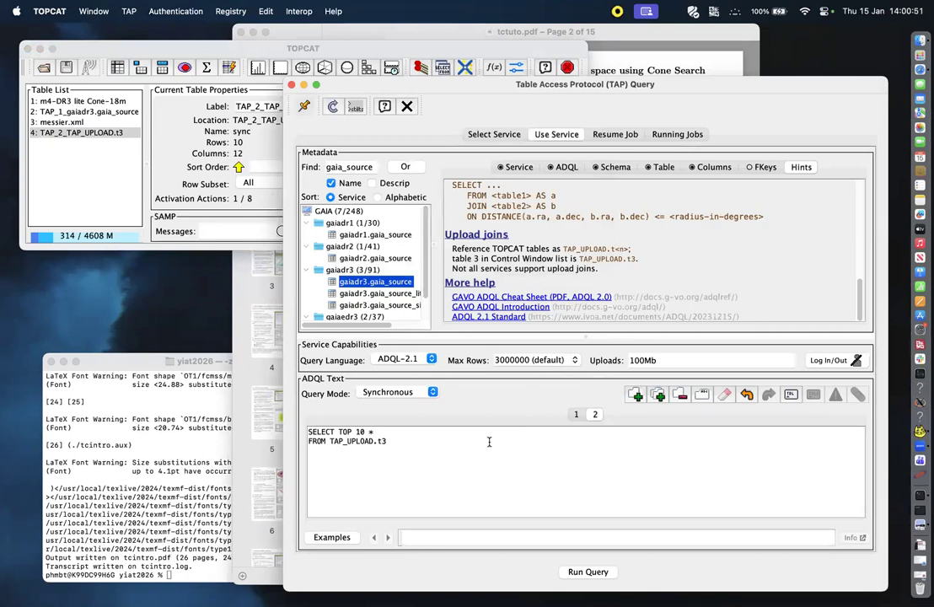
{"action": "left_click", "coordinate": [636, 396]}
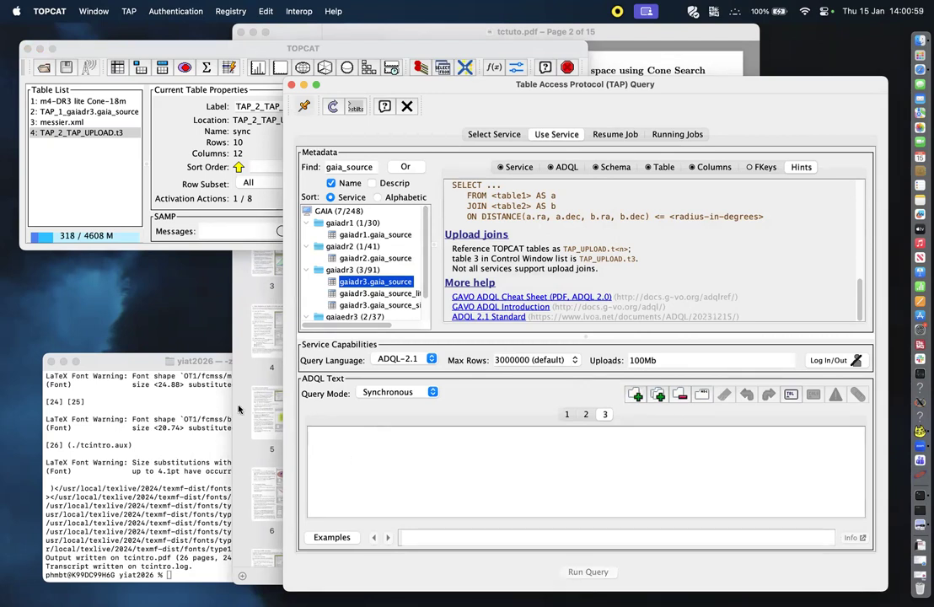
{"action": "left_click", "coordinate": [246, 282]}
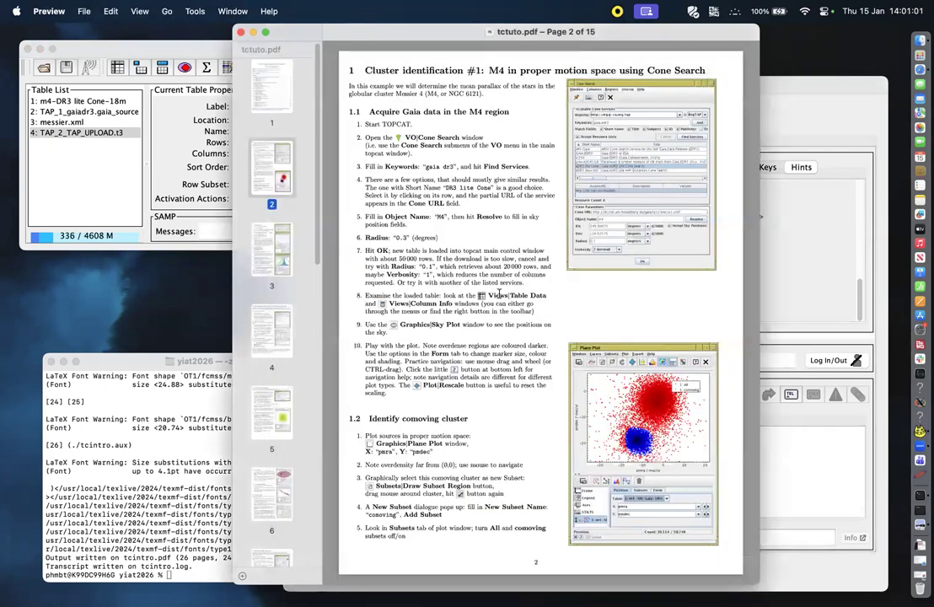
{"action": "scroll", "coordinate": [499, 293], "scroll_direction": "down", "scroll_amount": 3}
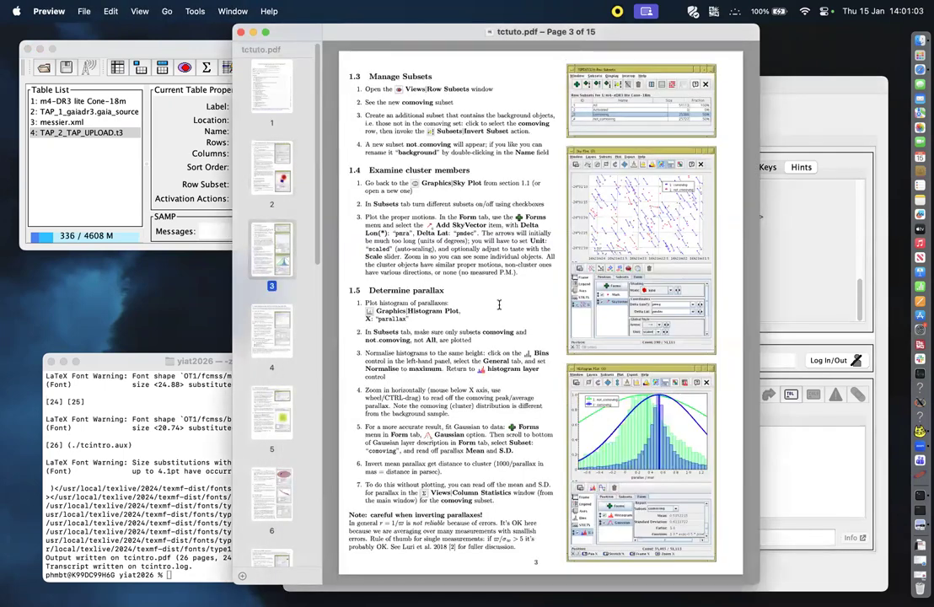
{"action": "scroll", "coordinate": [499, 303], "scroll_direction": "down", "scroll_amount": 3}
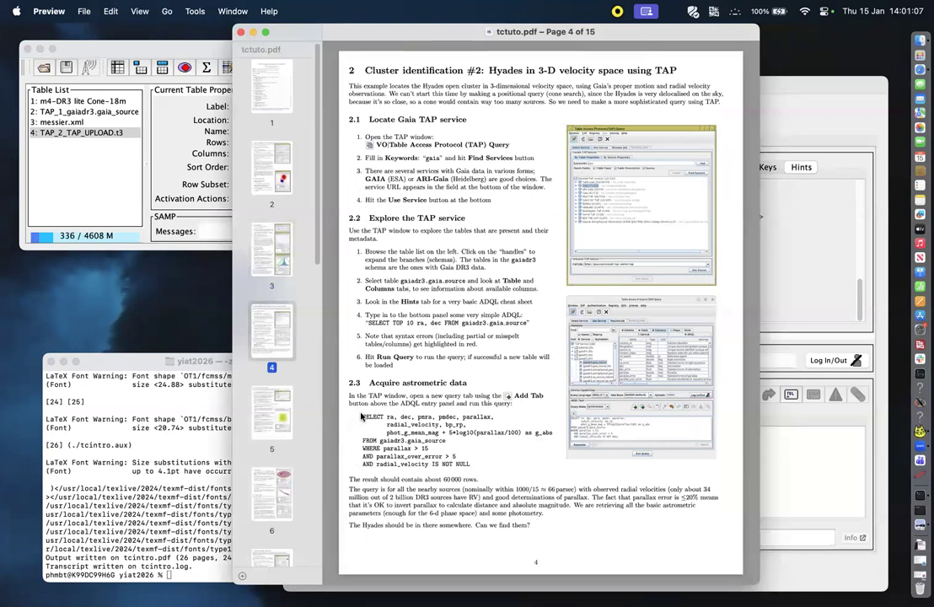
{"action": "left_click_drag", "start_coordinate": [361, 417], "coordinate": [473, 470]}
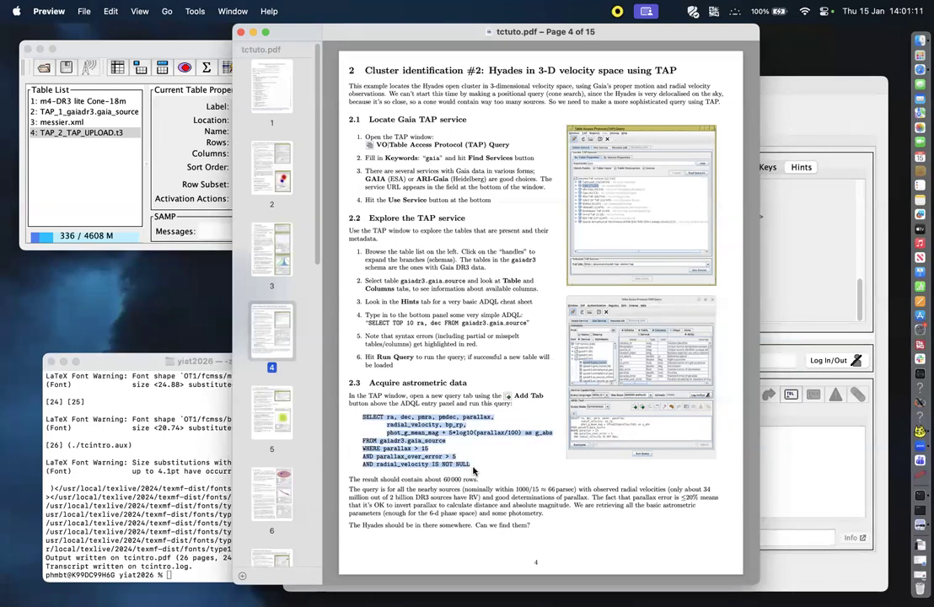
{"action": "key", "text": "super+c"}
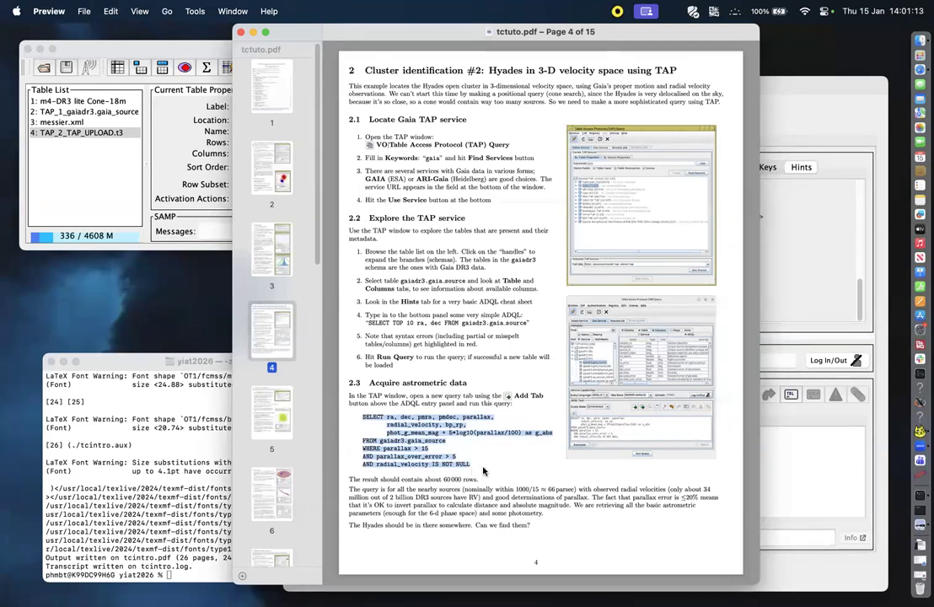
{"action": "left_click", "coordinate": [812, 462]}
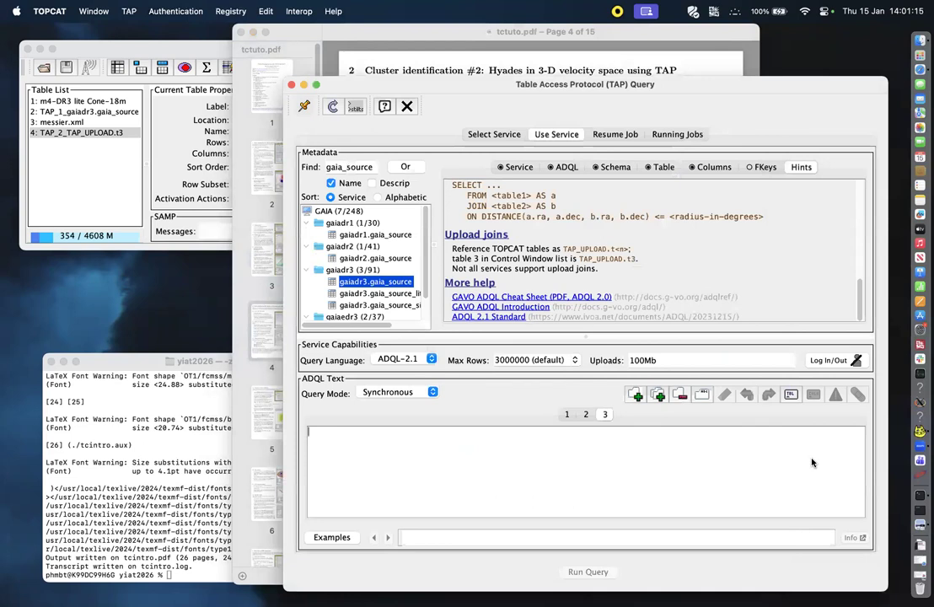
{"action": "key", "text": "super+v"}
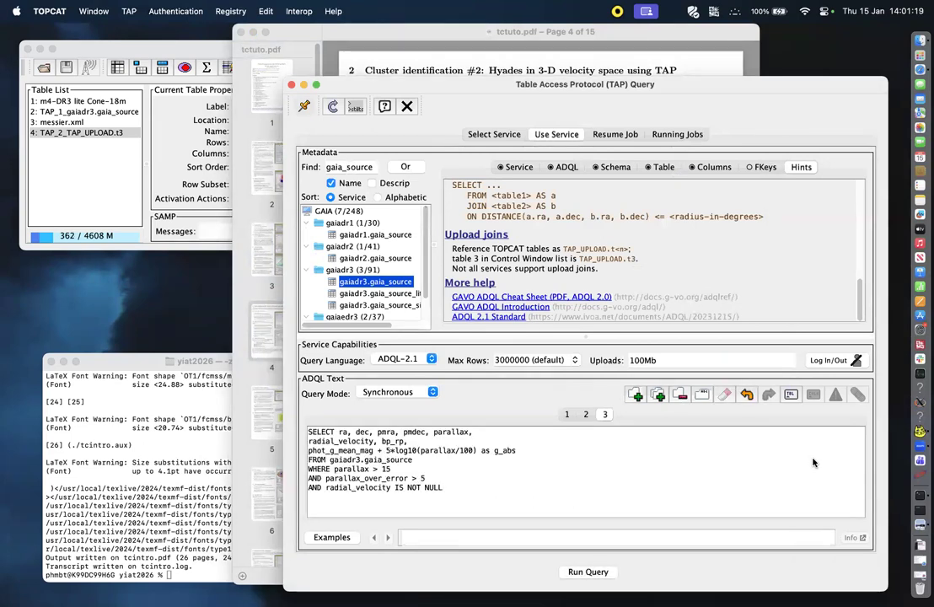
Shorten "parallax," to "paralla" in the SELECT line, read the ADQL parse error, and restore the column name with its comma.
{"action": "left_click", "coordinate": [477, 435]}
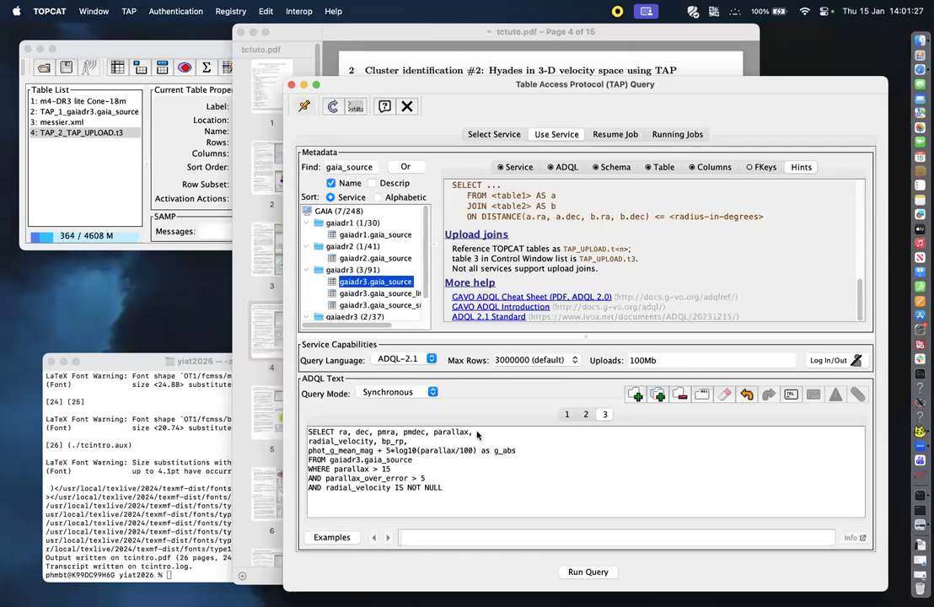
{"action": "key", "text": "BackSpace"}
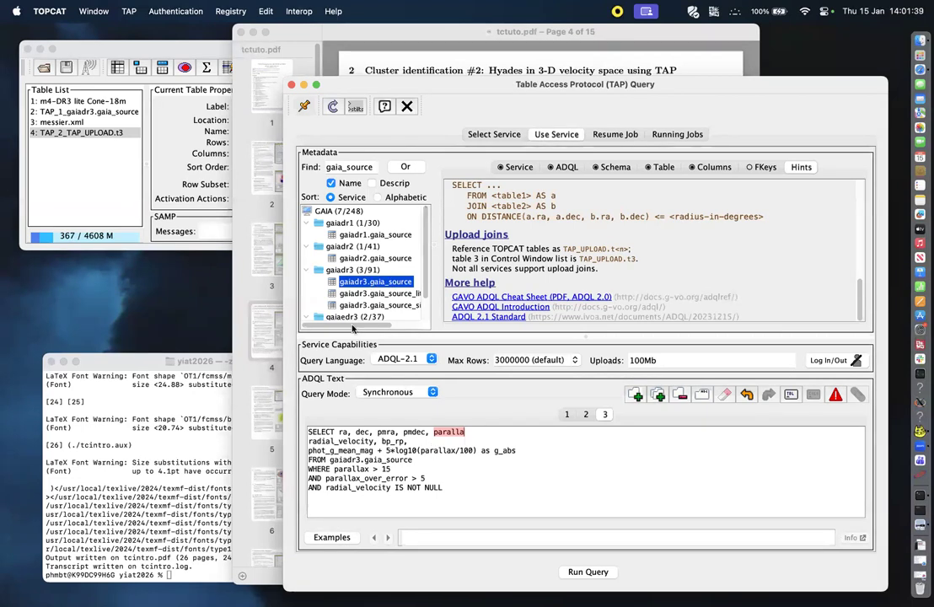
{"action": "left_click", "coordinate": [834, 396]}
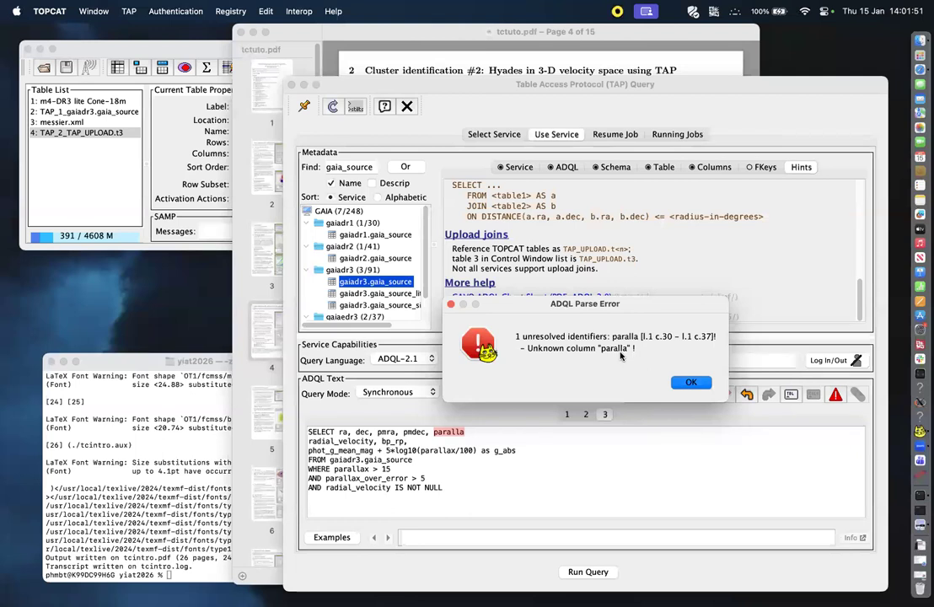
{"action": "key", "text": "Return"}
{"action": "left_click", "coordinate": [481, 432]}
{"action": "type", "text": "x,"}
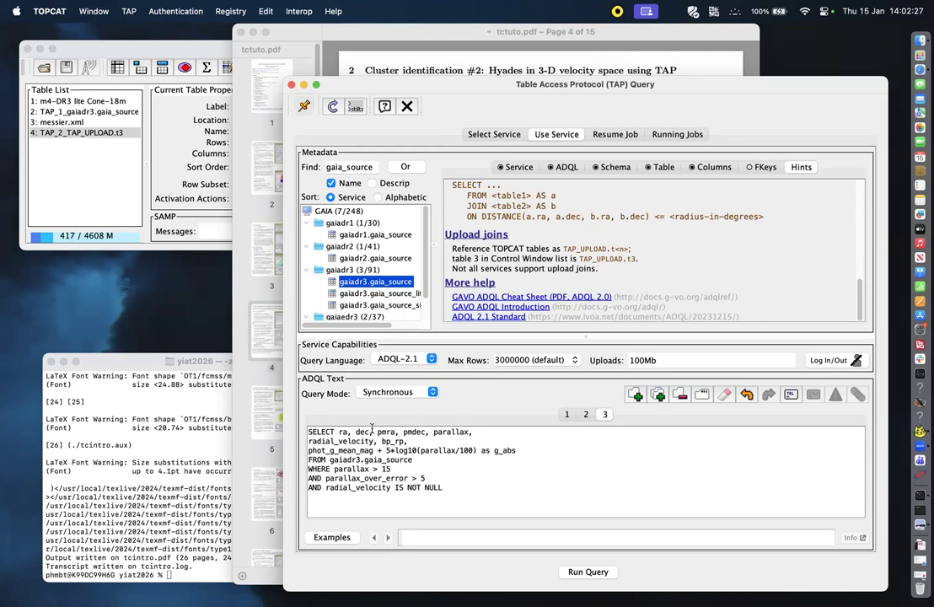
Join the radial_velocity, bp_rp line onto the SELECT line and run the query for stars with parallax > 15.
{"action": "left_click", "coordinate": [309, 440]}
{"action": "key", "text": "BackSpace"}
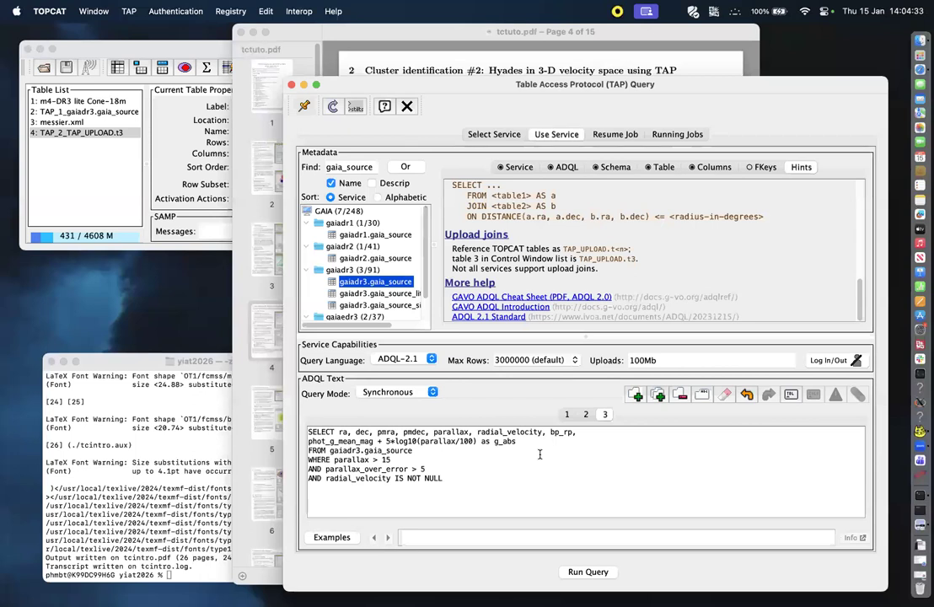
{"action": "left_click", "coordinate": [588, 572]}
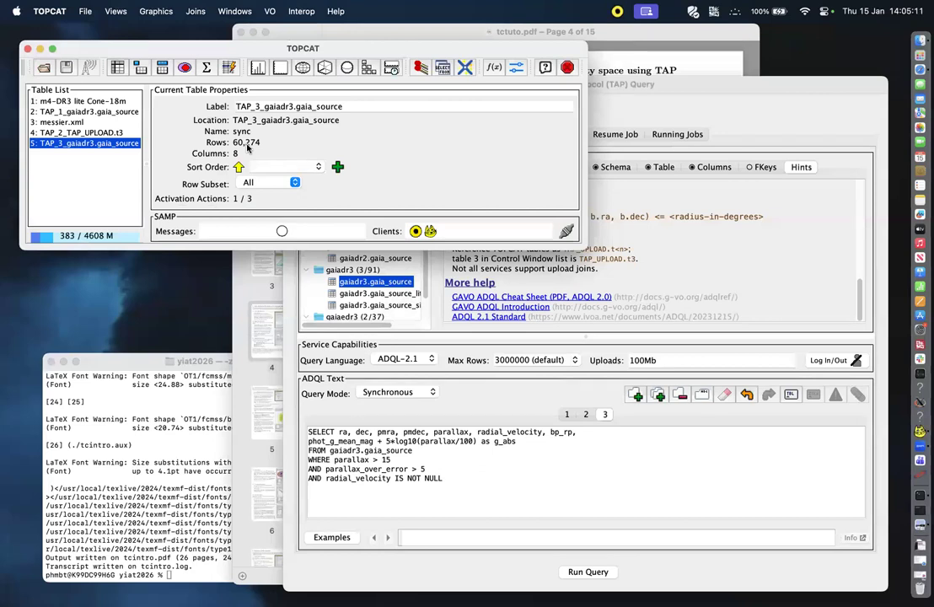
Show the TAP_3_gaiadr3.gaia_source table in a sky plot with the aitoff projection and widen the plot window.
{"action": "left_click", "coordinate": [301, 69]}
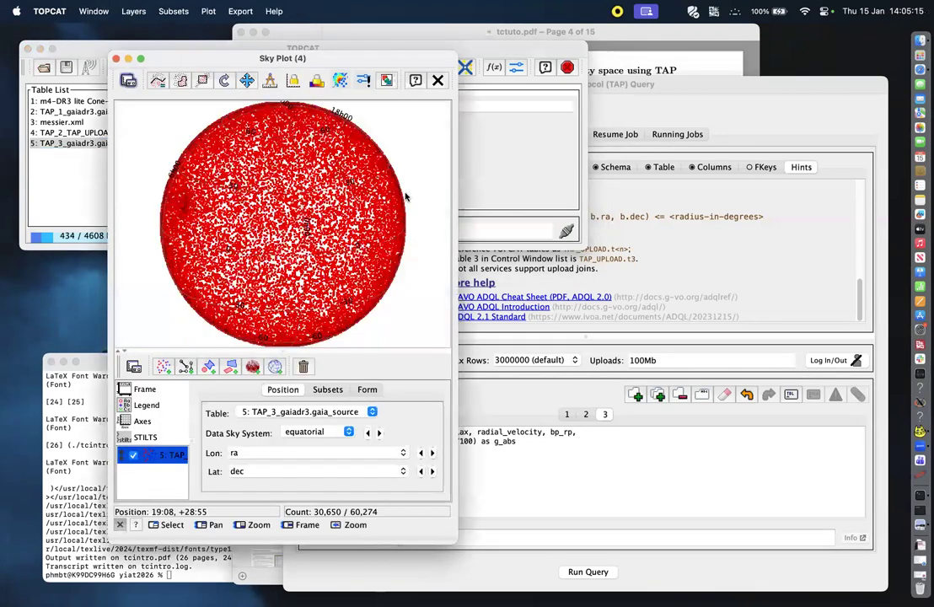
{"action": "left_click_drag", "start_coordinate": [460, 197], "coordinate": [530, 205]}
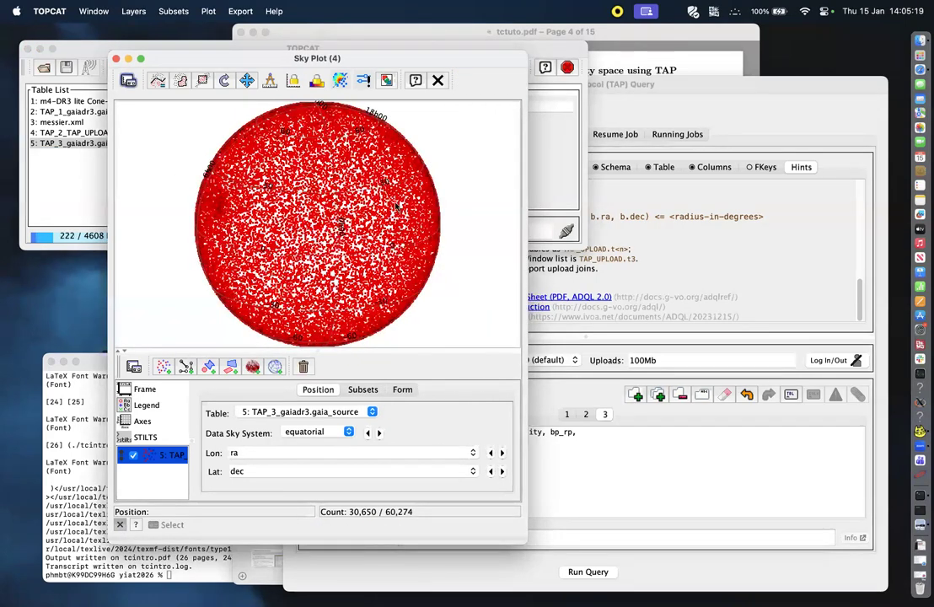
{"action": "left_click_drag", "start_coordinate": [309, 182], "coordinate": [143, 422]}
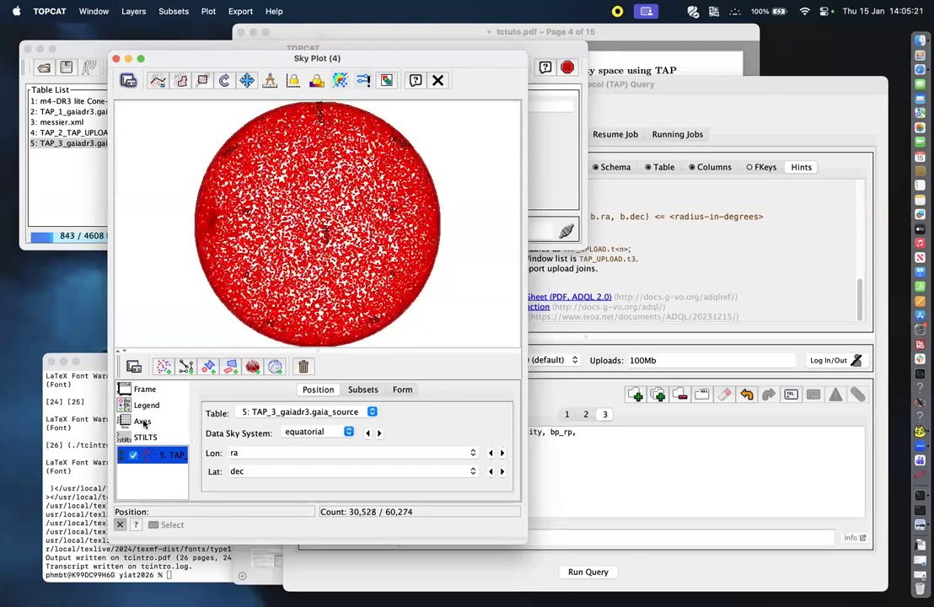
{"action": "left_click", "coordinate": [141, 421]}
{"action": "left_click", "coordinate": [343, 412]}
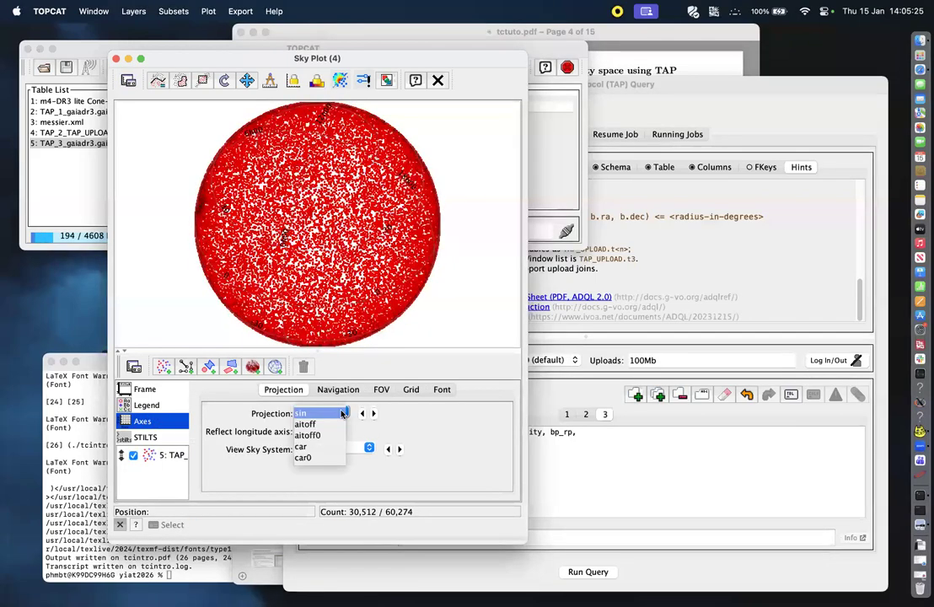
{"action": "left_click", "coordinate": [339, 425]}
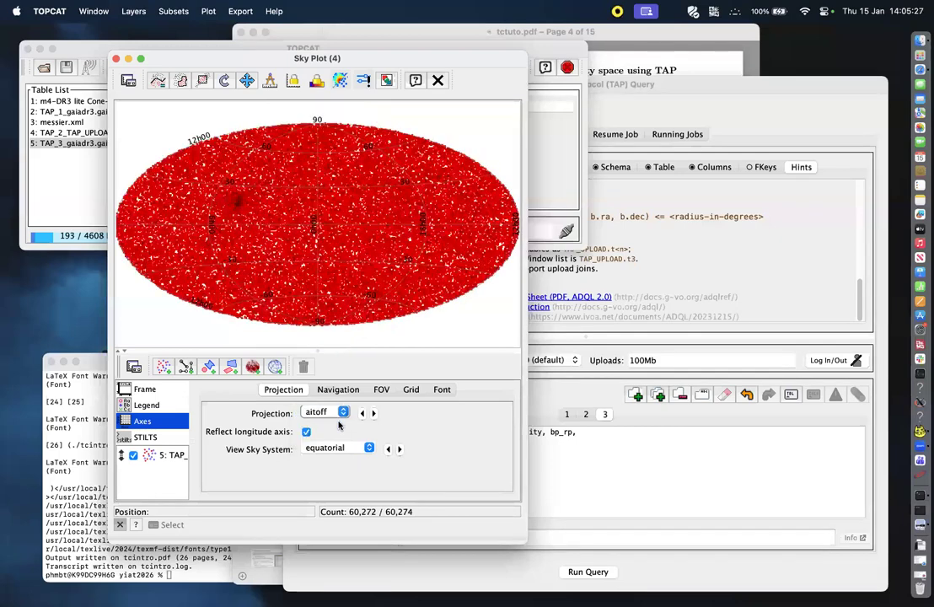
{"action": "left_click_drag", "start_coordinate": [528, 234], "coordinate": [582, 218]}
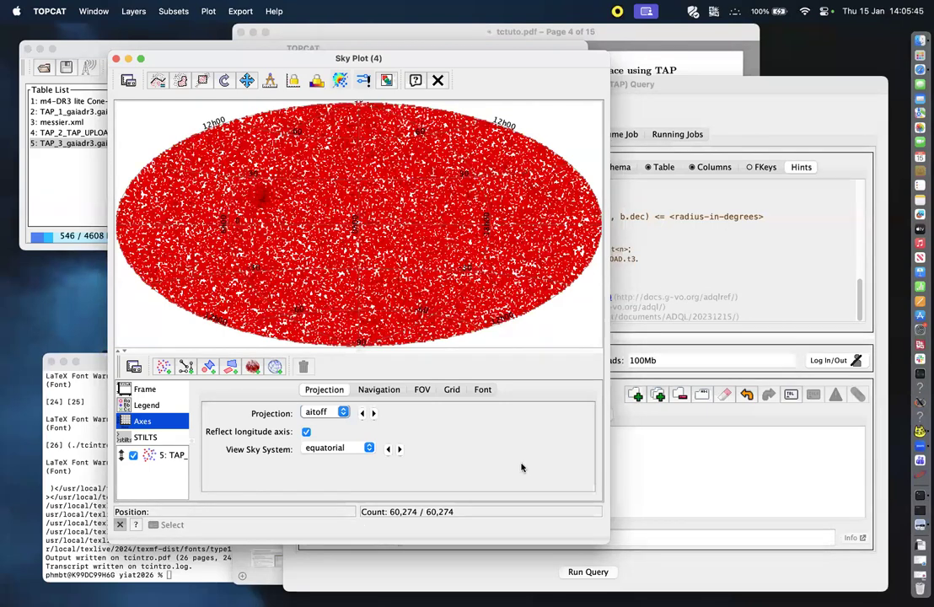
Open a cube plot of the TAP_3_gaiadr3.gaia_source table and enlarge its control area to show the X, Y and Z fields.
{"action": "left_click", "coordinate": [415, 587]}
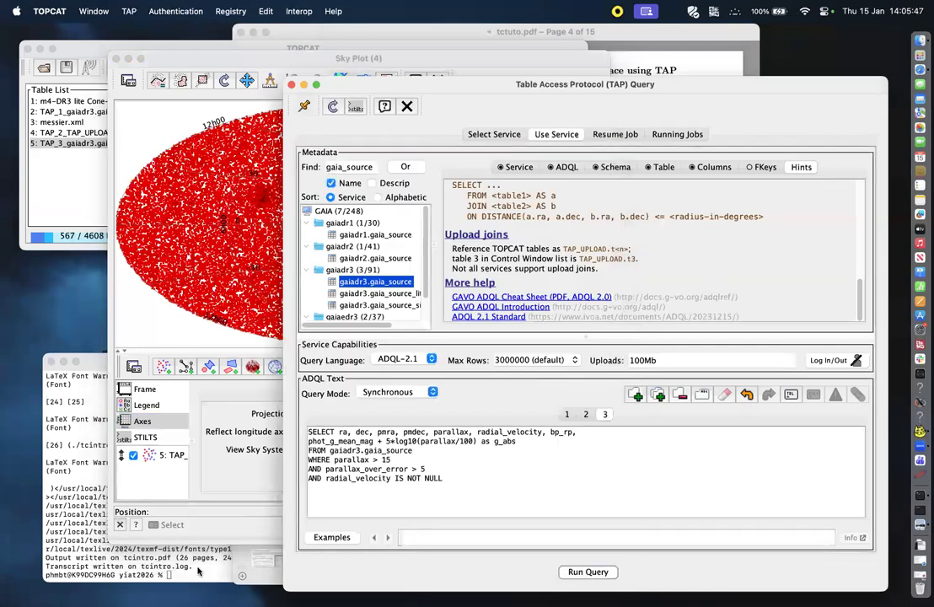
{"action": "left_click", "coordinate": [76, 47]}
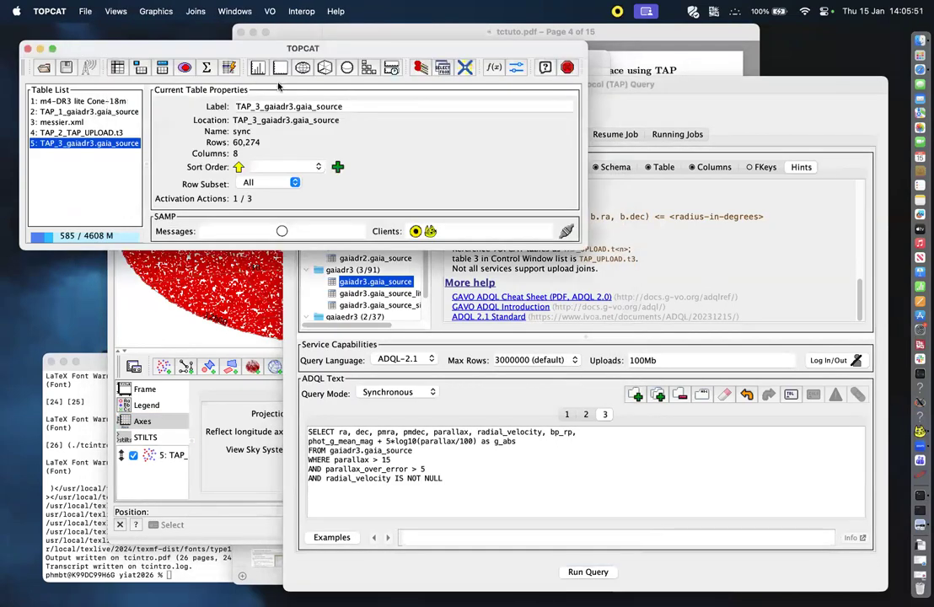
{"action": "left_click", "coordinate": [324, 71]}
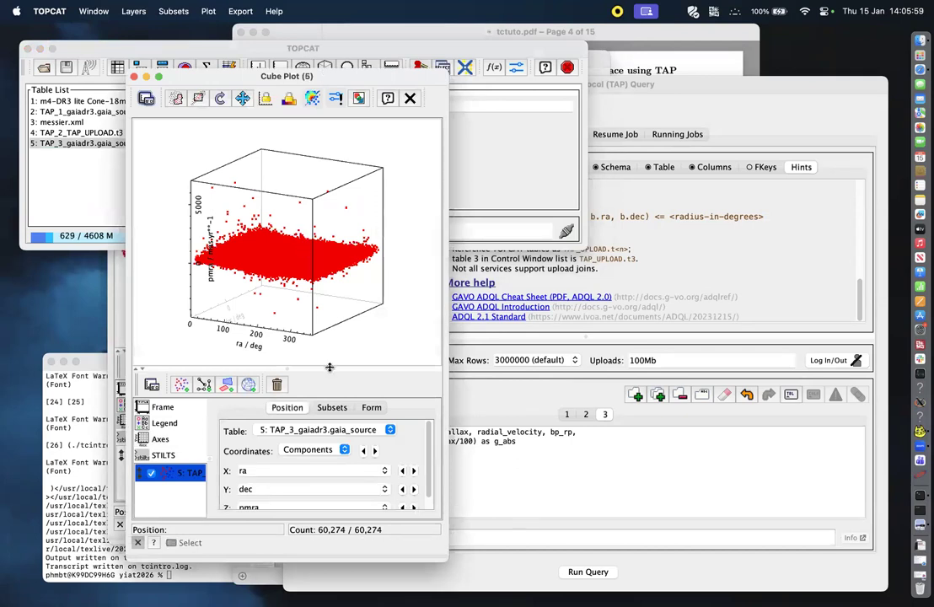
{"action": "left_click_drag", "start_coordinate": [329, 365], "coordinate": [328, 357]}
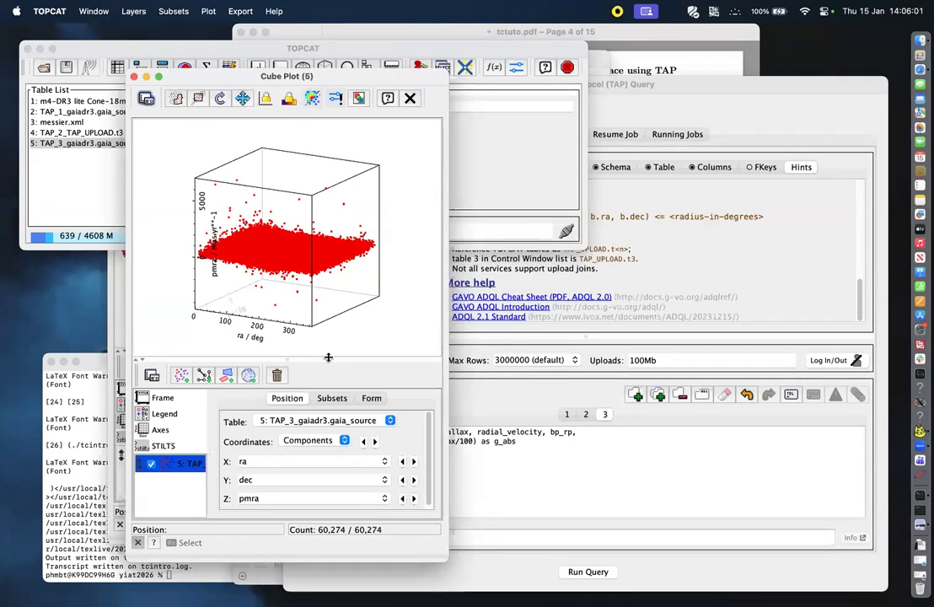
Display the column list of TAP_3_gaiadr3.gaia_source and place it below the table properties.
{"action": "left_click", "coordinate": [495, 135]}
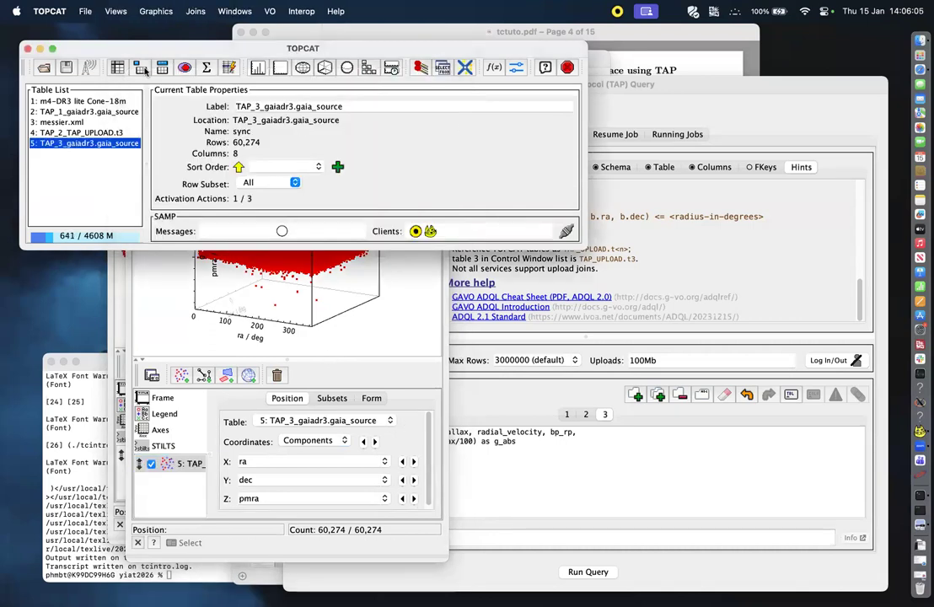
{"action": "left_click", "coordinate": [160, 69]}
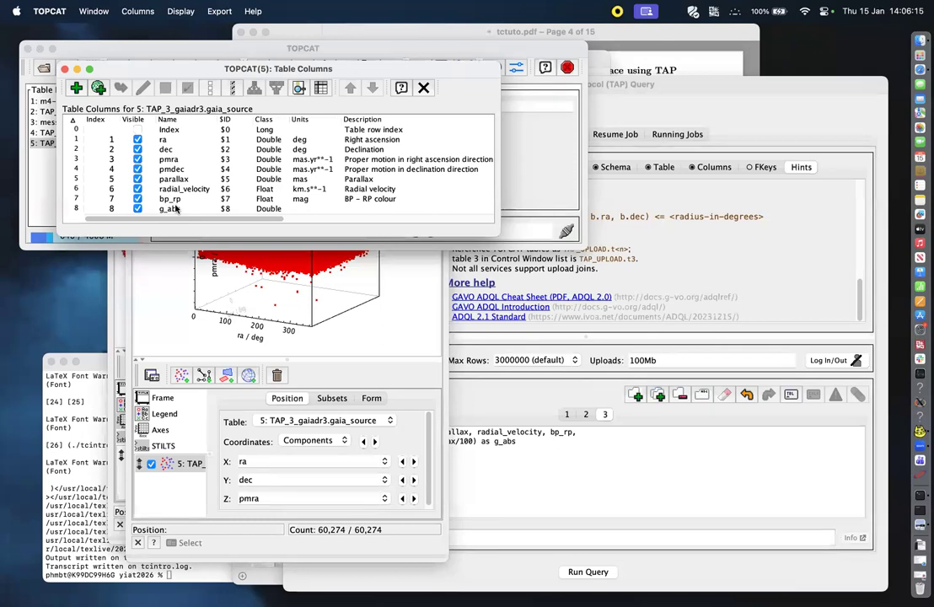
{"action": "left_click_drag", "start_coordinate": [240, 74], "coordinate": [262, 244]}
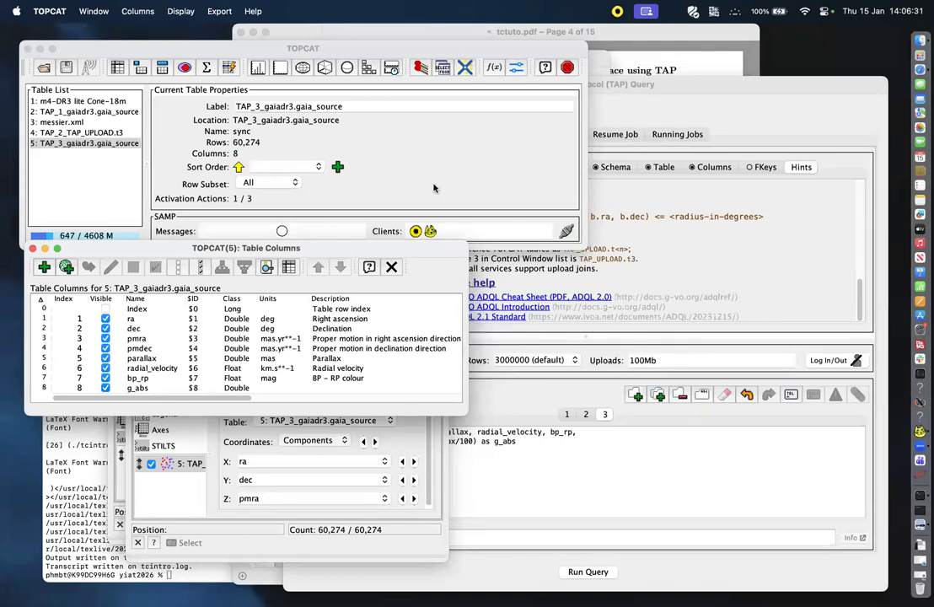
Browse the available expression functions in the Sky and Fluxes classes, and expand the Gaia class to examine its astrometry functions.
{"action": "left_click", "coordinate": [493, 71]}
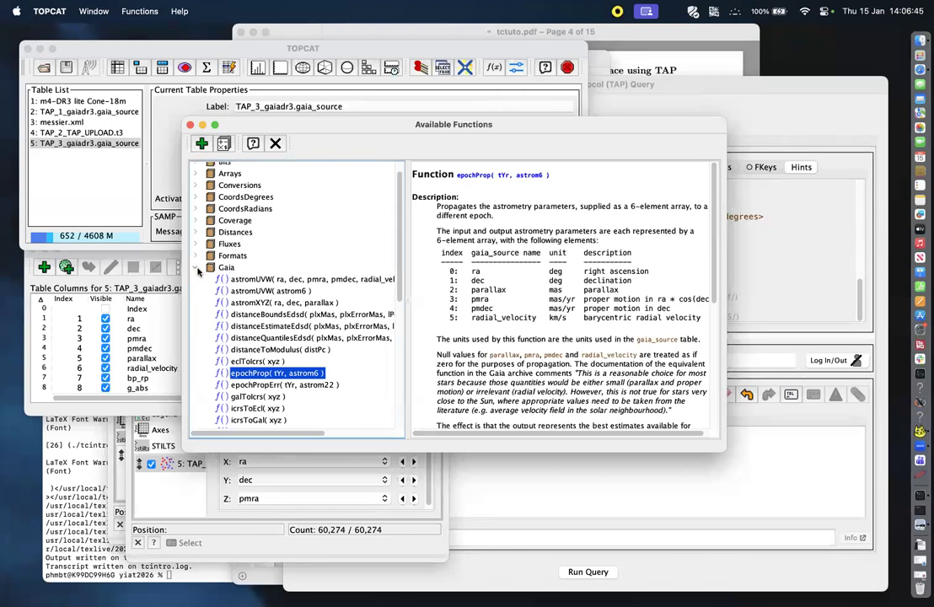
{"action": "double_click", "coordinate": [227, 268]}
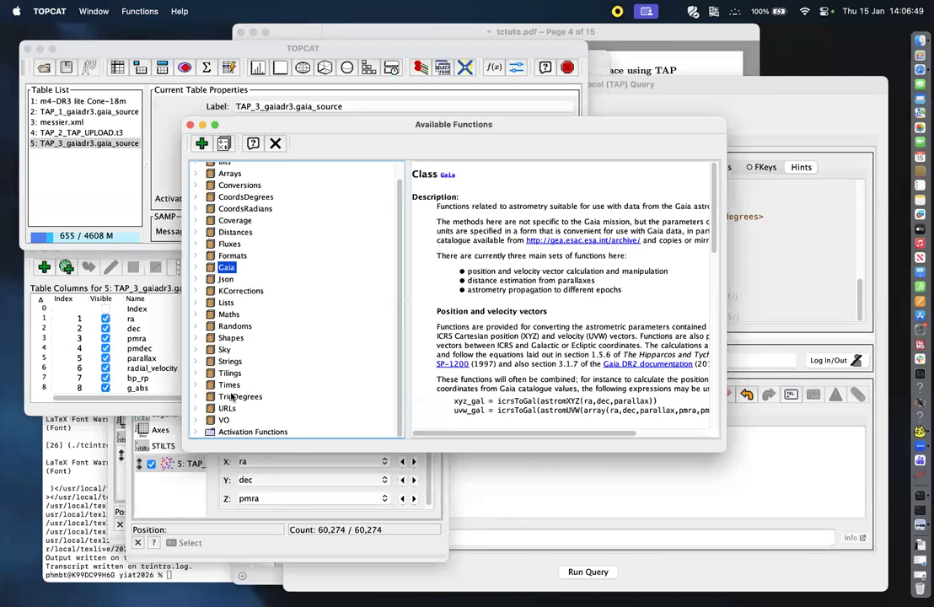
{"action": "left_click", "coordinate": [195, 350]}
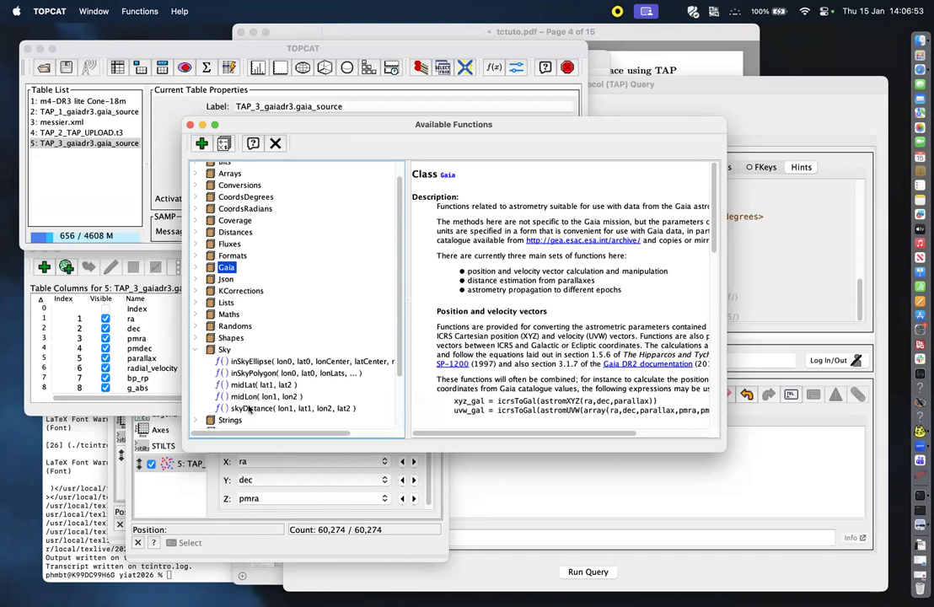
{"action": "left_click", "coordinate": [194, 351]}
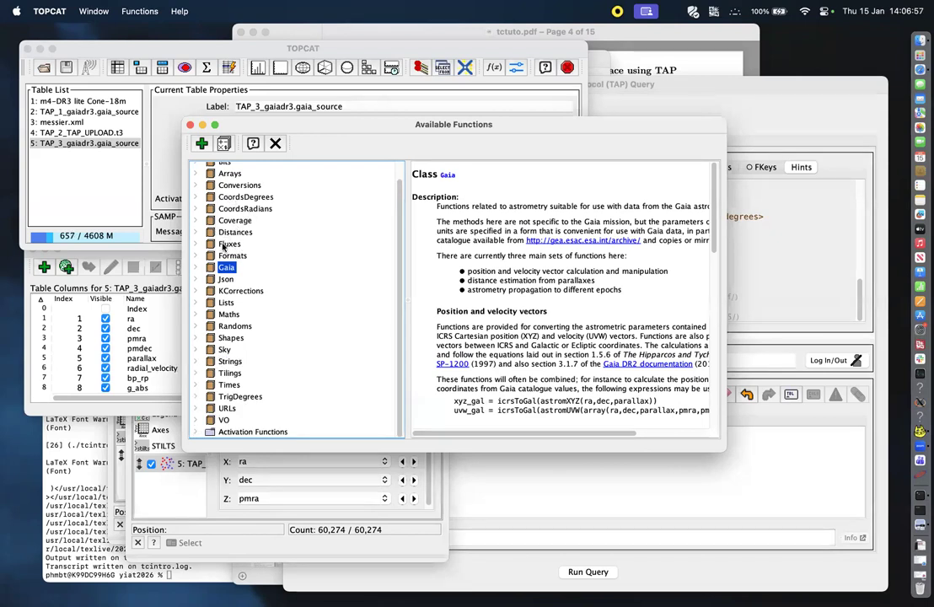
{"action": "left_click", "coordinate": [196, 244]}
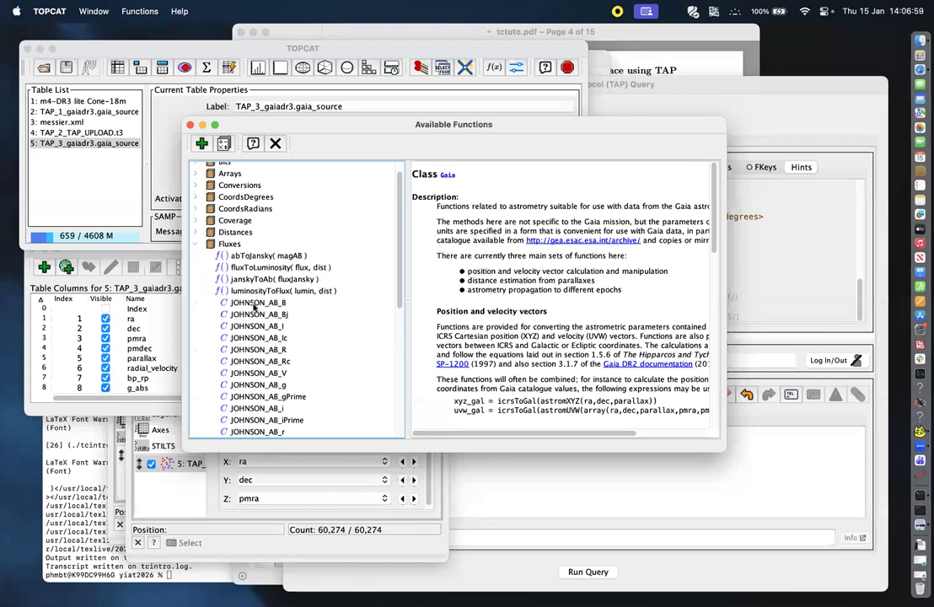
{"action": "left_click", "coordinate": [194, 243]}
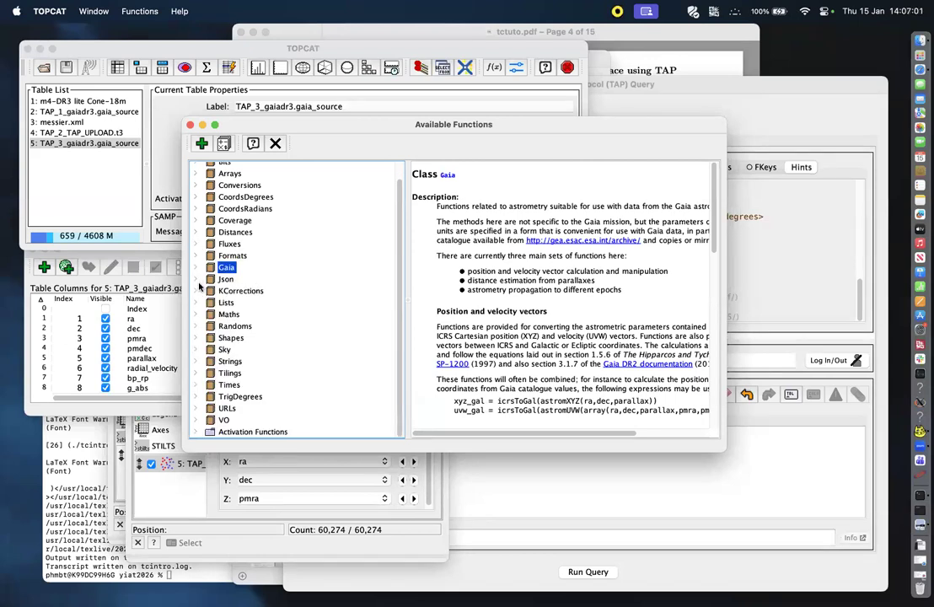
{"action": "left_click", "coordinate": [195, 267]}
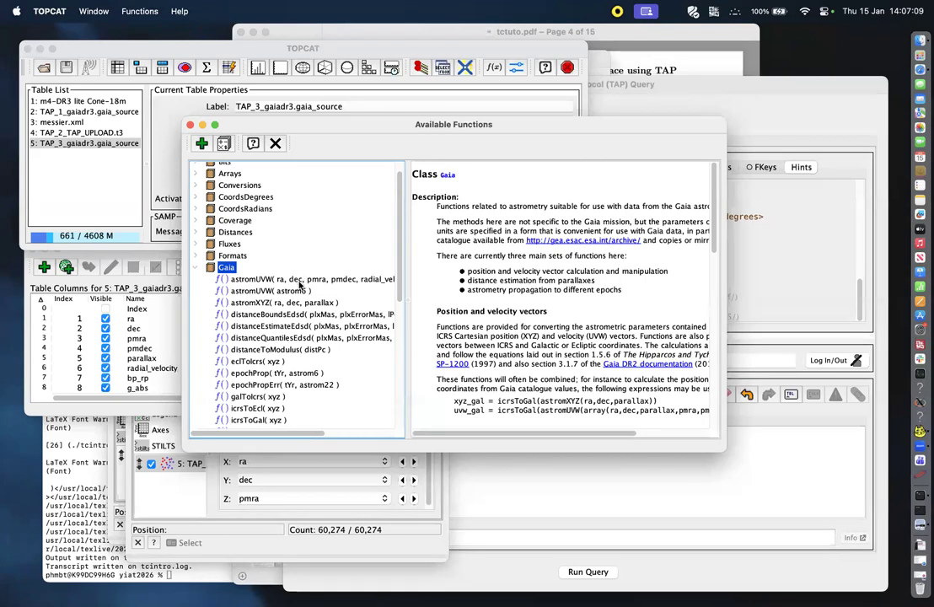
Display the description of the Gaia function astromUVW( astrom6 ) and move the functions window clear of the table column list.
{"action": "left_click", "coordinate": [295, 290]}
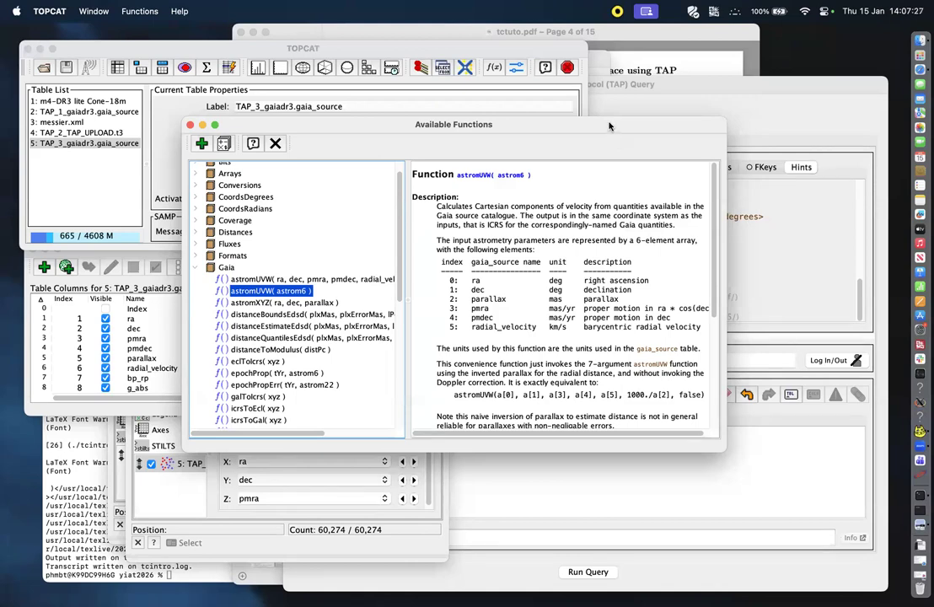
{"action": "left_click_drag", "start_coordinate": [622, 124], "coordinate": [745, 109]}
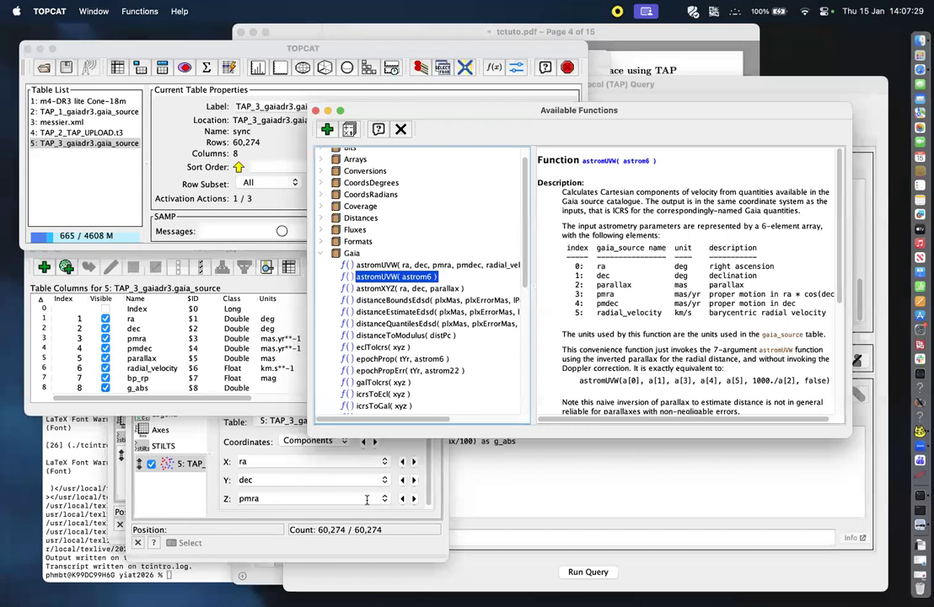
{"action": "left_click", "coordinate": [214, 414]}
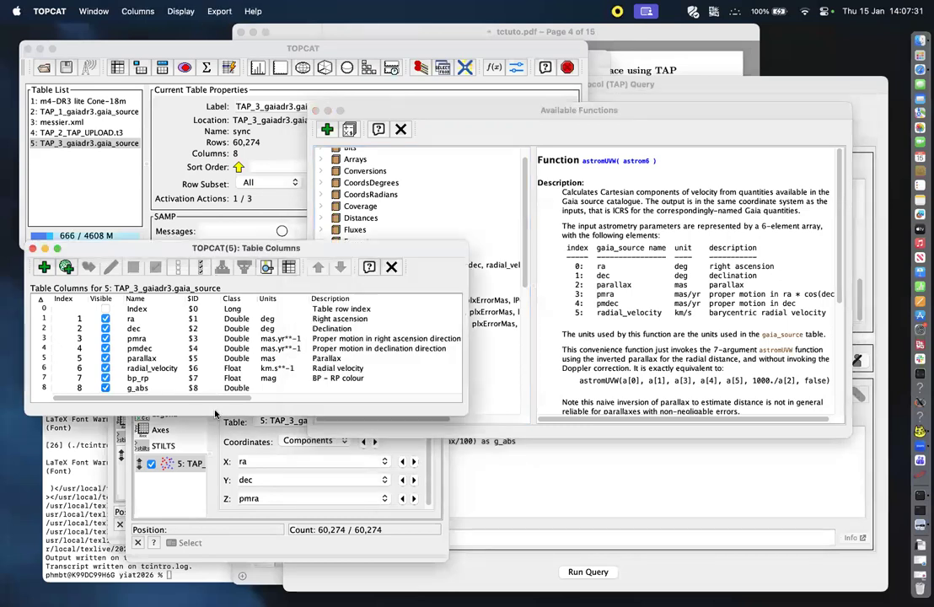
Start a synthetic column named uvw with the expression astromUVW(array(ra,dec,parallax,pmra,pmdec,radial_velocity)).
{"action": "left_click", "coordinate": [43, 267]}
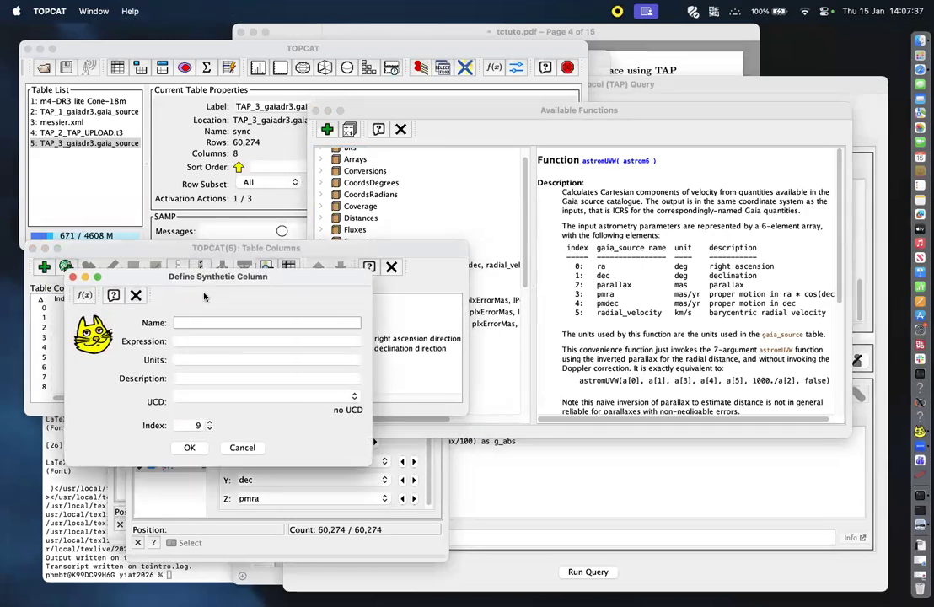
{"action": "left_click_drag", "start_coordinate": [202, 281], "coordinate": [167, 355]}
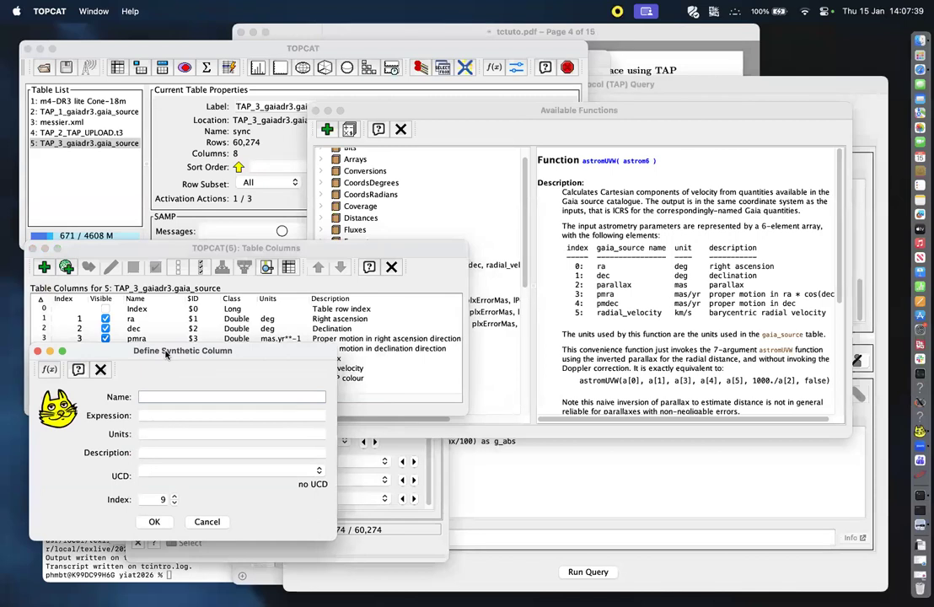
{"action": "type", "text": "uvw"}
{"action": "key", "text": "Tab"}
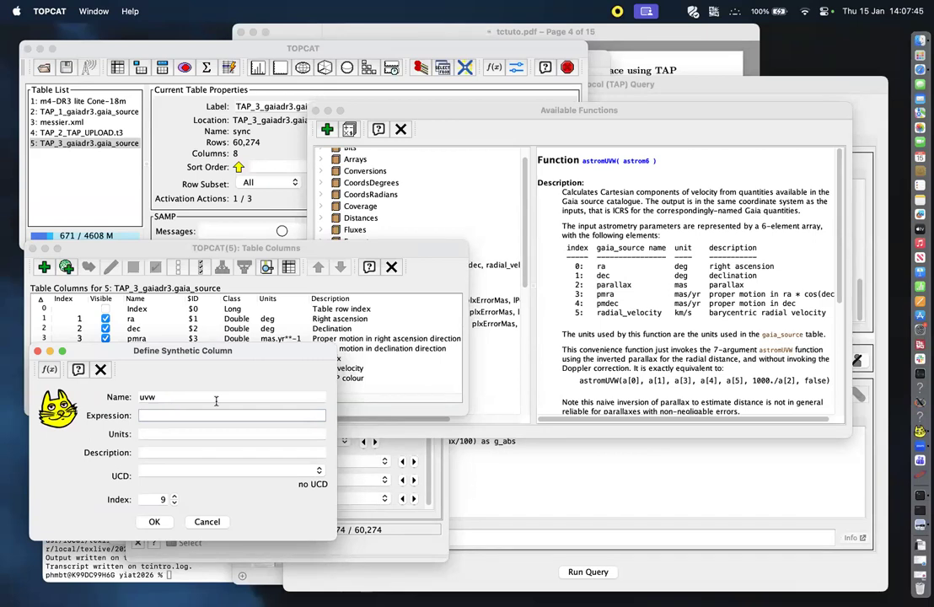
{"action": "scroll", "coordinate": [677, 312], "scroll_direction": "down", "scroll_amount": 5}
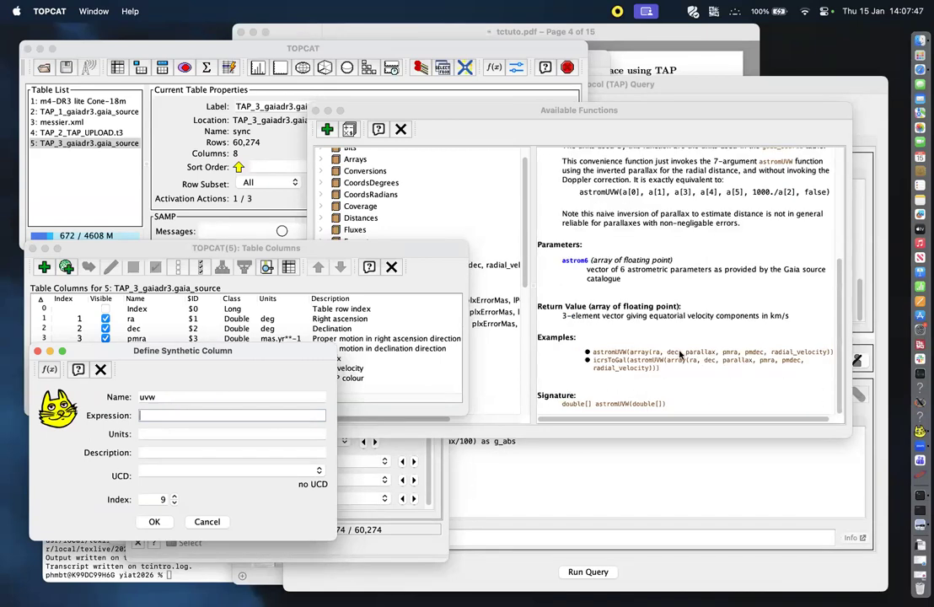
{"action": "type", "text": "astromUVW(array(ra,de"}
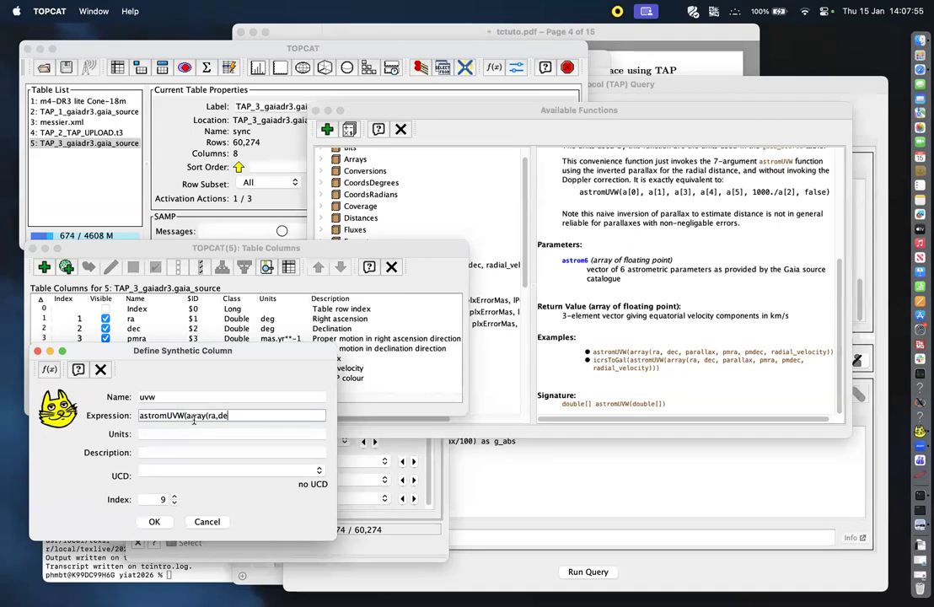
{"action": "type", "text": "c,parallax,pmra,pmdec,radial_velocity))"}
Look up the return value's units in the astromUVW description, set the uvw column's units to km/s and create the column.
{"action": "left_click", "coordinate": [179, 434]}
{"action": "scroll", "coordinate": [759, 313], "scroll_direction": "up", "scroll_amount": 2}
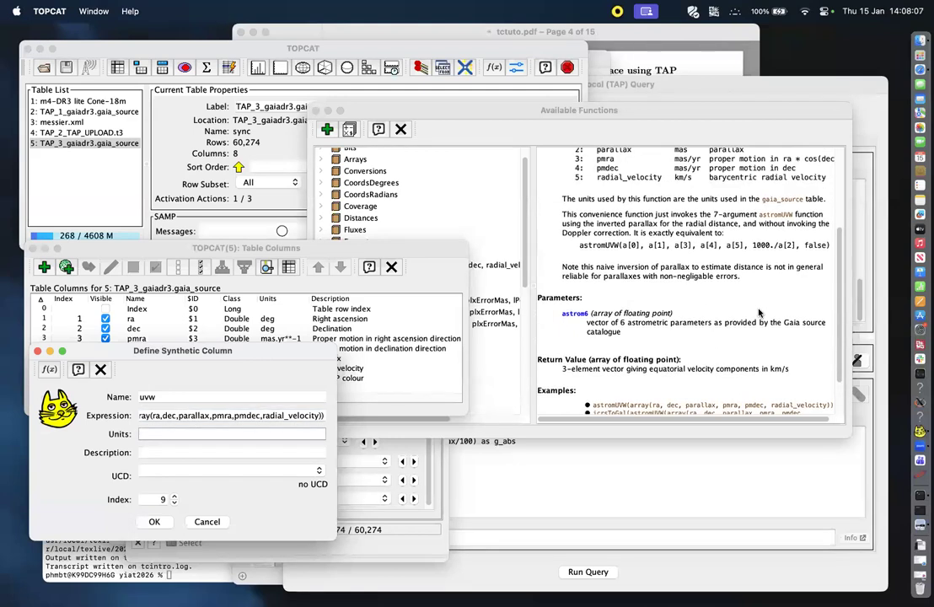
{"action": "scroll", "coordinate": [759, 312], "scroll_direction": "up", "scroll_amount": 3}
{"action": "scroll", "coordinate": [758, 311], "scroll_direction": "down", "scroll_amount": 5}
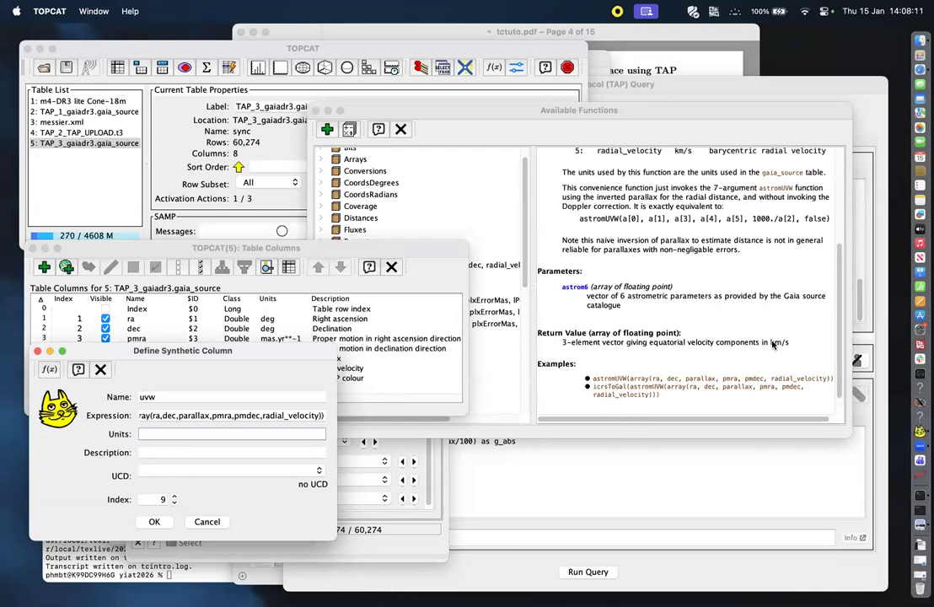
{"action": "left_click", "coordinate": [771, 341]}
{"action": "left_click_drag", "start_coordinate": [770, 342], "coordinate": [789, 342]}
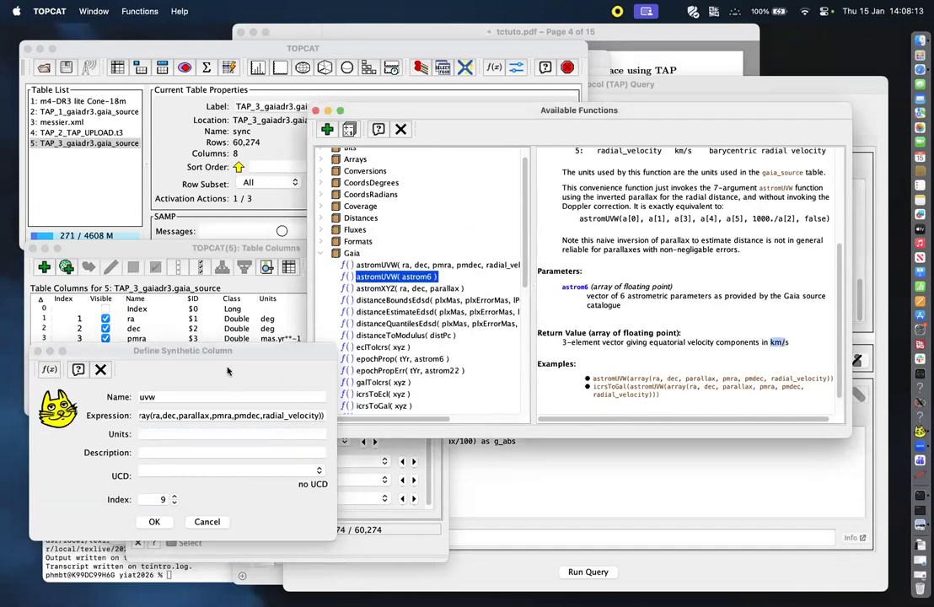
{"action": "left_click", "coordinate": [172, 433]}
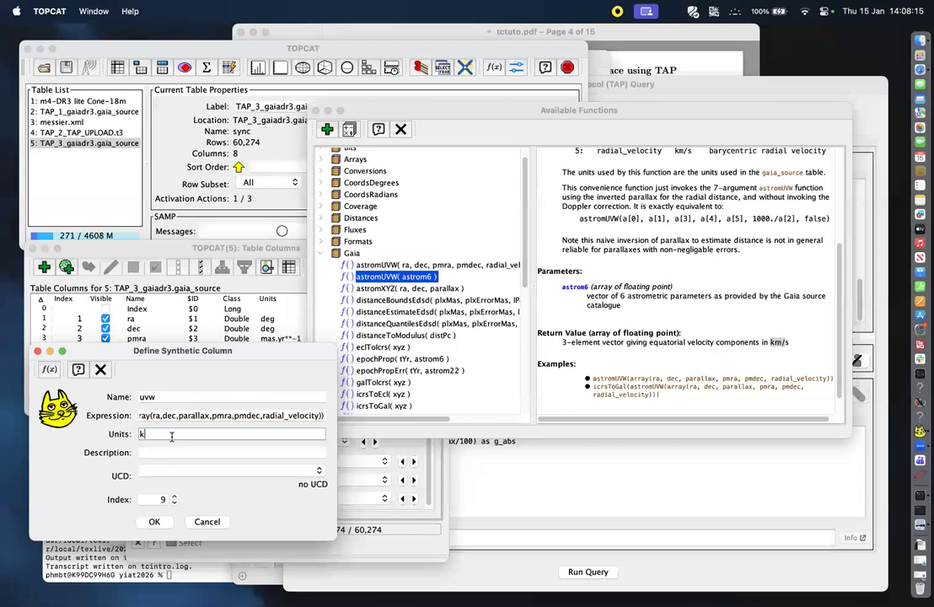
{"action": "type", "text": "km/s"}
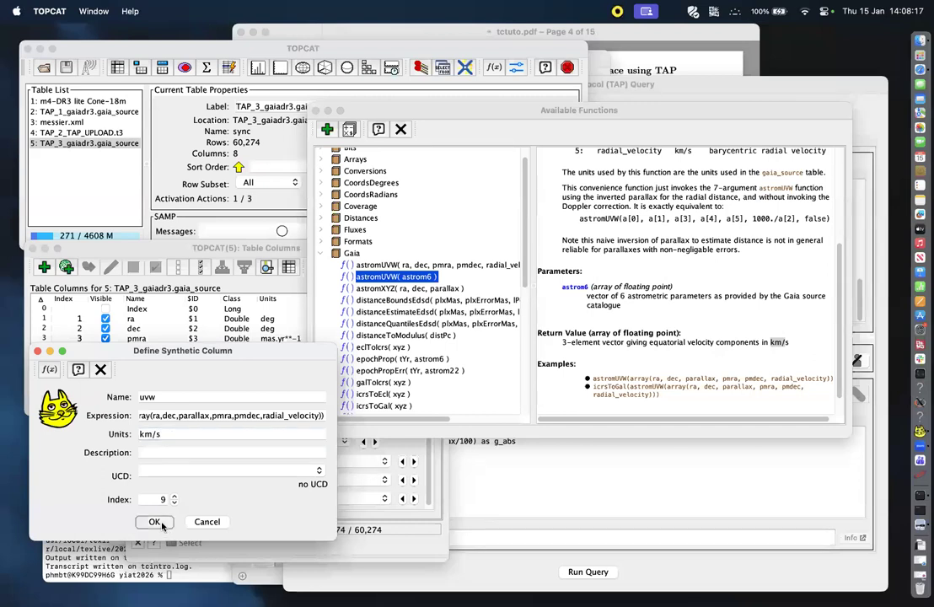
{"action": "left_click", "coordinate": [151, 521]}
Enlarge the column list window and widen its Expression column to show more of the uvw expression.
{"action": "left_click", "coordinate": [161, 242]}
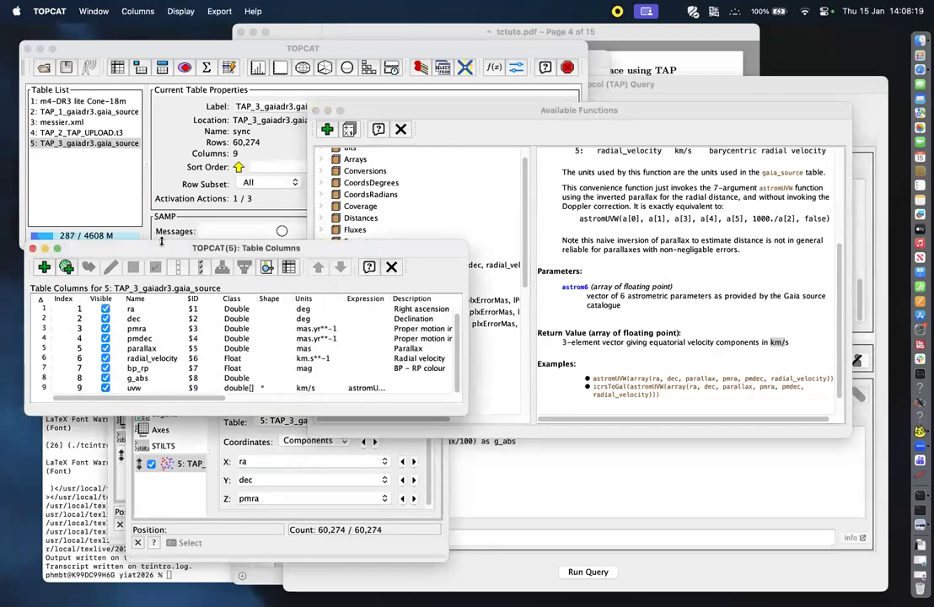
{"action": "left_click_drag", "start_coordinate": [161, 241], "coordinate": [148, 207]}
{"action": "left_click", "coordinate": [151, 363]}
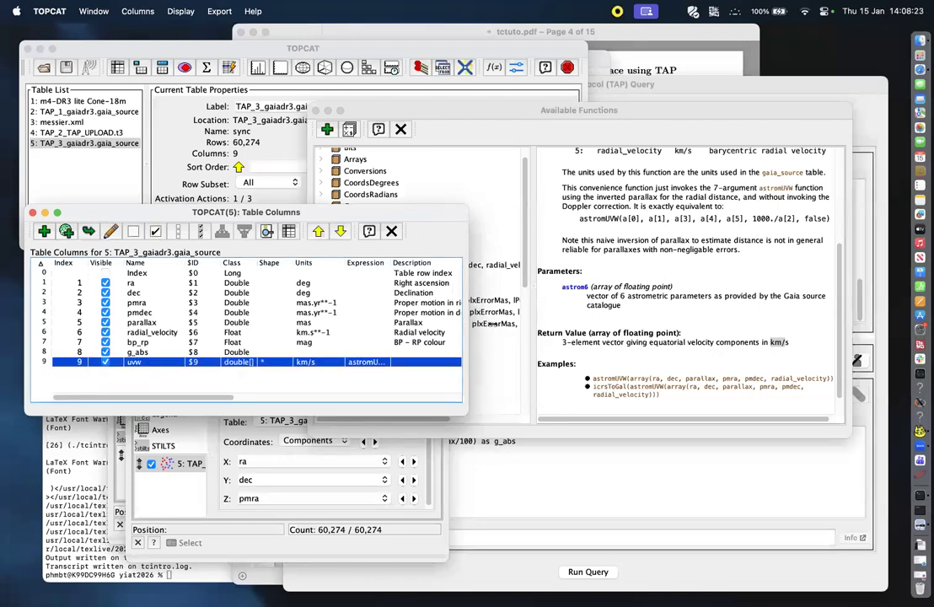
{"action": "left_click_drag", "start_coordinate": [491, 324], "coordinate": [581, 324]}
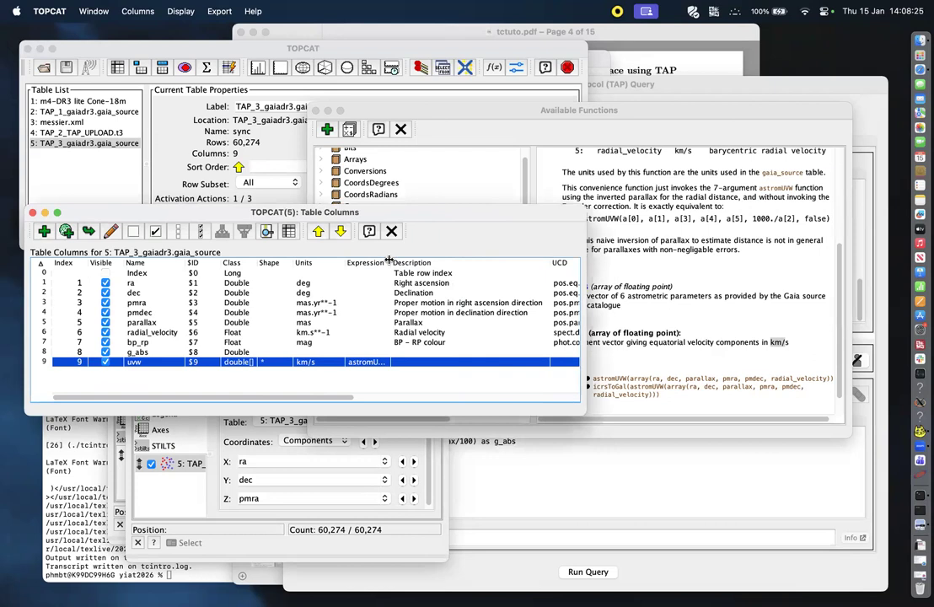
{"action": "left_click_drag", "start_coordinate": [389, 261], "coordinate": [516, 262]}
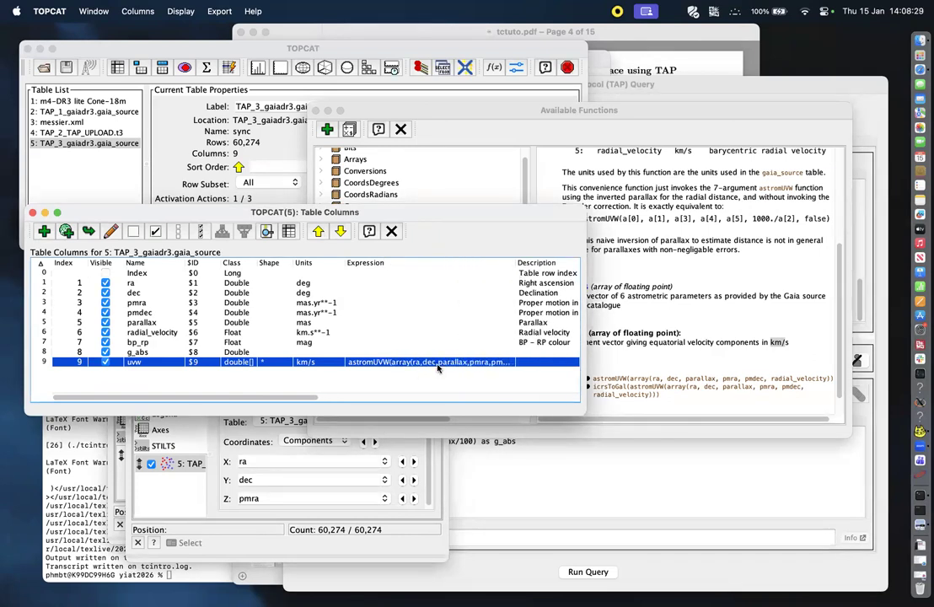
Browse the row data of TAP_3_gaiadr3.gaia_source and widen the browser window around the uvw column.
{"action": "left_click", "coordinate": [235, 51]}
{"action": "left_click", "coordinate": [117, 67]}
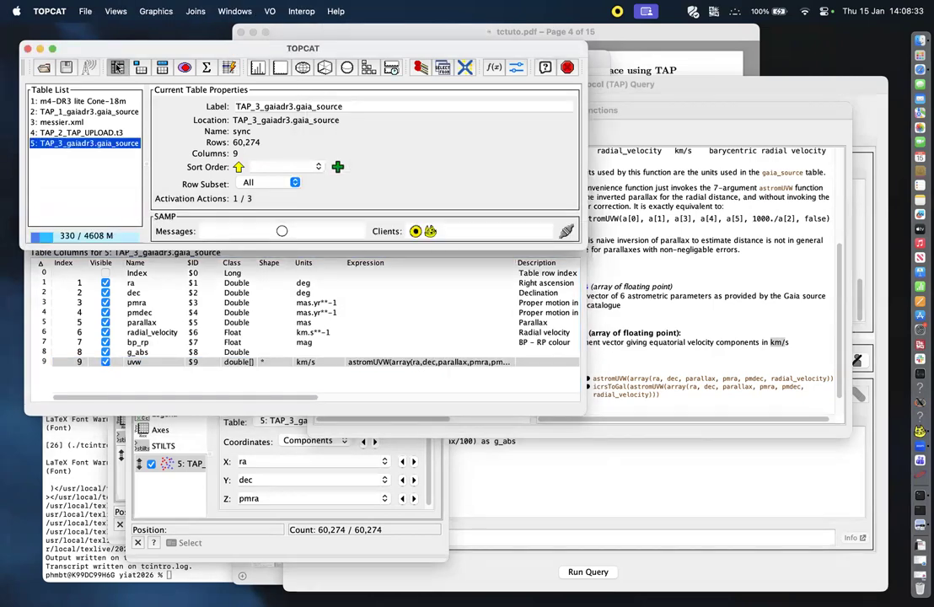
{"action": "left_click_drag", "start_coordinate": [149, 290], "coordinate": [617, 299]}
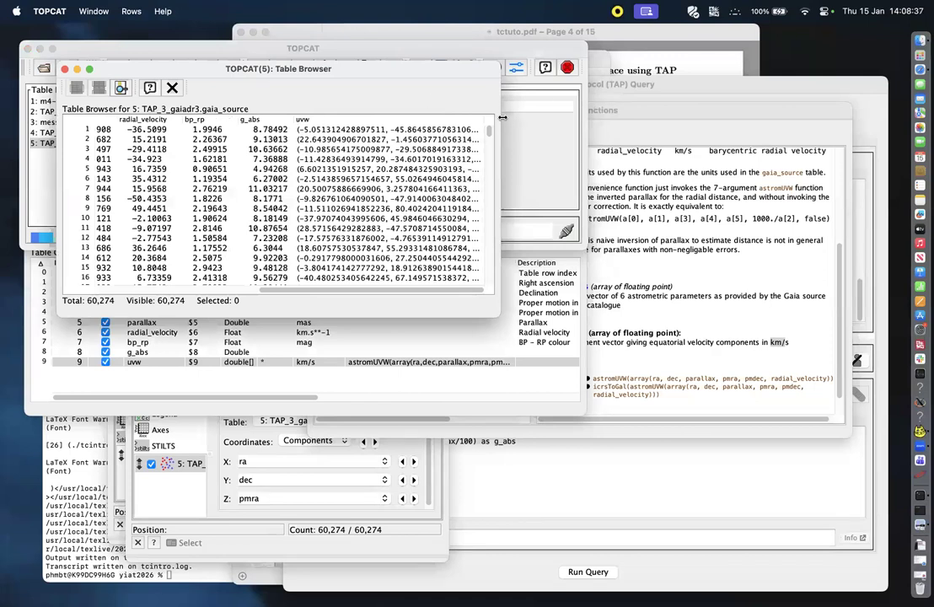
{"action": "left_click_drag", "start_coordinate": [502, 118], "coordinate": [661, 122]}
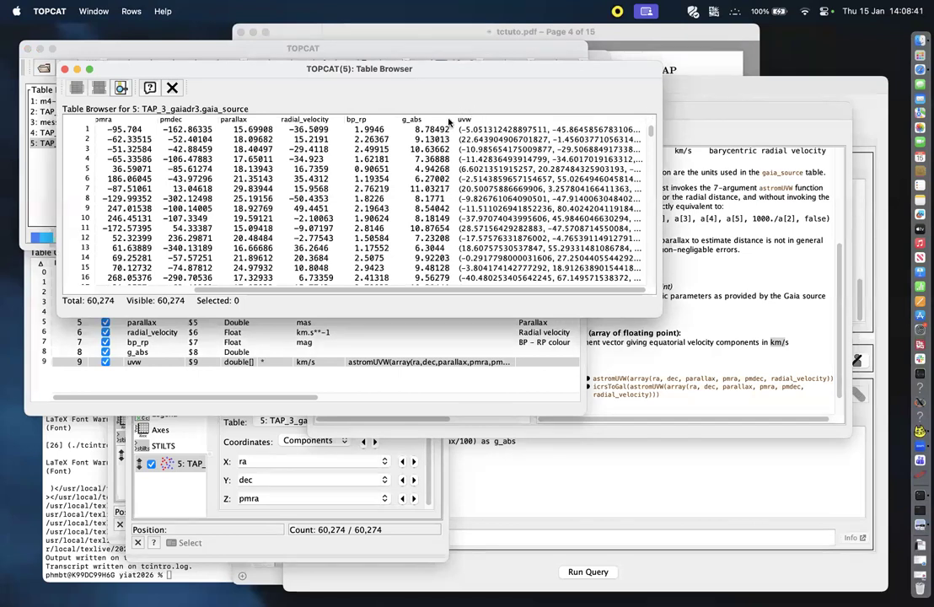
Place the uvw column before g_abs, widen it to show all three velocity components, and close the table browser.
{"action": "mouse_move", "coordinate": [453, 120]}
{"action": "left_mouse_down"}
{"action": "mouse_move", "coordinate": [347, 110]}
{"action": "mouse_move", "coordinate": [479, 122]}
{"action": "mouse_move", "coordinate": [465, 118]}
{"action": "left_mouse_up"}
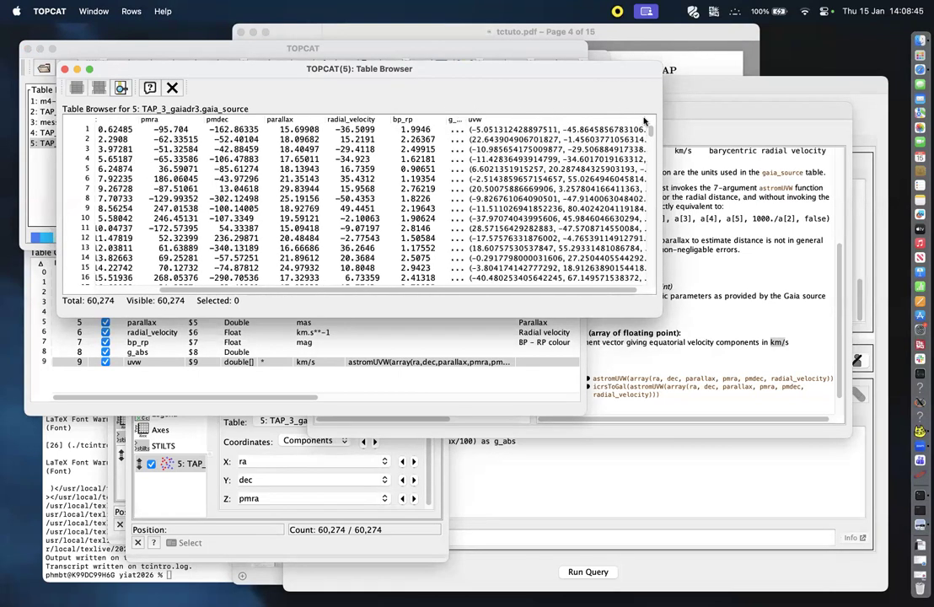
{"action": "left_click_drag", "start_coordinate": [645, 121], "coordinate": [817, 114]}
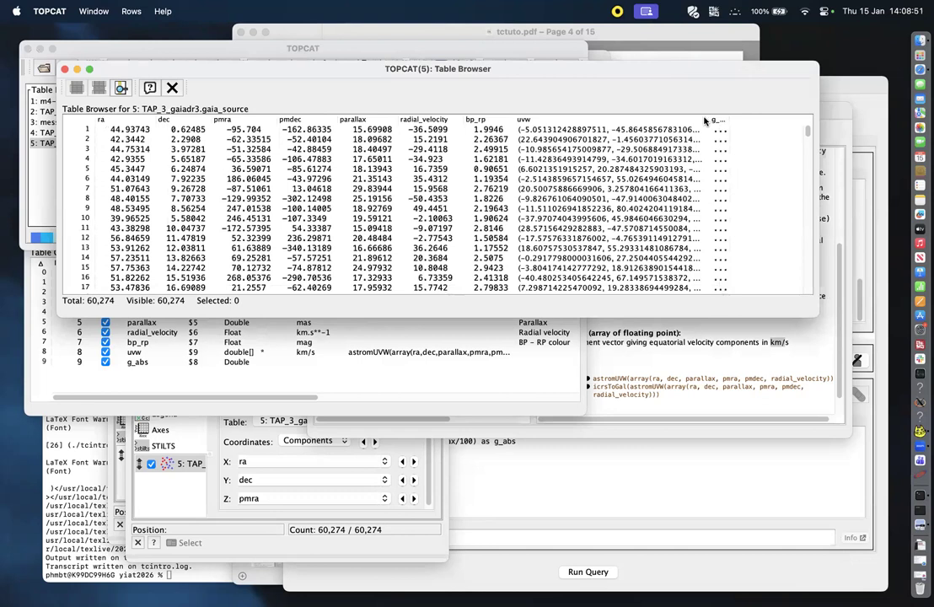
{"action": "left_click_drag", "start_coordinate": [700, 119], "coordinate": [842, 118]}
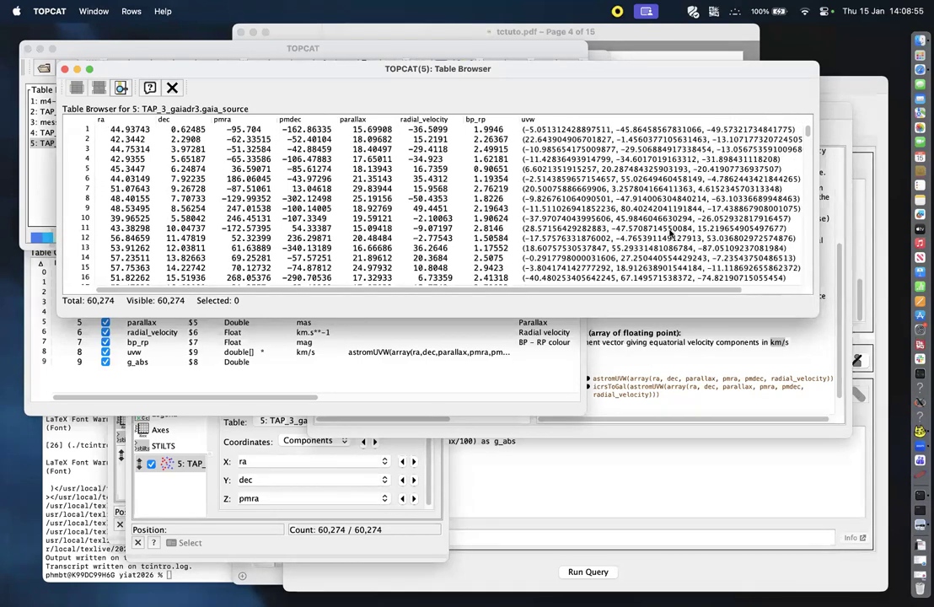
{"action": "scroll", "coordinate": [675, 278], "scroll_direction": "right", "scroll_amount": 5}
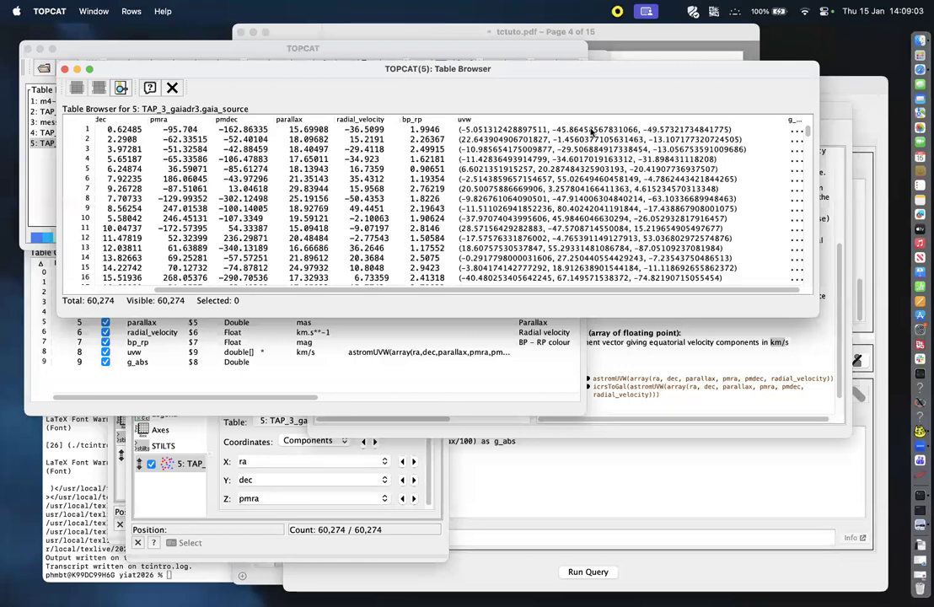
{"action": "left_click", "coordinate": [172, 88]}
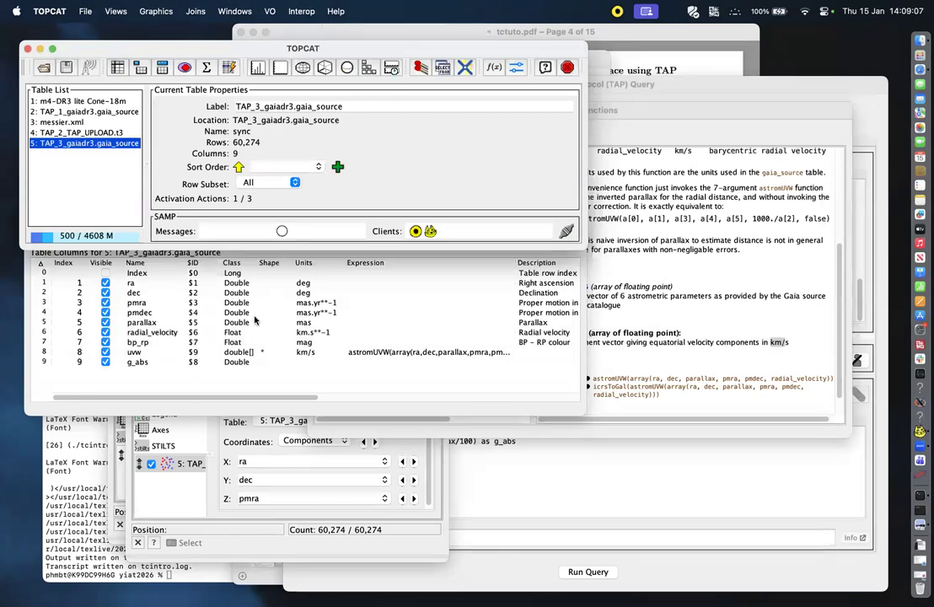
Bring the cube plot to the front and set its coordinates to Vector.
{"action": "key", "text": "ctrl+Up"}
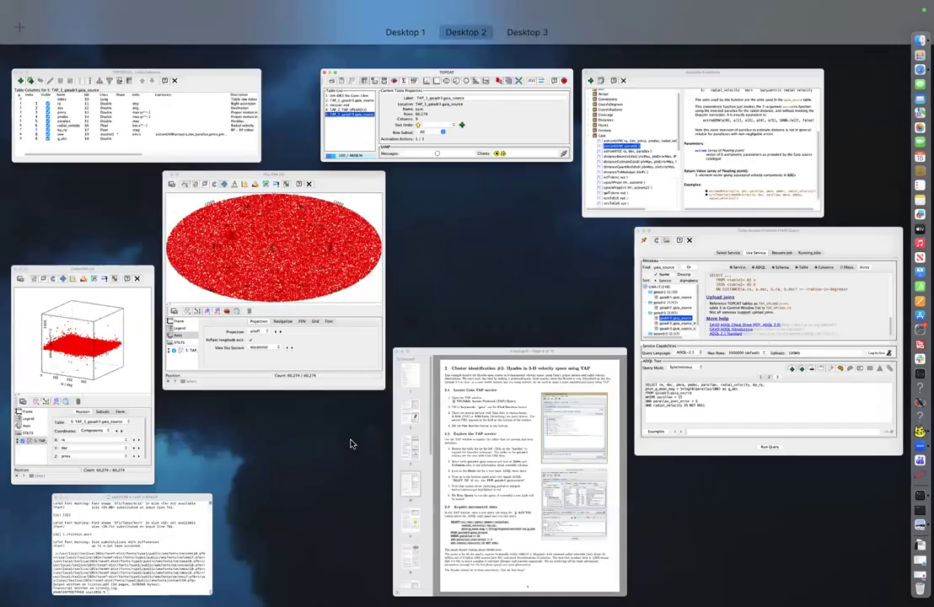
{"action": "left_click", "coordinate": [350, 440]}
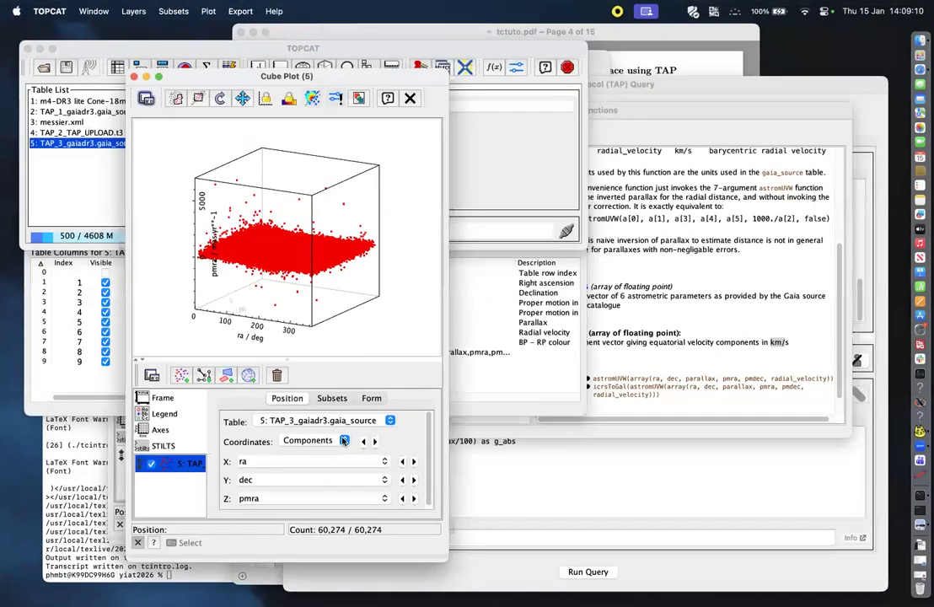
{"action": "left_click", "coordinate": [342, 440]}
{"action": "left_click", "coordinate": [341, 441]}
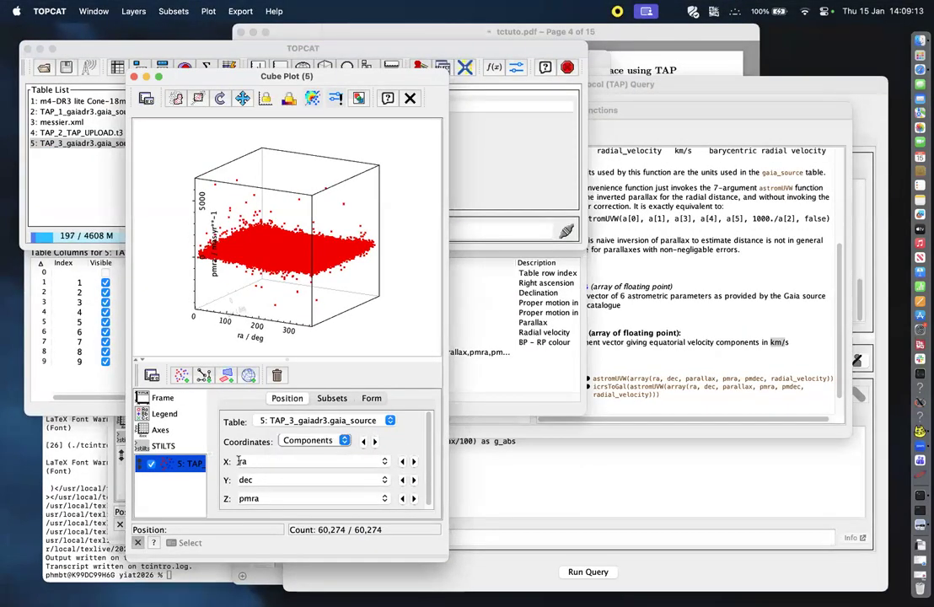
{"action": "left_click", "coordinate": [320, 440]}
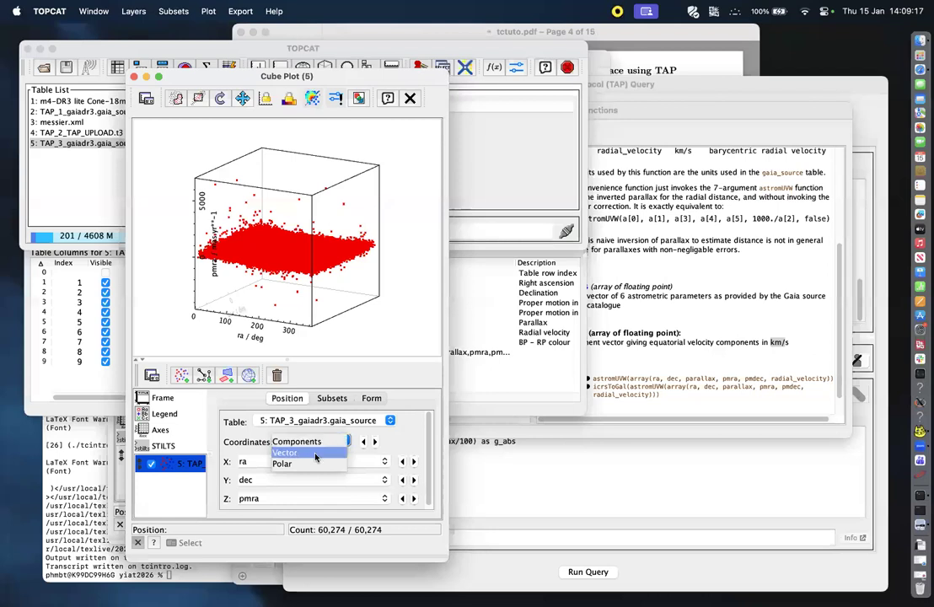
{"action": "left_click", "coordinate": [315, 452]}
Plot uvw as the XYZ vector and rotate the cube slightly to view the velocity distribution.
{"action": "left_click", "coordinate": [318, 461]}
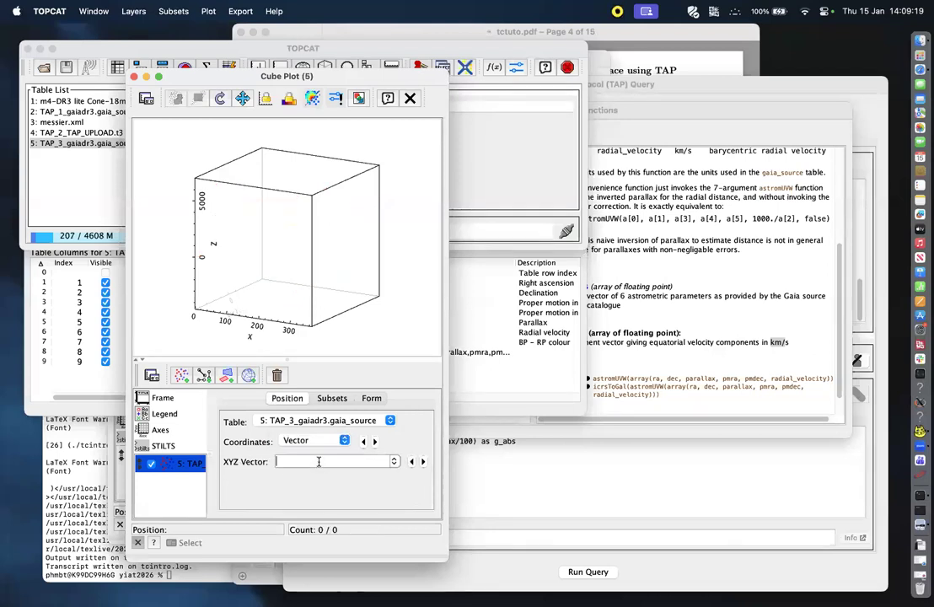
{"action": "left_click", "coordinate": [394, 461]}
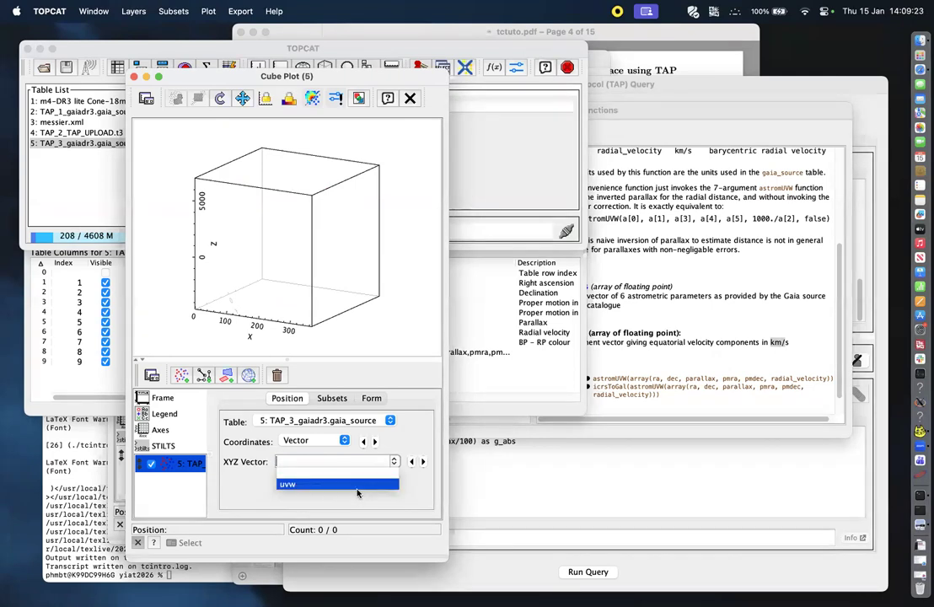
{"action": "left_click", "coordinate": [357, 493]}
{"action": "left_click", "coordinate": [393, 462]}
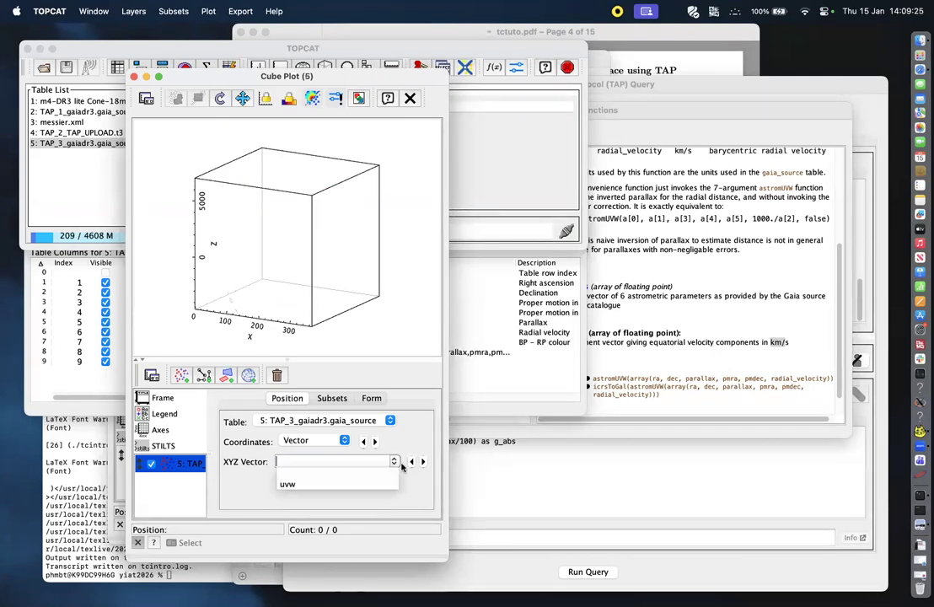
{"action": "left_click", "coordinate": [334, 487]}
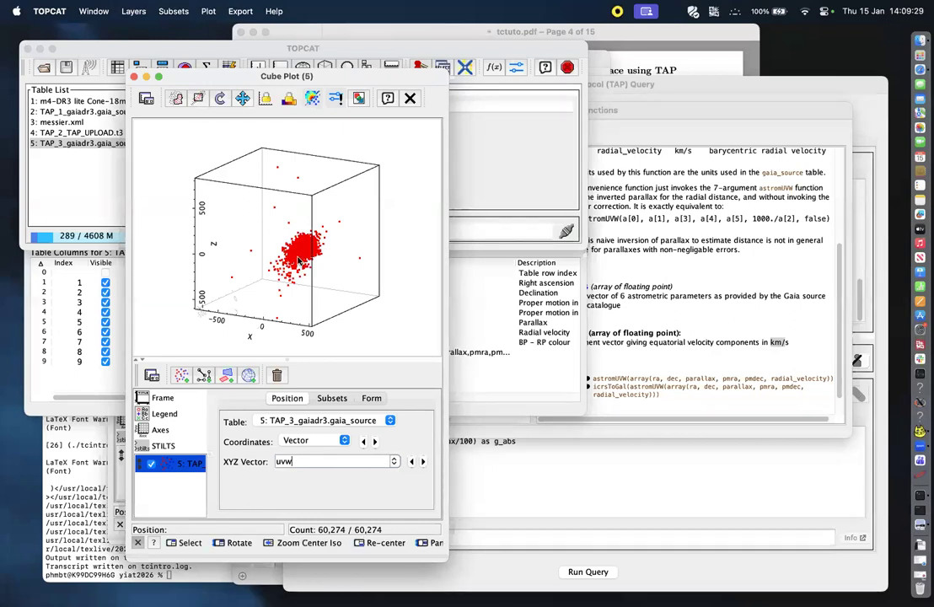
{"action": "left_click_drag", "start_coordinate": [268, 222], "coordinate": [297, 259]}
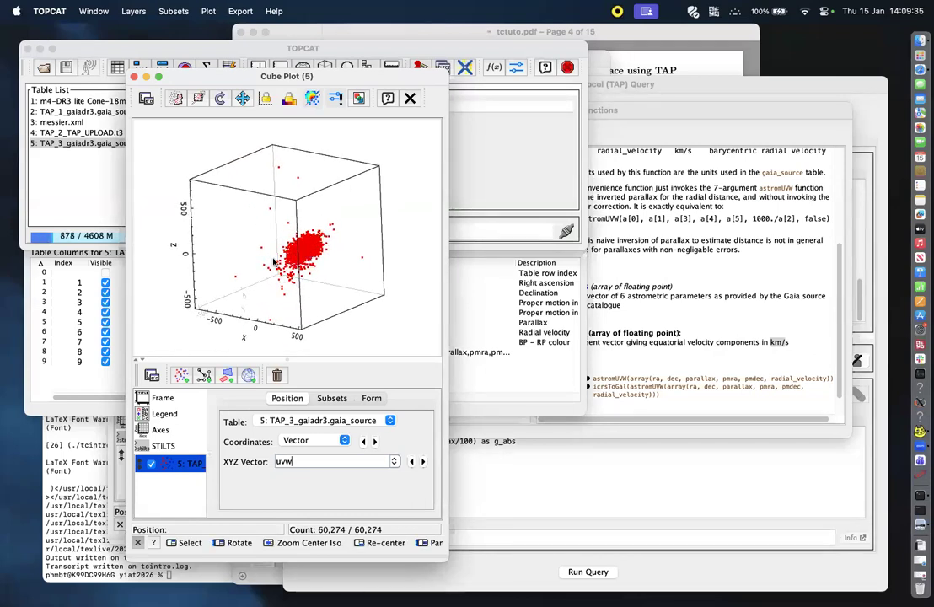
Set the cube plot's shading mode to density and apply the Viridis shader to the velocity points.
{"action": "left_click", "coordinate": [371, 398]}
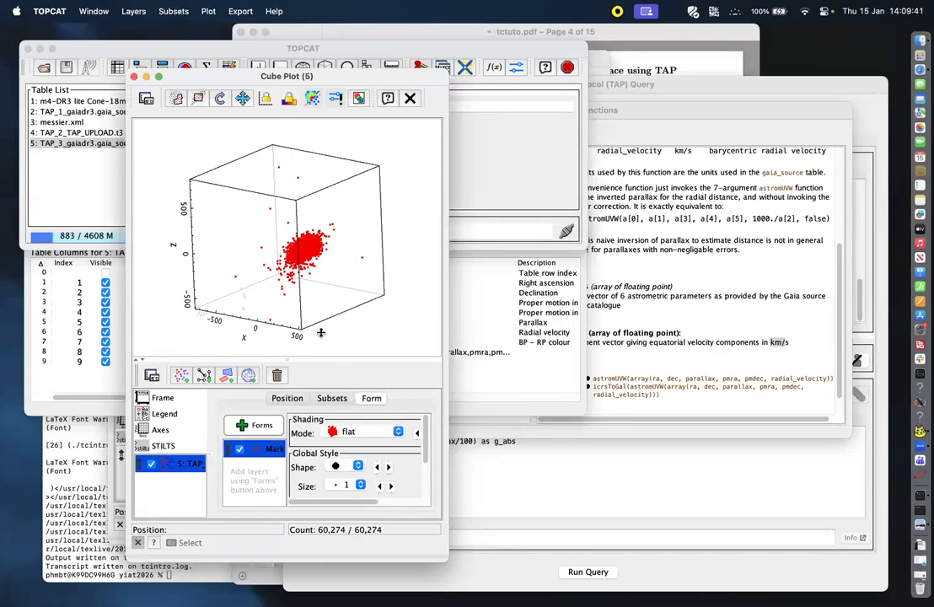
{"action": "left_click", "coordinate": [371, 432]}
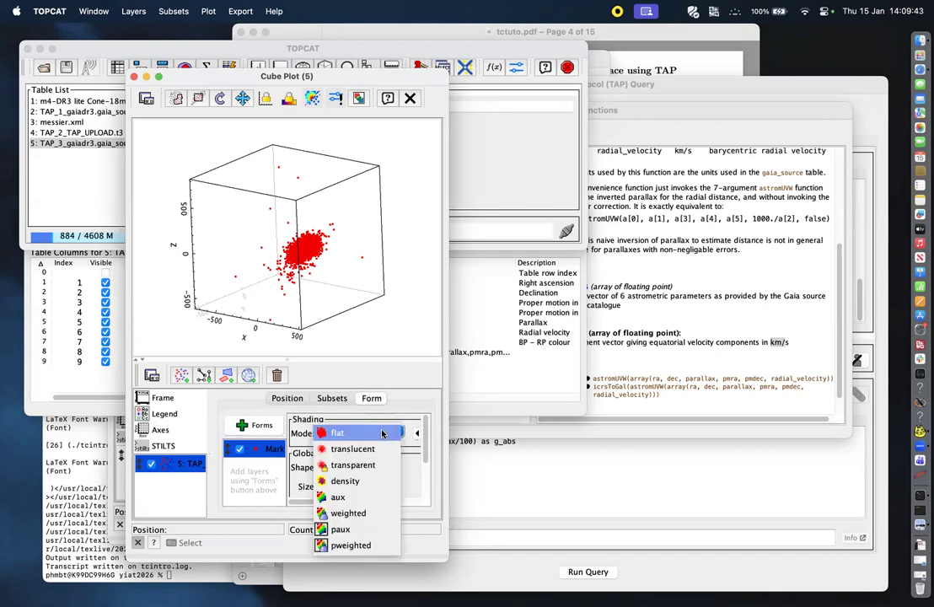
{"action": "left_click", "coordinate": [353, 481]}
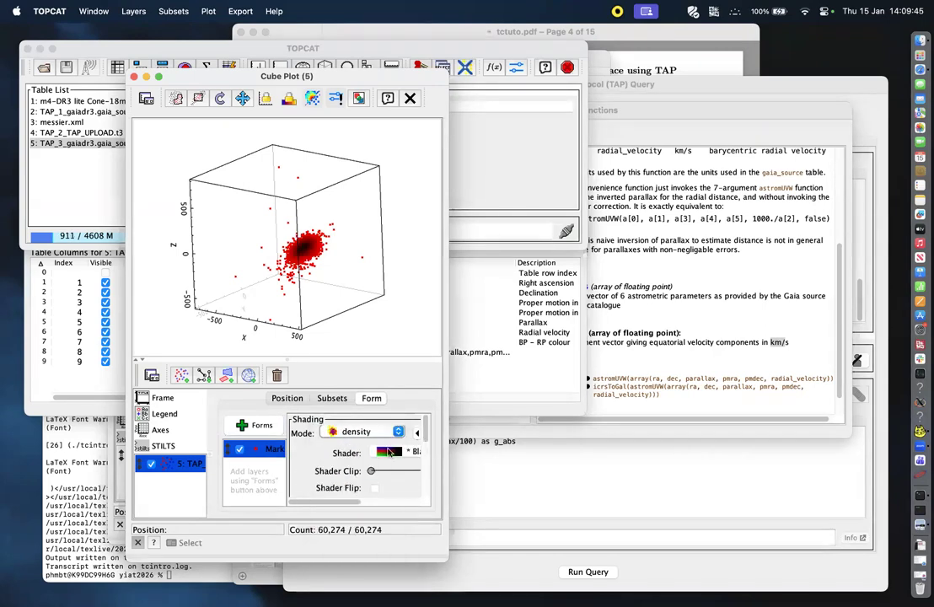
{"action": "left_click_drag", "start_coordinate": [303, 252], "coordinate": [311, 264]}
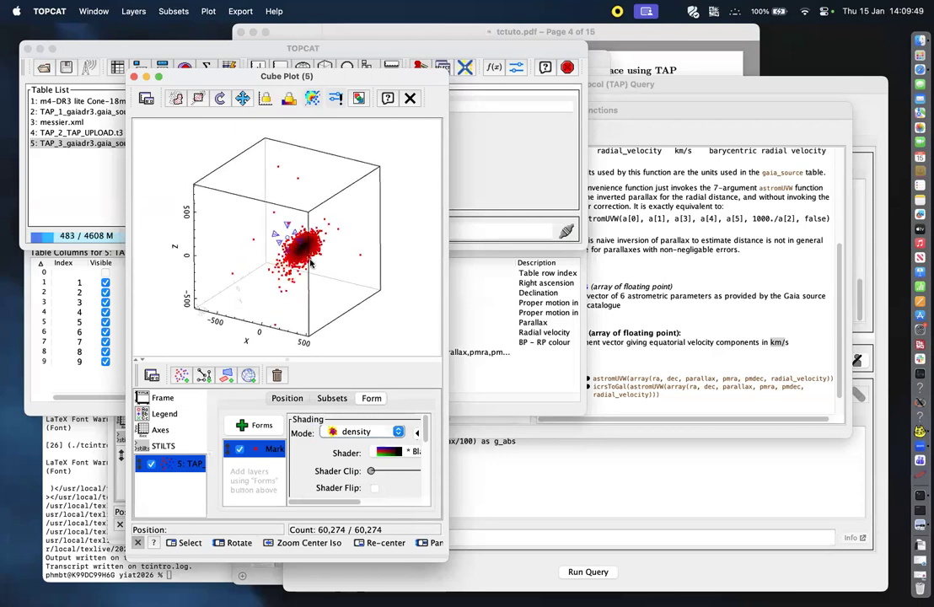
{"action": "scroll", "coordinate": [310, 263], "scroll_direction": "up", "scroll_amount": 3}
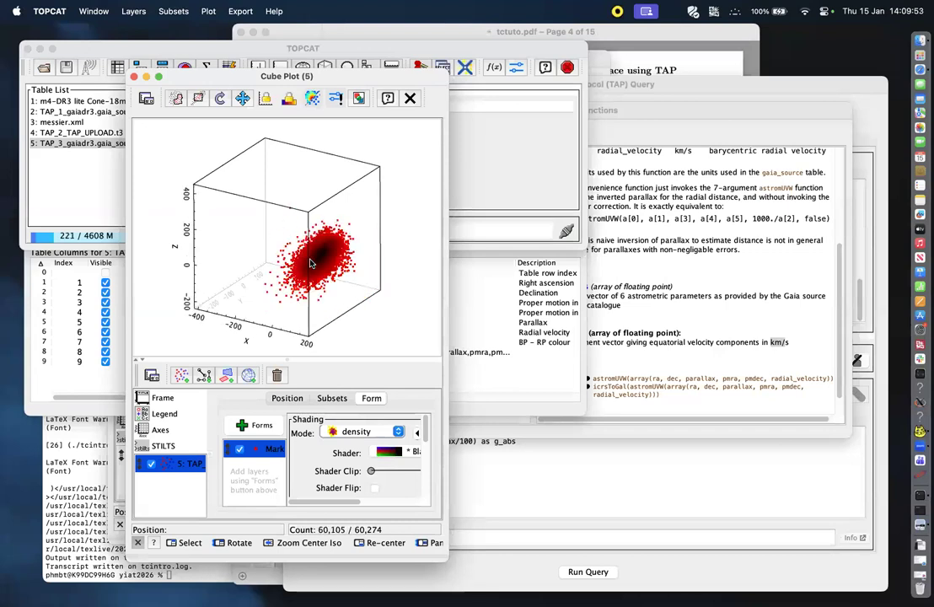
{"action": "mouse_move", "coordinate": [310, 263]}
{"action": "left_mouse_down"}
{"action": "mouse_move", "coordinate": [273, 258]}
{"action": "mouse_move", "coordinate": [327, 263]}
{"action": "left_mouse_up"}
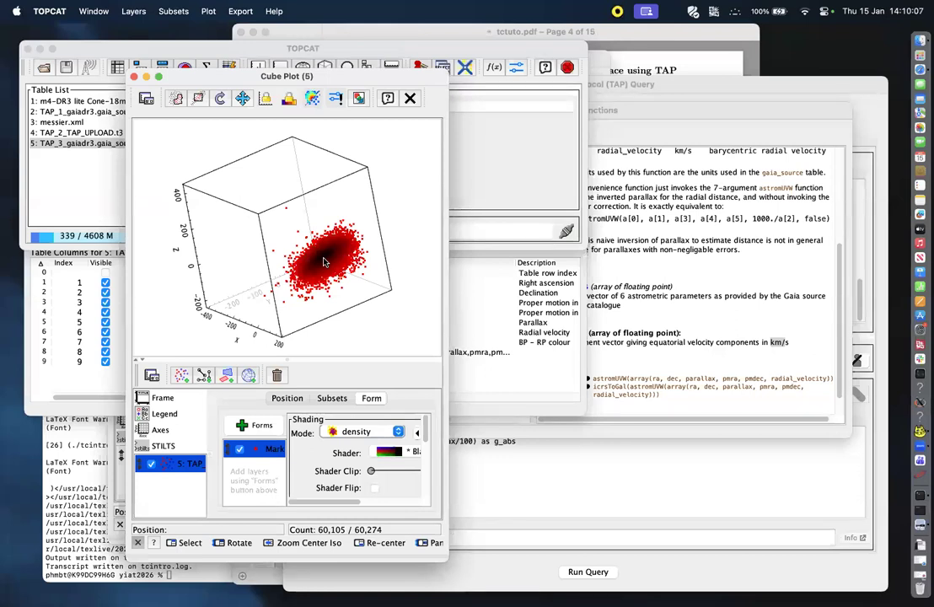
{"action": "left_click", "coordinate": [324, 262]}
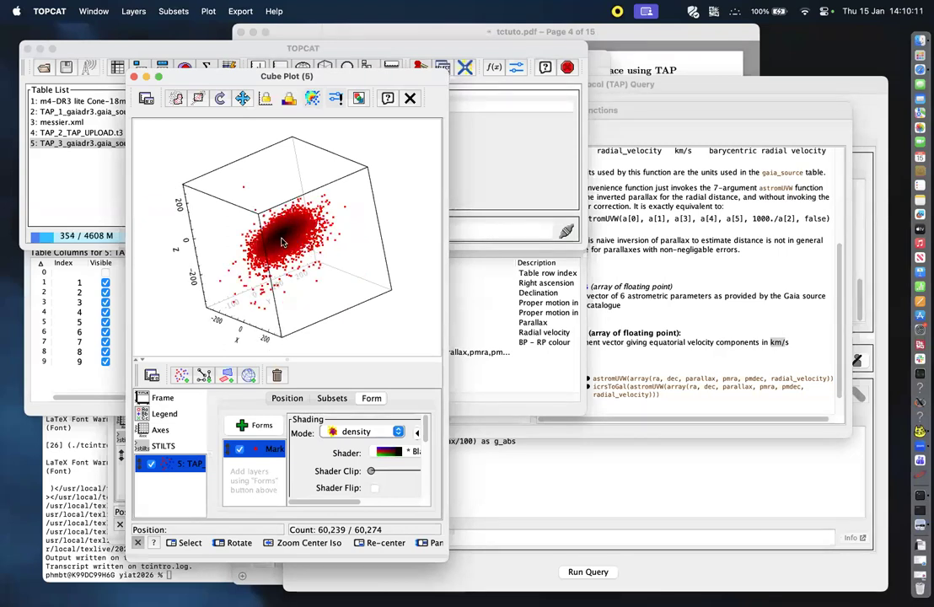
{"action": "left_click", "coordinate": [410, 453]}
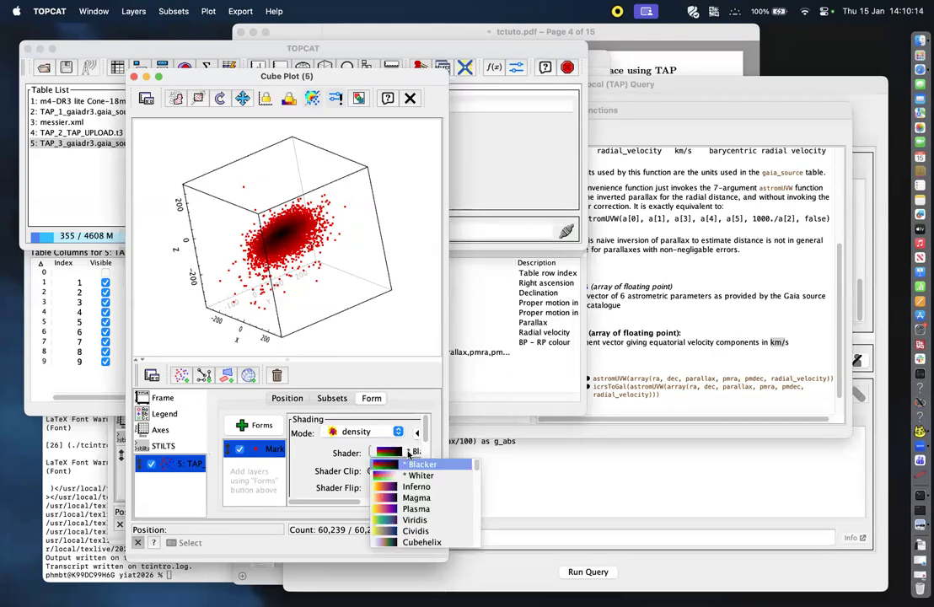
{"action": "left_click", "coordinate": [401, 519]}
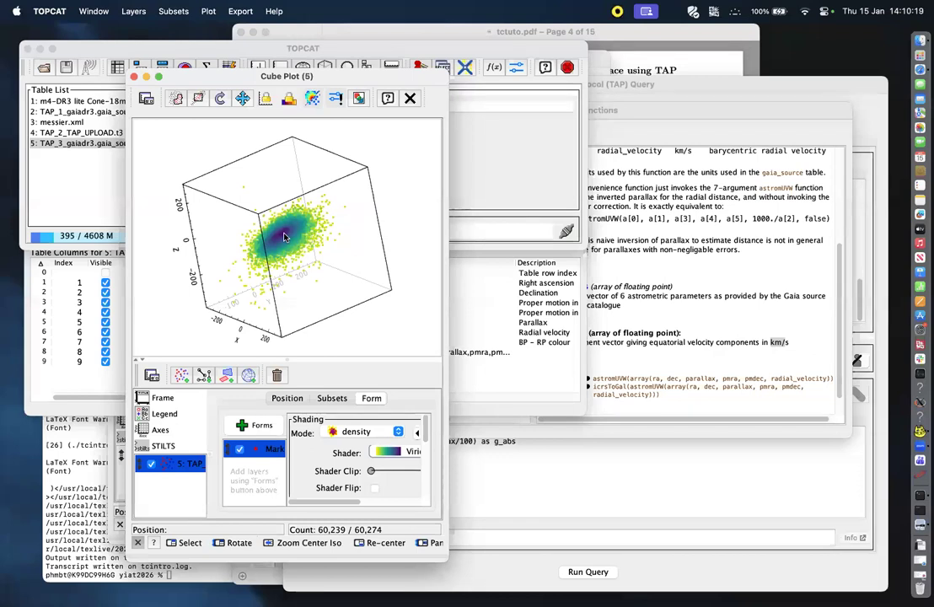
Zoom into the densest clump of the velocity cube and rotate it until the clump appears compact against the surrounding stars.
{"action": "scroll", "coordinate": [284, 237], "scroll_direction": "up", "scroll_amount": 3}
{"action": "scroll", "coordinate": [284, 237], "scroll_direction": "up", "scroll_amount": 2}
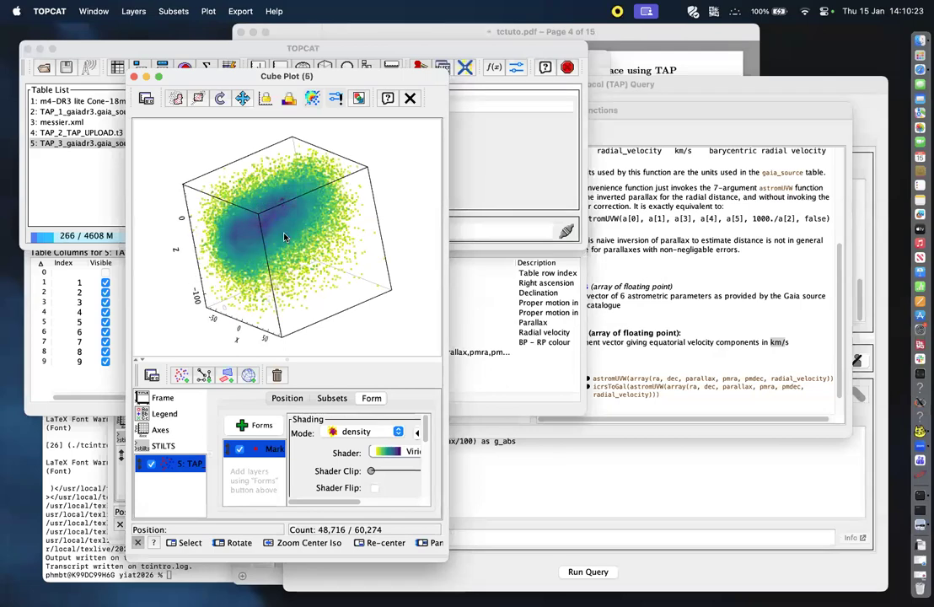
{"action": "mouse_move", "coordinate": [284, 236]}
{"action": "left_mouse_down"}
{"action": "mouse_move", "coordinate": [340, 244]}
{"action": "mouse_move", "coordinate": [299, 246]}
{"action": "left_mouse_up"}
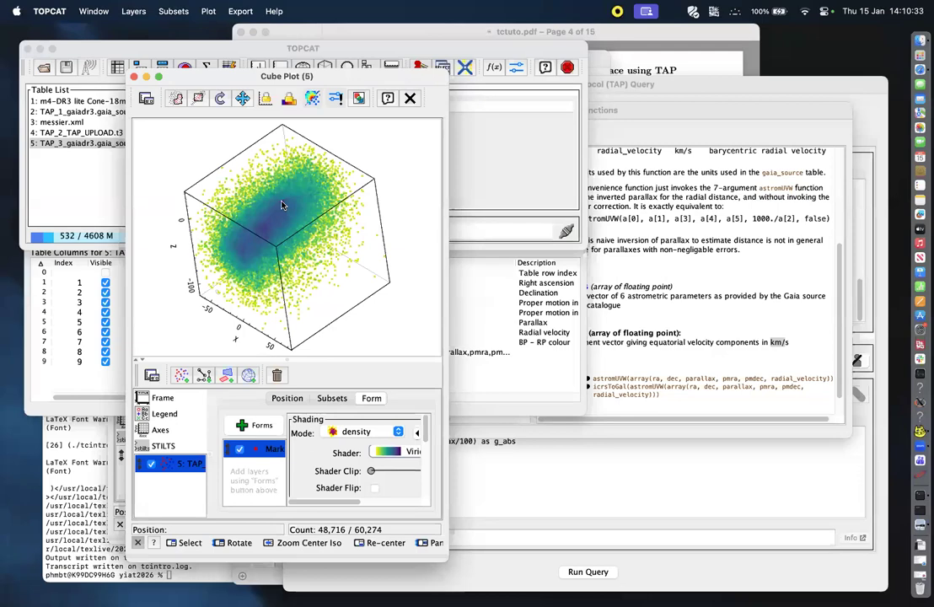
{"action": "scroll", "coordinate": [282, 205], "scroll_direction": "up", "scroll_amount": 1}
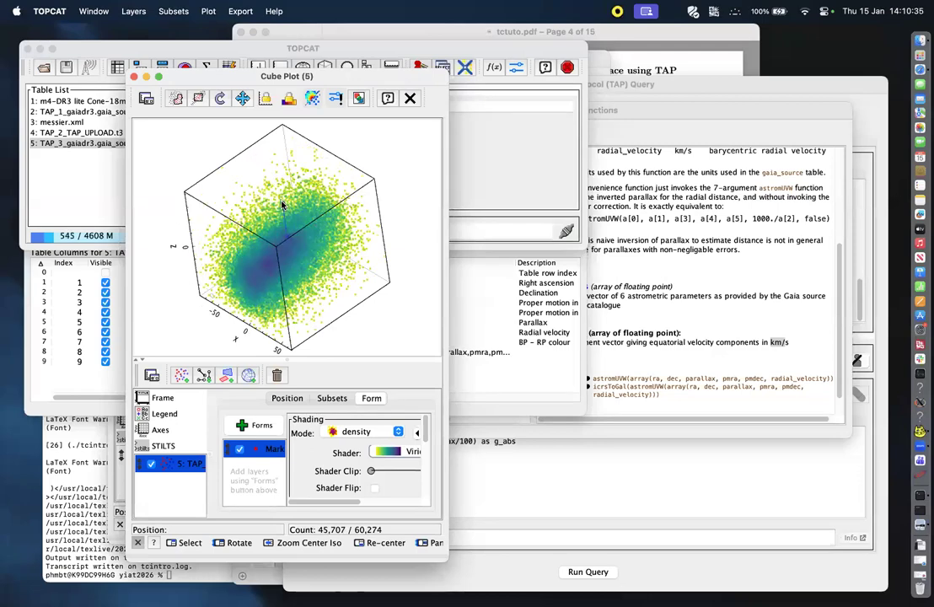
{"action": "scroll", "coordinate": [295, 241], "scroll_direction": "up", "scroll_amount": 5}
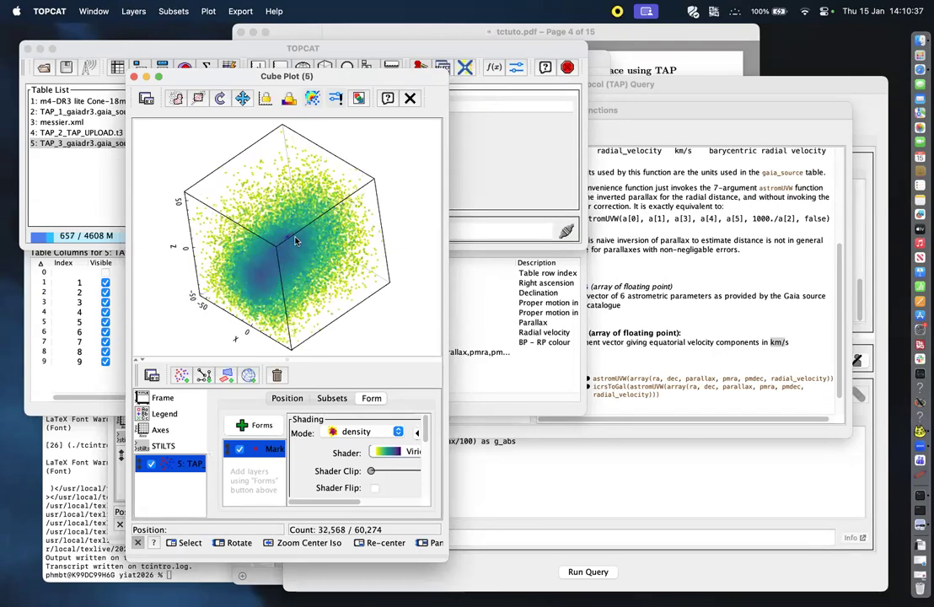
{"action": "mouse_move", "coordinate": [295, 241]}
{"action": "left_mouse_down"}
{"action": "mouse_move", "coordinate": [302, 190]}
{"action": "mouse_move", "coordinate": [358, 217]}
{"action": "mouse_move", "coordinate": [375, 203]}
{"action": "mouse_move", "coordinate": [284, 241]}
{"action": "left_mouse_up"}
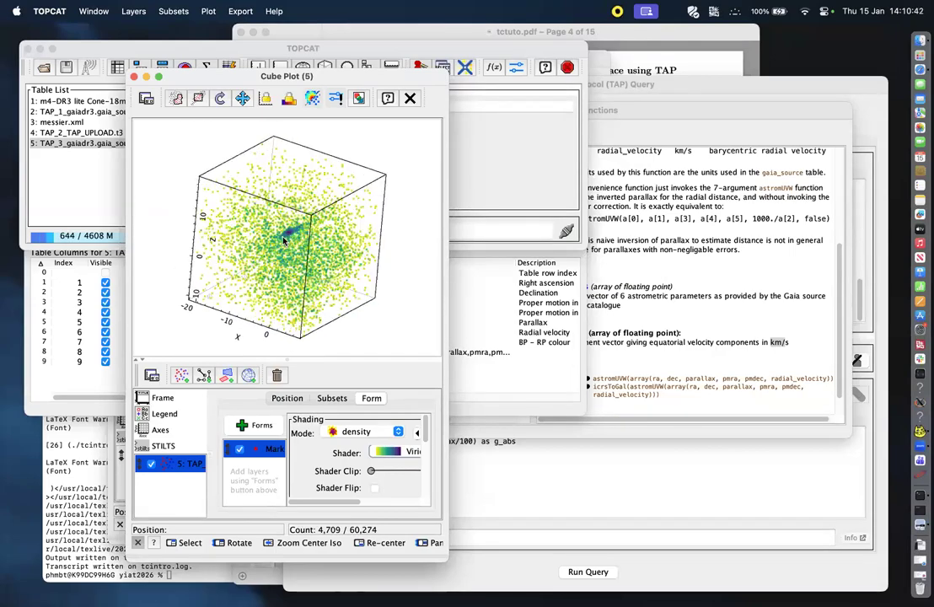
{"action": "scroll", "coordinate": [285, 241], "scroll_direction": "up", "scroll_amount": 2}
{"action": "scroll", "coordinate": [293, 219], "scroll_direction": "up", "scroll_amount": 2}
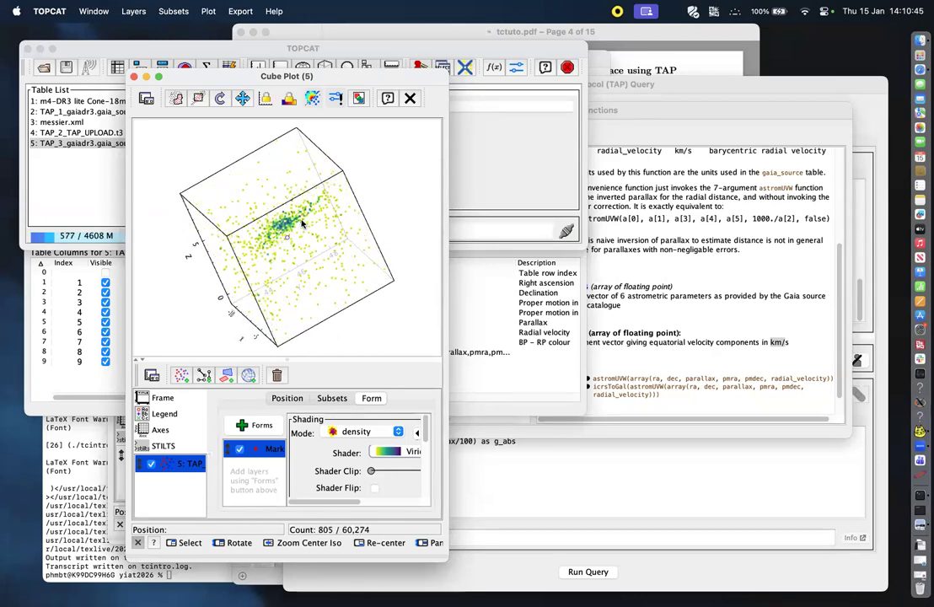
{"action": "left_click_drag", "start_coordinate": [296, 218], "coordinate": [422, 178]}
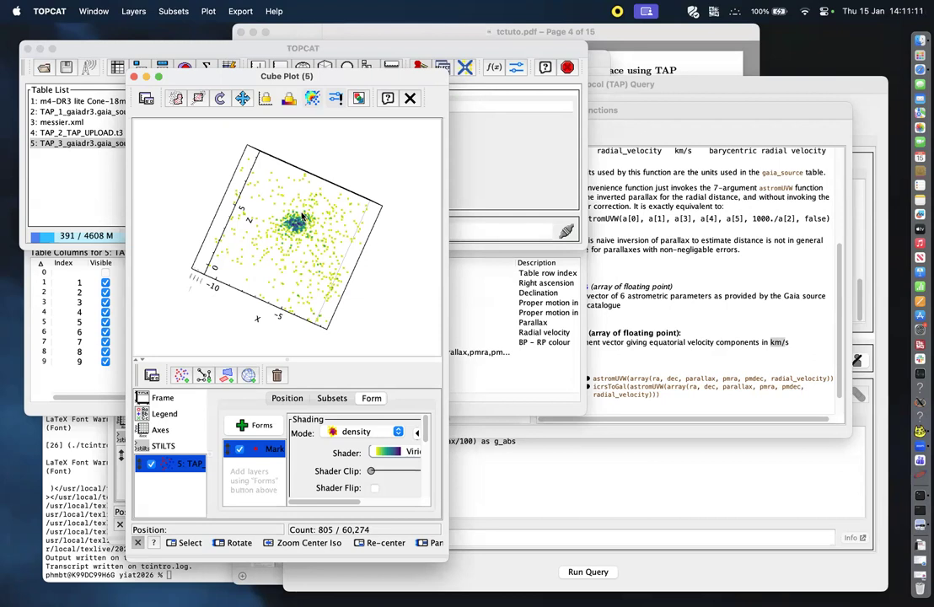
Draw a freehand region around the compact velocity clump and add it as a new subset named hyades.
{"action": "left_click", "coordinate": [176, 97]}
{"action": "mouse_move", "coordinate": [297, 213]}
{"action": "left_mouse_down"}
{"action": "mouse_move", "coordinate": [277, 221]}
{"action": "mouse_move", "coordinate": [290, 243]}
{"action": "mouse_move", "coordinate": [312, 244]}
{"action": "mouse_move", "coordinate": [282, 202]}
{"action": "left_mouse_up"}
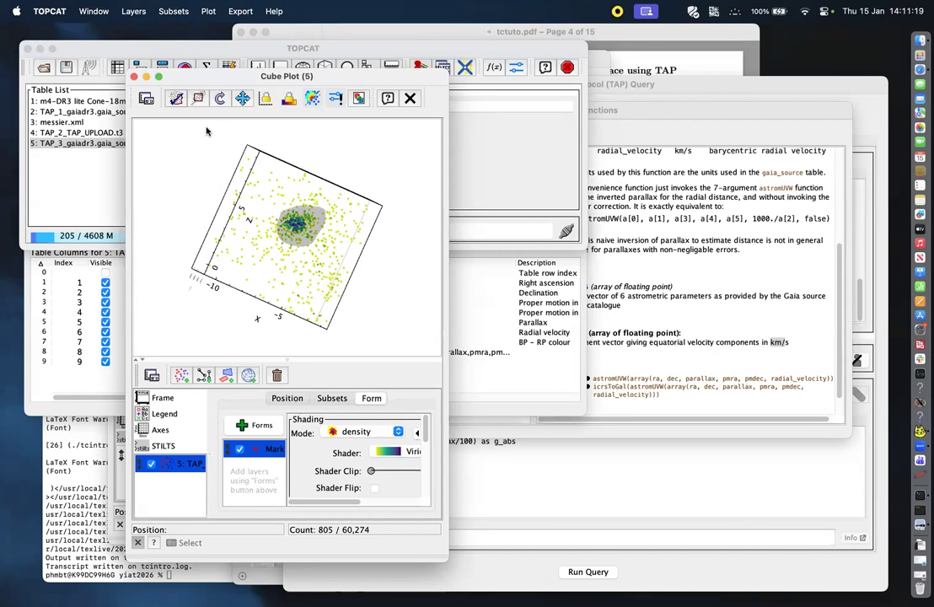
{"action": "left_click", "coordinate": [176, 99]}
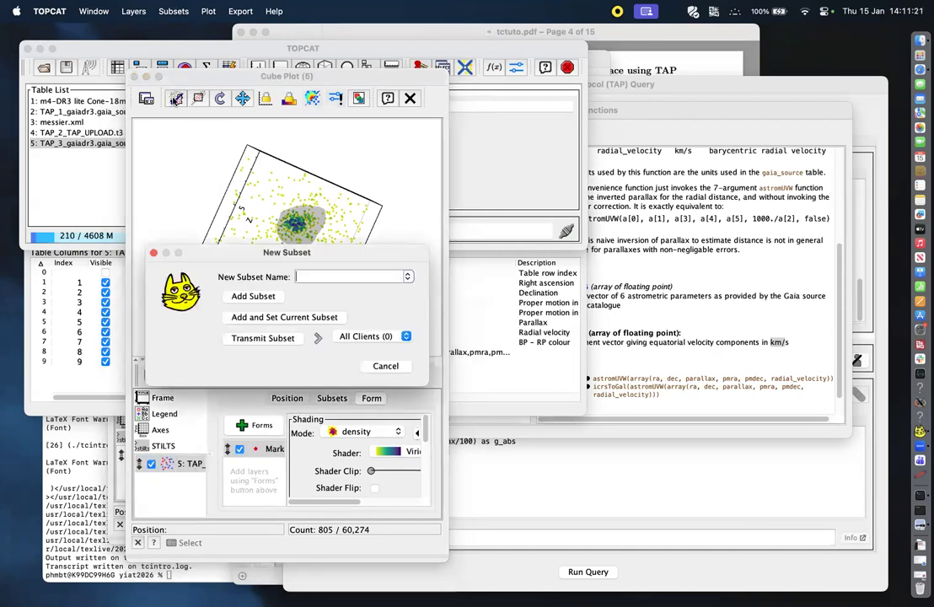
{"action": "type", "text": "hyu"}
{"action": "type", "text": "des"}
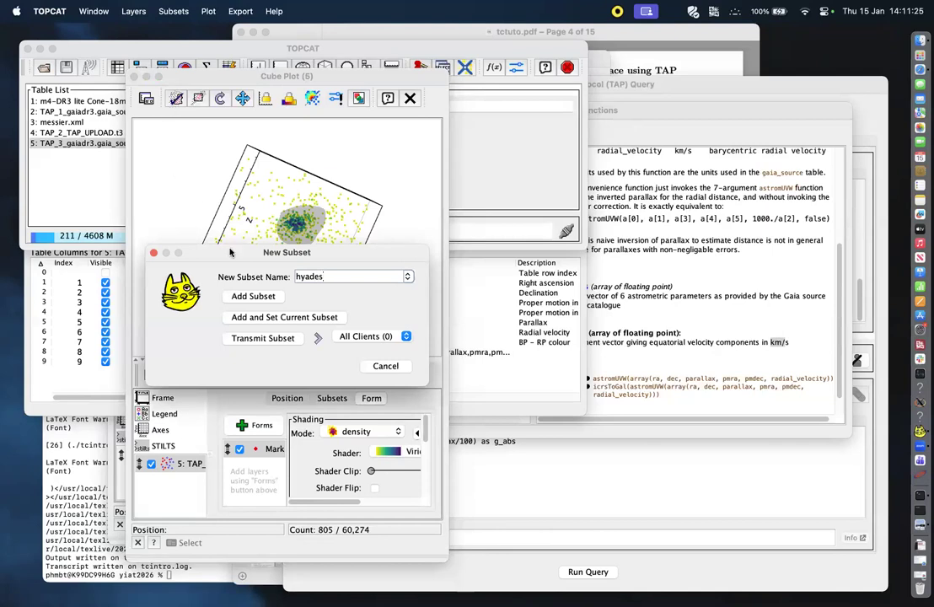
{"action": "left_click", "coordinate": [257, 298]}
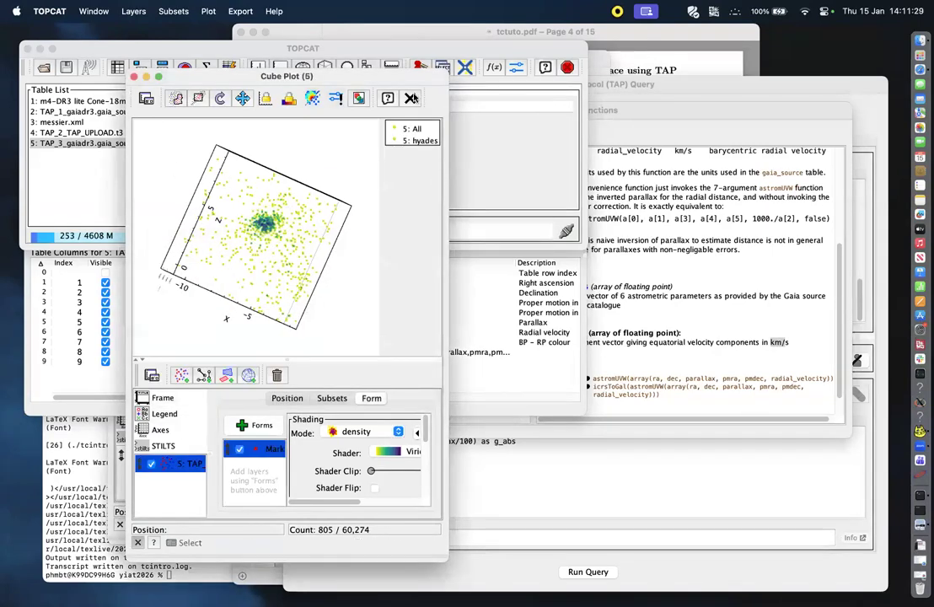
Bring the all-sky plot to the front to view the hyades subset's positions on the sky.
{"action": "left_click", "coordinate": [501, 200]}
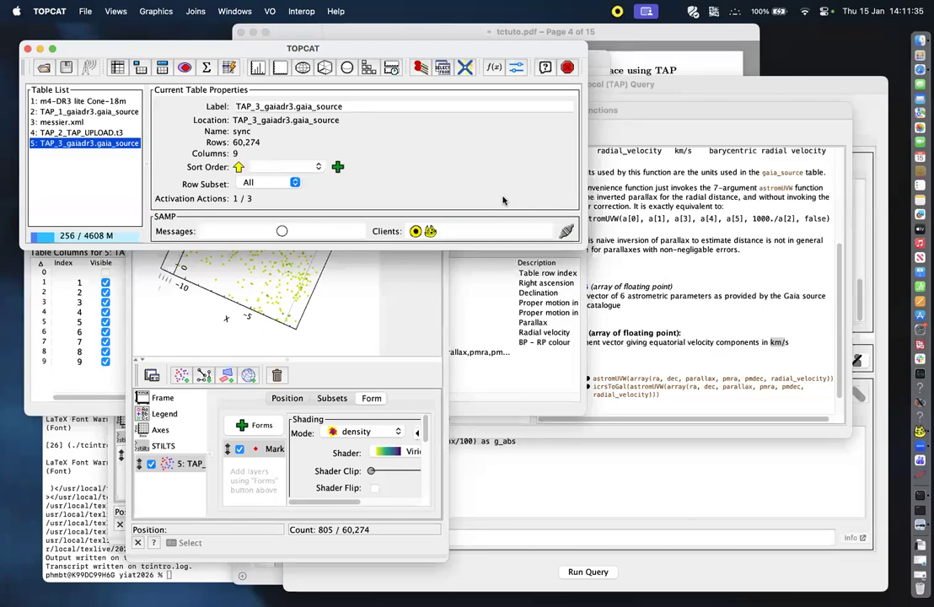
{"action": "key", "text": "ctrl+Up"}
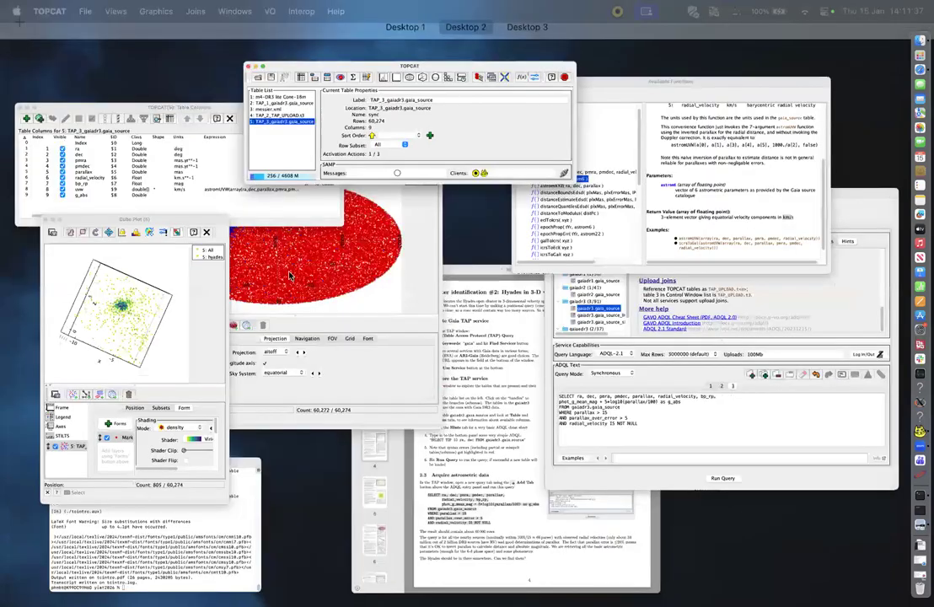
{"action": "left_click", "coordinate": [379, 245]}
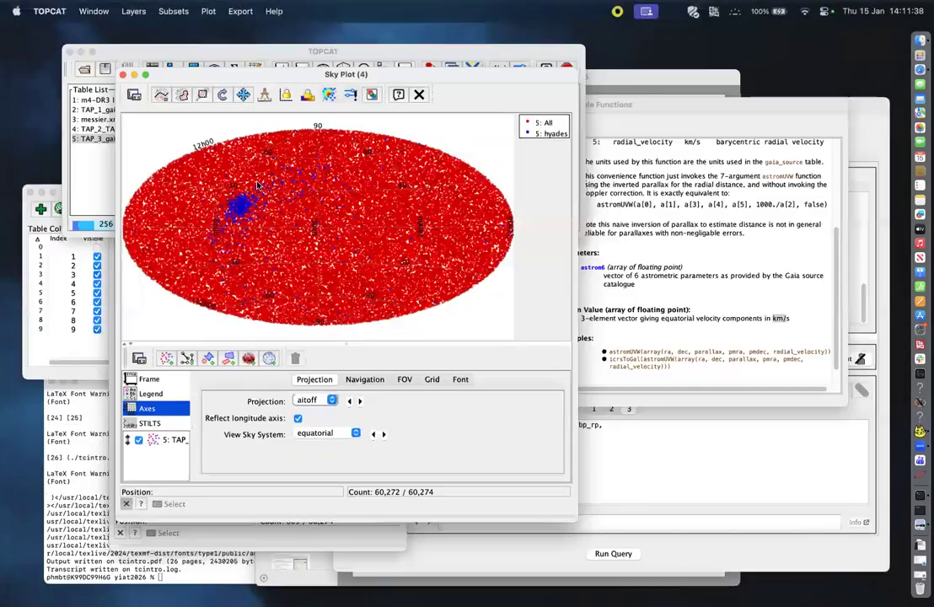
Colour the All subset teal and the hyades subset magenta in the sky plot.
{"action": "left_click", "coordinate": [168, 455]}
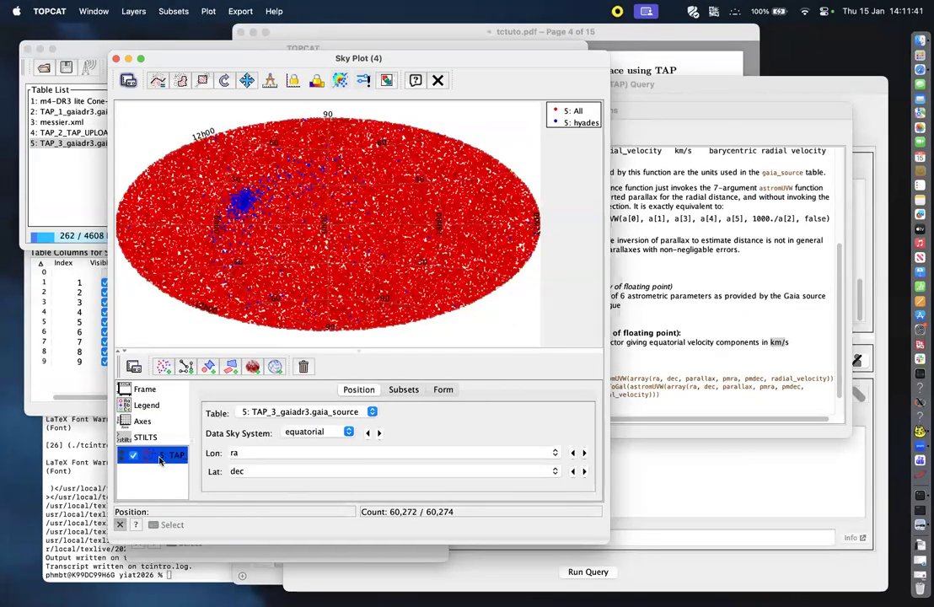
{"action": "left_click", "coordinate": [403, 389]}
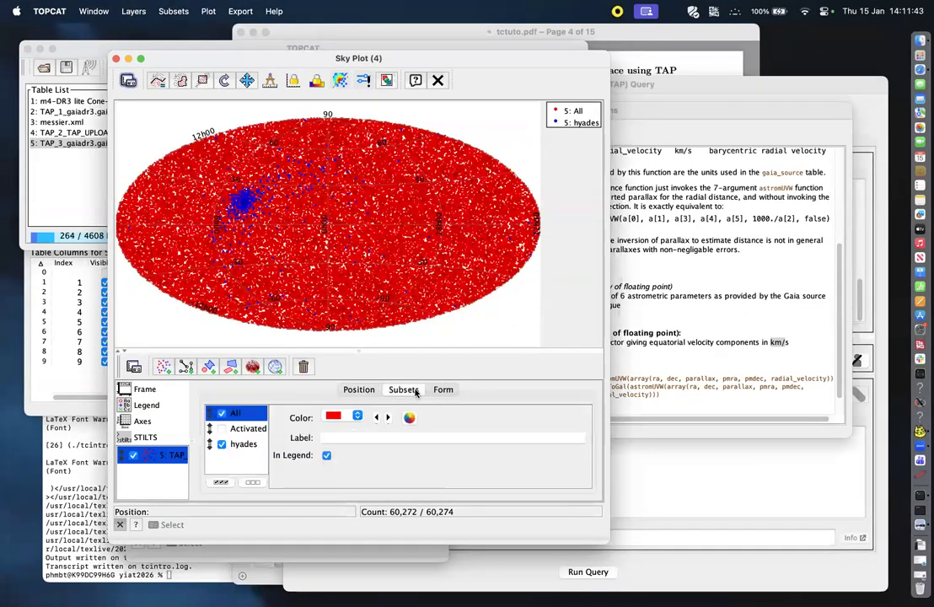
{"action": "left_click", "coordinate": [356, 417]}
{"action": "left_click", "coordinate": [342, 487]}
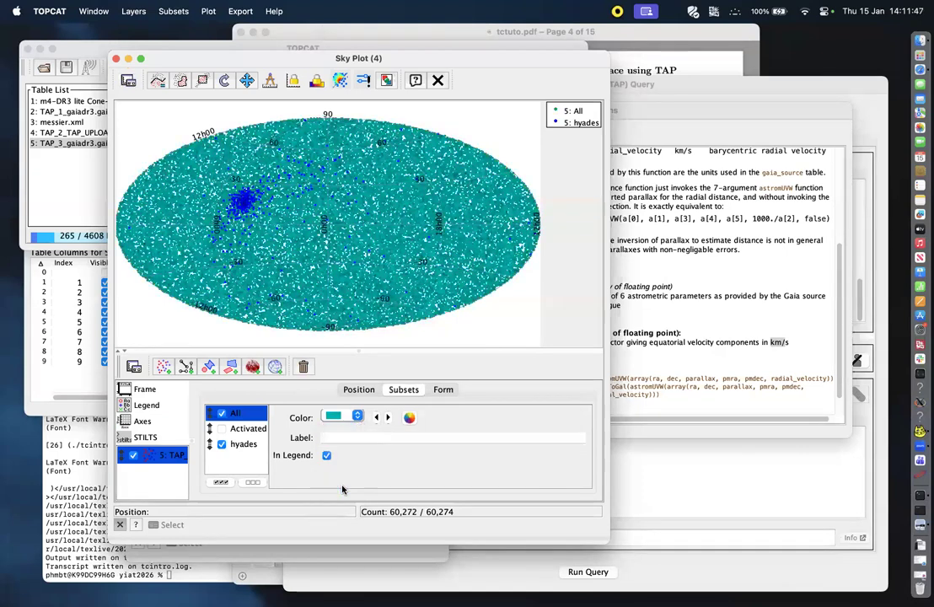
{"action": "left_click", "coordinate": [244, 444]}
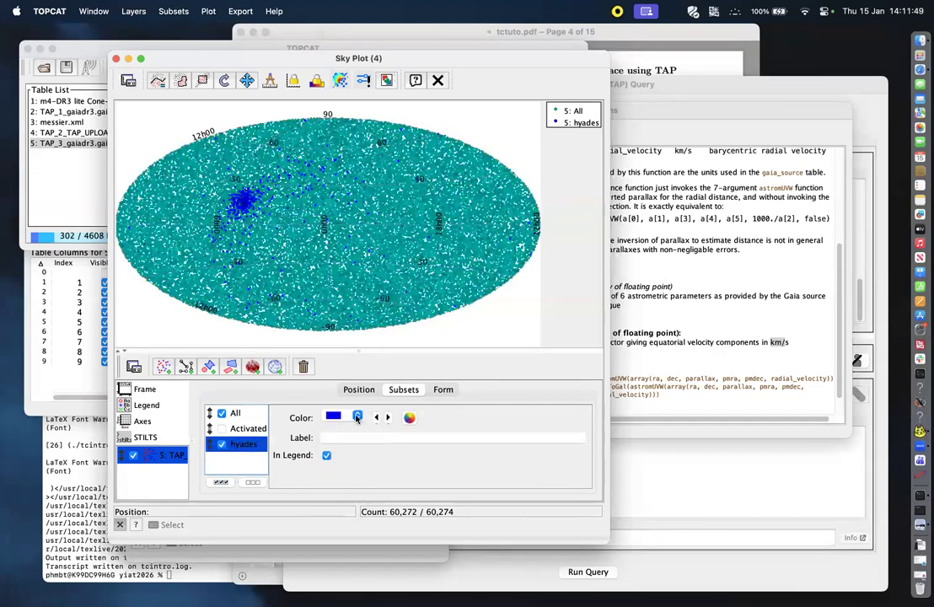
{"action": "left_click", "coordinate": [357, 417]}
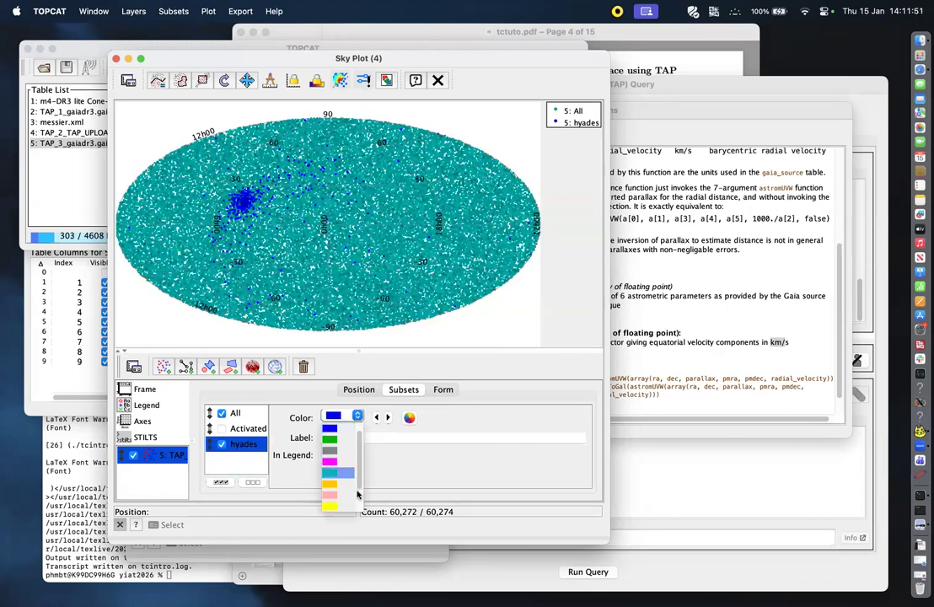
{"action": "scroll", "coordinate": [357, 494], "scroll_direction": "down", "scroll_amount": 3}
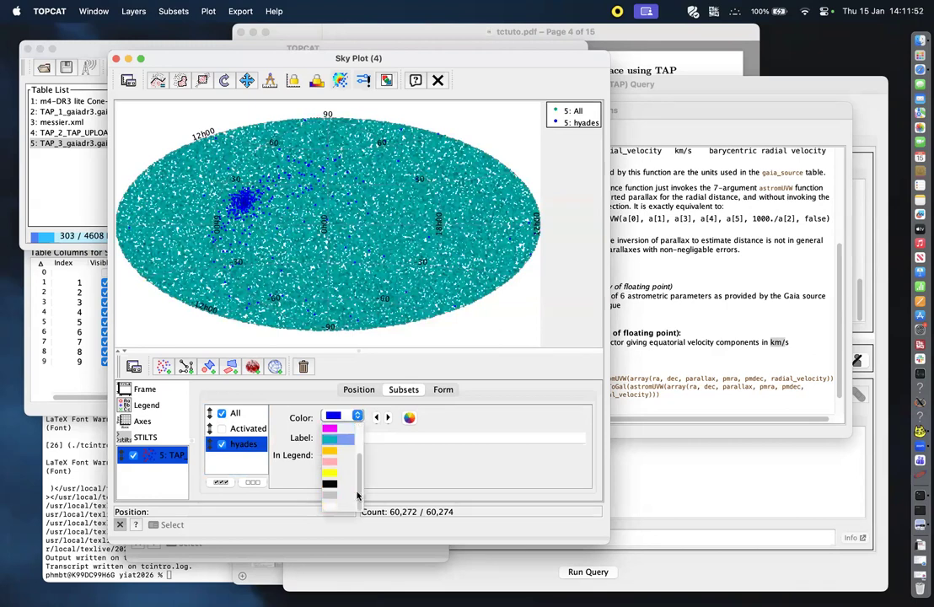
{"action": "left_click", "coordinate": [343, 429]}
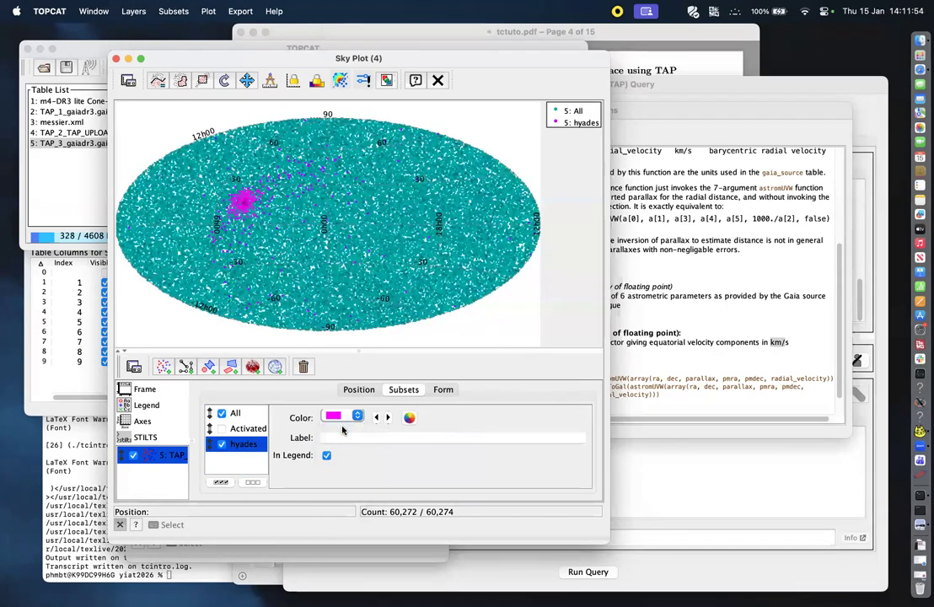
Increase the marker size in the sky plot to 3.
{"action": "left_click", "coordinate": [442, 390]}
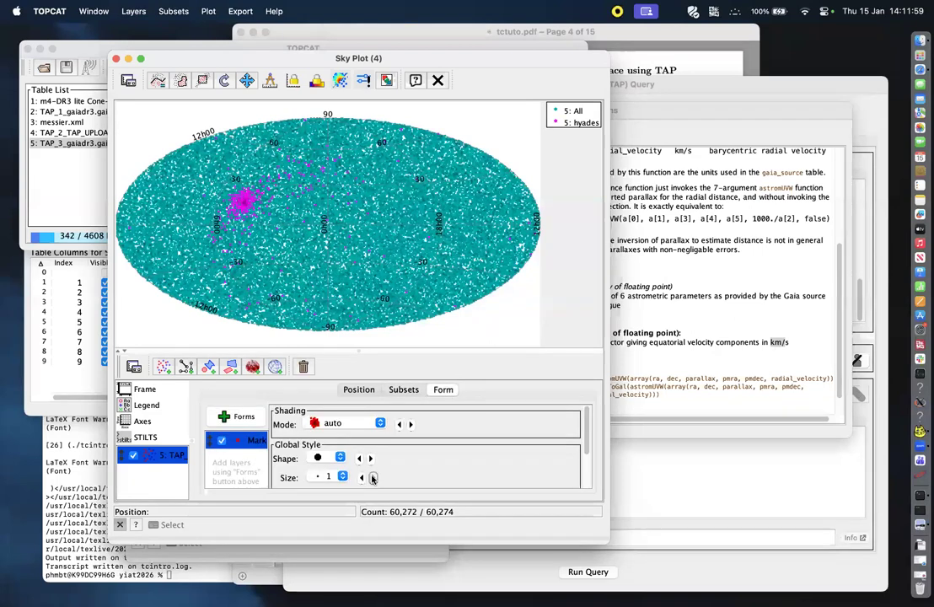
{"action": "left_click", "coordinate": [373, 477]}
{"action": "left_click", "coordinate": [372, 477]}
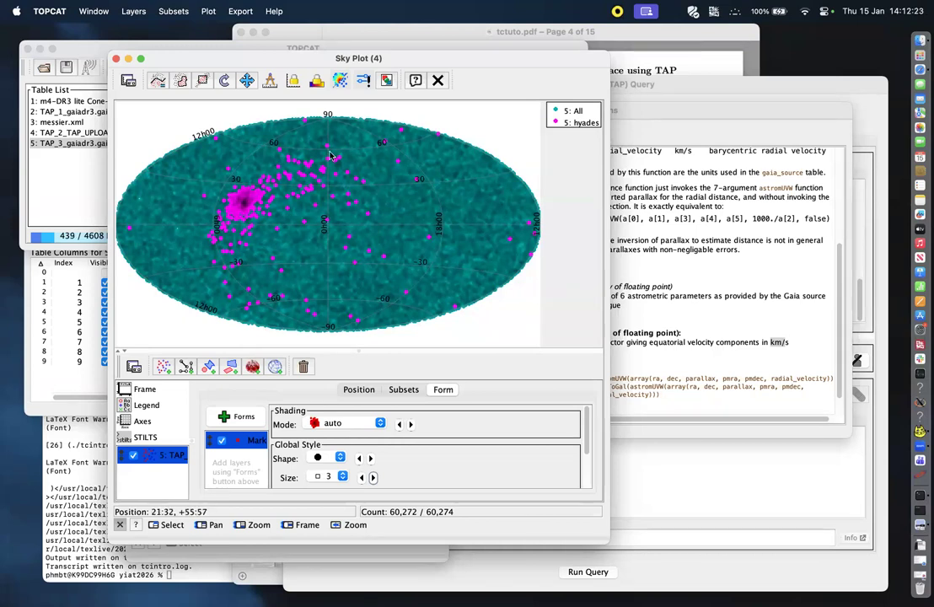
Create a plane plot of g_abs against bp_rp for the TAP_3_gaiadr3.gaia_source table and flip its Y axis.
{"action": "left_click", "coordinate": [65, 48]}
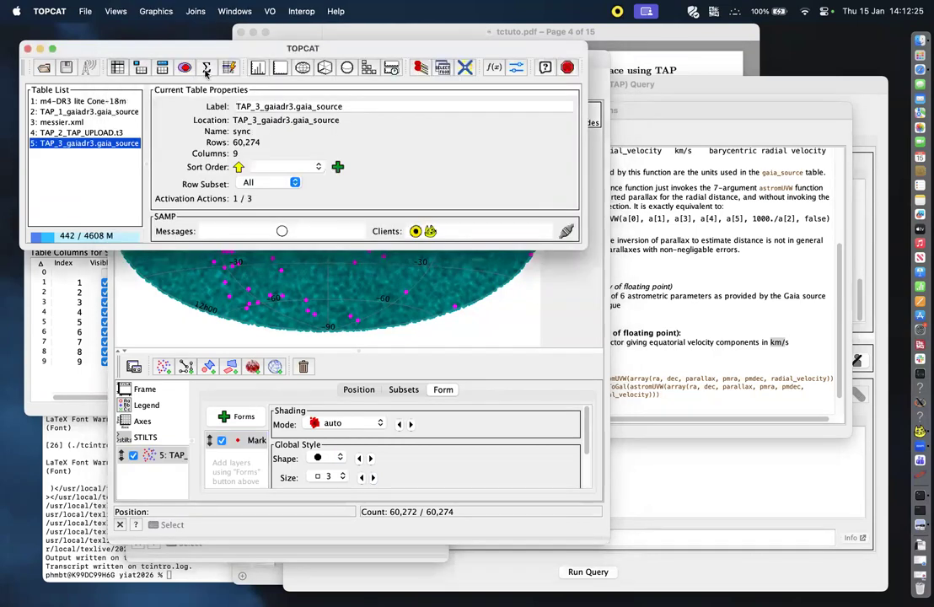
{"action": "left_click", "coordinate": [280, 69]}
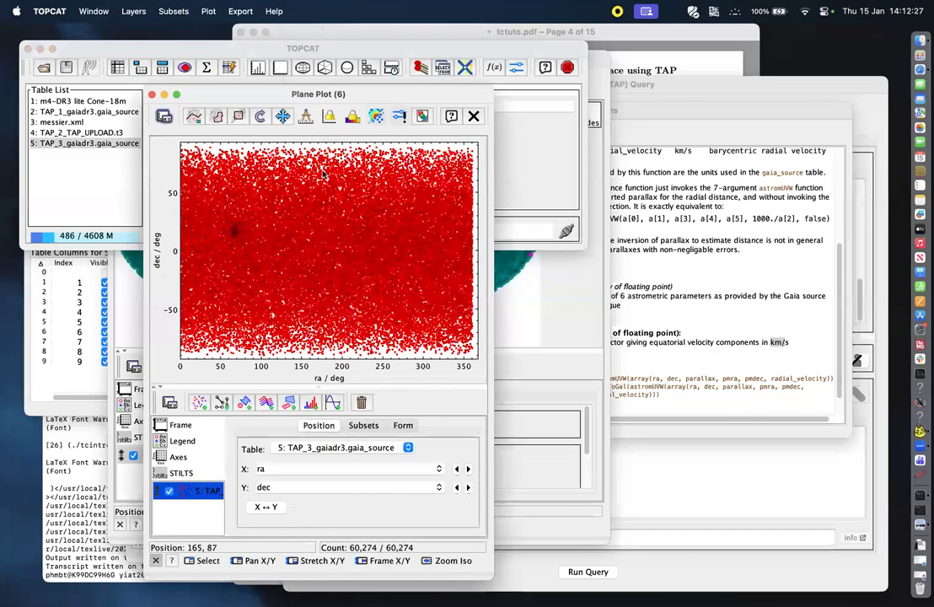
{"action": "left_click", "coordinate": [439, 469]}
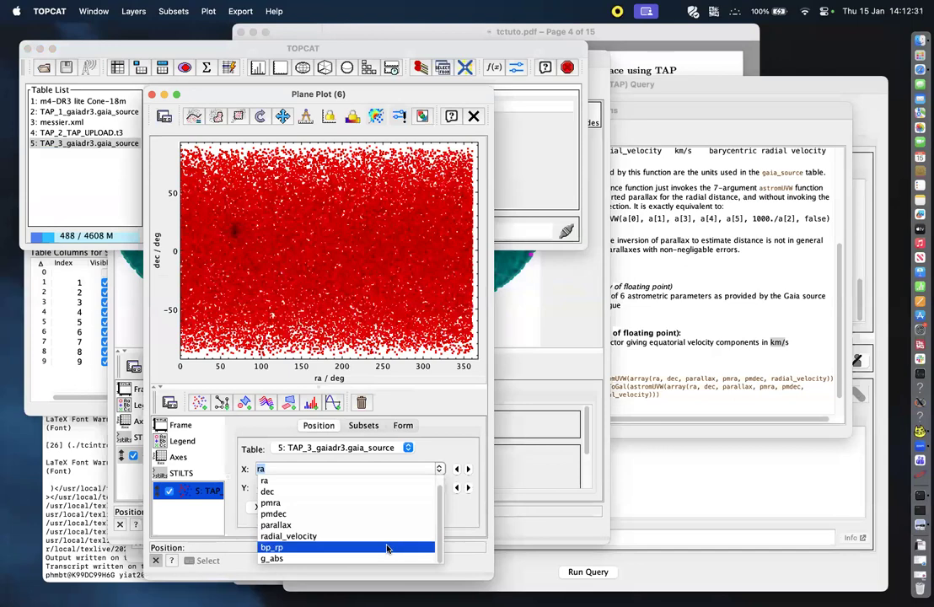
{"action": "left_click", "coordinate": [388, 548]}
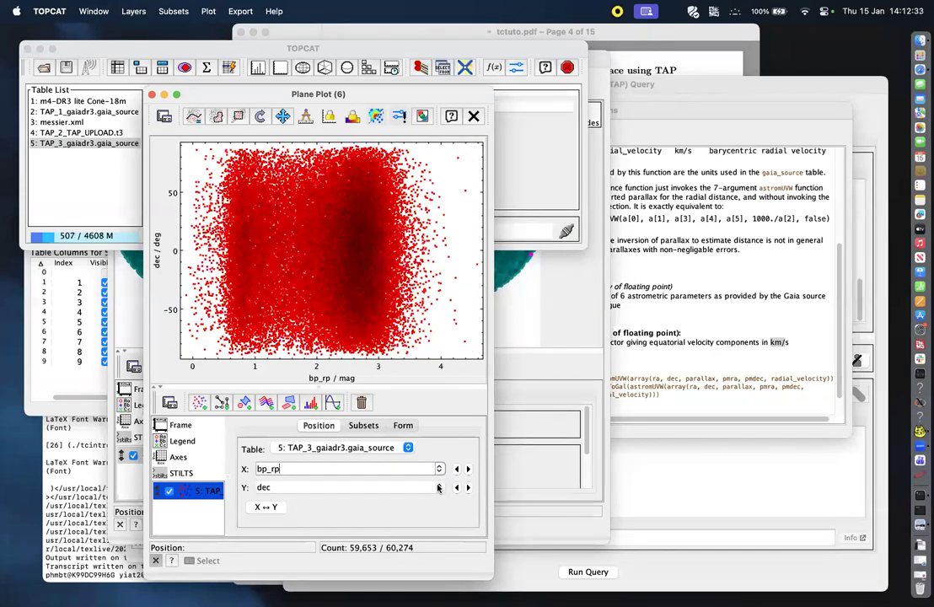
{"action": "left_click", "coordinate": [439, 487]}
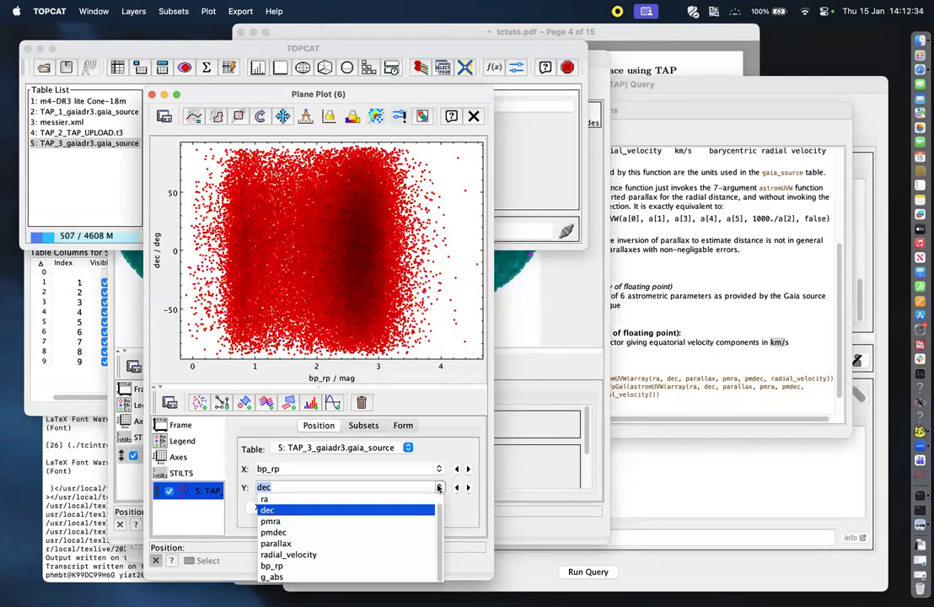
{"action": "left_click", "coordinate": [403, 578]}
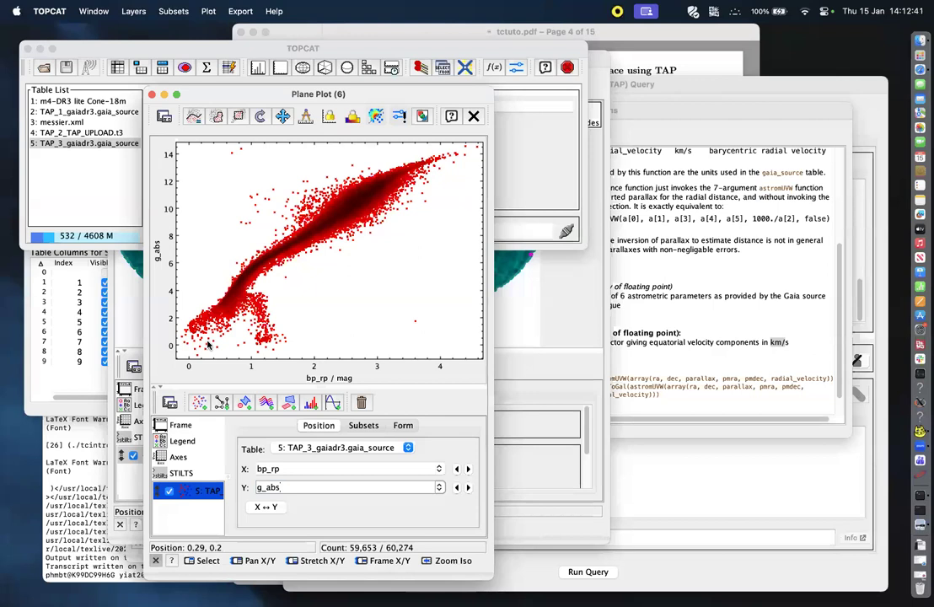
{"action": "left_click", "coordinate": [182, 459]}
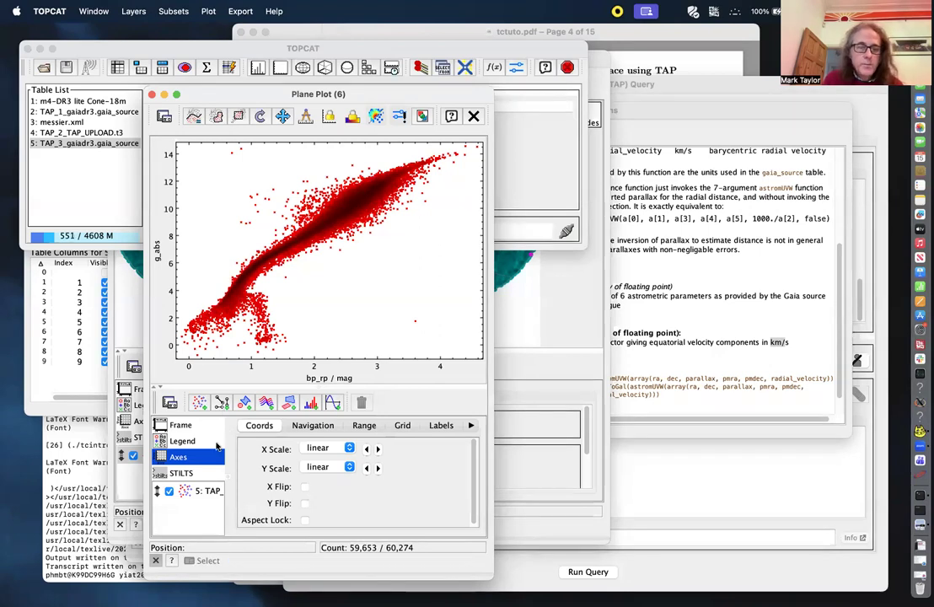
{"action": "left_click", "coordinate": [304, 503]}
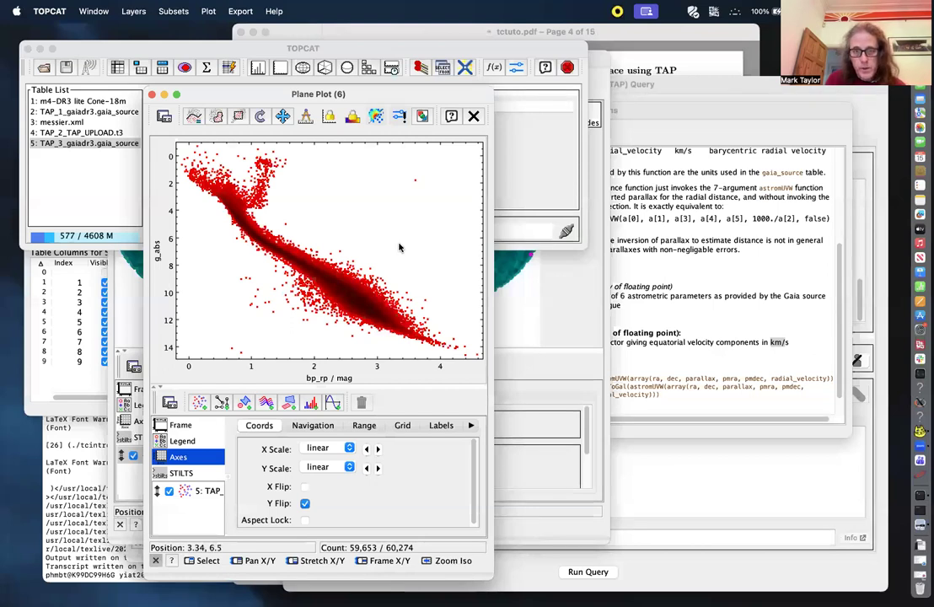
Add the hyades subset to the plane plot and colour the All subset magenta.
{"action": "left_click", "coordinate": [200, 492]}
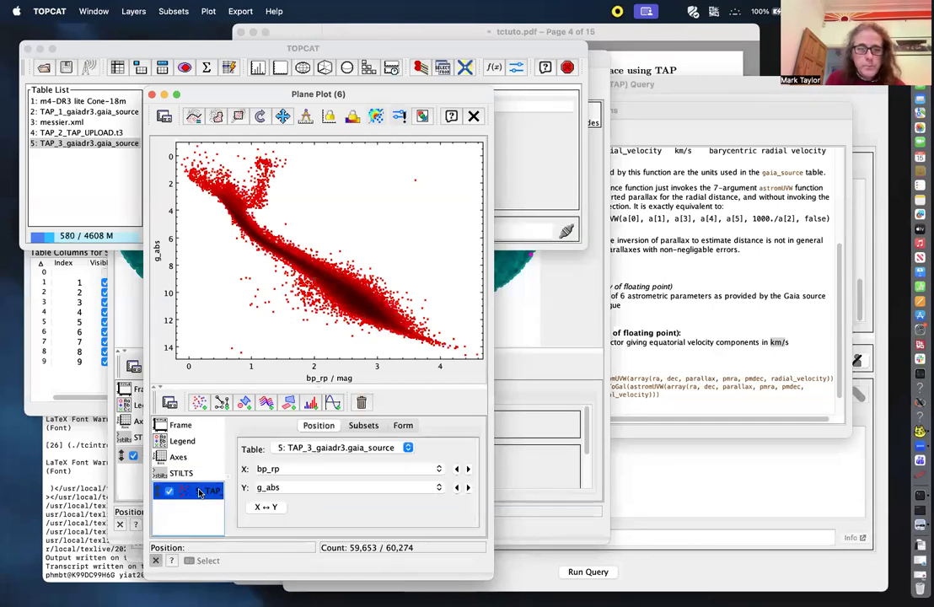
{"action": "left_click", "coordinate": [370, 426]}
{"action": "left_click", "coordinate": [257, 480]}
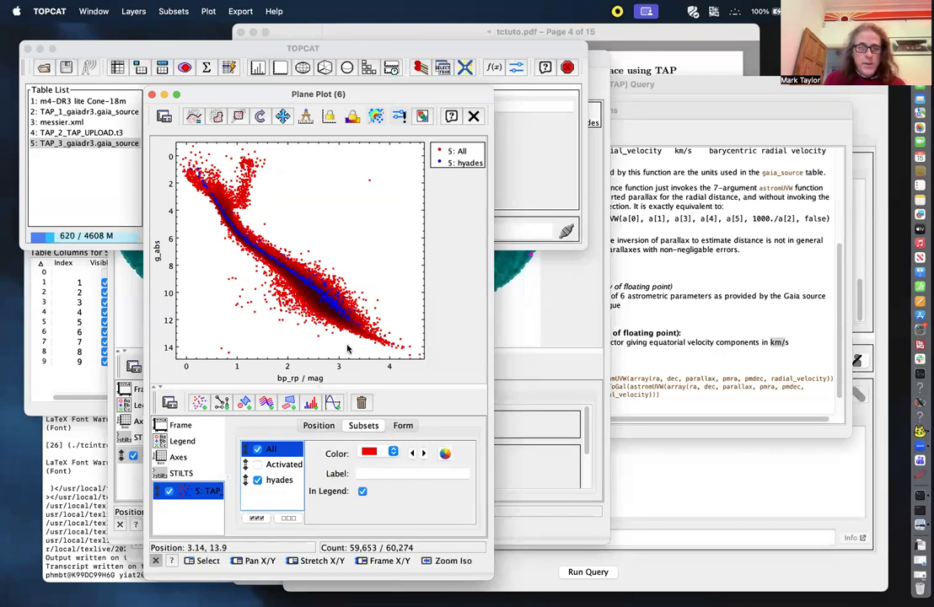
{"action": "left_click", "coordinate": [377, 452]}
{"action": "left_click", "coordinate": [376, 509]}
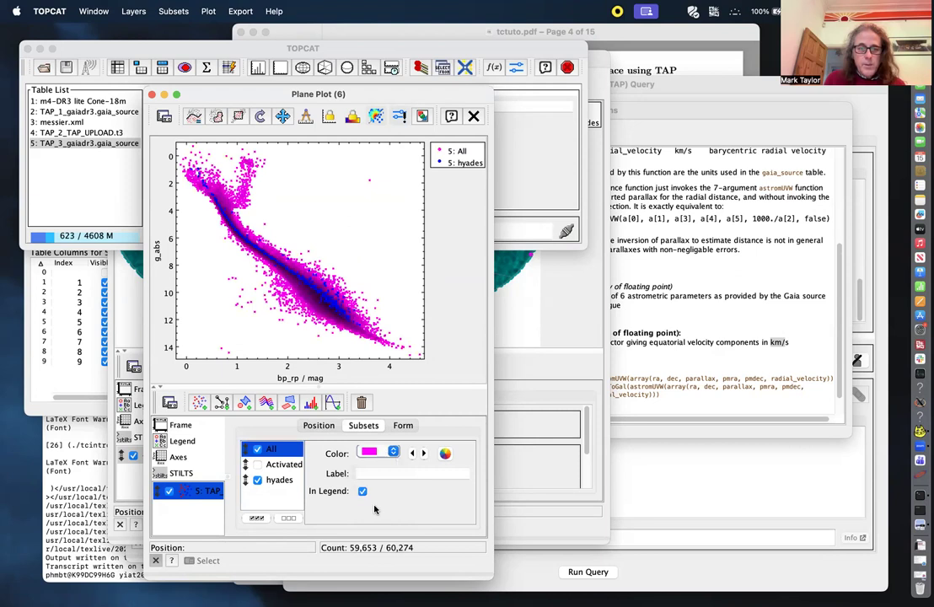
Set the plane plot's marker shading mode to flat.
{"action": "left_click", "coordinate": [403, 425]}
{"action": "left_click", "coordinate": [379, 460]}
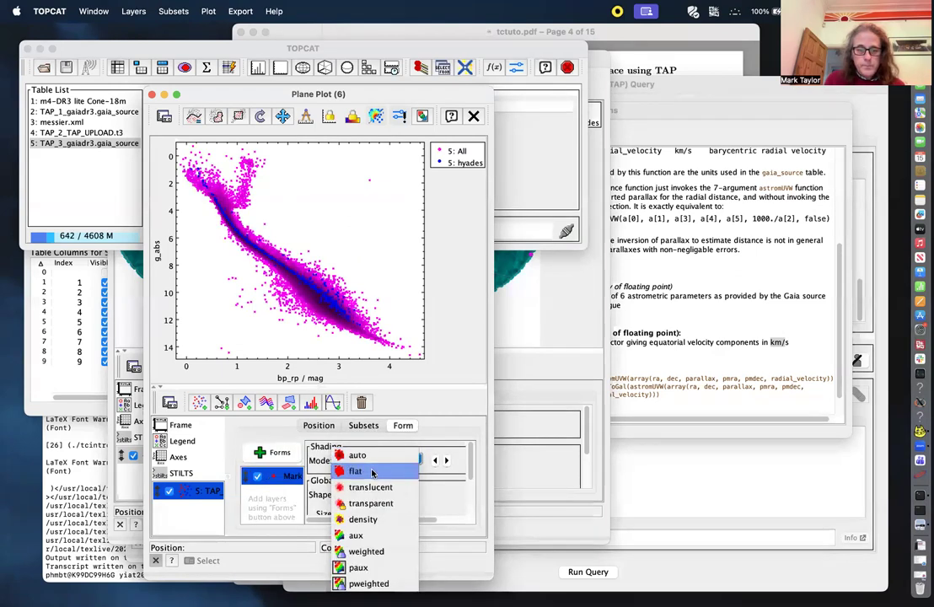
{"action": "left_click", "coordinate": [371, 472]}
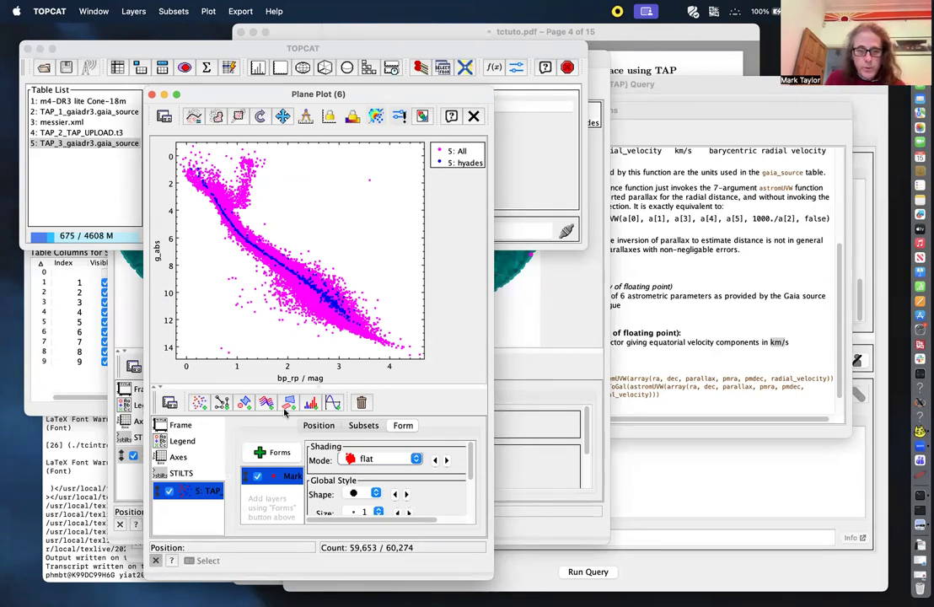
Hide the All subset in the plane plot and rescale the axes to fit the remaining hyades points.
{"action": "left_click", "coordinate": [363, 426]}
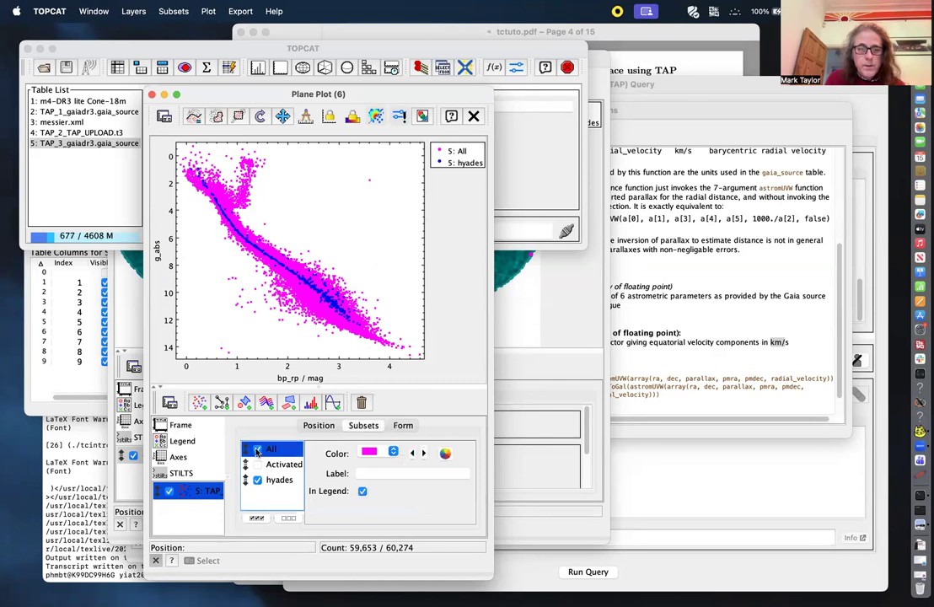
{"action": "left_click", "coordinate": [257, 449]}
{"action": "left_click_drag", "start_coordinate": [260, 281], "coordinate": [284, 214]}
{"action": "left_click", "coordinate": [282, 118]}
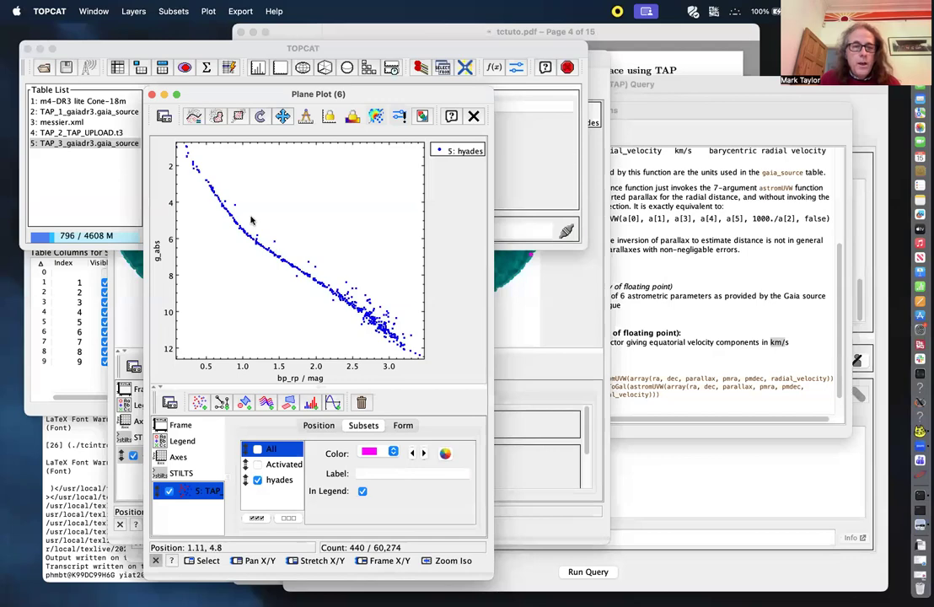
Move the plane plot beside the sky plot and hide the All subset in the sky plot.
{"action": "left_click_drag", "start_coordinate": [277, 99], "coordinate": [625, 81]}
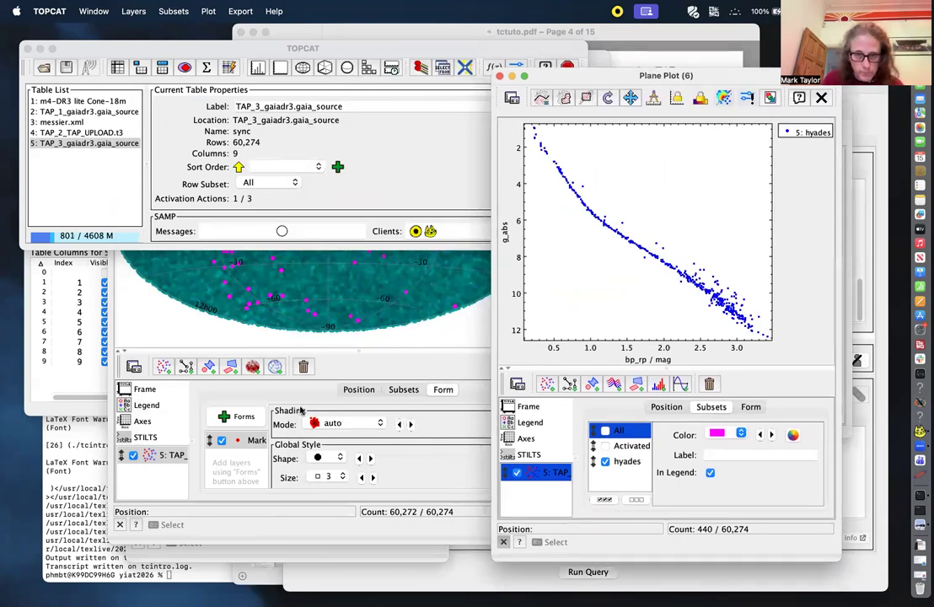
{"action": "left_click", "coordinate": [387, 389]}
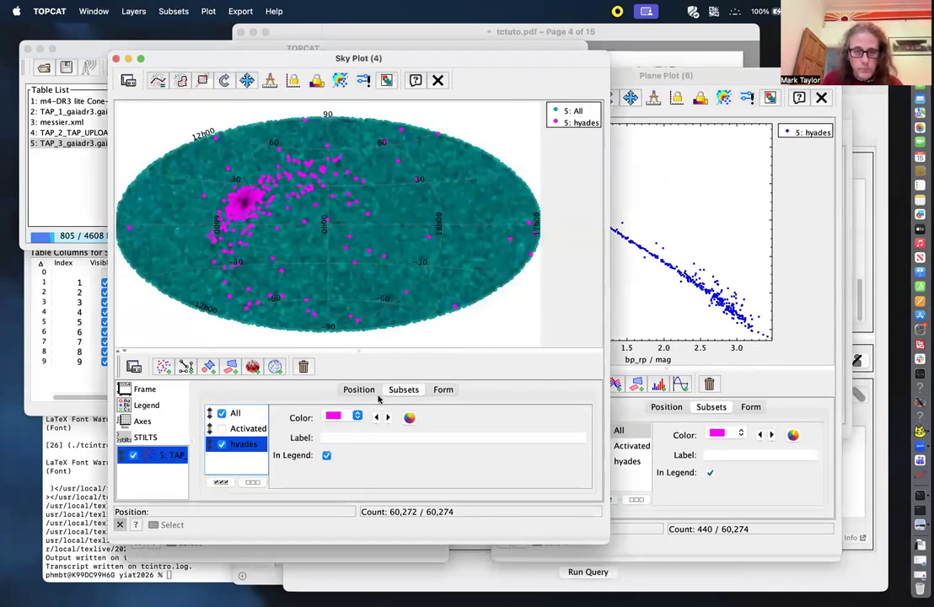
{"action": "left_click", "coordinate": [222, 414]}
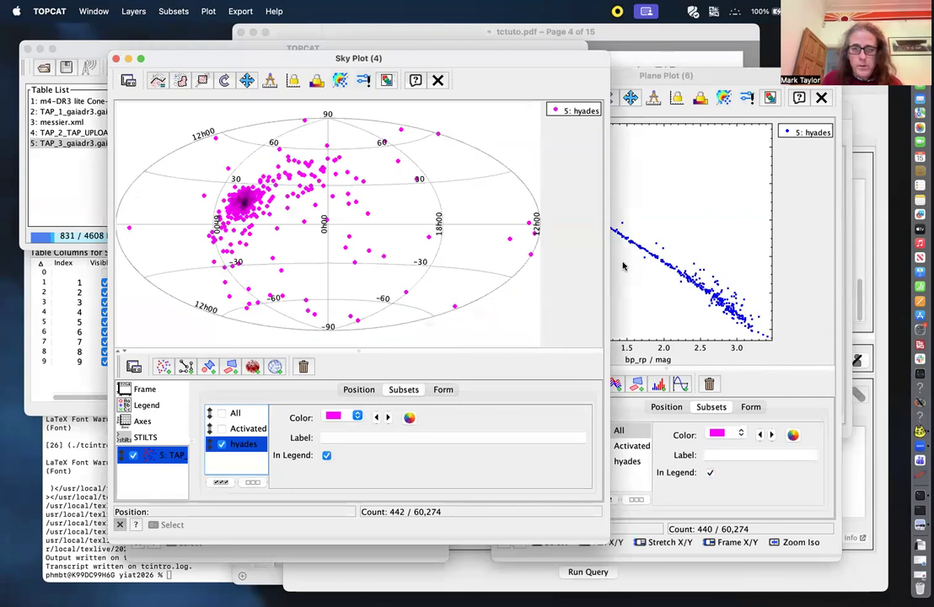
Highlight several hyades stars along the sequence in the plane plot to compare their positions in the sky plot.
{"action": "left_click", "coordinate": [728, 178]}
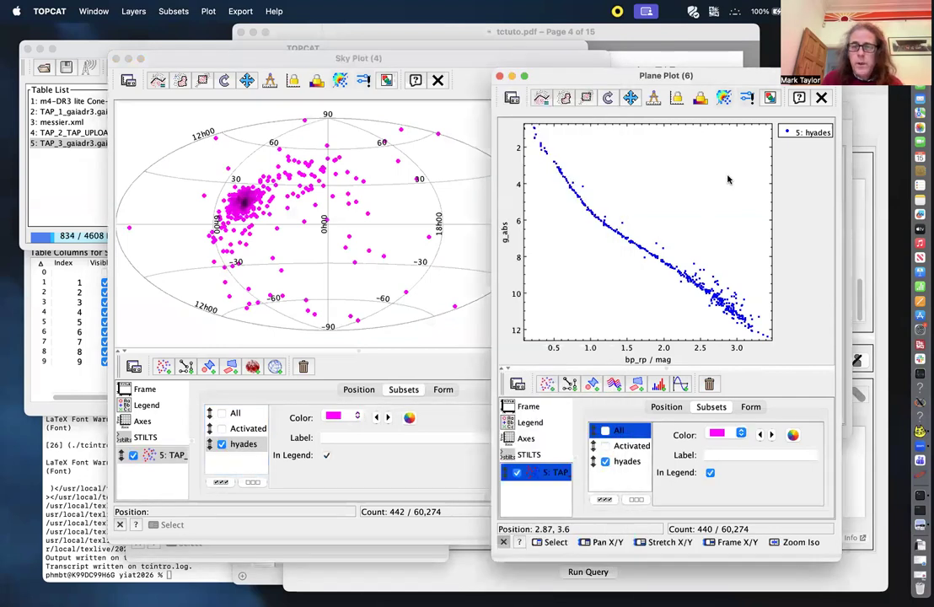
{"action": "left_click", "coordinate": [664, 263]}
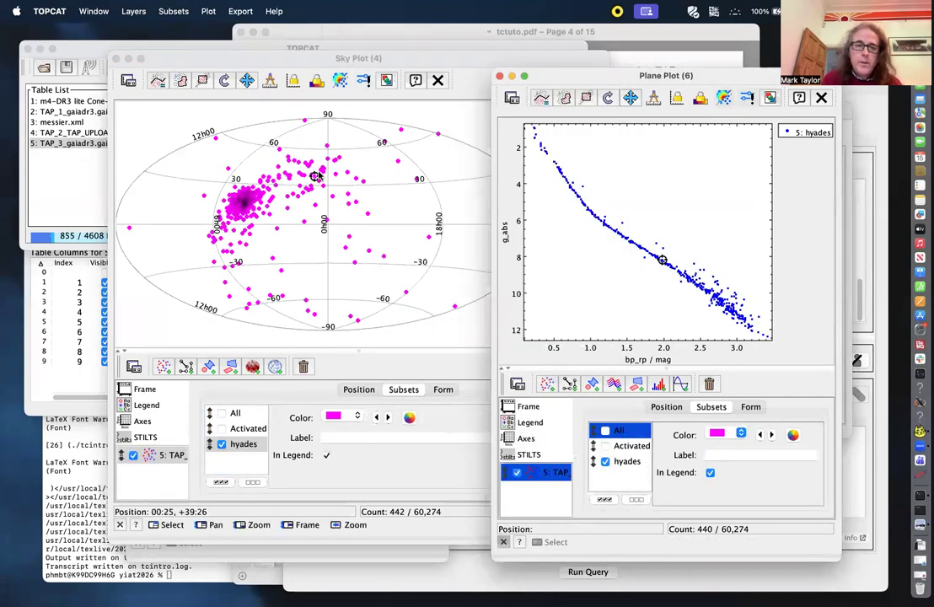
{"action": "left_click", "coordinate": [647, 253]}
{"action": "left_click", "coordinate": [626, 238]}
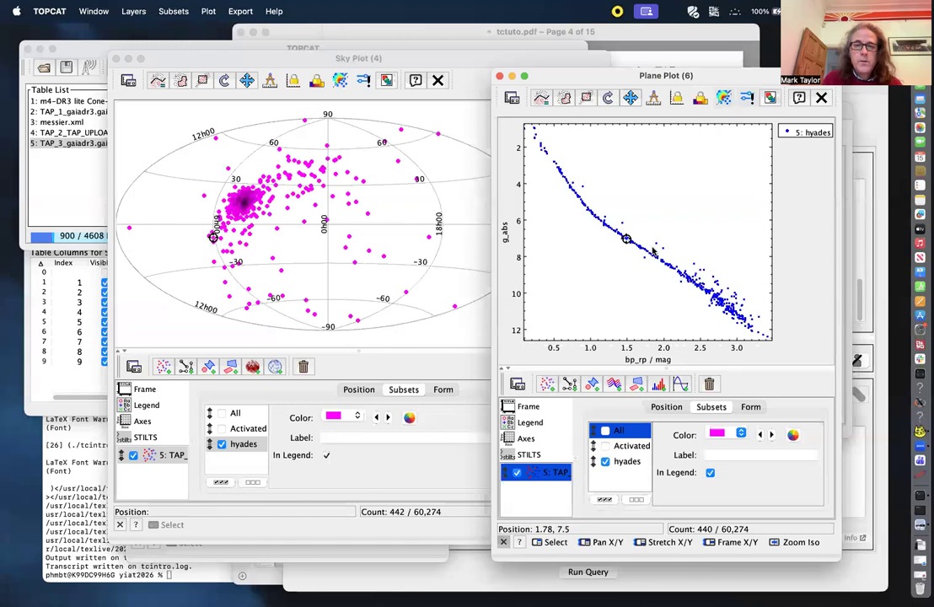
{"action": "left_click", "coordinate": [696, 287]}
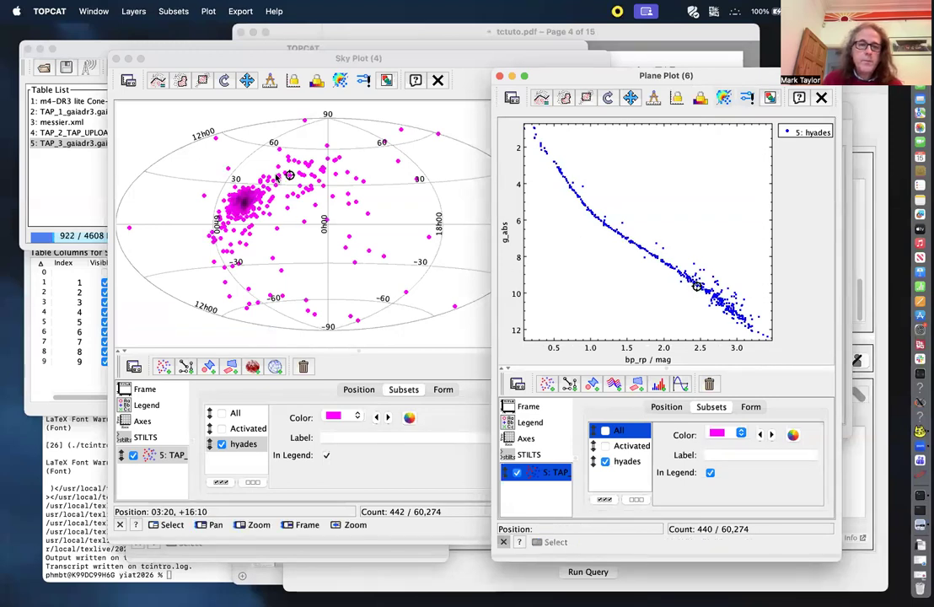
{"action": "left_click", "coordinate": [573, 185]}
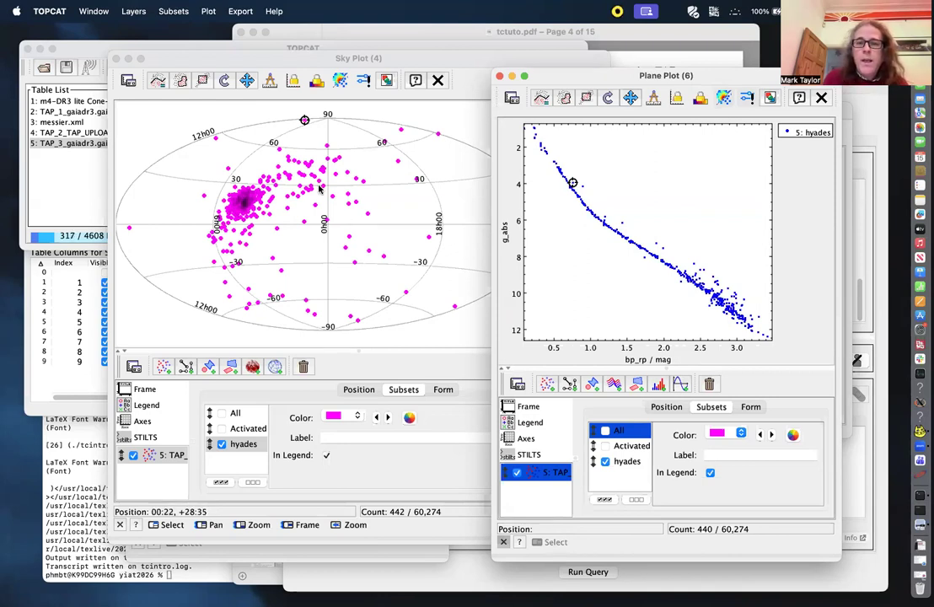
Enable the Display HiPS cutout activation action for the TAP_3 table and show a star's cutout, placing the image window clear of the settings.
{"action": "left_click", "coordinate": [75, 49]}
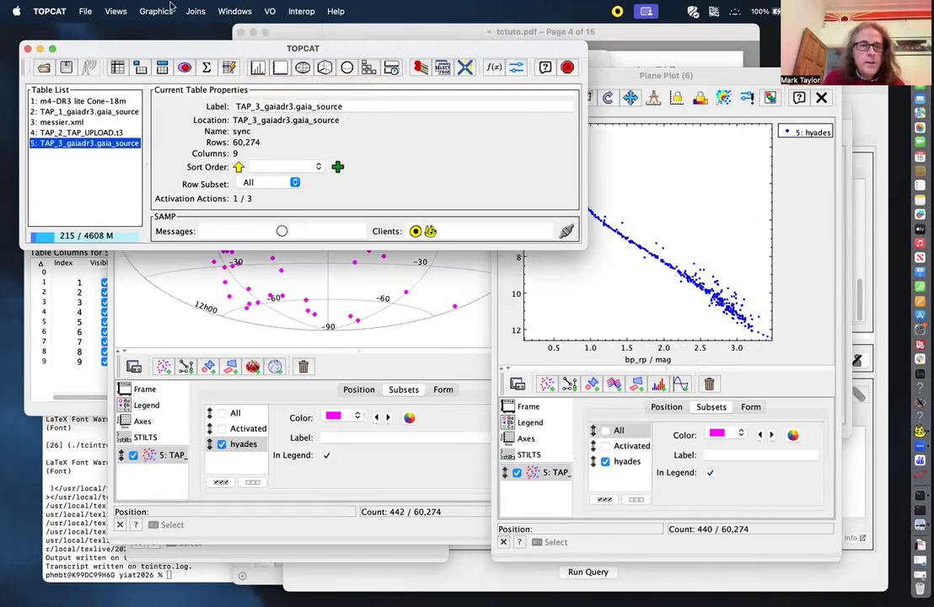
{"action": "left_click", "coordinate": [105, 12]}
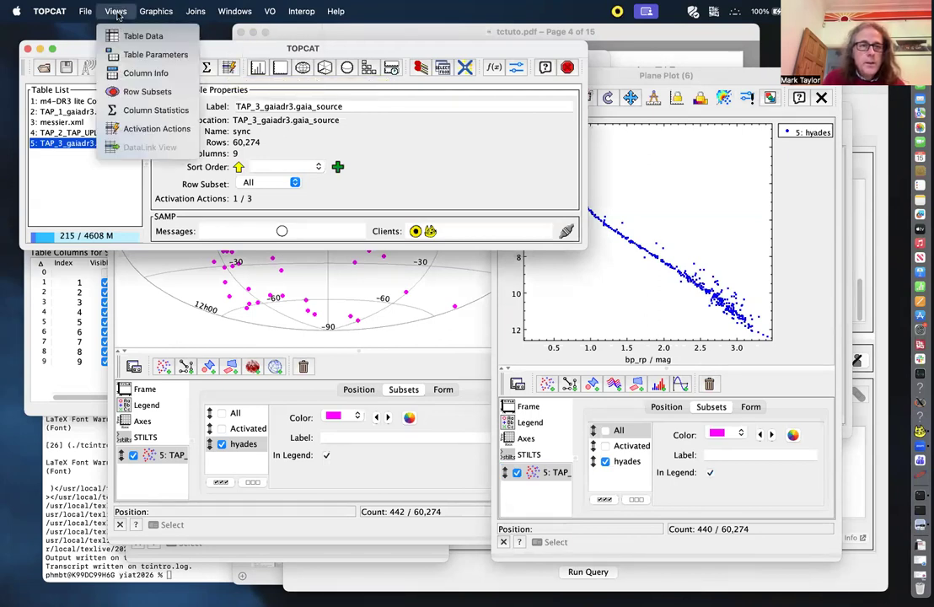
{"action": "left_click", "coordinate": [132, 129]}
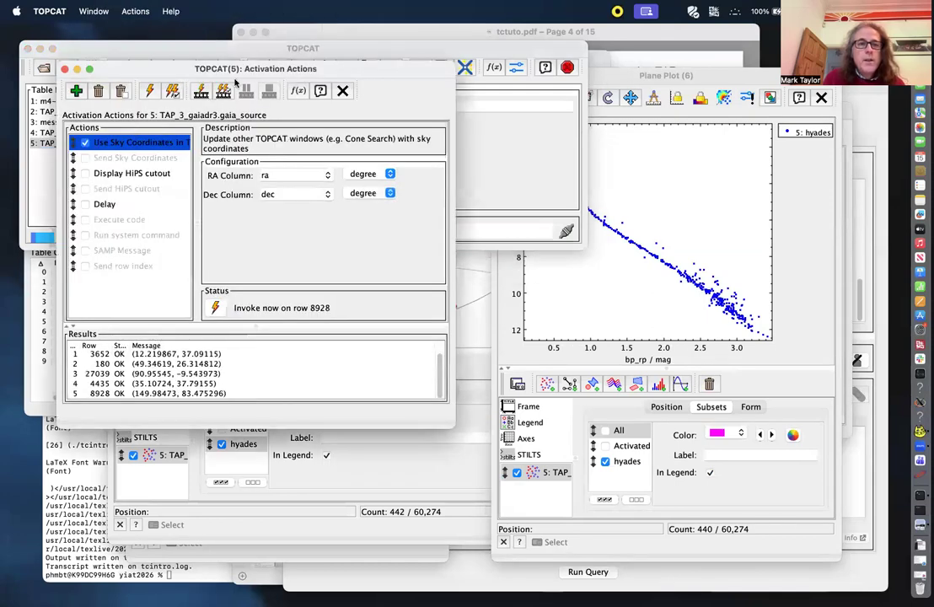
{"action": "left_click_drag", "start_coordinate": [250, 71], "coordinate": [263, 98]}
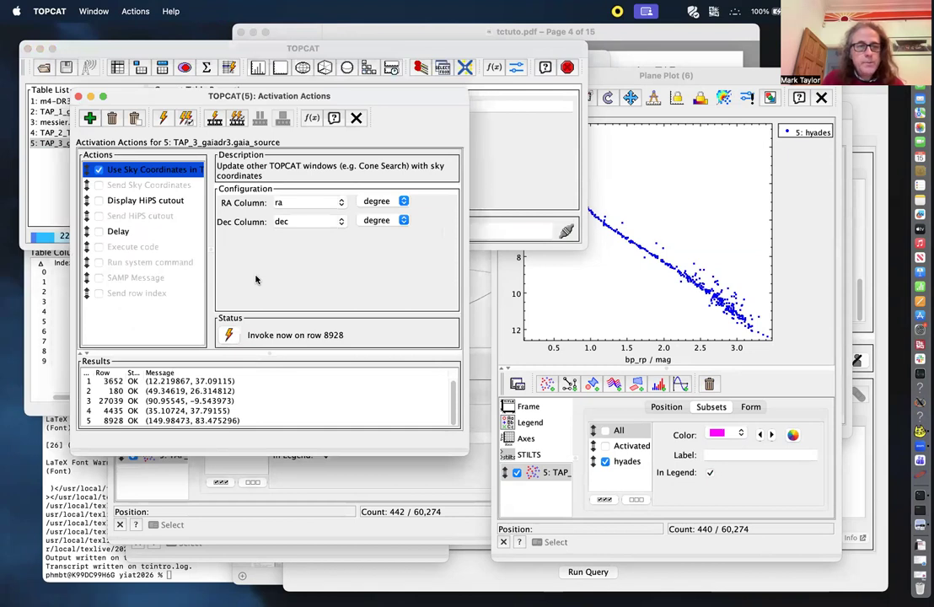
{"action": "left_click", "coordinate": [139, 203]}
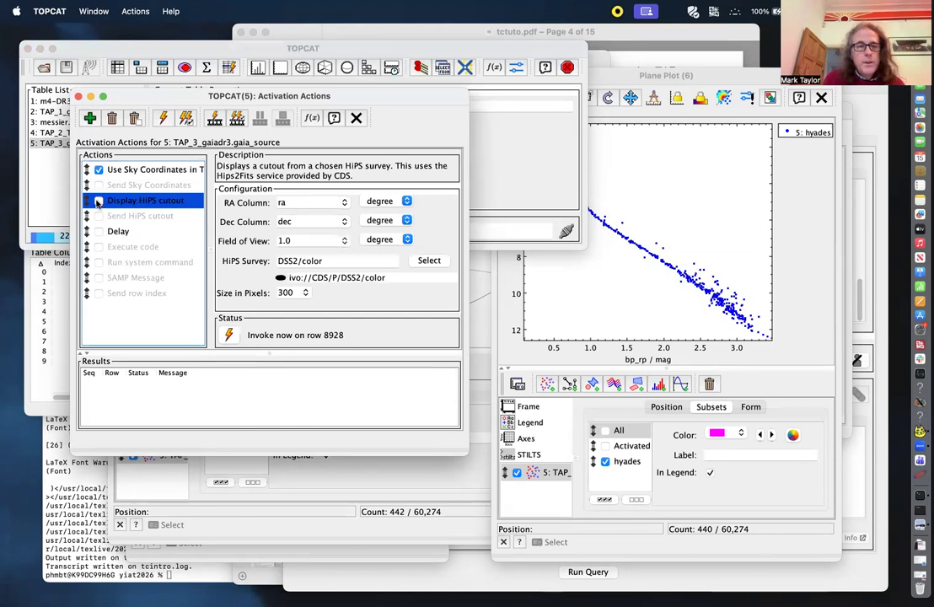
{"action": "left_click", "coordinate": [98, 201]}
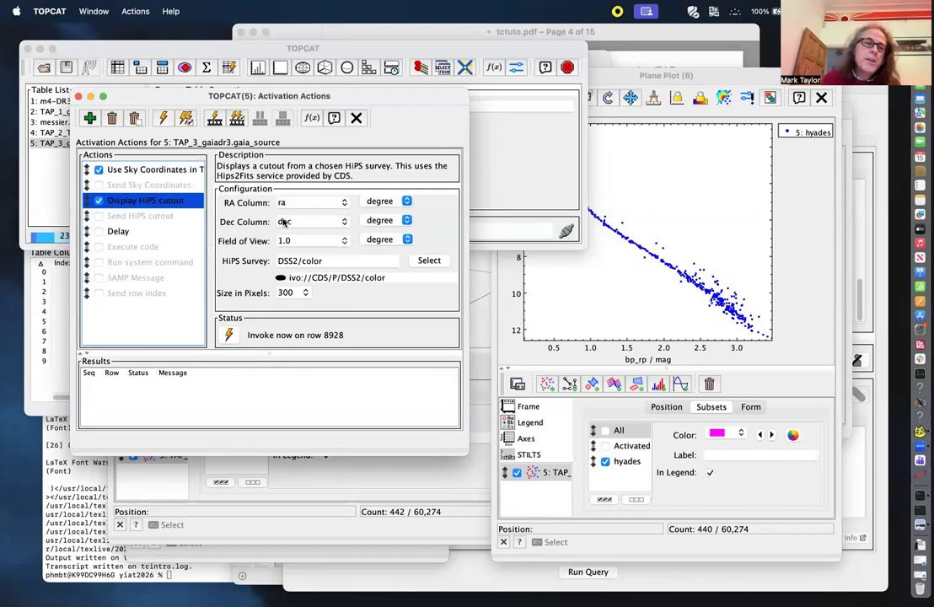
{"action": "left_click", "coordinate": [657, 245]}
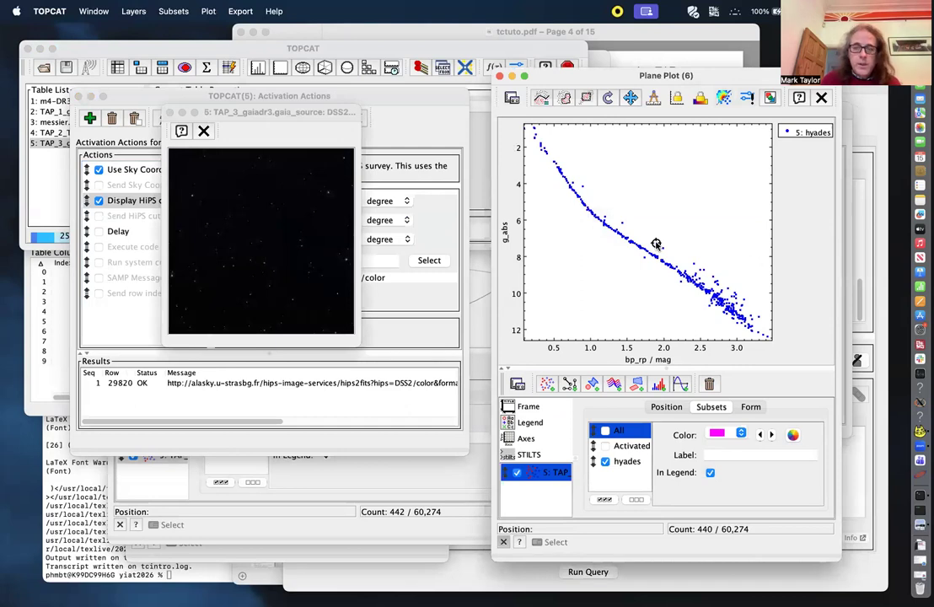
{"action": "left_click_drag", "start_coordinate": [224, 110], "coordinate": [116, 362]}
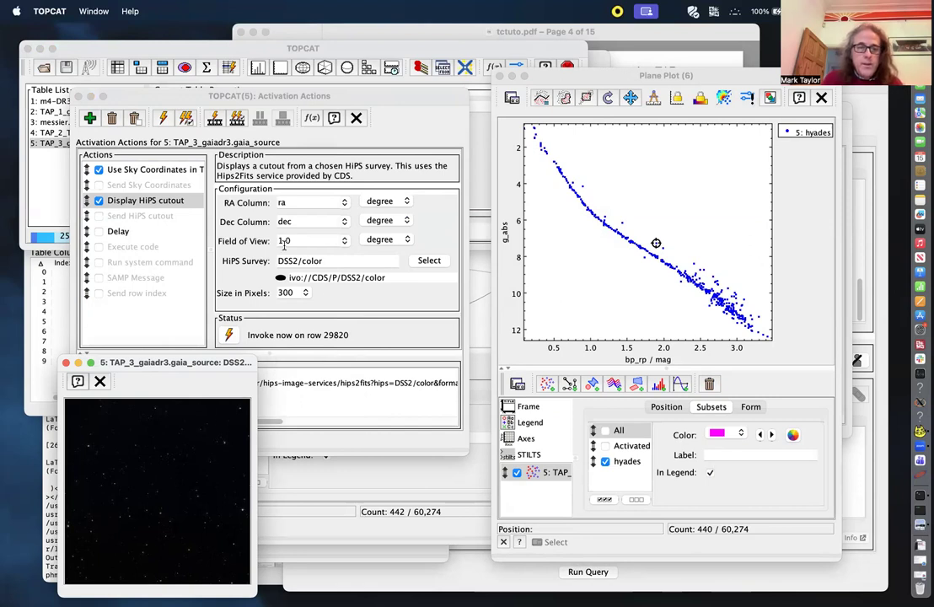
Set the HiPS cutout's field of view unit to arcmin and display cutouts for two stars lying above the main sequence.
{"action": "left_click", "coordinate": [403, 244]}
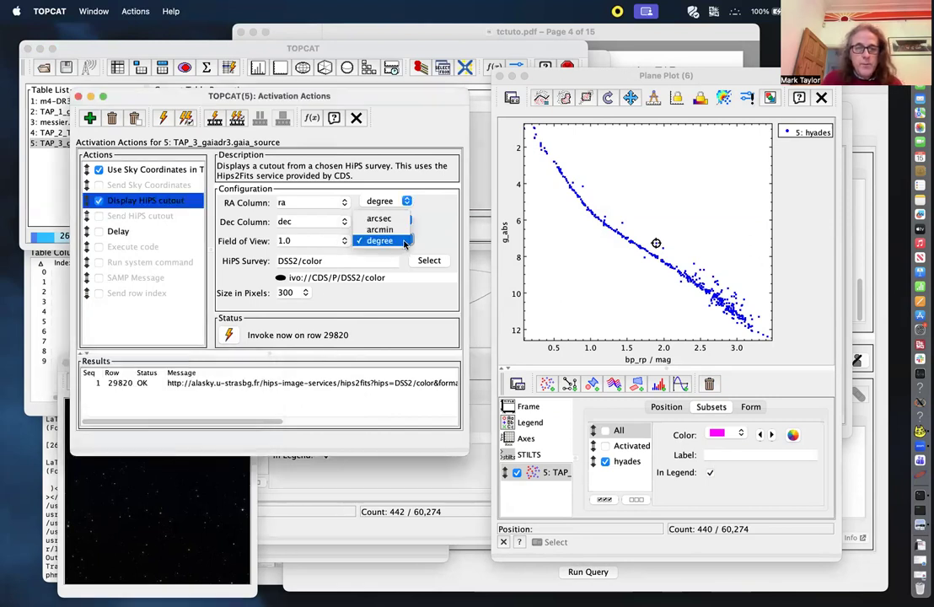
{"action": "left_click", "coordinate": [399, 230]}
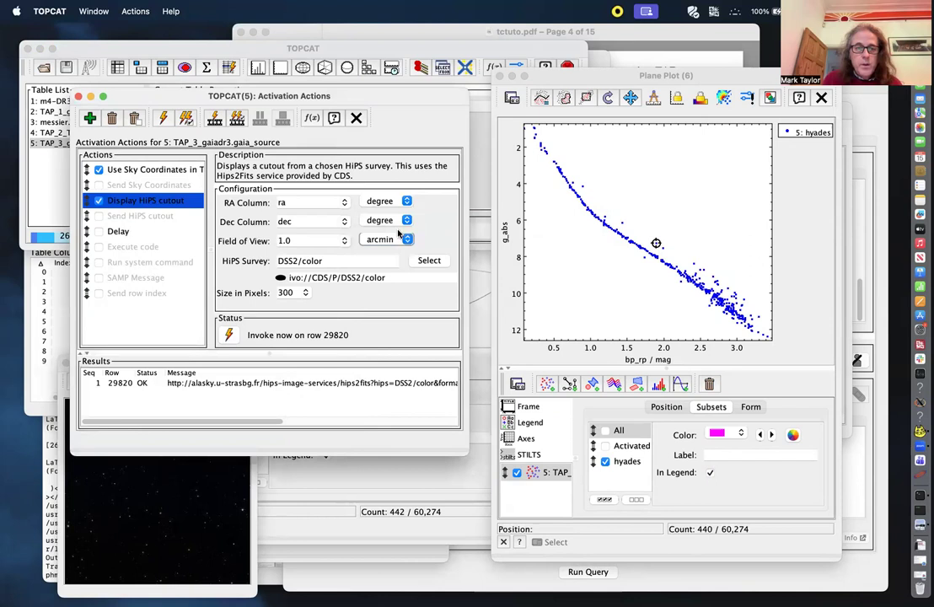
{"action": "left_click", "coordinate": [662, 247]}
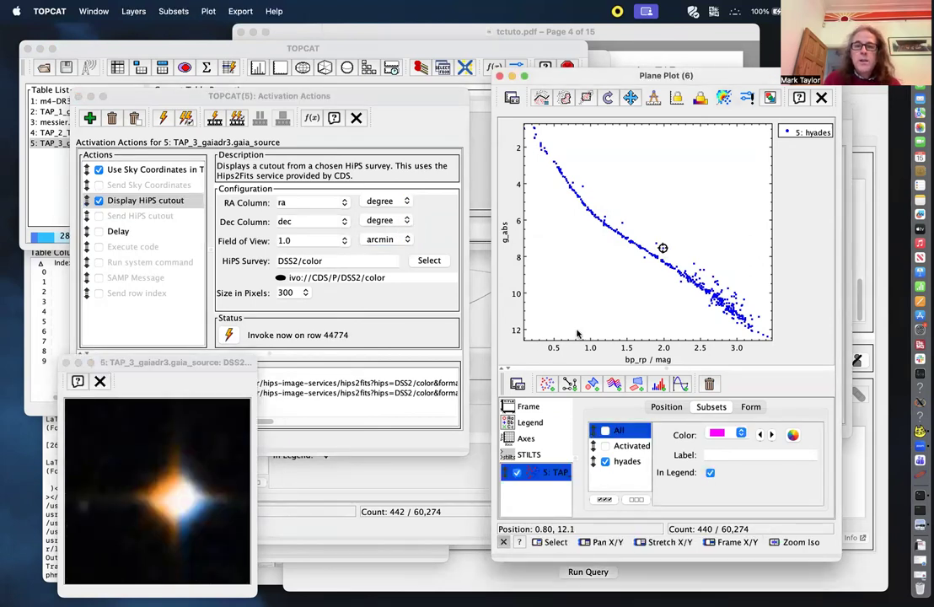
{"action": "left_click", "coordinate": [693, 264]}
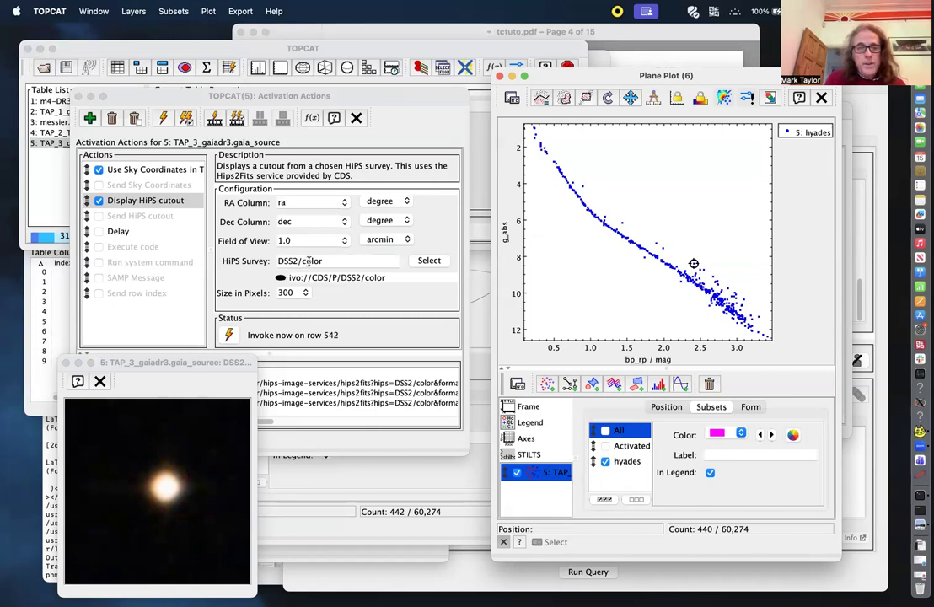
Set the HiPS cutout survey to the infrared 2MASS/color and display the cutout for a star above the lower main sequence.
{"action": "left_click", "coordinate": [426, 261]}
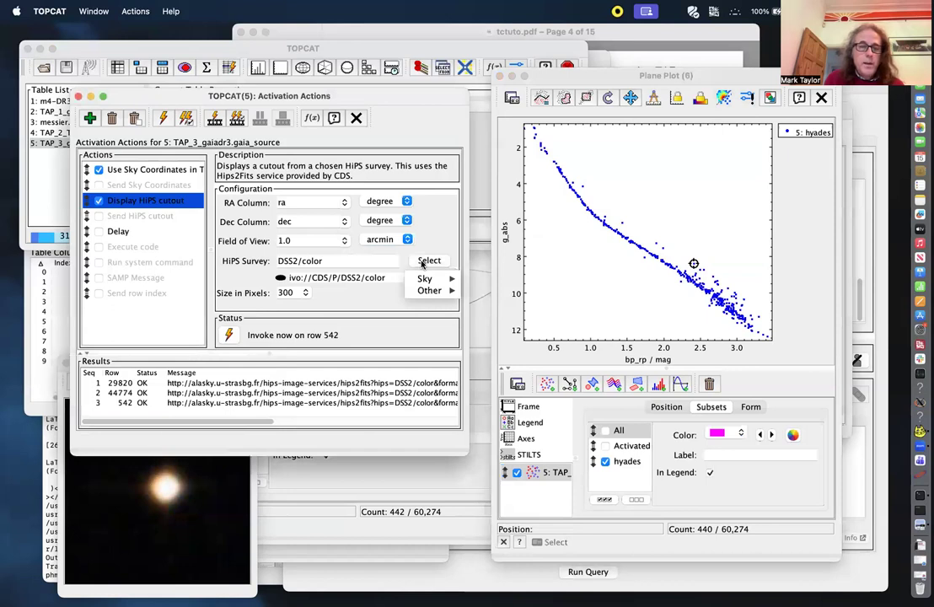
{"action": "mouse_move", "coordinate": [424, 278]}
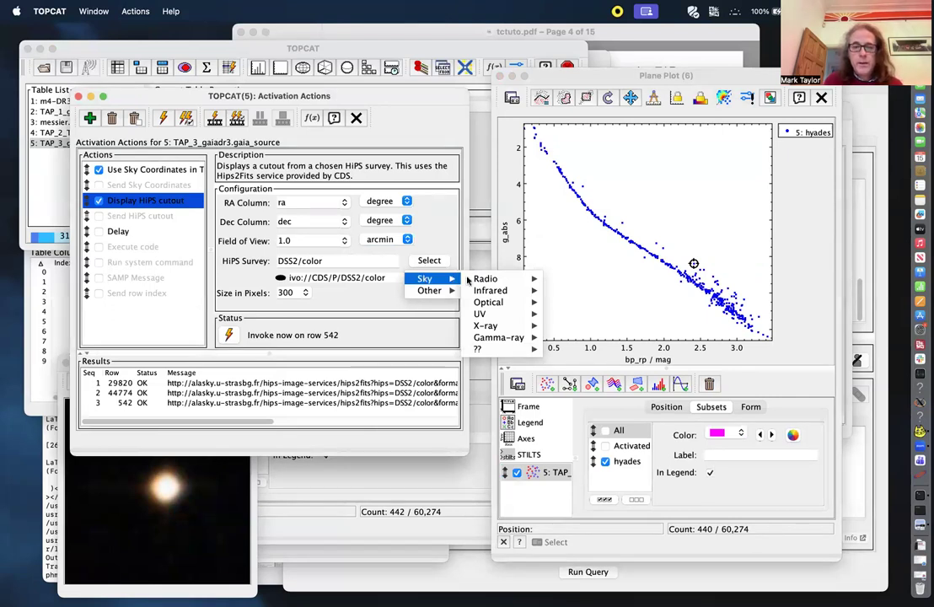
{"action": "mouse_move", "coordinate": [489, 292]}
{"action": "mouse_move", "coordinate": [581, 291]}
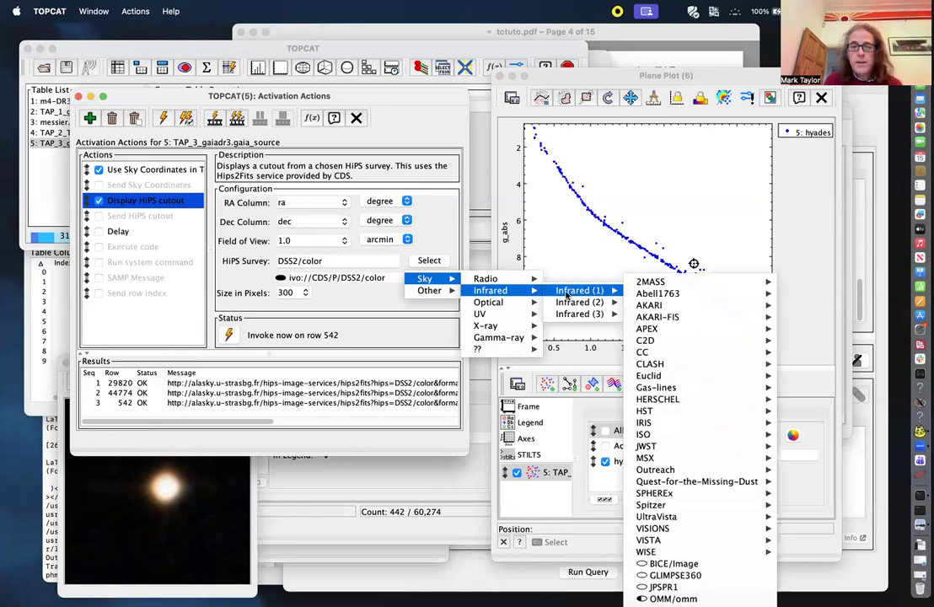
{"action": "mouse_move", "coordinate": [669, 281]}
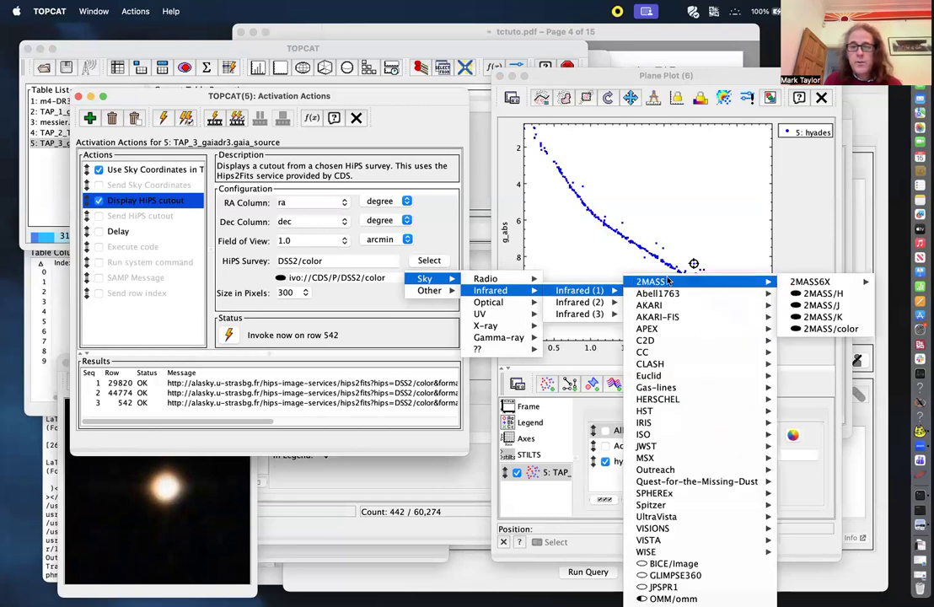
{"action": "left_click", "coordinate": [826, 329]}
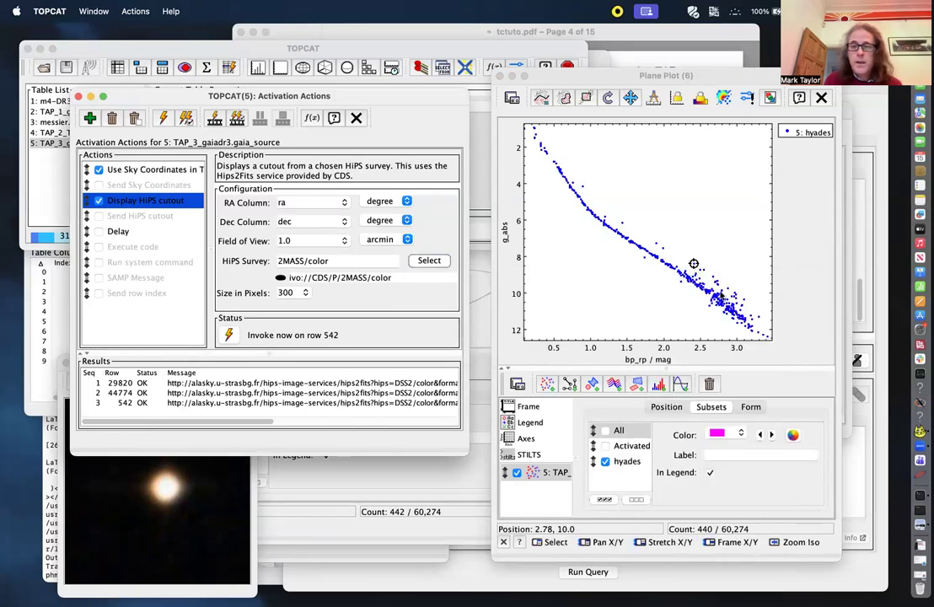
{"action": "left_click", "coordinate": [717, 282]}
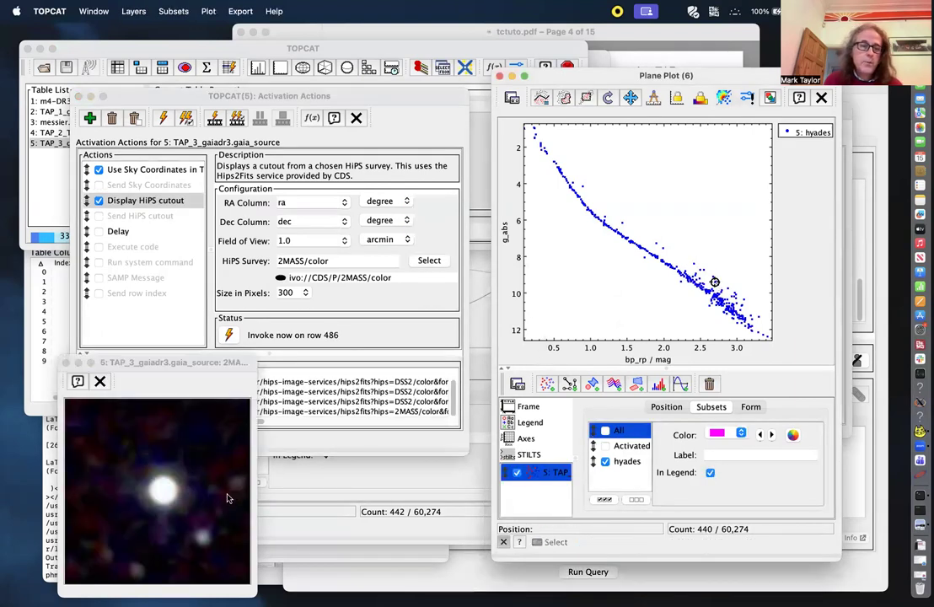
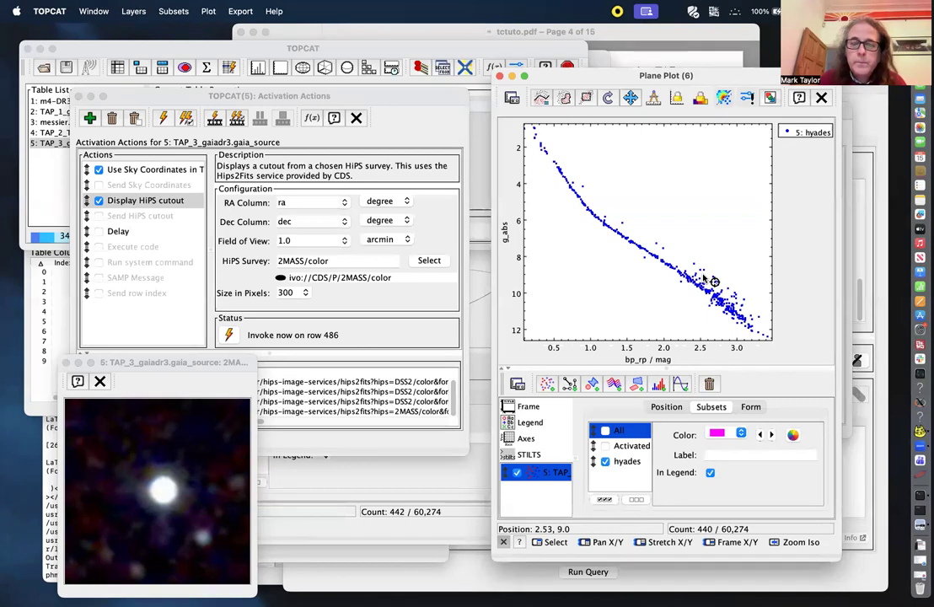
Display the 2MASS cutout for a star just above the mid main sequence and examine the end of its request URL in the results.
{"action": "left_click", "coordinate": [416, 313]}
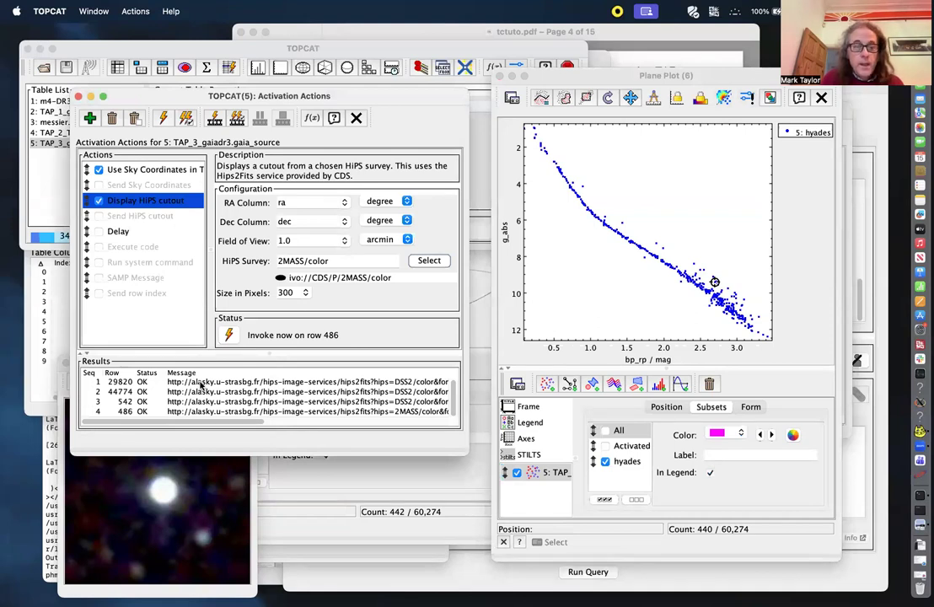
{"action": "left_click", "coordinate": [661, 250]}
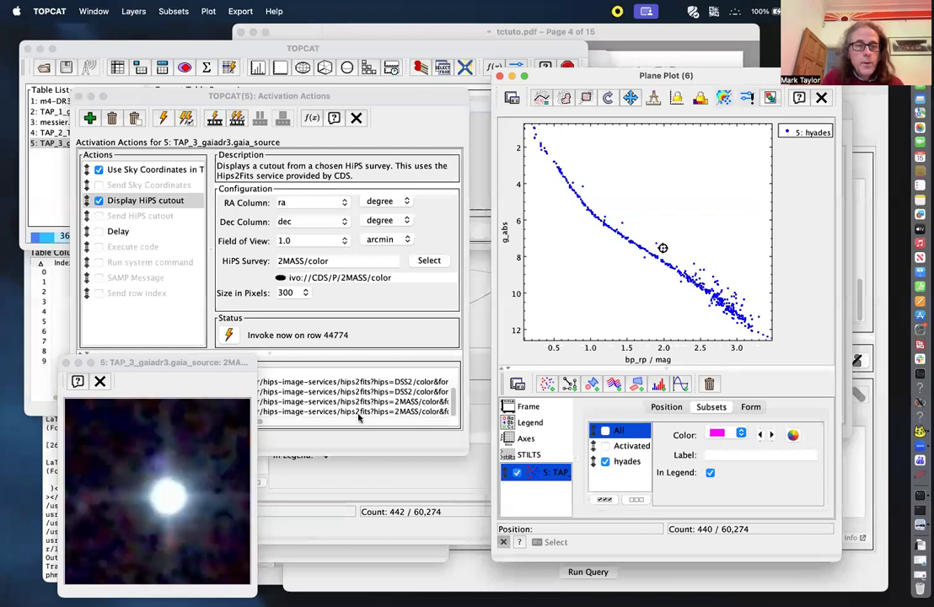
{"action": "left_click", "coordinate": [358, 417]}
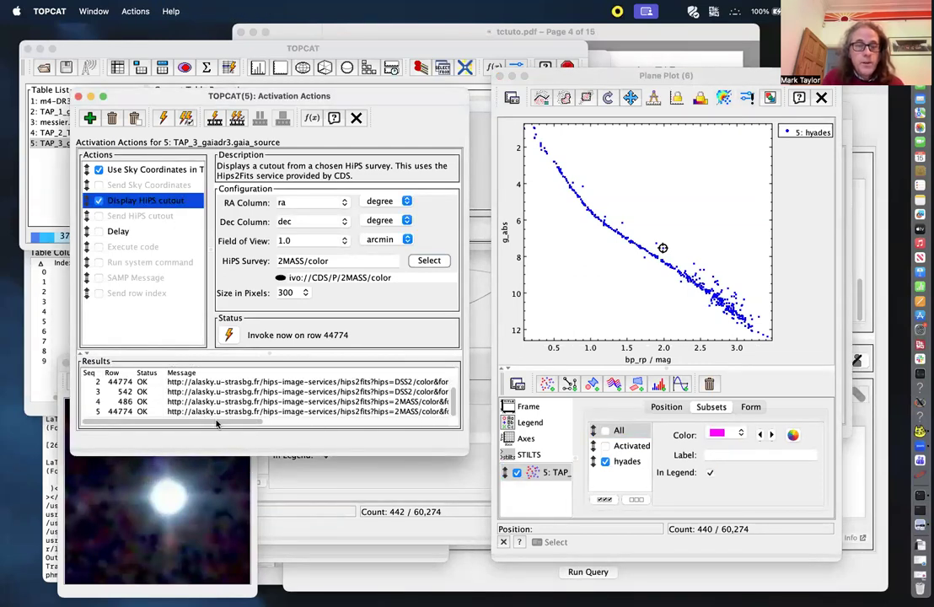
{"action": "left_click_drag", "start_coordinate": [216, 424], "coordinate": [462, 424]}
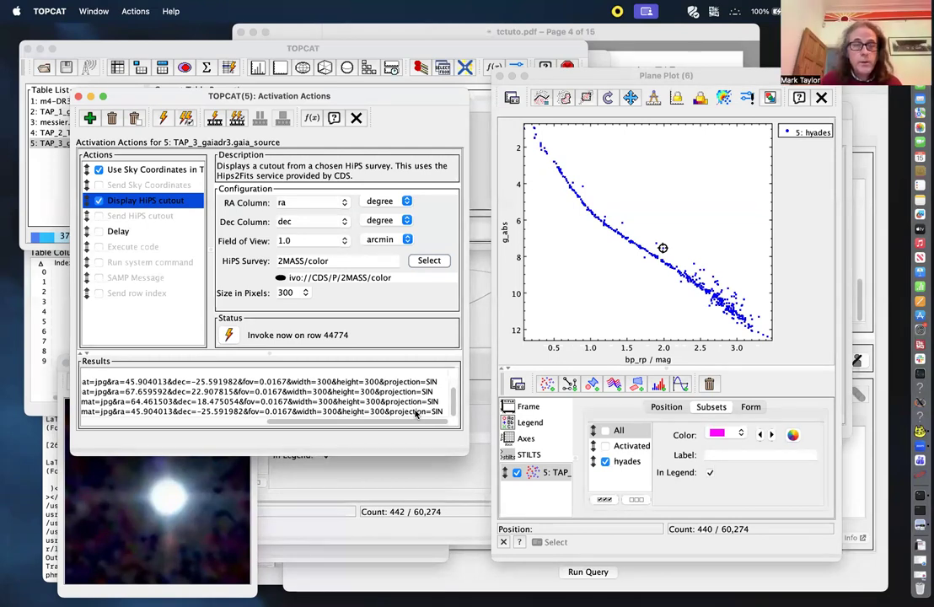
Open the Available Functions browser from the main window and collapse the Gaia class to look through the function classes.
{"action": "left_click", "coordinate": [397, 48]}
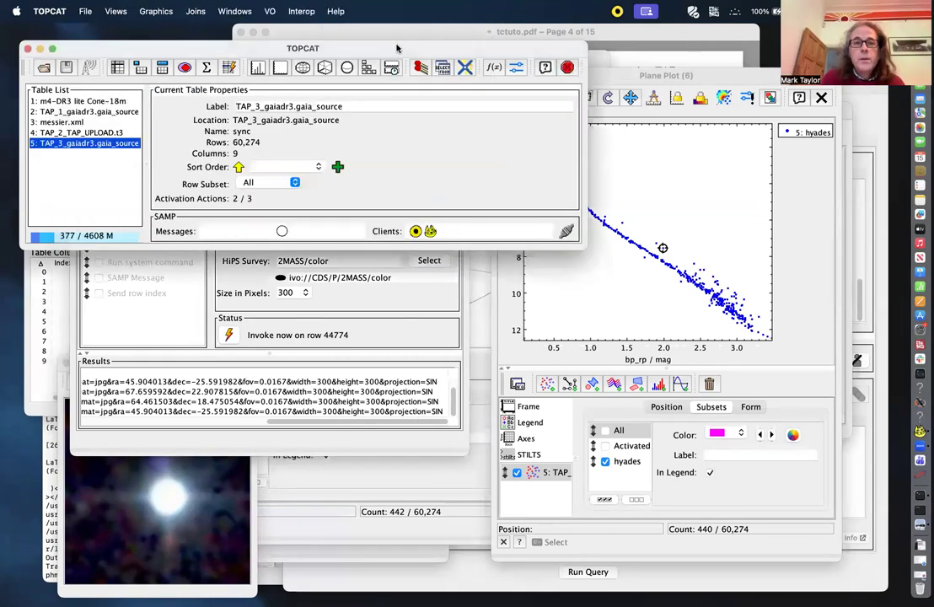
{"action": "left_click", "coordinate": [494, 67]}
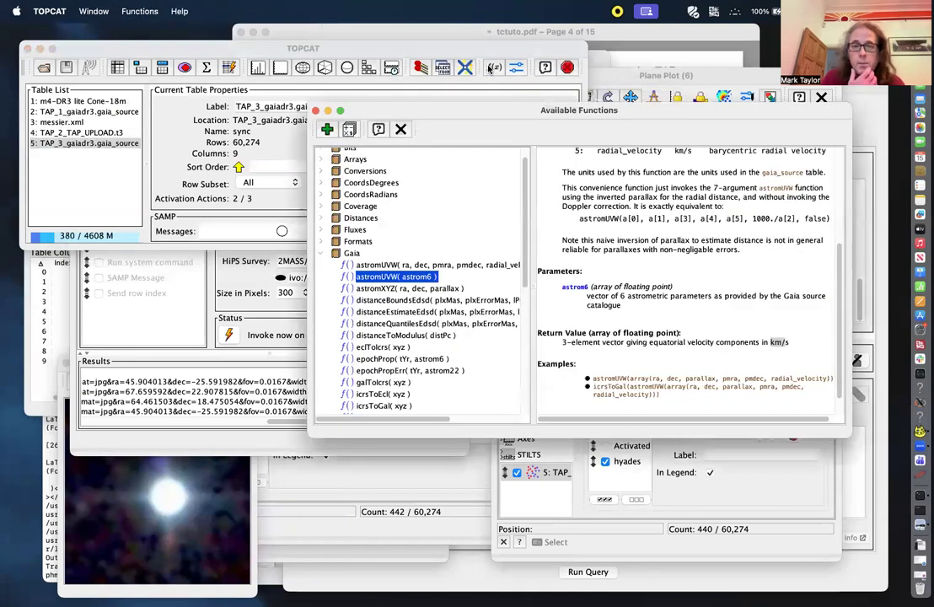
{"action": "left_click", "coordinate": [321, 256]}
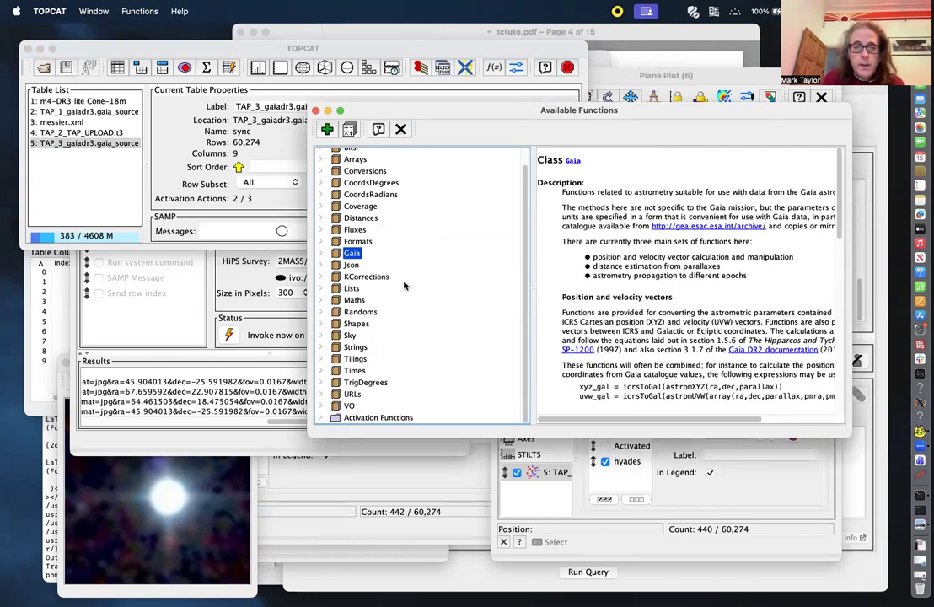
{"action": "left_click", "coordinate": [319, 337]}
{"action": "left_click", "coordinate": [319, 338]}
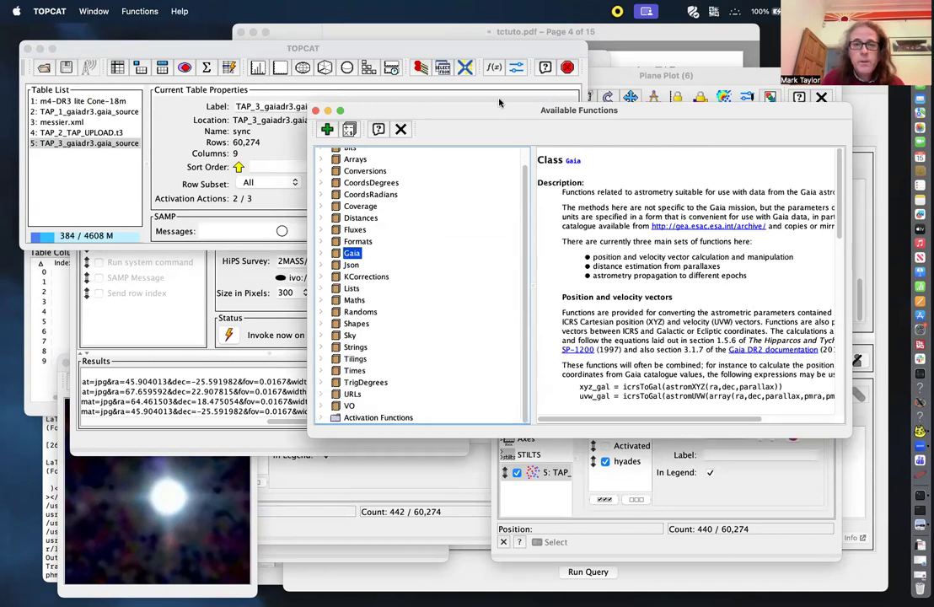
Search the TOPCAT help for hips2fits and open the URLs section among the matches.
{"action": "left_click", "coordinate": [546, 66]}
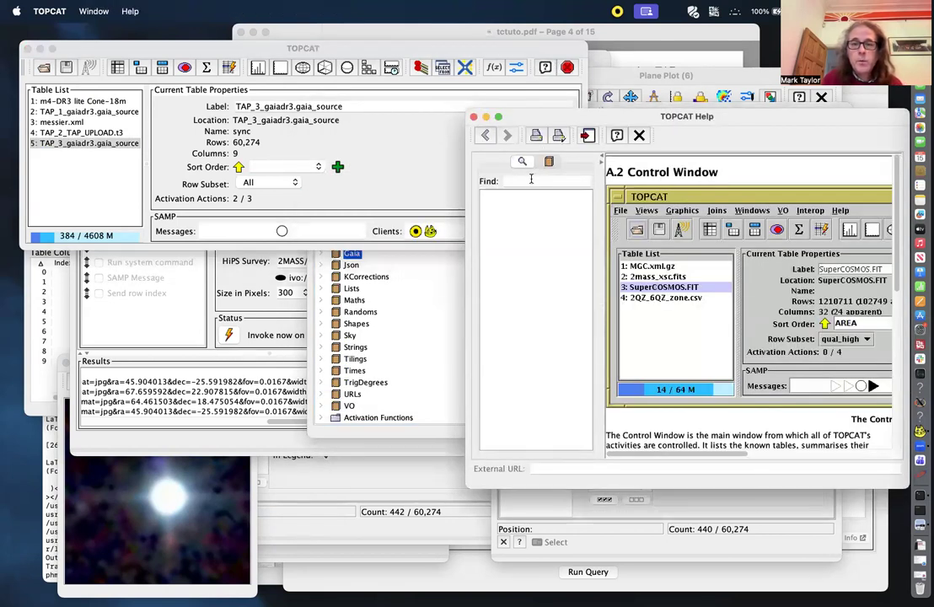
{"action": "type", "text": "hip"}
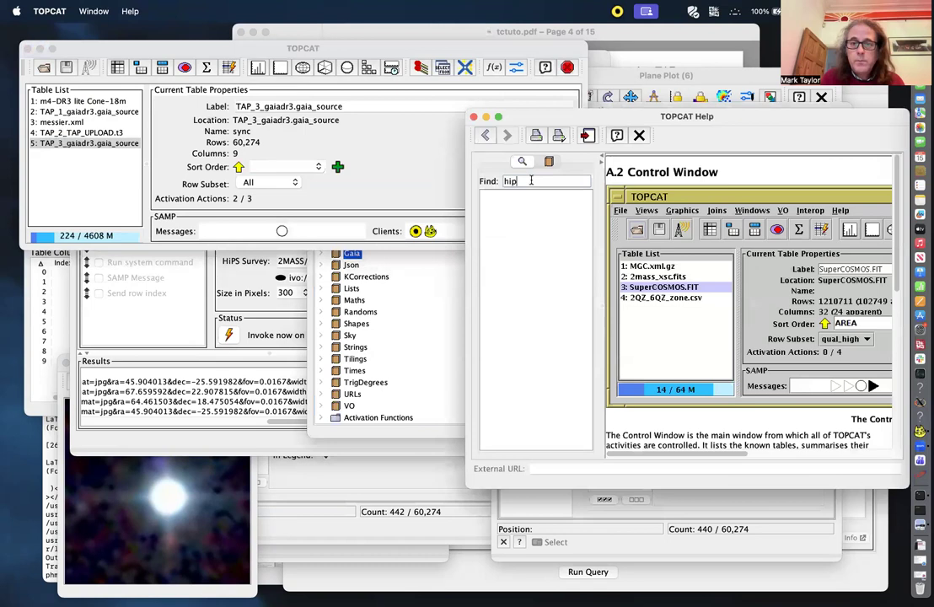
{"action": "type", "text": "s2"}
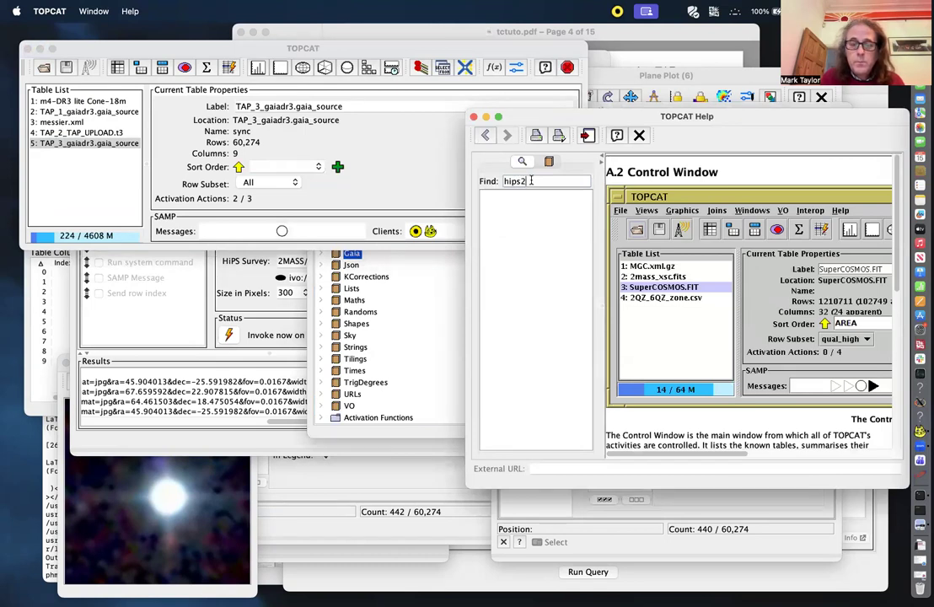
{"action": "type", "text": "fits"}
{"action": "key", "text": "Return"}
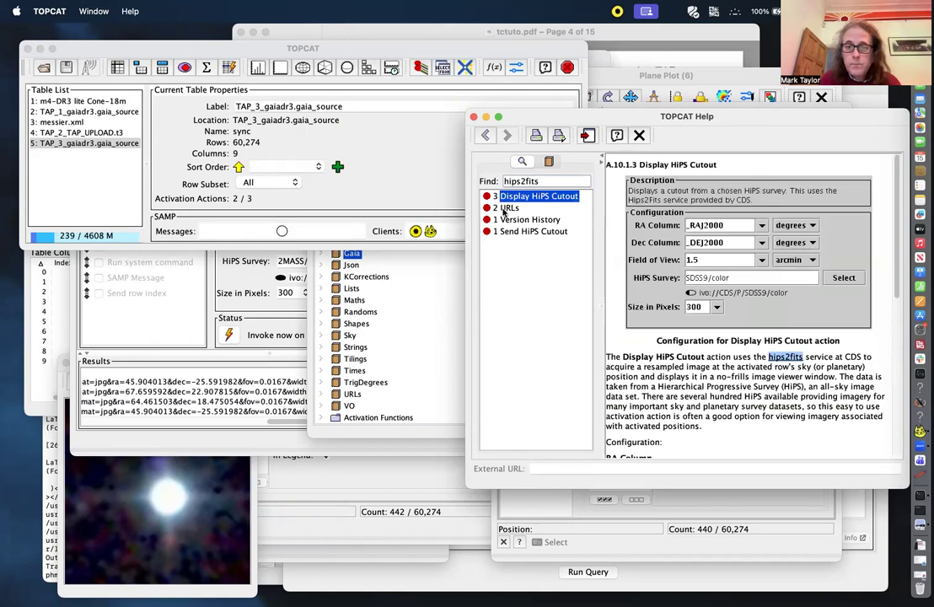
{"action": "left_click", "coordinate": [505, 208]}
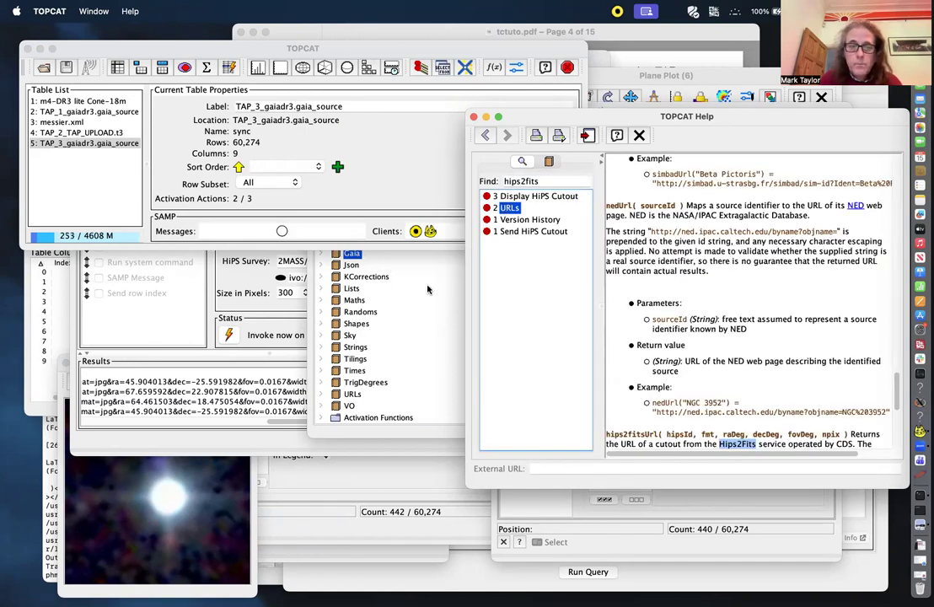
Expand the URLs class in the Available Functions browser and compare the hips2fitsUrl parameters with the HiPS cutout settings.
{"action": "left_click", "coordinate": [363, 268]}
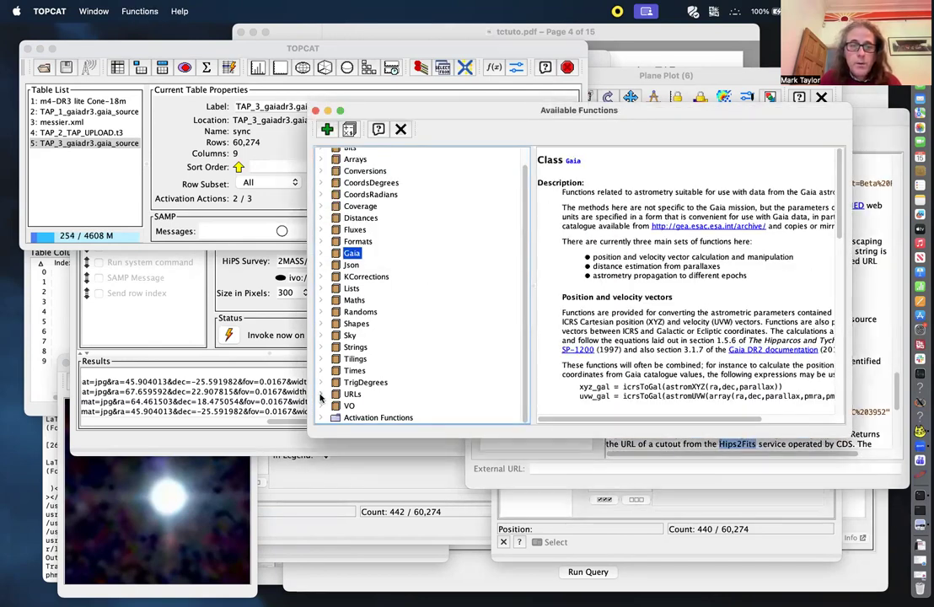
{"action": "left_click", "coordinate": [321, 394]}
{"action": "left_click_drag", "start_coordinate": [523, 293], "coordinate": [500, 369]}
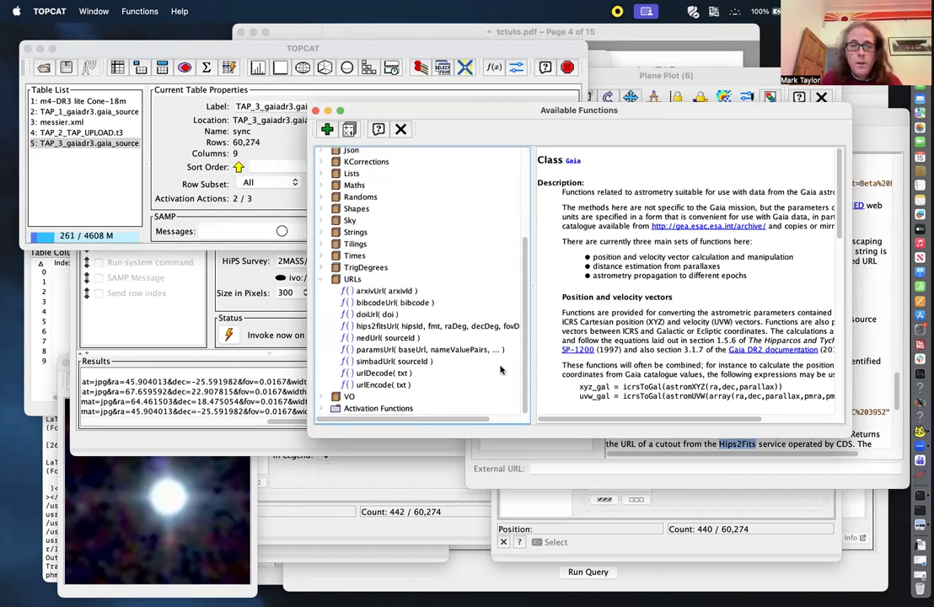
{"action": "left_click", "coordinate": [385, 327]}
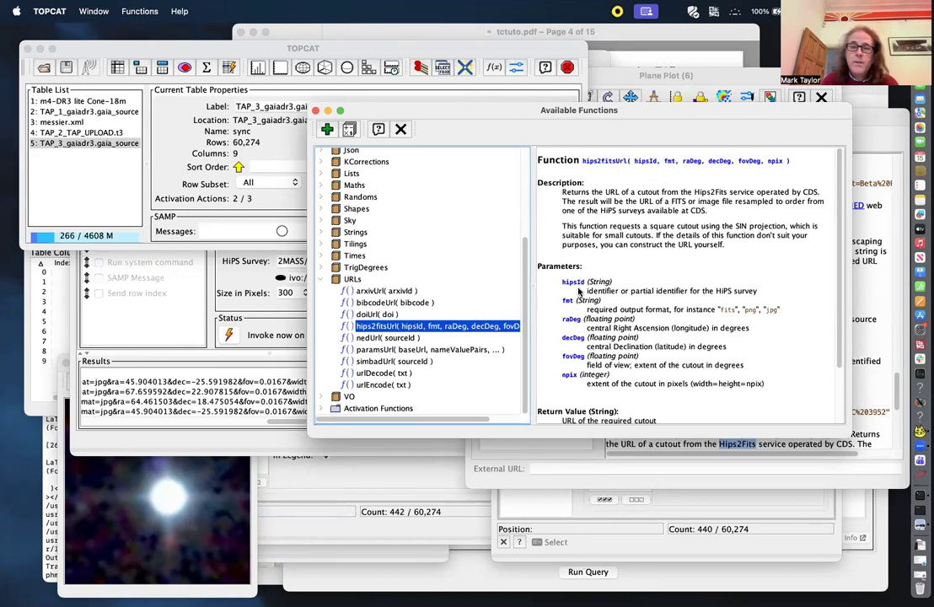
{"action": "left_click", "coordinate": [237, 271]}
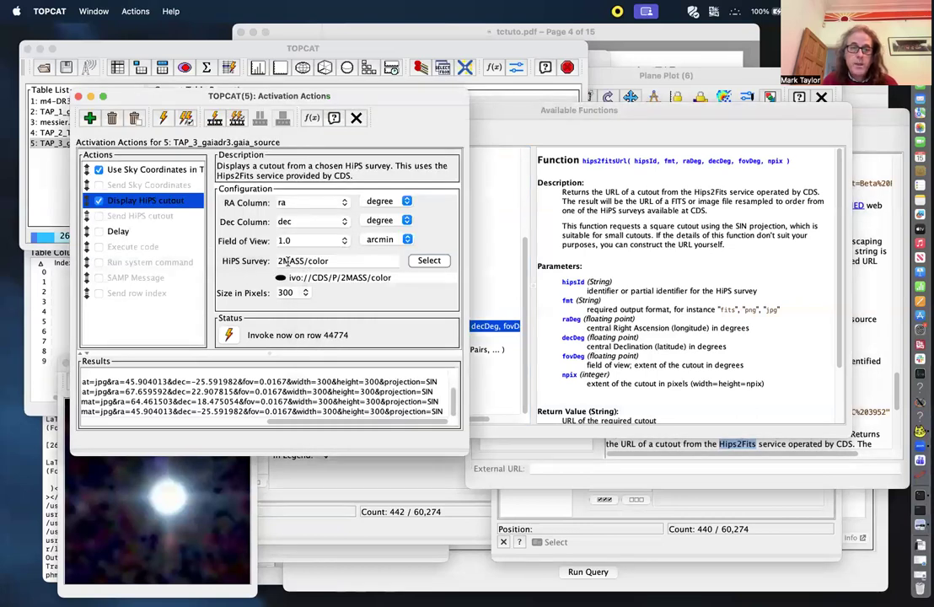
{"action": "left_click", "coordinate": [625, 255]}
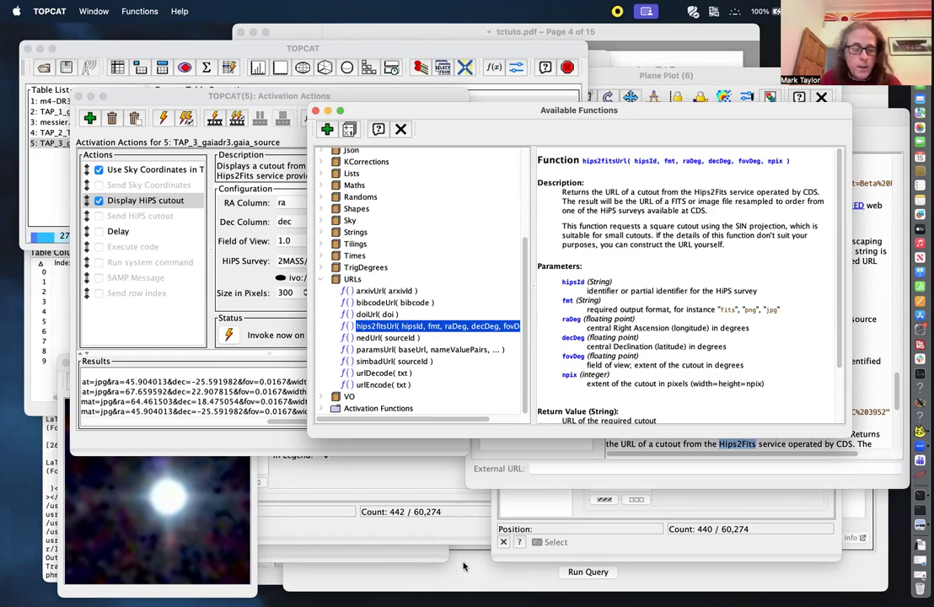
Switch to tctuto.pdf in Preview and go back to the contents on page 1.
{"action": "key", "text": "ctrl+Up"}
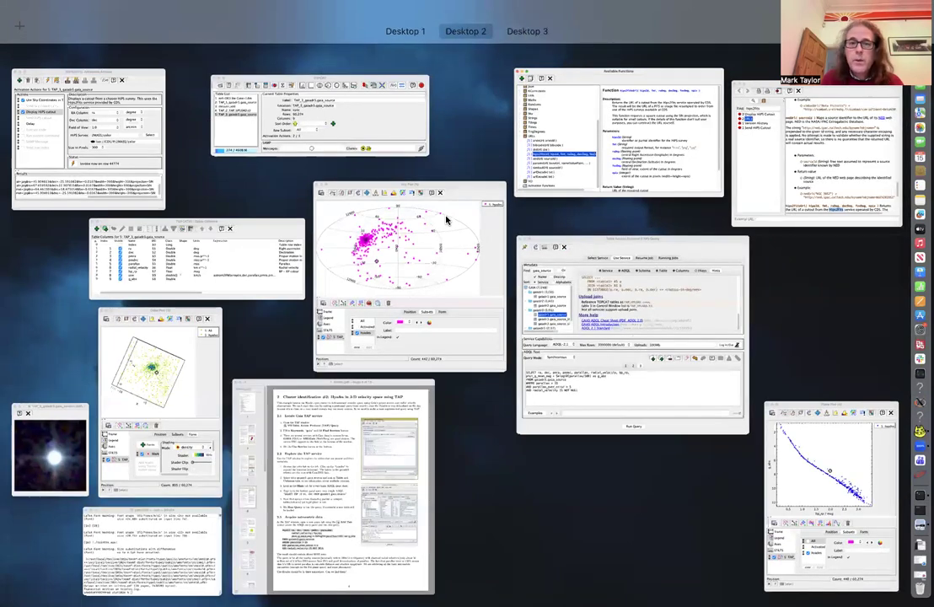
{"action": "left_click", "coordinate": [371, 447]}
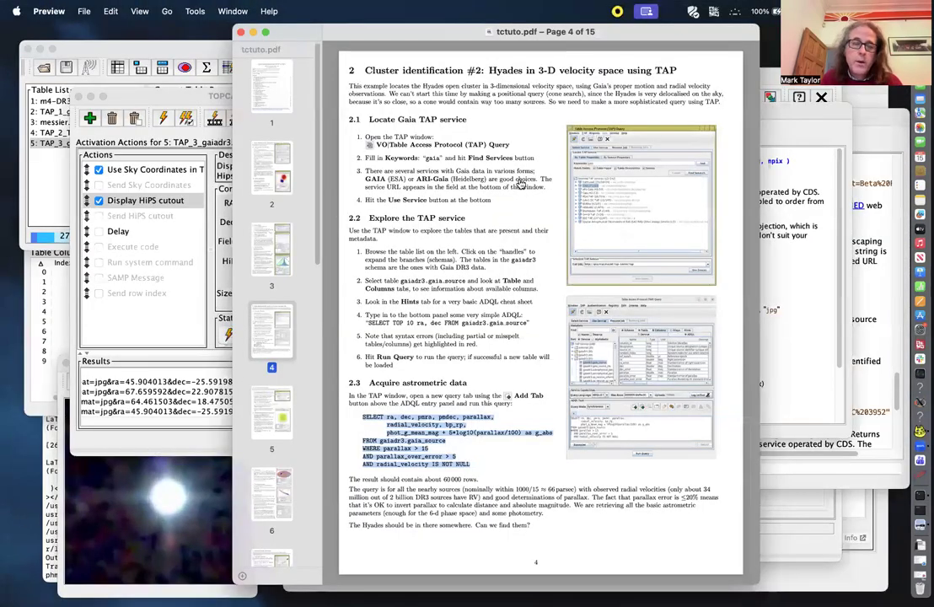
{"action": "scroll", "coordinate": [519, 185], "scroll_direction": "up", "scroll_amount": 10}
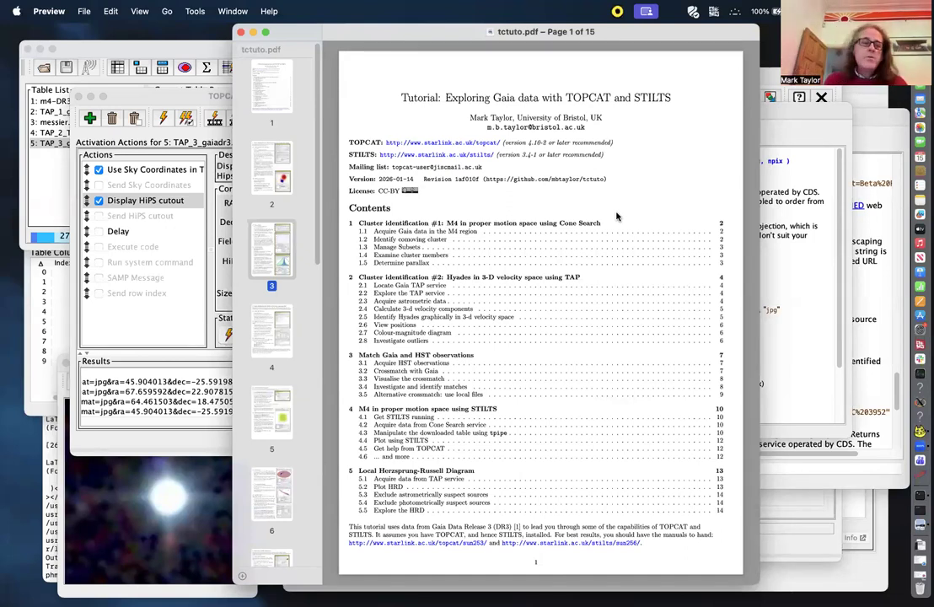
Switch back to TOPCAT and open the pair Match Tables window from the main window.
{"action": "left_click", "coordinate": [159, 501]}
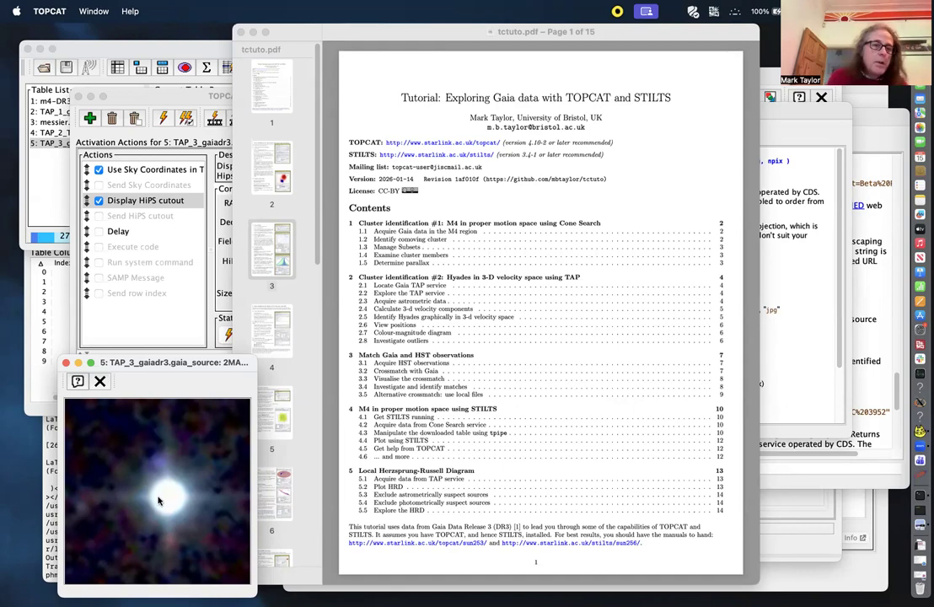
{"action": "left_click", "coordinate": [211, 96]}
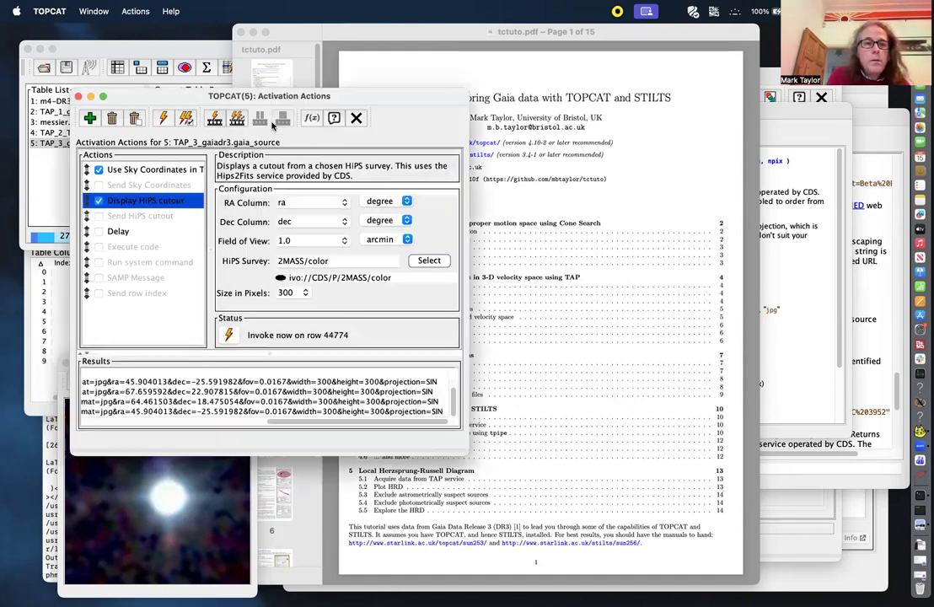
{"action": "left_click", "coordinate": [171, 49]}
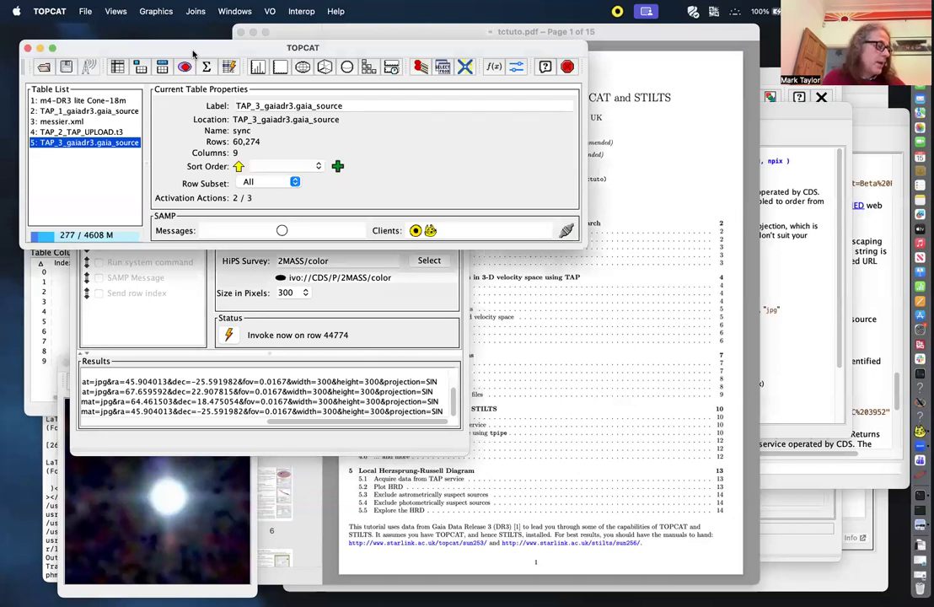
{"action": "left_click", "coordinate": [419, 66]}
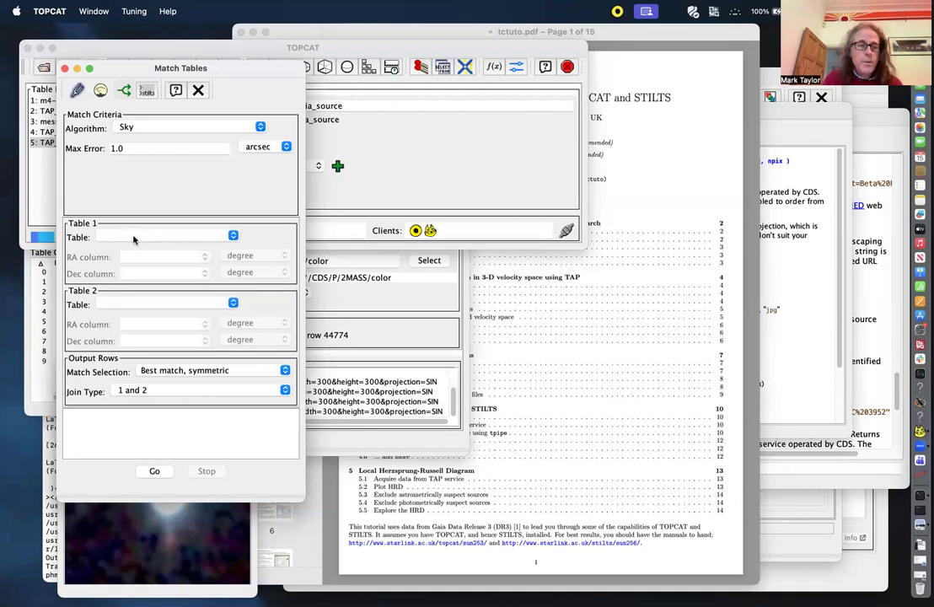
Check the settings of the Sky with Errors match algorithm and set the algorithm to Exact Value.
{"action": "left_click", "coordinate": [198, 126]}
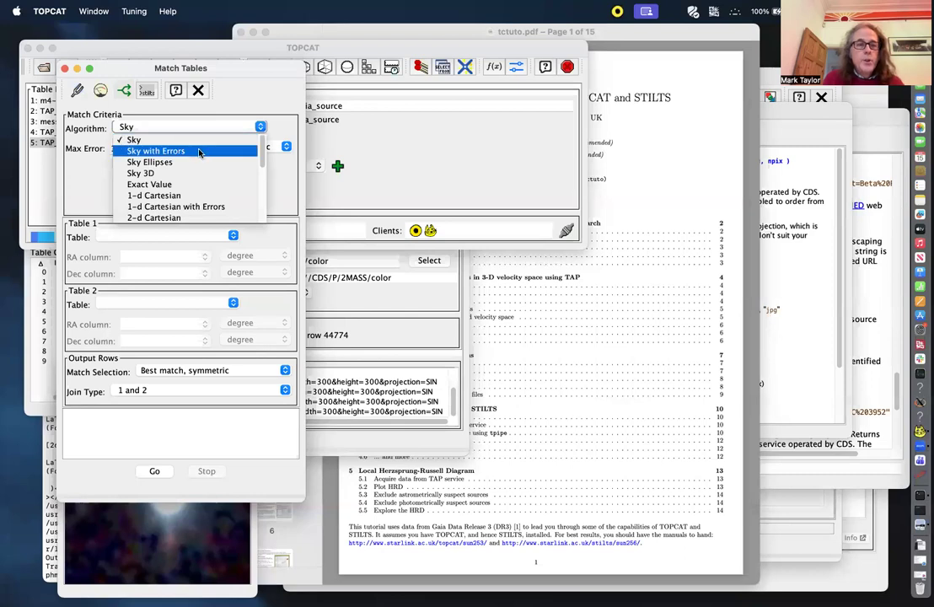
{"action": "left_click", "coordinate": [199, 150]}
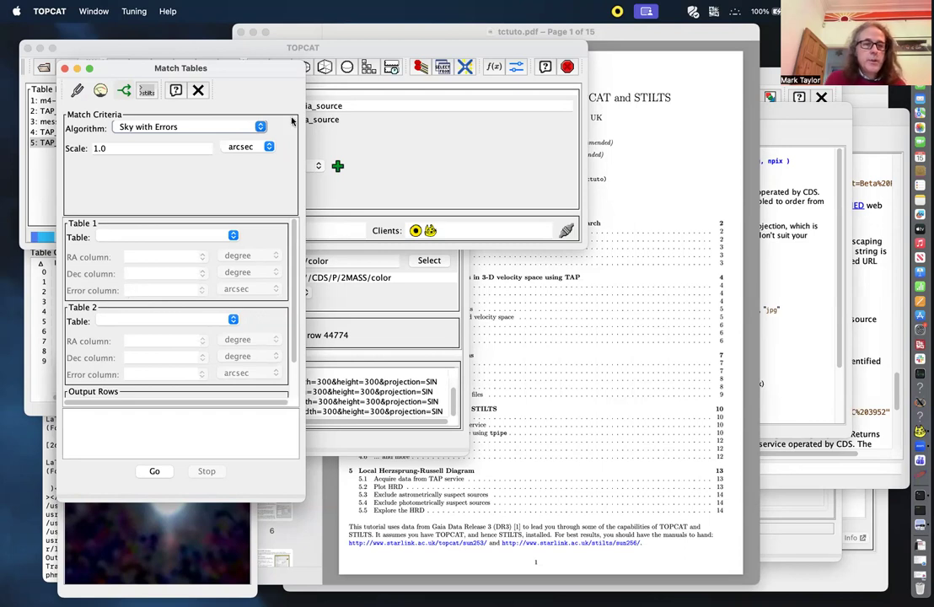
{"action": "left_click", "coordinate": [215, 126]}
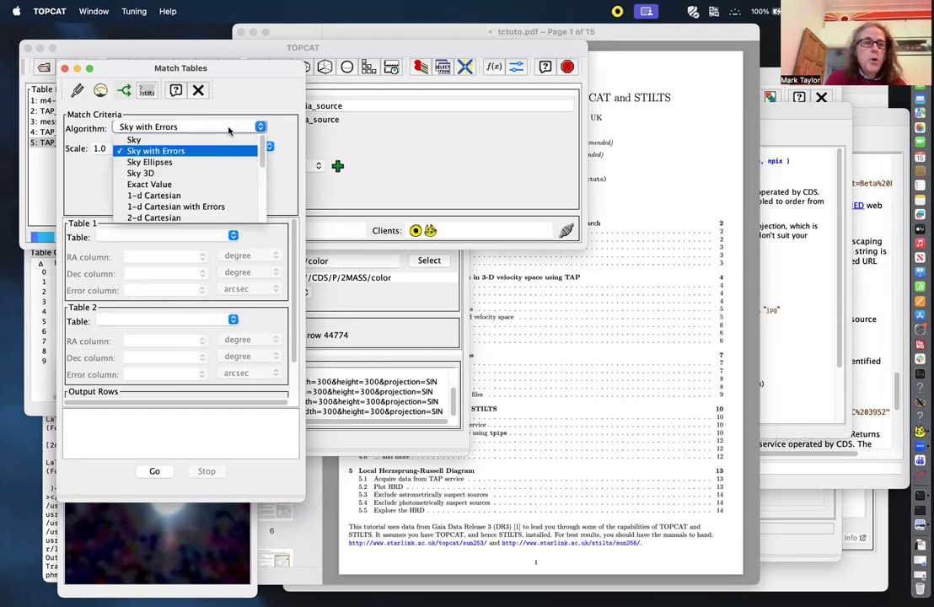
{"action": "left_click", "coordinate": [207, 185]}
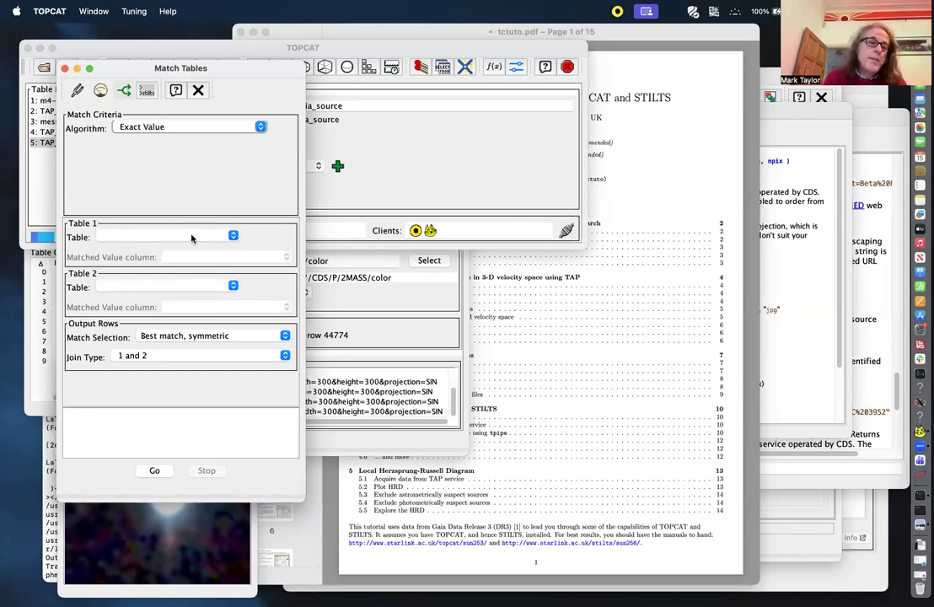
Choose messier.xml as Table 1 of the match with ID as its matched value column.
{"action": "left_click", "coordinate": [228, 236]}
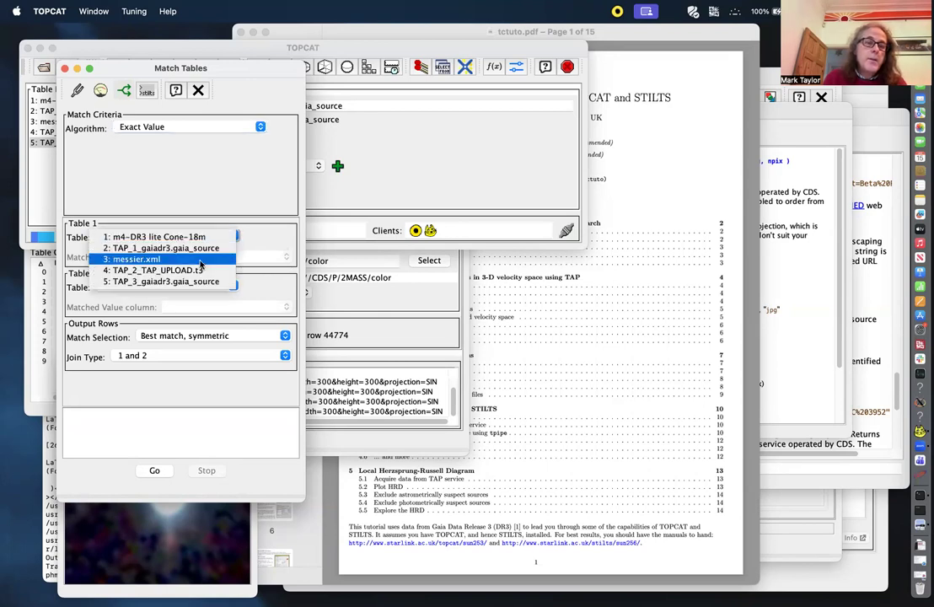
{"action": "left_click", "coordinate": [199, 260]}
{"action": "left_click", "coordinate": [208, 257]}
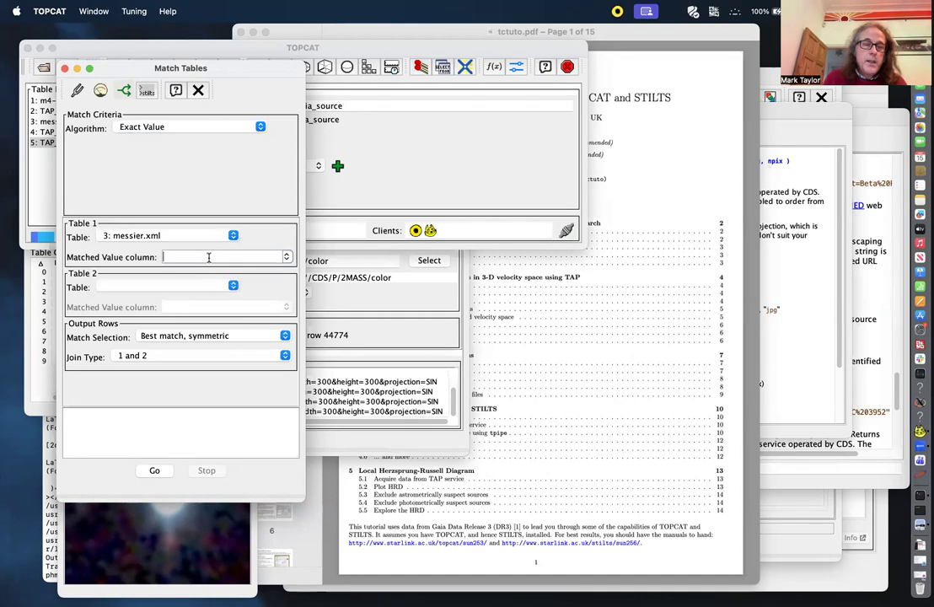
{"action": "left_click", "coordinate": [287, 258]}
{"action": "left_click", "coordinate": [244, 279]}
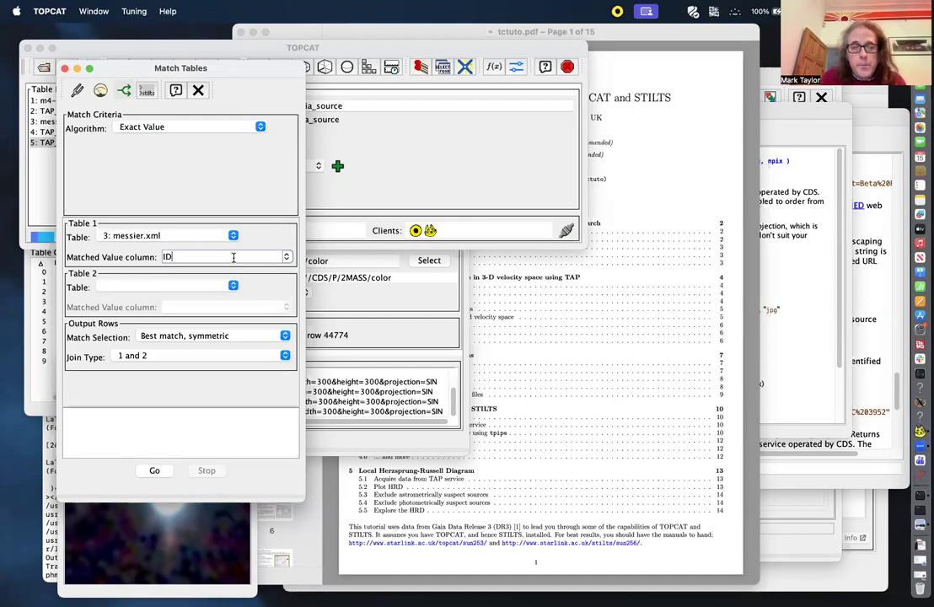
Replace Table 1's matched value column with the expression xxx+yyy+zzz.
{"action": "key", "text": "BackSpace"}
{"action": "key", "text": "BackSpace"}
{"action": "type", "text": "ID1"}
{"action": "key", "text": "BackSpace"}
{"action": "key", "text": "BackSpace"}
{"action": "key", "text": "BackSpace"}
{"action": "type", "text": "xx"}
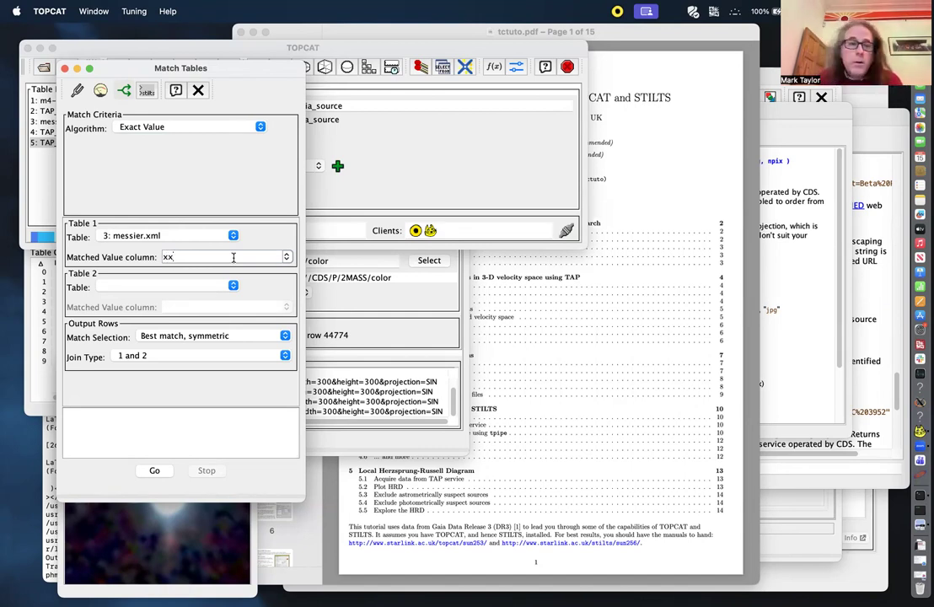
{"action": "type", "text": "x+yyy+zzz"}
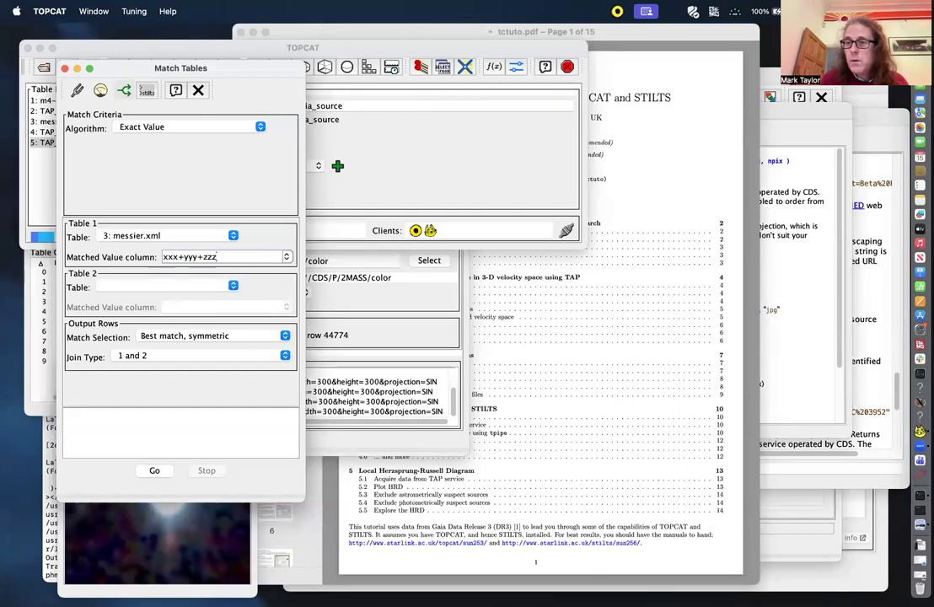
Switch to Safari, look through the TOPCAT tutorials, voschool2025 index and GitHub tctuto pages, and show the voschool2025 index's full address.
{"action": "left_click", "coordinate": [920, 560]}
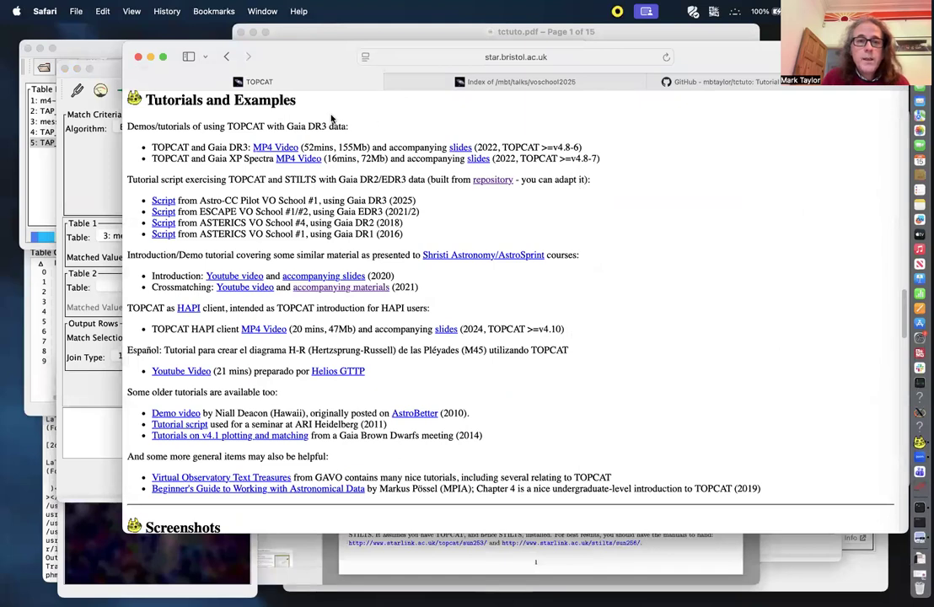
{"action": "left_click", "coordinate": [499, 82]}
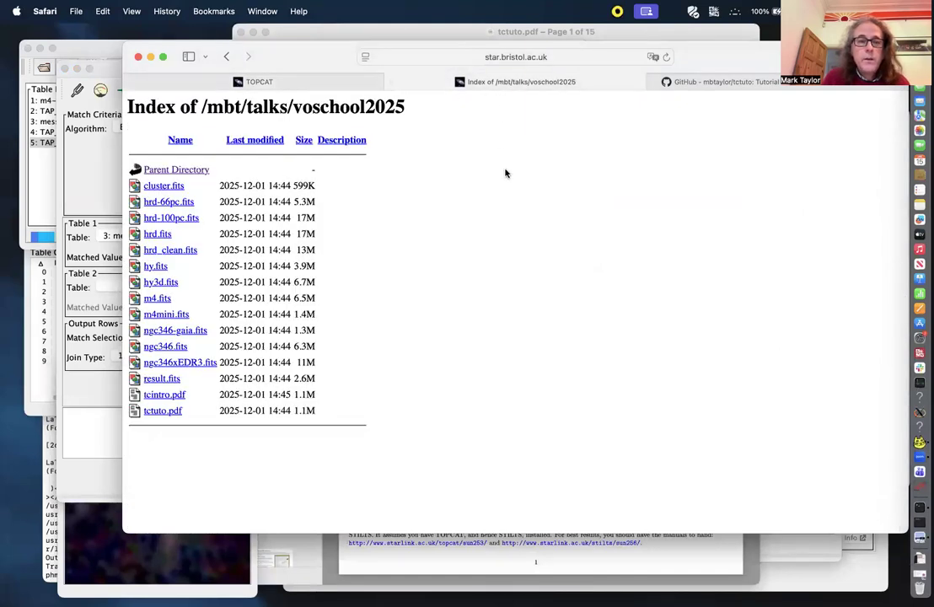
{"action": "left_click", "coordinate": [716, 82]}
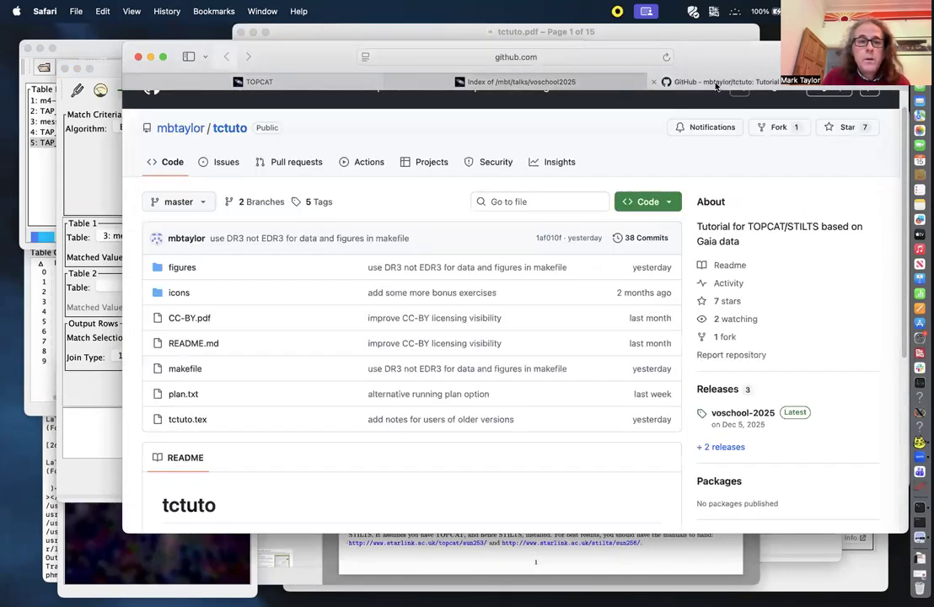
{"action": "left_click", "coordinate": [522, 82]}
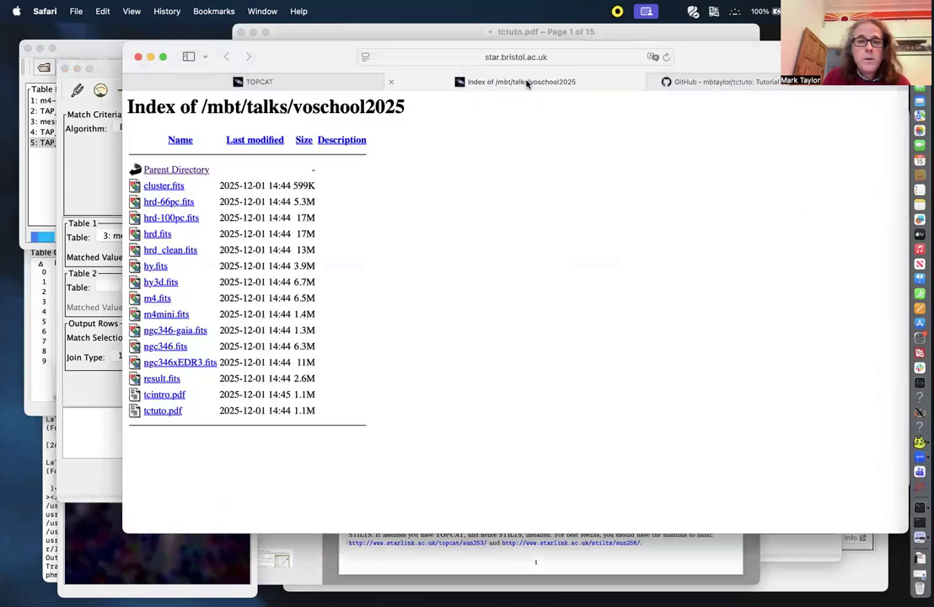
{"action": "left_click", "coordinate": [299, 85]}
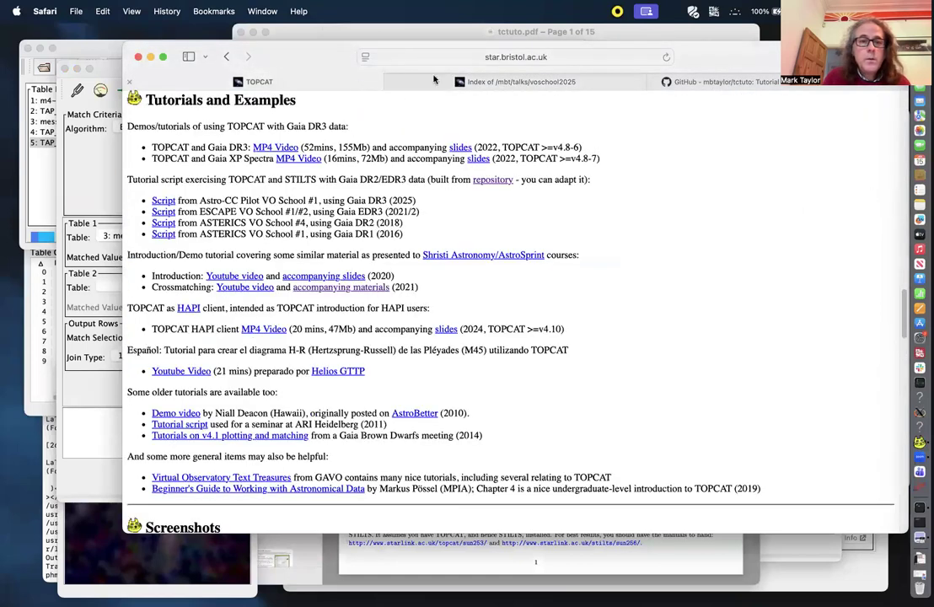
{"action": "left_click", "coordinate": [500, 82]}
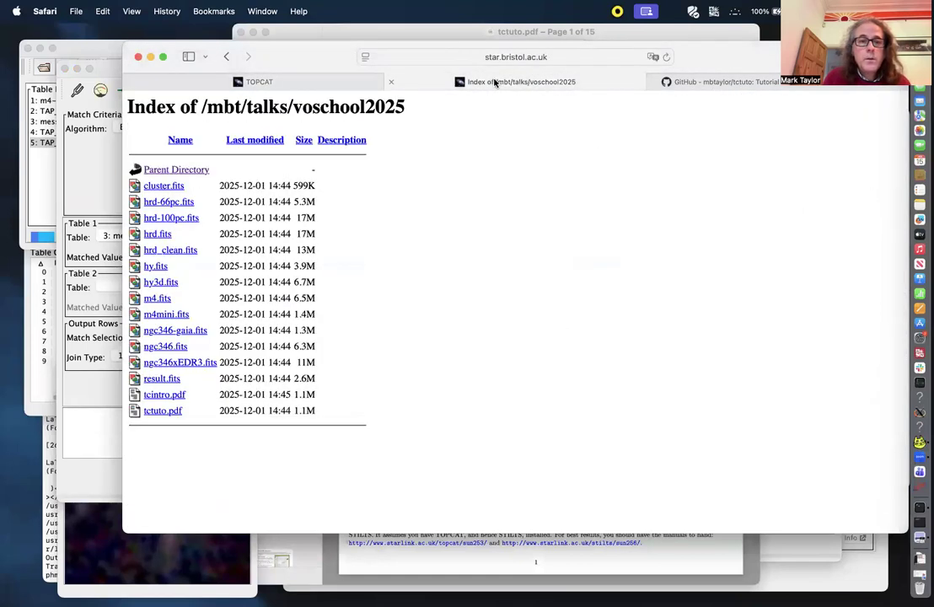
{"action": "left_click", "coordinate": [549, 58]}
{"action": "left_click", "coordinate": [578, 57]}
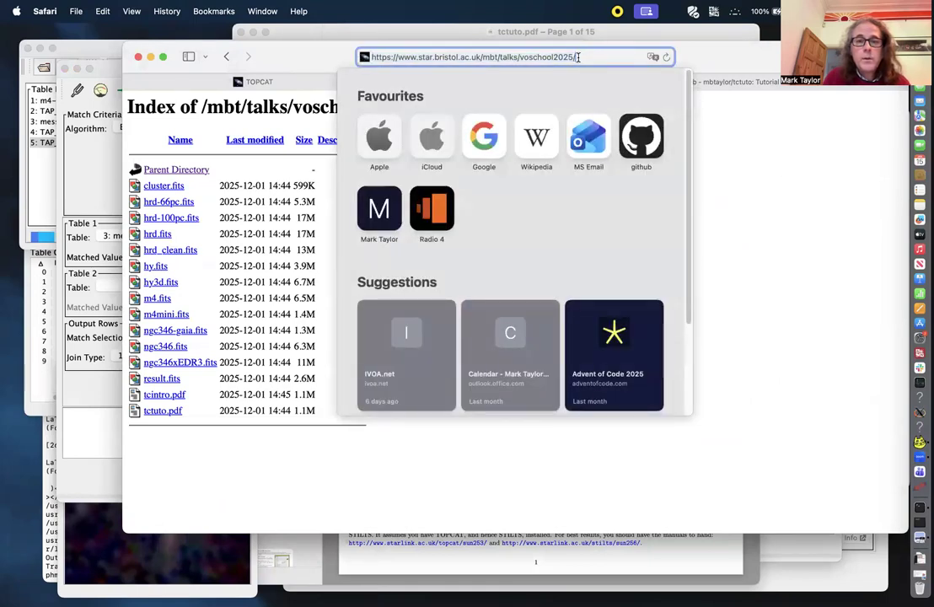
Go up to the talks directory, open the yiat2026 folder and show its full web address.
{"action": "left_click", "coordinate": [200, 173]}
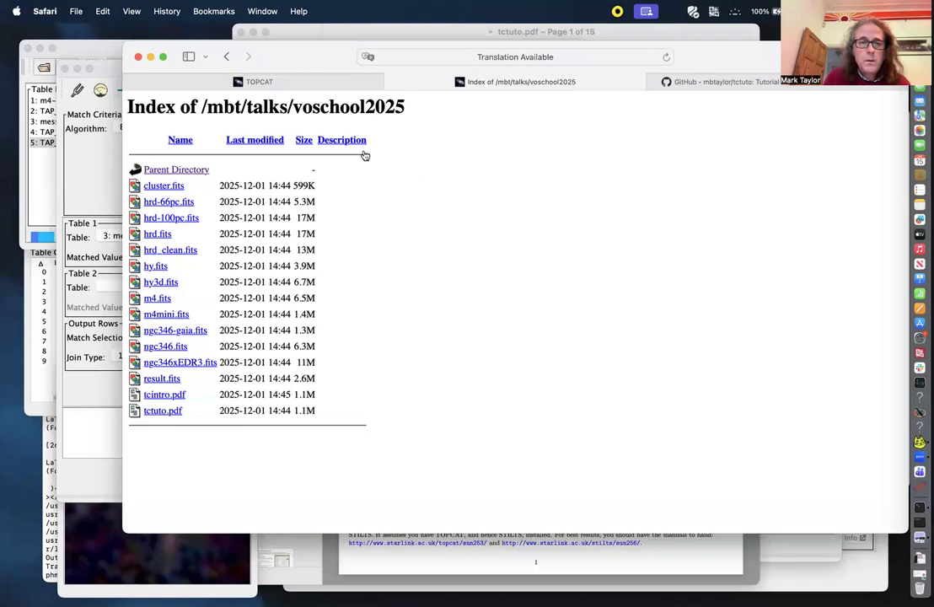
{"action": "left_click", "coordinate": [168, 169]}
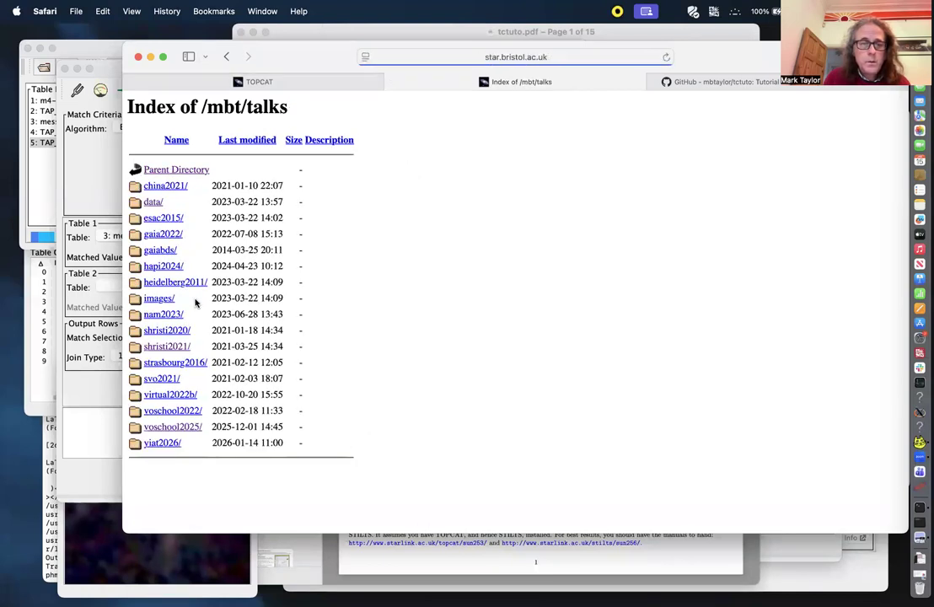
{"action": "left_click", "coordinate": [165, 442]}
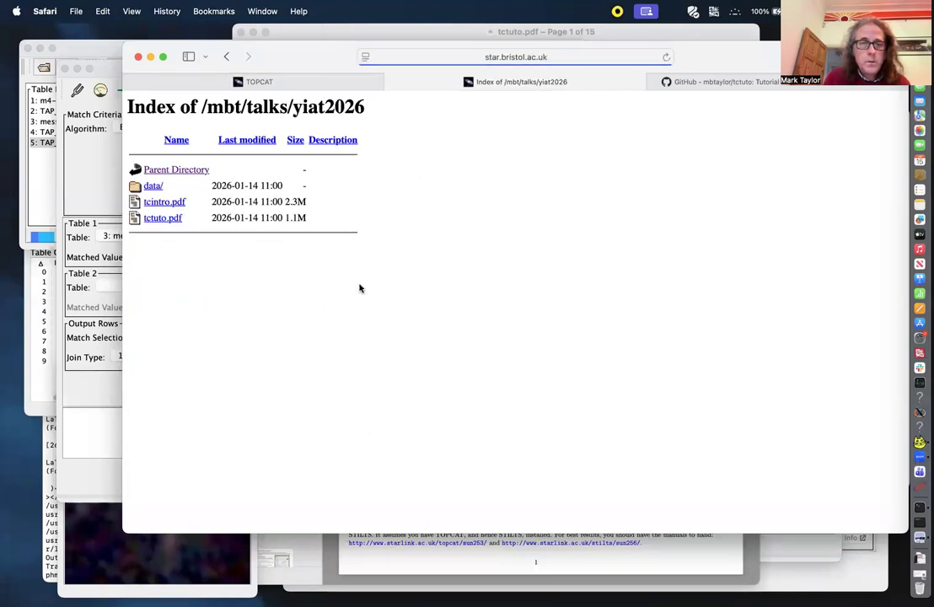
{"action": "left_click", "coordinate": [556, 57]}
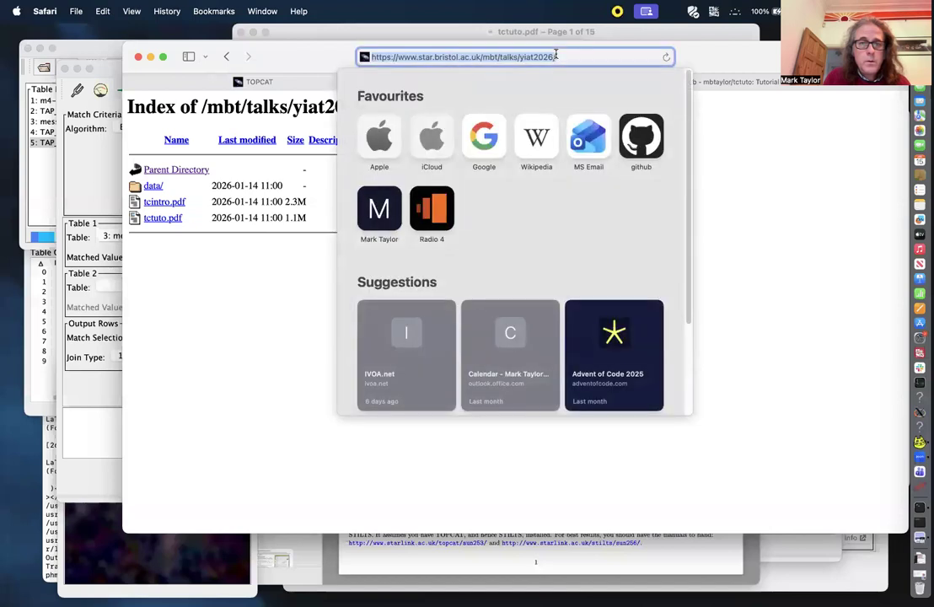
{"action": "left_click", "coordinate": [561, 56]}
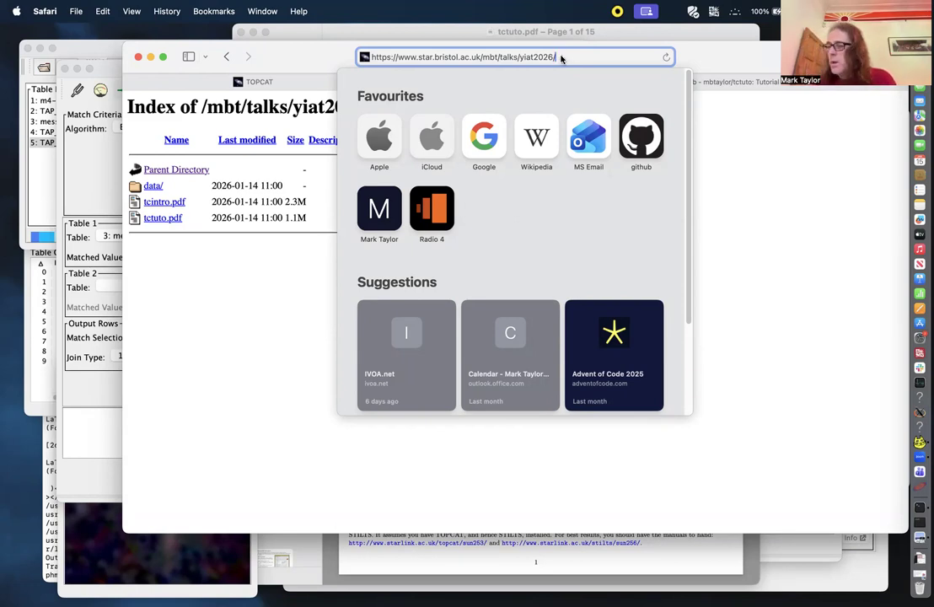
{"action": "left_click", "coordinate": [244, 322]}
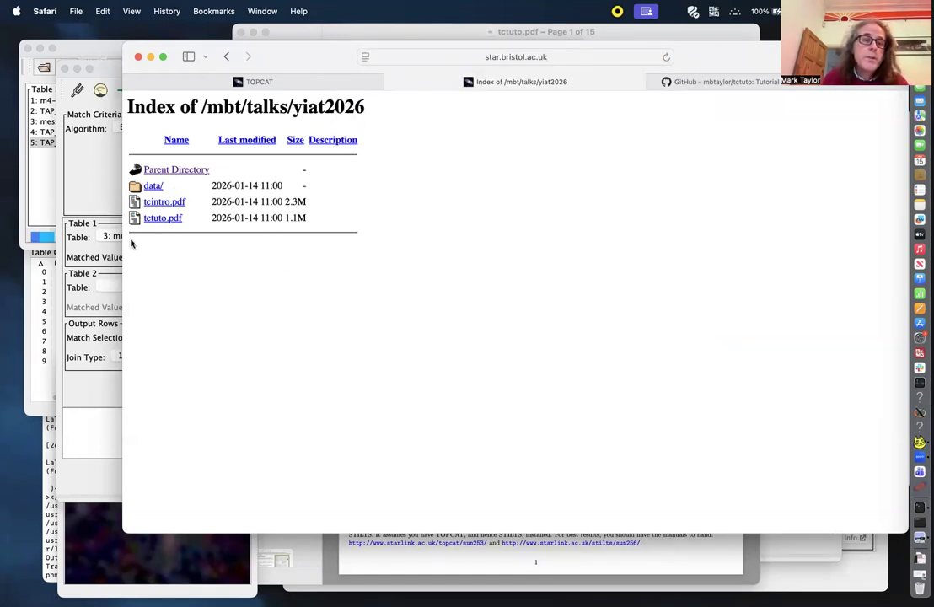
View tcintro.pdf and skim the first two sections of tctuto.pdf, returning to the yiat2026 index.
{"action": "left_click", "coordinate": [174, 202]}
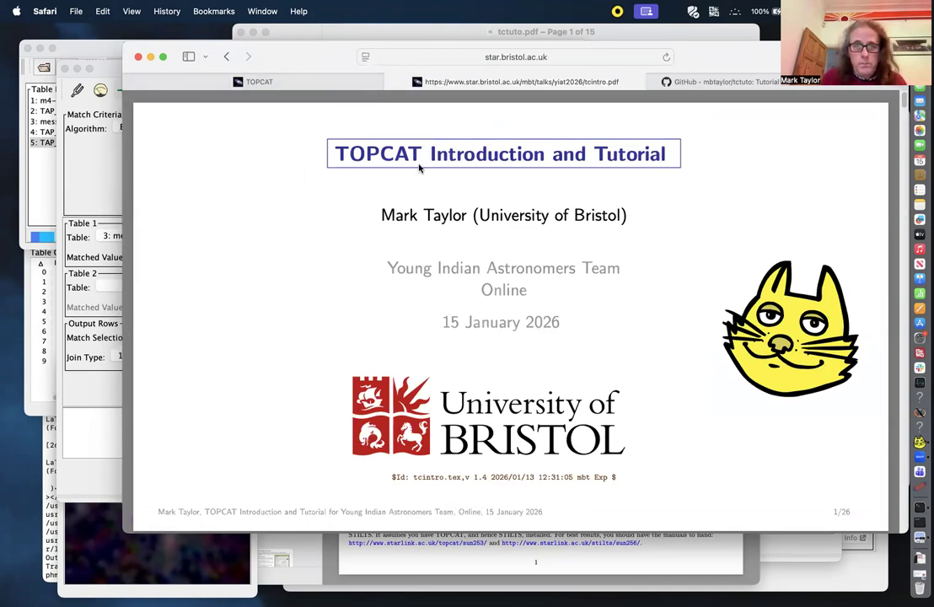
{"action": "left_click", "coordinate": [226, 57]}
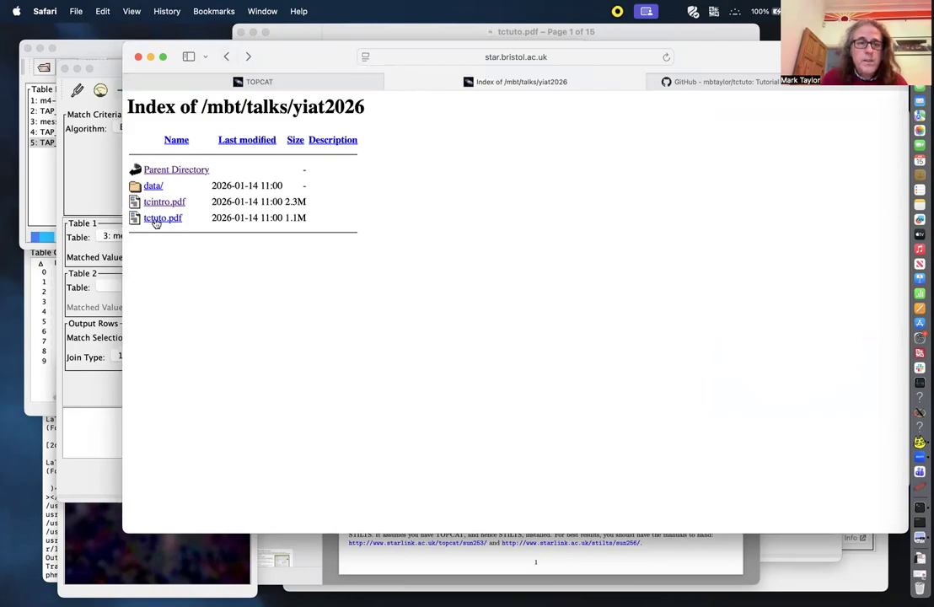
{"action": "left_click", "coordinate": [157, 219]}
{"action": "scroll", "coordinate": [344, 218], "scroll_direction": "down", "scroll_amount": 10}
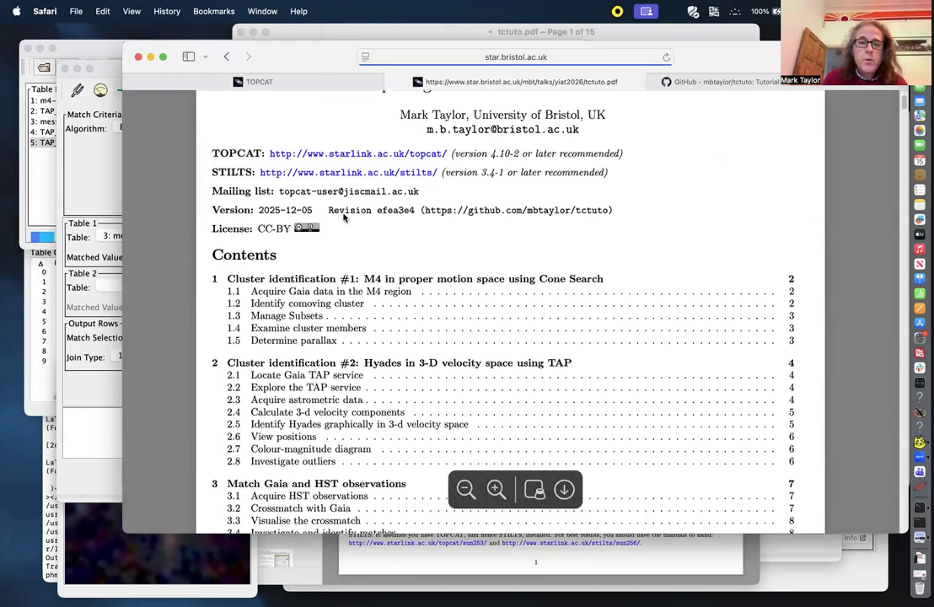
{"action": "scroll", "coordinate": [343, 217], "scroll_direction": "down", "scroll_amount": 15}
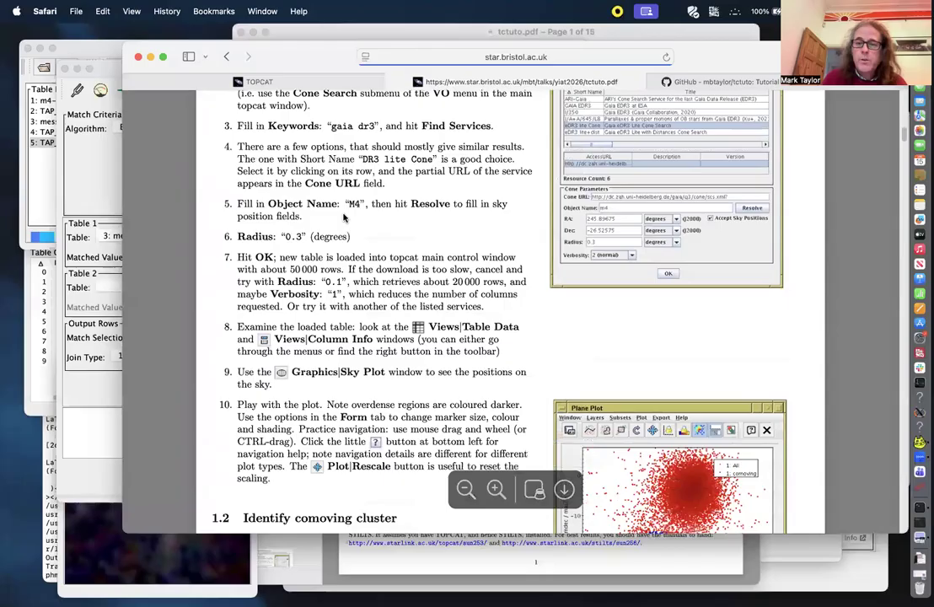
{"action": "scroll", "coordinate": [343, 217], "scroll_direction": "down", "scroll_amount": 15}
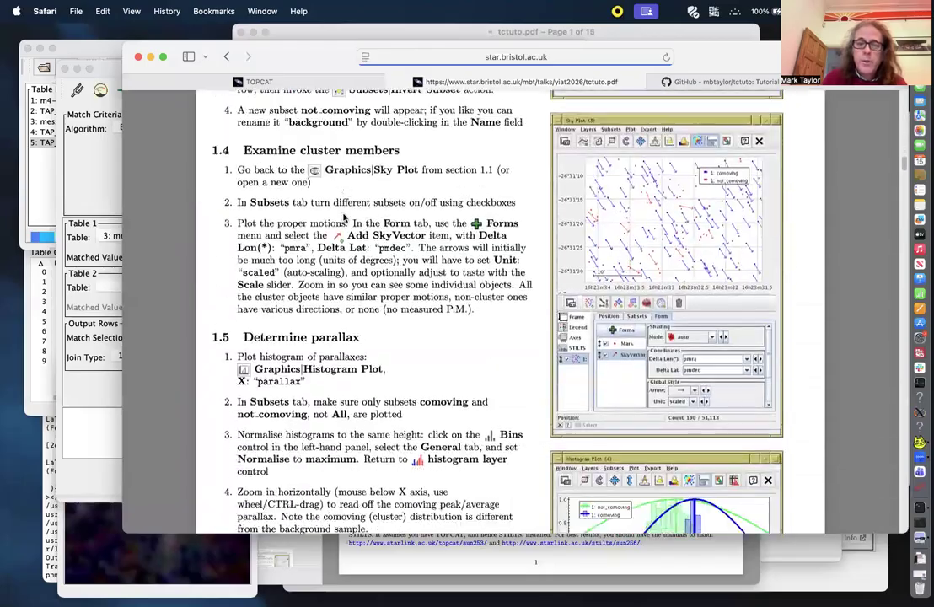
{"action": "scroll", "coordinate": [343, 218], "scroll_direction": "down", "scroll_amount": 15}
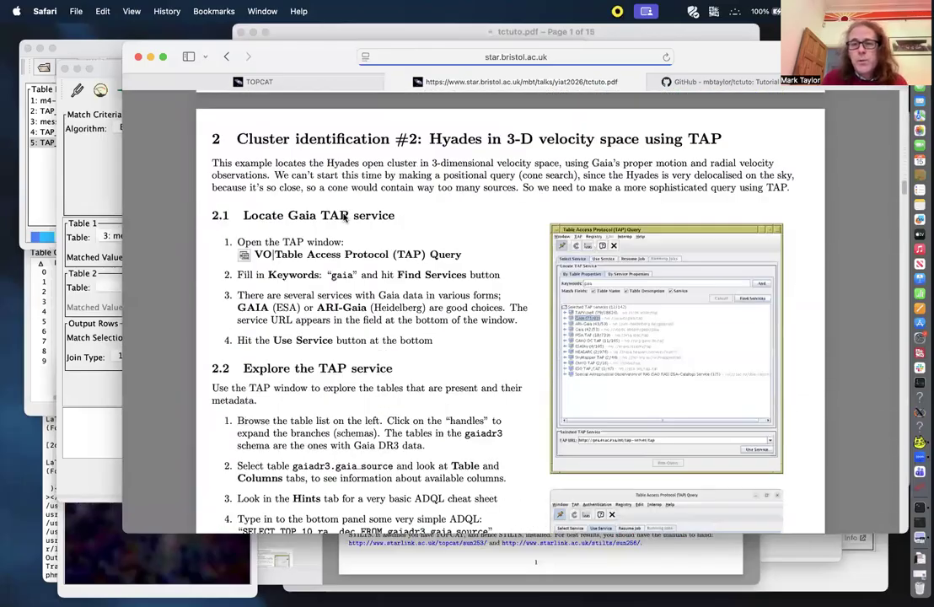
{"action": "scroll", "coordinate": [343, 218], "scroll_direction": "up", "scroll_amount": 15}
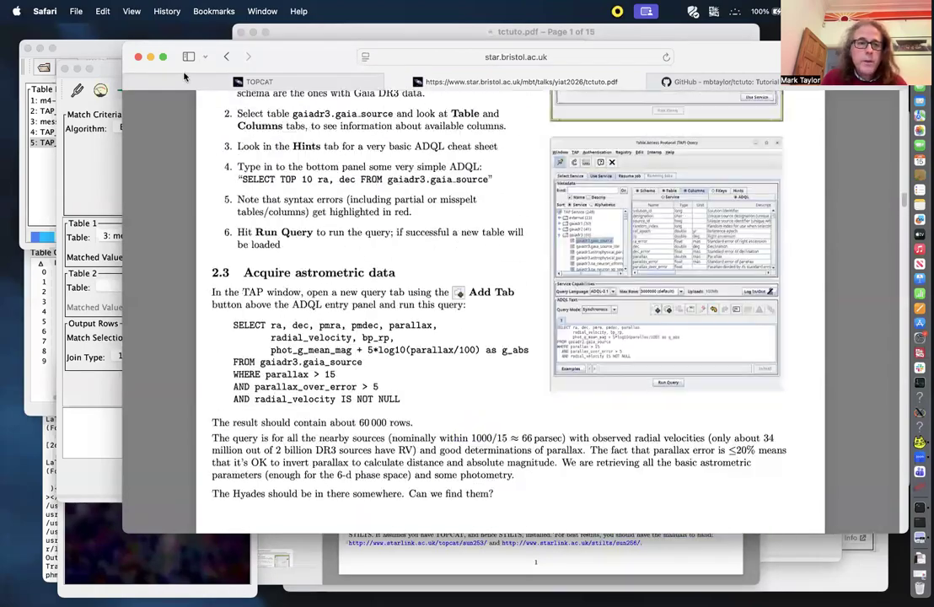
{"action": "scroll", "coordinate": [327, 140], "scroll_direction": "up", "scroll_amount": 2}
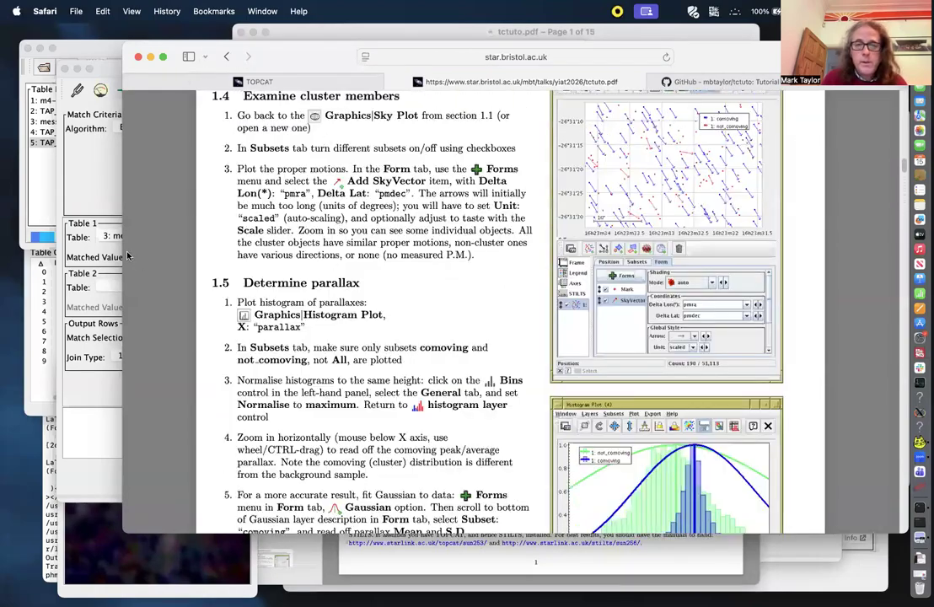
{"action": "key", "text": "super+bracketleft"}
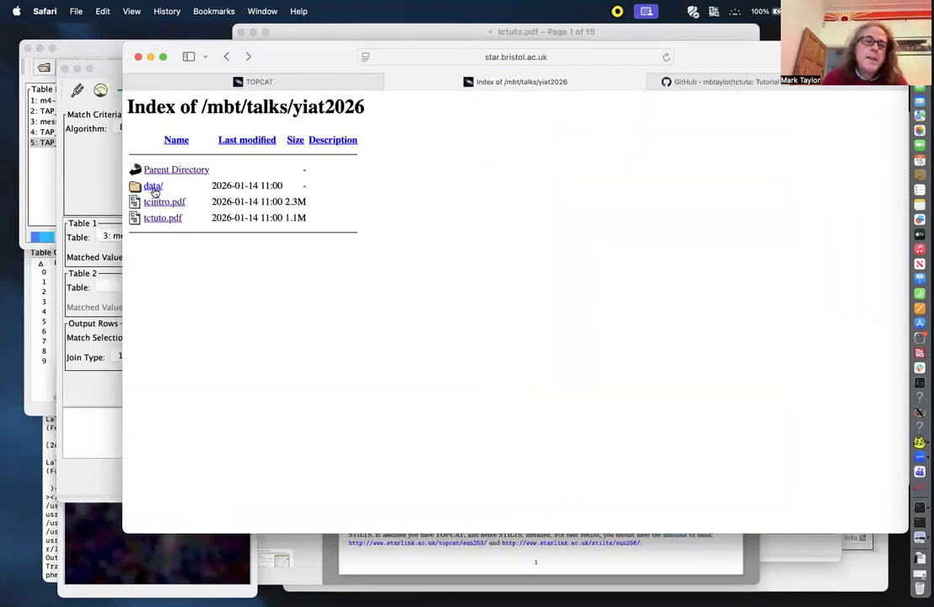
Open the data folder of the yiat2026 index, view its FITS files, and move the browser window fully into view.
{"action": "left_click", "coordinate": [152, 187]}
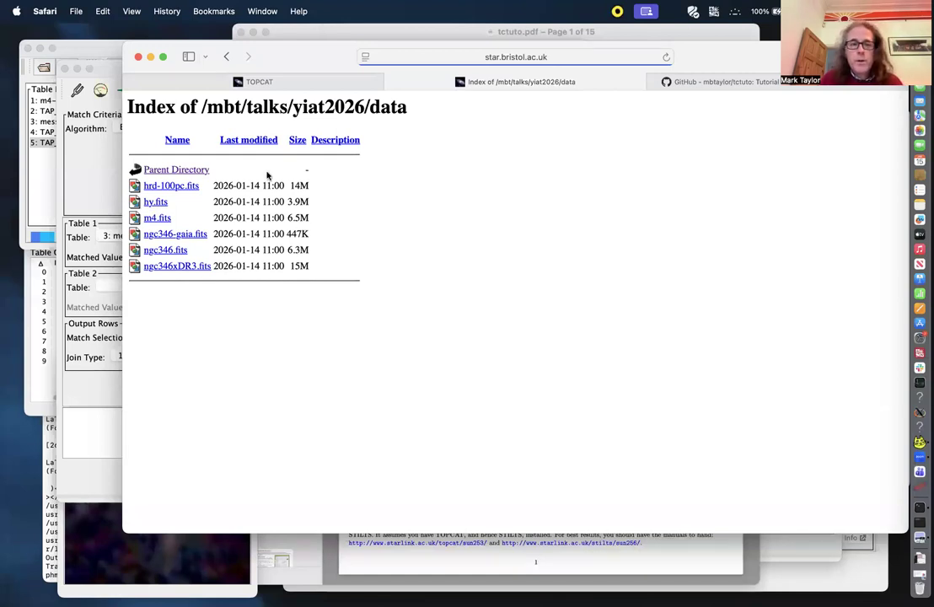
{"action": "left_click", "coordinate": [226, 57]}
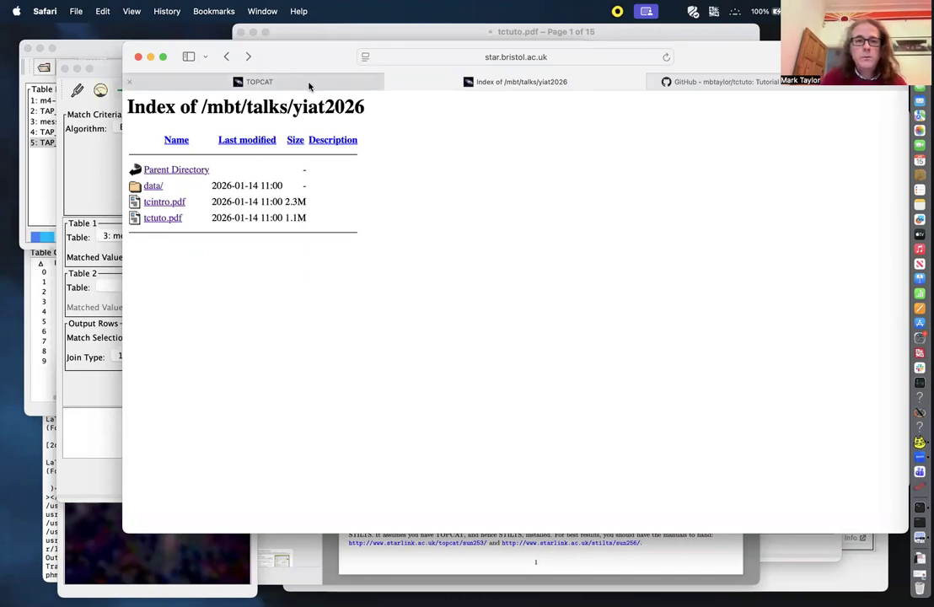
{"action": "left_click", "coordinate": [248, 56]}
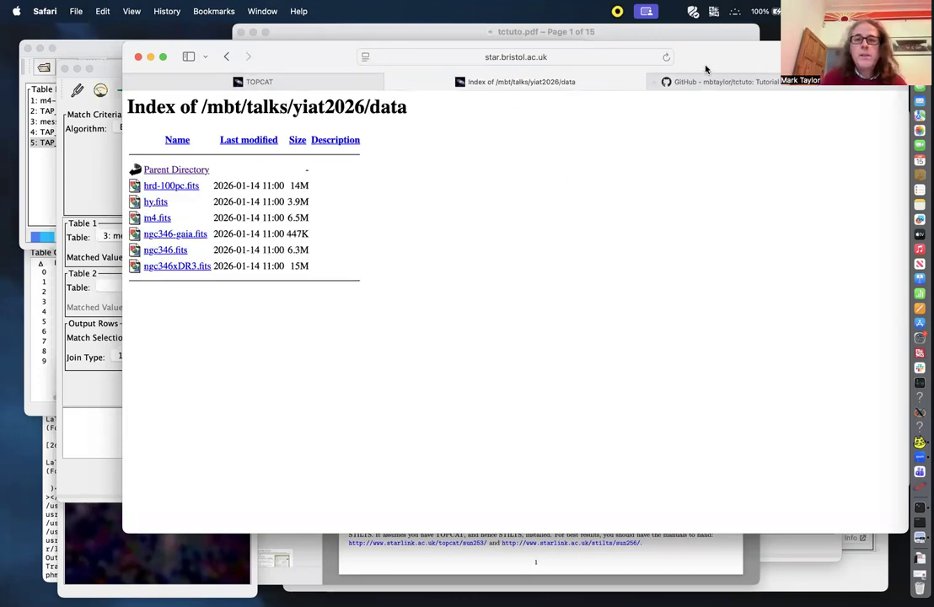
{"action": "left_click_drag", "start_coordinate": [651, 42], "coordinate": [610, 79]}
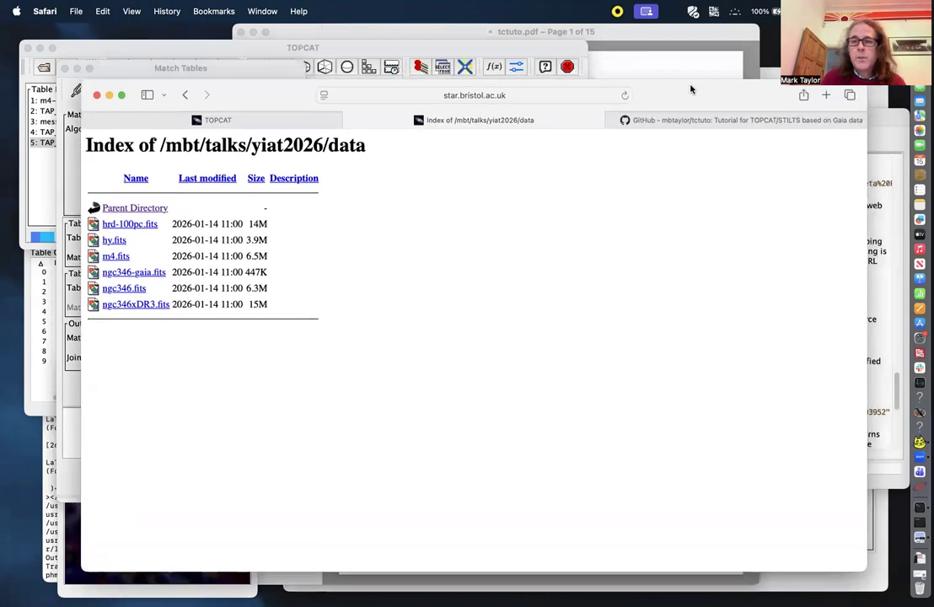
Search the web for aladin-lite in a new tab and open the Aladin Lite sky viewer.
{"action": "left_click", "coordinate": [827, 94]}
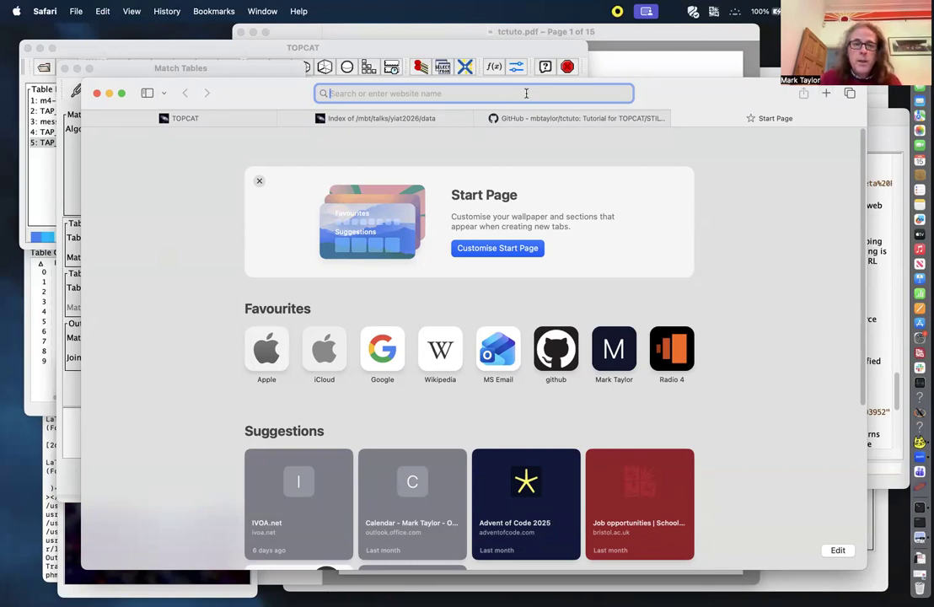
{"action": "type", "text": "ala"}
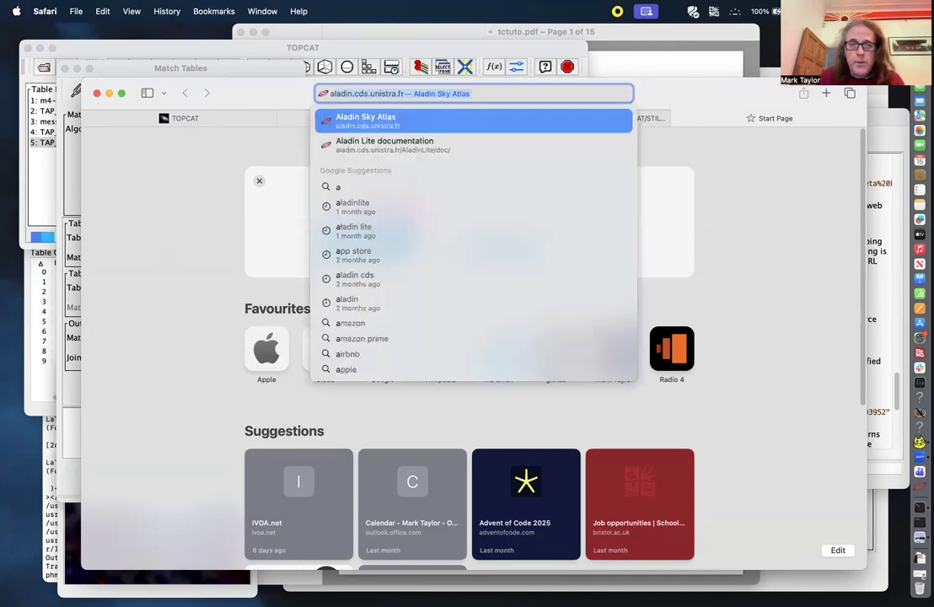
{"action": "type", "text": "din"}
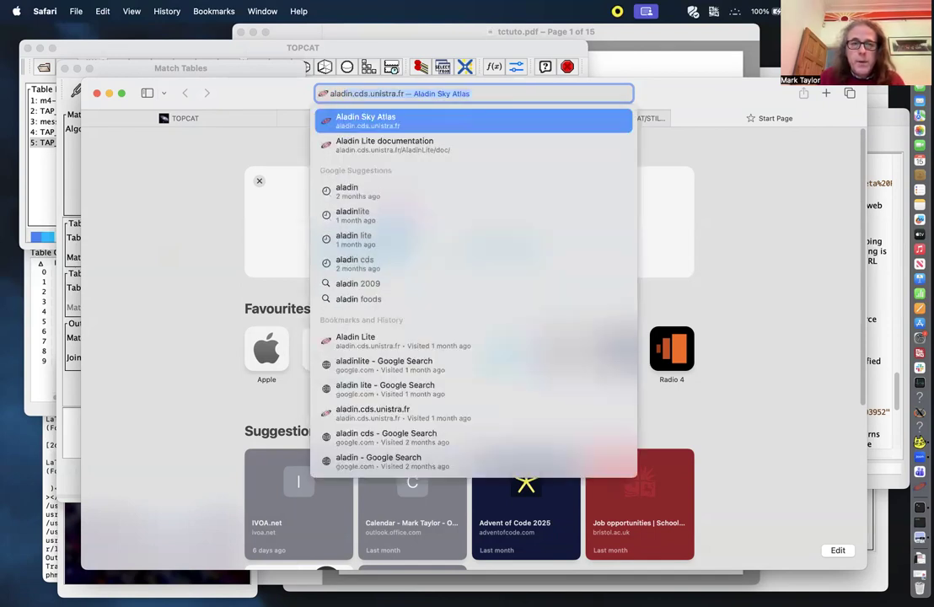
{"action": "type", "text": "-lite"}
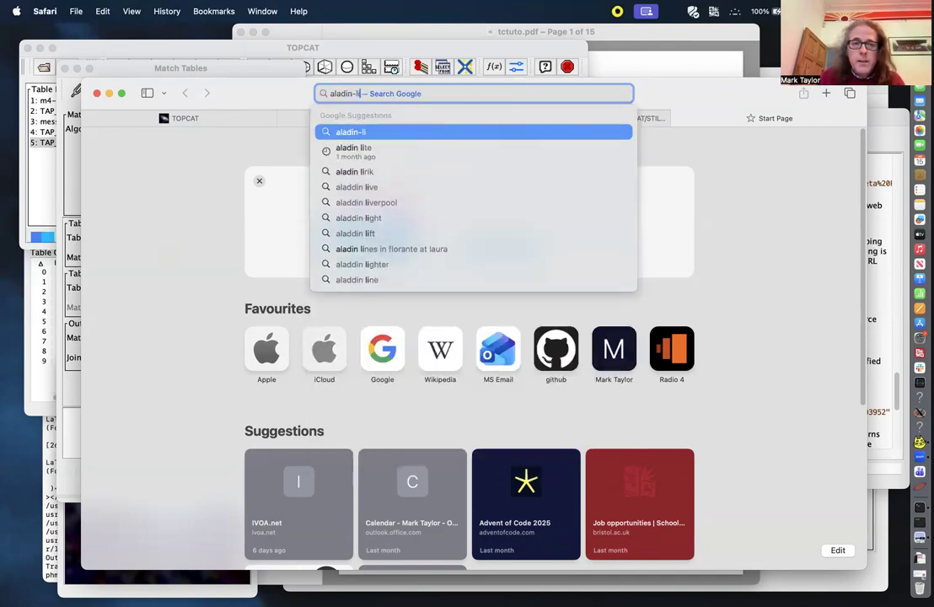
{"action": "key", "text": "Return"}
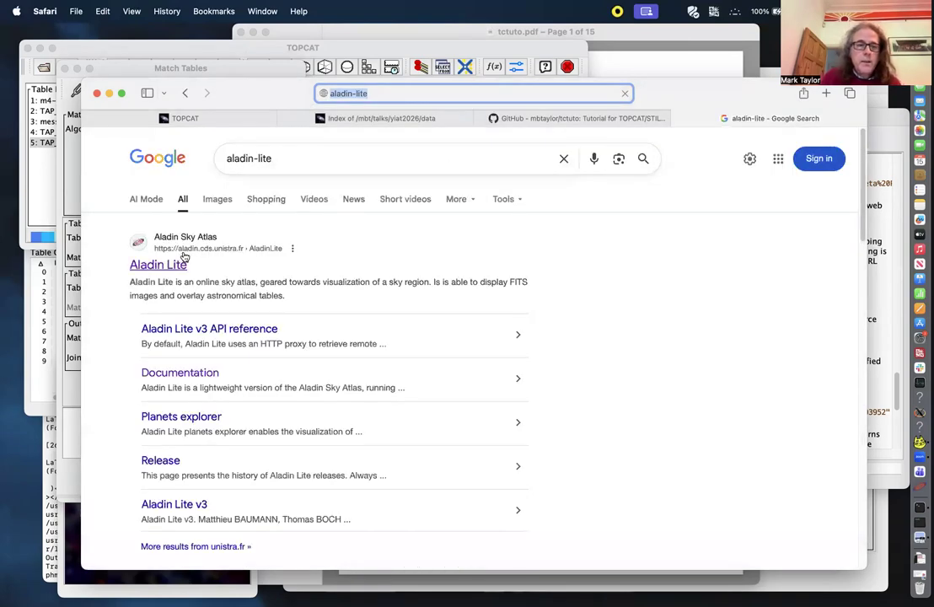
{"action": "left_click", "coordinate": [179, 266]}
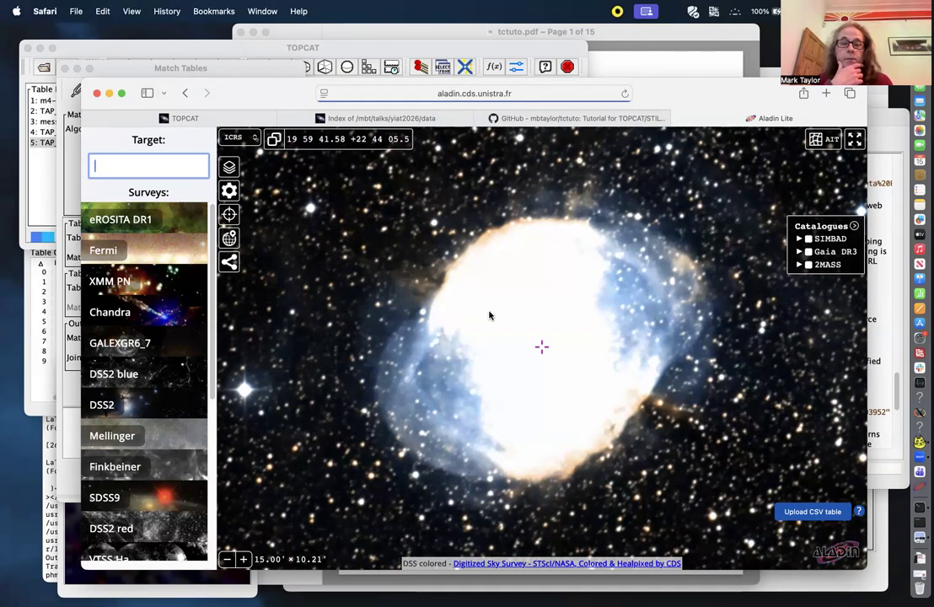
Examine the DSS colored sky at several scales, from the bright nebula to the wider field and individual stars nearby.
{"action": "scroll", "coordinate": [489, 315], "scroll_direction": "down", "scroll_amount": 3}
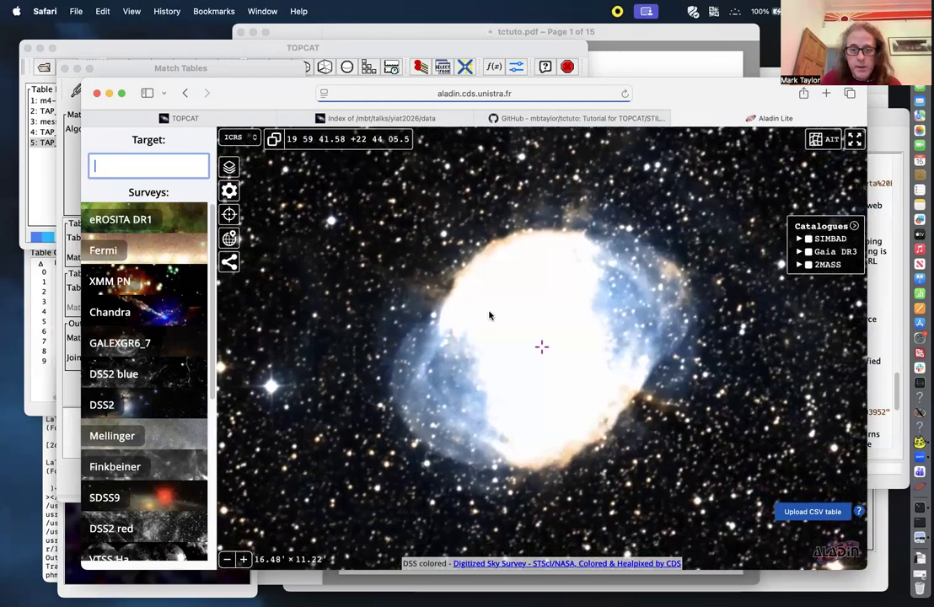
{"action": "scroll", "coordinate": [489, 315], "scroll_direction": "down", "scroll_amount": 5}
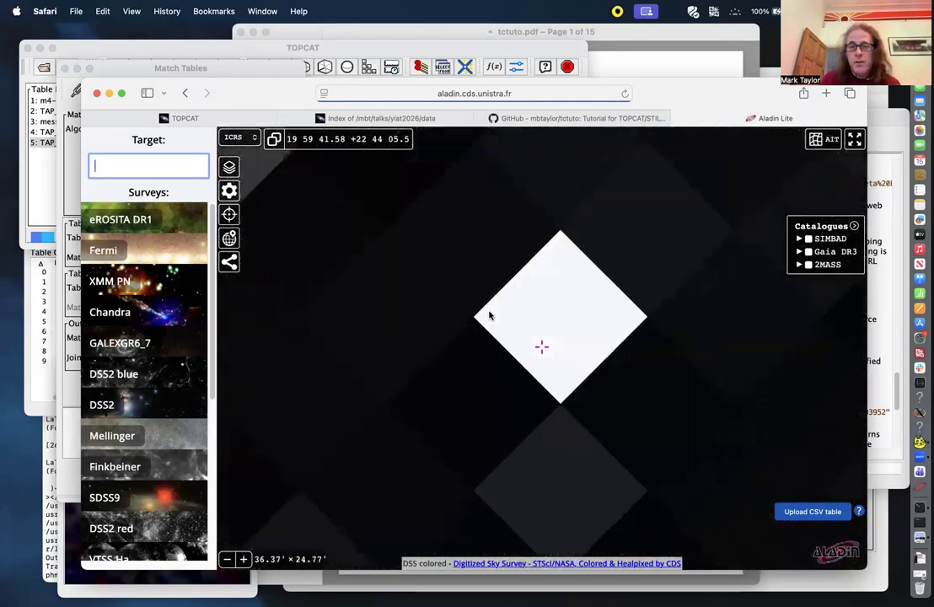
{"action": "scroll", "coordinate": [489, 315], "scroll_direction": "down", "scroll_amount": 2}
{"action": "scroll", "coordinate": [489, 315], "scroll_direction": "down", "scroll_amount": 6}
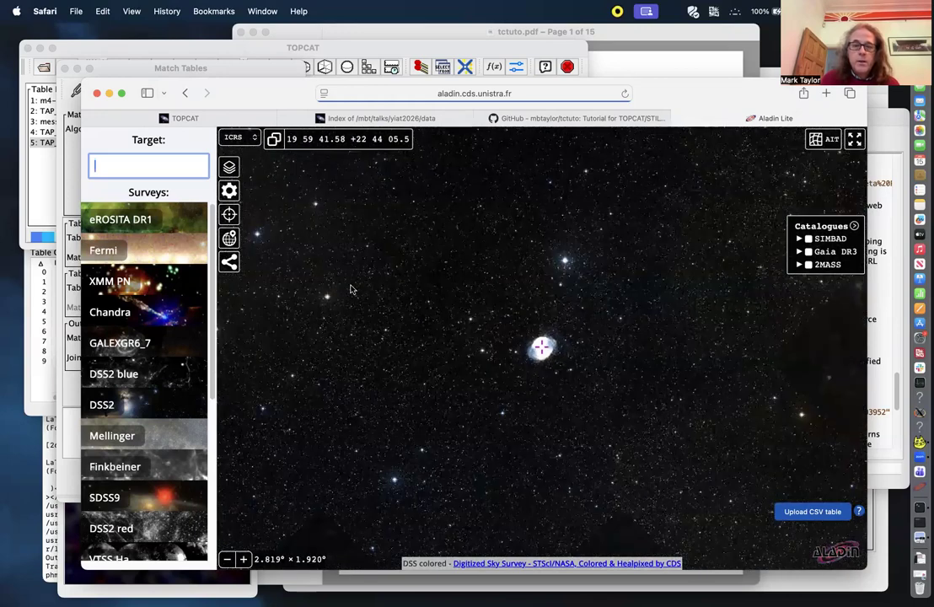
{"action": "left_click_drag", "start_coordinate": [527, 312], "coordinate": [665, 315]}
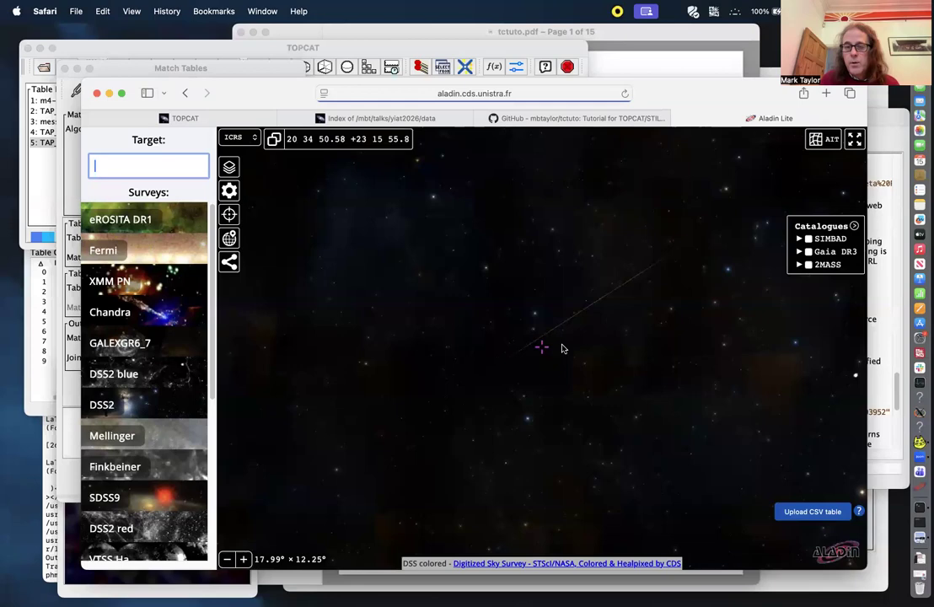
{"action": "scroll", "coordinate": [561, 349], "scroll_direction": "up", "scroll_amount": 2}
{"action": "scroll", "coordinate": [564, 348], "scroll_direction": "up", "scroll_amount": 5}
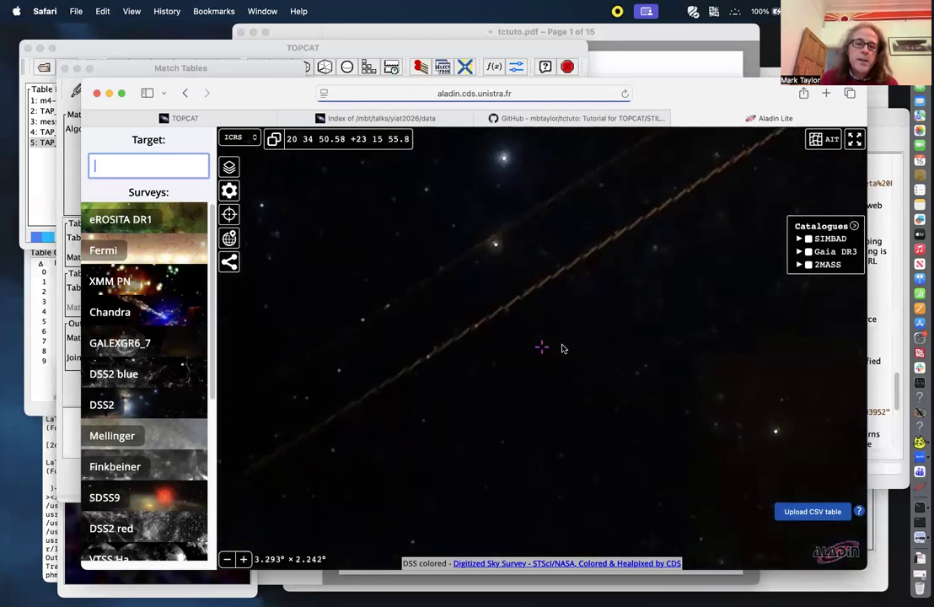
{"action": "scroll", "coordinate": [563, 348], "scroll_direction": "up", "scroll_amount": 2}
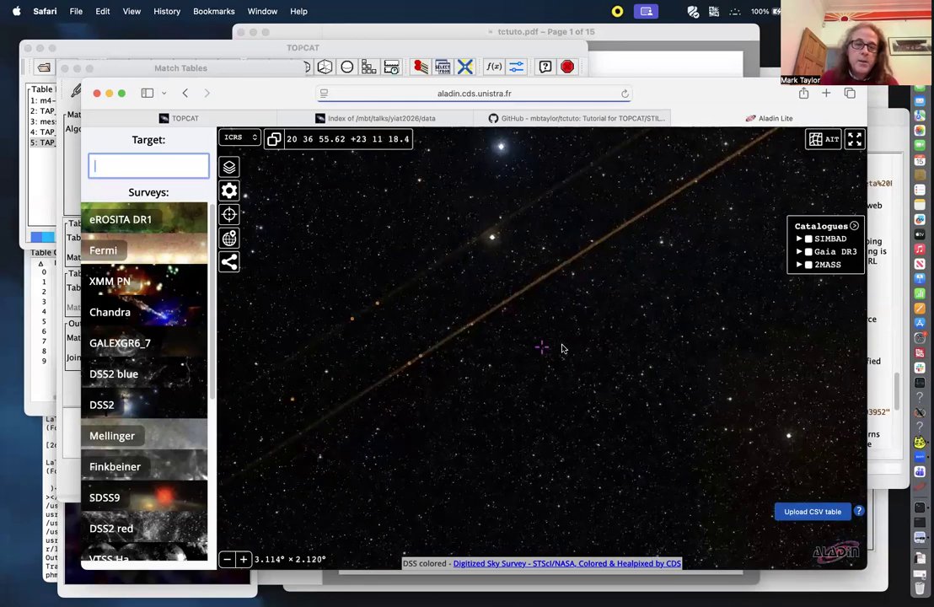
{"action": "scroll", "coordinate": [563, 348], "scroll_direction": "up", "scroll_amount": 3}
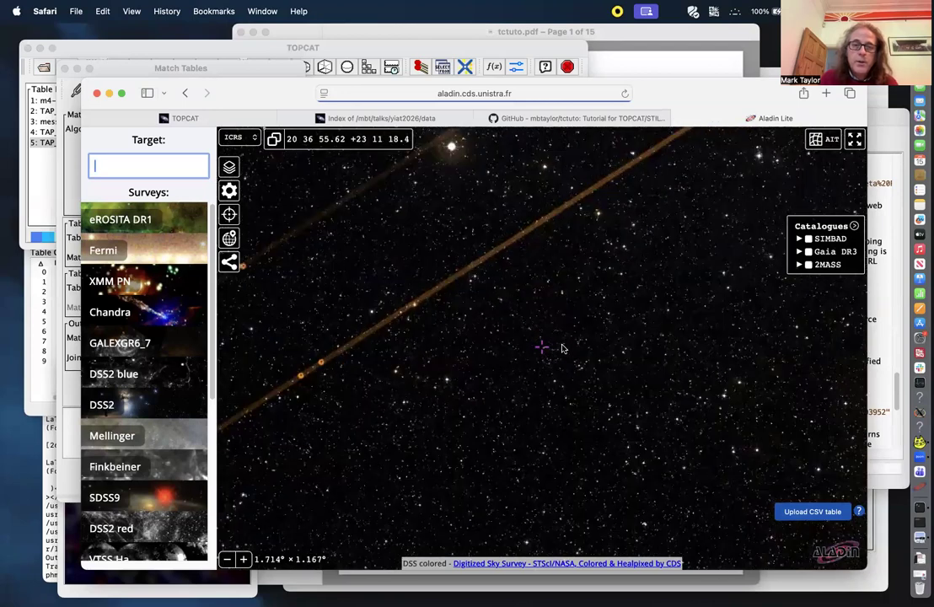
{"action": "scroll", "coordinate": [564, 348], "scroll_direction": "up", "scroll_amount": 8}
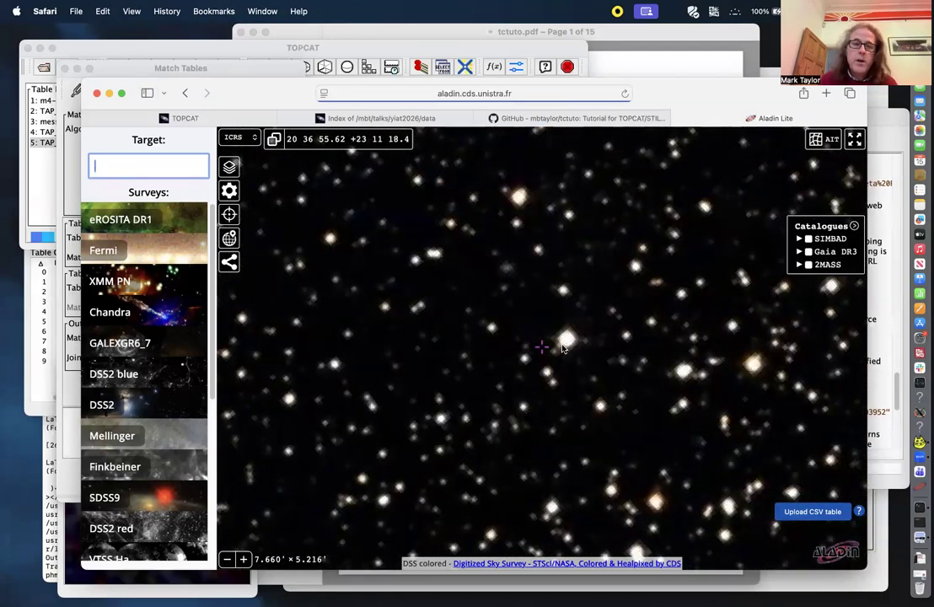
{"action": "left_click_drag", "start_coordinate": [425, 330], "coordinate": [535, 357]}
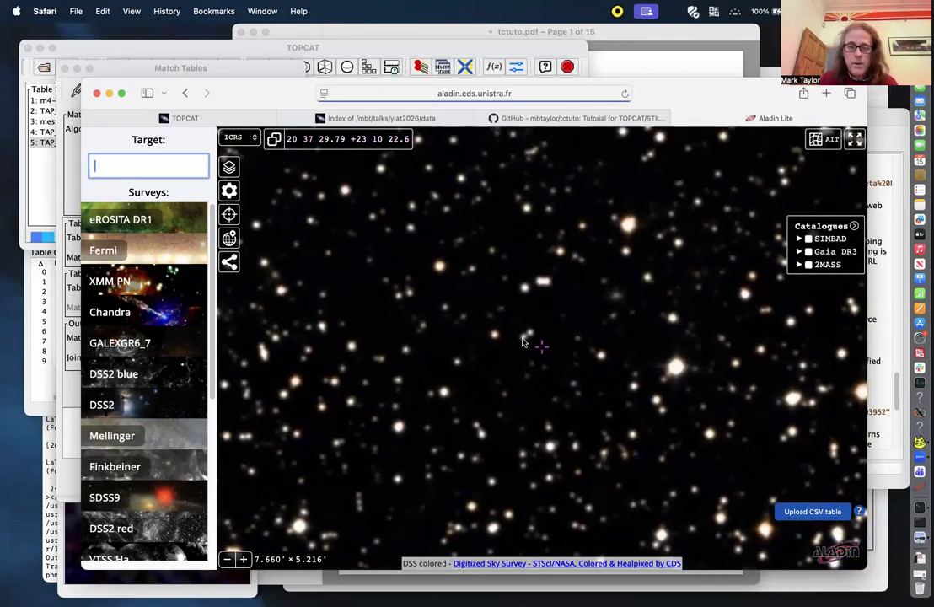
{"action": "scroll", "coordinate": [523, 341], "scroll_direction": "up", "scroll_amount": 2}
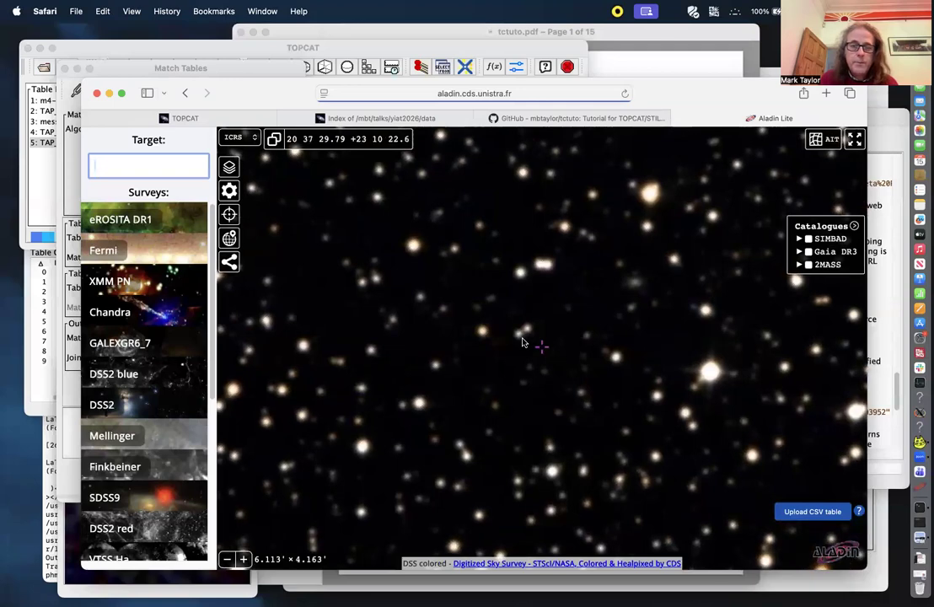
{"action": "scroll", "coordinate": [523, 342], "scroll_direction": "down", "scroll_amount": 5}
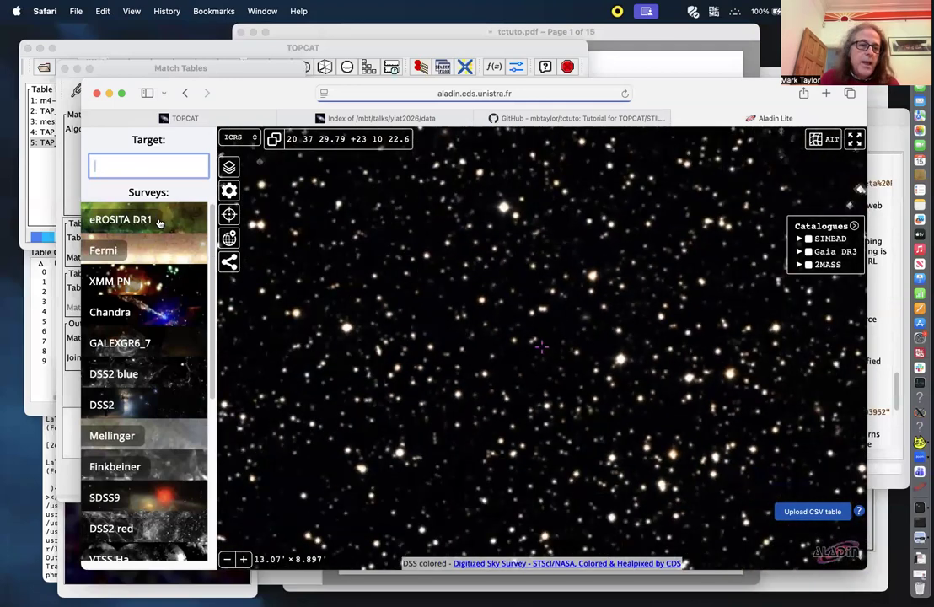
Display the eROSITA DR1 survey and switch to DSS2 blue, examining the same sky region at a wide field of view.
{"action": "left_click", "coordinate": [159, 221]}
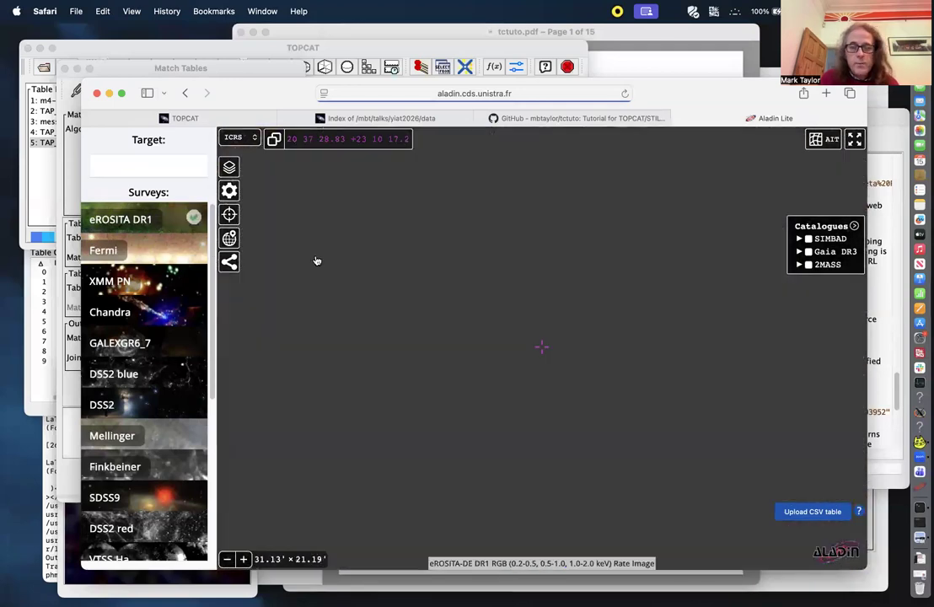
{"action": "scroll", "coordinate": [317, 261], "scroll_direction": "down", "scroll_amount": 8}
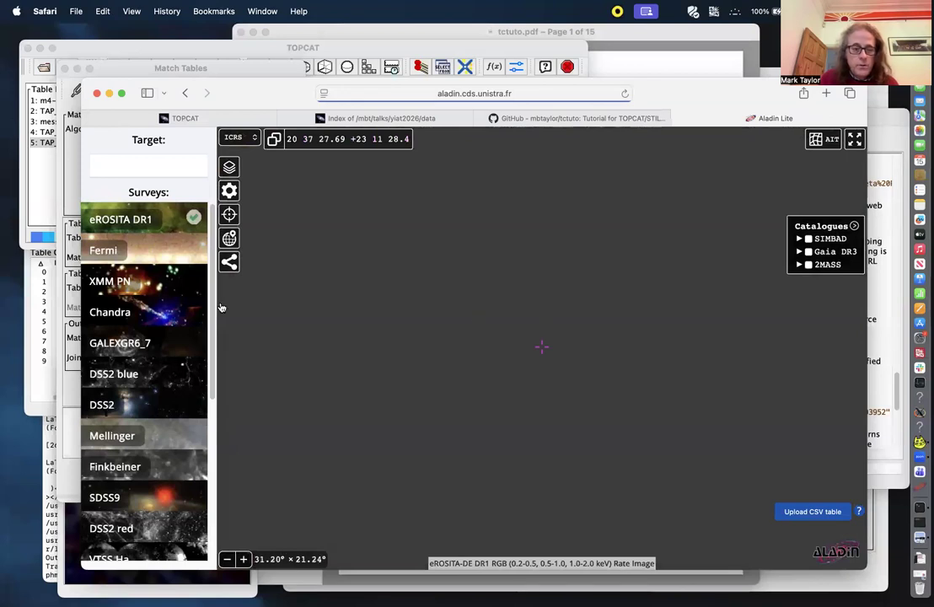
{"action": "left_click", "coordinate": [141, 384]}
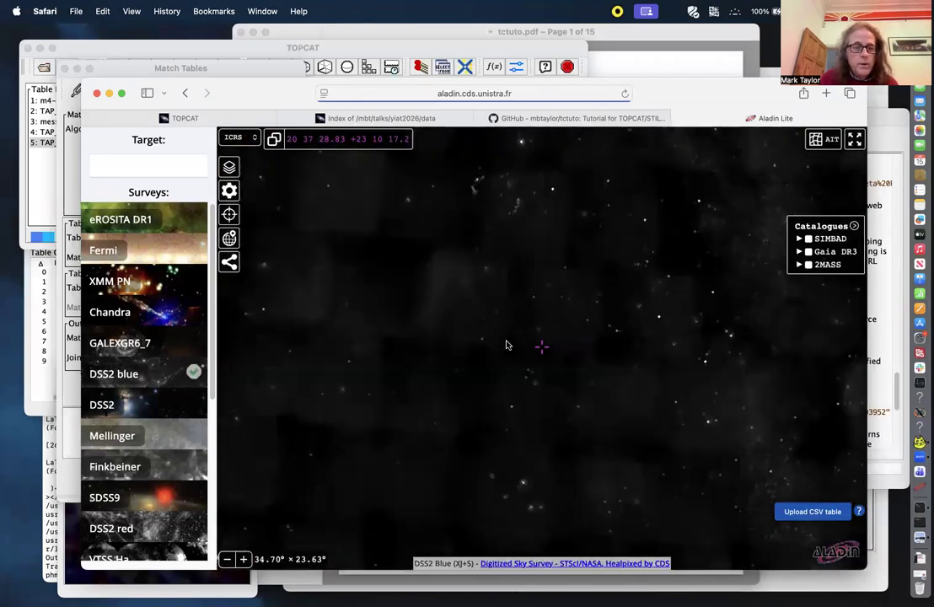
{"action": "scroll", "coordinate": [504, 343], "scroll_direction": "down", "scroll_amount": 3}
{"action": "scroll", "coordinate": [506, 345], "scroll_direction": "up", "scroll_amount": 8}
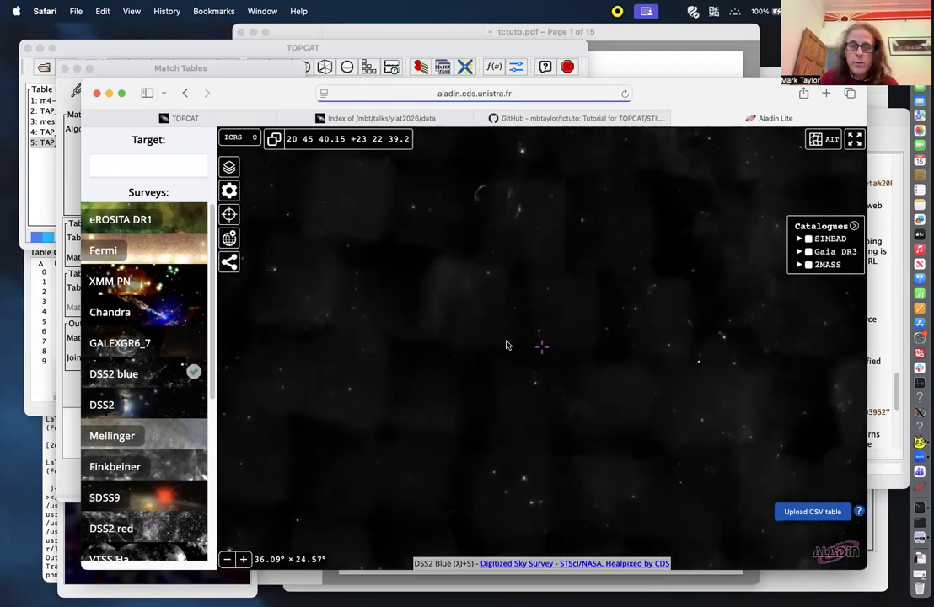
Display the SDSS9 color survey, move to its imaged strip, and examine the stars at different scales.
{"action": "left_click", "coordinate": [155, 498]}
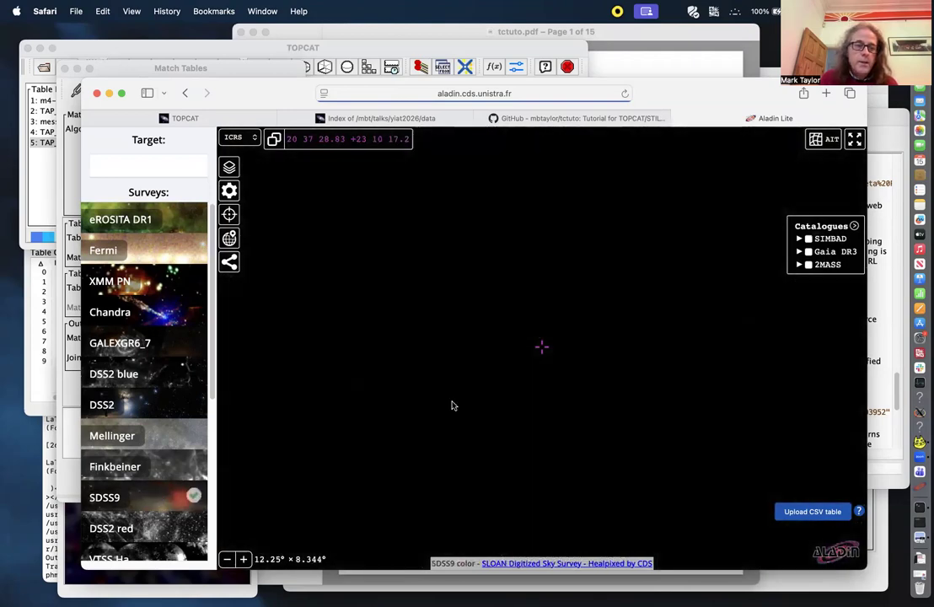
{"action": "left_click_drag", "start_coordinate": [471, 236], "coordinate": [569, 304]}
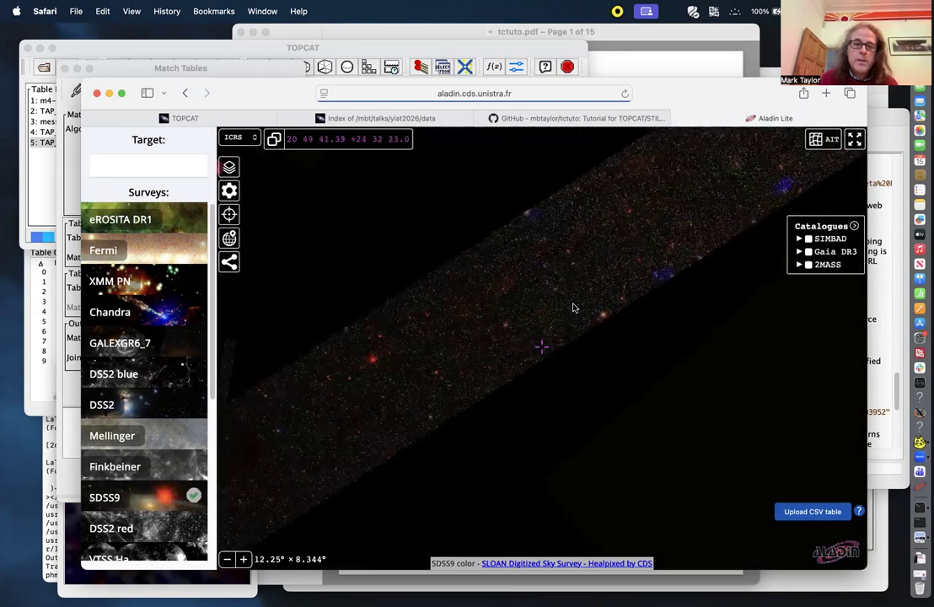
{"action": "scroll", "coordinate": [573, 308], "scroll_direction": "up", "scroll_amount": 2}
{"action": "scroll", "coordinate": [573, 308], "scroll_direction": "up", "scroll_amount": 1}
{"action": "scroll", "coordinate": [573, 307], "scroll_direction": "up", "scroll_amount": 10}
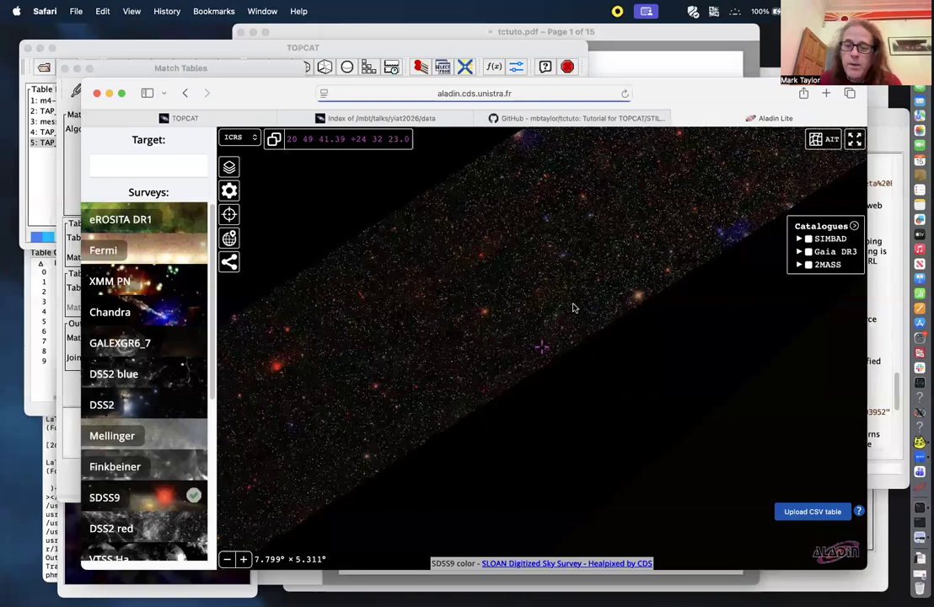
{"action": "scroll", "coordinate": [573, 307], "scroll_direction": "up", "scroll_amount": 1}
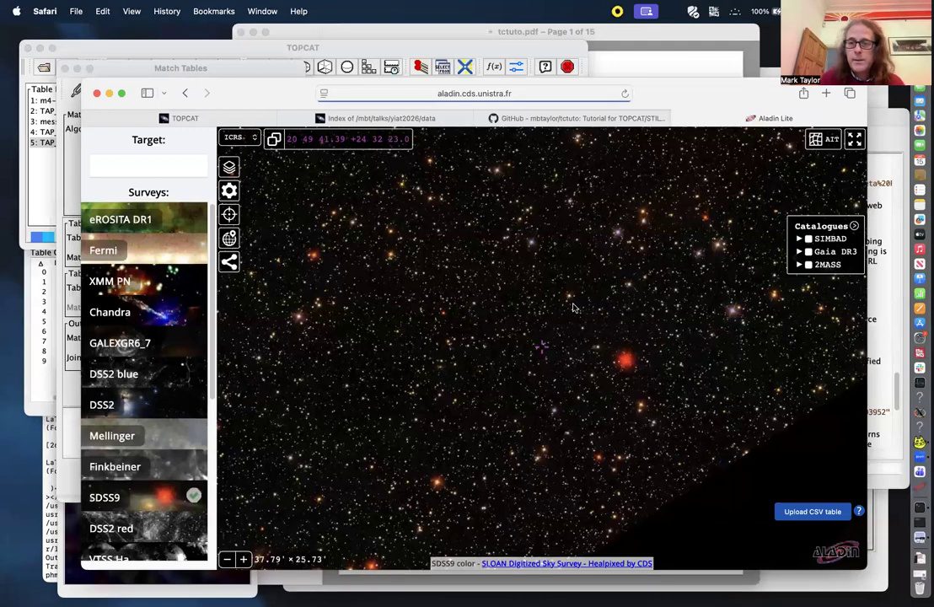
{"action": "scroll", "coordinate": [573, 307], "scroll_direction": "down", "scroll_amount": 3}
{"action": "scroll", "coordinate": [573, 306], "scroll_direction": "down", "scroll_amount": 3}
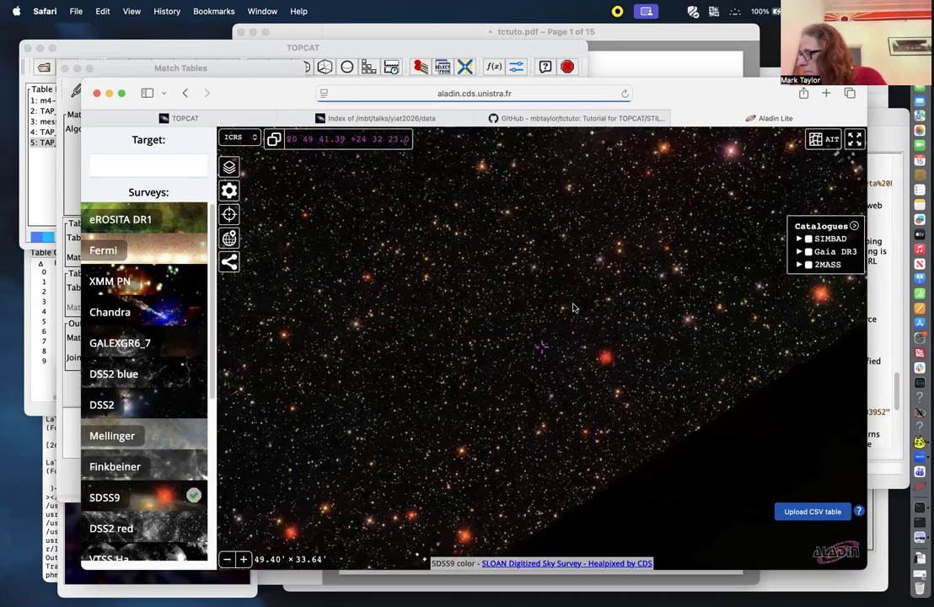
{"action": "scroll", "coordinate": [573, 307], "scroll_direction": "down", "scroll_amount": 5}
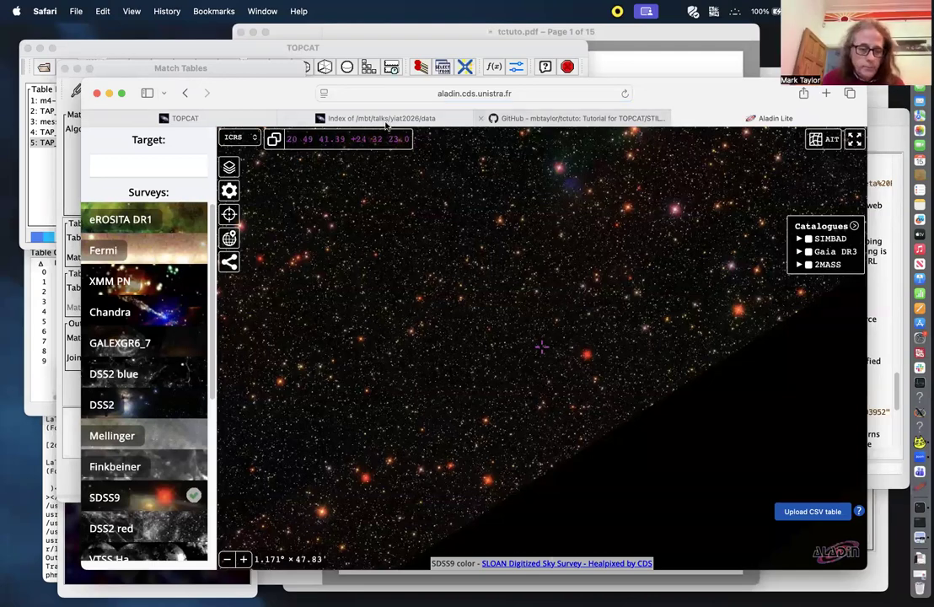
Switch from Safari back to TOPCAT, bringing its main and Match Tables windows to the front.
{"action": "mouse_move", "coordinate": [386, 125]}
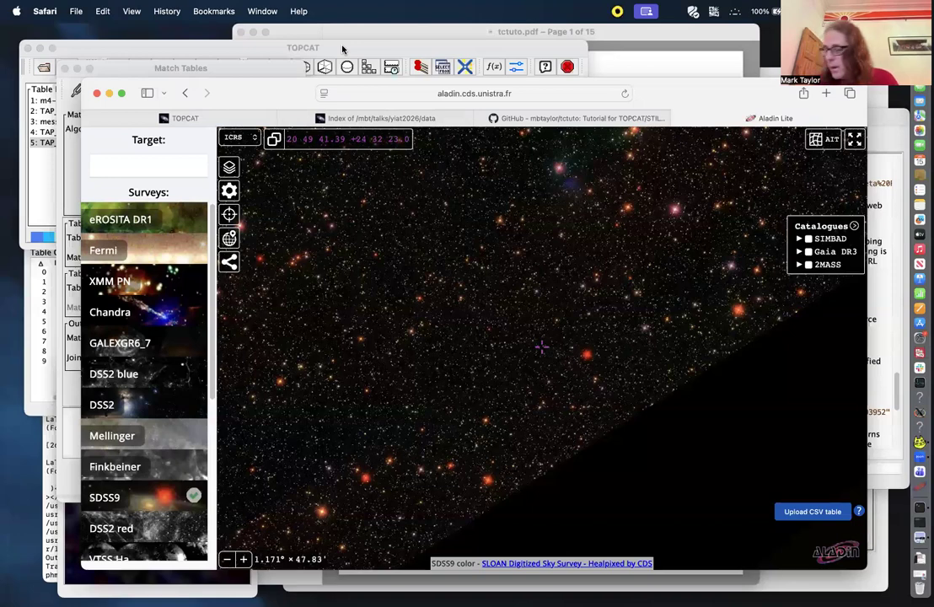
{"action": "key", "text": "ctrl+Up"}
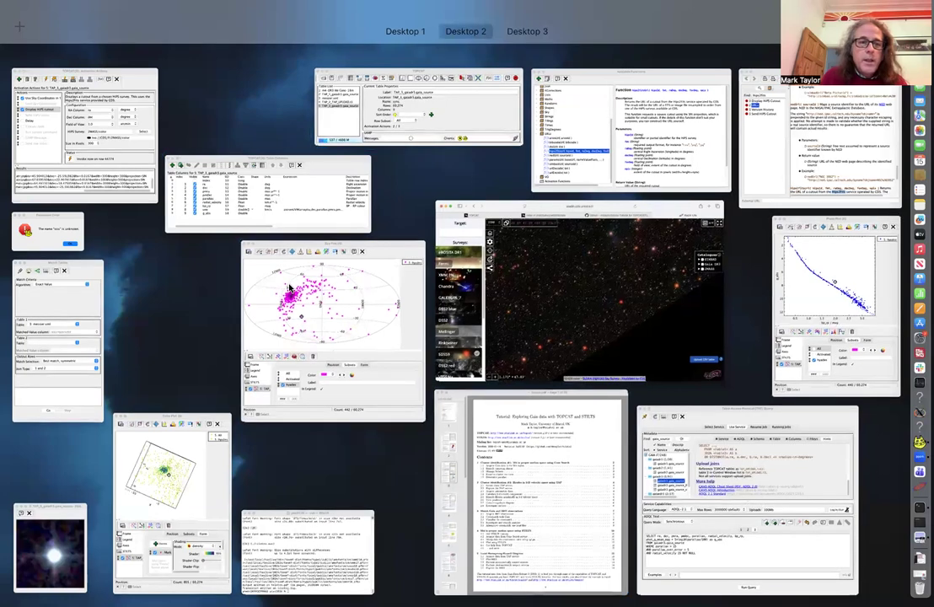
{"action": "left_click", "coordinate": [231, 270]}
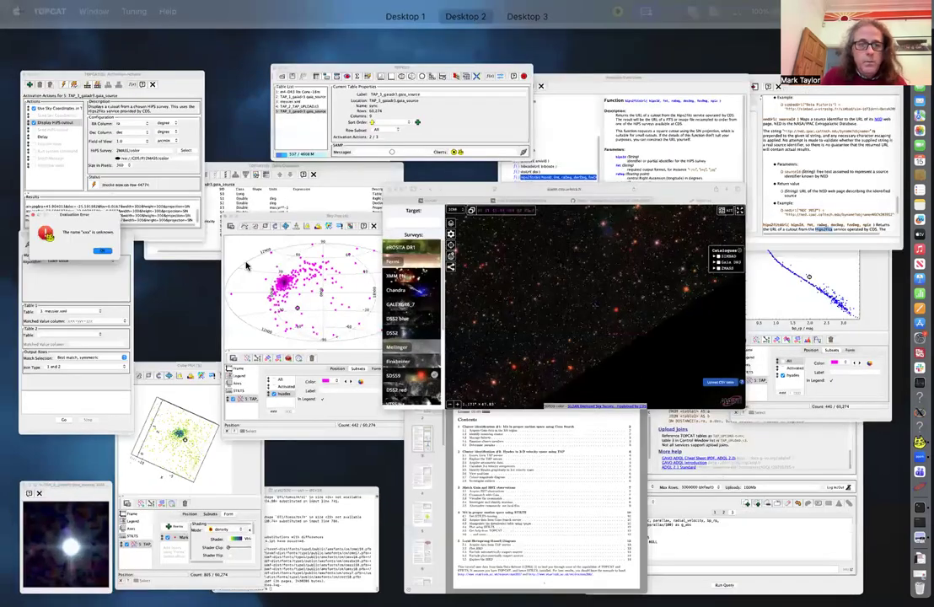
{"action": "left_click", "coordinate": [226, 96]}
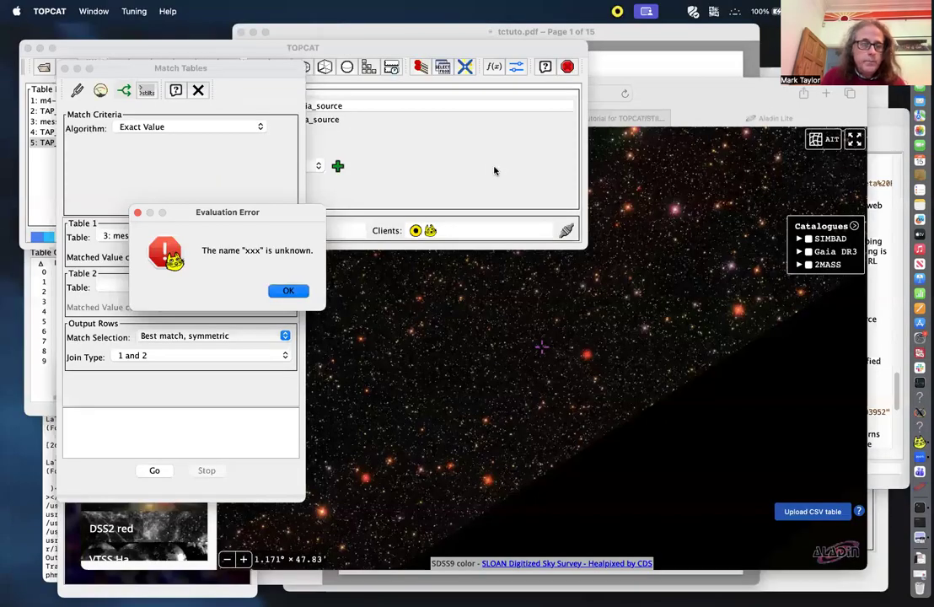
Dismiss the evaluation error, close the Match Tables window, and hide Safari to leave TOPCAT in front.
{"action": "key", "text": "Return"}
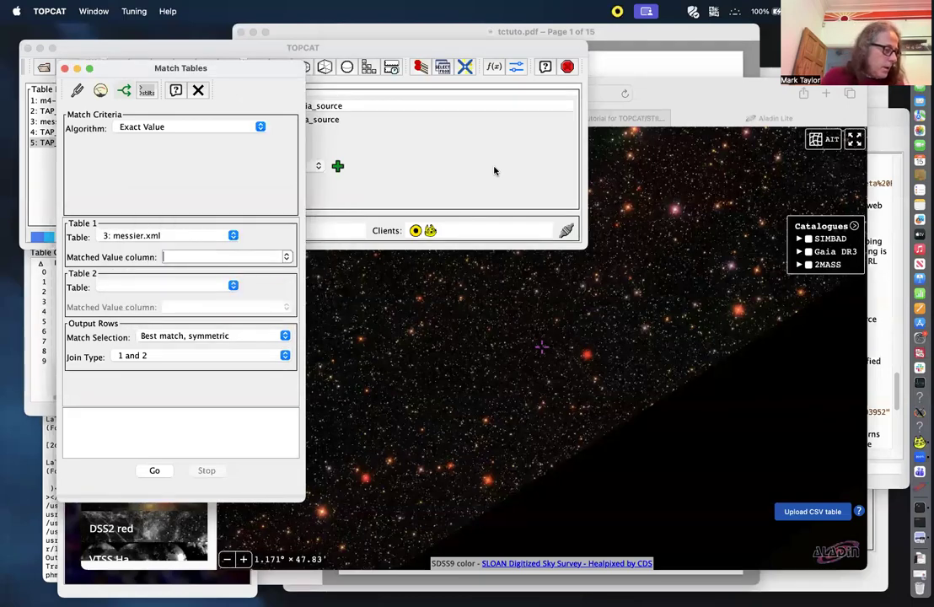
{"action": "key", "text": "super+w"}
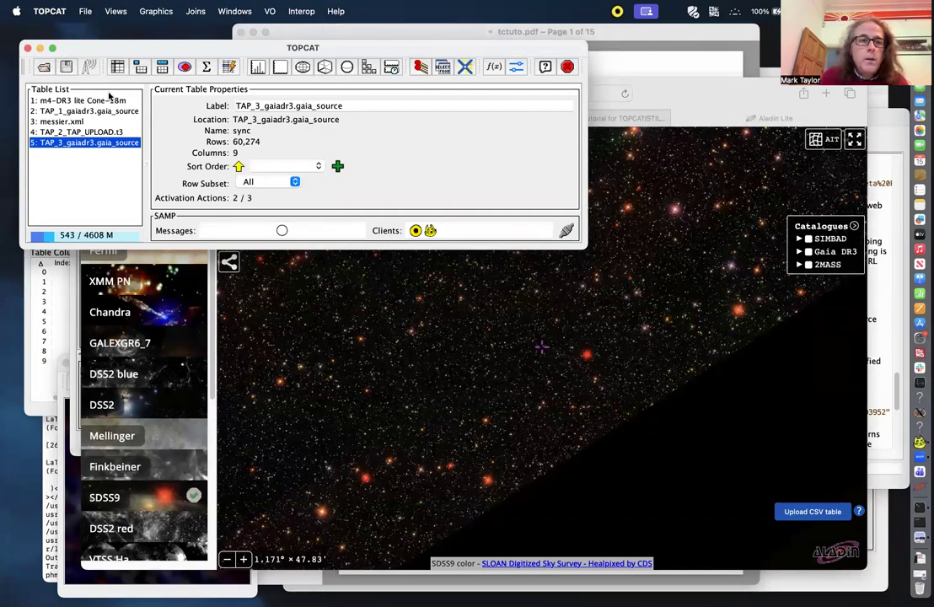
{"action": "key", "text": "super+Tab"}
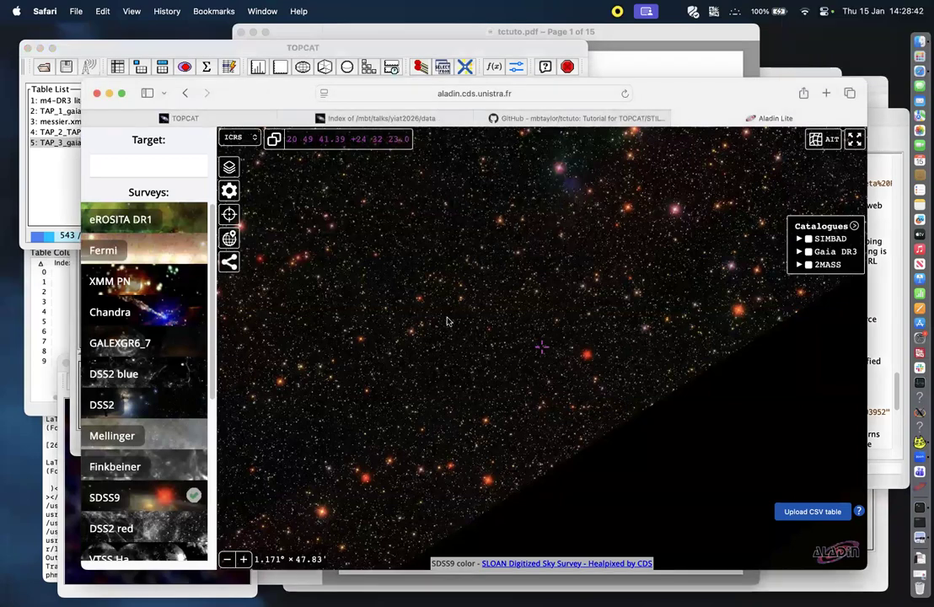
{"action": "key", "text": "super+h"}
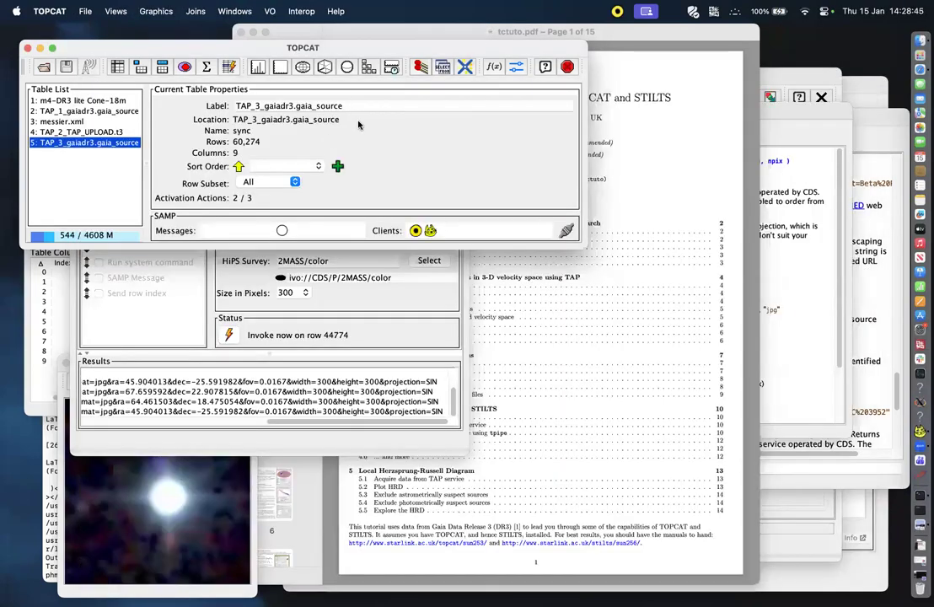
Close the Activation Actions, Sky Plot, Cube Plot and Table Columns windows of the TAP_3_gaiadr3.gaia_source table.
{"action": "left_click", "coordinate": [140, 317]}
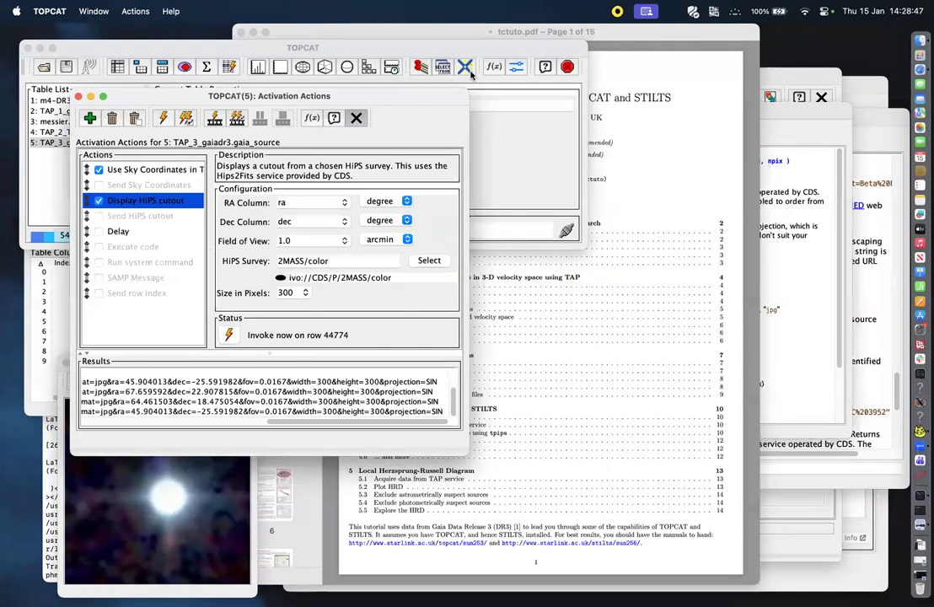
{"action": "left_click", "coordinate": [437, 83]}
{"action": "left_click", "coordinate": [164, 336]}
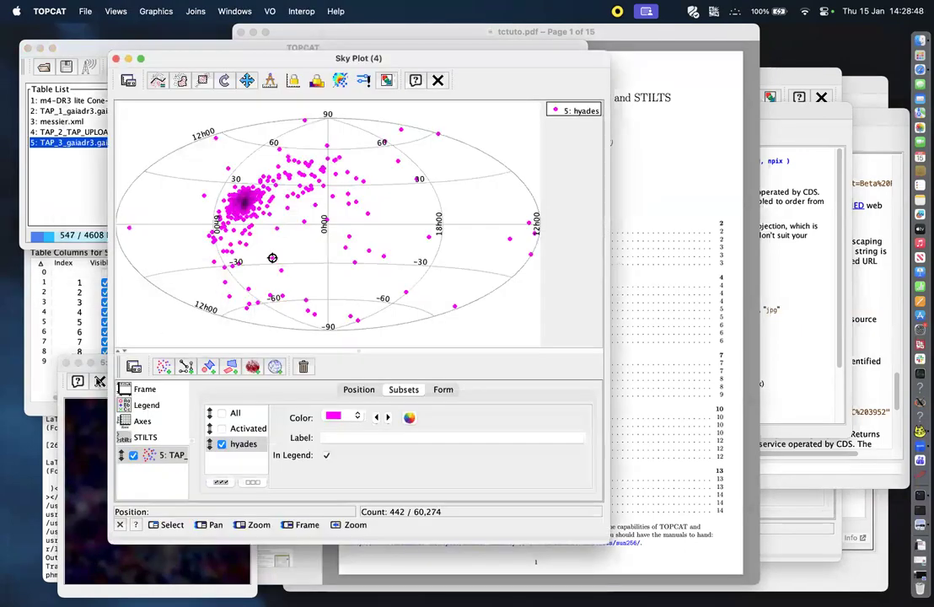
{"action": "key", "text": "super+w"}
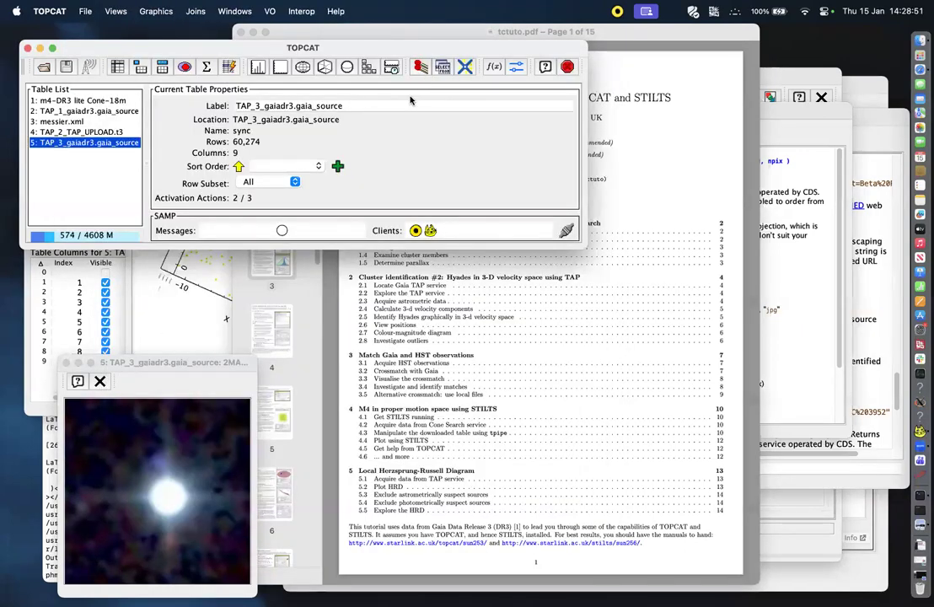
{"action": "left_click", "coordinate": [151, 297]}
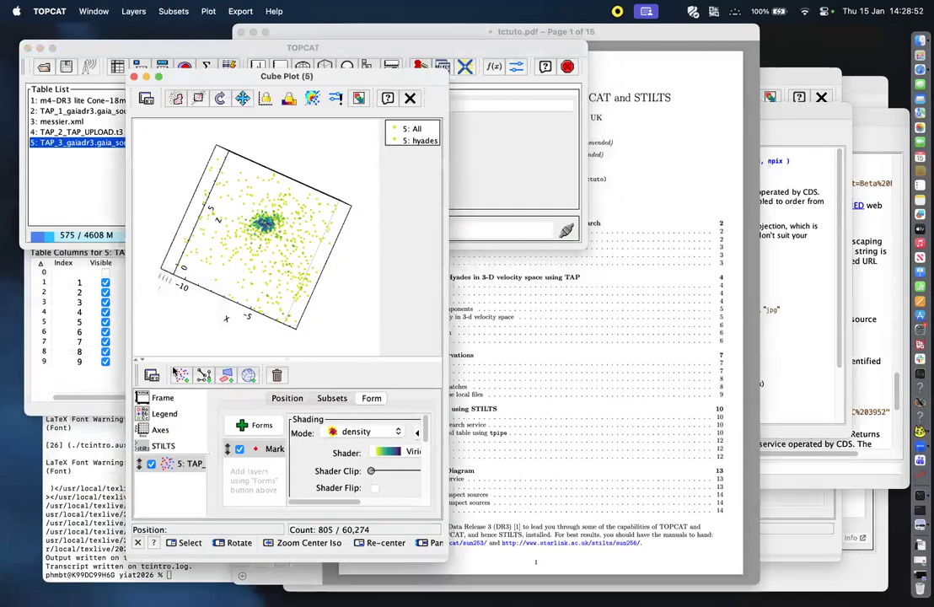
{"action": "left_click", "coordinate": [409, 97]}
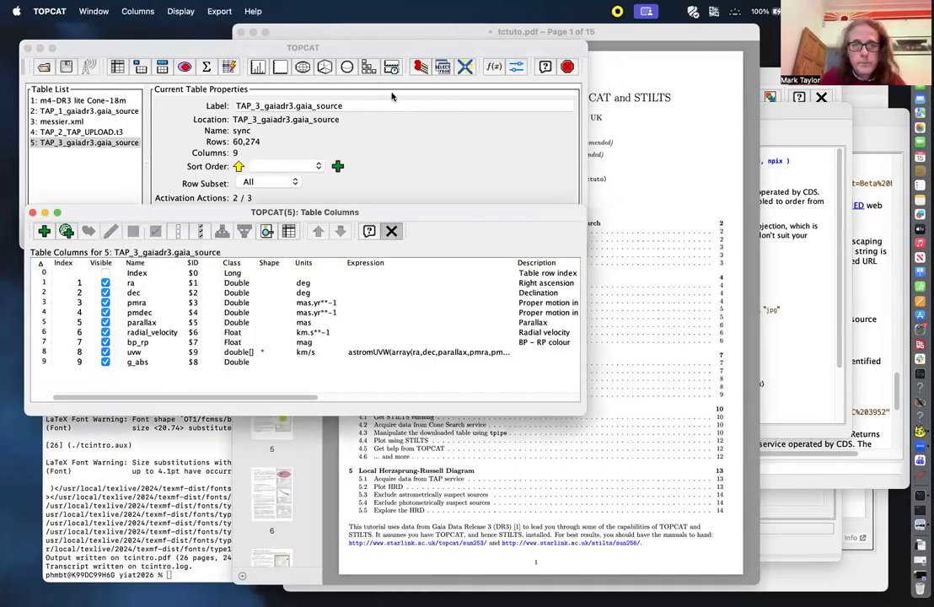
{"action": "key", "text": "super+w"}
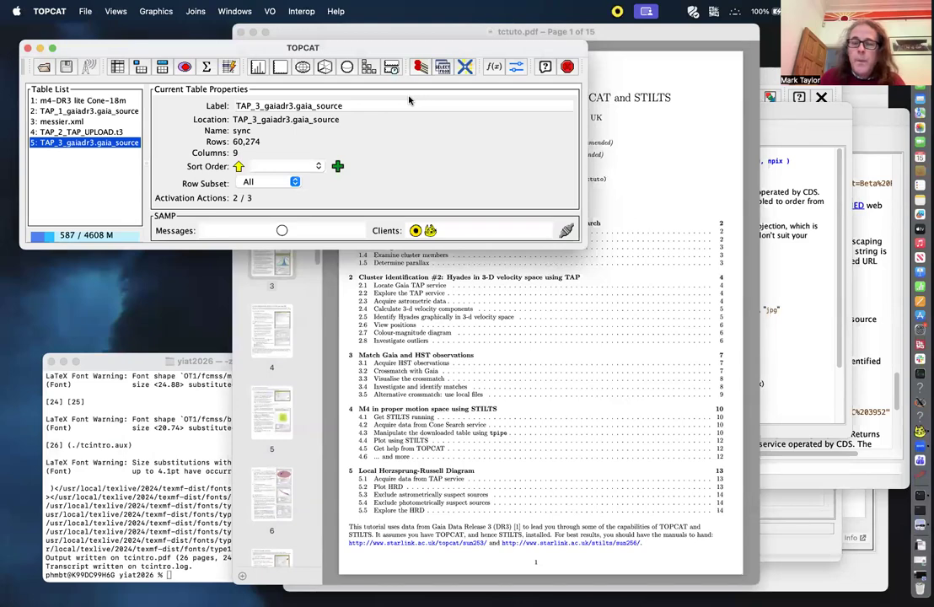
Close the Available Functions, TOPCAT Help and other remaining auxiliary windows, leaving only the main TOPCAT window open.
{"action": "left_click", "coordinate": [785, 127]}
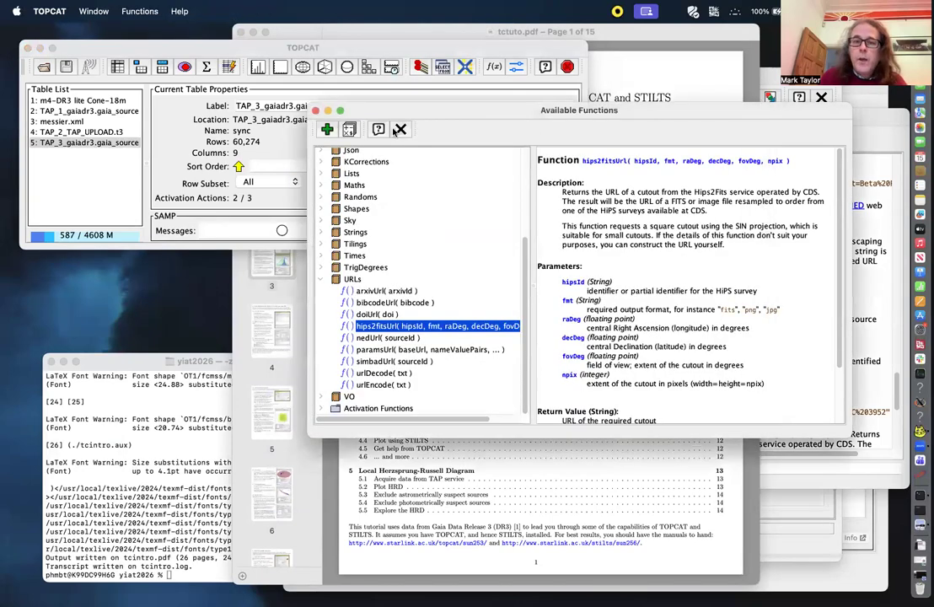
{"action": "key", "text": "super+w"}
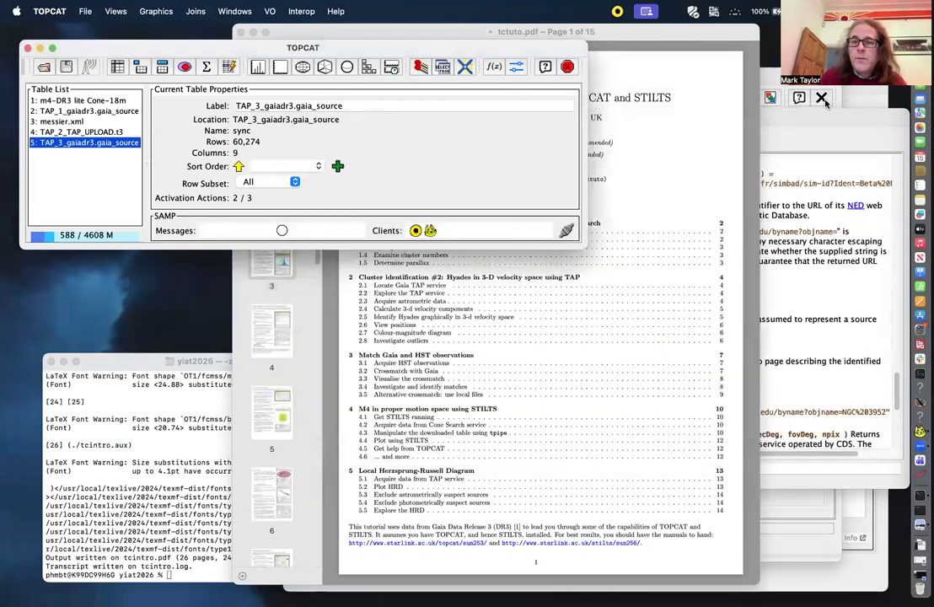
{"action": "left_click", "coordinate": [828, 107]}
{"action": "key", "text": "super+w"}
{"action": "left_click", "coordinate": [806, 112]}
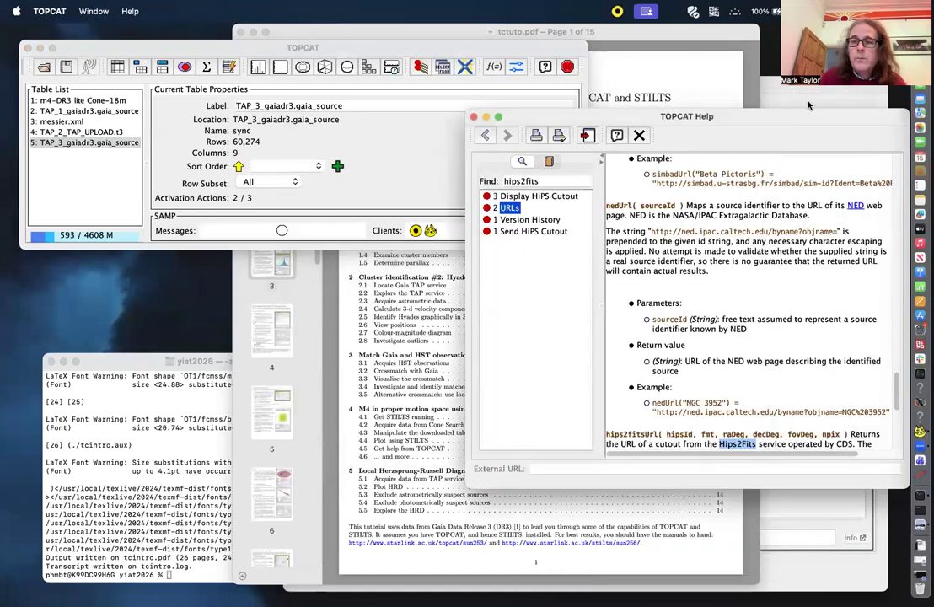
{"action": "key", "text": "super+w"}
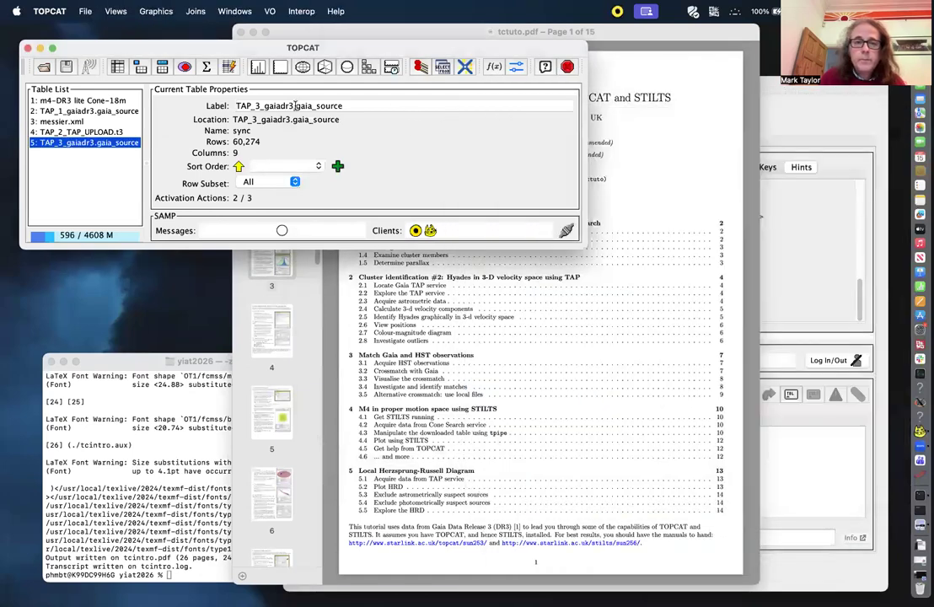
{"action": "key", "text": "super+grave"}
{"action": "key", "text": "super+w"}
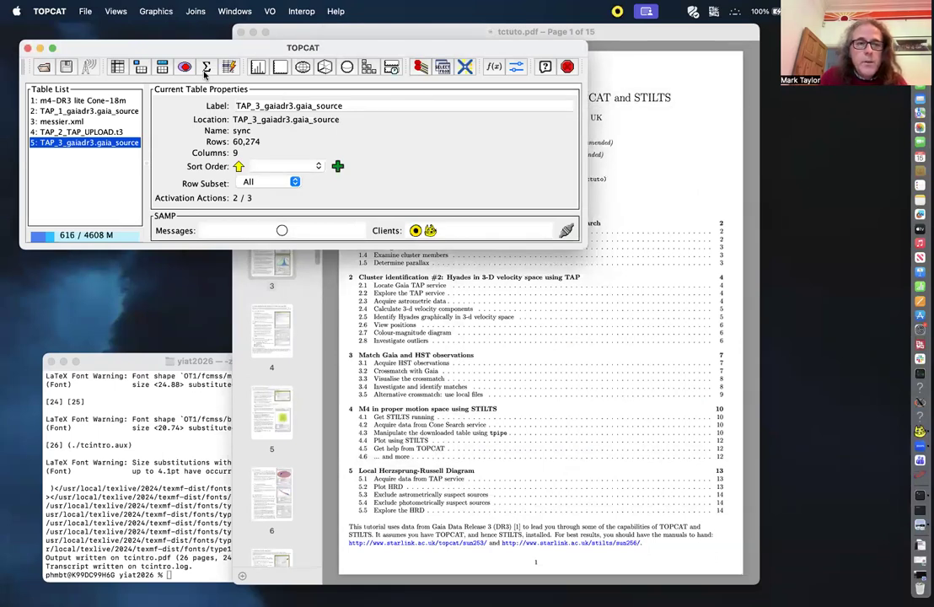
Set up a VizieR Catalogue Service cone selection around the resolved object ngc346 with radius 1 degree and maximum row count 100000.
{"action": "left_click", "coordinate": [268, 12]}
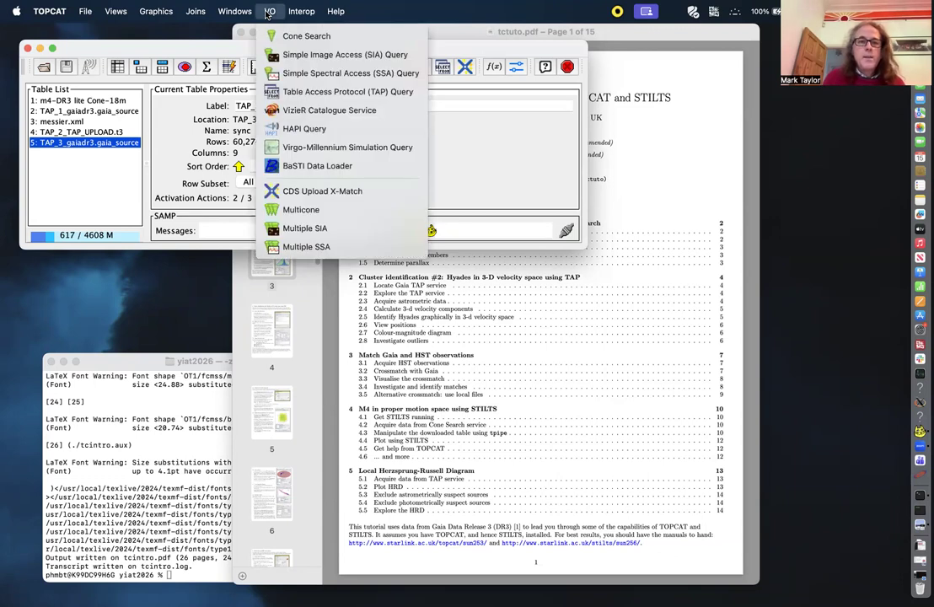
{"action": "left_click", "coordinate": [292, 112]}
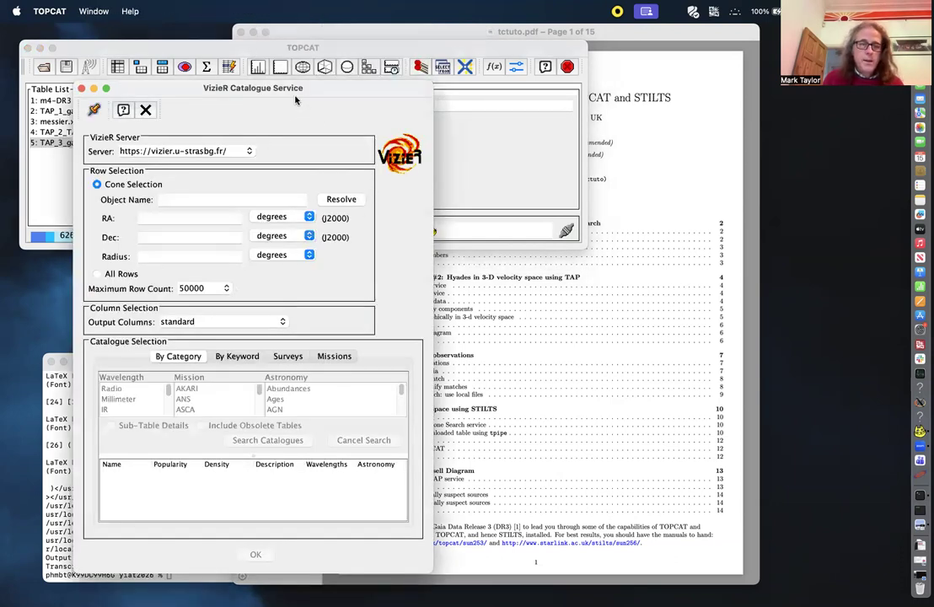
{"action": "left_click", "coordinate": [239, 201]}
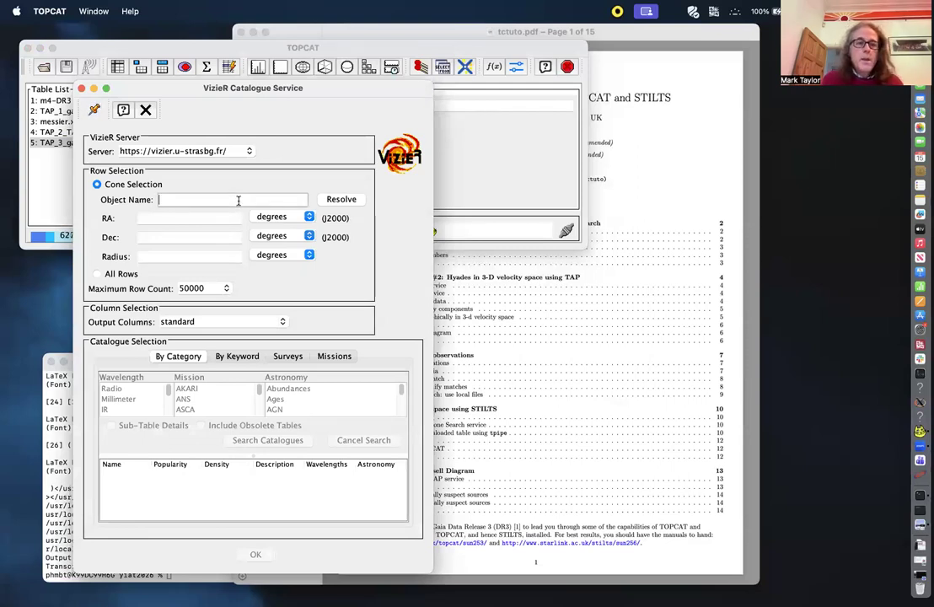
{"action": "type", "text": "ngc346"}
{"action": "key", "text": "Return"}
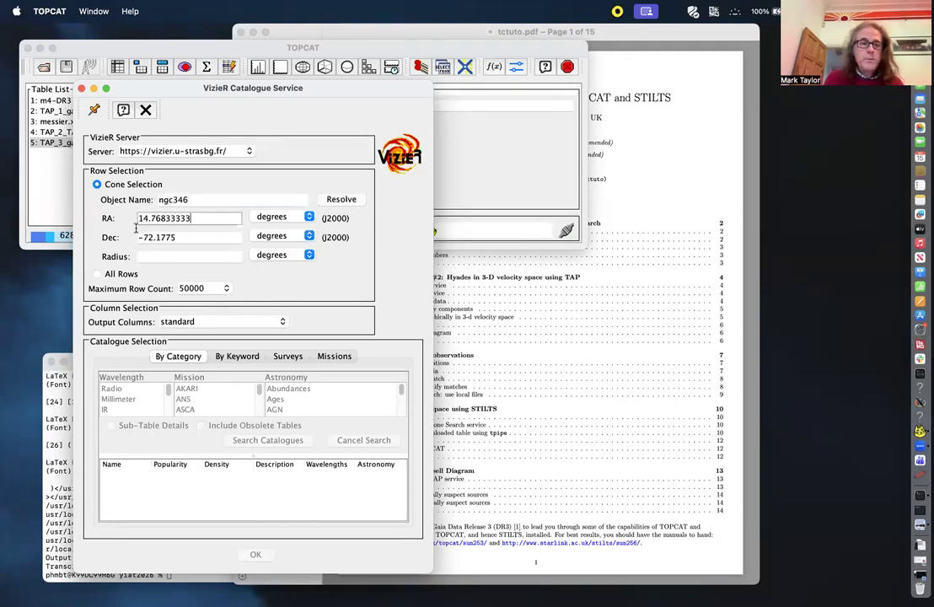
{"action": "left_click", "coordinate": [157, 257]}
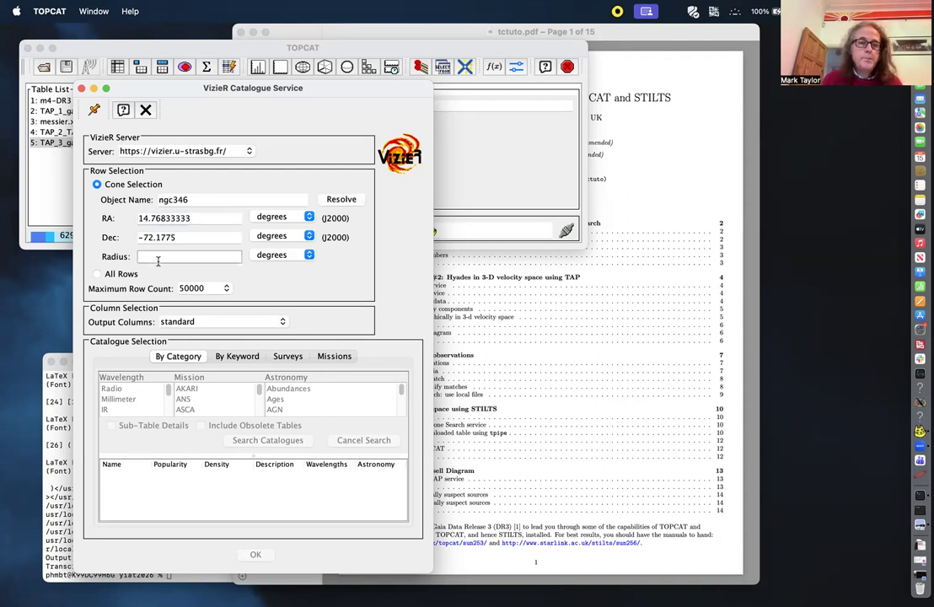
{"action": "type", "text": "1"}
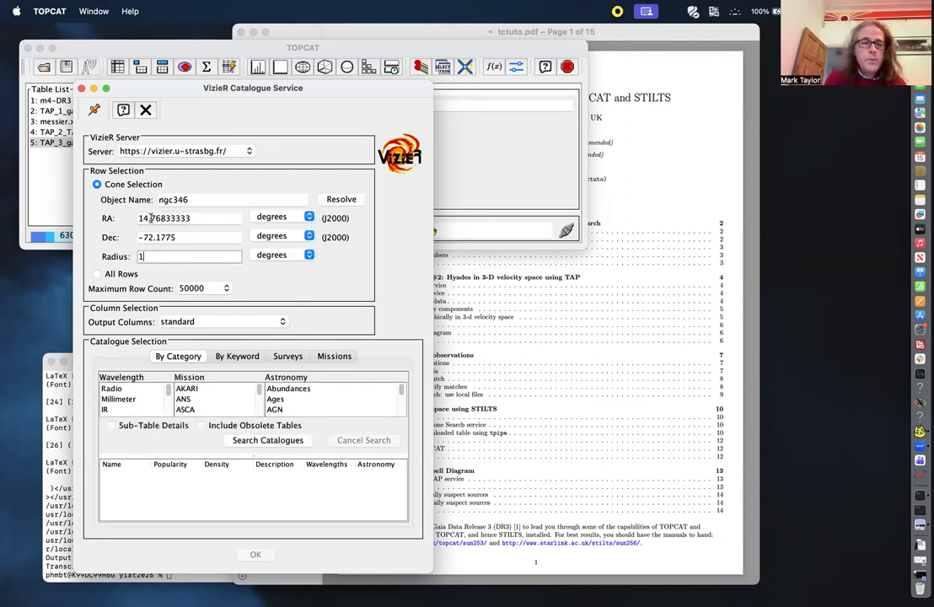
{"action": "left_click", "coordinate": [226, 288]}
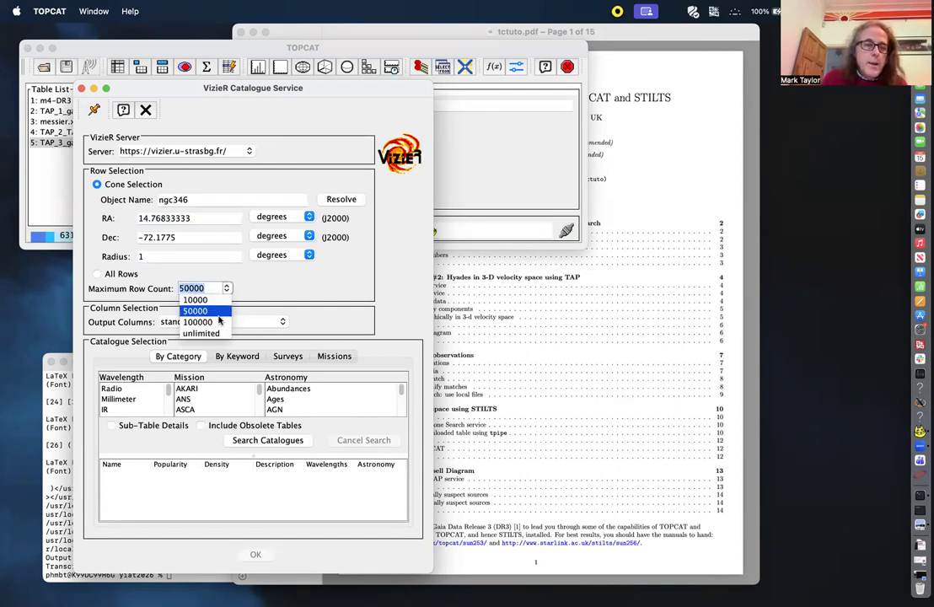
{"action": "left_click", "coordinate": [218, 316]}
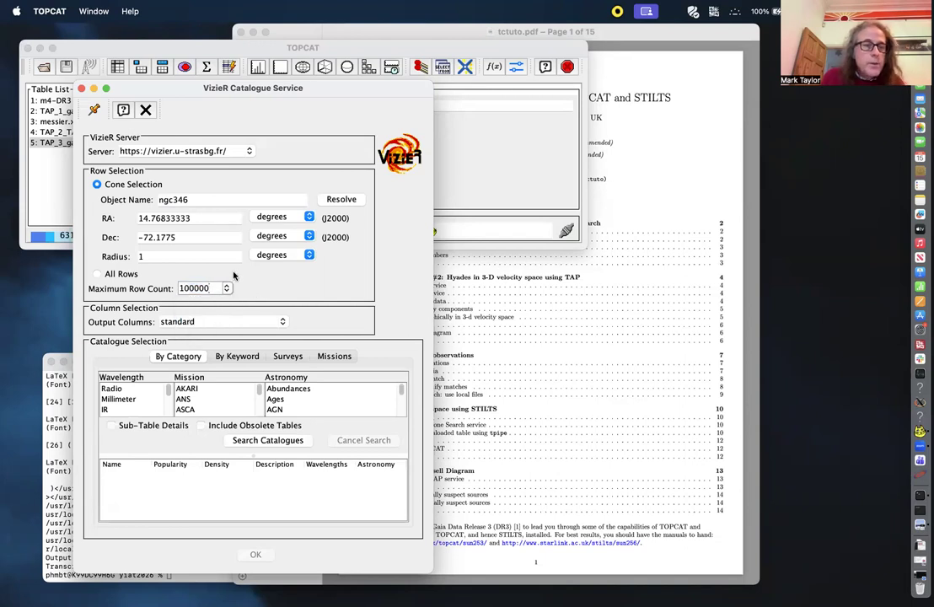
Search the VizieR catalogues by keyword, using the surname of the NGC 346 catalogue's author.
{"action": "left_click", "coordinate": [238, 357]}
{"action": "left_click", "coordinate": [238, 376]}
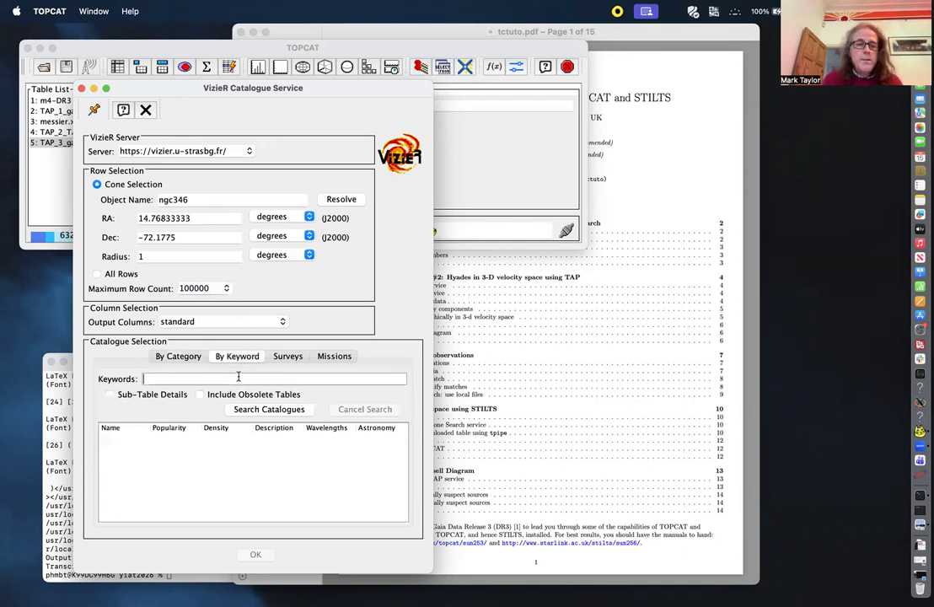
{"action": "type", "text": "gpu"}
{"action": "key", "text": "BackSpace"}
{"action": "key", "text": "BackSpace"}
{"action": "type", "text": "oiul"}
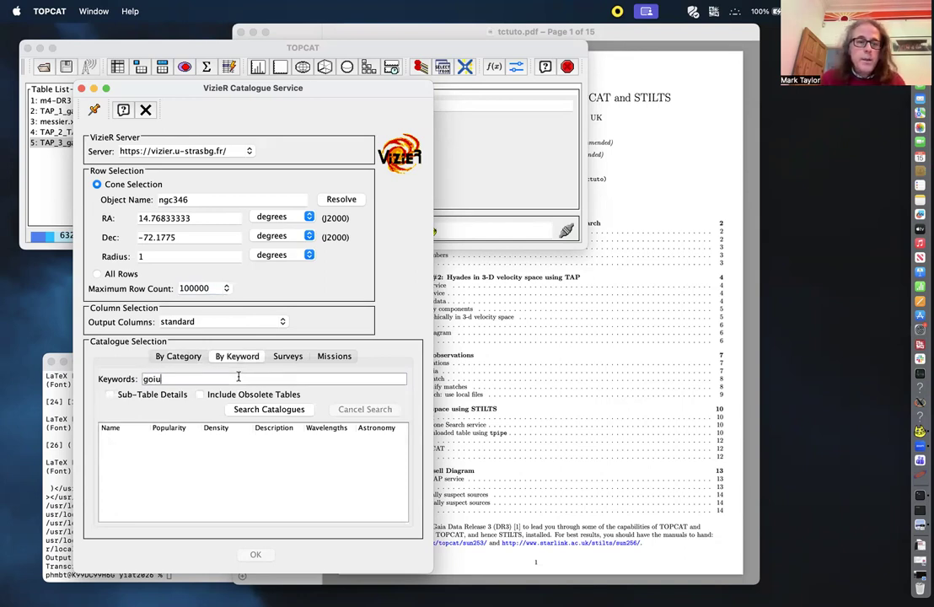
{"action": "key", "text": "BackSpace"}
{"action": "key", "text": "BackSpace"}
{"action": "key", "text": "BackSpace"}
{"action": "type", "text": "uli"}
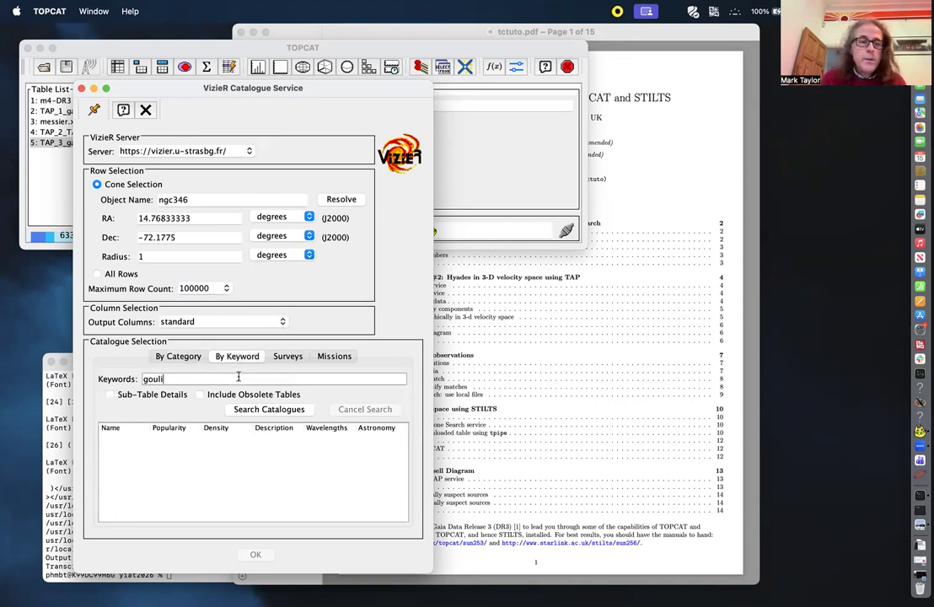
{"action": "type", "text": "ermis"}
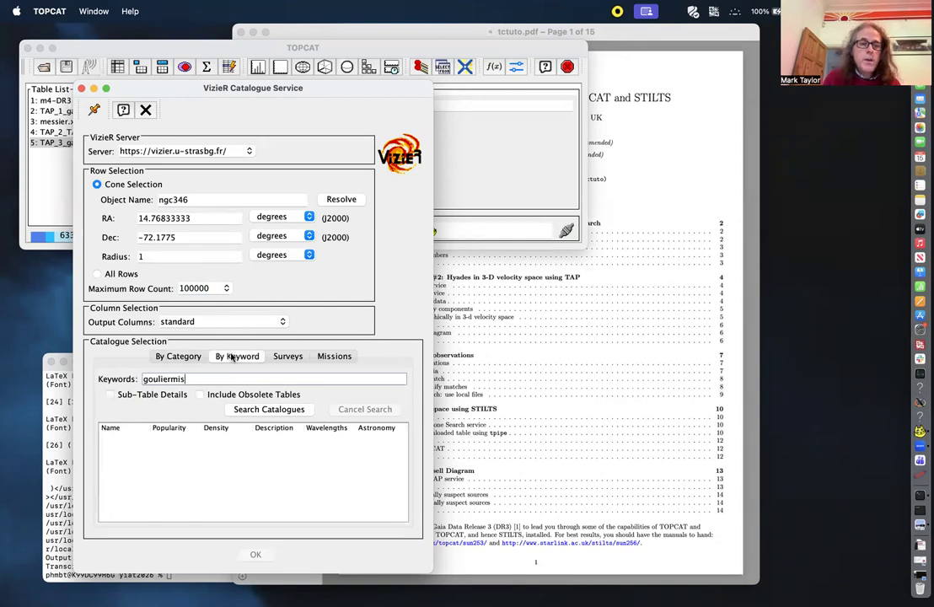
{"action": "left_click", "coordinate": [250, 411]}
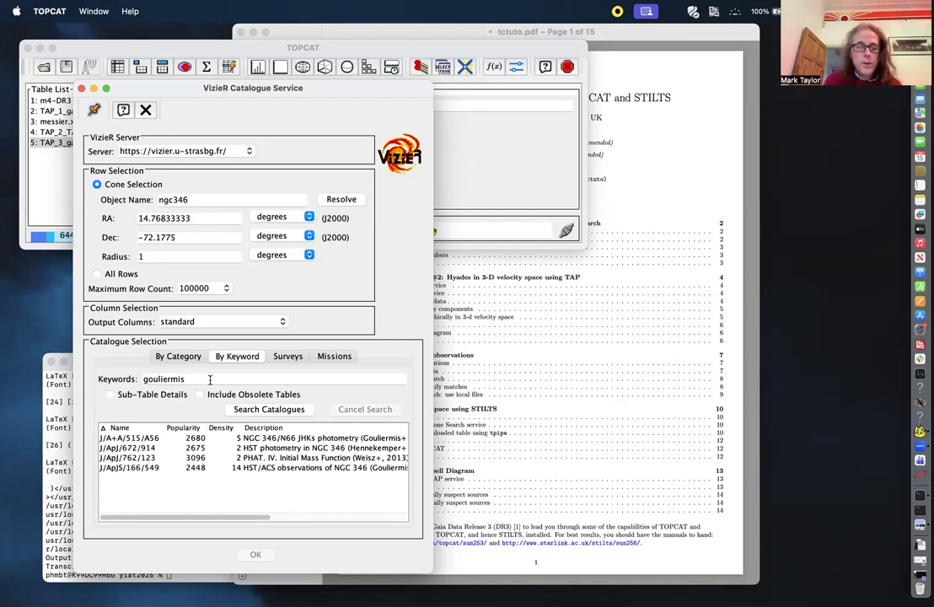
Load the catalogue J/ApJS/166/549, HST/ACS observations of NGC 346, into TOPCAT.
{"action": "left_click", "coordinate": [249, 467]}
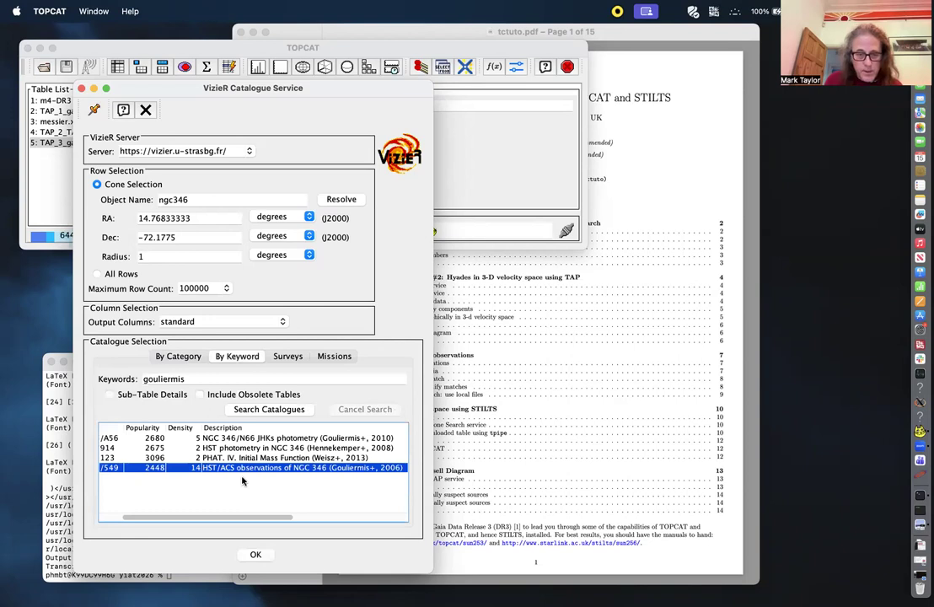
{"action": "scroll", "coordinate": [118, 477], "scroll_direction": "left", "scroll_amount": 3}
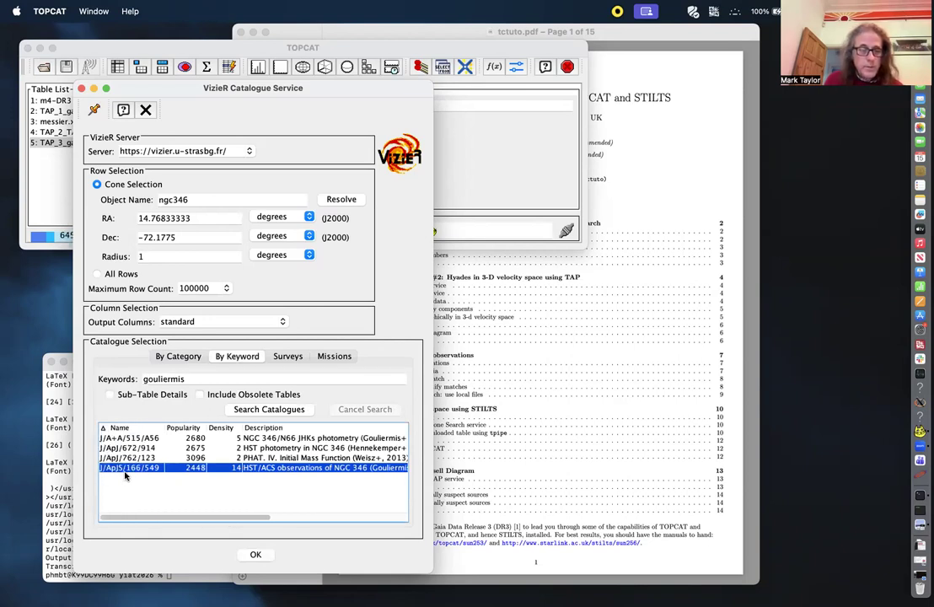
{"action": "left_click", "coordinate": [256, 555]}
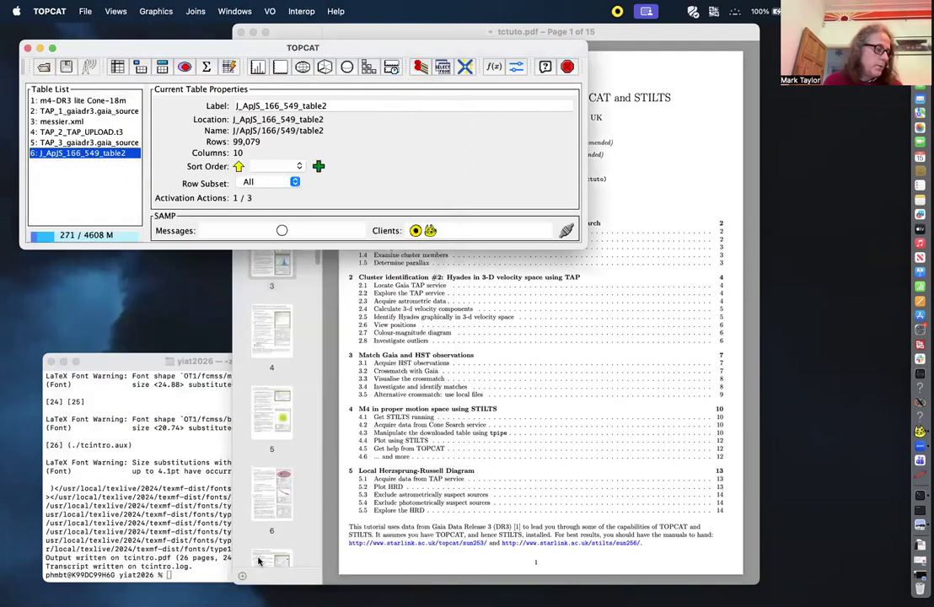
Create a sky plot of the J_ApJS_166_549_table2 table and examine its dense cluster region and full footprint.
{"action": "left_click", "coordinate": [302, 67]}
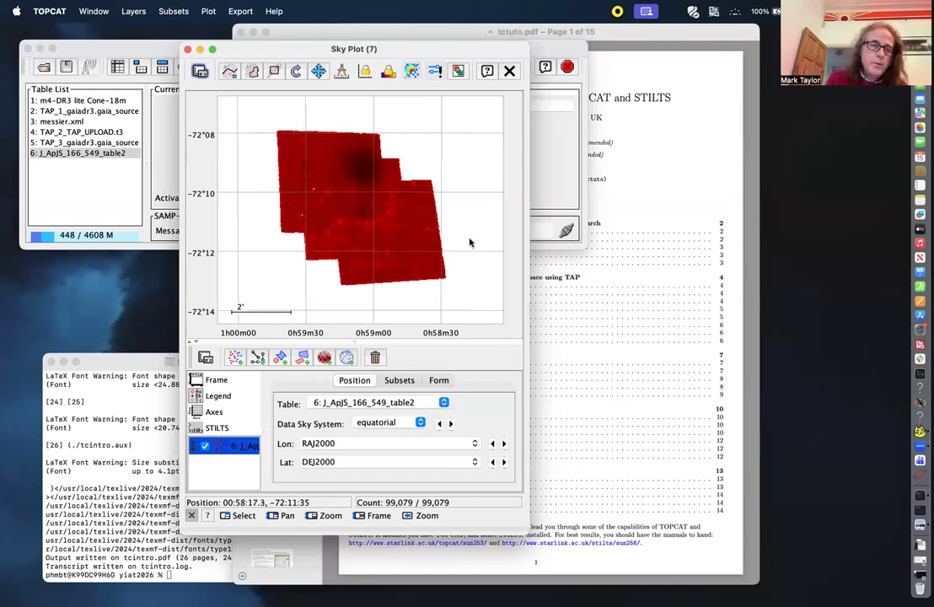
{"action": "scroll", "coordinate": [371, 175], "scroll_direction": "up", "scroll_amount": 4}
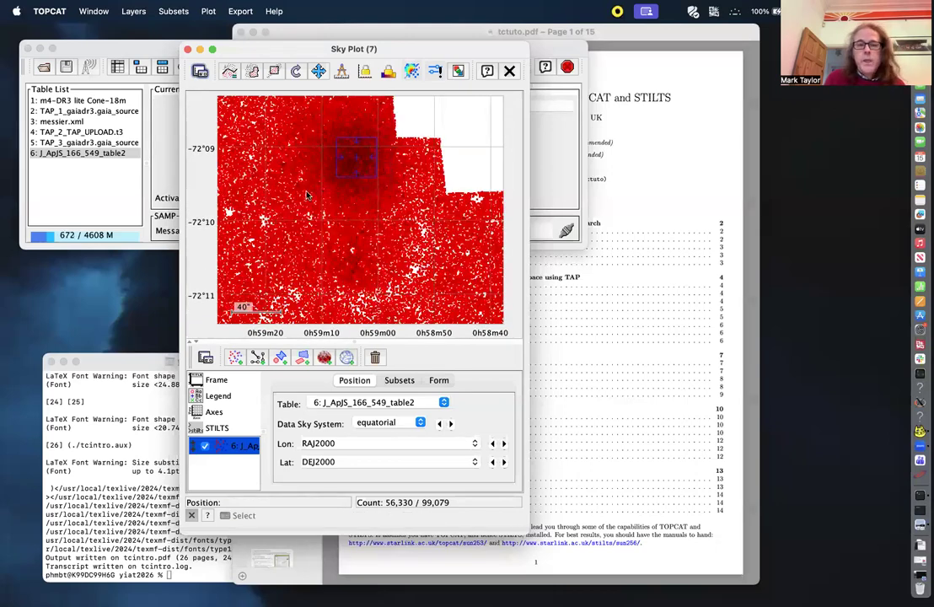
{"action": "scroll", "coordinate": [354, 156], "scroll_direction": "down", "scroll_amount": 1}
{"action": "scroll", "coordinate": [387, 146], "scroll_direction": "down", "scroll_amount": 2}
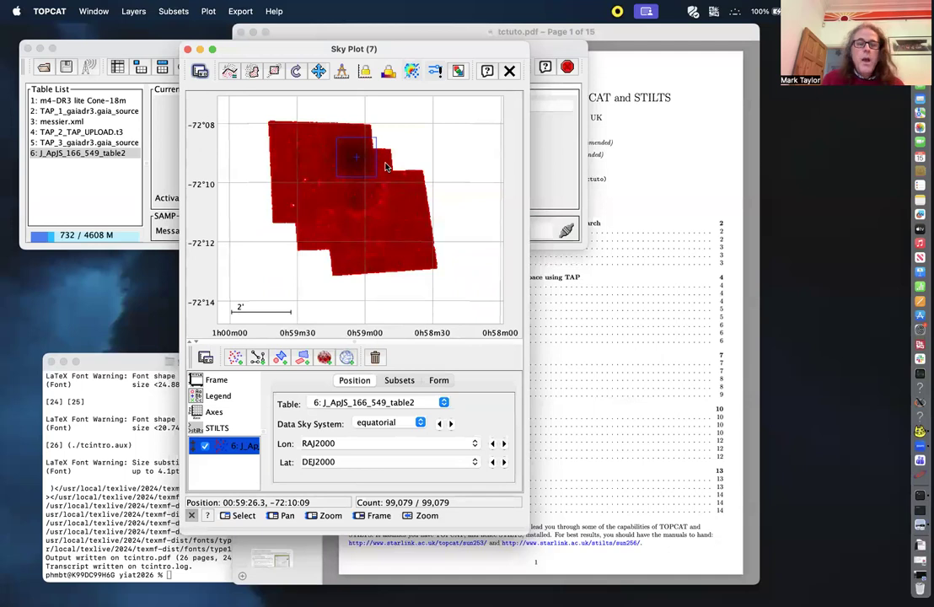
{"action": "left_click_drag", "start_coordinate": [386, 166], "coordinate": [384, 182]}
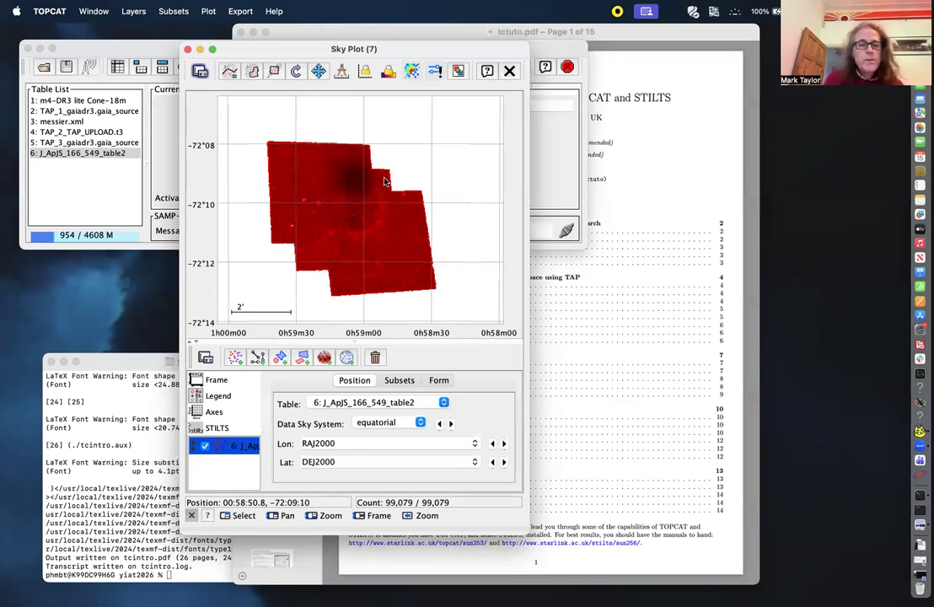
Start a CDS Upload X-Match and choose Gaia DR3 (Epoch 2016) as the remote VizieR table.
{"action": "left_click", "coordinate": [541, 160]}
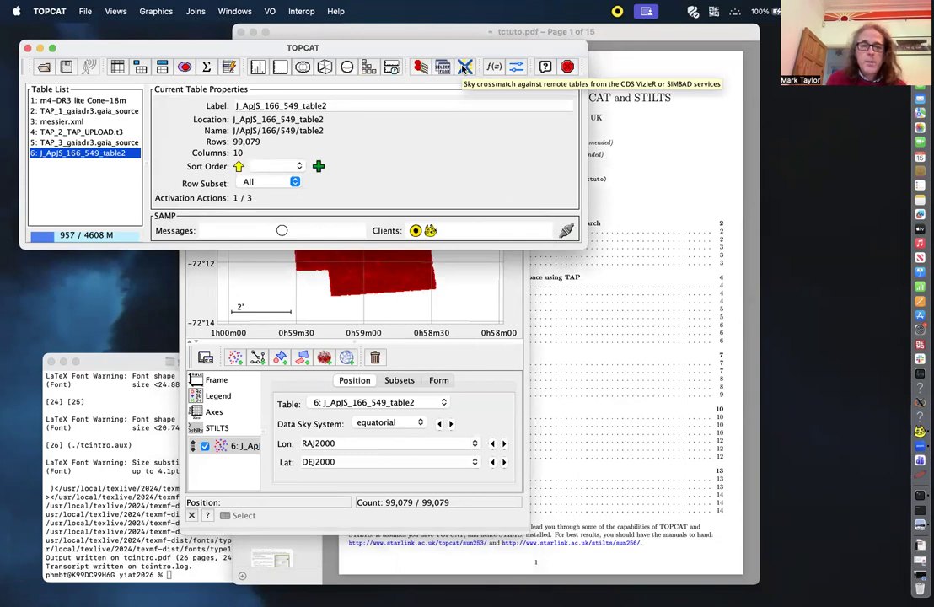
{"action": "left_click", "coordinate": [464, 66]}
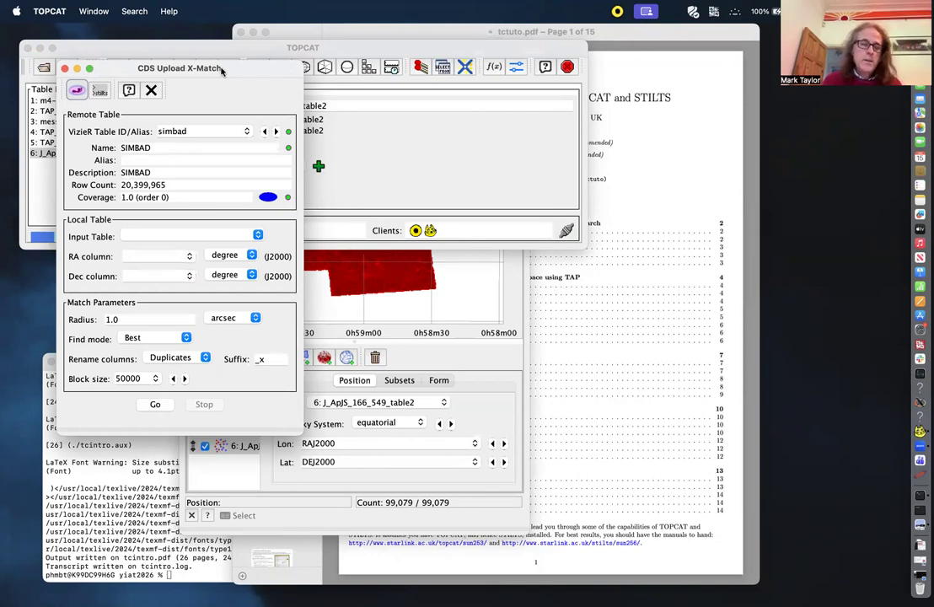
{"action": "left_click", "coordinate": [248, 133]}
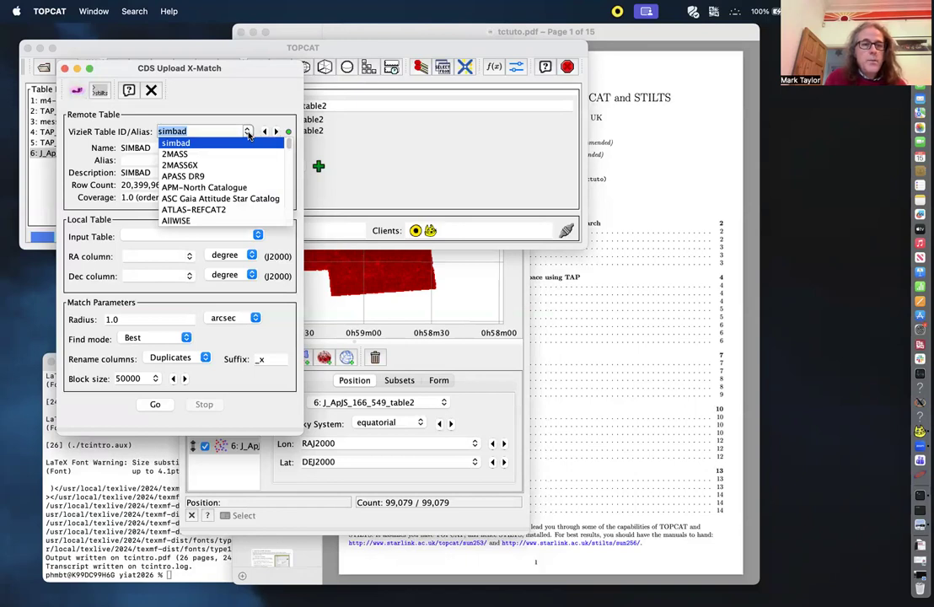
{"action": "scroll", "coordinate": [249, 139], "scroll_direction": "down", "scroll_amount": 10}
{"action": "left_click_drag", "start_coordinate": [287, 159], "coordinate": [286, 167]}
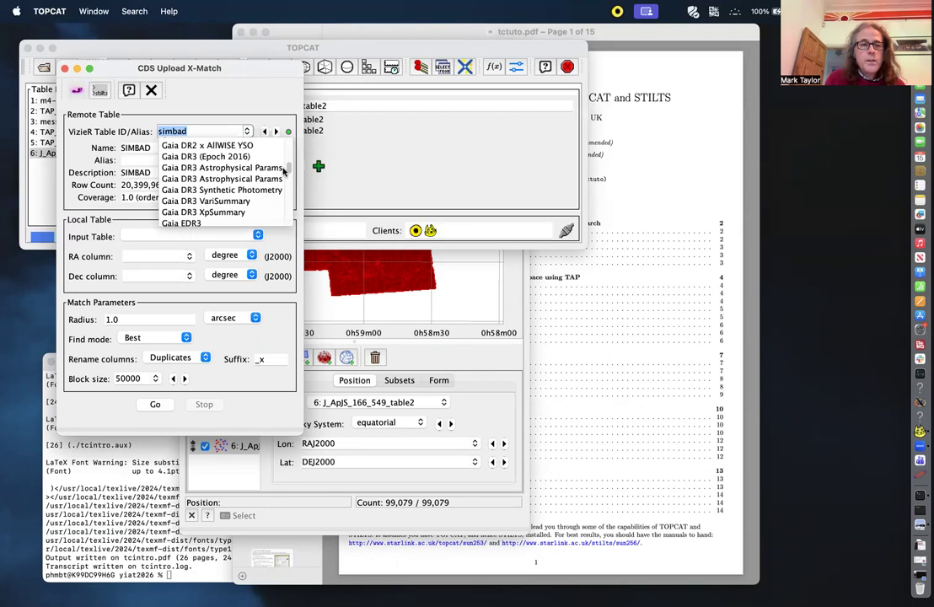
{"action": "left_click", "coordinate": [216, 156]}
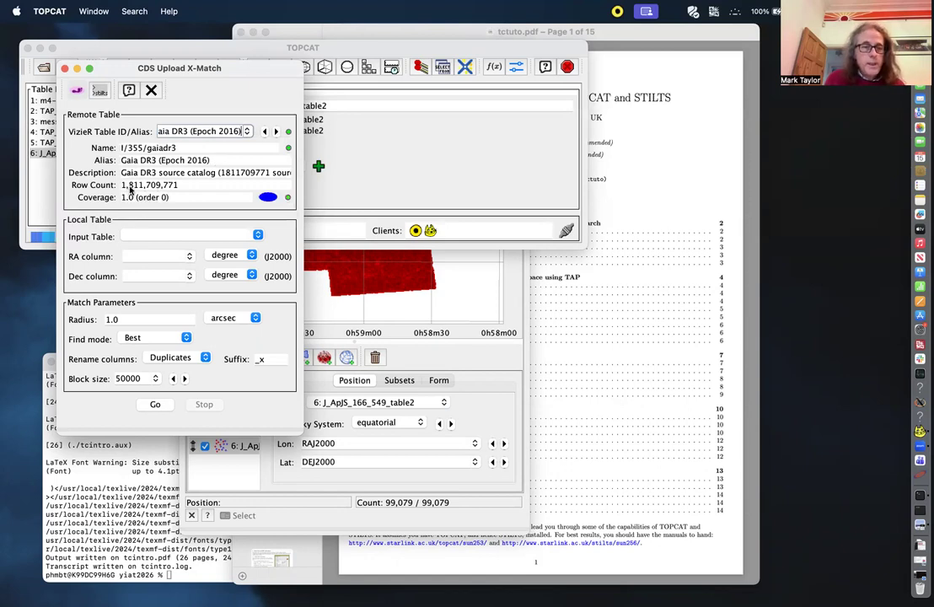
Crossmatch the local table J_ApJS_166_549_table2 against the remote Gaia table, with find mode set to All.
{"action": "left_click", "coordinate": [226, 234]}
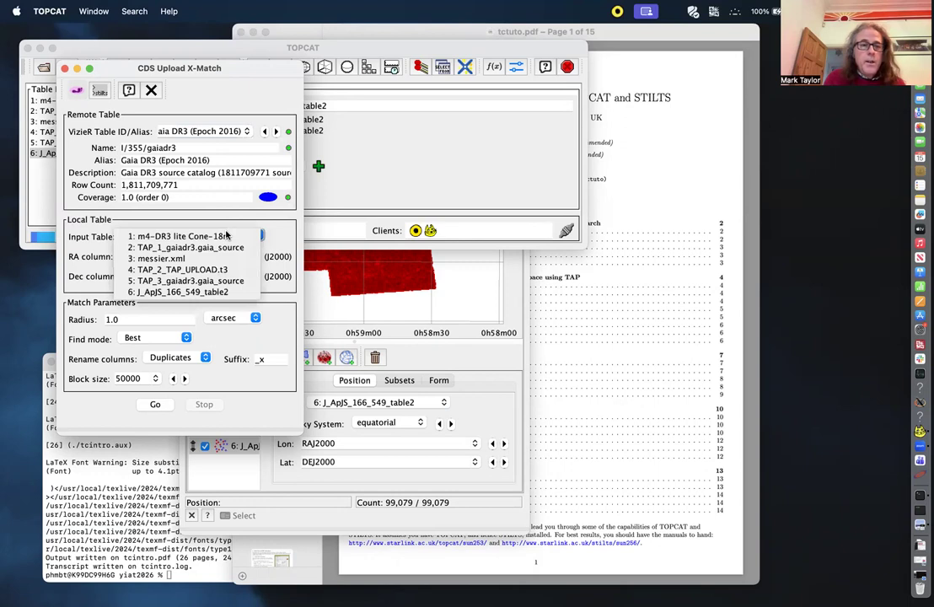
{"action": "left_click", "coordinate": [210, 292]}
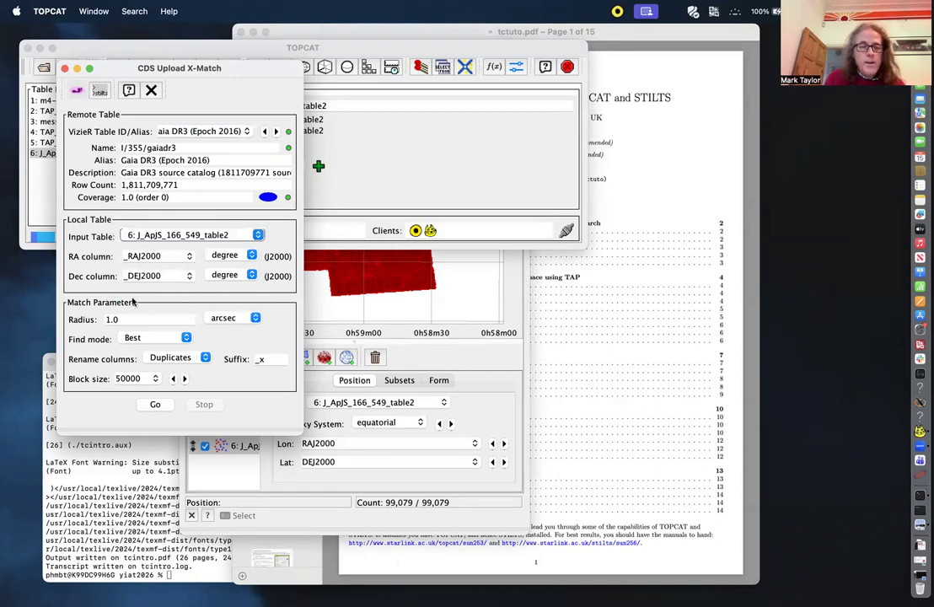
{"action": "left_click", "coordinate": [186, 338]}
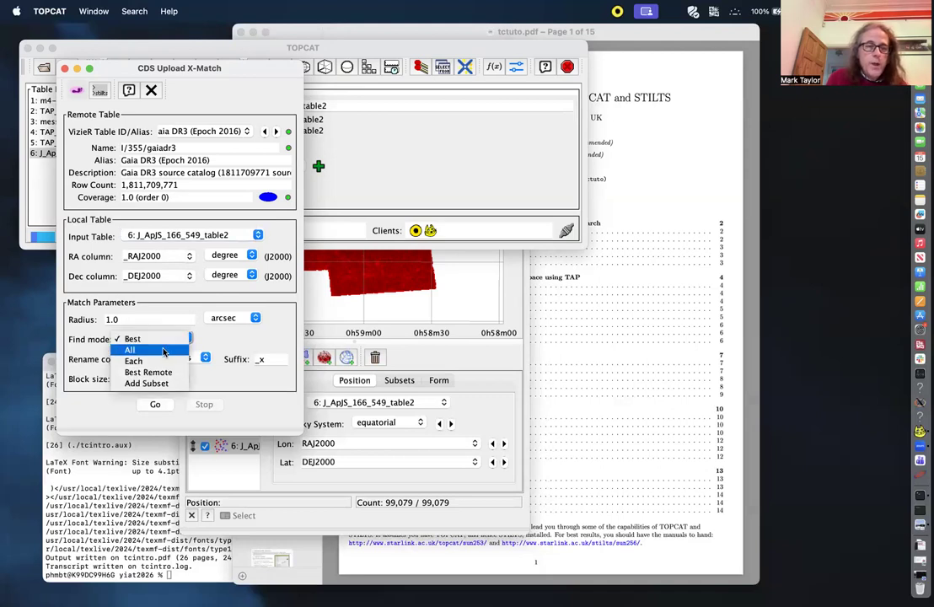
{"action": "left_click", "coordinate": [163, 351]}
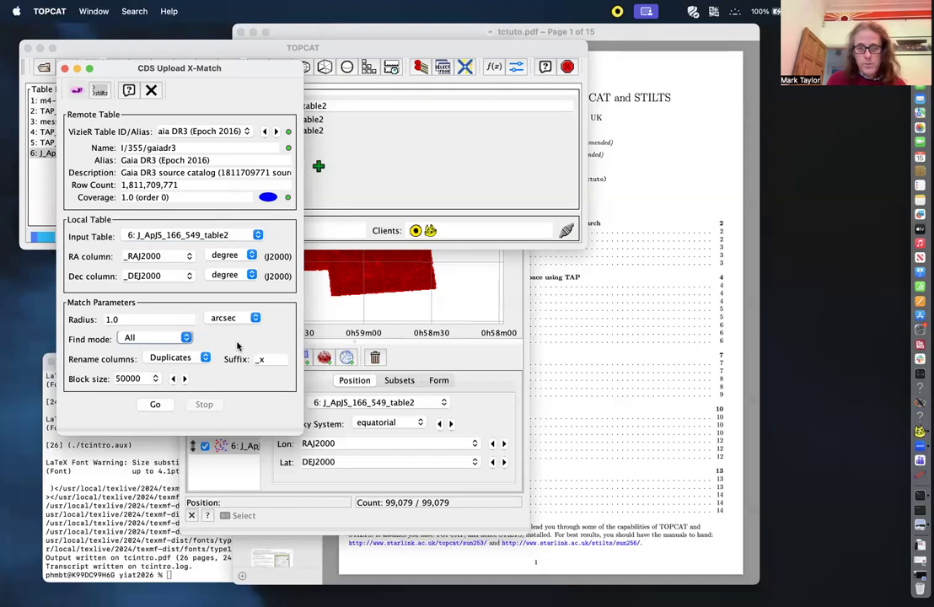
{"action": "left_click", "coordinate": [152, 405]}
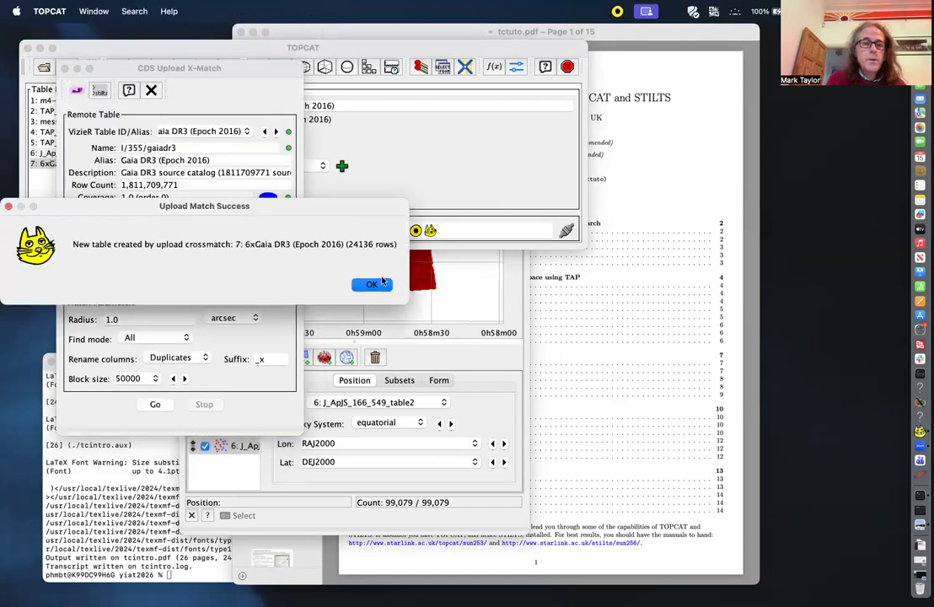
{"action": "left_click", "coordinate": [375, 284]}
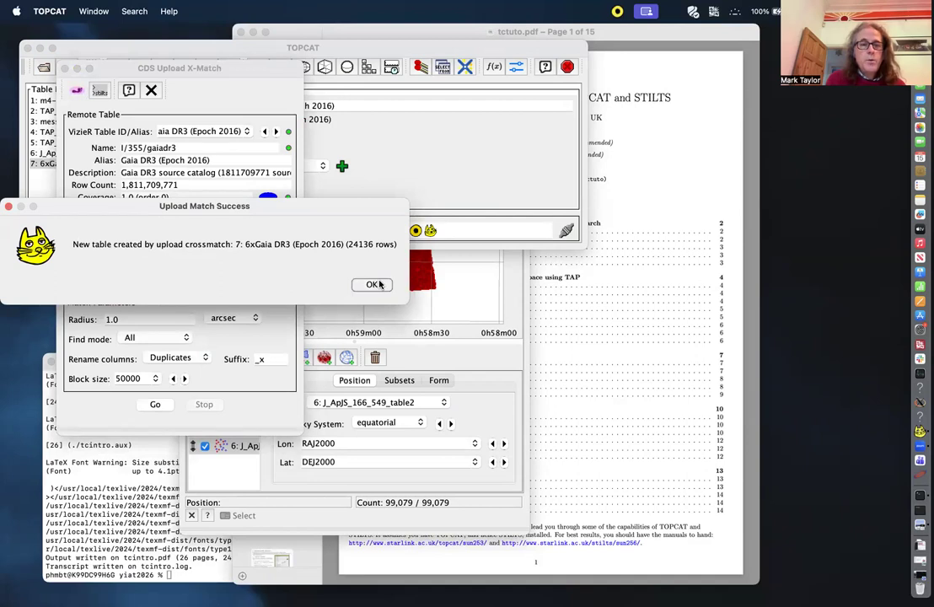
Examine the row data of the new 6xGaia DR3 (Epoch 2016) crossmatch table.
{"action": "left_click", "coordinate": [432, 87]}
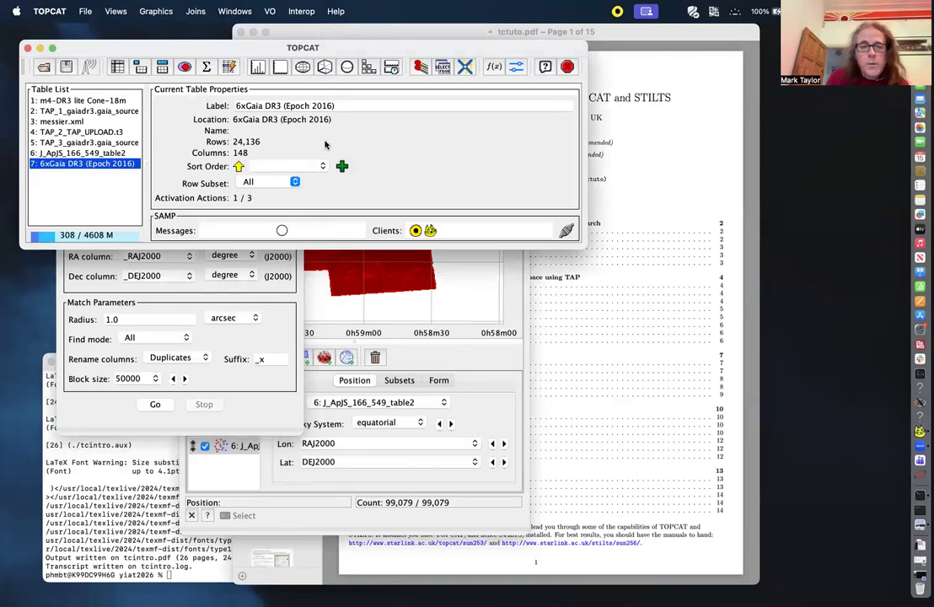
{"action": "left_click", "coordinate": [454, 273]}
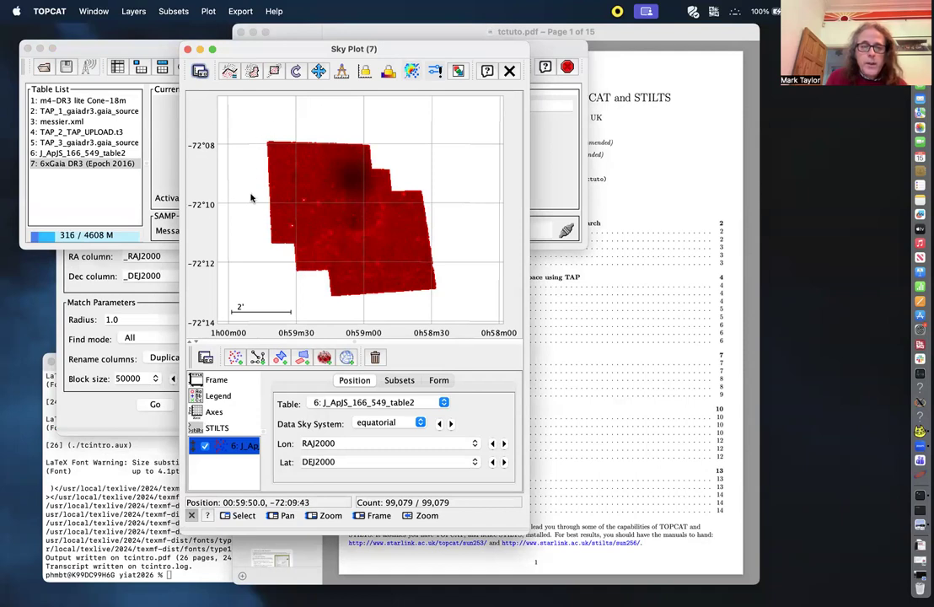
{"action": "left_click", "coordinate": [123, 62]}
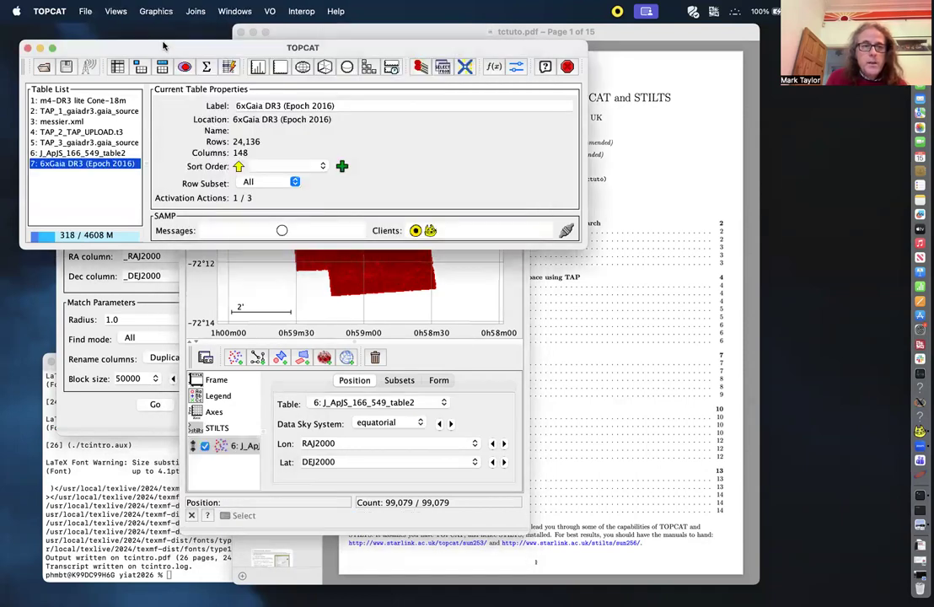
{"action": "left_click", "coordinate": [119, 66]}
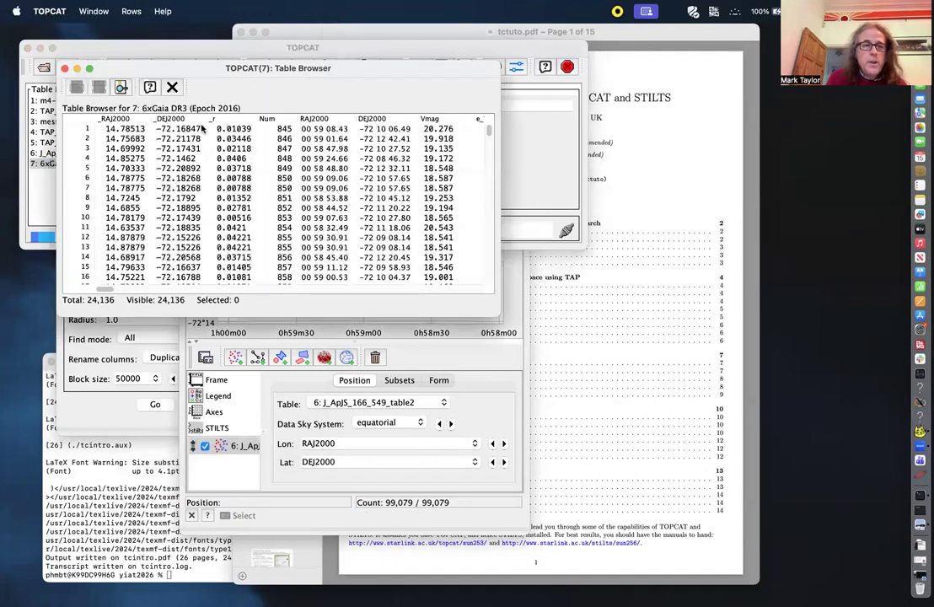
{"action": "left_click_drag", "start_coordinate": [489, 131], "coordinate": [454, 7]}
{"action": "left_click", "coordinate": [172, 86]}
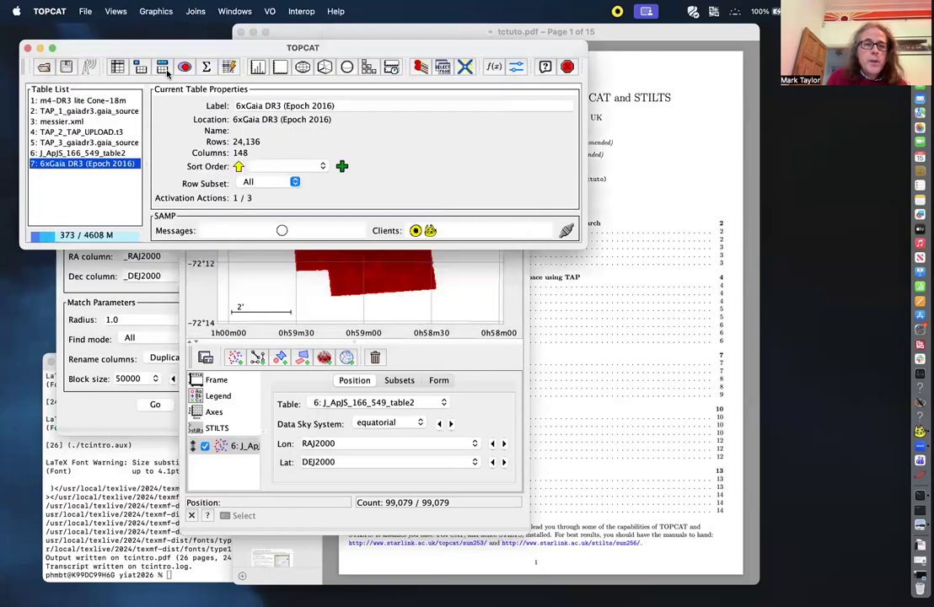
Examine the column list of the 6xGaia DR3 (Epoch 2016) table, distinguishing the original HST columns _RAJ2000 to e_Imag from the Gaia columns.
{"action": "left_click", "coordinate": [165, 70]}
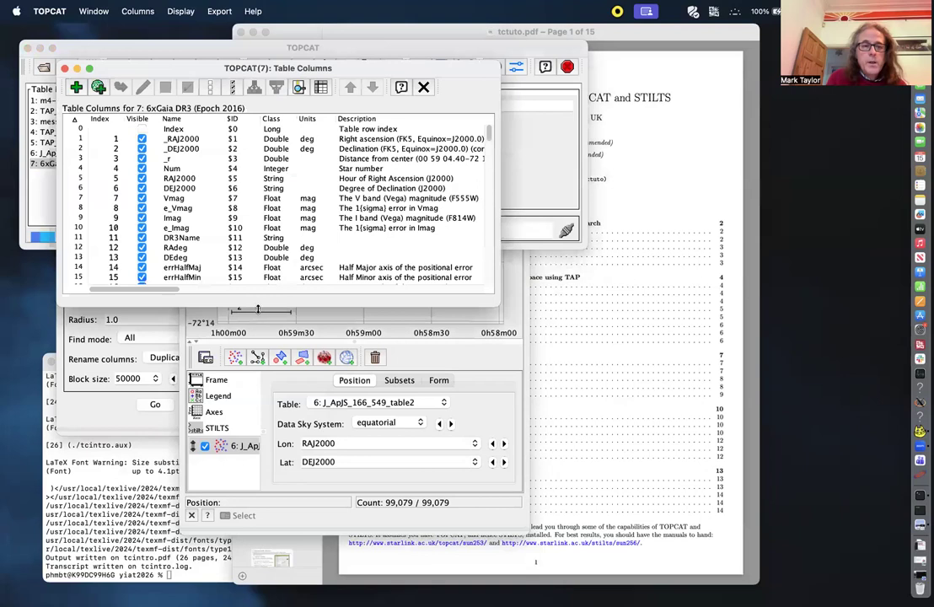
{"action": "left_click_drag", "start_coordinate": [259, 310], "coordinate": [221, 582]}
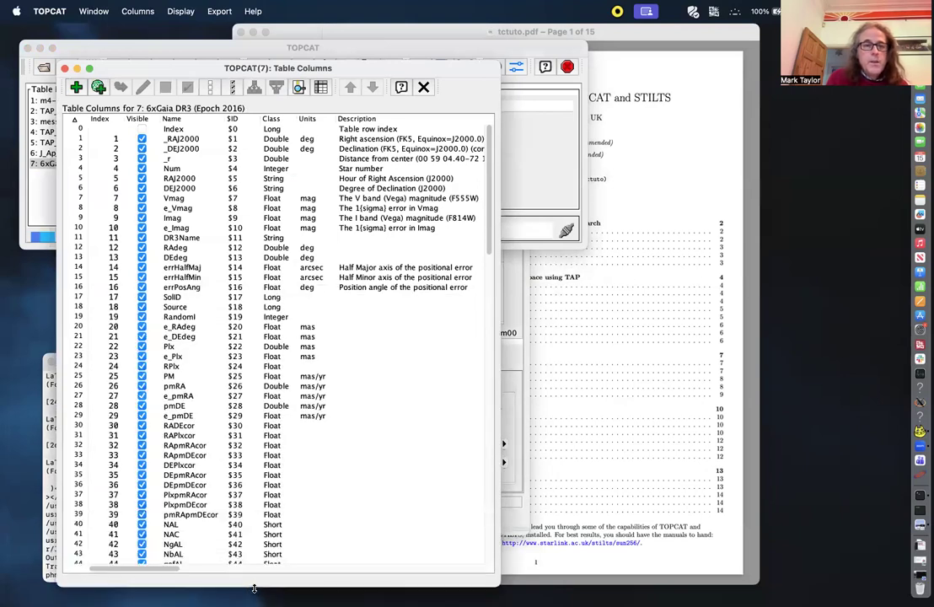
{"action": "left_click_drag", "start_coordinate": [173, 141], "coordinate": [189, 224]}
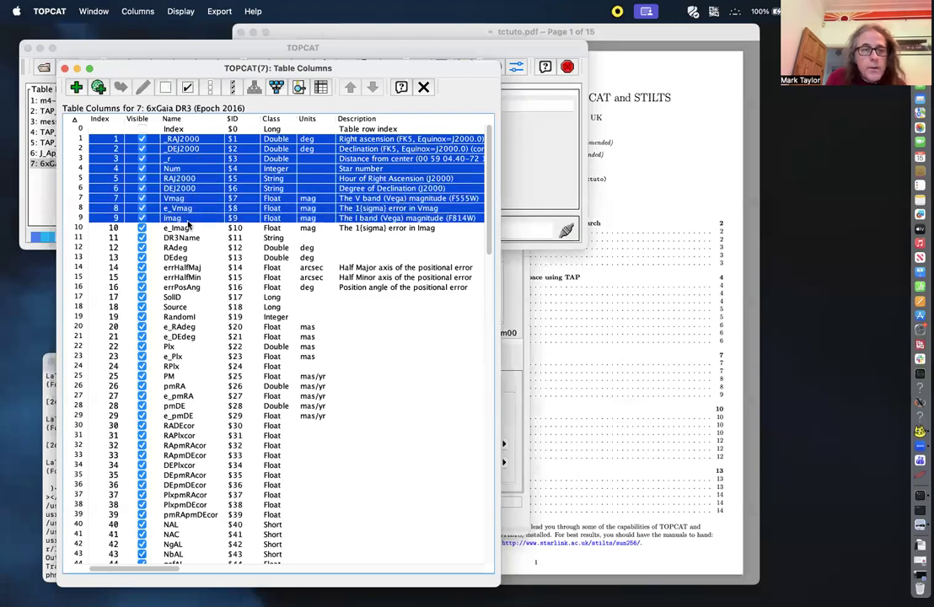
{"action": "left_click", "coordinate": [189, 221]}
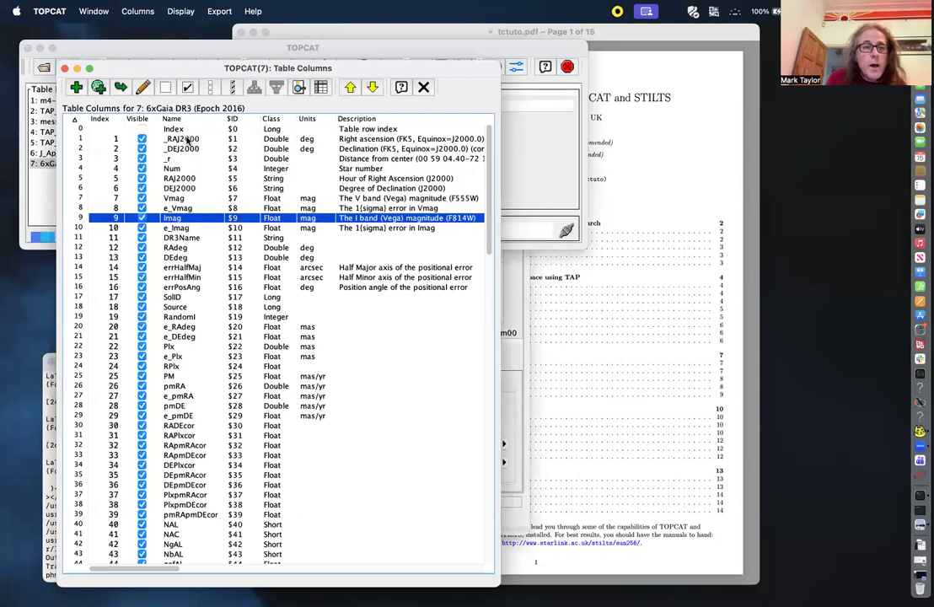
{"action": "left_click", "coordinate": [186, 140]}
{"action": "left_click_drag", "start_coordinate": [188, 199], "coordinate": [192, 227]}
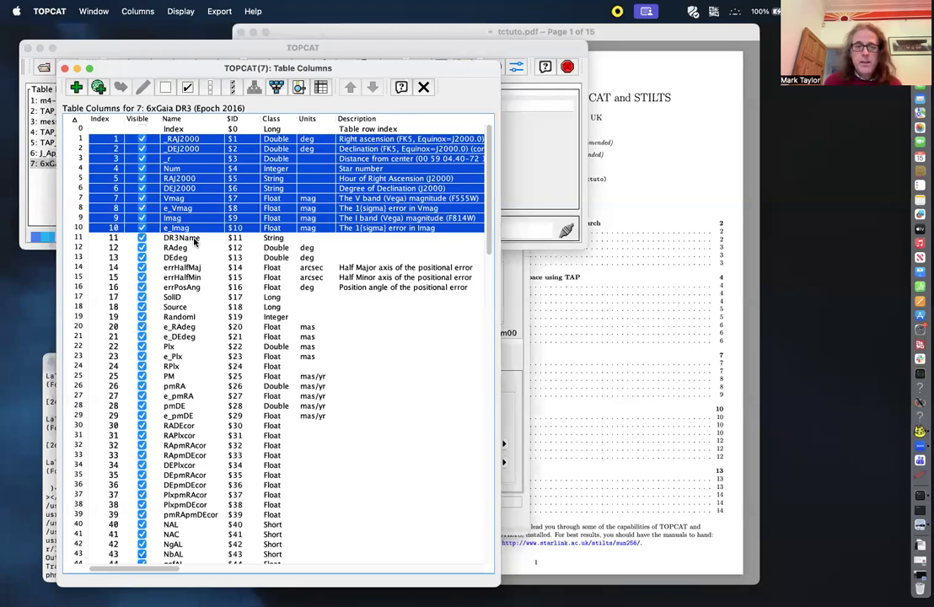
{"action": "left_click", "coordinate": [425, 89]}
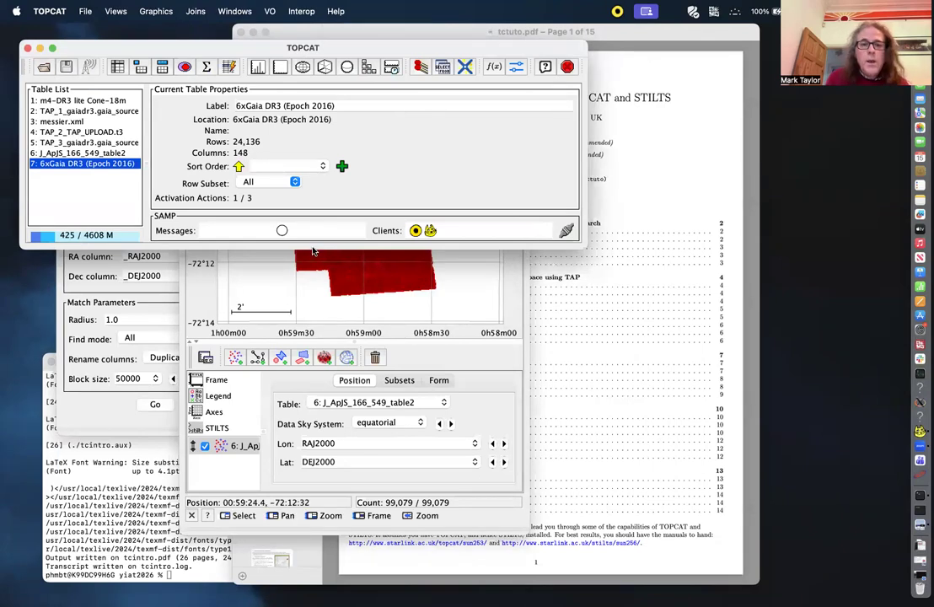
Overlay the 6xGaia DR3 (Epoch 2016) positions as a new layer on the sky plot and compare them with the HST points.
{"action": "left_click", "coordinate": [244, 306]}
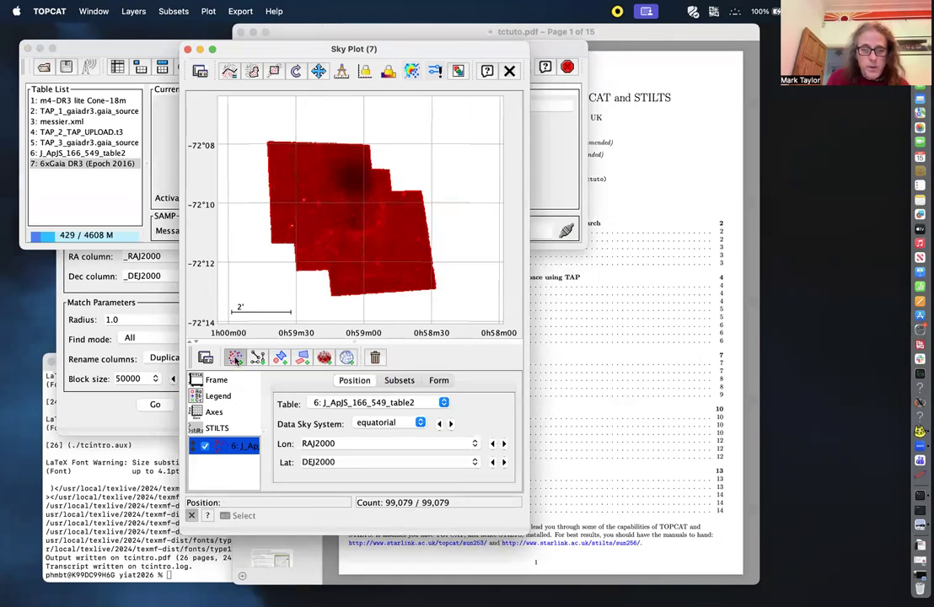
{"action": "left_click", "coordinate": [234, 357]}
{"action": "left_click", "coordinate": [434, 404]}
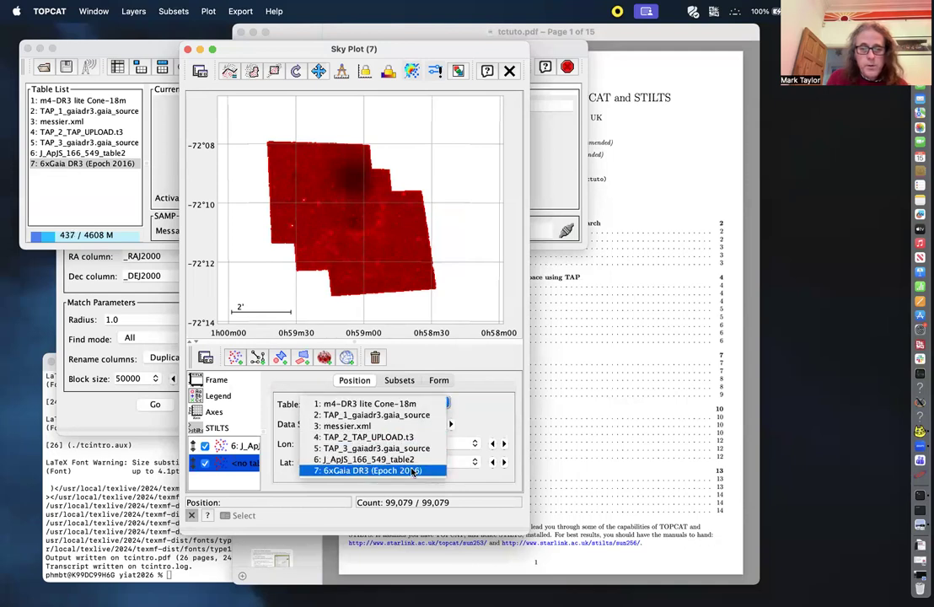
{"action": "left_click", "coordinate": [413, 472]}
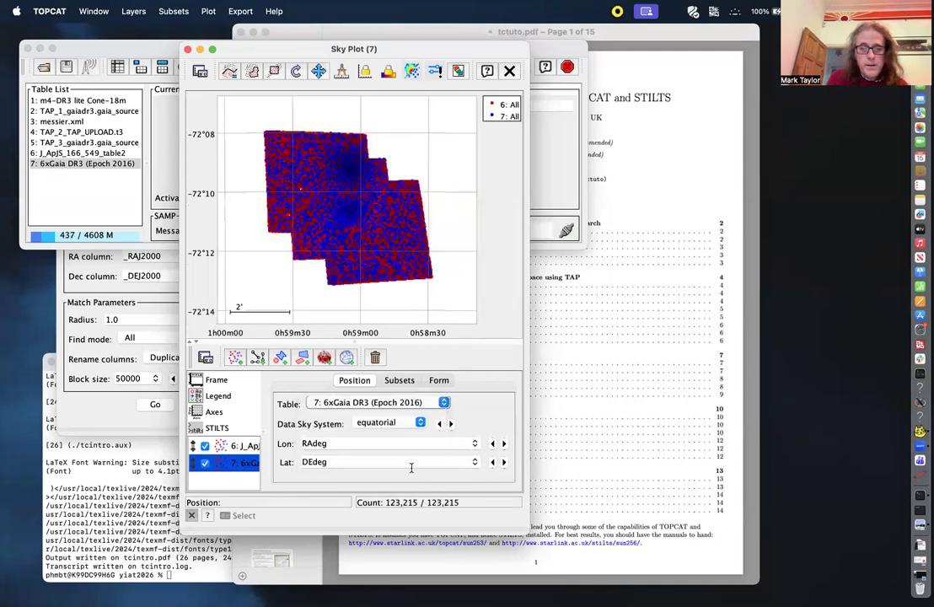
{"action": "scroll", "coordinate": [376, 245], "scroll_direction": "up", "scroll_amount": 3}
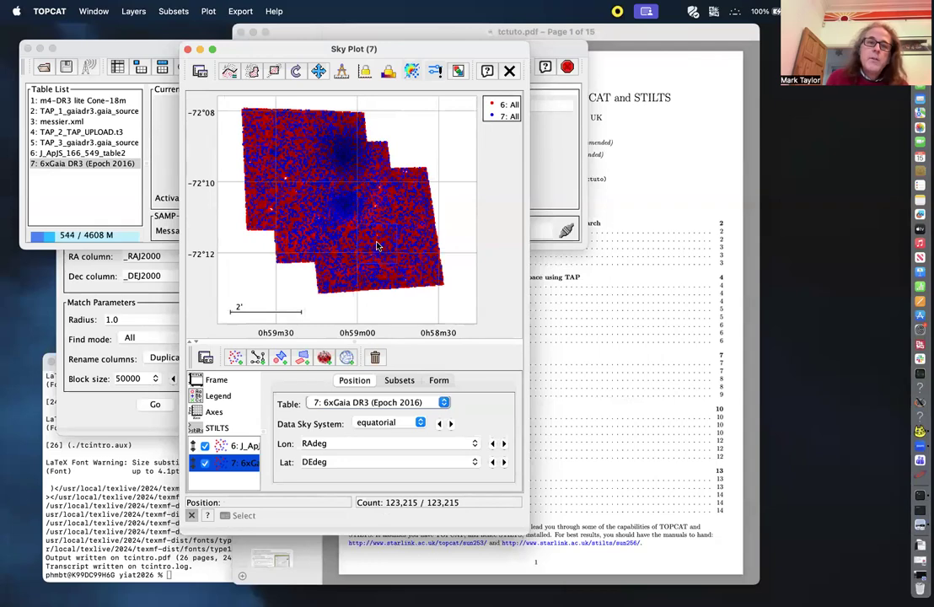
{"action": "scroll", "coordinate": [377, 245], "scroll_direction": "up", "scroll_amount": 1}
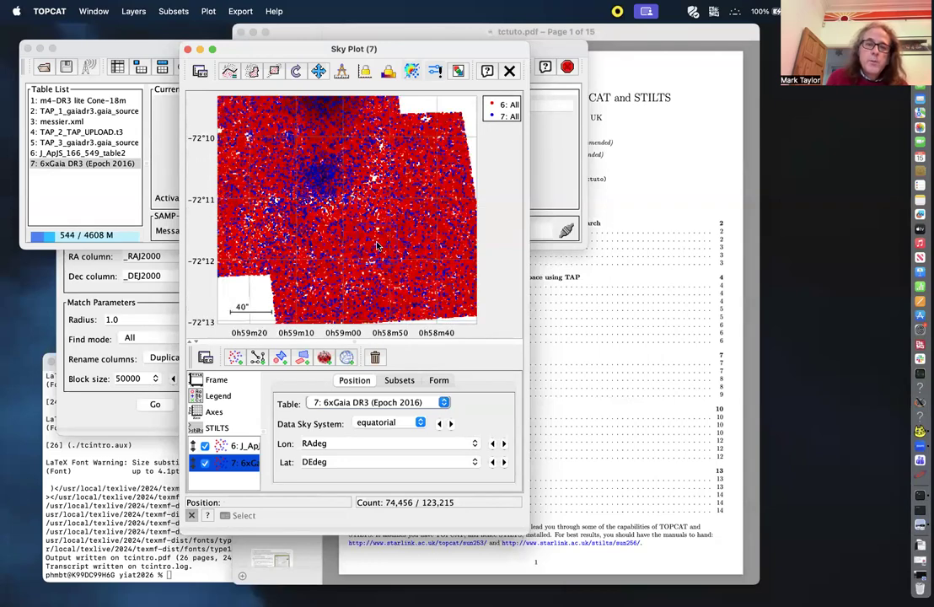
{"action": "scroll", "coordinate": [377, 246], "scroll_direction": "up", "scroll_amount": 1}
{"action": "scroll", "coordinate": [377, 243], "scroll_direction": "down", "scroll_amount": 5}
{"action": "scroll", "coordinate": [339, 197], "scroll_direction": "down", "scroll_amount": 1}
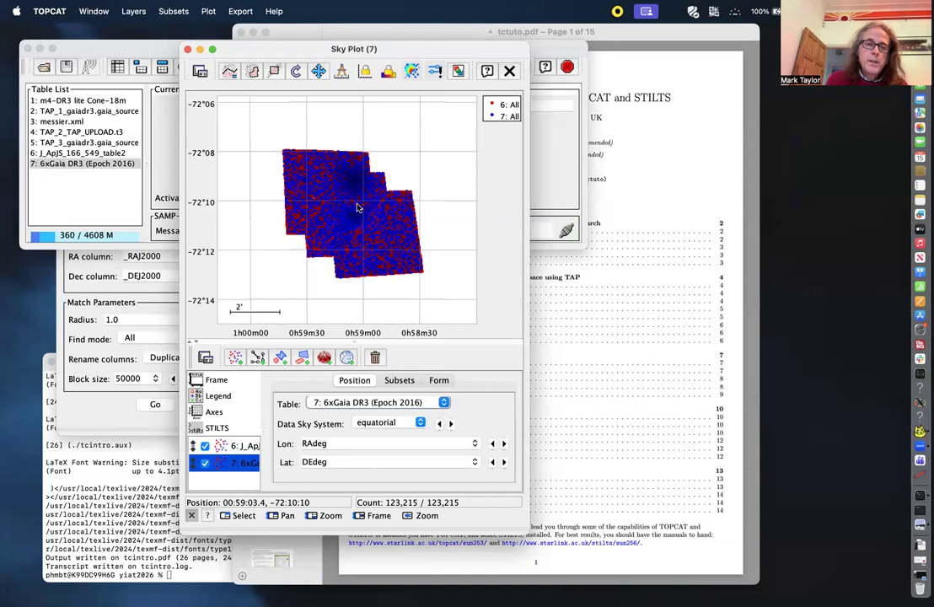
Hide the Gaia match position layer and add a pair position layer for the 6xGaia DR3 (Epoch 2016) table.
{"action": "left_click", "coordinate": [205, 465]}
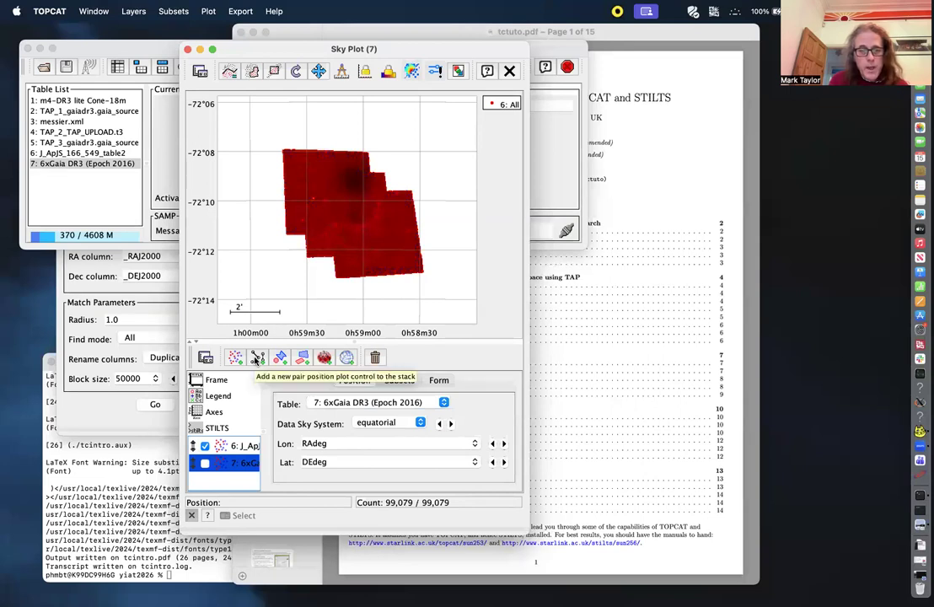
{"action": "left_click", "coordinate": [257, 359]}
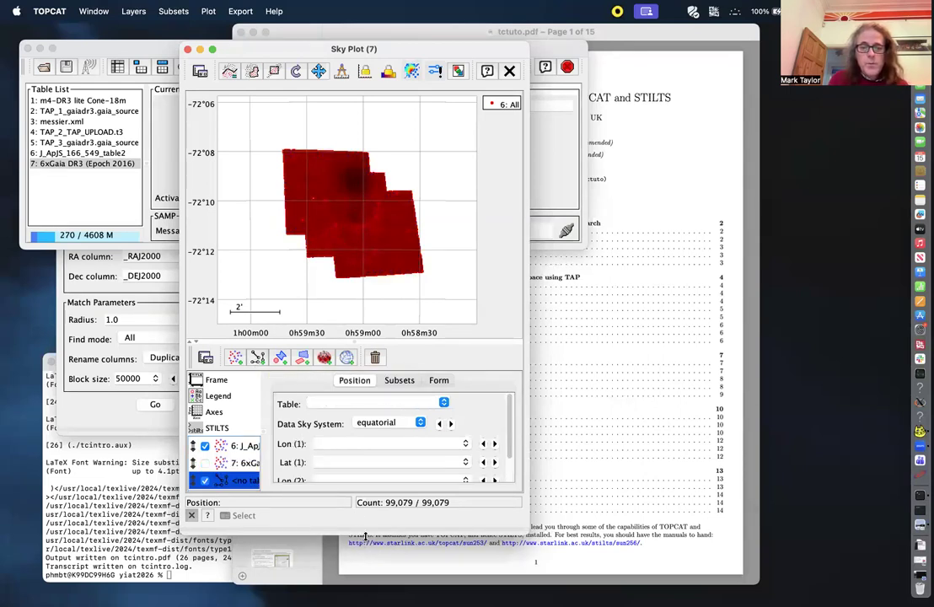
{"action": "left_click_drag", "start_coordinate": [360, 537], "coordinate": [357, 572]}
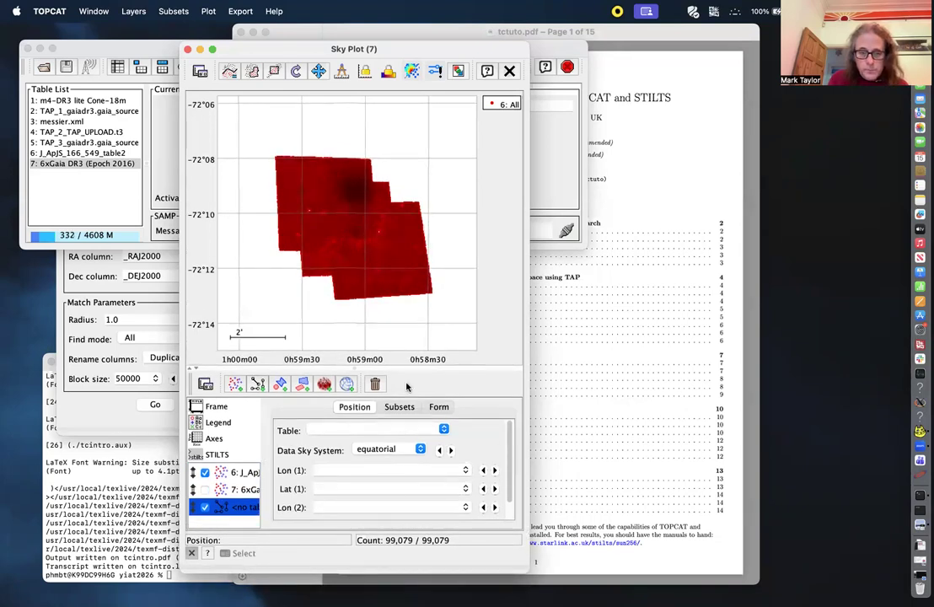
{"action": "left_click", "coordinate": [444, 430]}
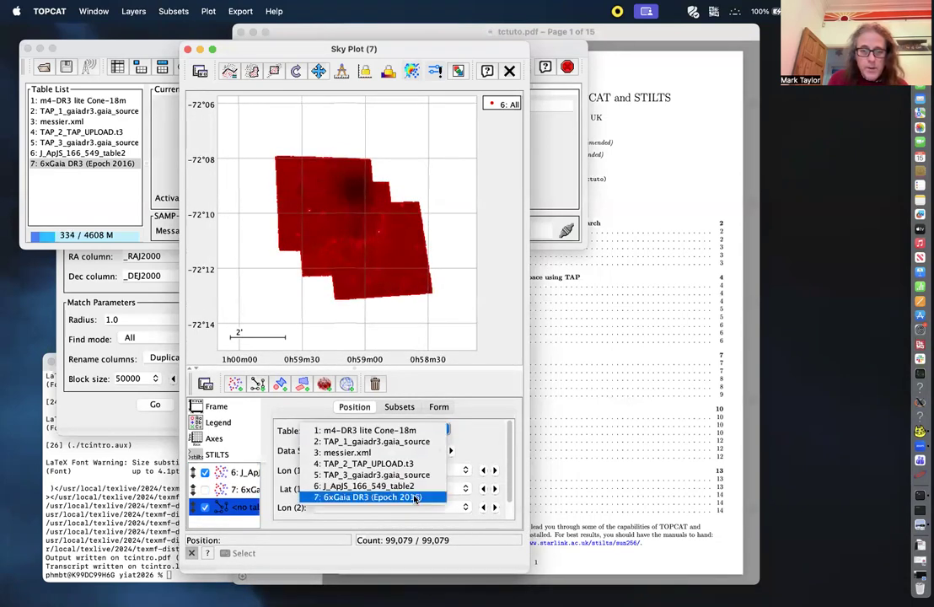
{"action": "left_click", "coordinate": [411, 496]}
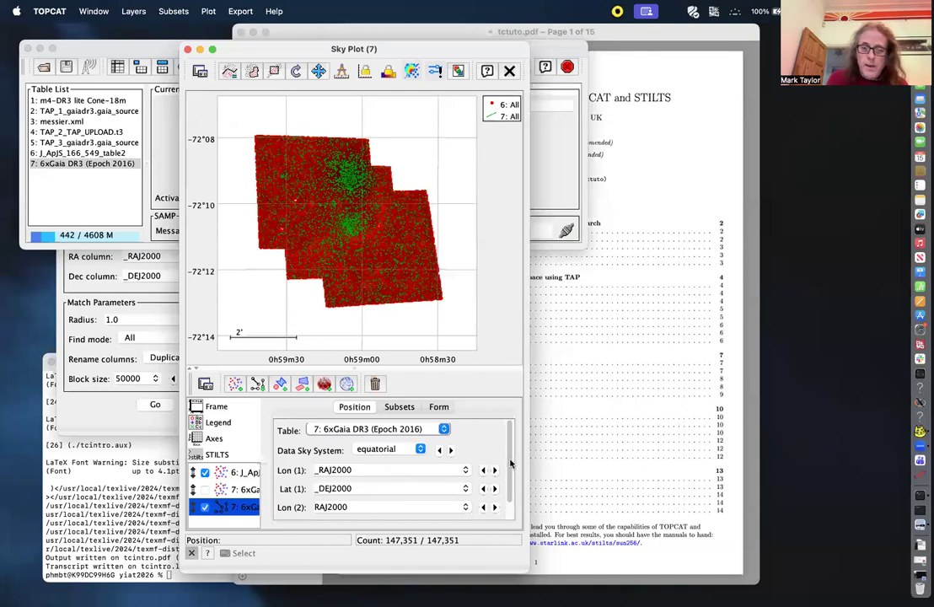
Set the pair layer's second position to the Gaia coordinates, with RAdeg as longitude and DEdeg as latitude.
{"action": "left_click_drag", "start_coordinate": [510, 464], "coordinate": [510, 489]}
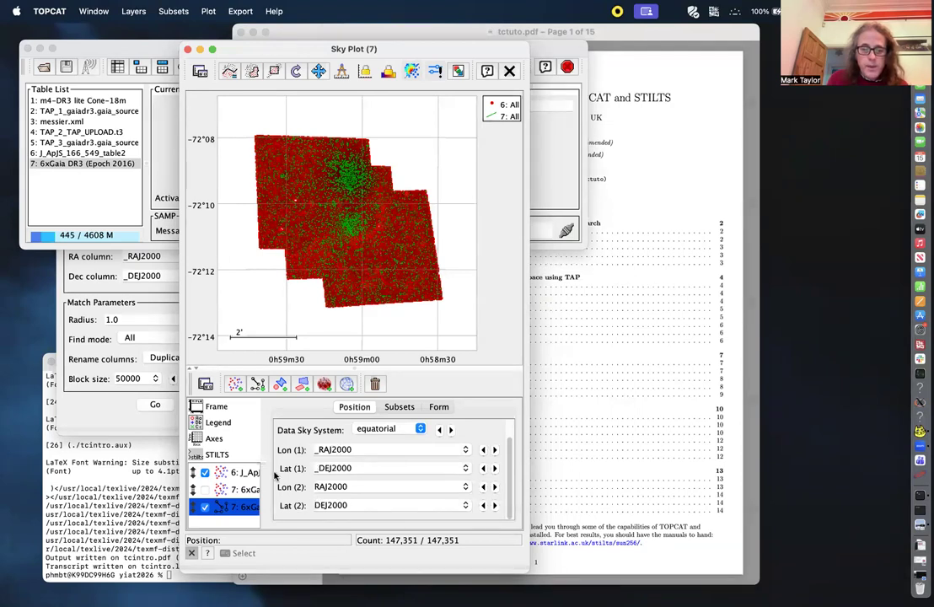
{"action": "left_click", "coordinate": [367, 486]}
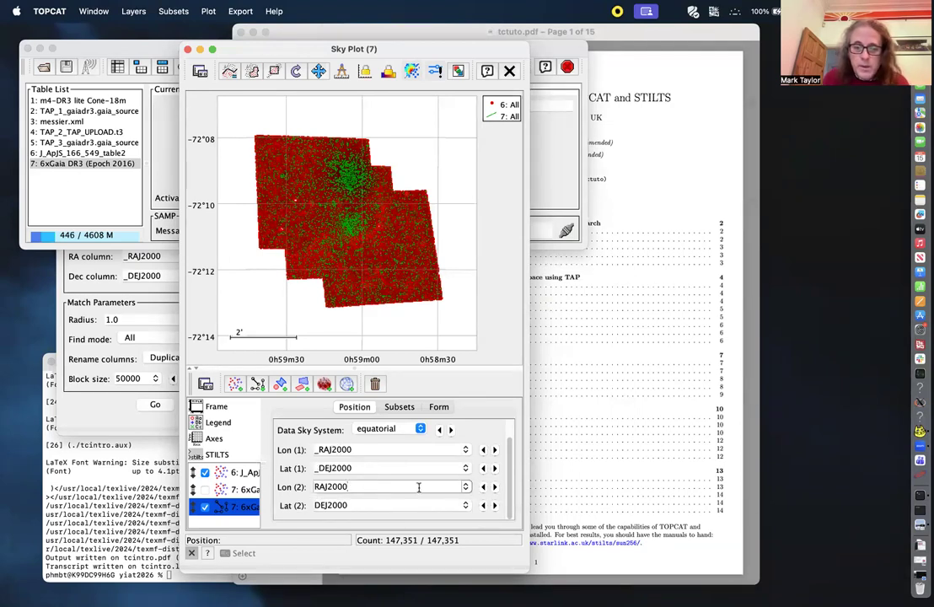
{"action": "left_click", "coordinate": [464, 487]}
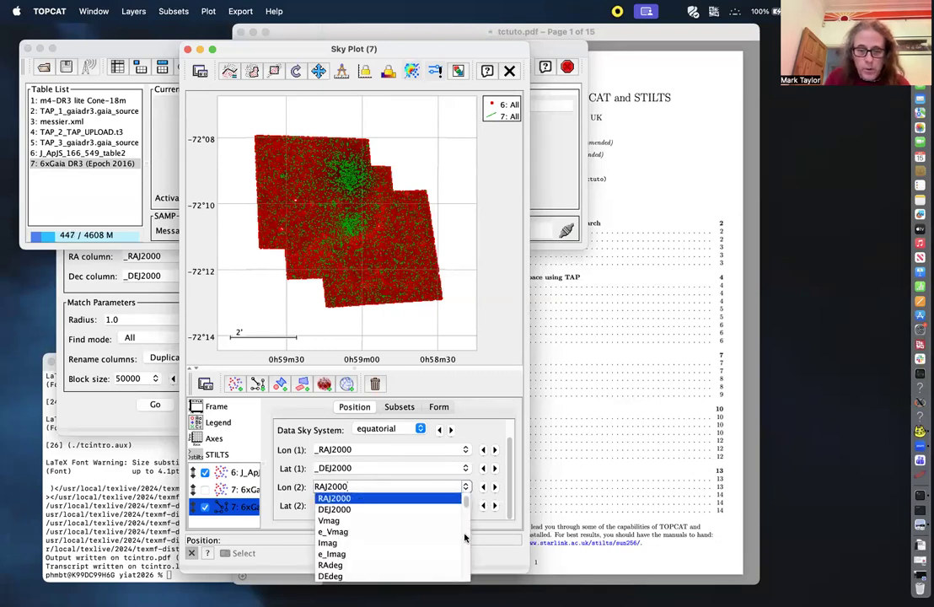
{"action": "left_click", "coordinate": [387, 565]}
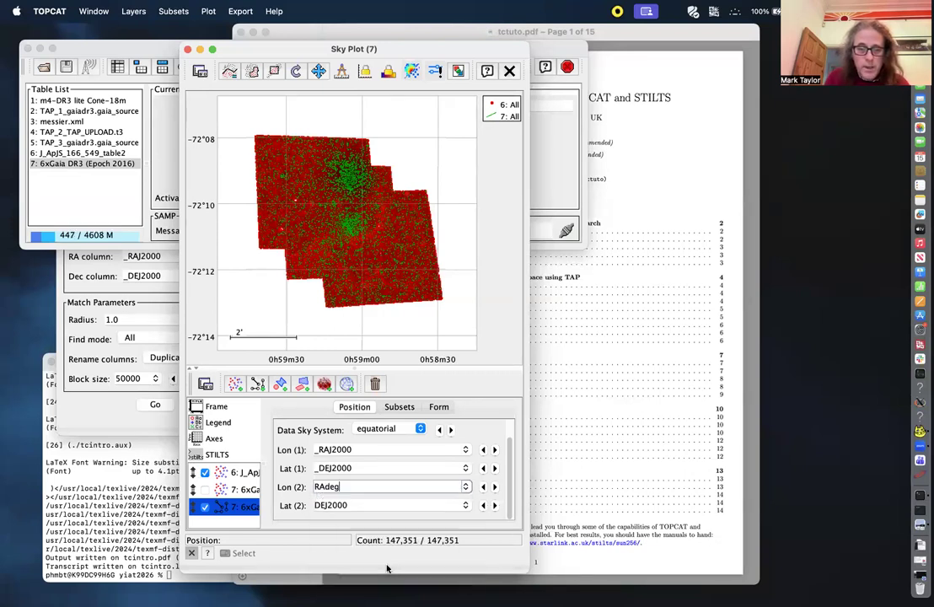
{"action": "left_click", "coordinate": [464, 505]}
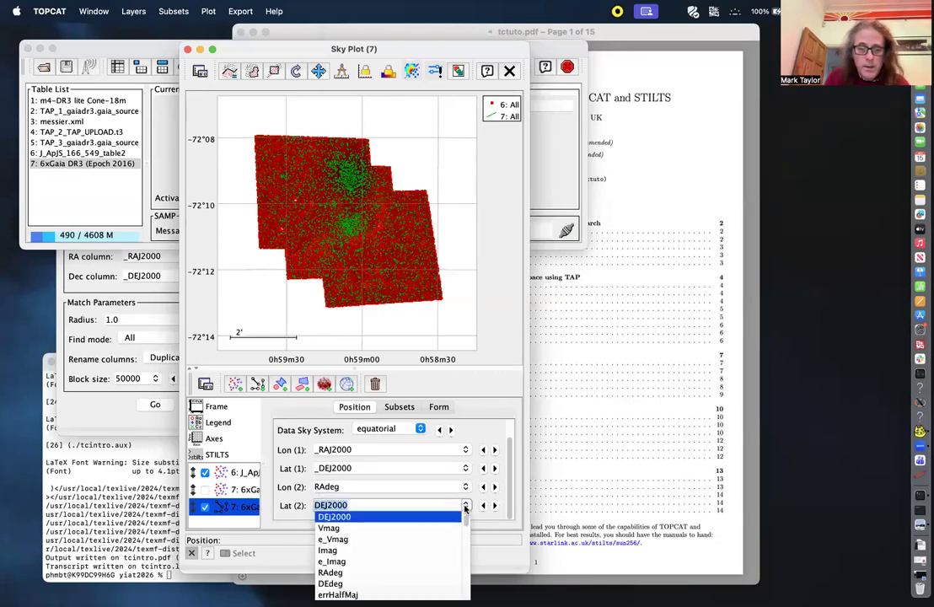
{"action": "left_click", "coordinate": [452, 583]}
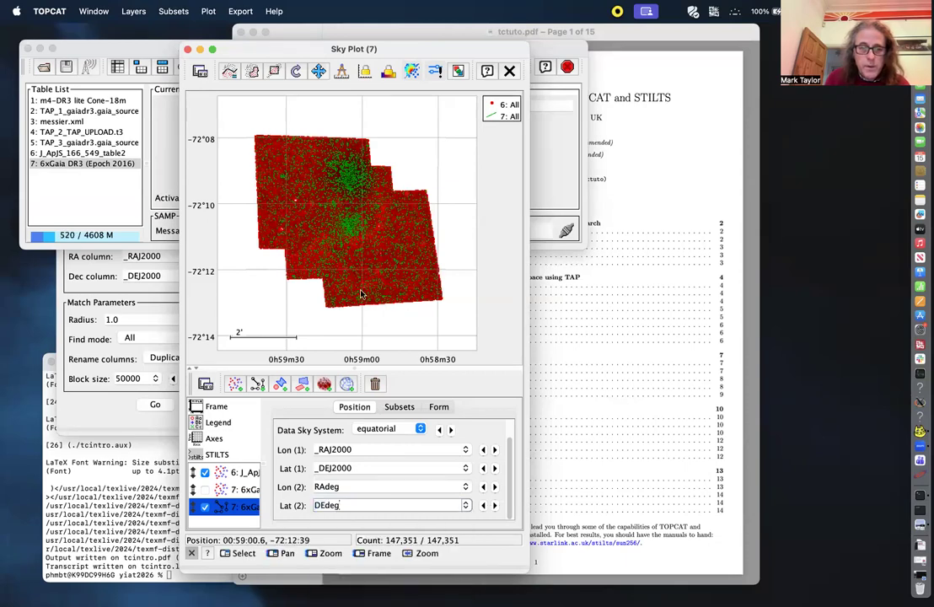
Add a Mark2 form to the pair layer and style its markers as open circles of size 4.
{"action": "scroll", "coordinate": [352, 233], "scroll_direction": "up", "scroll_amount": 1}
{"action": "scroll", "coordinate": [352, 232], "scroll_direction": "up", "scroll_amount": 3}
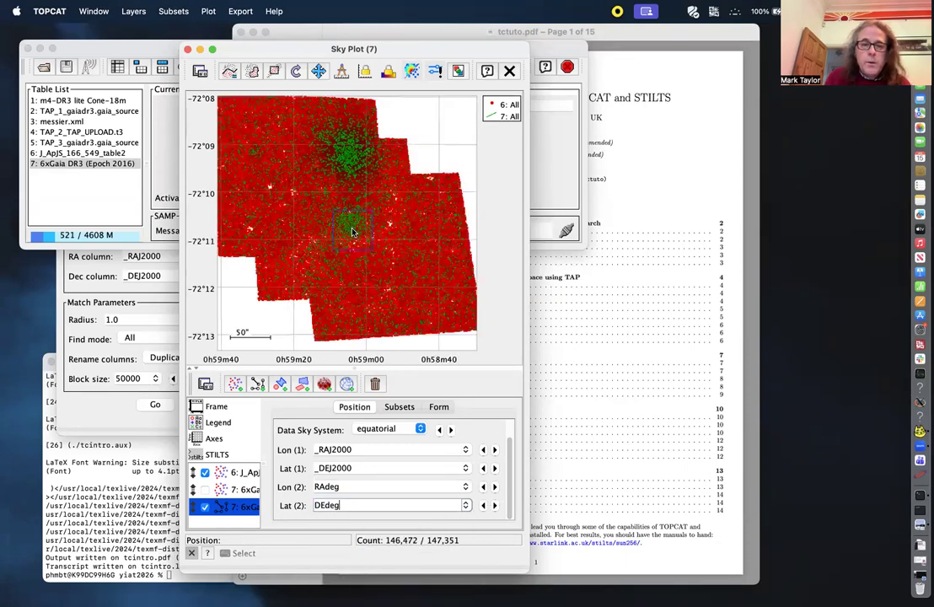
{"action": "scroll", "coordinate": [353, 233], "scroll_direction": "up", "scroll_amount": 4}
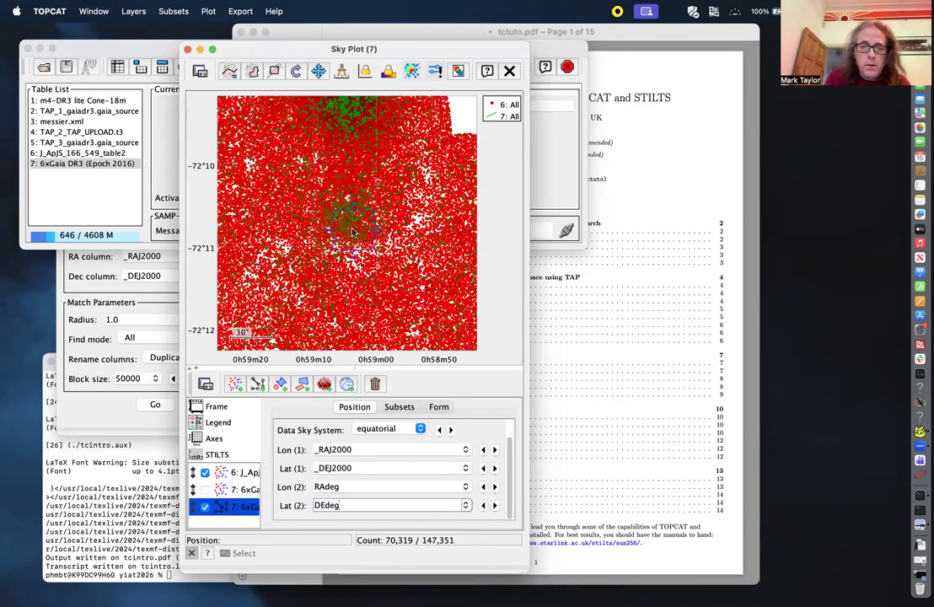
{"action": "scroll", "coordinate": [335, 212], "scroll_direction": "up", "scroll_amount": 6}
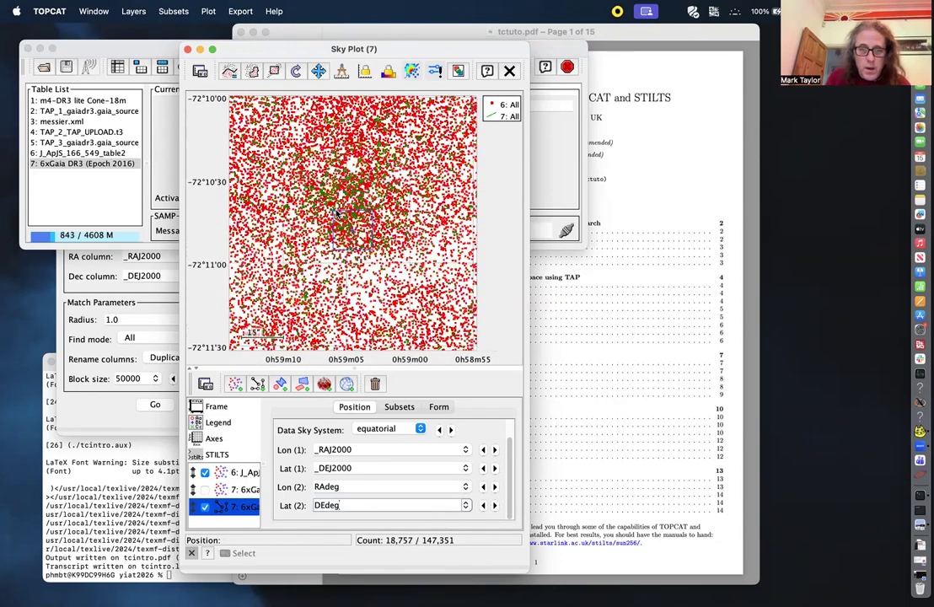
{"action": "left_click_drag", "start_coordinate": [366, 235], "coordinate": [367, 249]}
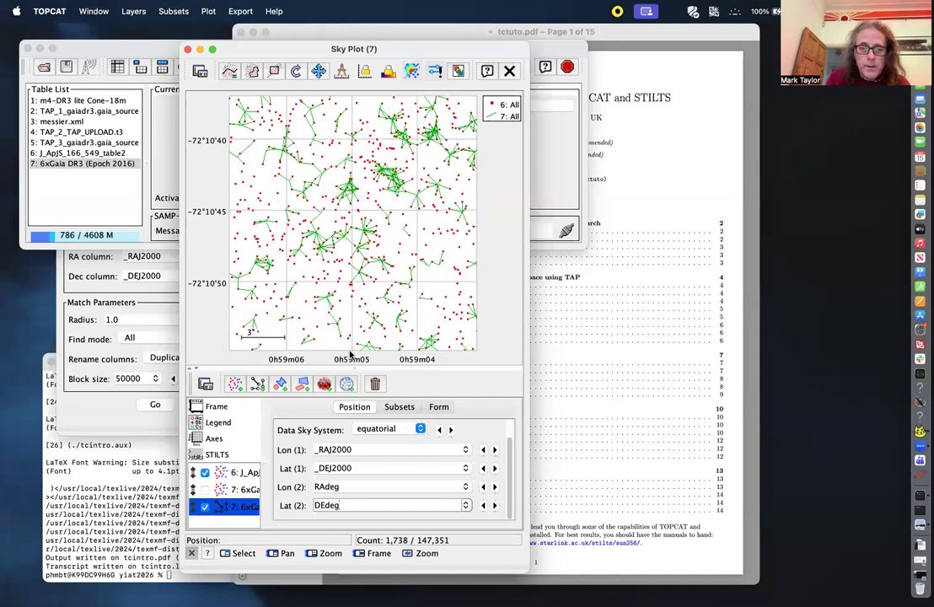
{"action": "left_click", "coordinate": [438, 407]}
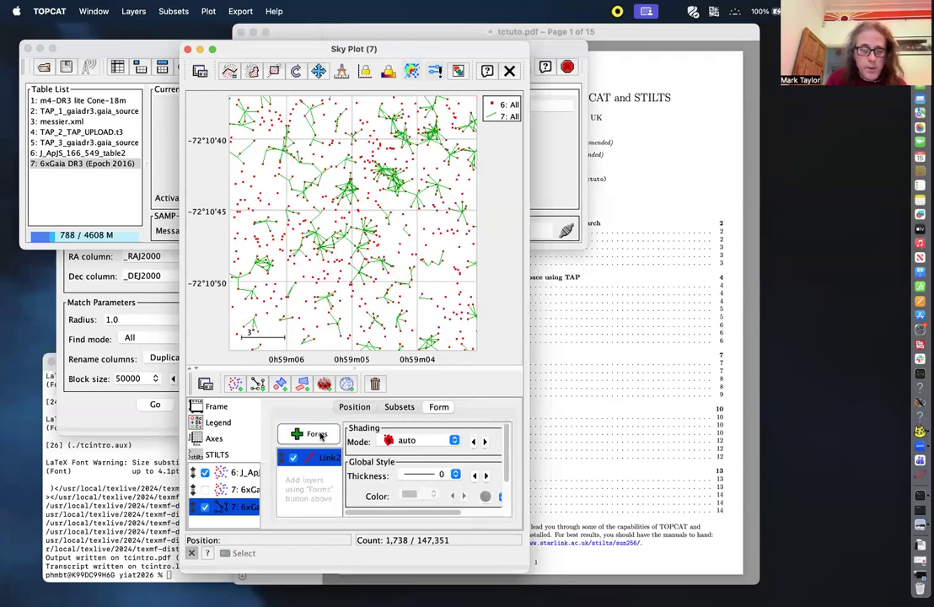
{"action": "left_click", "coordinate": [321, 435]}
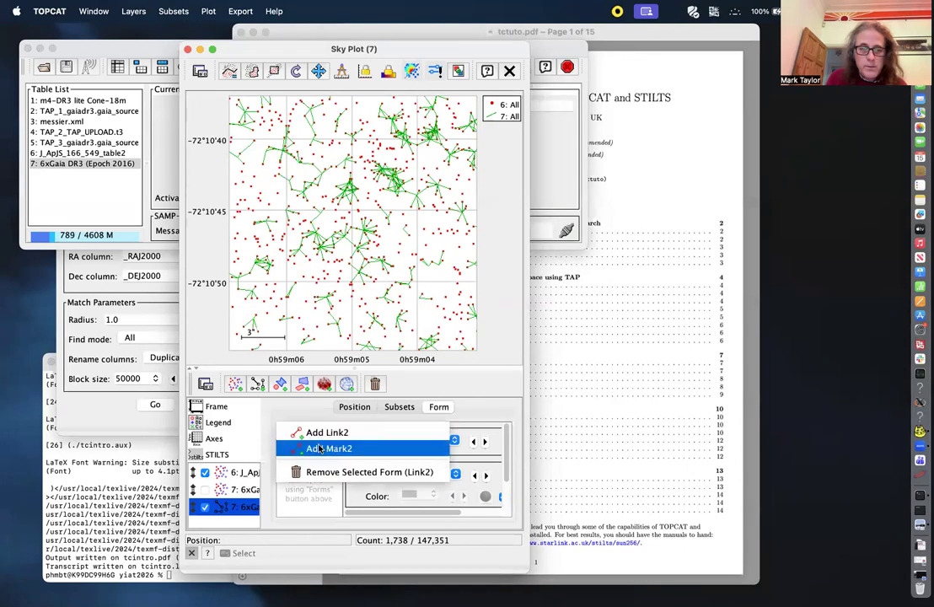
{"action": "left_click", "coordinate": [319, 448]}
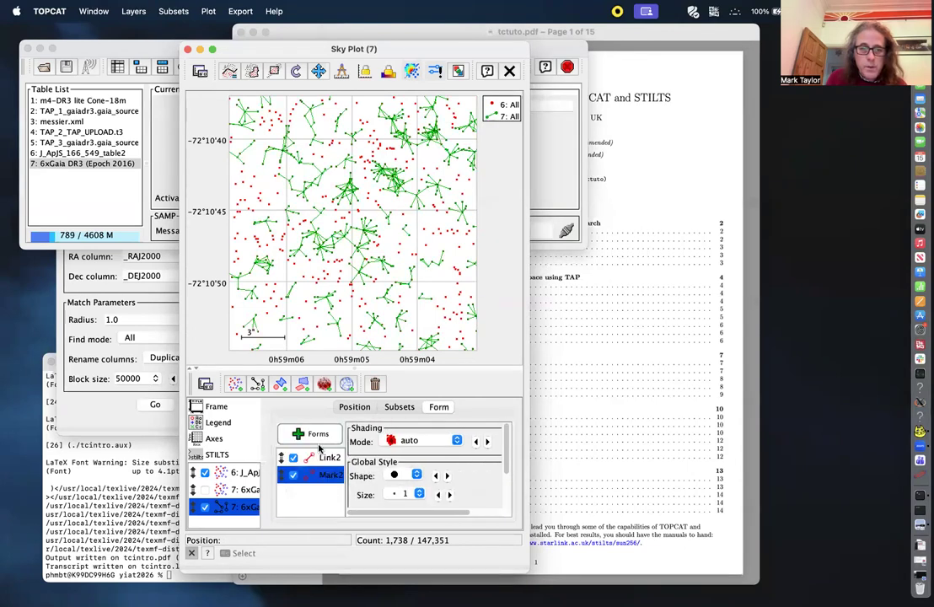
{"action": "left_click", "coordinate": [448, 476]}
{"action": "left_click", "coordinate": [448, 494]}
{"action": "left_click", "coordinate": [449, 495]}
{"action": "left_click", "coordinate": [450, 495]}
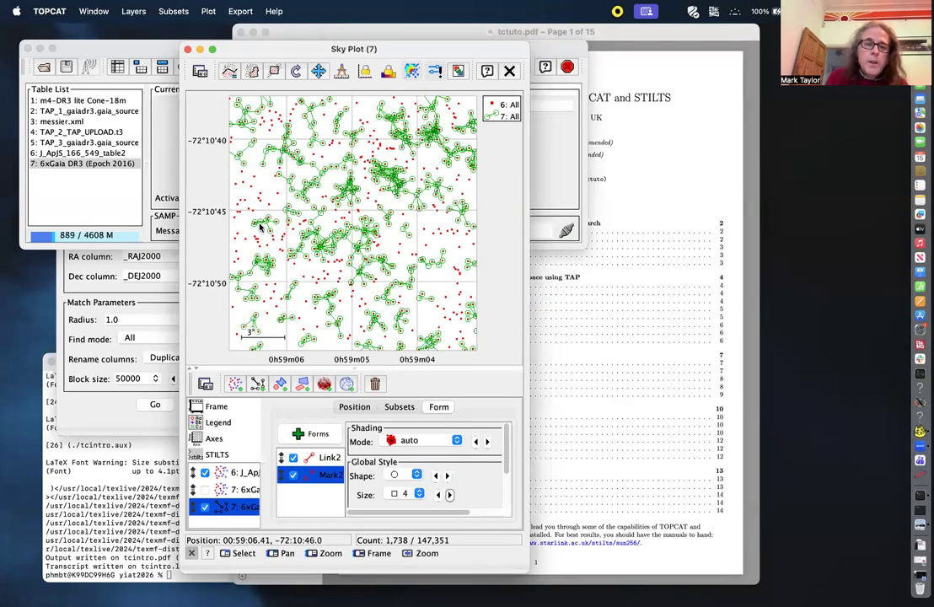
Examine the linked HST–Gaia pairs at several places on the sky plot, including the dense cluster areas and single sources with multiple matches.
{"action": "scroll", "coordinate": [261, 227], "scroll_direction": "down", "scroll_amount": 5}
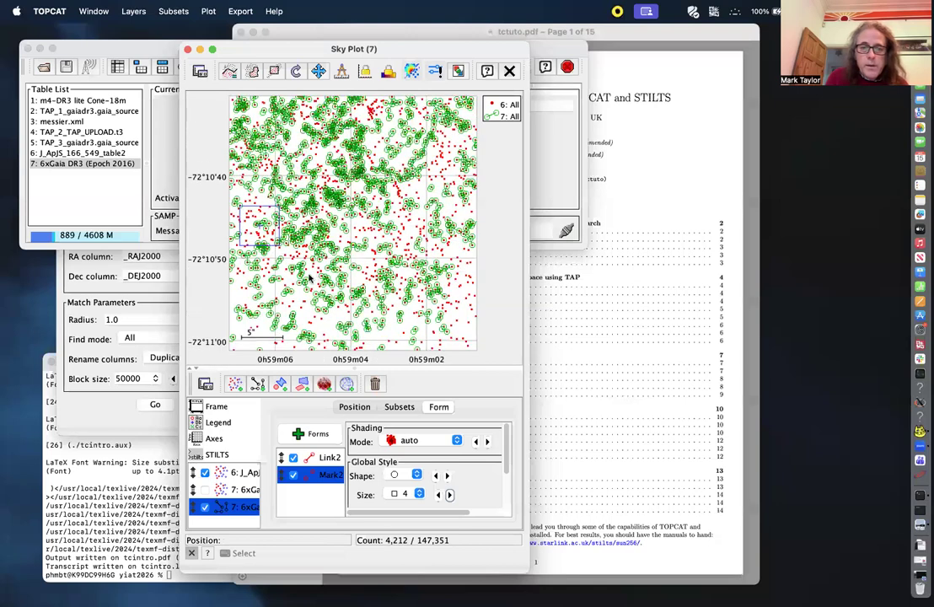
{"action": "scroll", "coordinate": [346, 145], "scroll_direction": "down", "scroll_amount": 2}
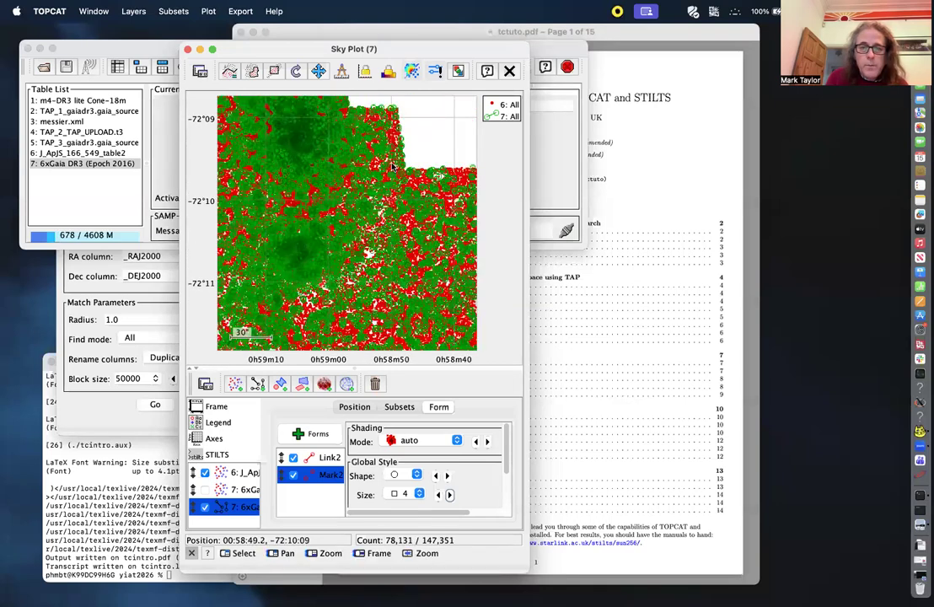
{"action": "scroll", "coordinate": [392, 166], "scroll_direction": "up", "scroll_amount": 4}
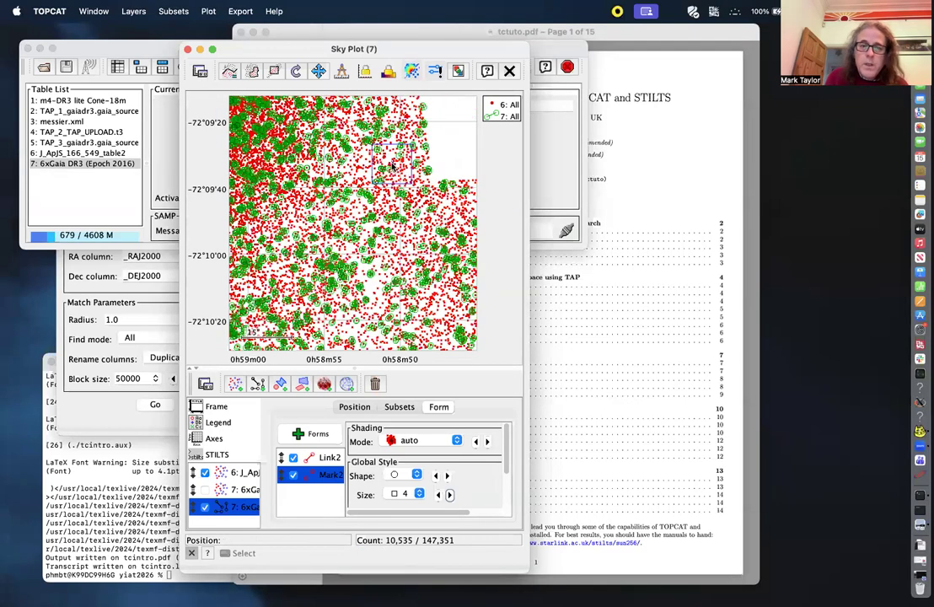
{"action": "scroll", "coordinate": [362, 242], "scroll_direction": "up", "scroll_amount": 10}
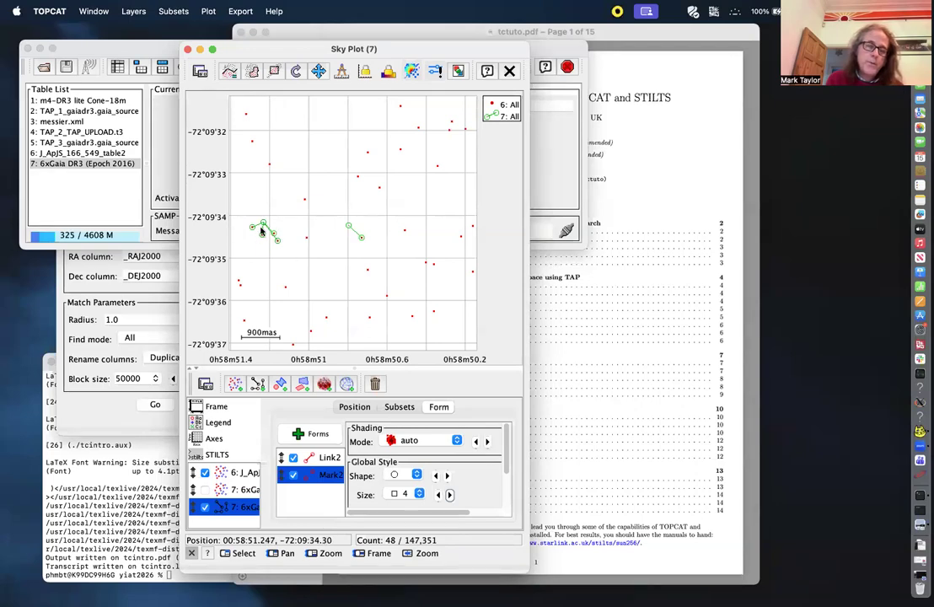
{"action": "scroll", "coordinate": [262, 231], "scroll_direction": "down", "scroll_amount": 10}
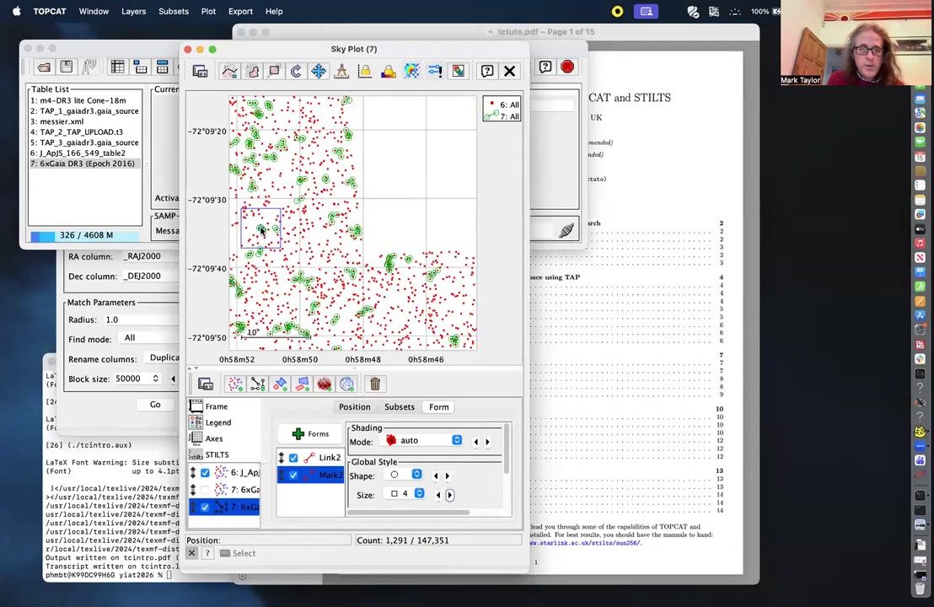
{"action": "scroll", "coordinate": [258, 301], "scroll_direction": "down", "scroll_amount": 4}
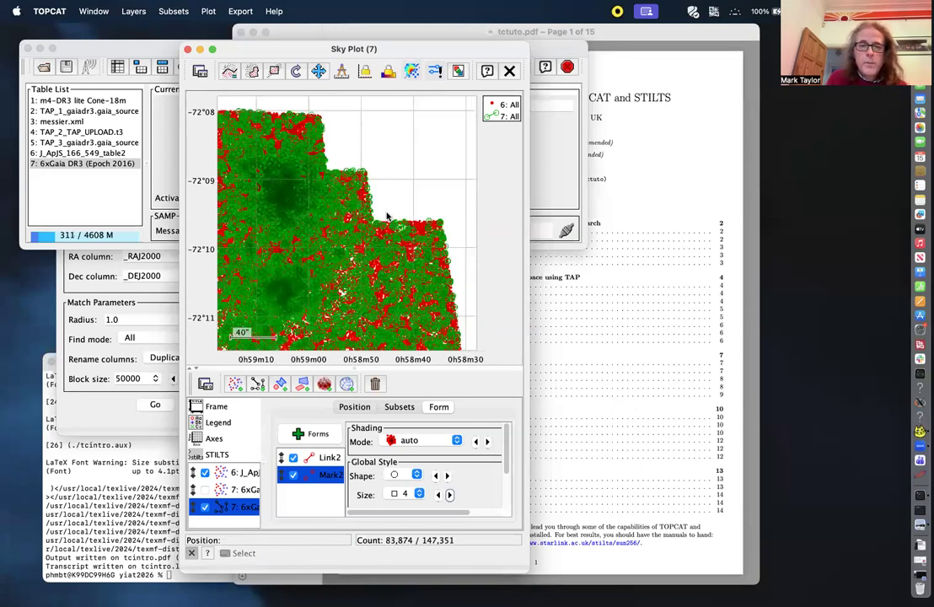
{"action": "scroll", "coordinate": [391, 174], "scroll_direction": "up", "scroll_amount": 15}
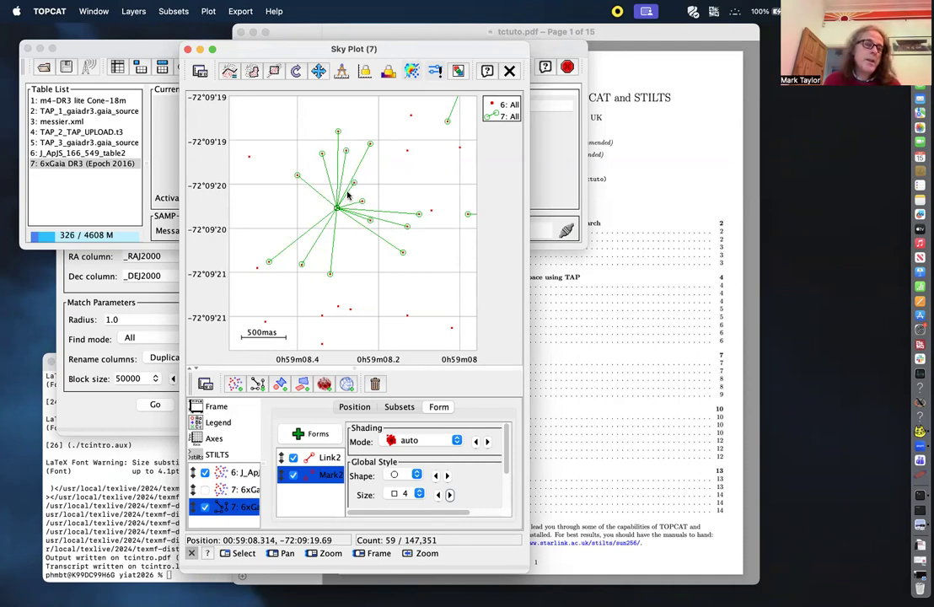
{"action": "scroll", "coordinate": [389, 182], "scroll_direction": "down", "scroll_amount": 10}
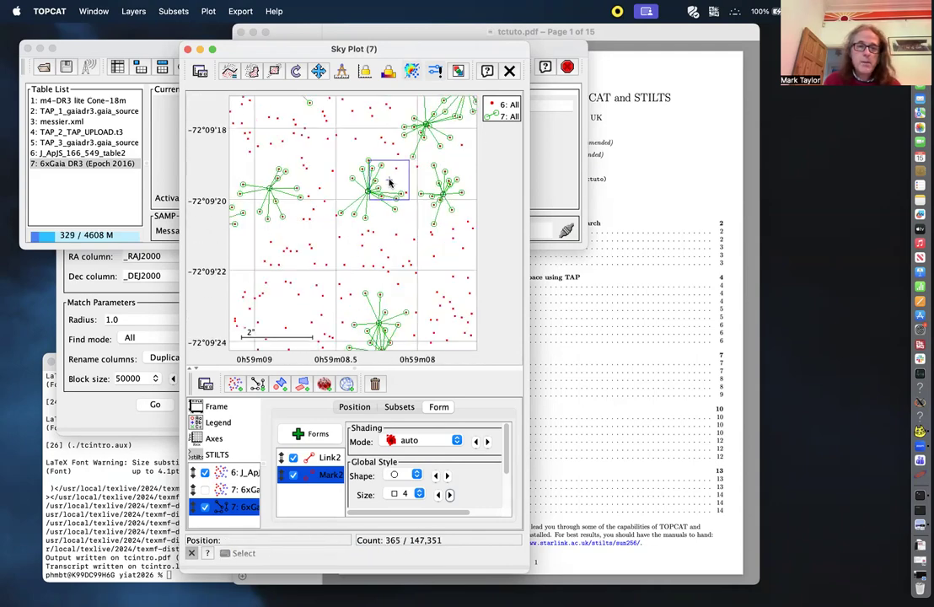
{"action": "scroll", "coordinate": [389, 182], "scroll_direction": "down", "scroll_amount": 5}
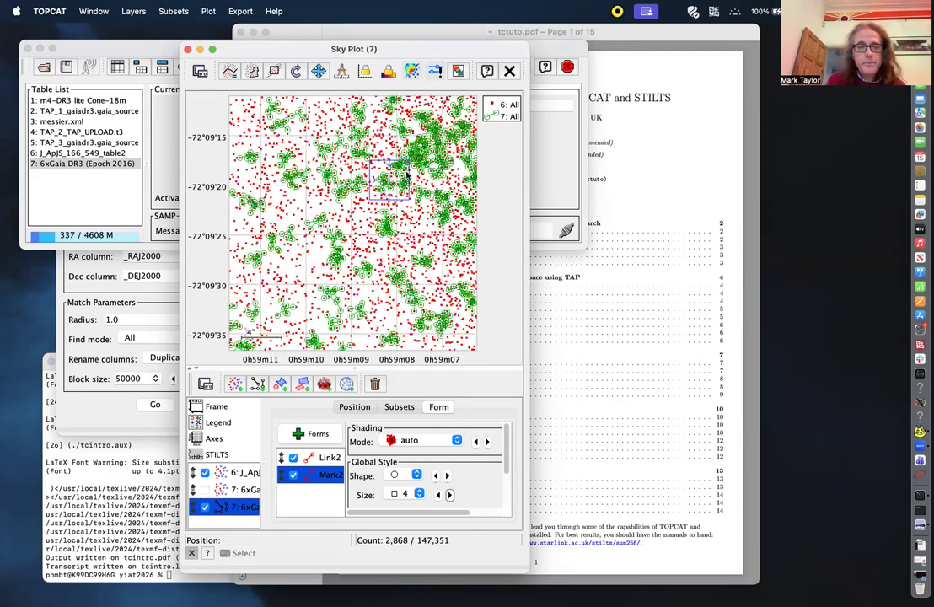
Review the column list of the 6xGaia DR3 (Epoch 2016) table down to the crossmatch distance column angDist.
{"action": "left_click", "coordinate": [554, 151]}
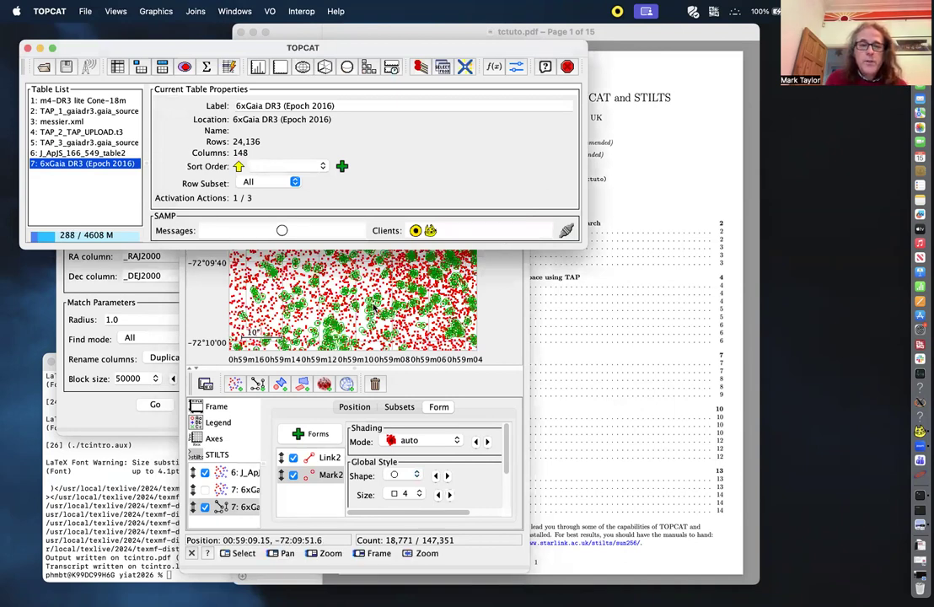
{"action": "scroll", "coordinate": [383, 295], "scroll_direction": "up", "scroll_amount": 12}
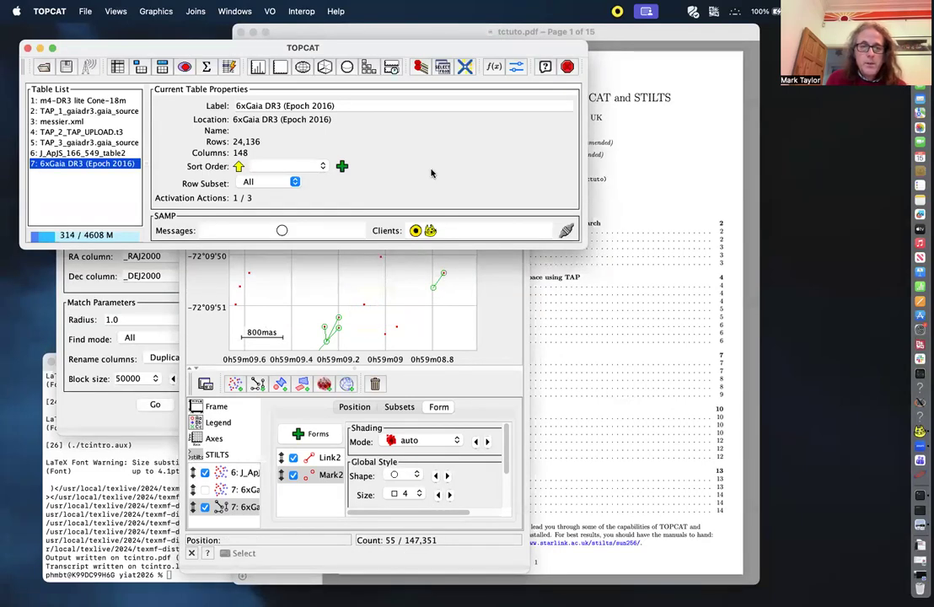
{"action": "left_click", "coordinate": [163, 67]}
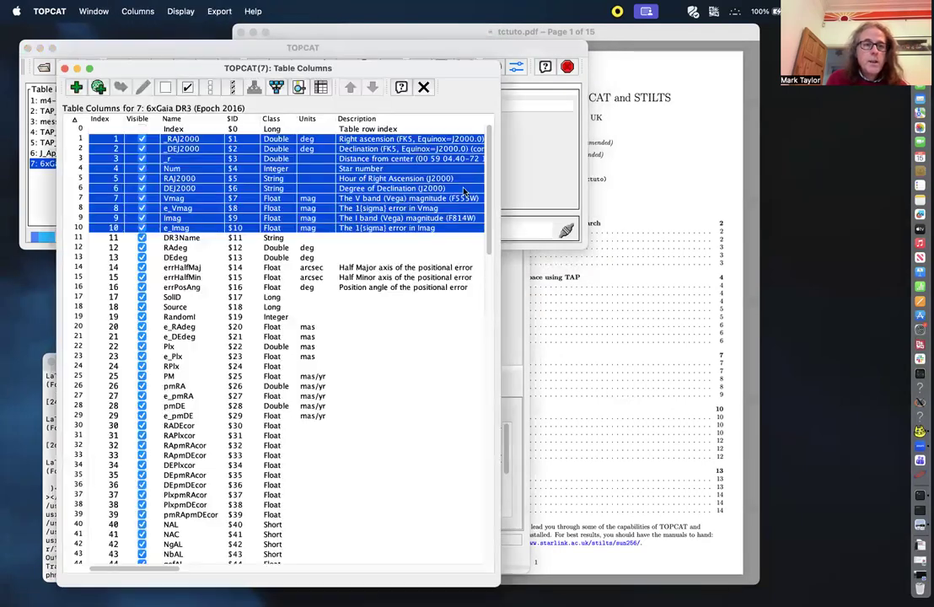
{"action": "scroll", "coordinate": [462, 434], "scroll_direction": "down", "scroll_amount": 20}
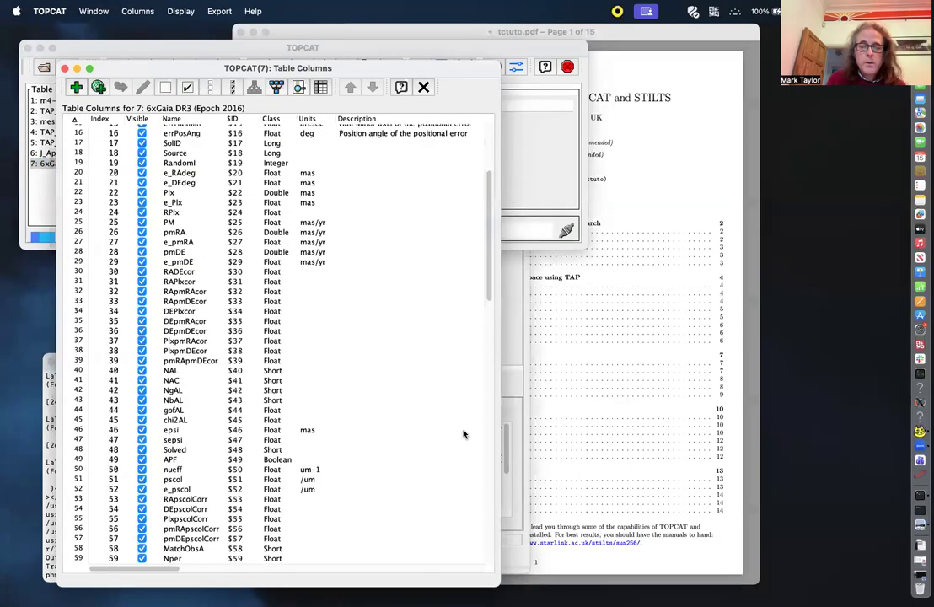
{"action": "scroll", "coordinate": [486, 438], "scroll_direction": "down", "scroll_amount": 4}
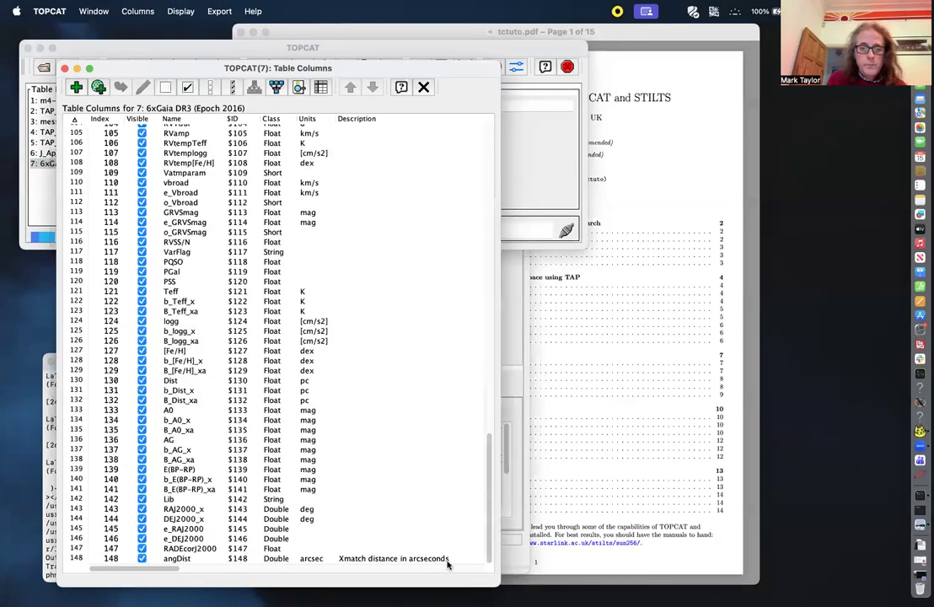
{"action": "left_click", "coordinate": [446, 558]}
{"action": "scroll", "coordinate": [489, 394], "scroll_direction": "up", "scroll_amount": 20}
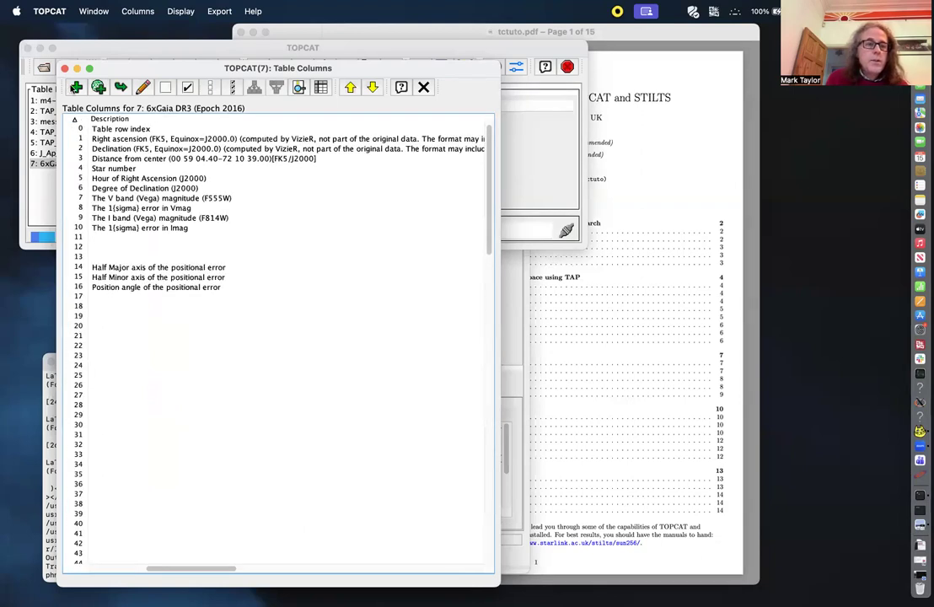
Add a synthetic column raDelta to the 6xGaia DR3 (Epoch 2016) table with expression (_raj2000-raDeg)*3600 and units arcsec.
{"action": "left_click", "coordinate": [74, 89]}
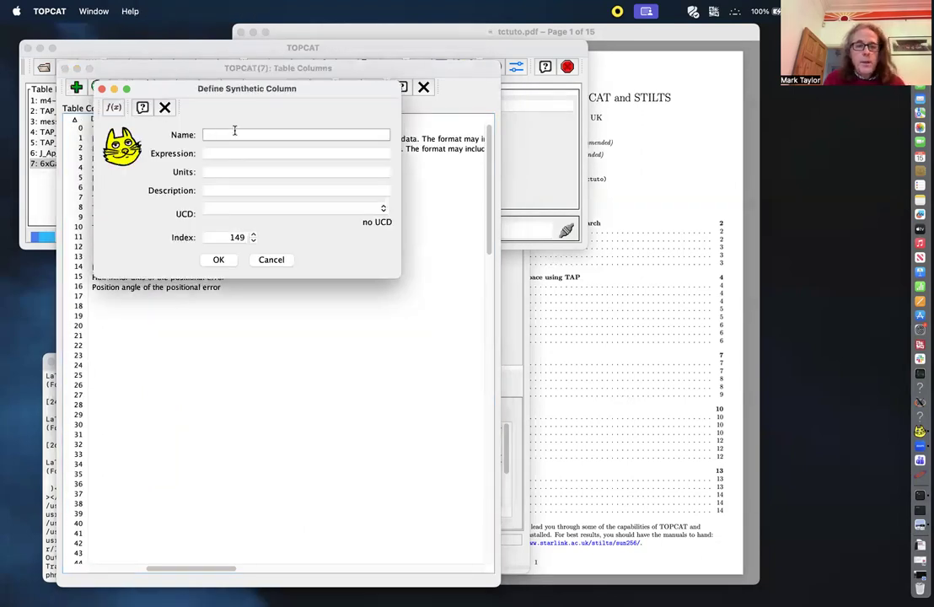
{"action": "type", "text": "raDelta"}
{"action": "key", "text": "Tab"}
{"action": "type", "text": "("}
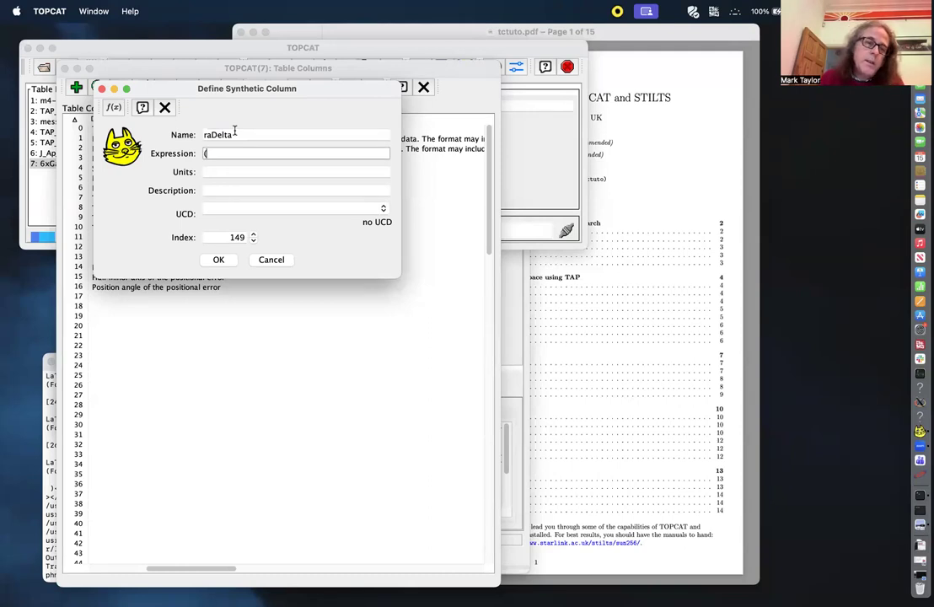
{"action": "type", "text": "_raj2000-raDeg"}
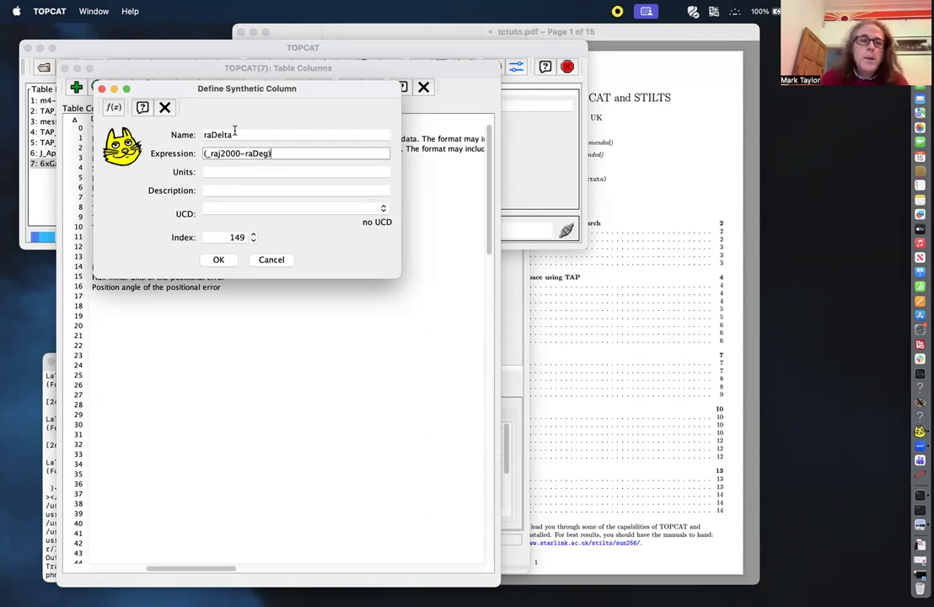
{"action": "type", "text": ")*3600"}
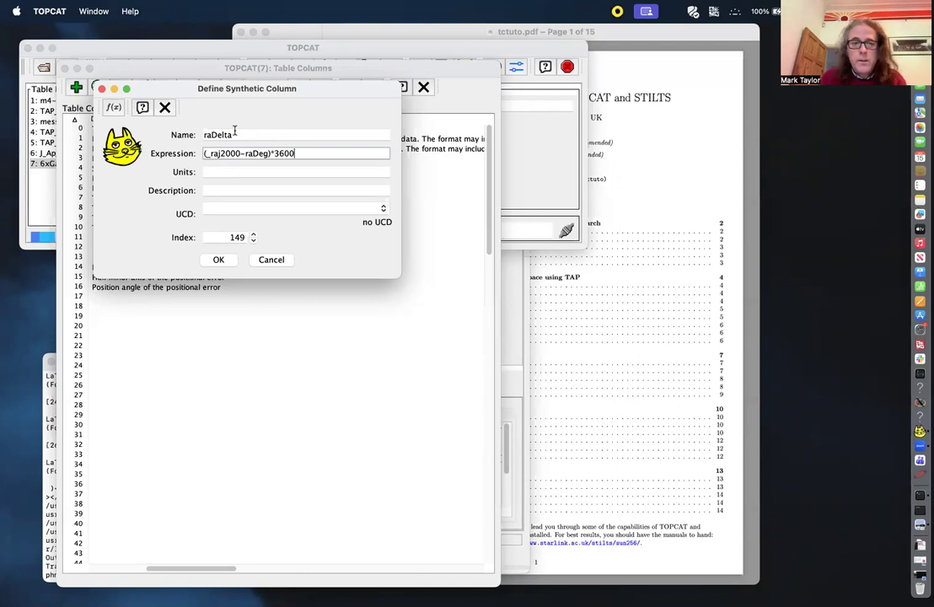
{"action": "left_click", "coordinate": [241, 170]}
{"action": "type", "text": "arcsec"}
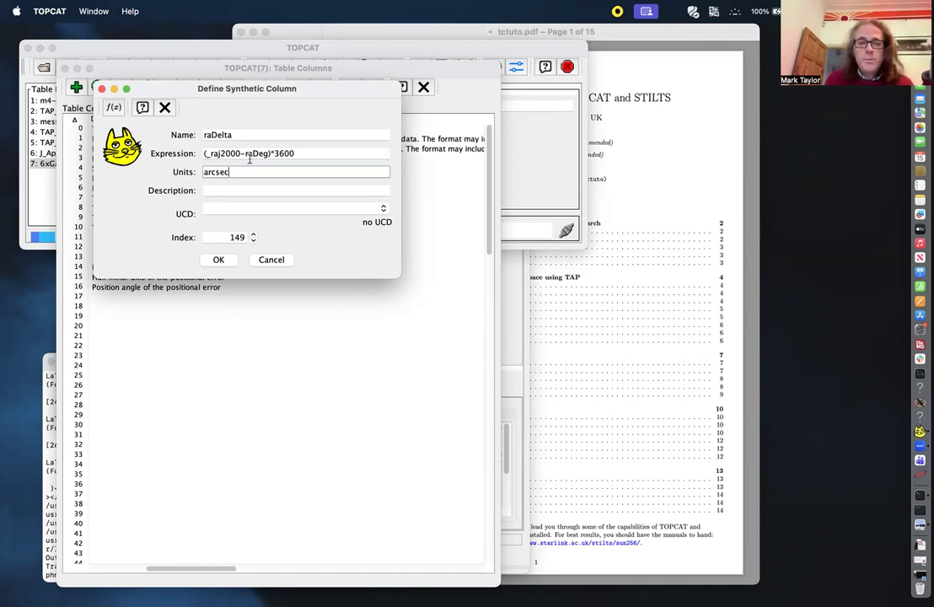
{"action": "left_click", "coordinate": [218, 259]}
Add a synthetic column decDelta to the 6xGaia DR3 (Epoch 2016) table with expression 3600*(_dej2000-deDeg) and units arcsec.
{"action": "left_click", "coordinate": [74, 85]}
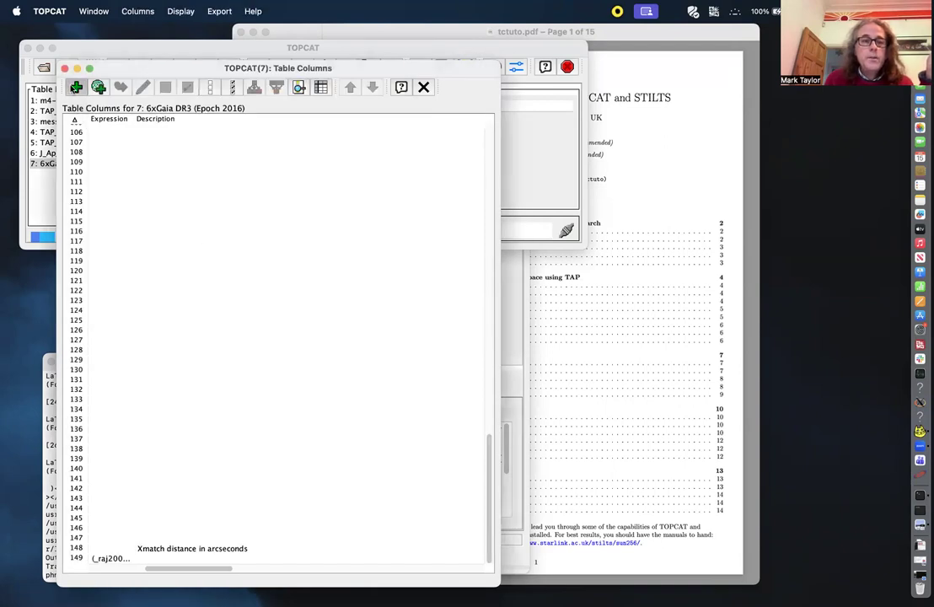
{"action": "type", "text": "decDelta"}
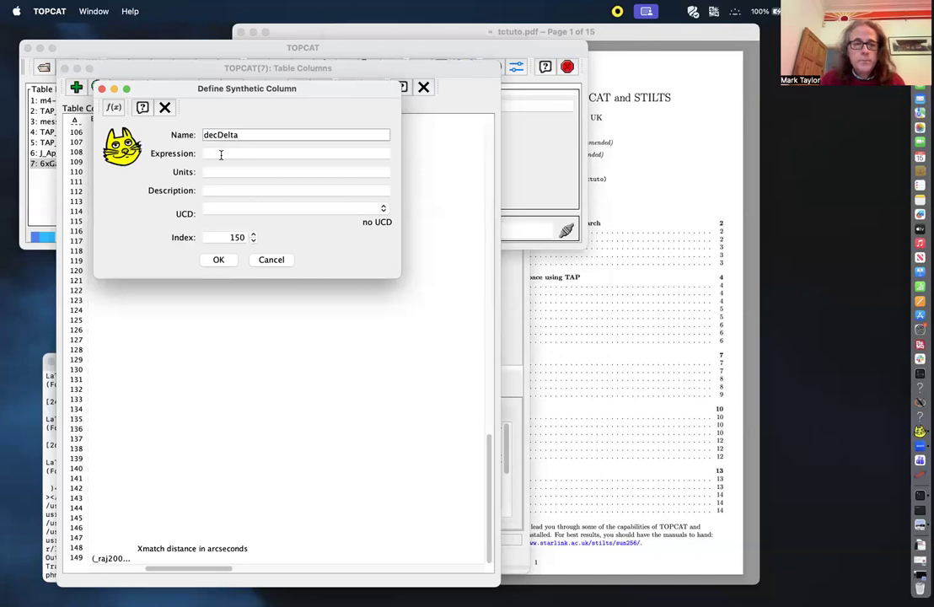
{"action": "left_click", "coordinate": [223, 154]}
{"action": "type", "text": "3600*(_d"}
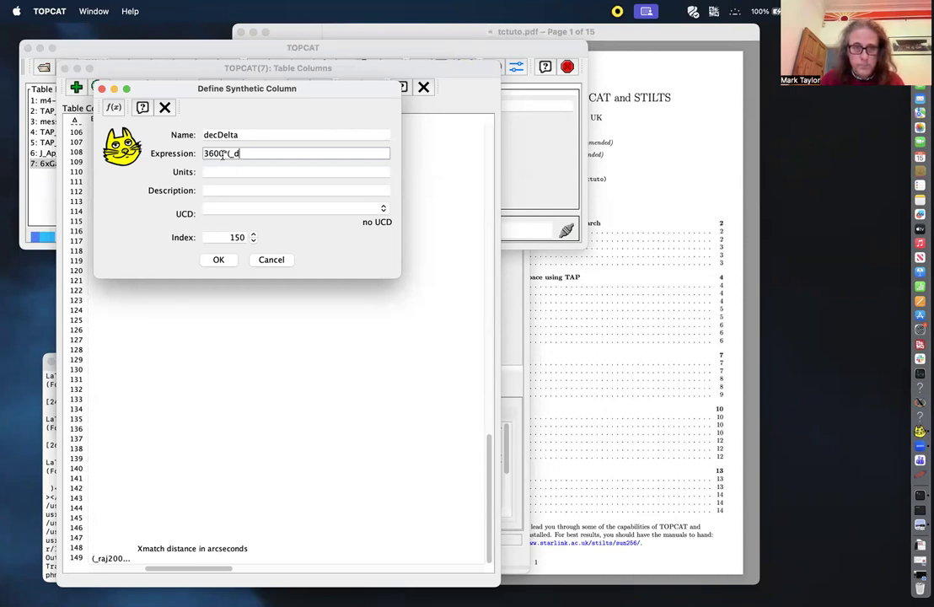
{"action": "type", "text": "ej2000-de"}
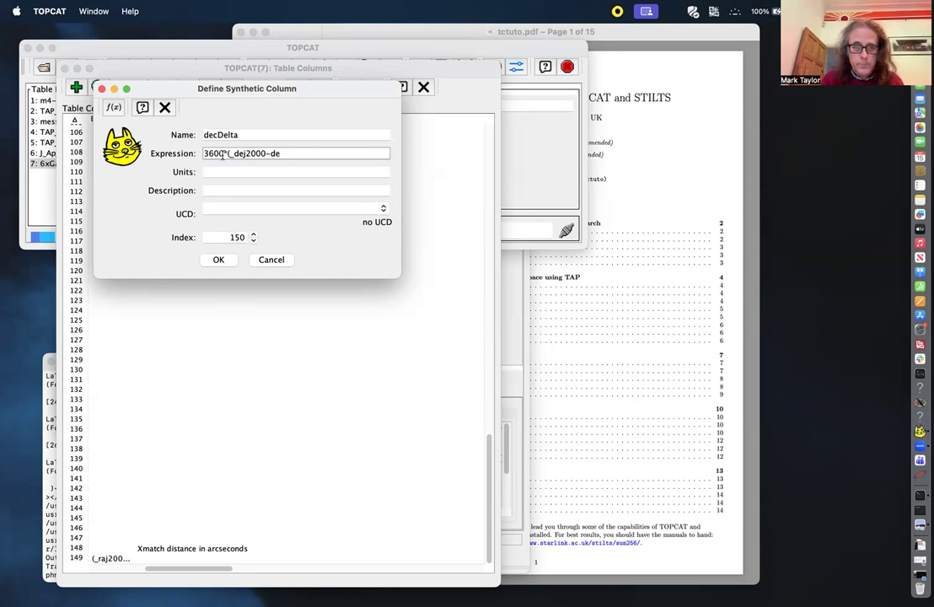
{"action": "type", "text": "Deg)"}
{"action": "left_click", "coordinate": [234, 170]}
{"action": "type", "text": "ar"}
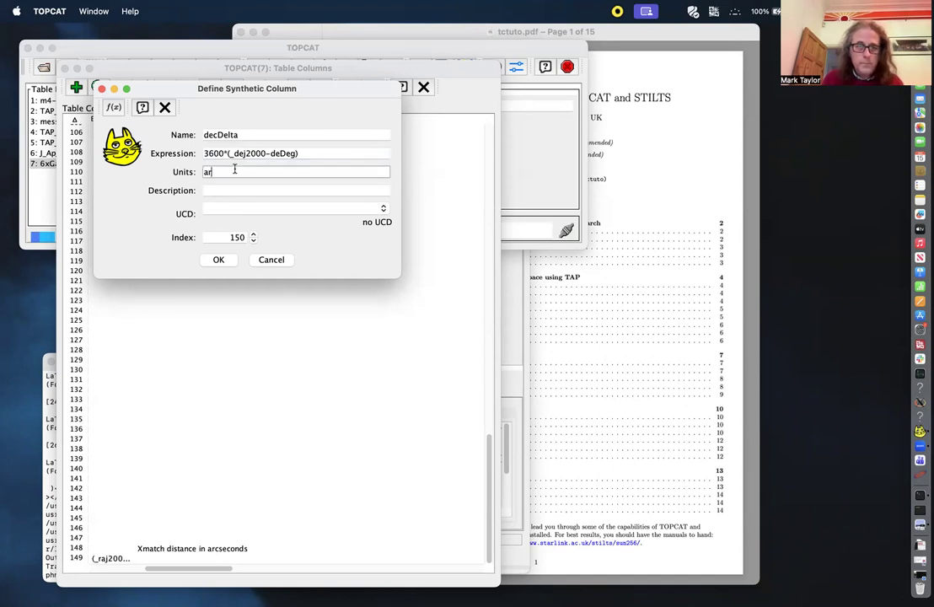
{"action": "type", "text": "csec"}
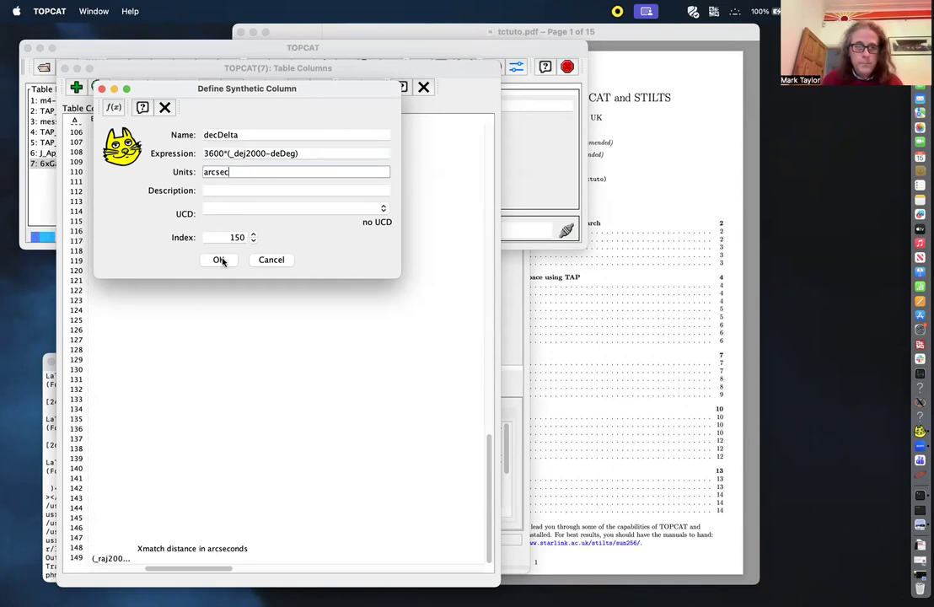
{"action": "left_click", "coordinate": [219, 260]}
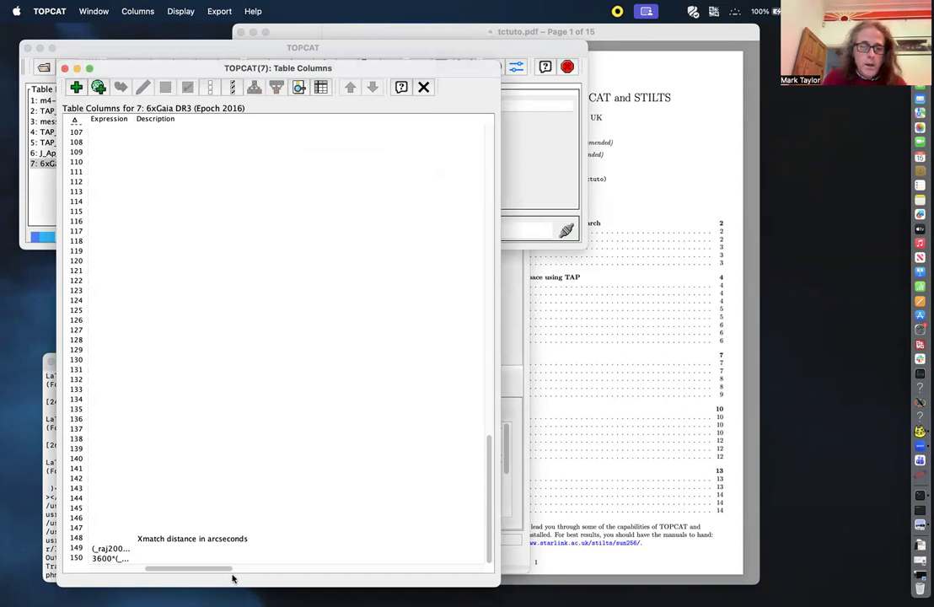
{"action": "left_click_drag", "start_coordinate": [227, 570], "coordinate": [125, 571]}
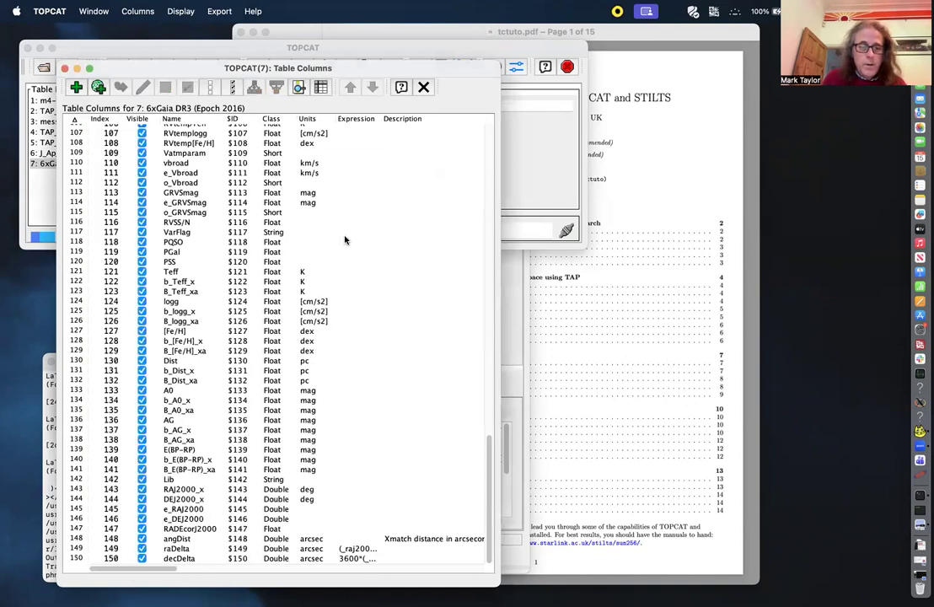
Check the raDelta and decDelta values in the data rows of the 6xGaia DR3 (Epoch 2016) table.
{"action": "left_click", "coordinate": [557, 155]}
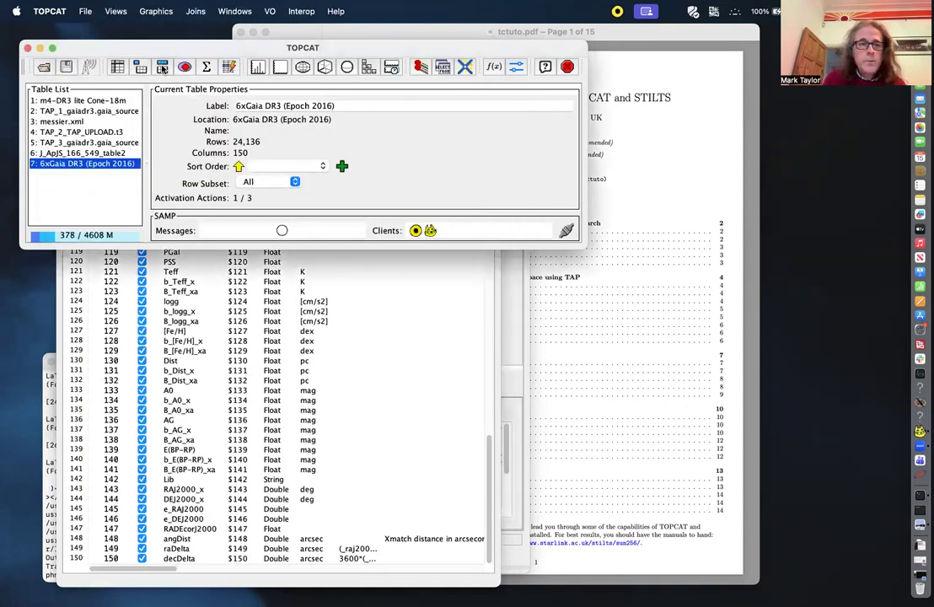
{"action": "left_click", "coordinate": [118, 68]}
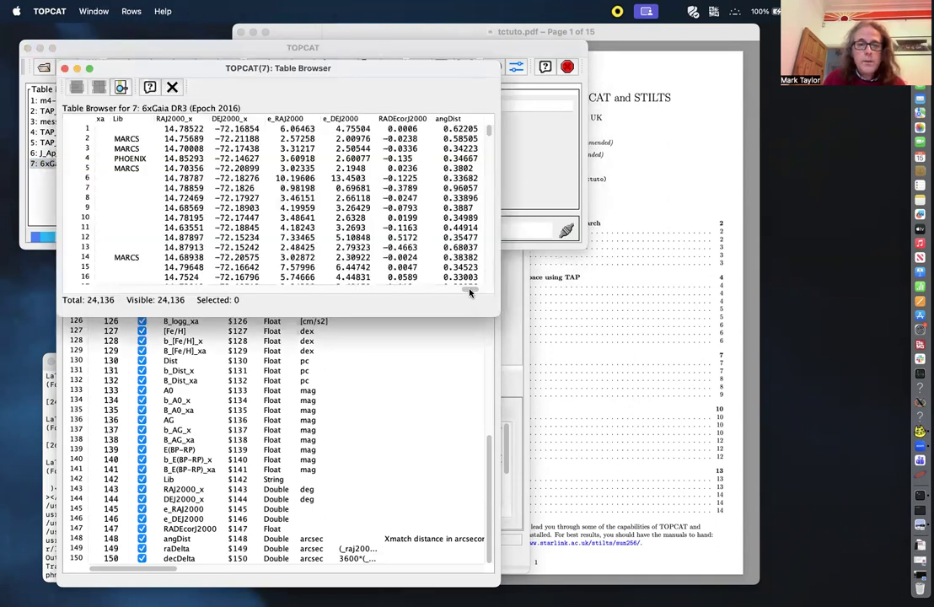
{"action": "left_click_drag", "start_coordinate": [472, 293], "coordinate": [485, 291]}
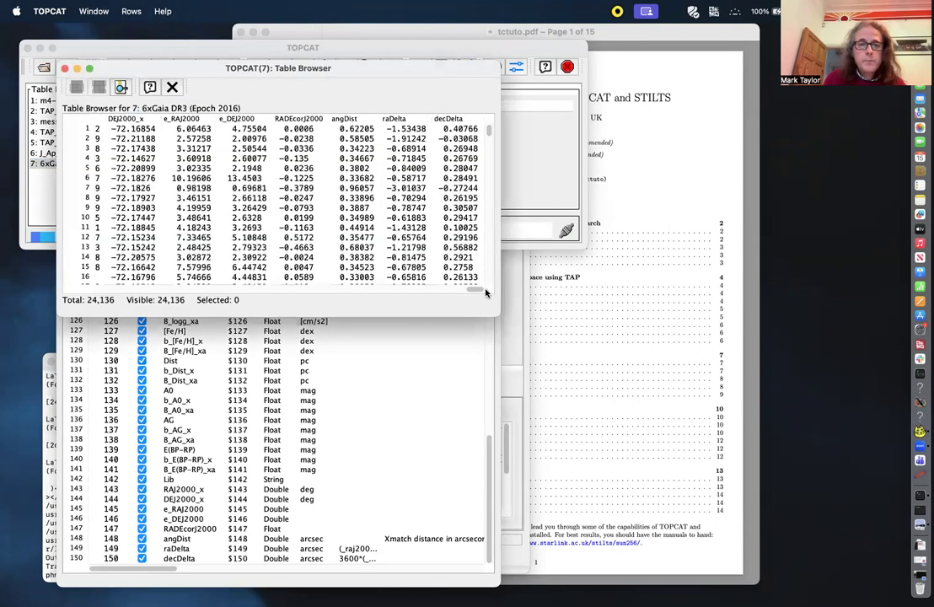
Create a plane plot of the 6xGaia DR3 (Epoch 2016) table with raDelta as the X coordinate.
{"action": "left_click", "coordinate": [528, 167]}
{"action": "left_click", "coordinate": [282, 68]}
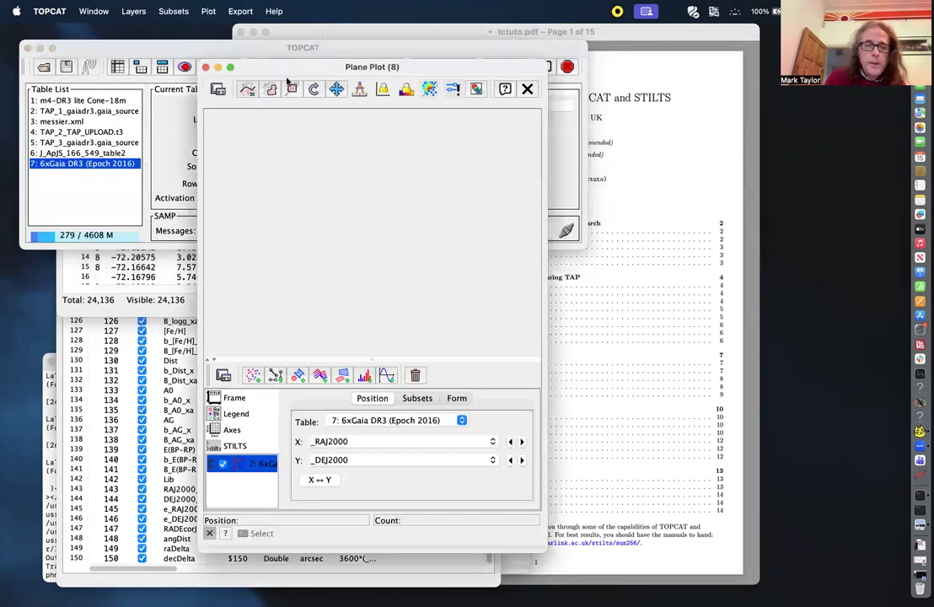
{"action": "left_click", "coordinate": [493, 442]}
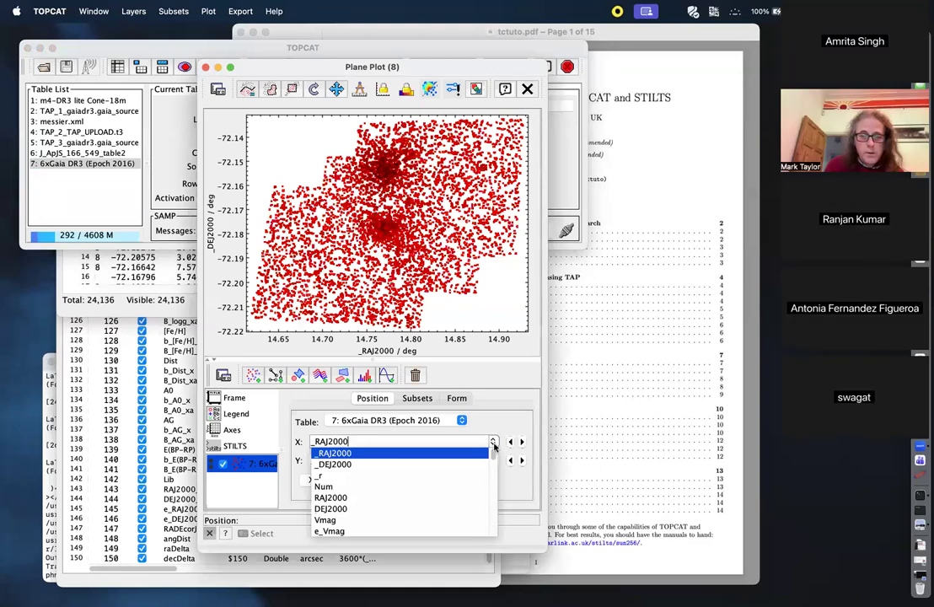
{"action": "scroll", "coordinate": [490, 521], "scroll_direction": "down", "scroll_amount": 15}
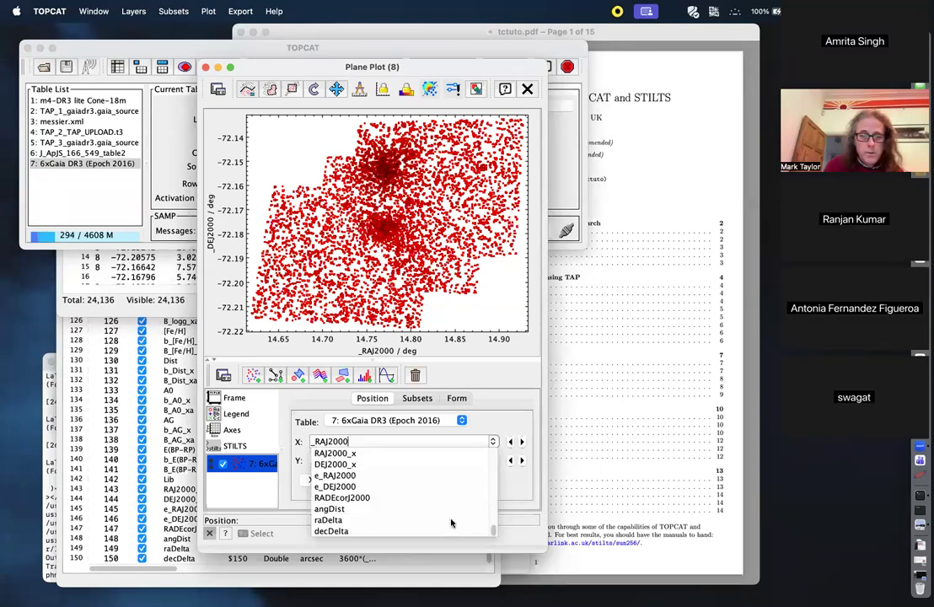
{"action": "left_click", "coordinate": [451, 520]}
Set the Y coordinate of the plane plot to decDelta.
{"action": "left_click", "coordinate": [492, 460]}
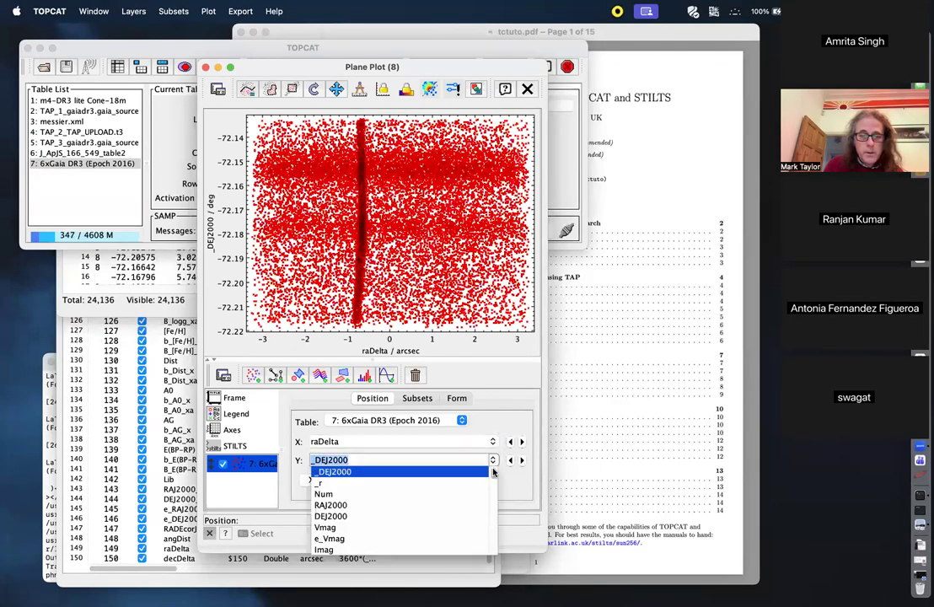
{"action": "scroll", "coordinate": [492, 549], "scroll_direction": "down", "scroll_amount": 15}
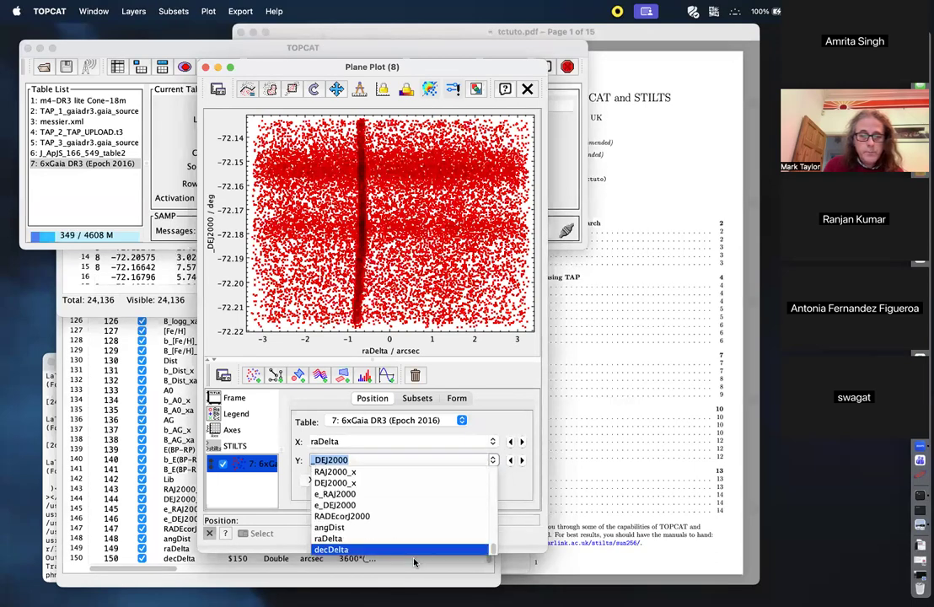
{"action": "left_click", "coordinate": [414, 562]}
{"action": "left_click", "coordinate": [529, 375]}
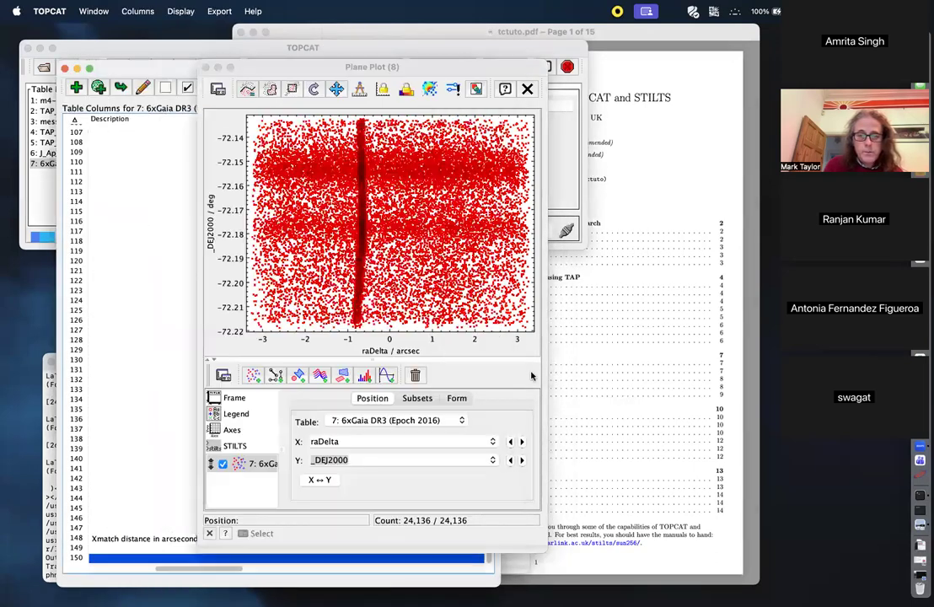
{"action": "left_click", "coordinate": [491, 461]}
{"action": "scroll", "coordinate": [490, 548], "scroll_direction": "down", "scroll_amount": 10}
{"action": "scroll", "coordinate": [490, 548], "scroll_direction": "down", "scroll_amount": 10}
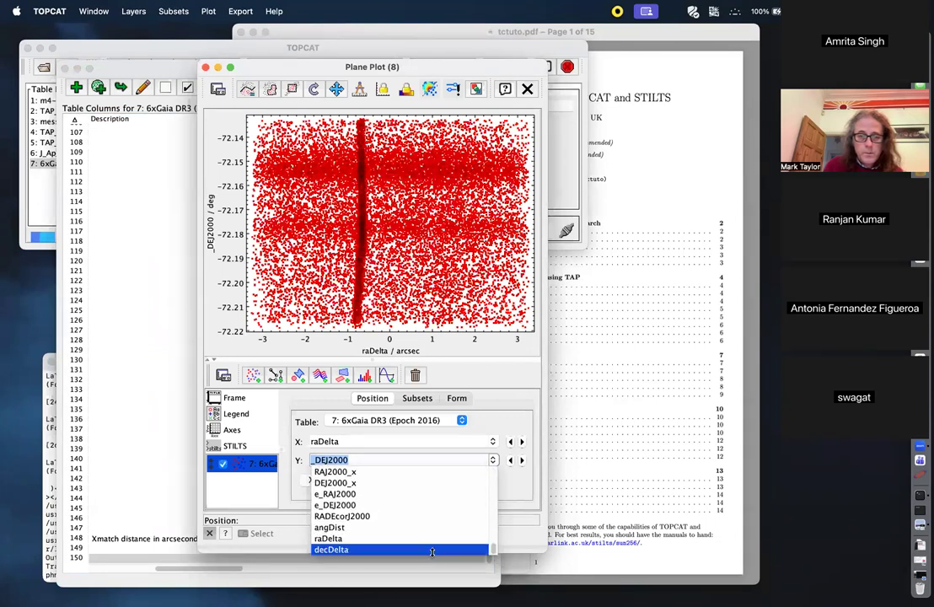
{"action": "left_click", "coordinate": [431, 550]}
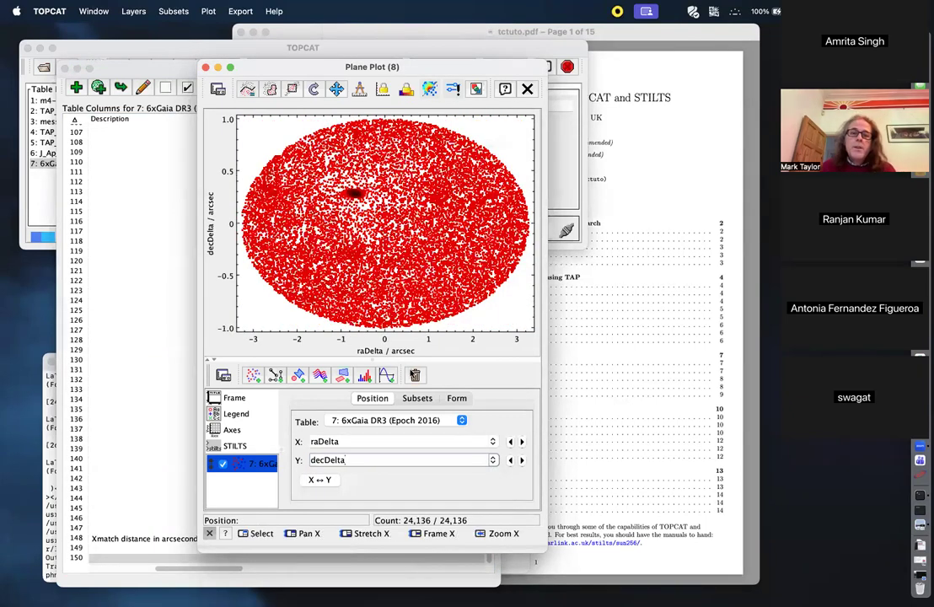
Outline the dense clump of points near raDelta -0.7, decDelta 0.28 in the plane plot with a freehand region.
{"action": "left_click_drag", "start_coordinate": [408, 359], "coordinate": [405, 390]}
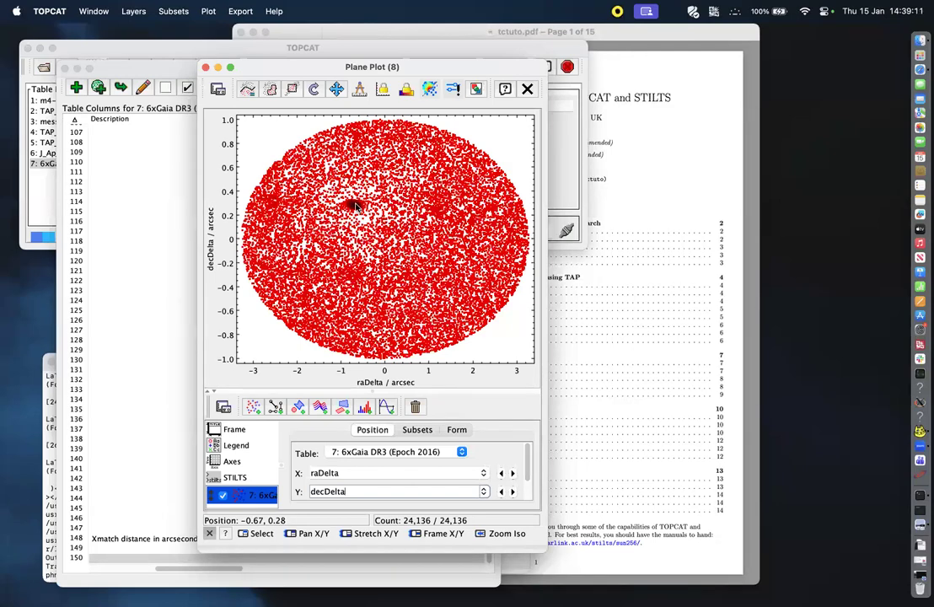
{"action": "scroll", "coordinate": [356, 206], "scroll_direction": "up", "scroll_amount": 2}
{"action": "scroll", "coordinate": [356, 207], "scroll_direction": "up", "scroll_amount": 1}
{"action": "scroll", "coordinate": [356, 206], "scroll_direction": "up", "scroll_amount": 1}
{"action": "scroll", "coordinate": [358, 207], "scroll_direction": "up", "scroll_amount": 1}
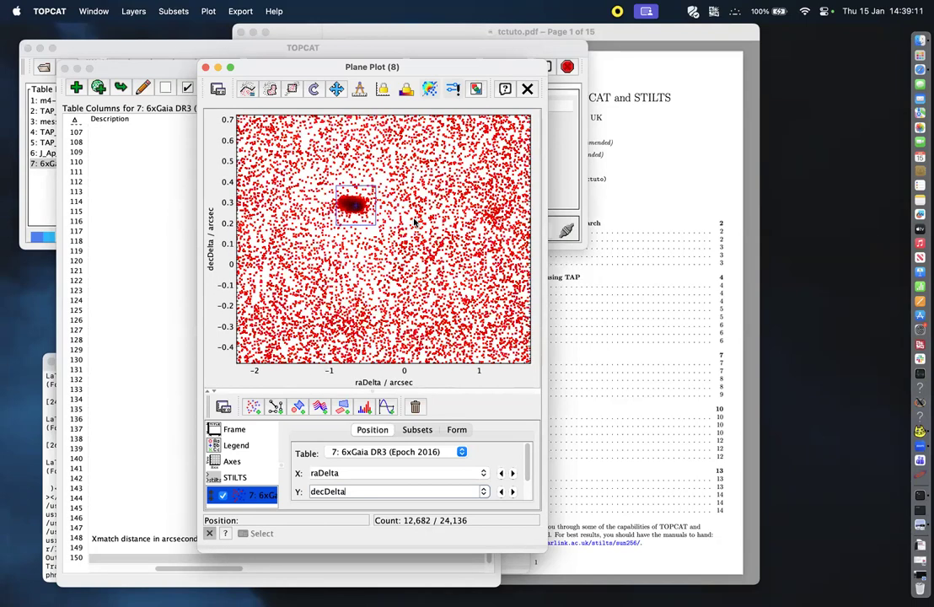
{"action": "scroll", "coordinate": [356, 204], "scroll_direction": "up", "scroll_amount": 5}
{"action": "left_click_drag", "start_coordinate": [354, 203], "coordinate": [412, 217]}
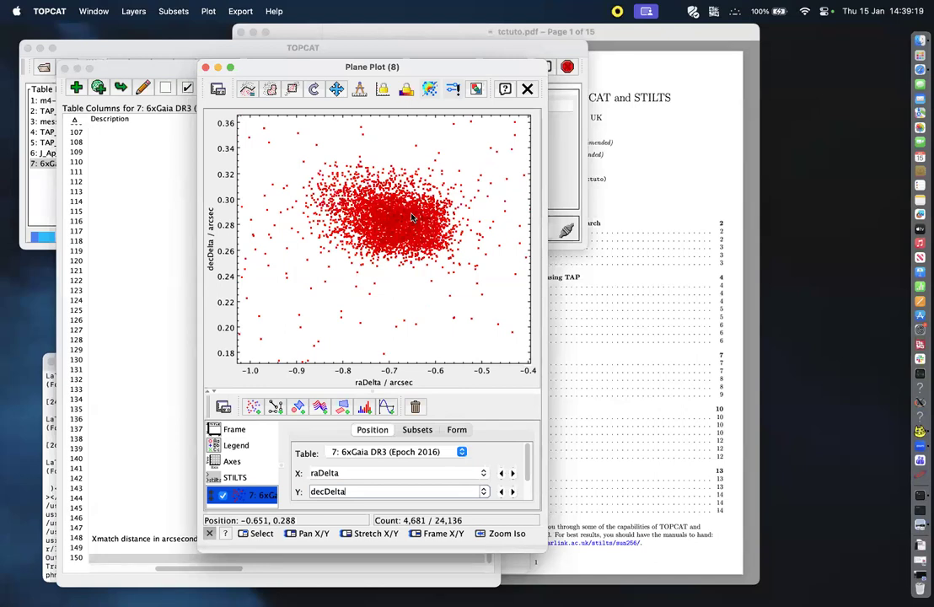
{"action": "left_click", "coordinate": [270, 89]}
{"action": "mouse_move", "coordinate": [357, 169]}
{"action": "left_mouse_down"}
{"action": "mouse_move", "coordinate": [316, 179]}
{"action": "mouse_move", "coordinate": [337, 244]}
{"action": "mouse_move", "coordinate": [447, 268]}
{"action": "mouse_move", "coordinate": [455, 167]}
{"action": "mouse_move", "coordinate": [294, 154]}
{"action": "mouse_move", "coordinate": [308, 141]}
{"action": "mouse_move", "coordinate": [295, 181]}
{"action": "left_mouse_up"}
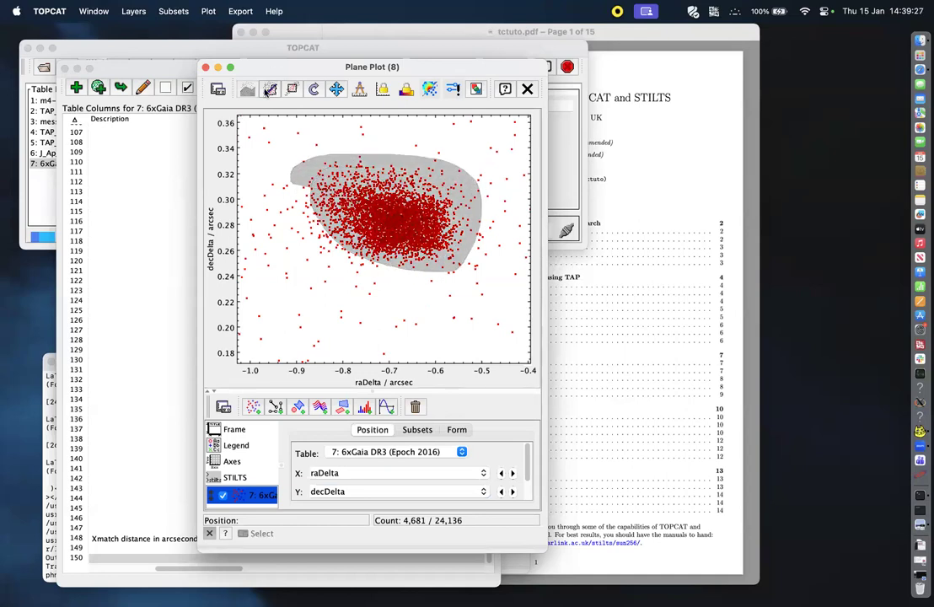
Save the outlined points as a new subset named true_match.
{"action": "left_click", "coordinate": [267, 93]}
{"action": "type", "text": "trjue"}
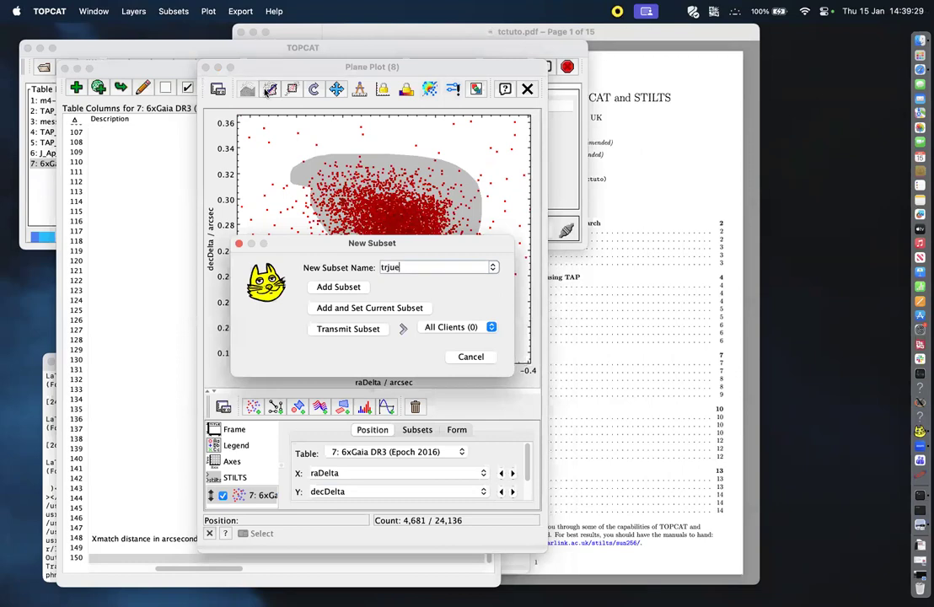
{"action": "key", "text": "BackSpace"}
{"action": "key", "text": "BackSpace"}
{"action": "key", "text": "BackSpace"}
{"action": "key", "text": "BackSpace"}
{"action": "key", "text": "BackSpace"}
{"action": "type", "text": "true_match"}
{"action": "left_click", "coordinate": [338, 288]}
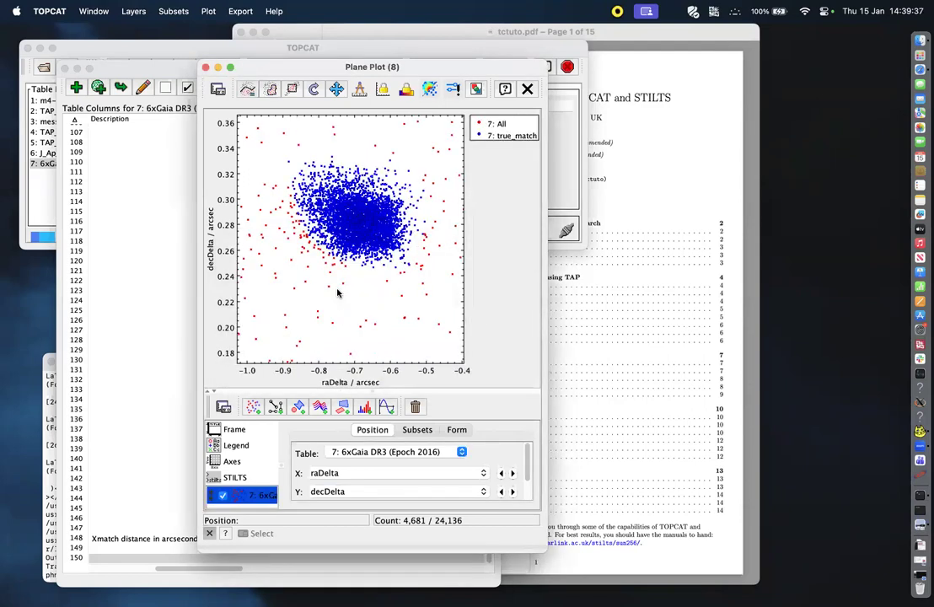
Hide the All subset of the pair layer in the sky plot so only true_match pairs are drawn.
{"action": "key", "text": "ctrl+Up"}
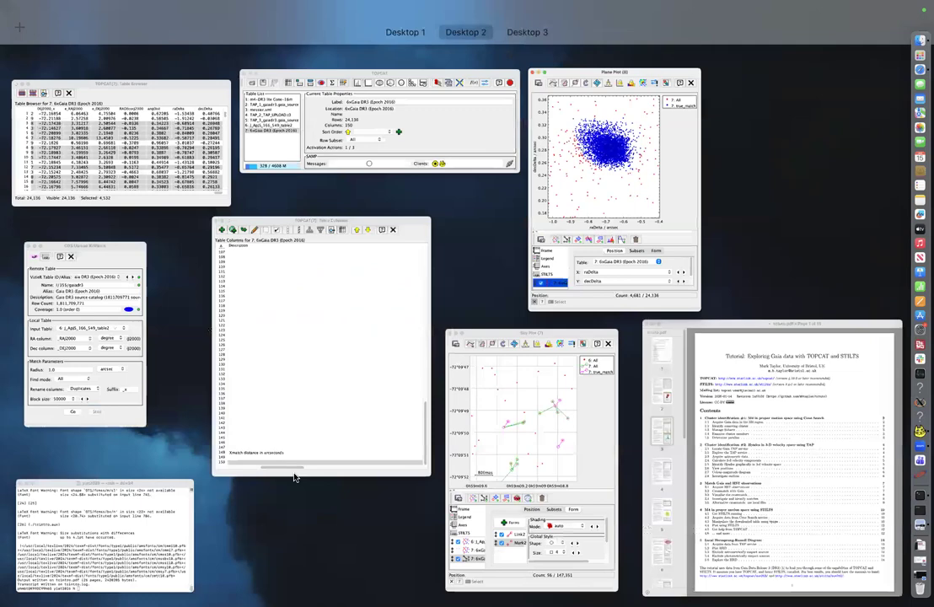
{"action": "left_click", "coordinate": [472, 455]}
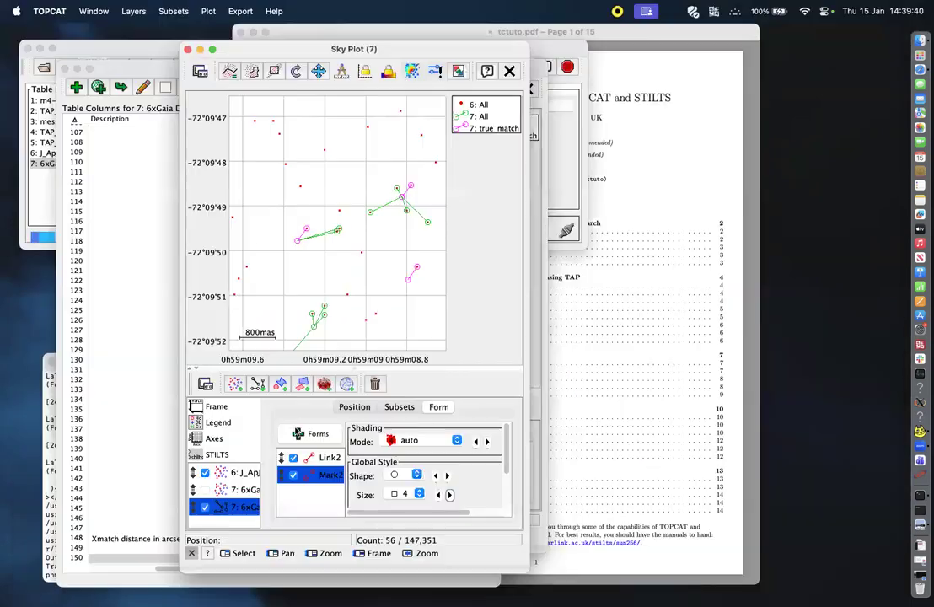
{"action": "scroll", "coordinate": [359, 240], "scroll_direction": "down", "scroll_amount": 3}
{"action": "left_click", "coordinate": [400, 408]}
{"action": "left_click", "coordinate": [293, 430]}
Widen the sky plot and examine the direction and length of the true_match links at several places and scales.
{"action": "left_click_drag", "start_coordinate": [327, 253], "coordinate": [393, 247]}
{"action": "scroll", "coordinate": [392, 221], "scroll_direction": "up", "scroll_amount": 1}
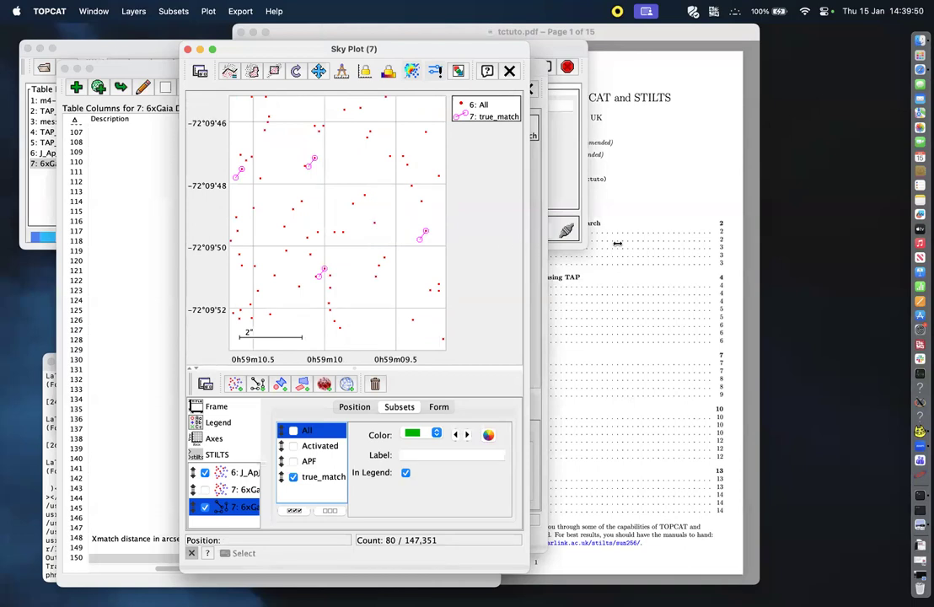
{"action": "left_click_drag", "start_coordinate": [530, 244], "coordinate": [733, 260]}
{"action": "scroll", "coordinate": [437, 173], "scroll_direction": "up", "scroll_amount": 3}
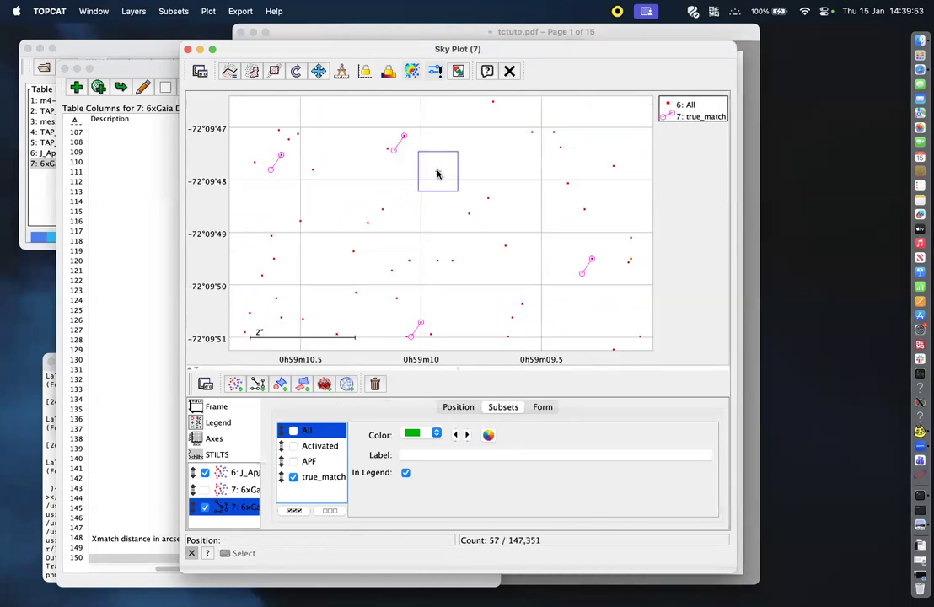
{"action": "scroll", "coordinate": [437, 173], "scroll_direction": "down", "scroll_amount": 10}
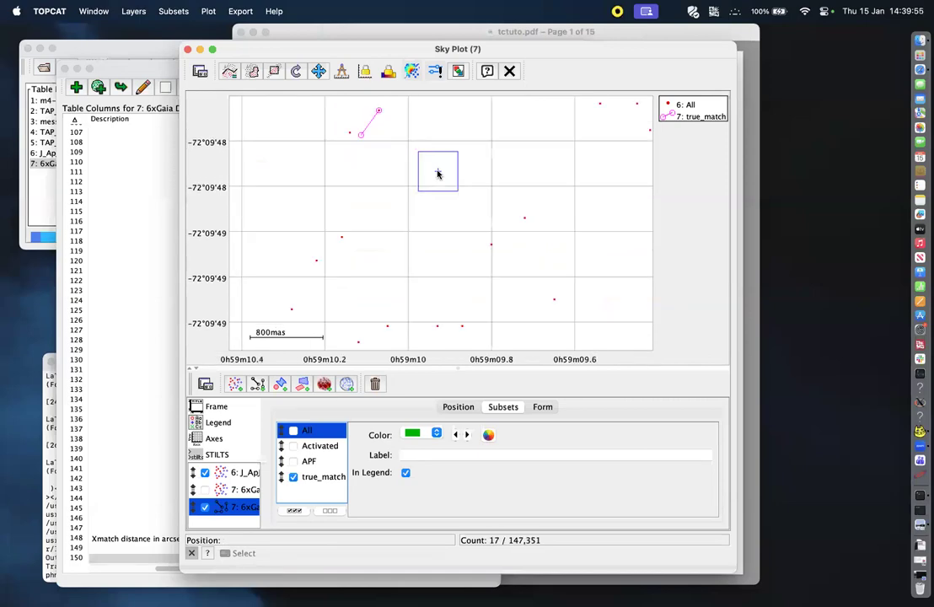
{"action": "scroll", "coordinate": [427, 215], "scroll_direction": "down", "scroll_amount": 5}
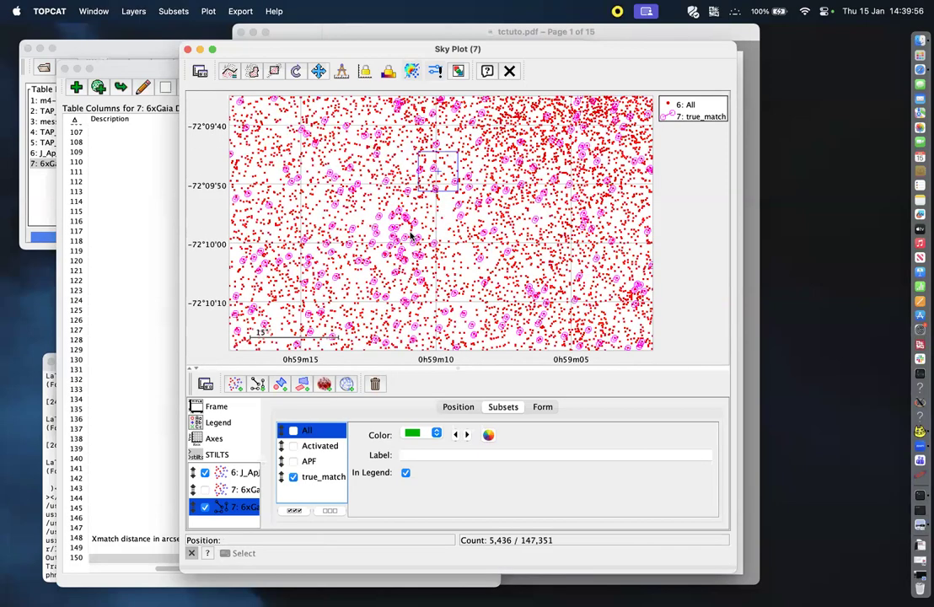
{"action": "scroll", "coordinate": [410, 235], "scroll_direction": "down", "scroll_amount": 2}
{"action": "scroll", "coordinate": [345, 206], "scroll_direction": "up", "scroll_amount": 7}
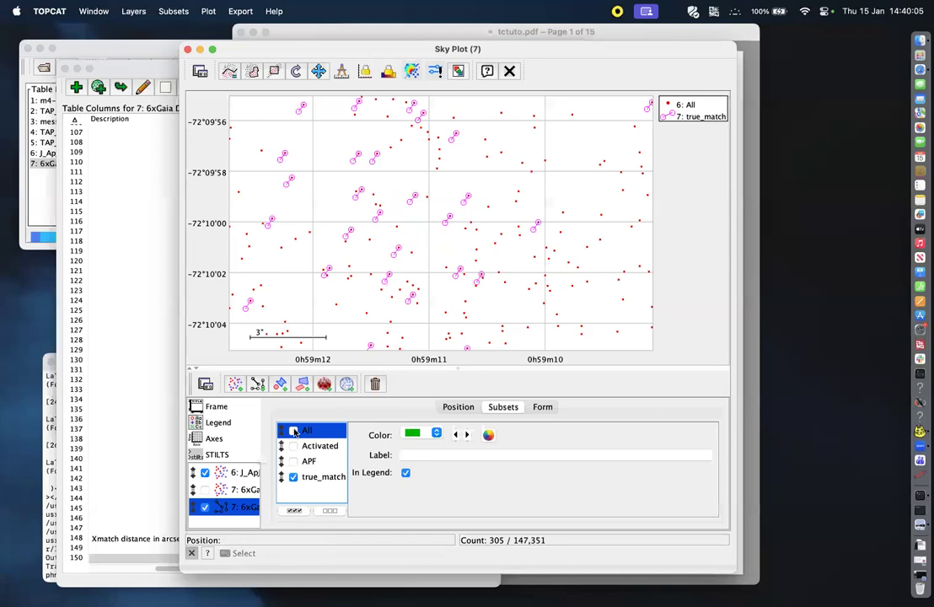
Compare the true_match pairs with all linked pairs by temporarily showing the All subset, and return to the main table window.
{"action": "left_click", "coordinate": [293, 430]}
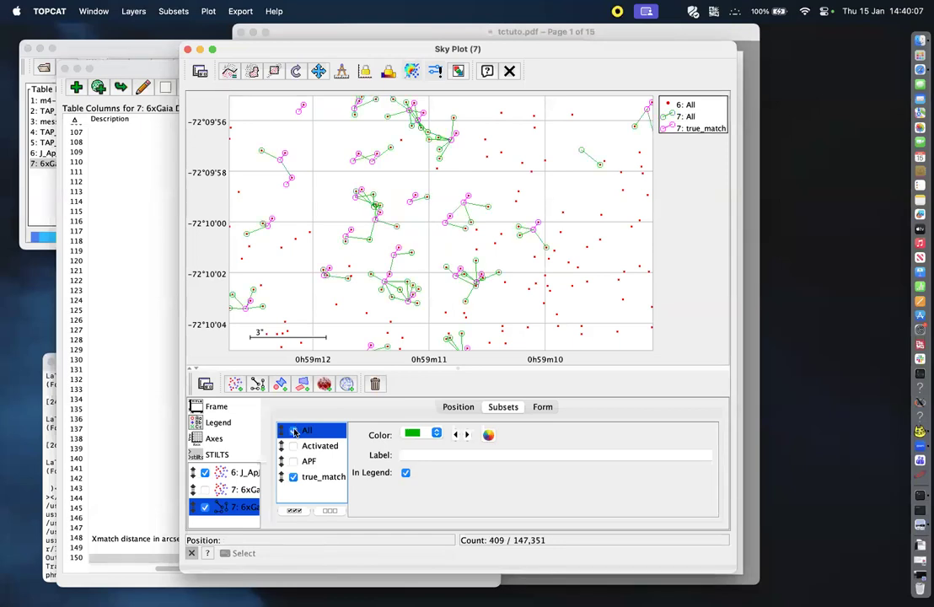
{"action": "left_click", "coordinate": [293, 430]}
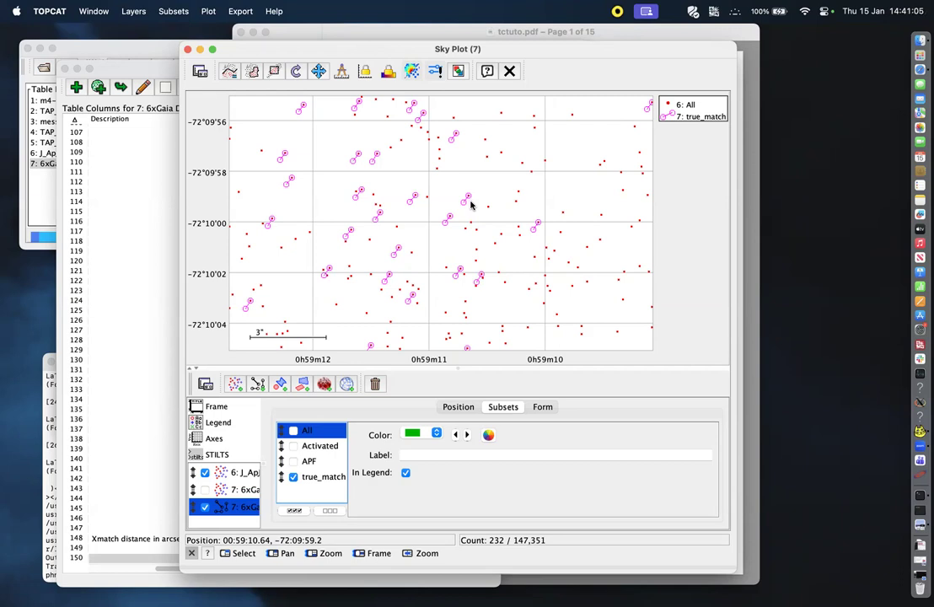
{"action": "left_click", "coordinate": [136, 53]}
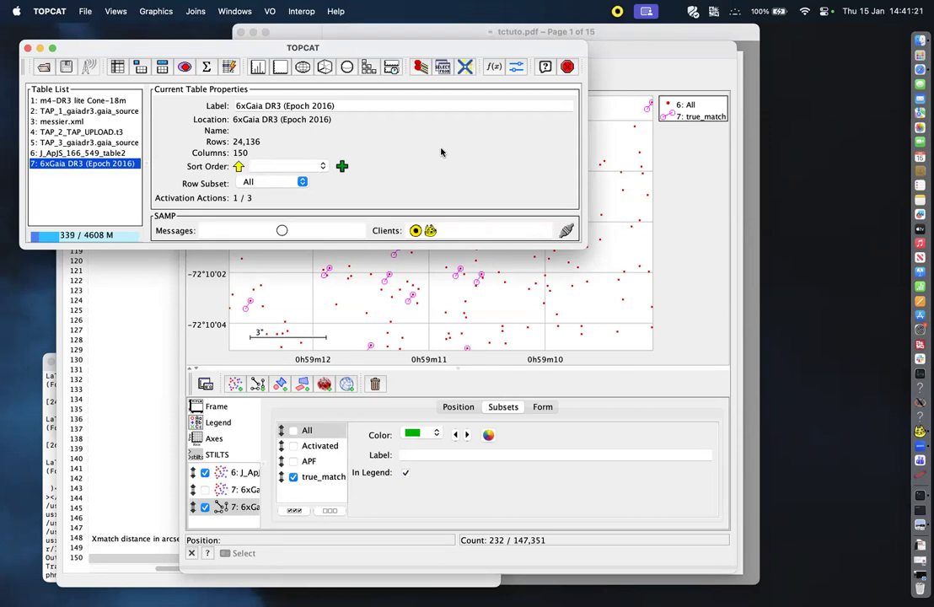
Start a cone search on the Gaia DR3 Lite service and resolve the object name ngc346 to its sky position.
{"action": "scroll", "coordinate": [646, 216], "scroll_direction": "down", "scroll_amount": 5}
{"action": "scroll", "coordinate": [647, 216], "scroll_direction": "down", "scroll_amount": 8}
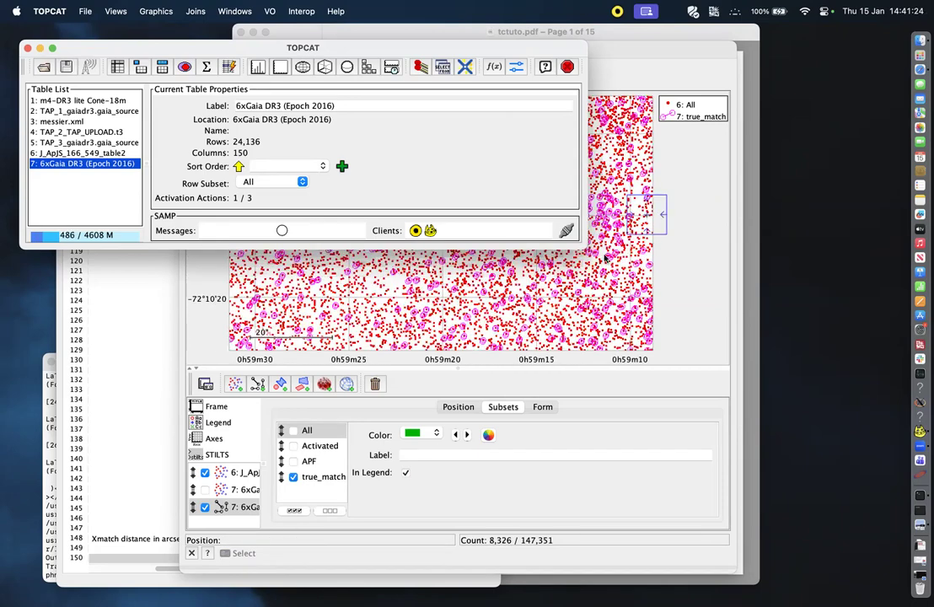
{"action": "scroll", "coordinate": [604, 259], "scroll_direction": "down", "scroll_amount": 2}
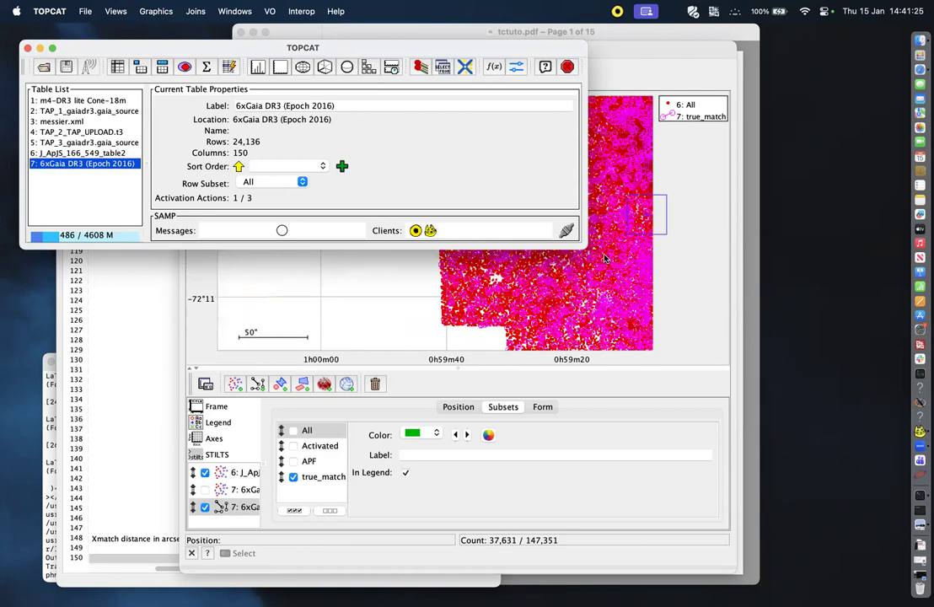
{"action": "left_click_drag", "start_coordinate": [509, 120], "coordinate": [411, 121]}
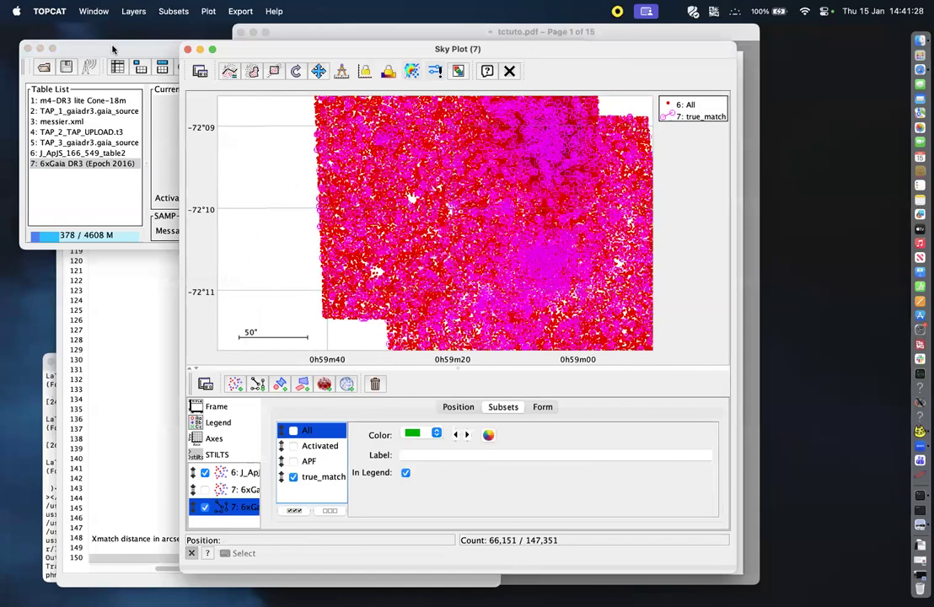
{"action": "left_click", "coordinate": [173, 78]}
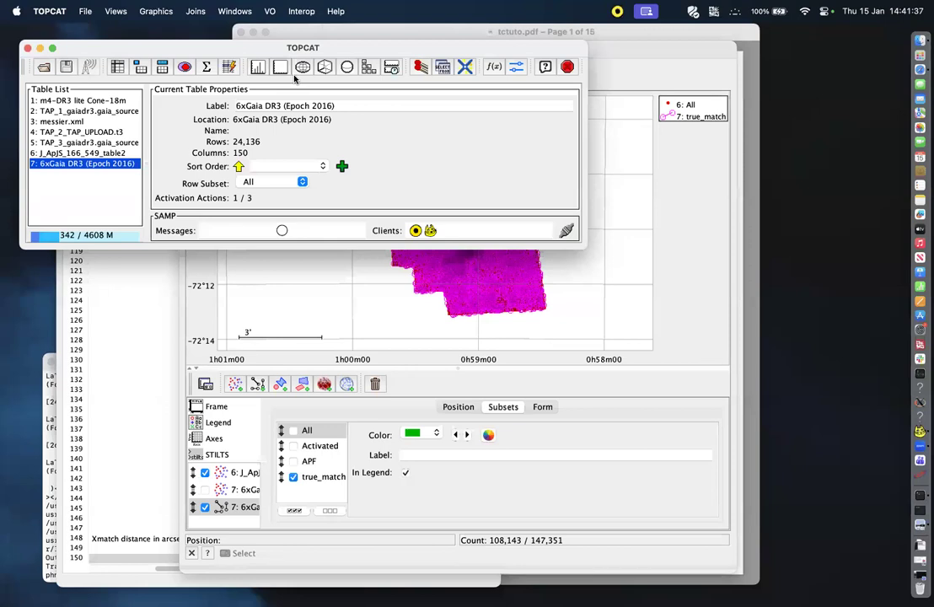
{"action": "left_click", "coordinate": [270, 11]}
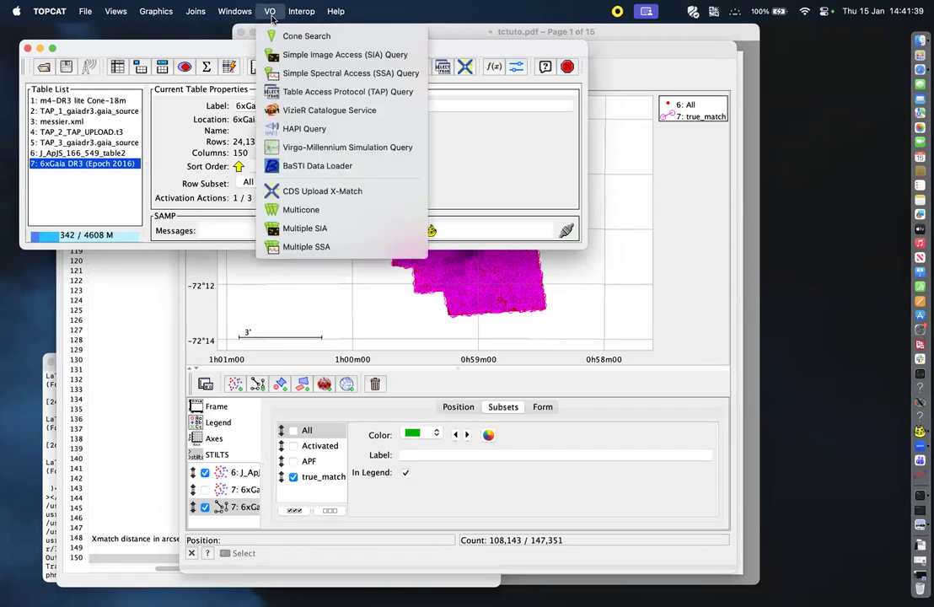
{"action": "left_click", "coordinate": [284, 34]}
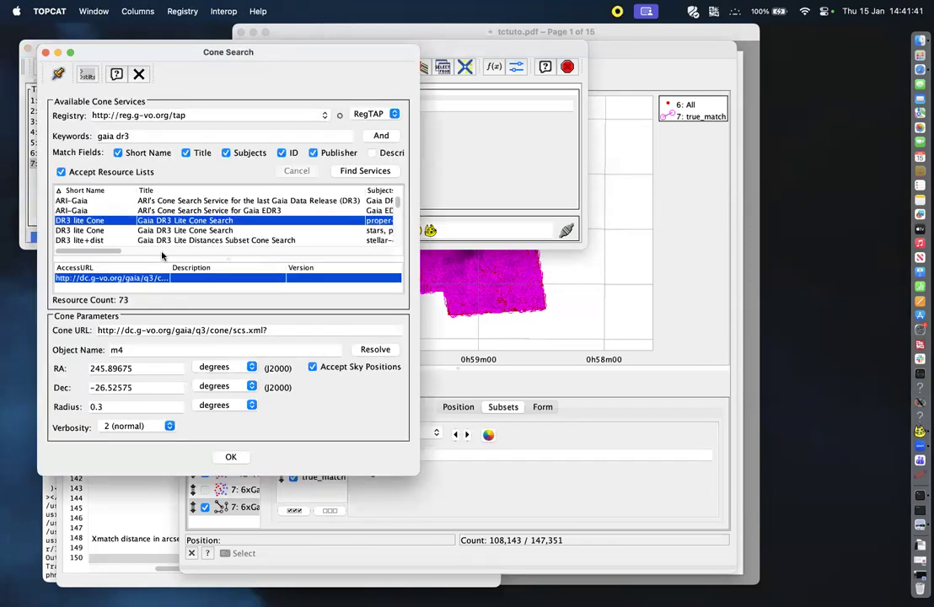
{"action": "double_click", "coordinate": [182, 348]}
{"action": "type", "text": "ngc"}
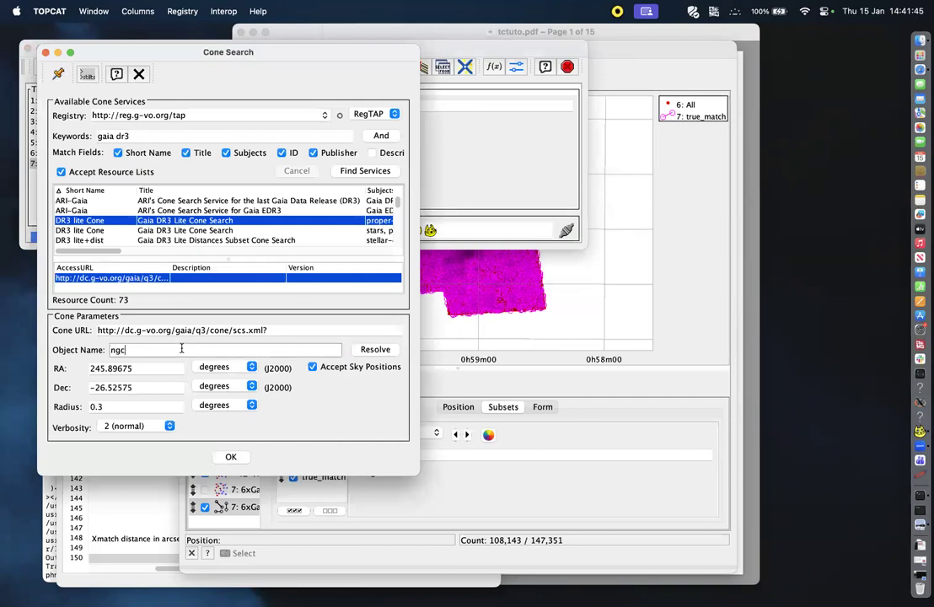
{"action": "type", "text": "346"}
{"action": "left_click", "coordinate": [374, 353]}
Set the cone search radius to 0.05 degrees and run the search to load the Gaia sources.
{"action": "left_click", "coordinate": [129, 409]}
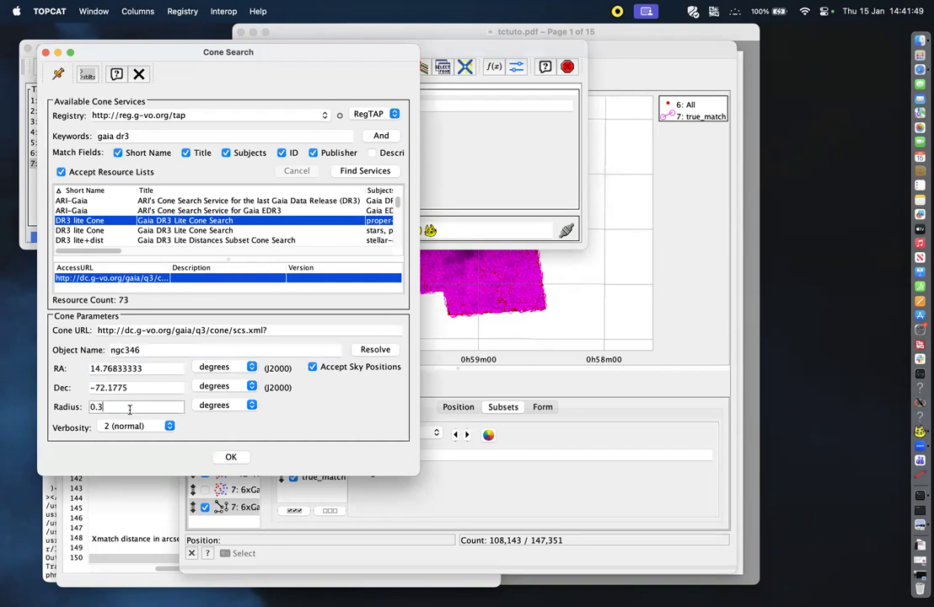
{"action": "key", "text": "BackSpace"}
{"action": "type", "text": "1"}
{"action": "key", "text": "BackSpace"}
{"action": "type", "text": "05"}
{"action": "left_click", "coordinate": [230, 456]}
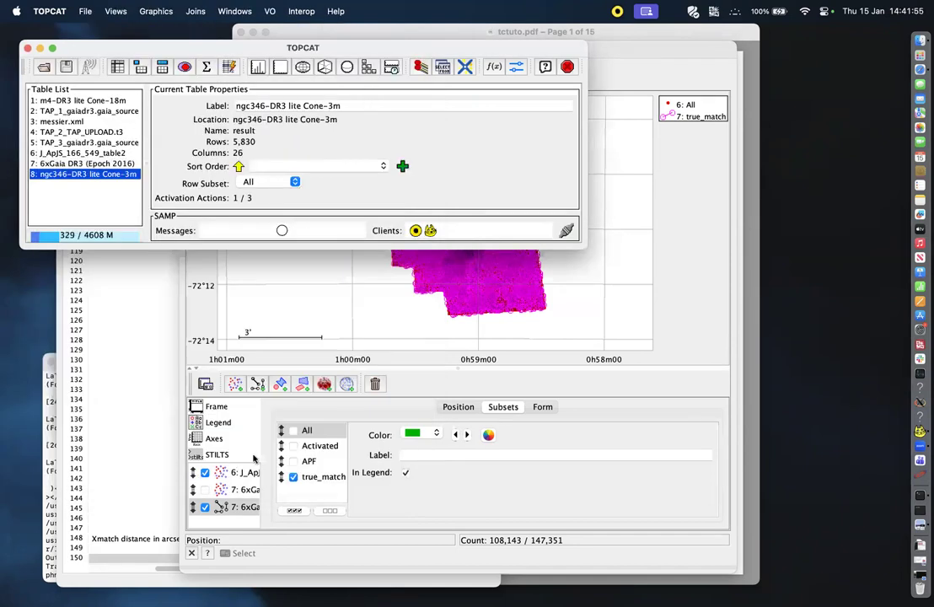
Add a position layer for the ngc346-DR3 lite Cone-3m table to the existing sky plot and inspect its overlap with the HST field.
{"action": "left_click", "coordinate": [352, 287]}
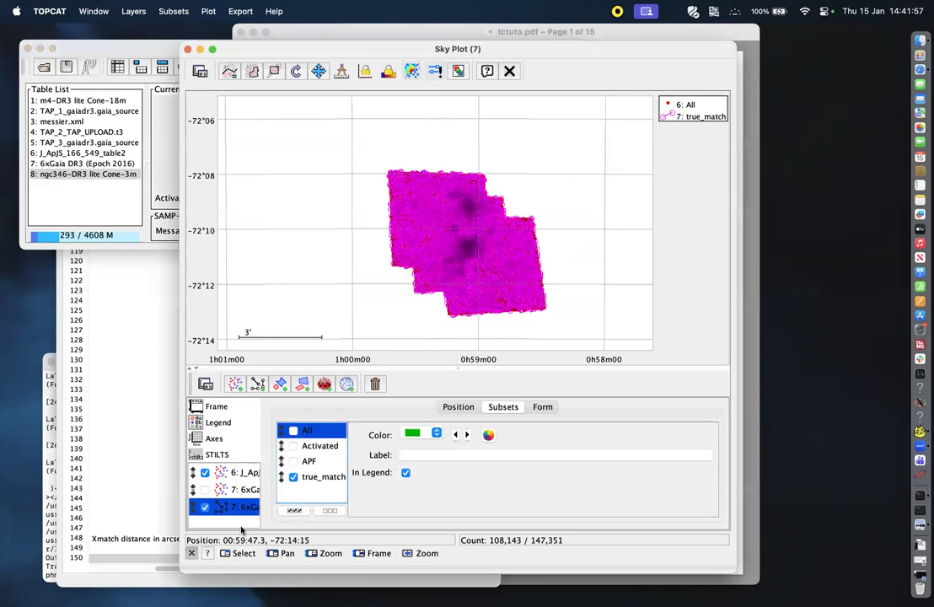
{"action": "left_click", "coordinate": [234, 385]}
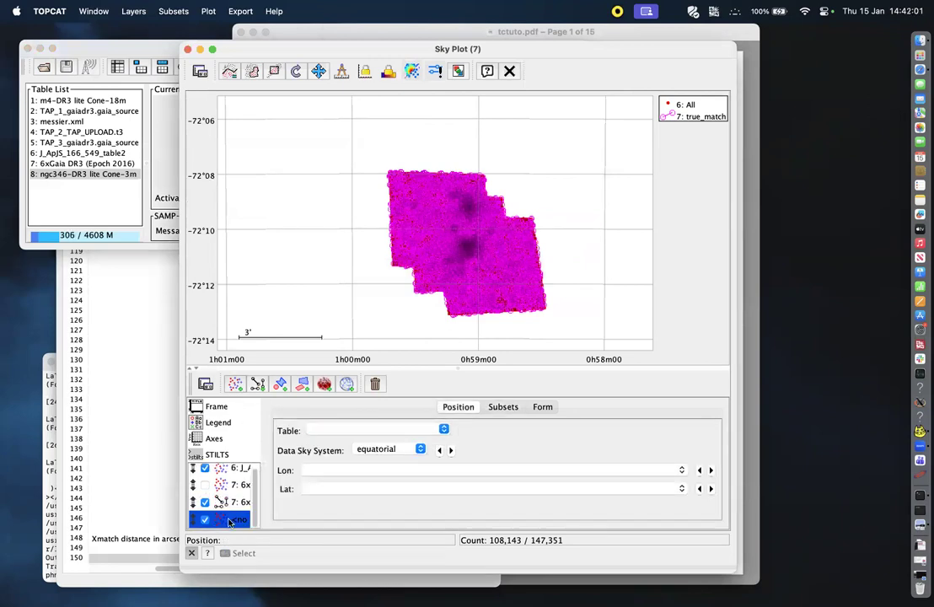
{"action": "left_click", "coordinate": [444, 431]}
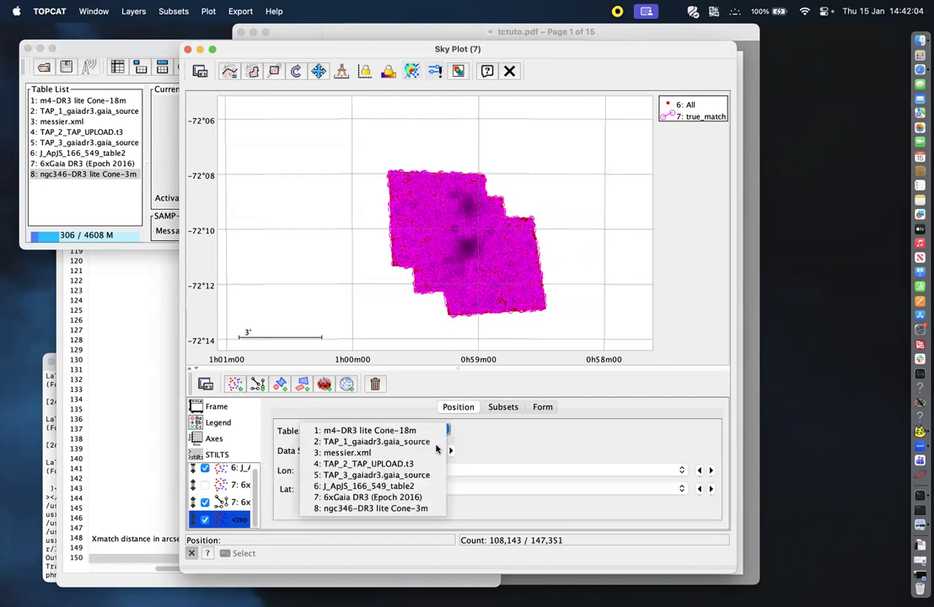
{"action": "left_click", "coordinate": [417, 508]}
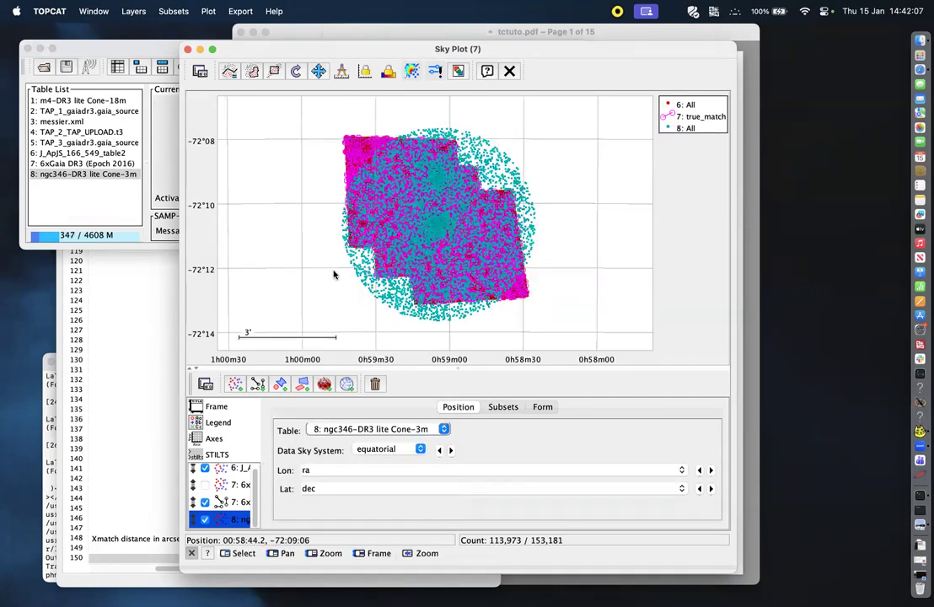
{"action": "scroll", "coordinate": [428, 233], "scroll_direction": "up", "scroll_amount": 2}
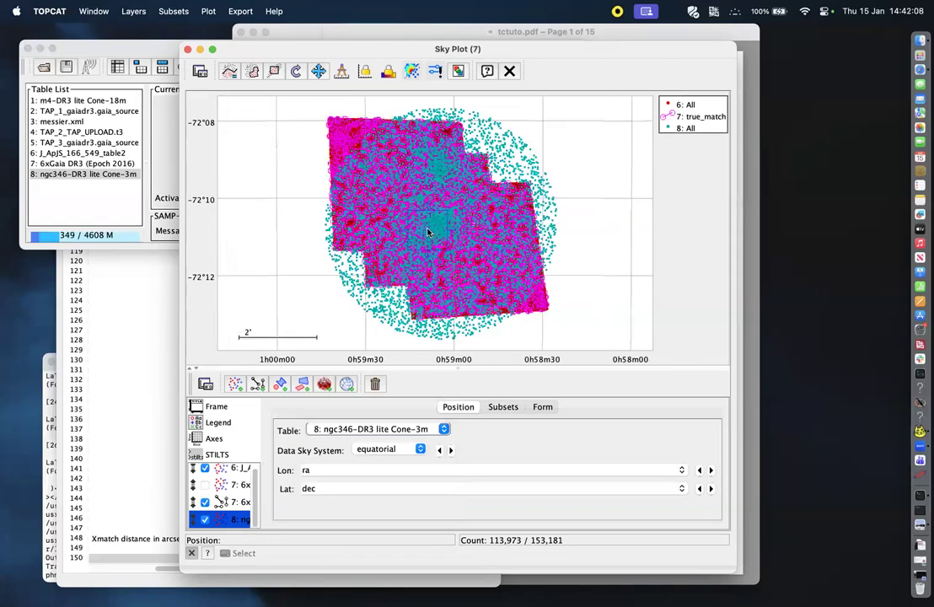
{"action": "scroll", "coordinate": [459, 211], "scroll_direction": "up", "scroll_amount": 1}
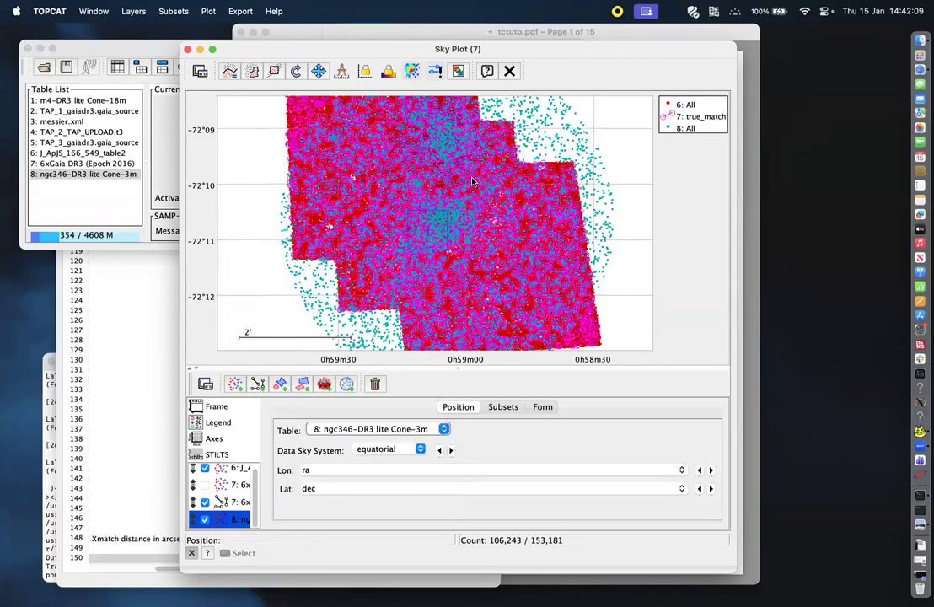
{"action": "scroll", "coordinate": [413, 244], "scroll_direction": "up", "scroll_amount": 1}
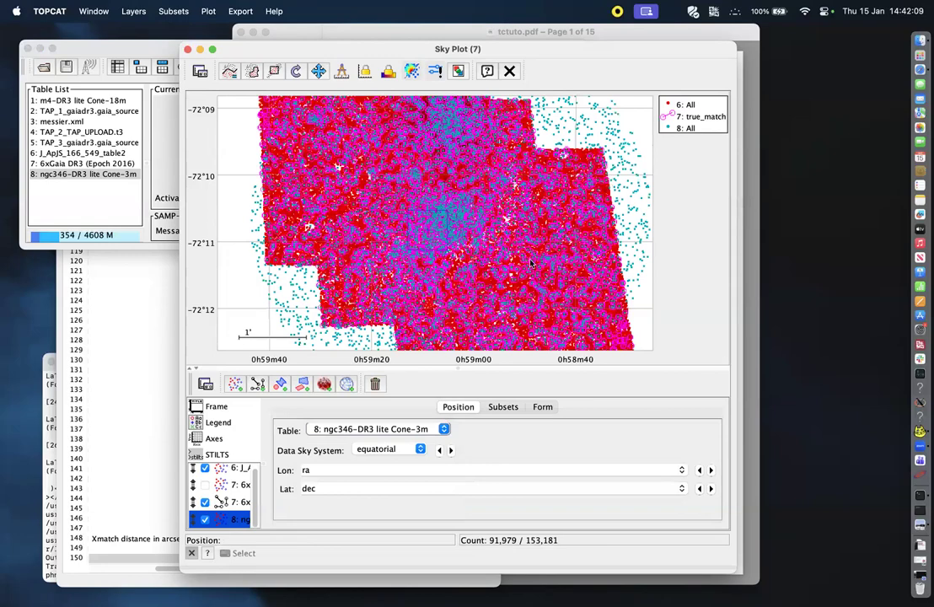
{"action": "scroll", "coordinate": [443, 229], "scroll_direction": "up", "scroll_amount": 1}
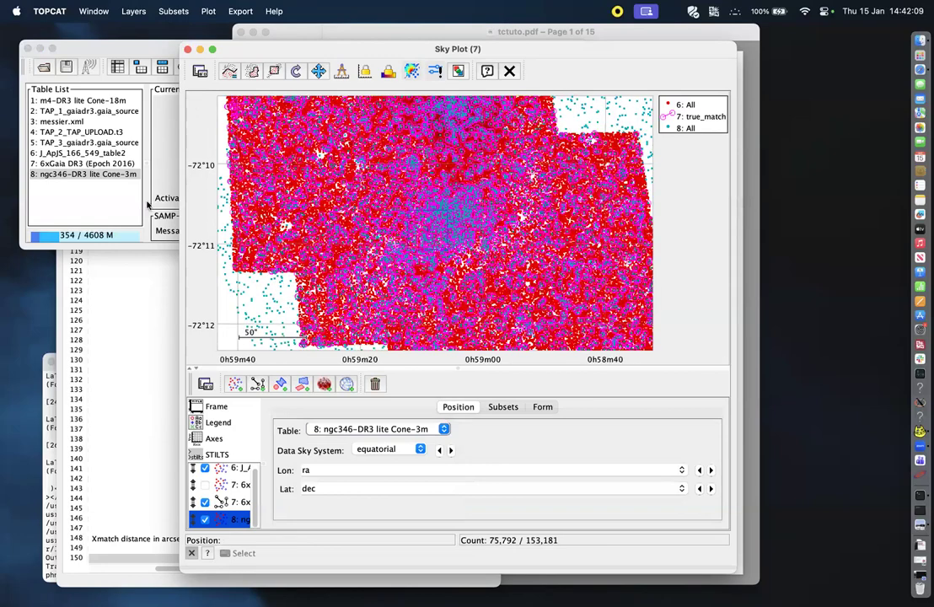
Set up a pair match with the Sky algorithm between J_ApJS_166_549_table2 as Table 1 and ngc346-DR3 lite Cone-3m as Table 2.
{"action": "left_click", "coordinate": [170, 171]}
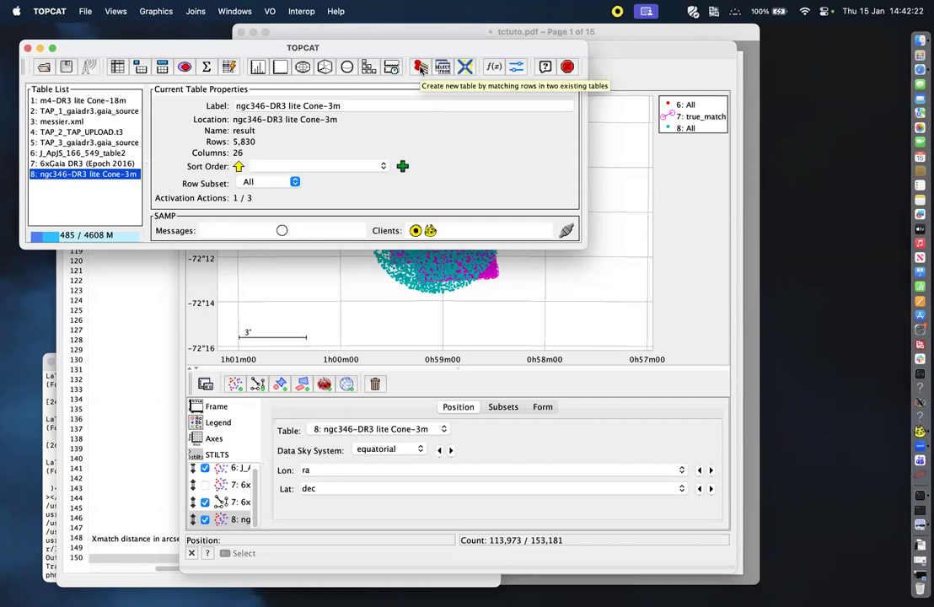
{"action": "left_click", "coordinate": [421, 67]}
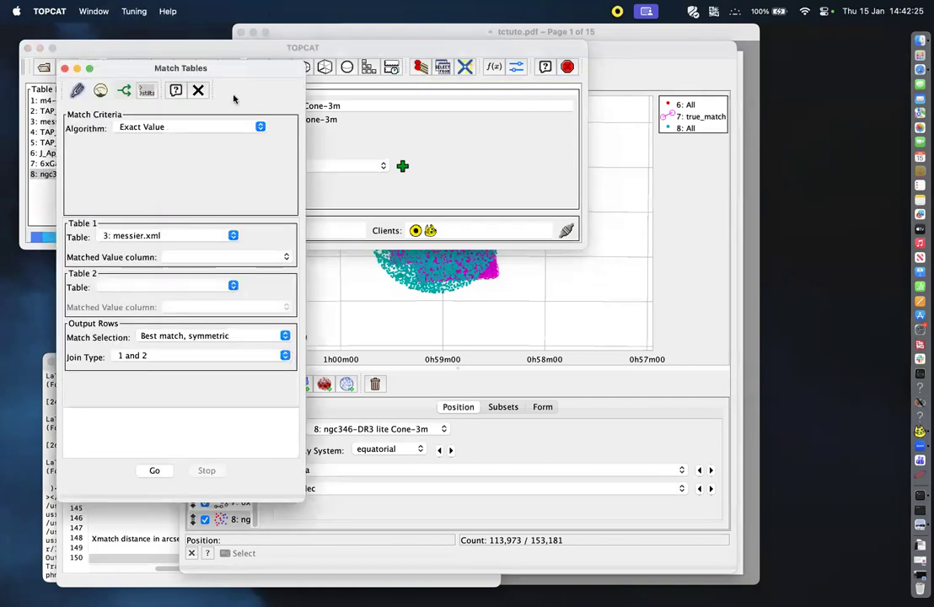
{"action": "left_click", "coordinate": [221, 127]}
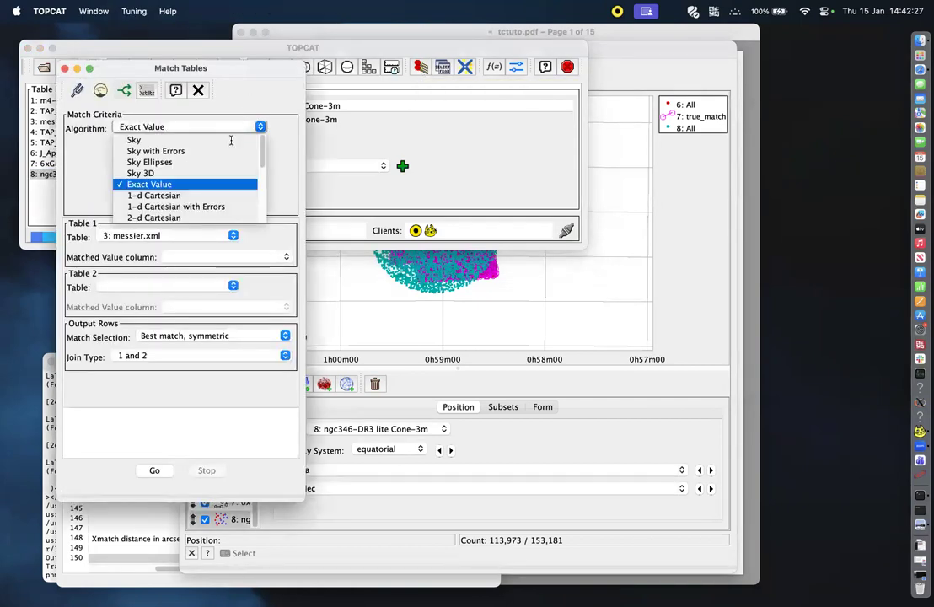
{"action": "left_click", "coordinate": [150, 139]}
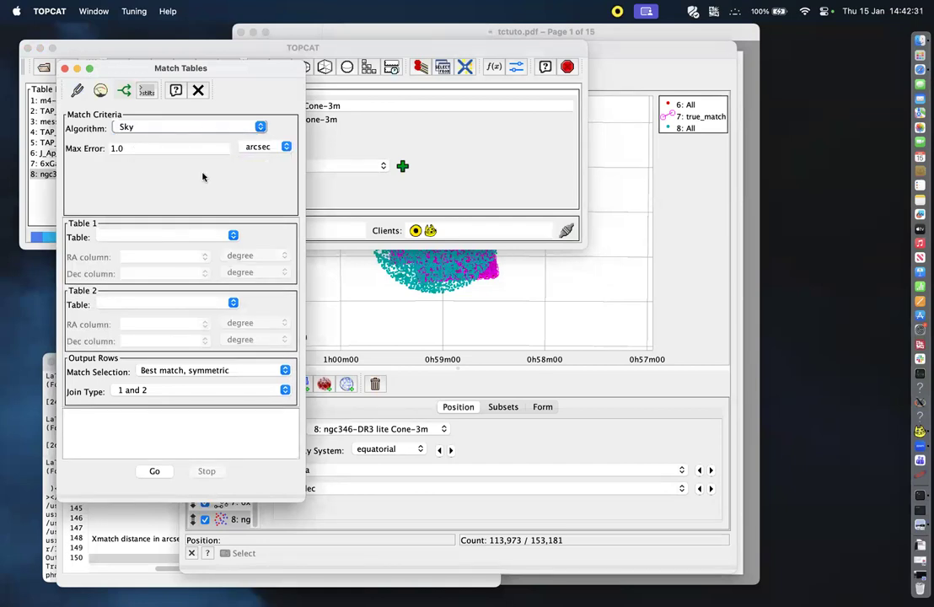
{"action": "left_click", "coordinate": [219, 237]}
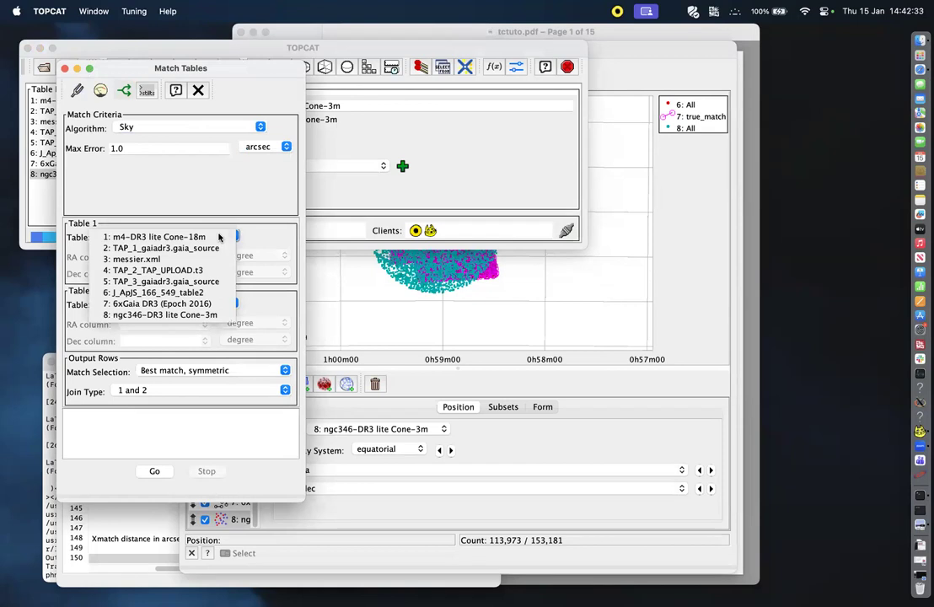
{"action": "left_click", "coordinate": [213, 294]}
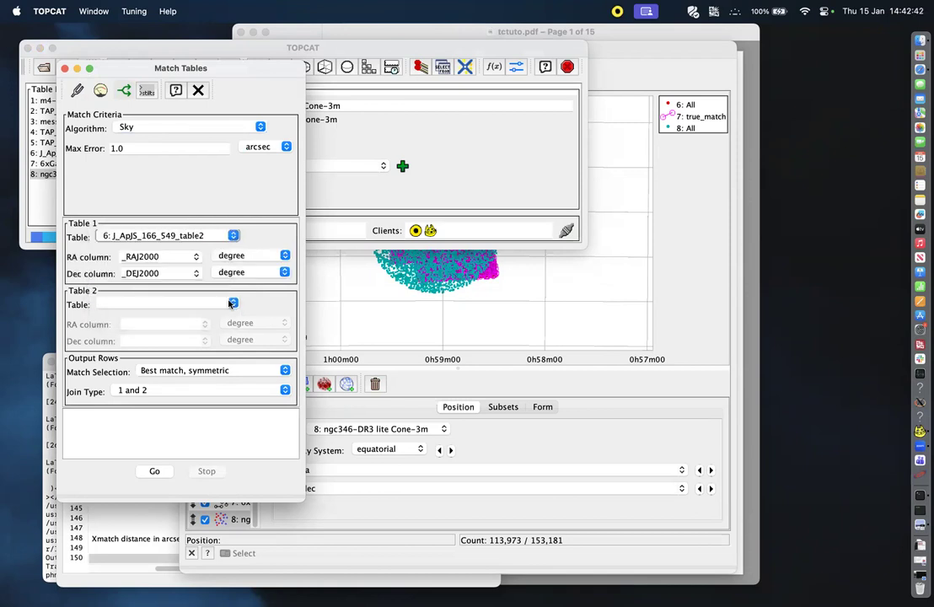
{"action": "left_click", "coordinate": [232, 304]}
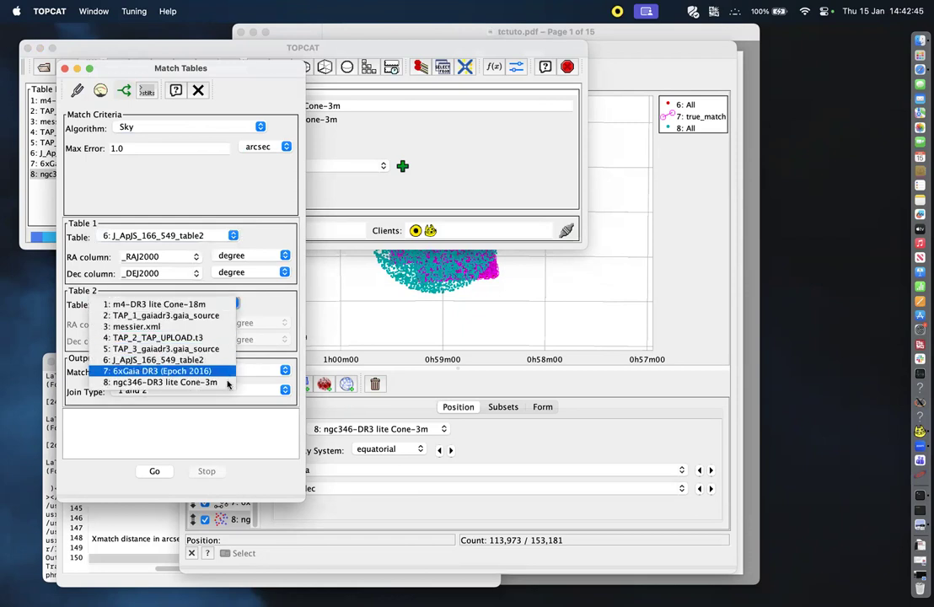
{"action": "left_click", "coordinate": [226, 385]}
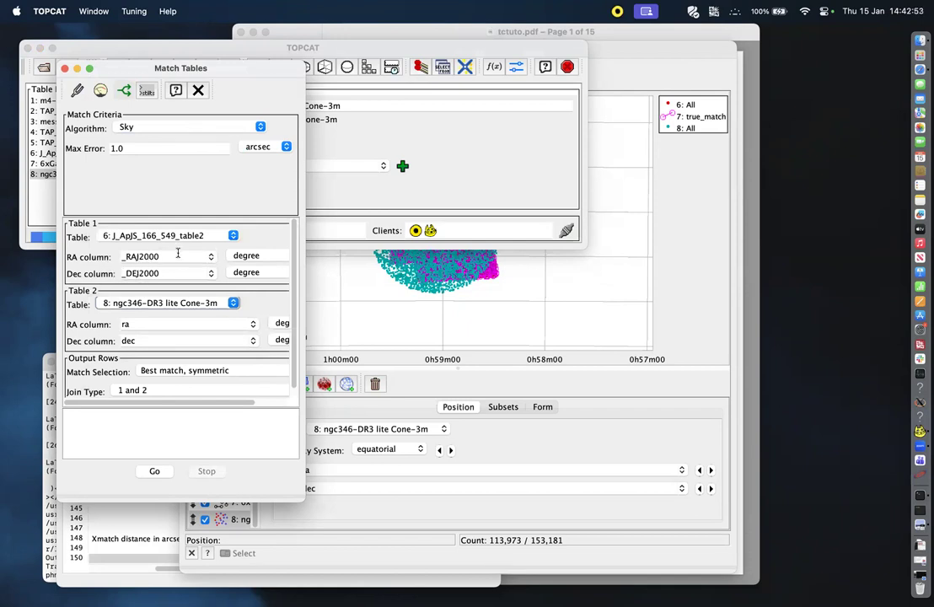
Set the match selection to All matches and run the match.
{"action": "left_click", "coordinate": [174, 372]}
{"action": "left_click", "coordinate": [169, 360]}
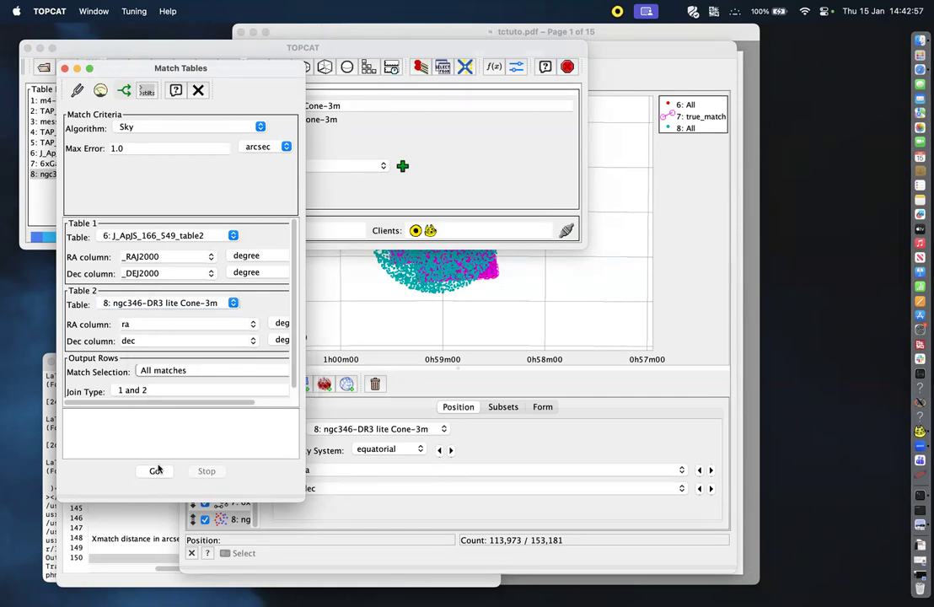
{"action": "left_click", "coordinate": [156, 472]}
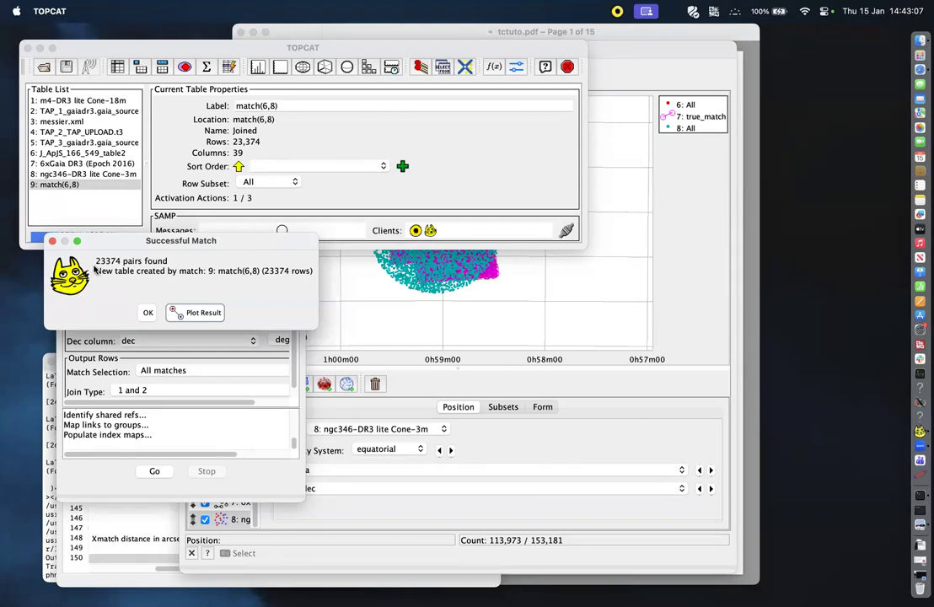
Plot the match result in a new sky plot and examine the linked pairs at several scales.
{"action": "left_click", "coordinate": [194, 314]}
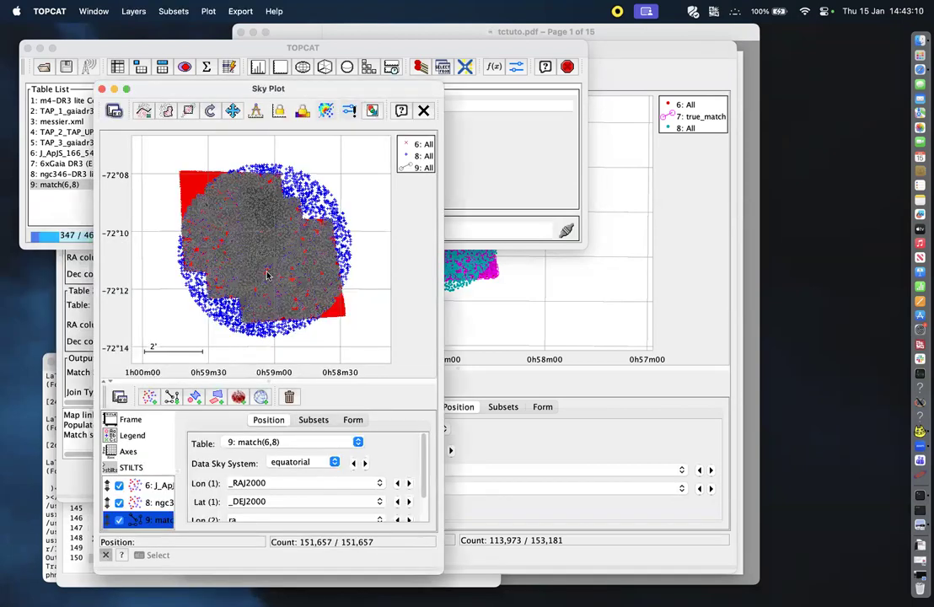
{"action": "scroll", "coordinate": [266, 275], "scroll_direction": "up", "scroll_amount": 3}
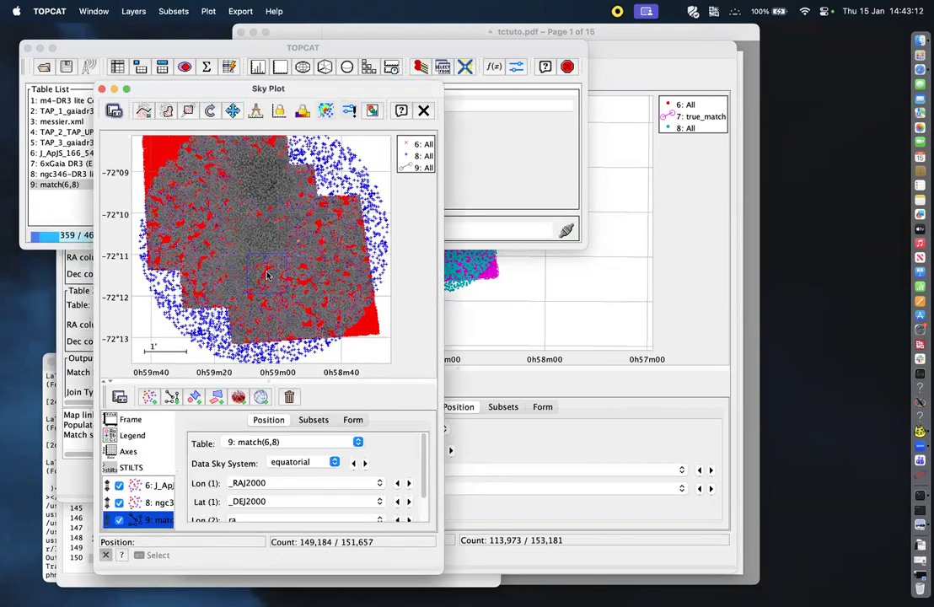
{"action": "scroll", "coordinate": [266, 274], "scroll_direction": "up", "scroll_amount": 1}
{"action": "scroll", "coordinate": [266, 275], "scroll_direction": "up", "scroll_amount": 1}
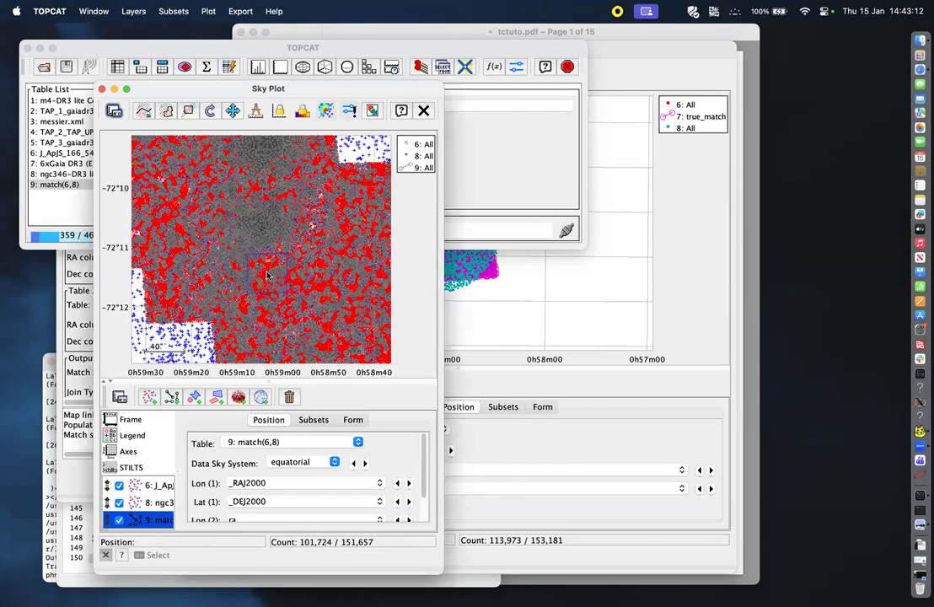
{"action": "scroll", "coordinate": [234, 245], "scroll_direction": "up", "scroll_amount": 1}
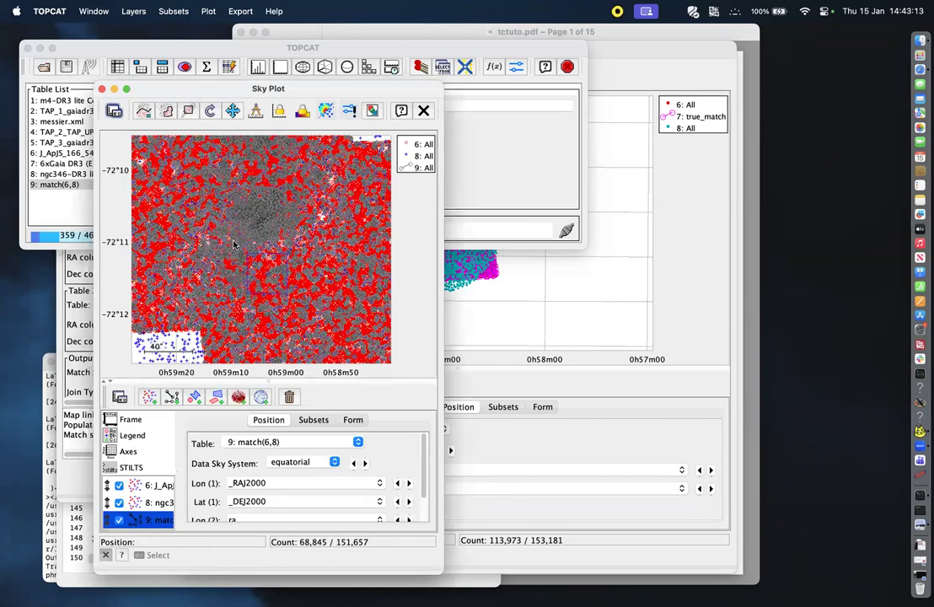
{"action": "scroll", "coordinate": [235, 245], "scroll_direction": "up", "scroll_amount": 2}
{"action": "scroll", "coordinate": [234, 244], "scroll_direction": "up", "scroll_amount": 4}
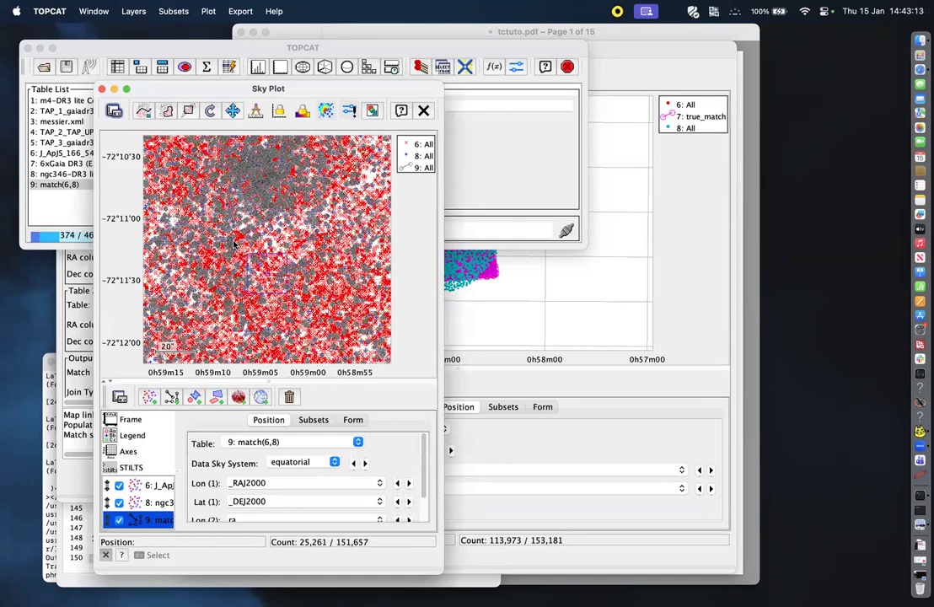
{"action": "scroll", "coordinate": [234, 244], "scroll_direction": "down", "scroll_amount": 3}
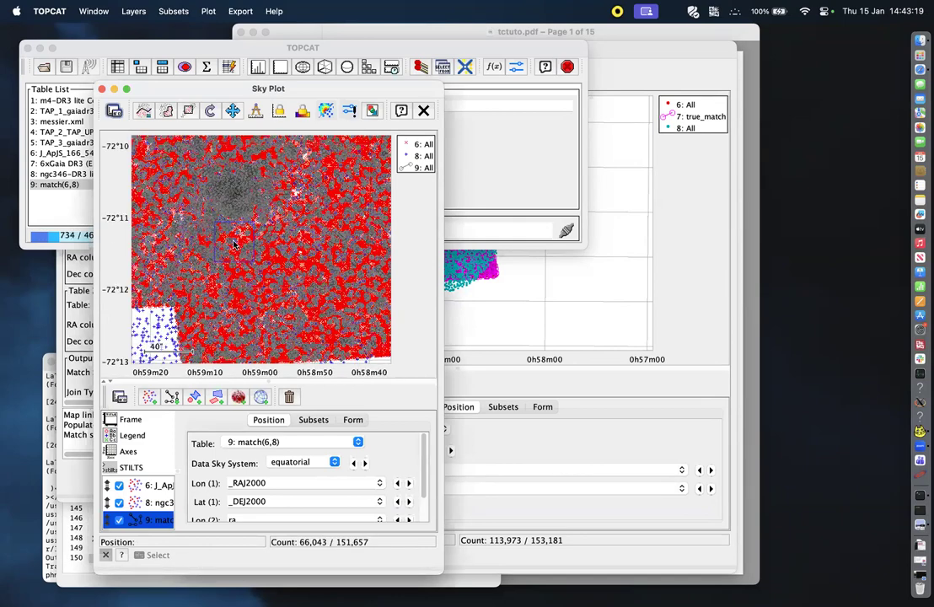
{"action": "scroll", "coordinate": [235, 245], "scroll_direction": "down", "scroll_amount": 1}
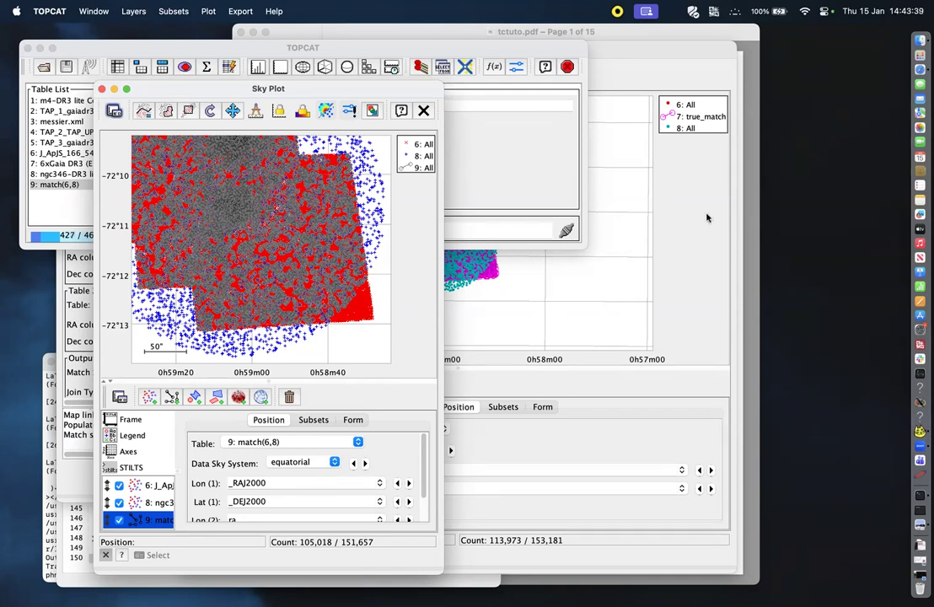
{"action": "left_click", "coordinate": [830, 191]}
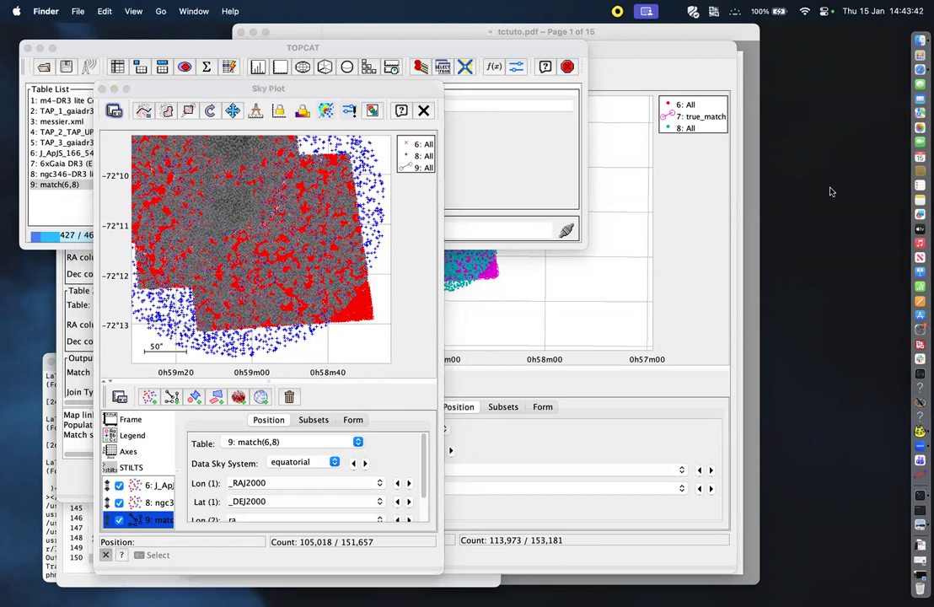
{"action": "left_click", "coordinate": [831, 192]}
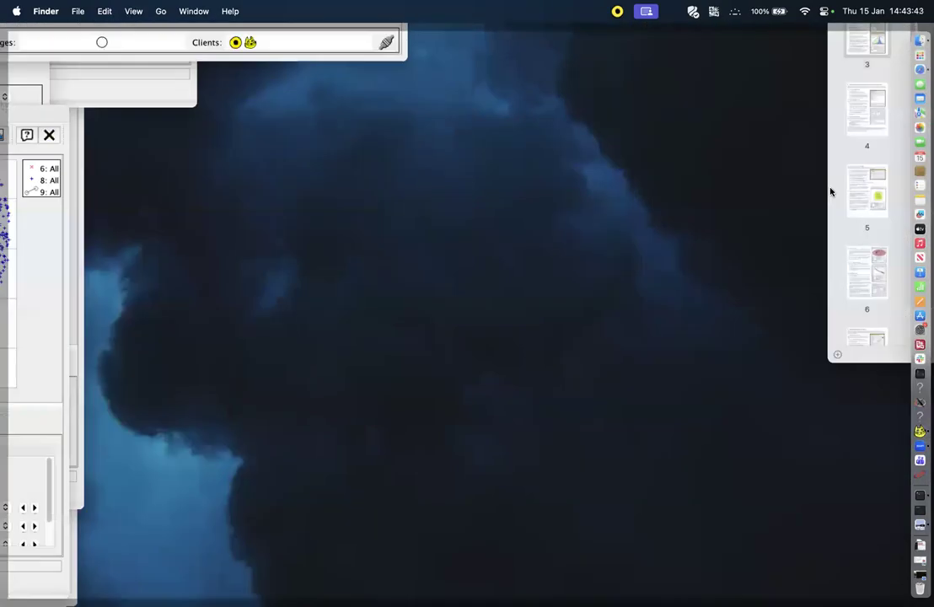
{"action": "left_click", "coordinate": [830, 191]}
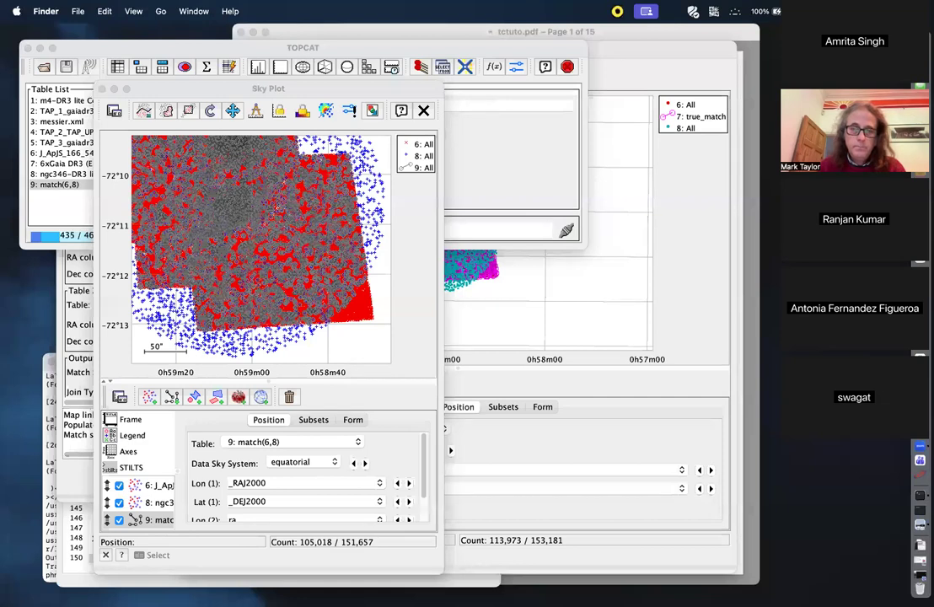
Open the help page for the Pair Match window and read its overview of the matching controls.
{"action": "left_click", "coordinate": [421, 68]}
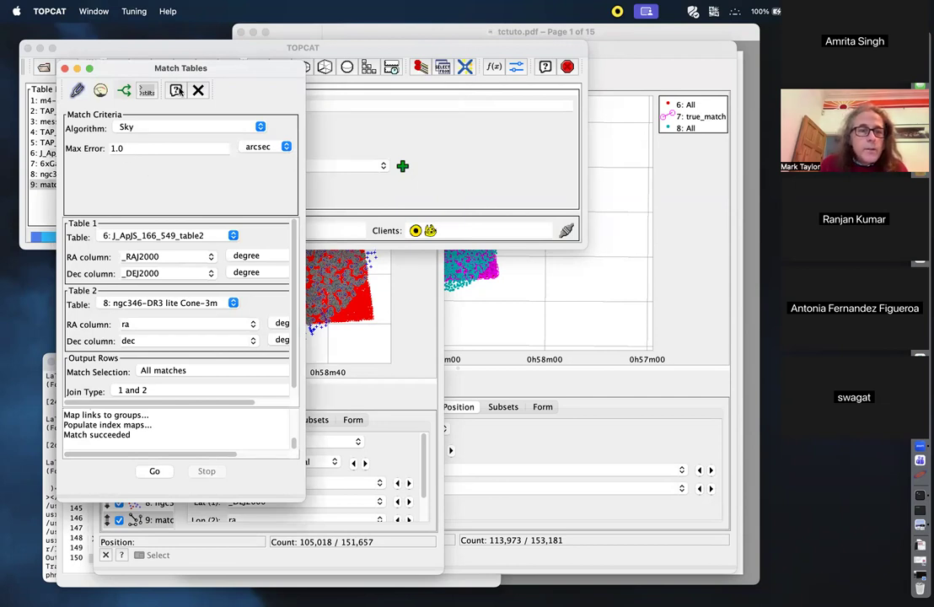
{"action": "left_click", "coordinate": [177, 90]}
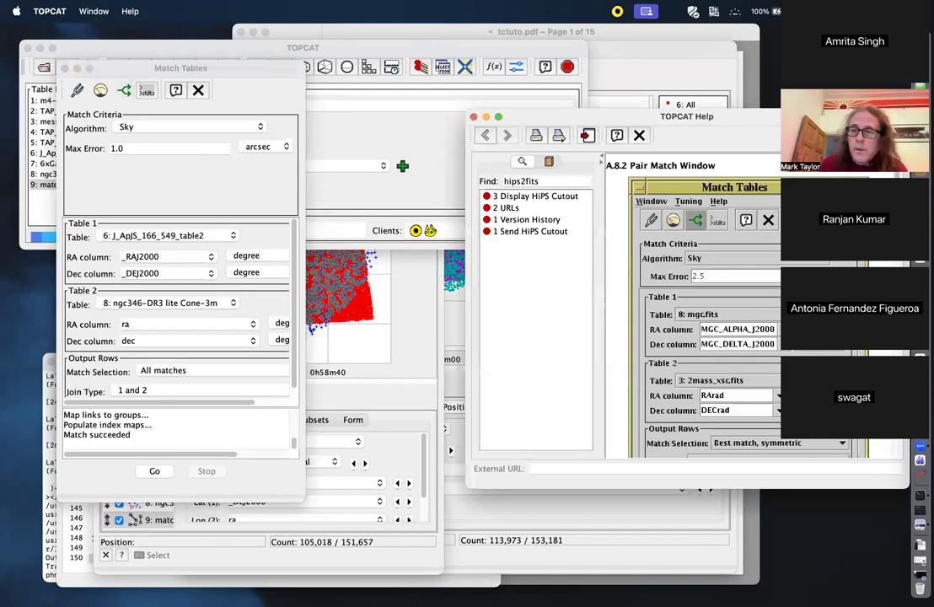
{"action": "scroll", "coordinate": [692, 304], "scroll_direction": "down", "scroll_amount": 10}
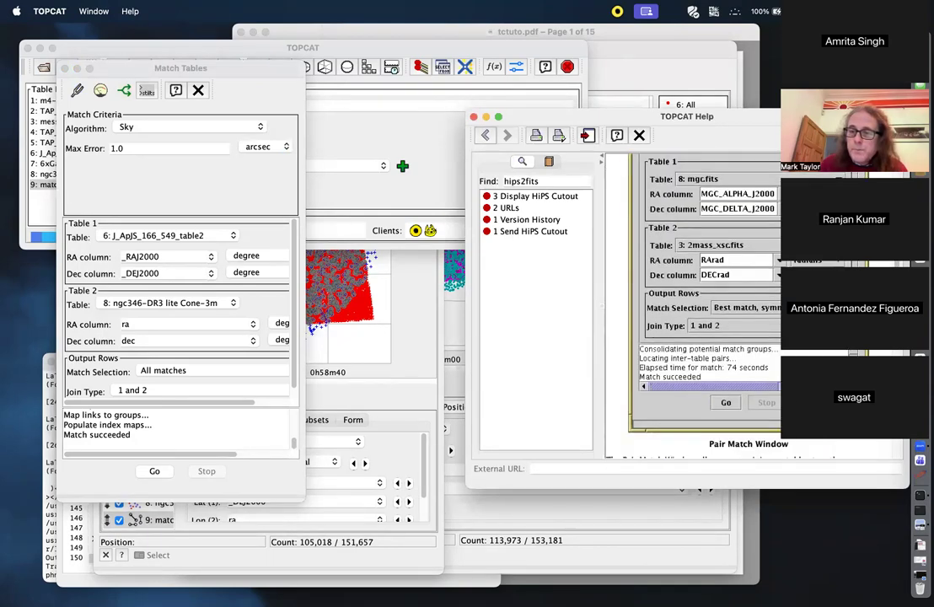
{"action": "scroll", "coordinate": [830, 325], "scroll_direction": "down", "scroll_amount": 4}
{"action": "left_click_drag", "start_coordinate": [830, 325], "coordinate": [831, 363]}
{"action": "scroll", "coordinate": [691, 303], "scroll_direction": "down", "scroll_amount": 4}
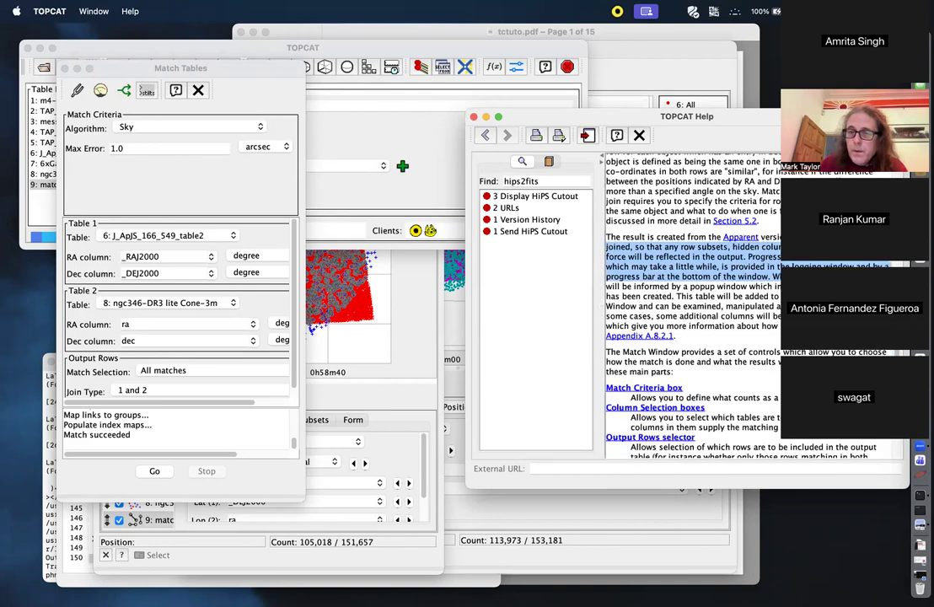
{"action": "scroll", "coordinate": [691, 303], "scroll_direction": "down", "scroll_amount": 2}
{"action": "scroll", "coordinate": [656, 223], "scroll_direction": "down", "scroll_amount": 4}
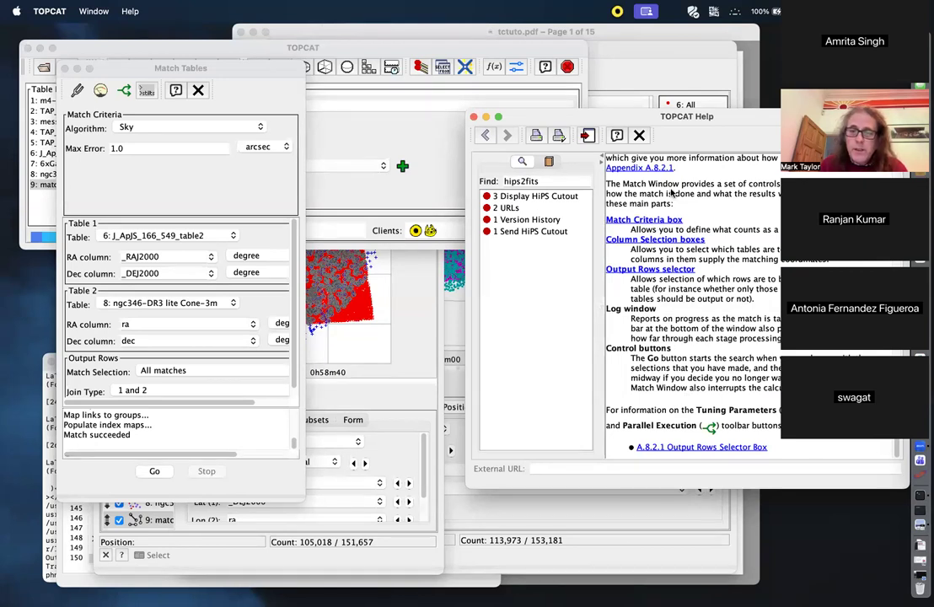
Follow the help link to the Match Criteria section and read the descriptions of the Sky, Sky with Errors and Sky Ellipses algorithms.
{"action": "left_click", "coordinate": [652, 222]}
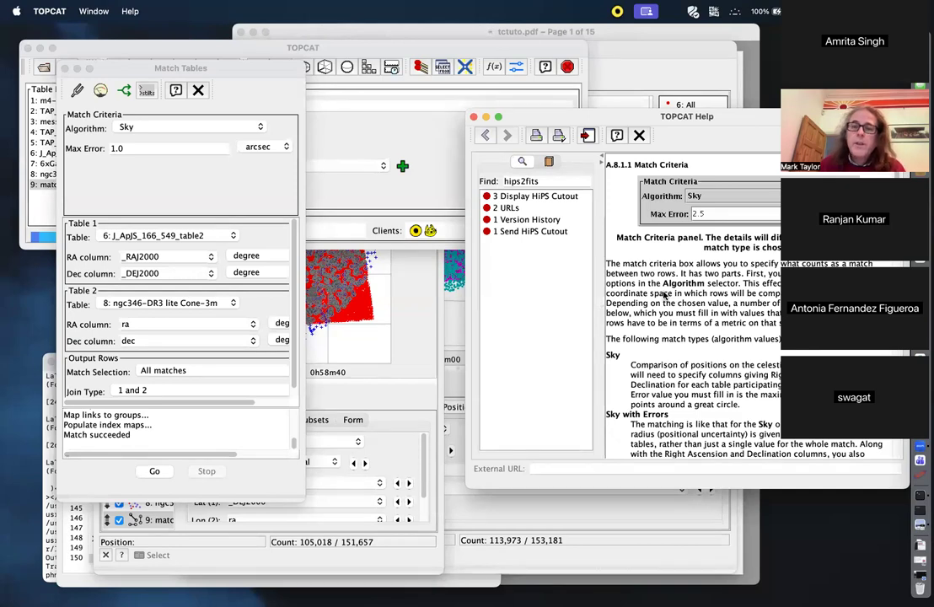
{"action": "scroll", "coordinate": [674, 269], "scroll_direction": "down", "scroll_amount": 3}
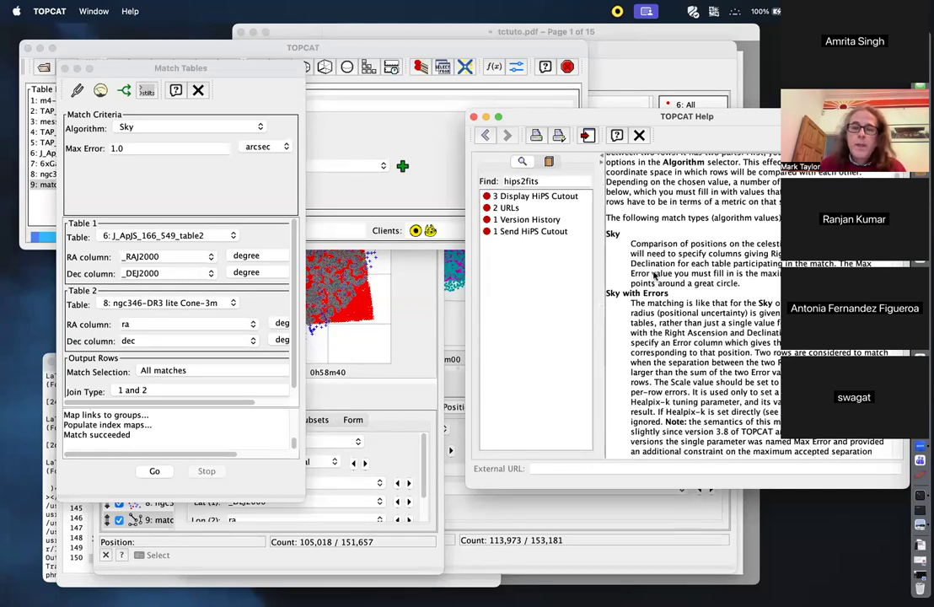
{"action": "scroll", "coordinate": [654, 275], "scroll_direction": "down", "scroll_amount": 10}
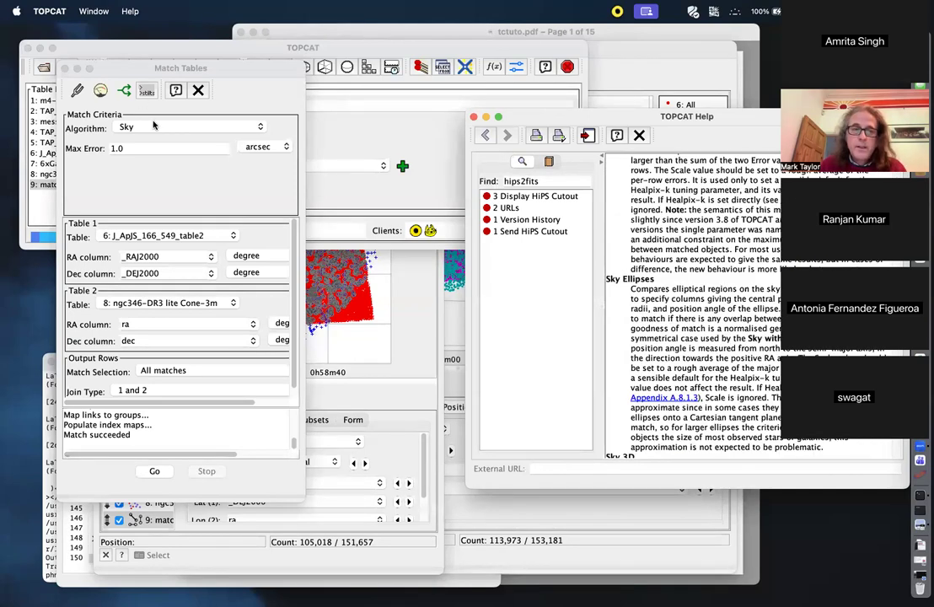
{"action": "scroll", "coordinate": [691, 303], "scroll_direction": "up", "scroll_amount": 6}
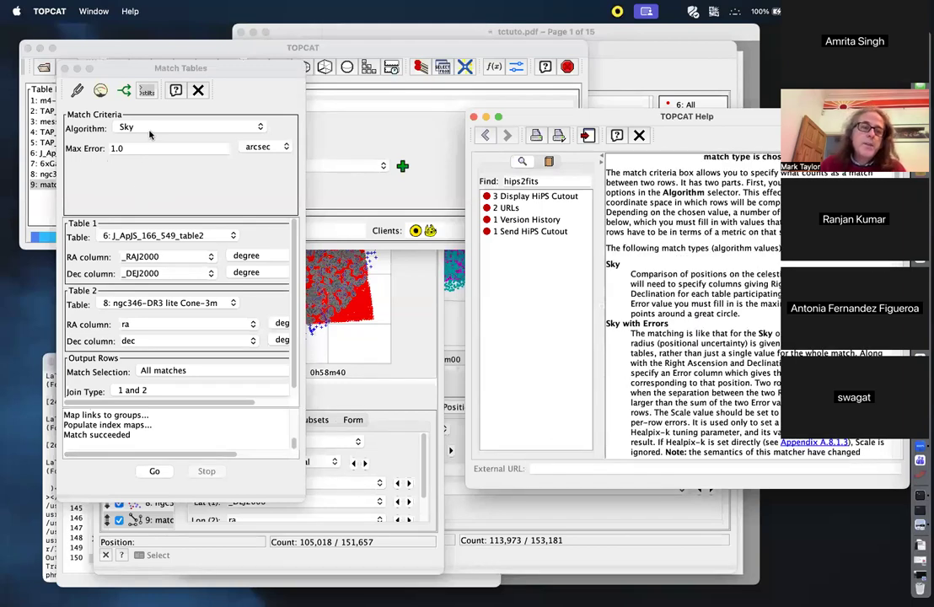
Examine individual match links between the HST and Gaia sources in the sky plot at a scale of a few arcseconds.
{"action": "left_click", "coordinate": [357, 345]}
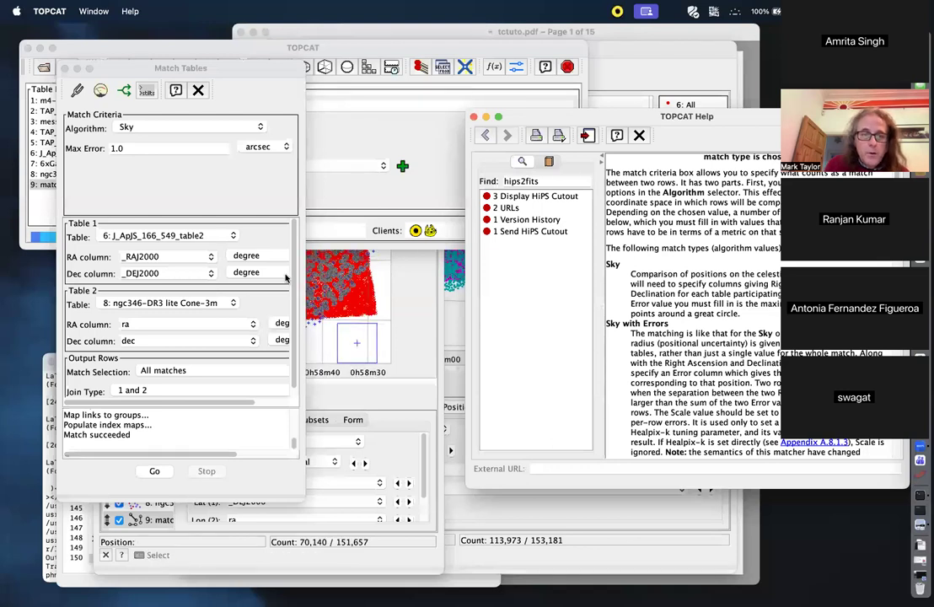
{"action": "left_click", "coordinate": [318, 323]}
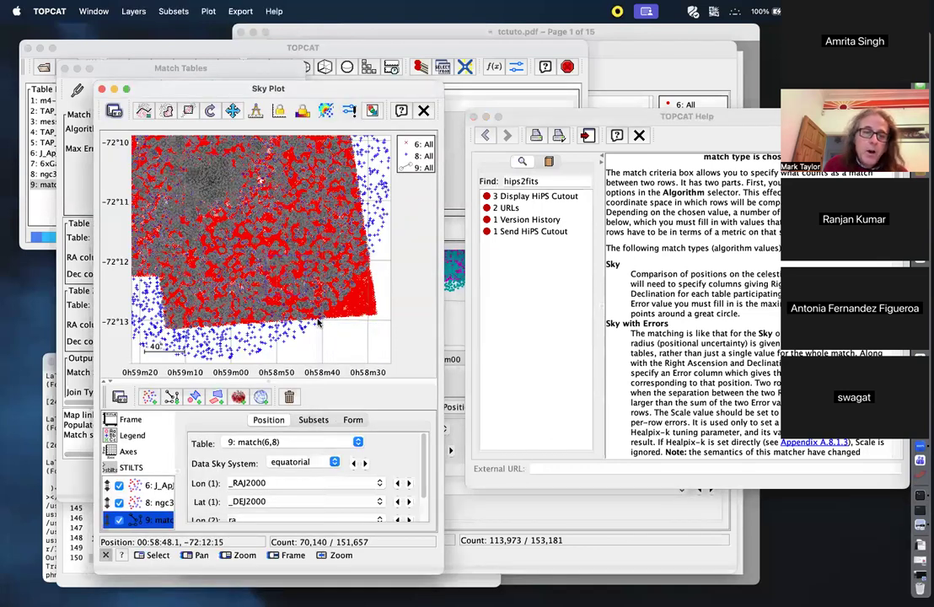
{"action": "scroll", "coordinate": [318, 322], "scroll_direction": "up", "scroll_amount": 2}
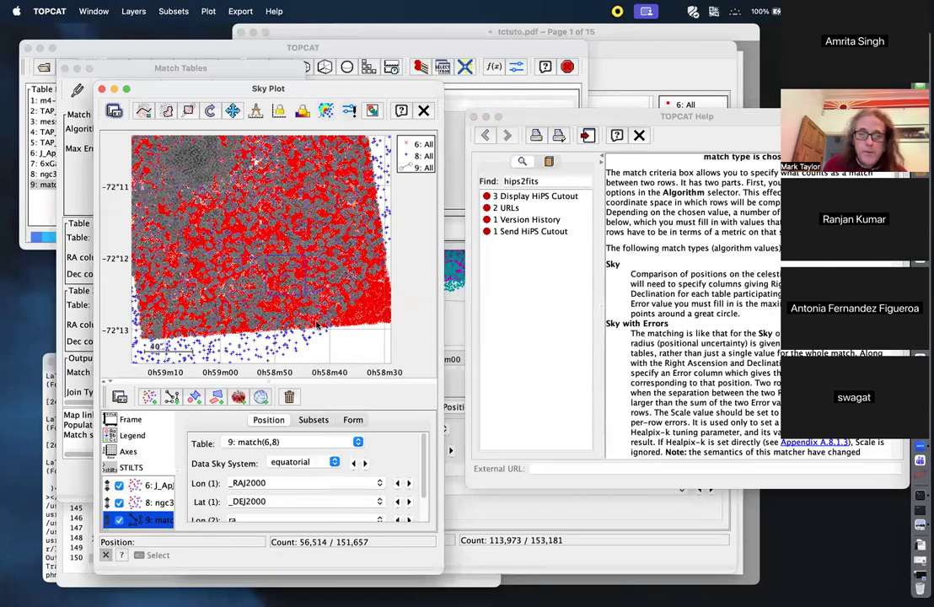
{"action": "scroll", "coordinate": [318, 323], "scroll_direction": "up", "scroll_amount": 5}
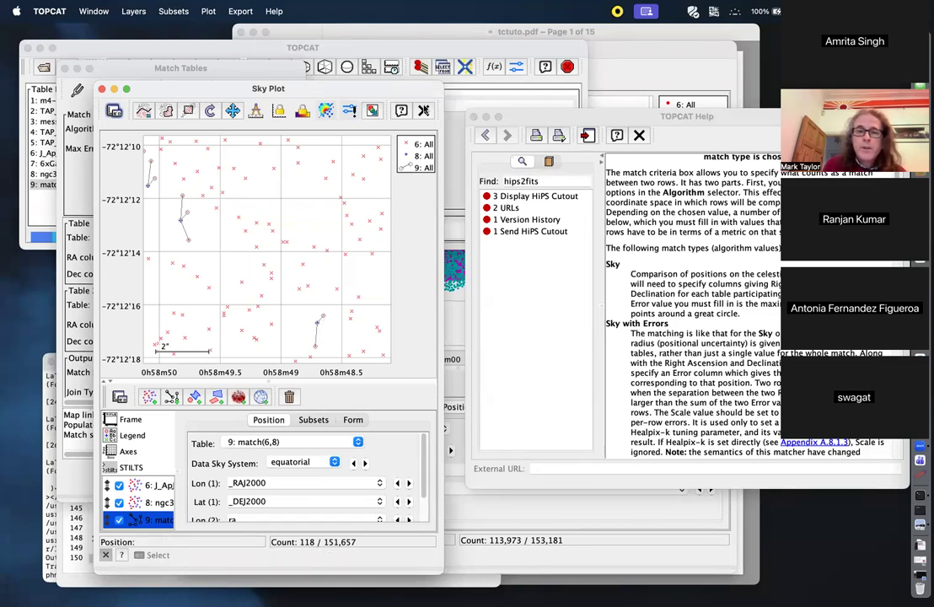
Change the pair match algorithm to Sky with Errors.
{"action": "left_click", "coordinate": [115, 71]}
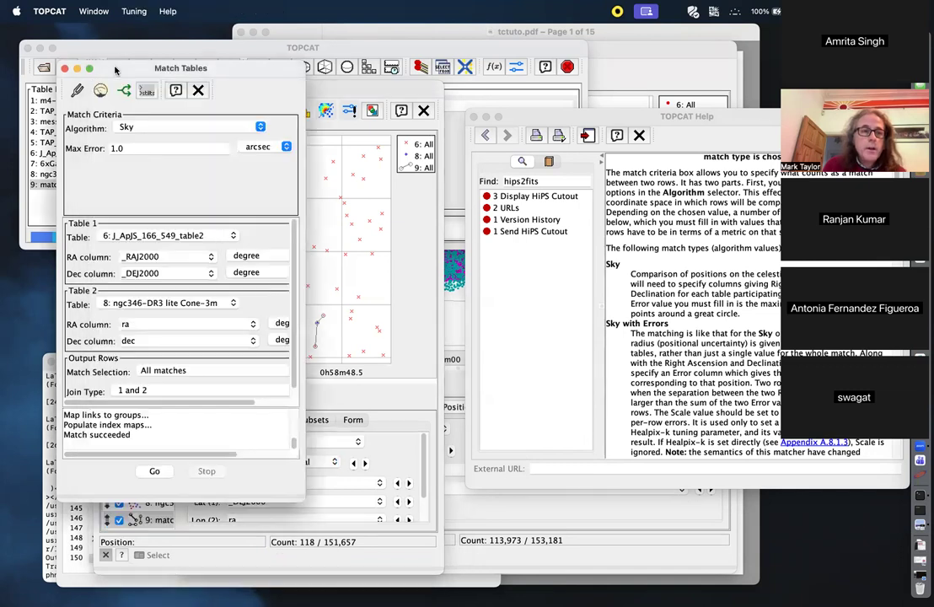
{"action": "left_click", "coordinate": [234, 129]}
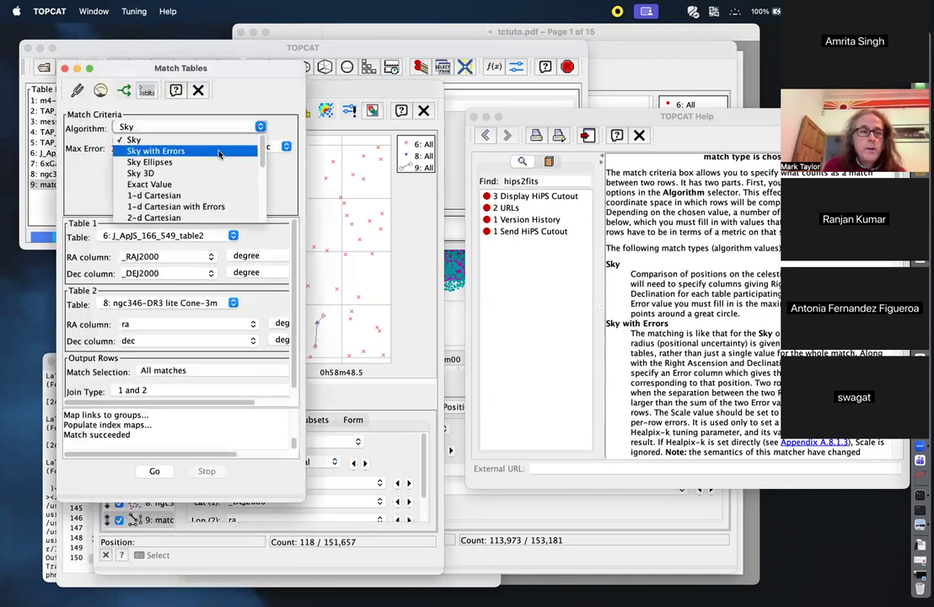
{"action": "left_click", "coordinate": [187, 151]}
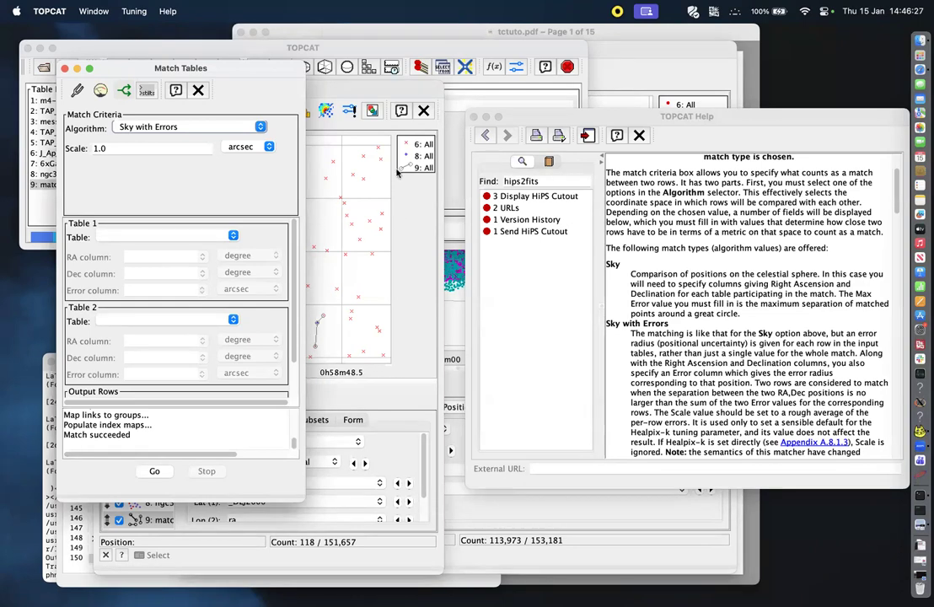
Open a Triple Match window and look over its three table inputs and output row options.
{"action": "left_click", "coordinate": [401, 52]}
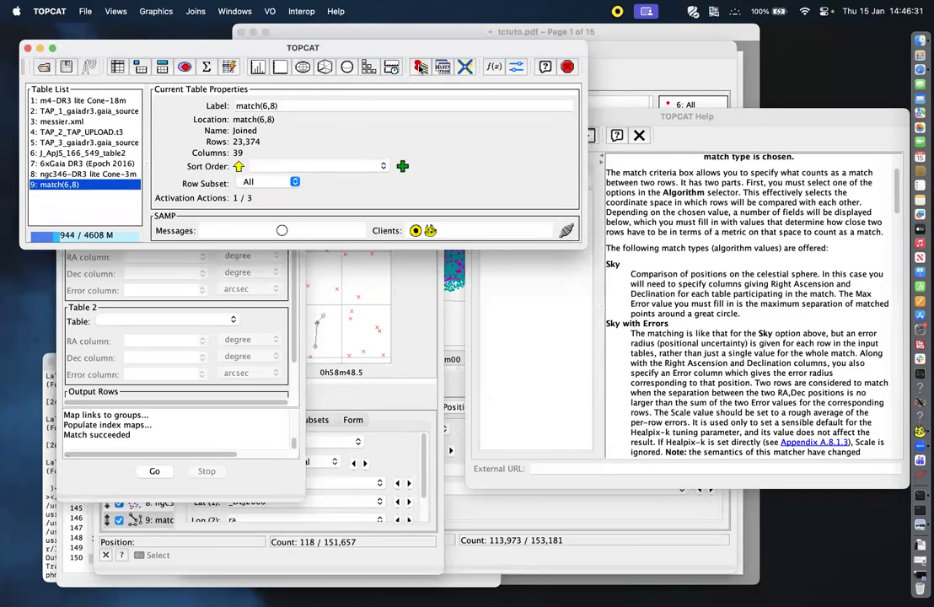
{"action": "left_click", "coordinate": [198, 11]}
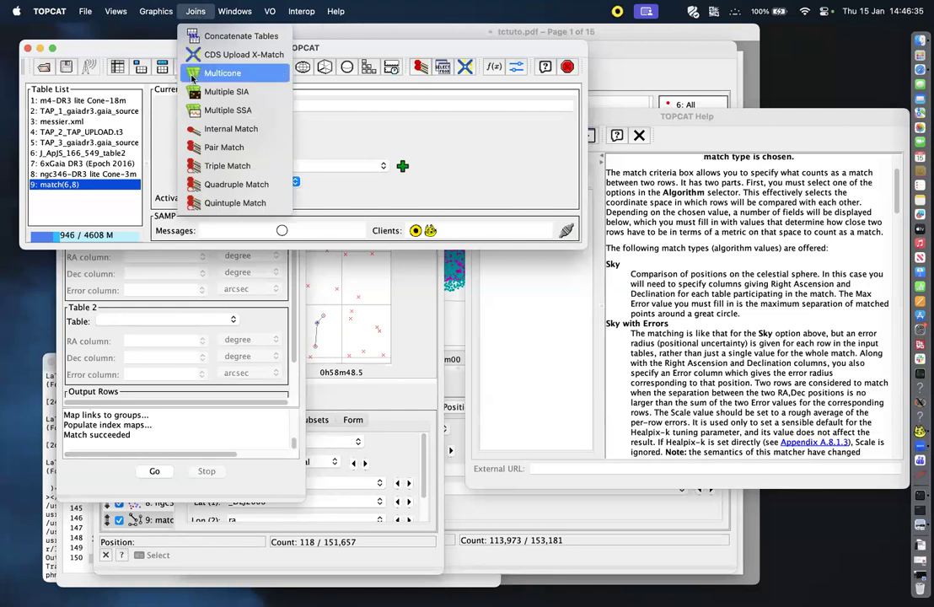
{"action": "left_click", "coordinate": [208, 166]}
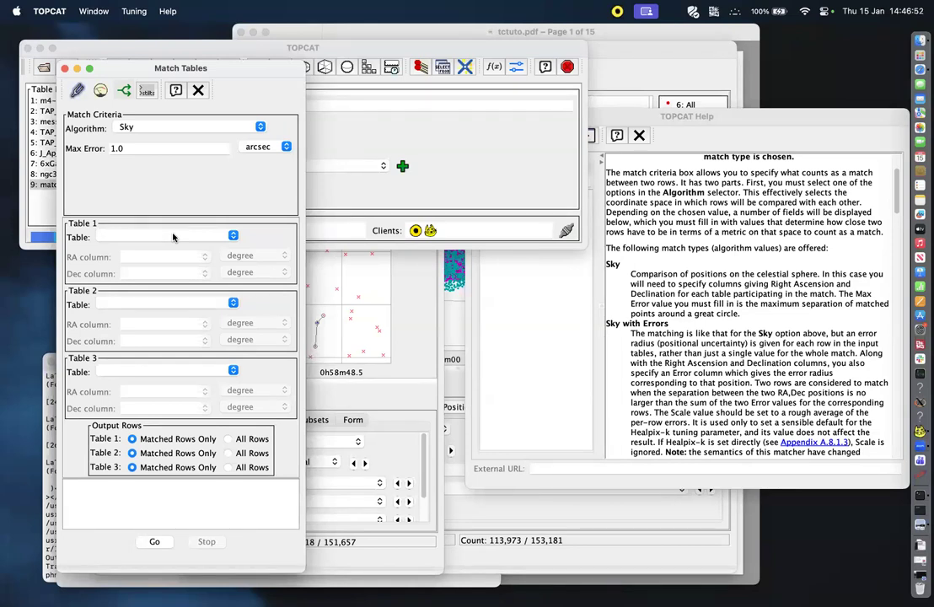
{"action": "key", "text": "super+grave"}
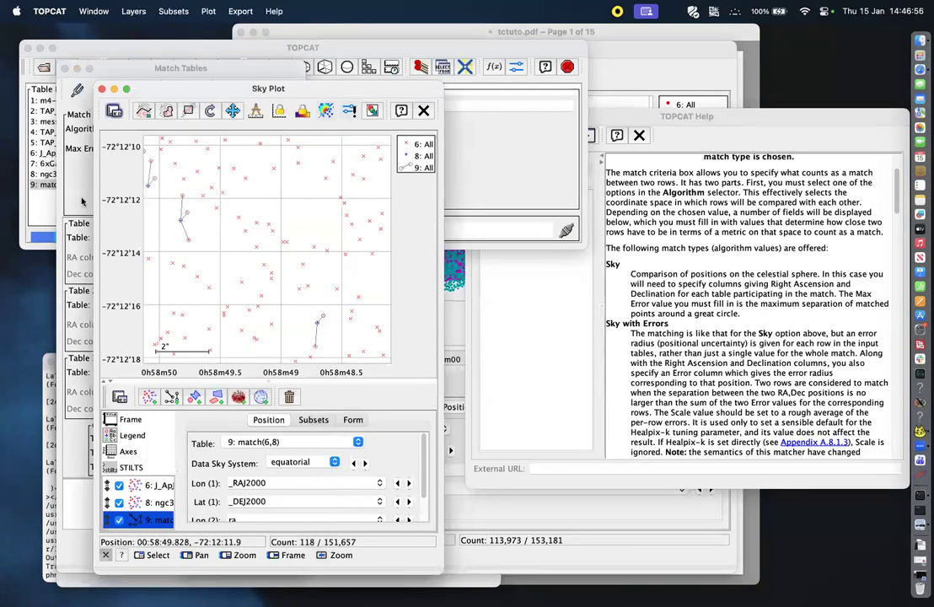
{"action": "key", "text": "super+grave"}
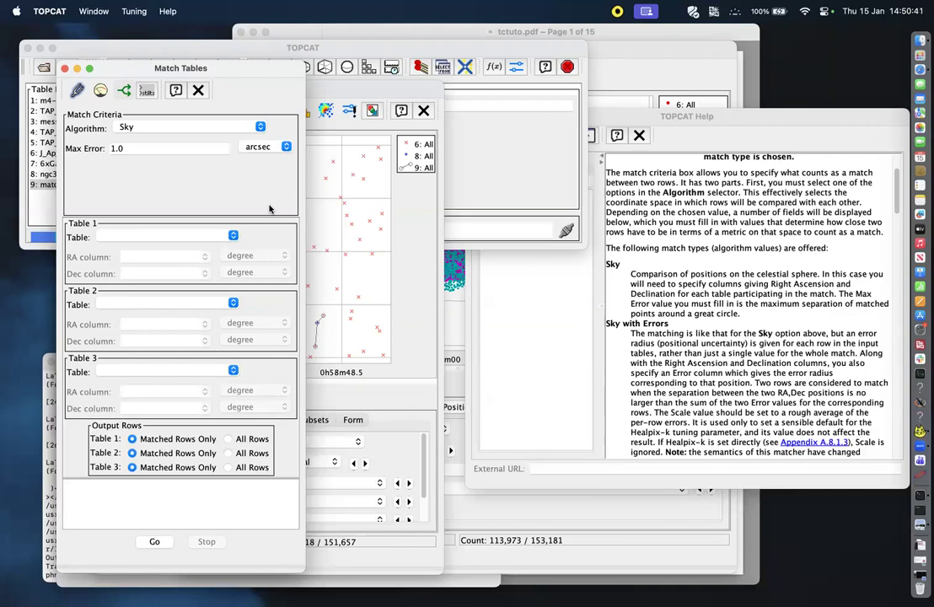
Switch to the tcintro.pdf slides in Preview and show the final Further Information page in full screen, leaving full screen when done.
{"action": "key", "text": "ctrl+Up"}
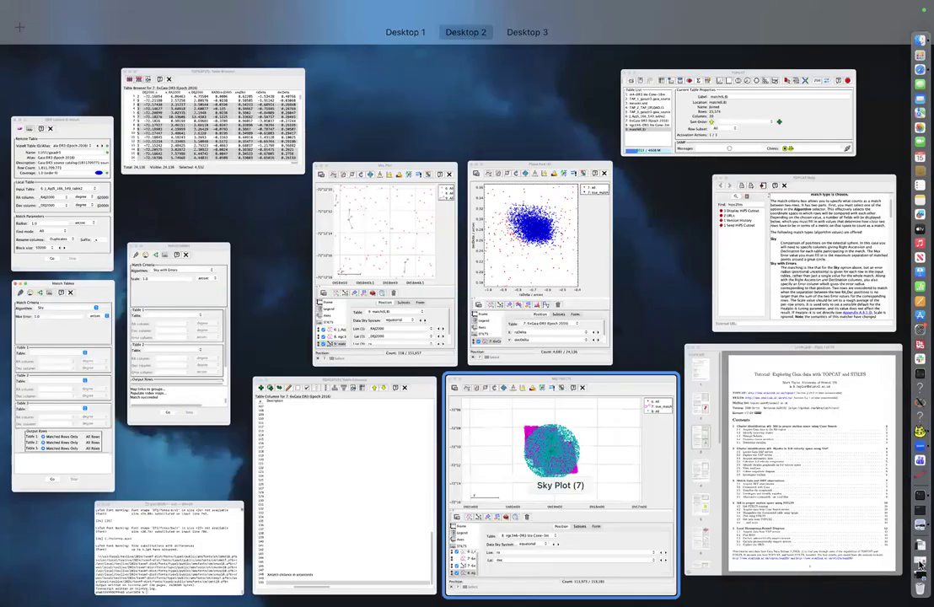
{"action": "left_click", "coordinate": [648, 269]}
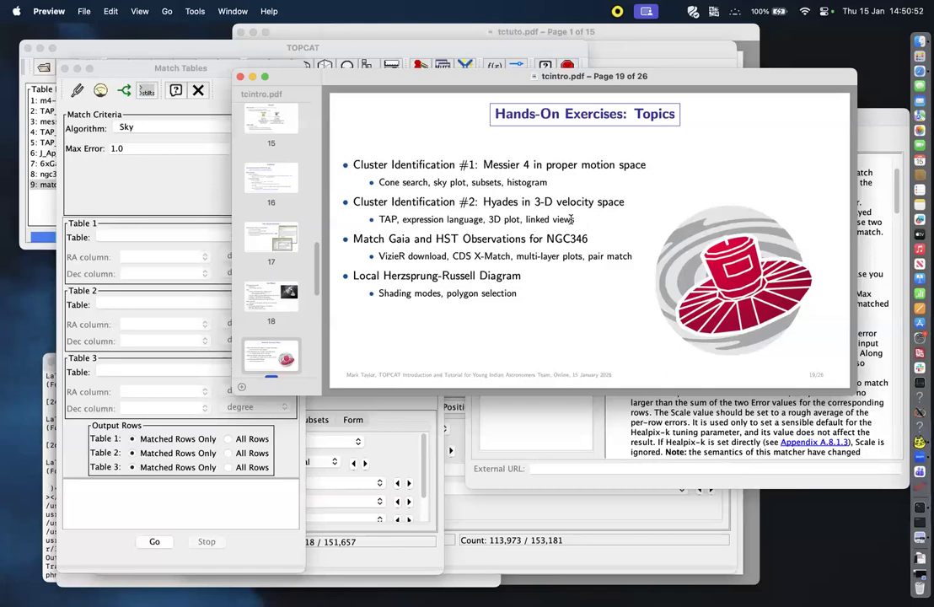
{"action": "key", "text": "ctrl+super+f"}
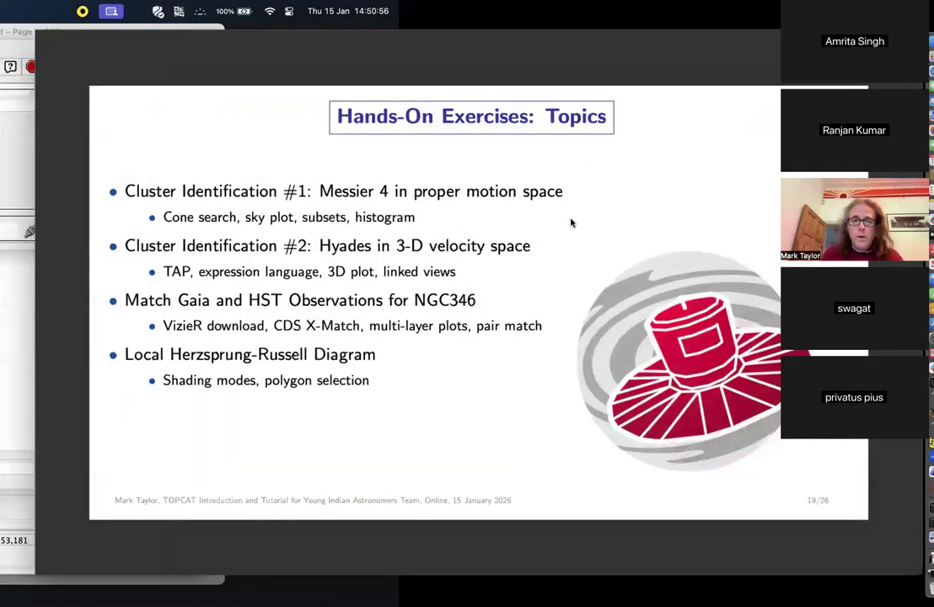
{"action": "key", "text": "Right"}
{"action": "key", "text": "Right"}
{"action": "key", "text": "Right"}
{"action": "key", "text": "Right"}
{"action": "key", "text": "Right"}
{"action": "key", "text": "Right"}
{"action": "key", "text": "Right"}
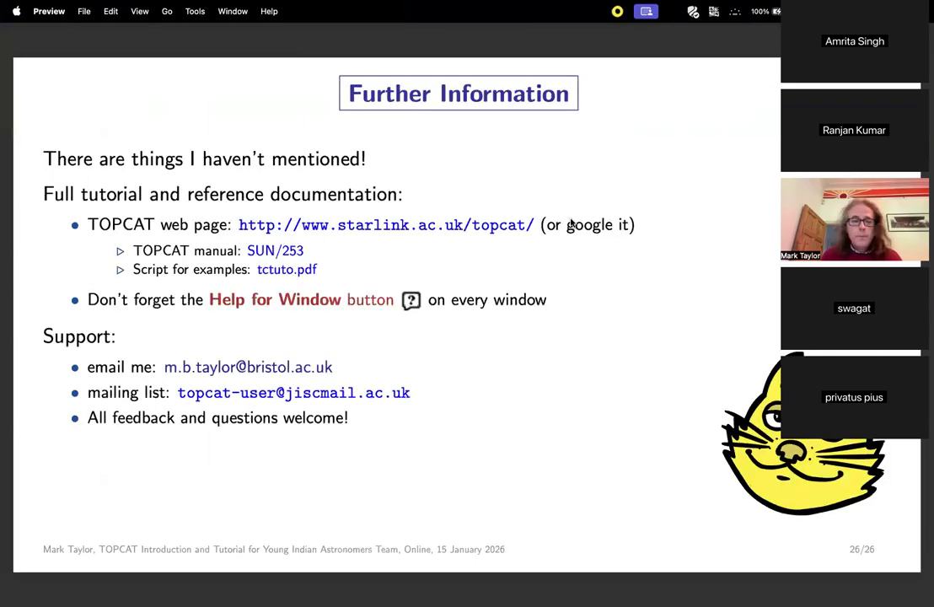
{"action": "key", "text": "Escape"}
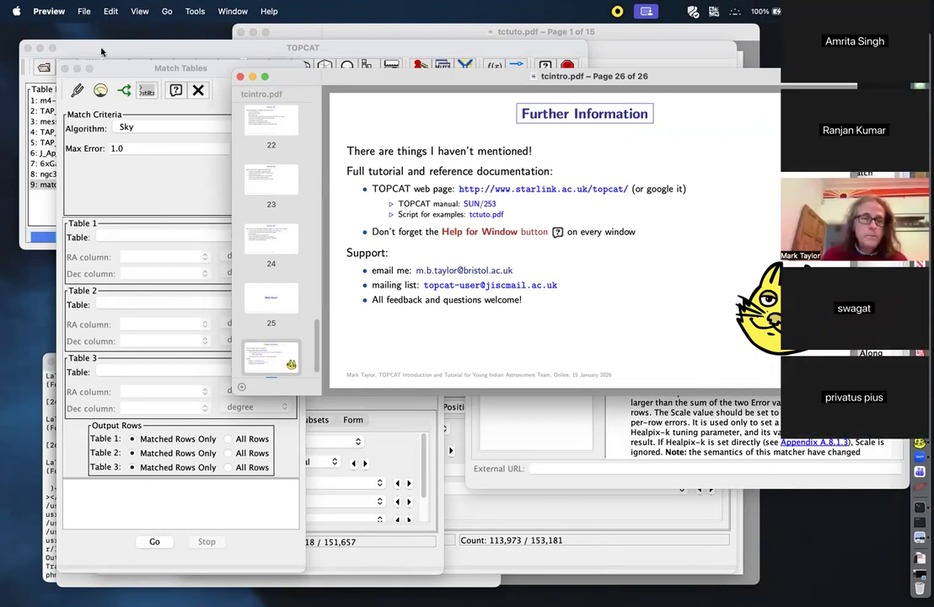
Switch back to TOPCAT and try adding a second sort order field for the match(6,8) table.
{"action": "key", "text": "super+Tab"}
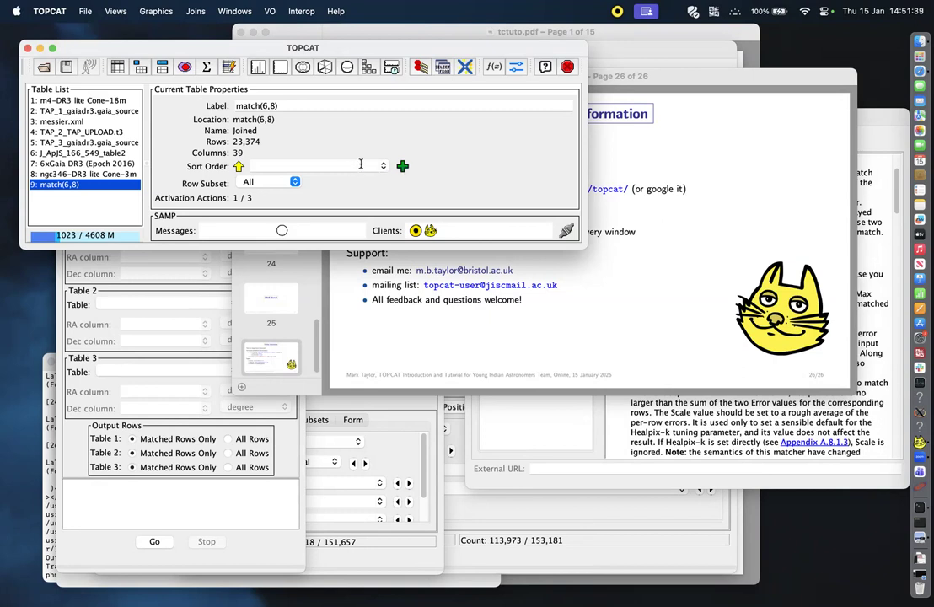
{"action": "left_click", "coordinate": [404, 166]}
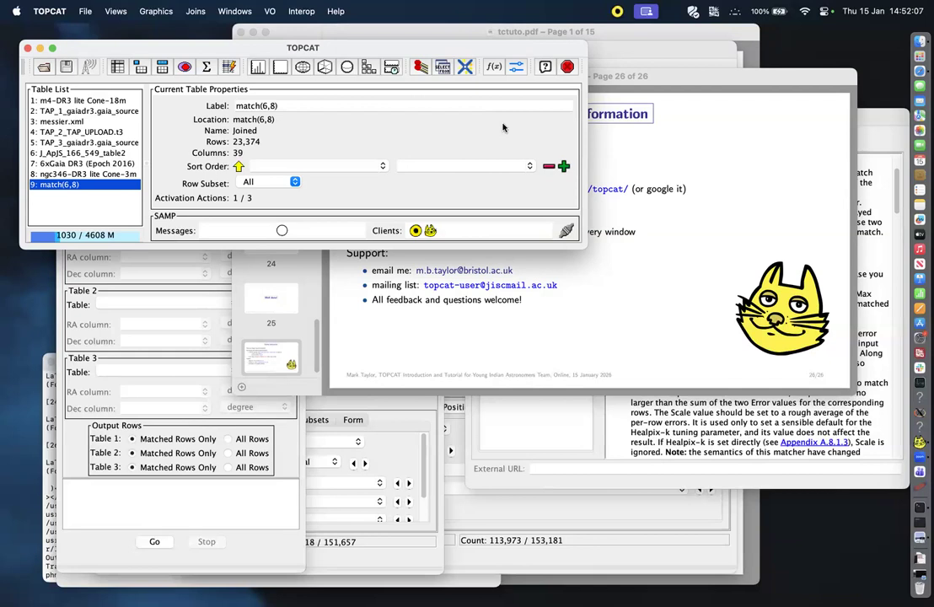
{"action": "left_click", "coordinate": [548, 167]}
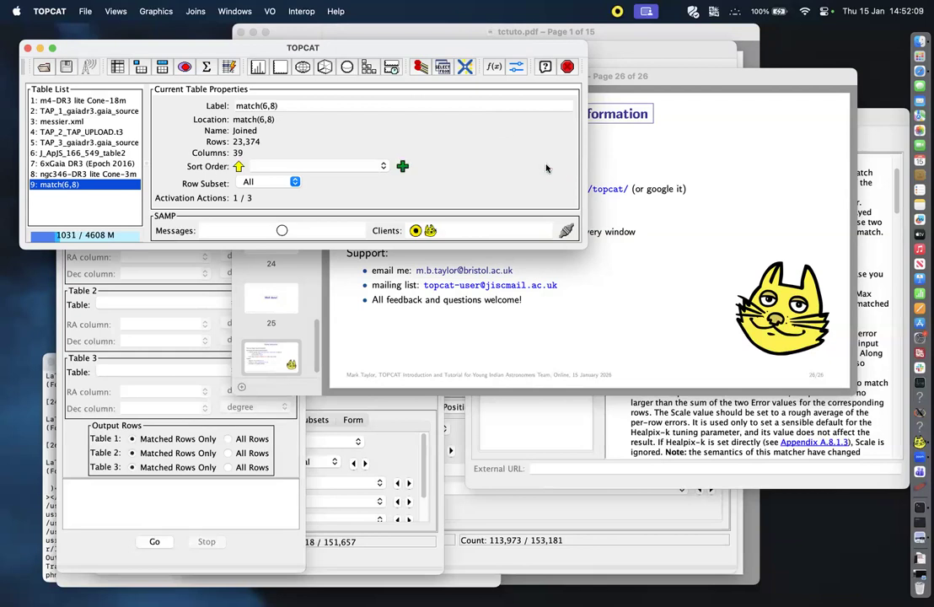
Make ngc346-DR3 lite Cone-3m the current table in the TOPCAT main window.
{"action": "left_click", "coordinate": [628, 167]}
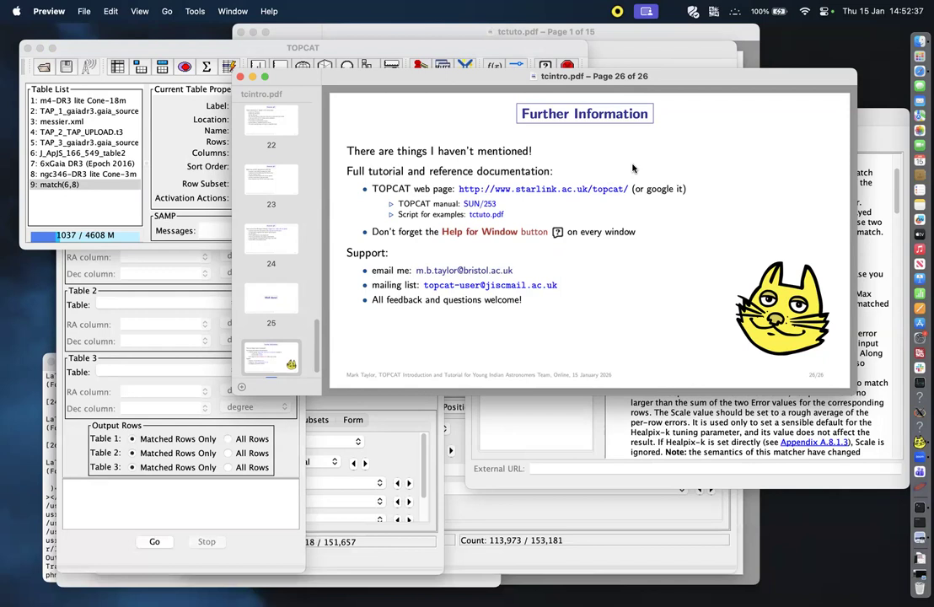
{"action": "left_click", "coordinate": [276, 50]}
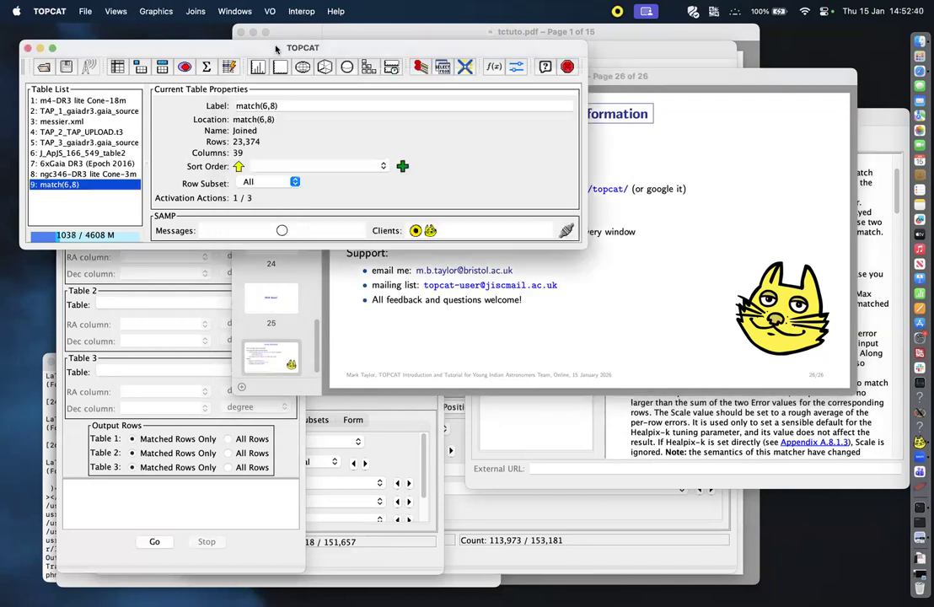
{"action": "left_click", "coordinate": [119, 175]}
{"action": "left_click", "coordinate": [44, 363]}
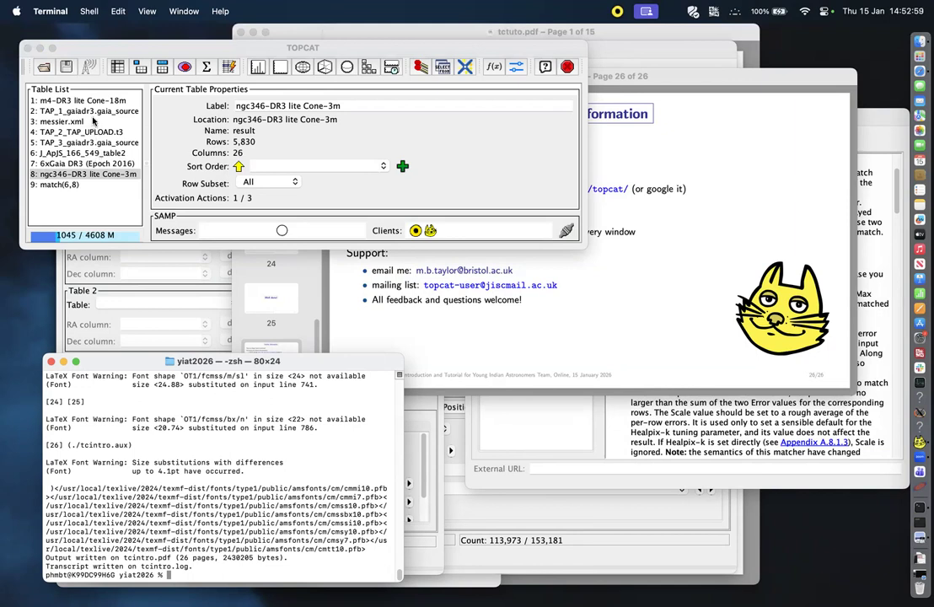
{"action": "left_click", "coordinate": [93, 145]}
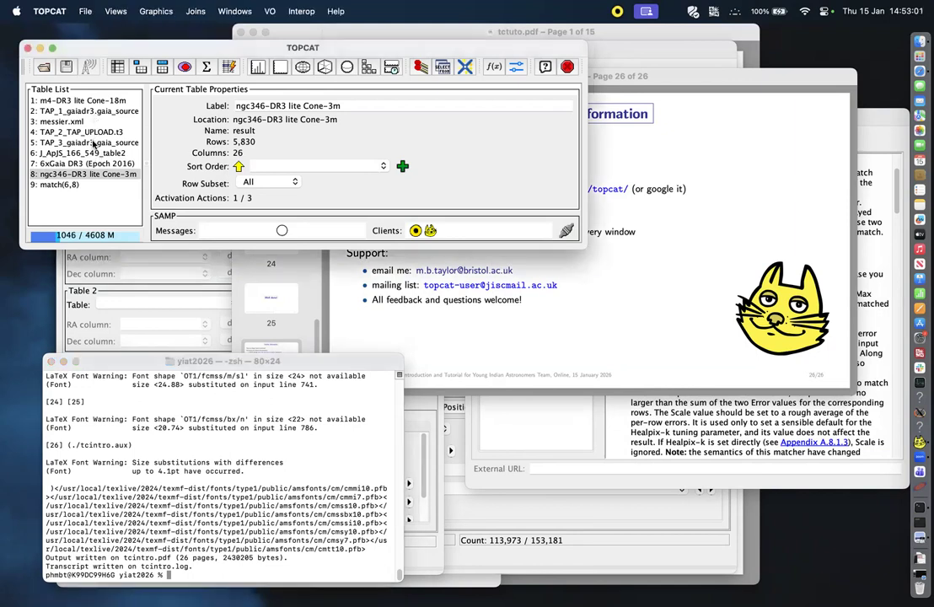
Save the TAP_3_gaiadr3.gaia_source table to disk as t1.fits.
{"action": "left_click", "coordinate": [92, 144]}
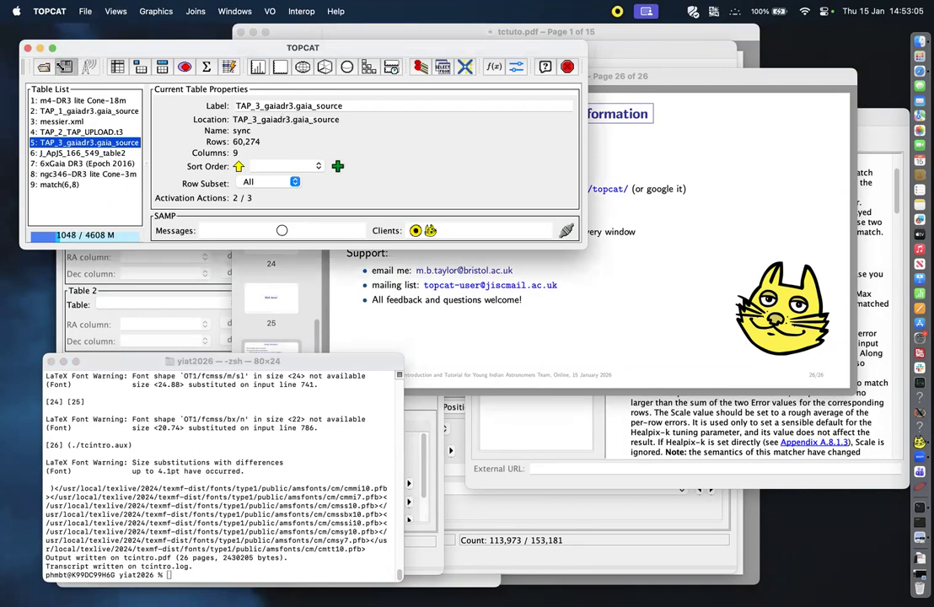
{"action": "left_click", "coordinate": [65, 67]}
{"action": "left_click", "coordinate": [249, 237]}
{"action": "type", "text": "t1.fits"}
{"action": "key", "text": "Return"}
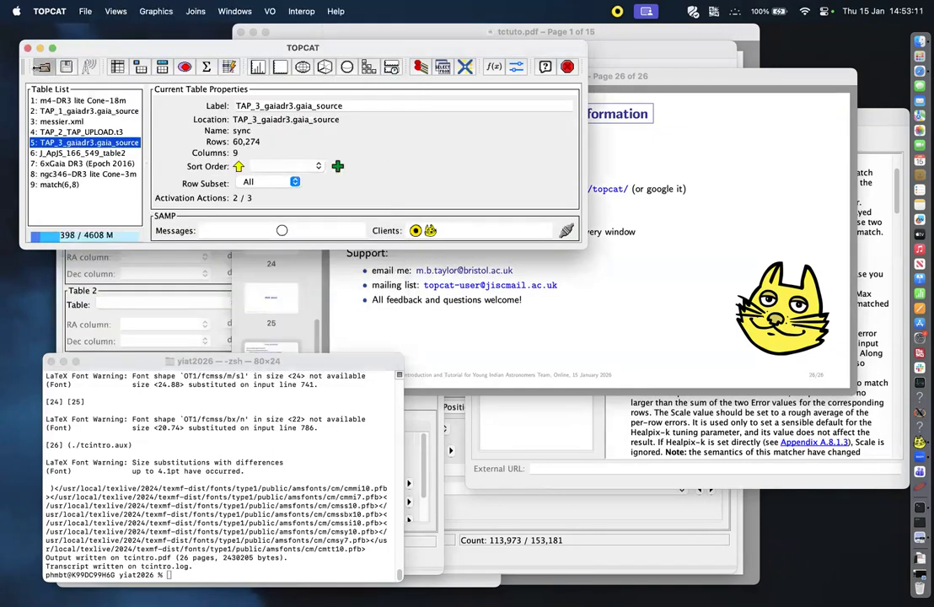
Load the saved t1.fits file from the app folder as a new table.
{"action": "left_click", "coordinate": [38, 70]}
{"action": "left_click", "coordinate": [353, 158]}
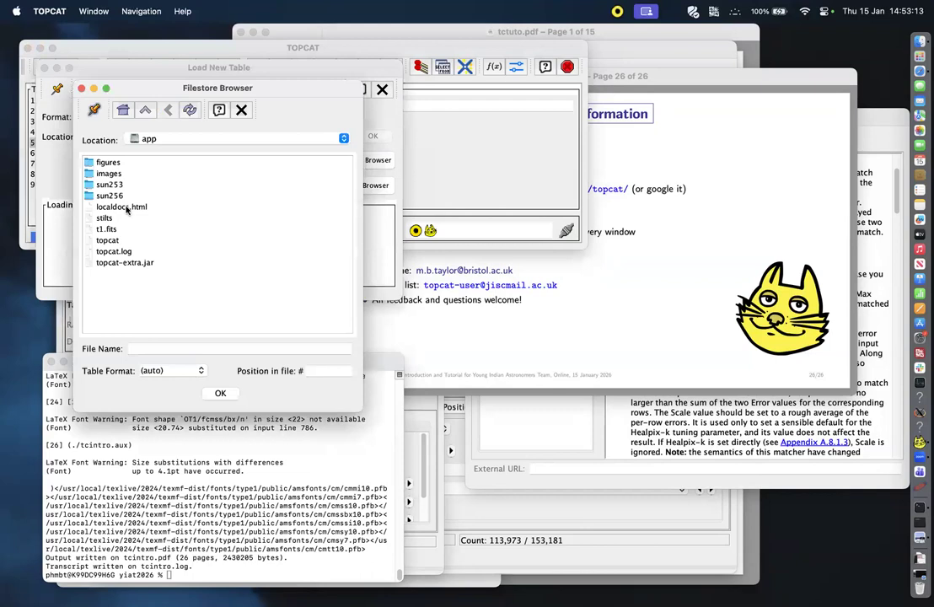
{"action": "left_click", "coordinate": [106, 229]}
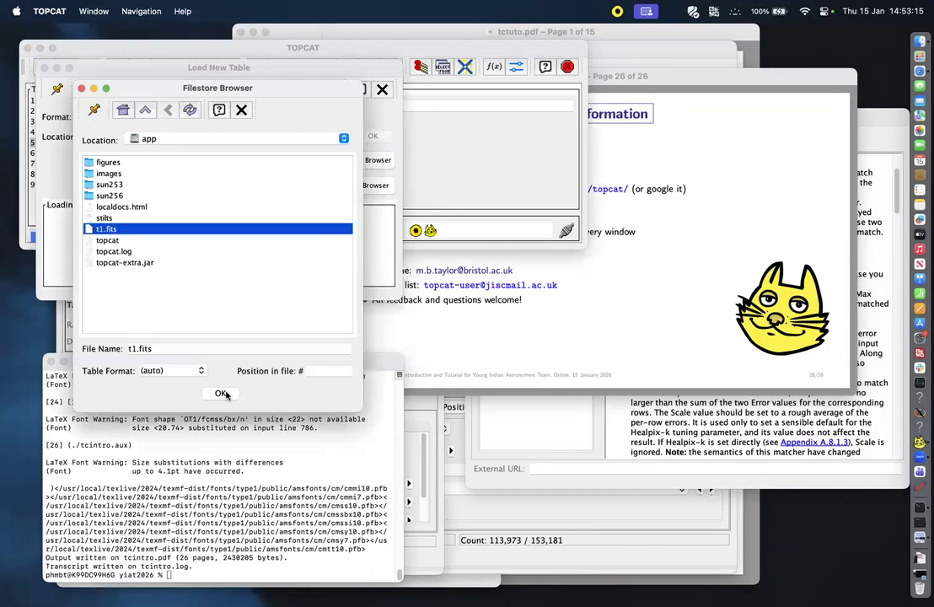
{"action": "left_click", "coordinate": [221, 394]}
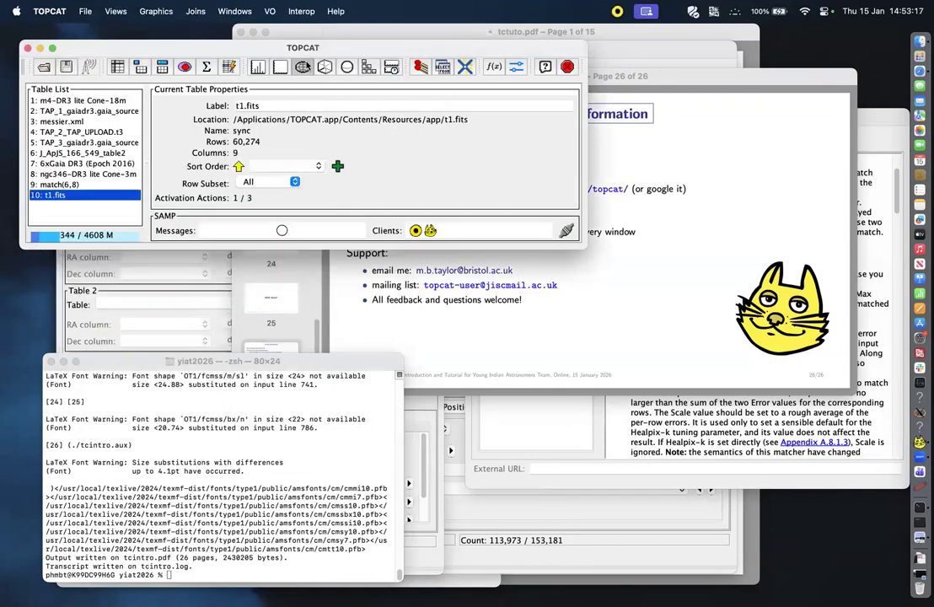
Plot t1.fits on a new sky plot with the aitoff projection and widen the plot window.
{"action": "left_click", "coordinate": [302, 67]}
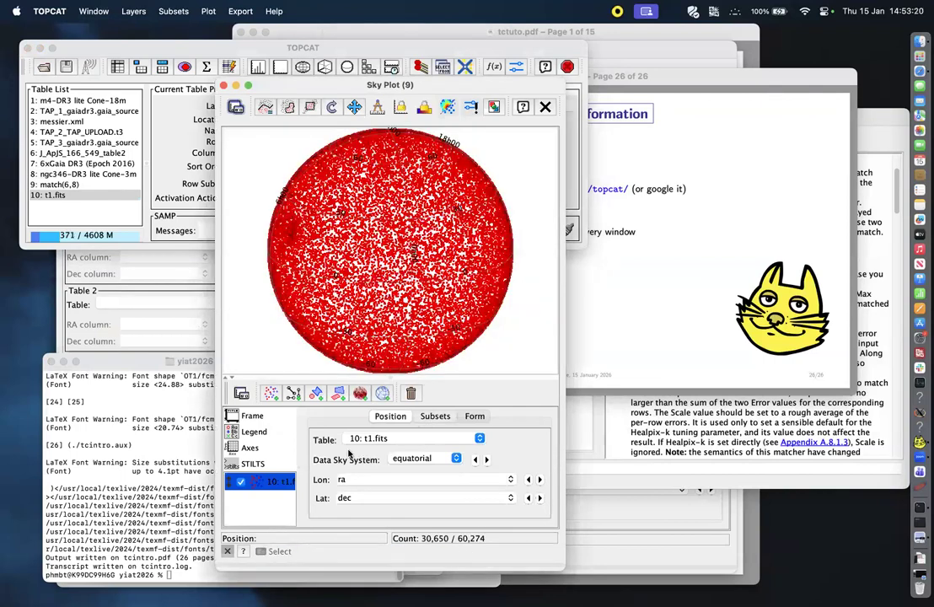
{"action": "left_click", "coordinate": [435, 416]}
{"action": "left_click", "coordinate": [249, 448]}
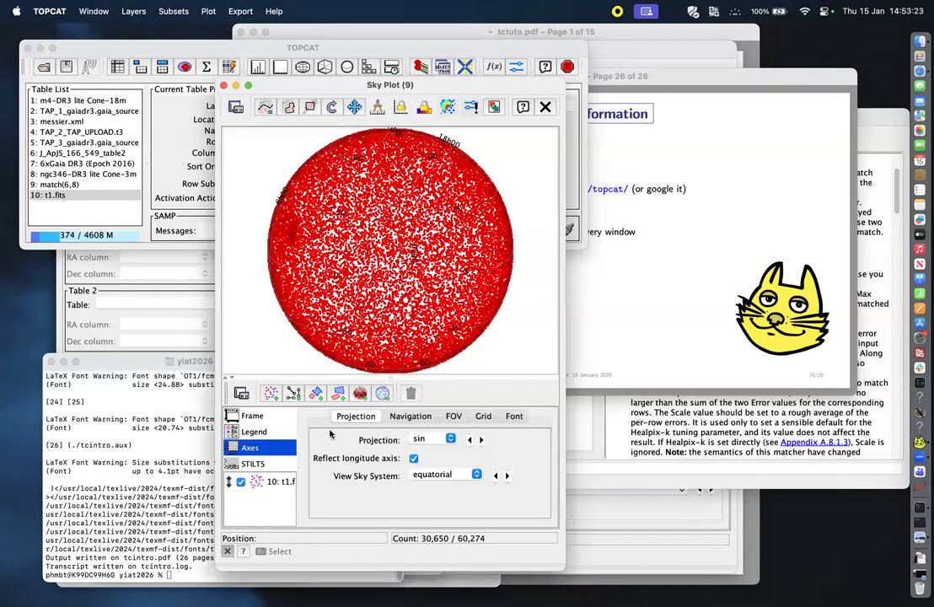
{"action": "left_click", "coordinate": [445, 439]}
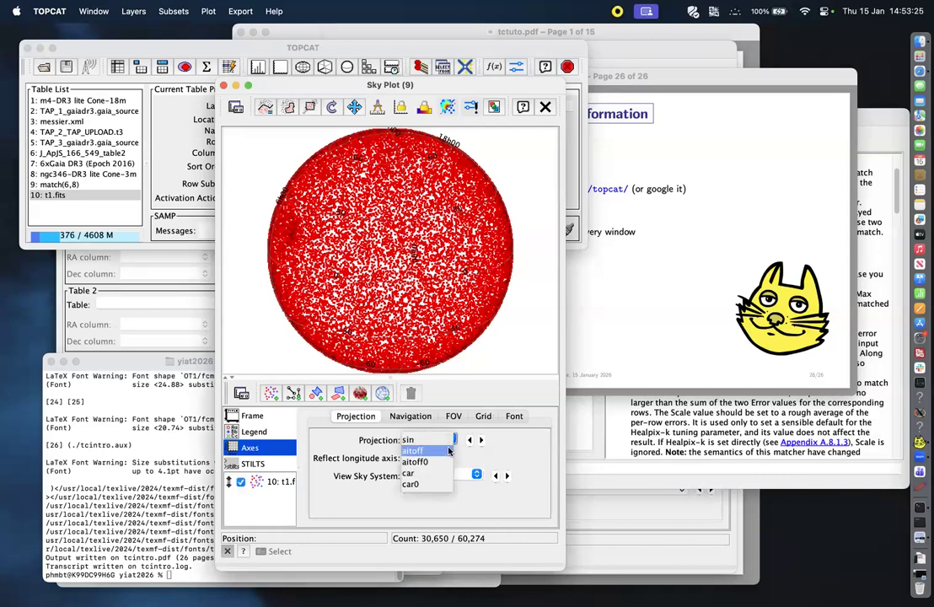
{"action": "left_click", "coordinate": [449, 451]}
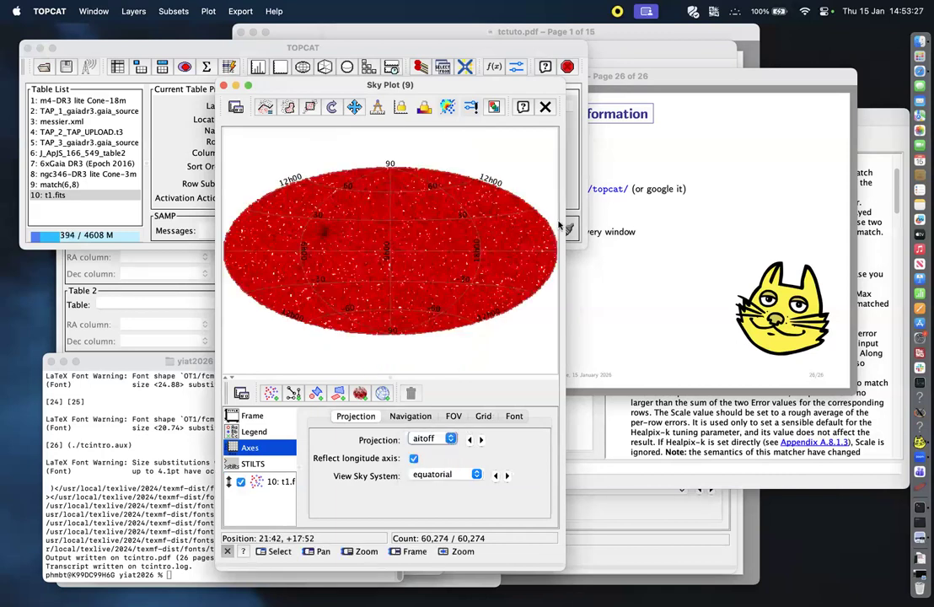
{"action": "left_click_drag", "start_coordinate": [563, 228], "coordinate": [663, 228]}
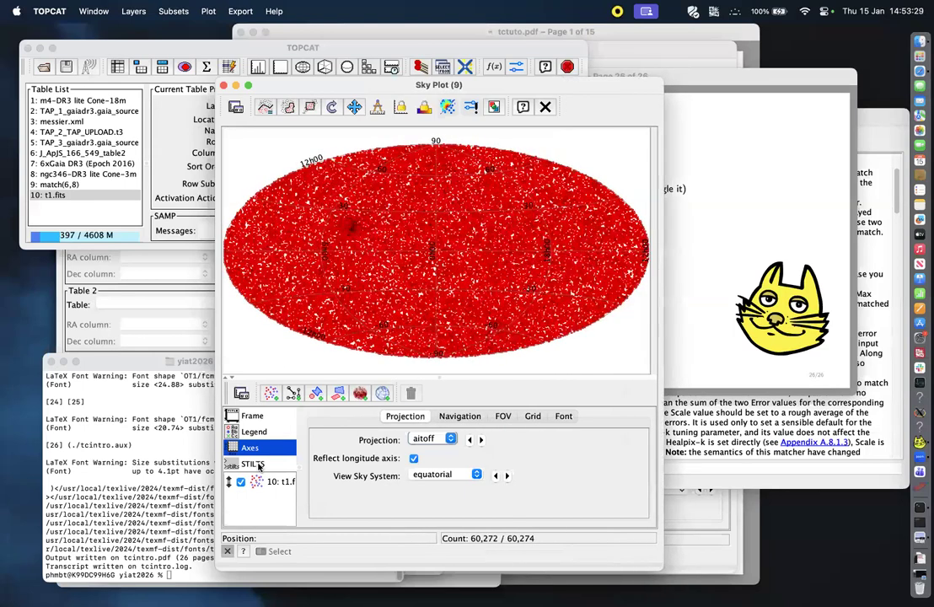
Copy the sky plot's generated STILTS plot2sky command and run it in Terminal.
{"action": "left_click", "coordinate": [255, 464]}
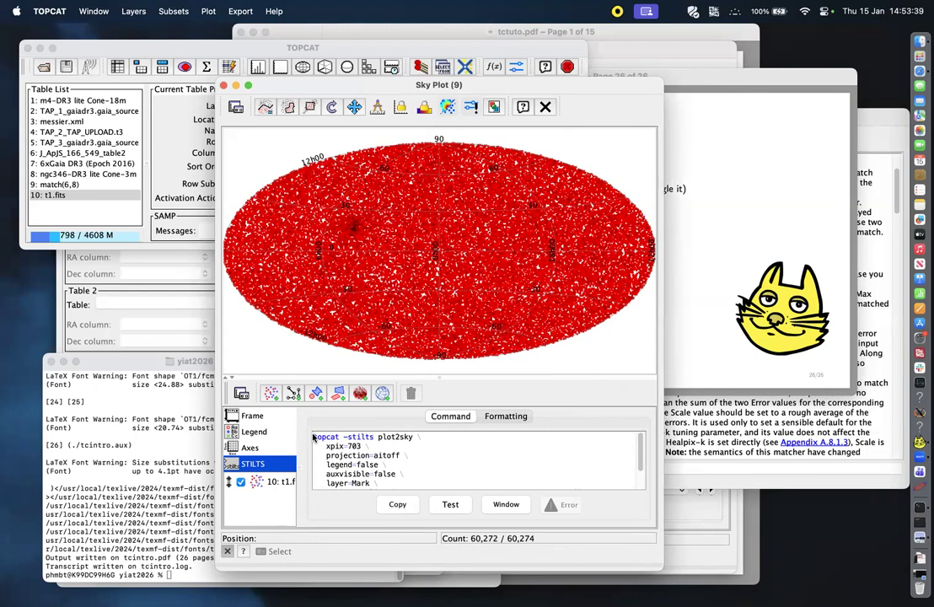
{"action": "left_click", "coordinate": [395, 503]}
{"action": "left_click", "coordinate": [130, 536]}
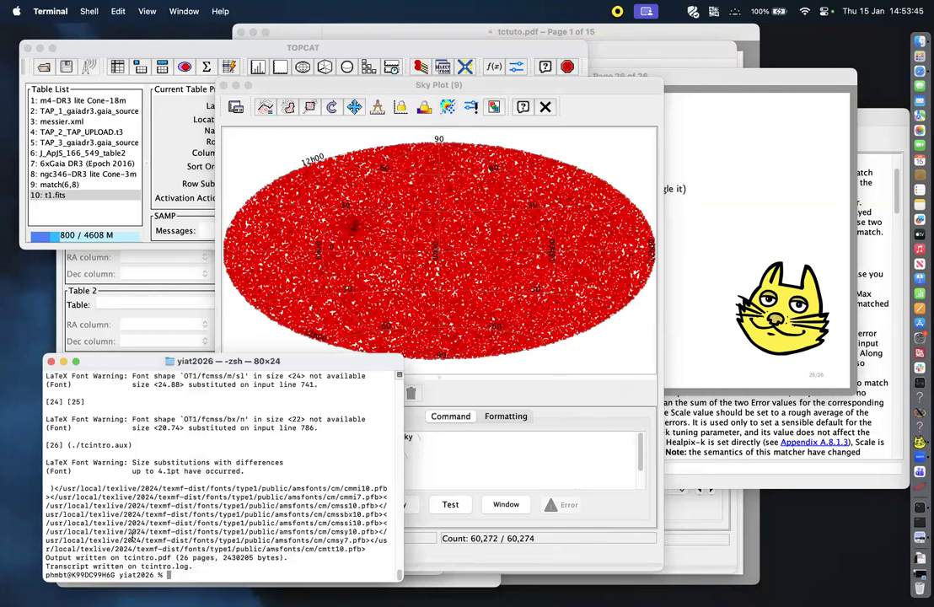
{"action": "key", "text": "super+v"}
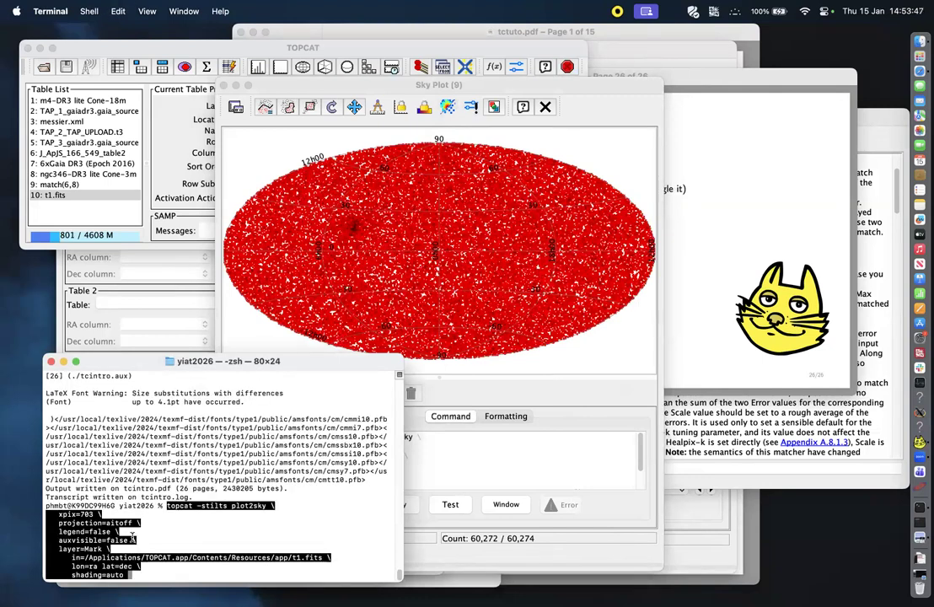
{"action": "key", "text": "Return"}
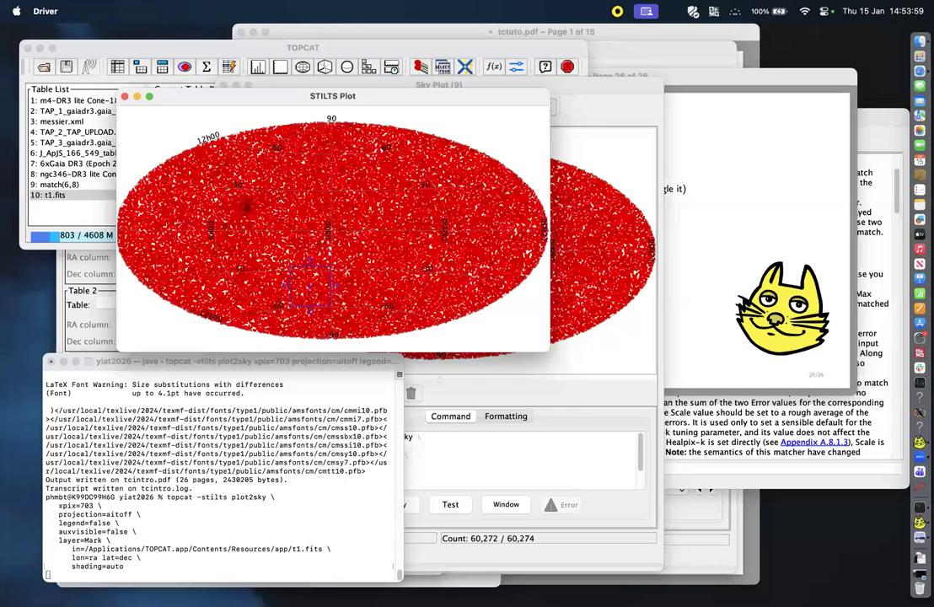
Stop the running plot command and rerun it with out=x.png added to write the plot to a file.
{"action": "left_click", "coordinate": [262, 495]}
{"action": "key", "text": "ctrl+c"}
{"action": "key", "text": "Up"}
{"action": "type", "text": "out=x.p"}
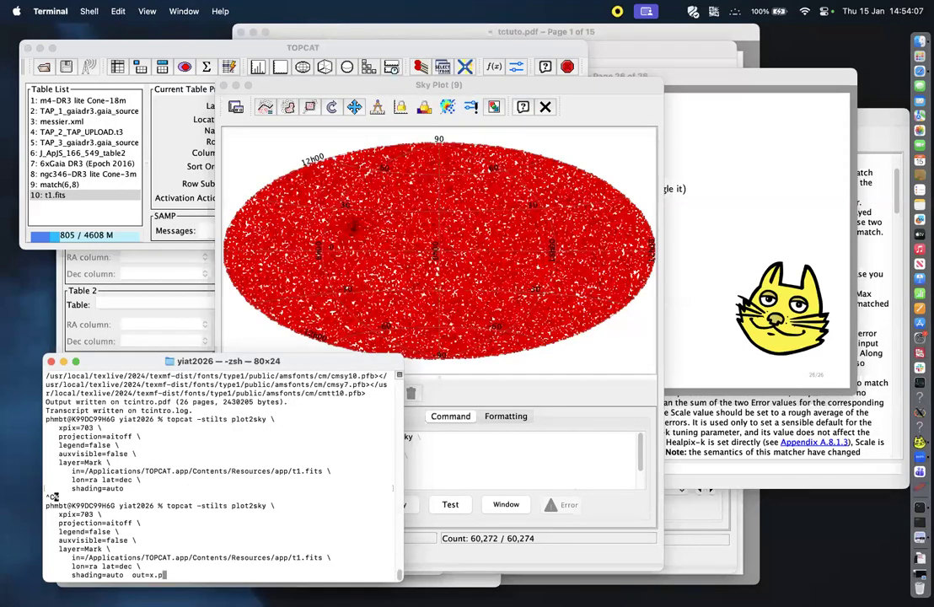
{"action": "type", "text": "ng"}
{"action": "key", "text": "Return"}
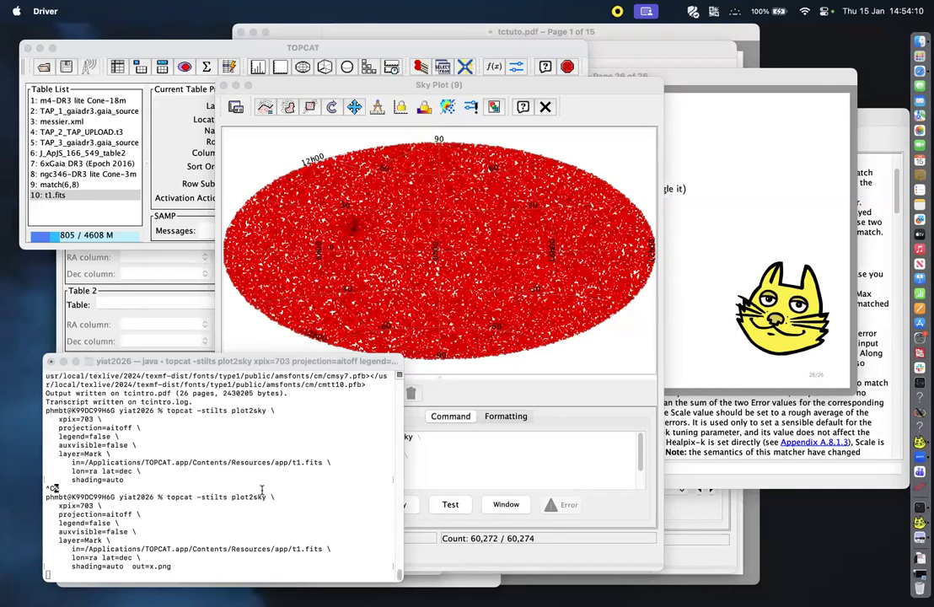
Open x.png from Terminal to view the exported sky plot, and close the image when done.
{"action": "type", "text": "open x.png"}
{"action": "key", "text": "Return"}
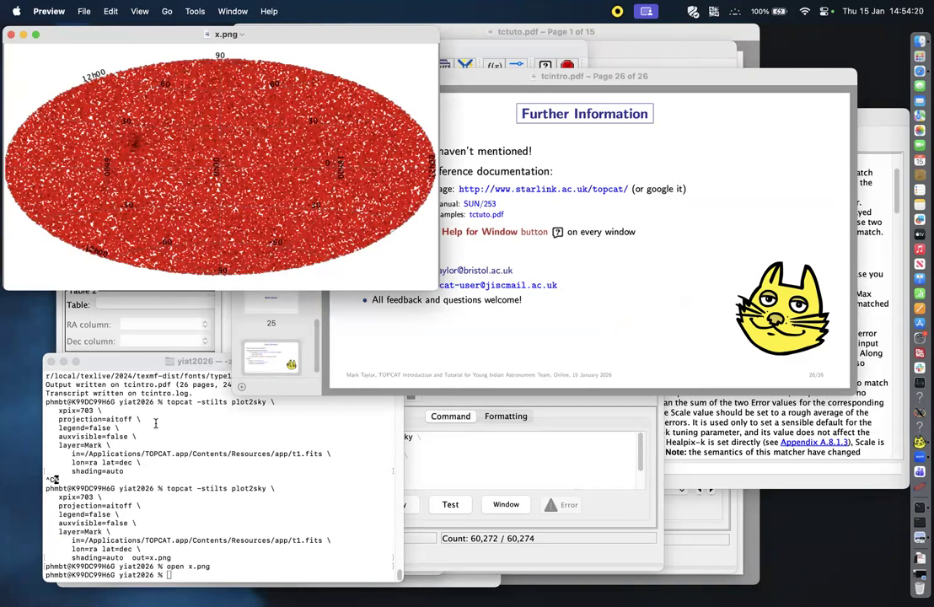
{"action": "key", "text": "super+q"}
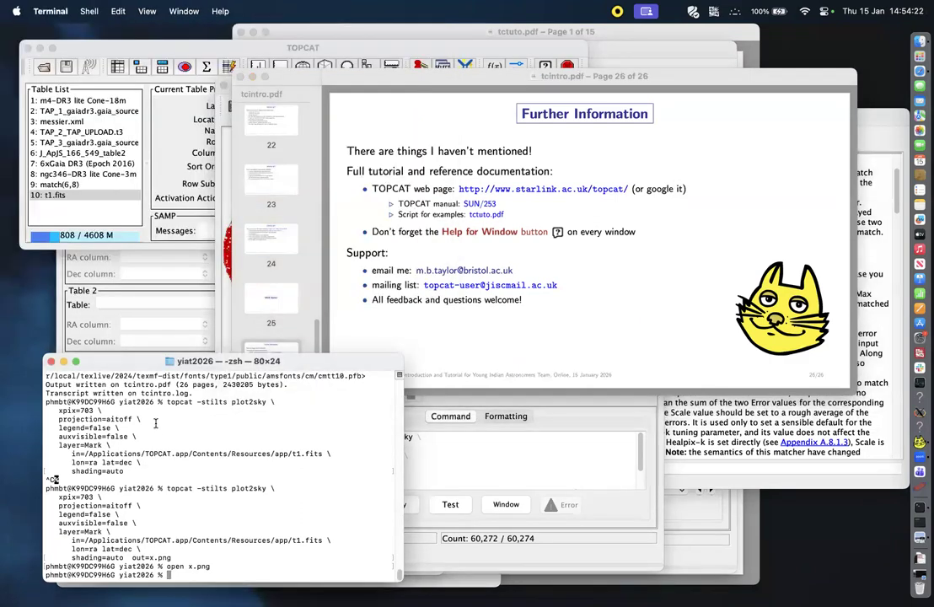
Switch back to TOPCAT and view the STILTS command for the TAP query on gaiadr3.gaia_source, closing the command window when done.
{"action": "left_click", "coordinate": [154, 182]}
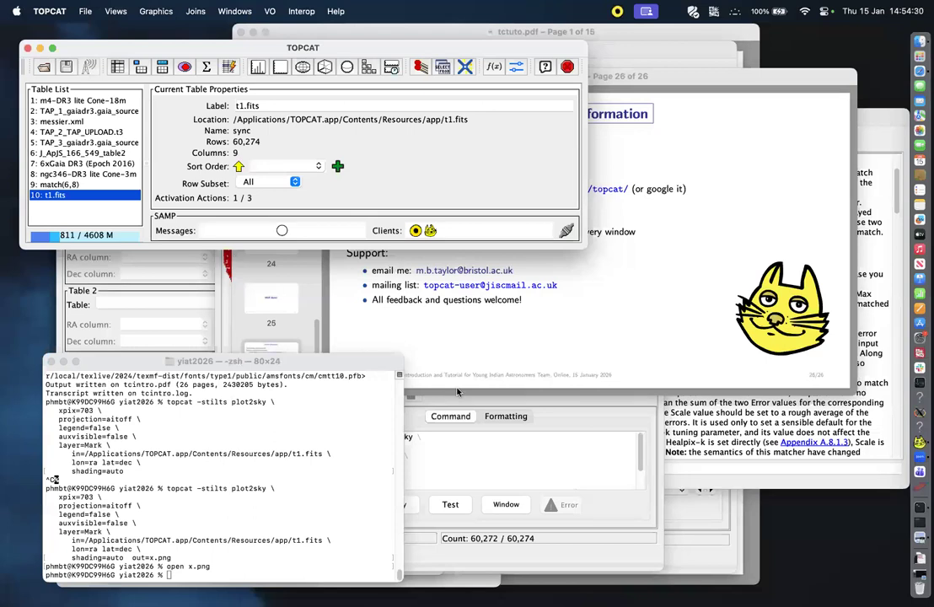
{"action": "left_click", "coordinate": [410, 473]}
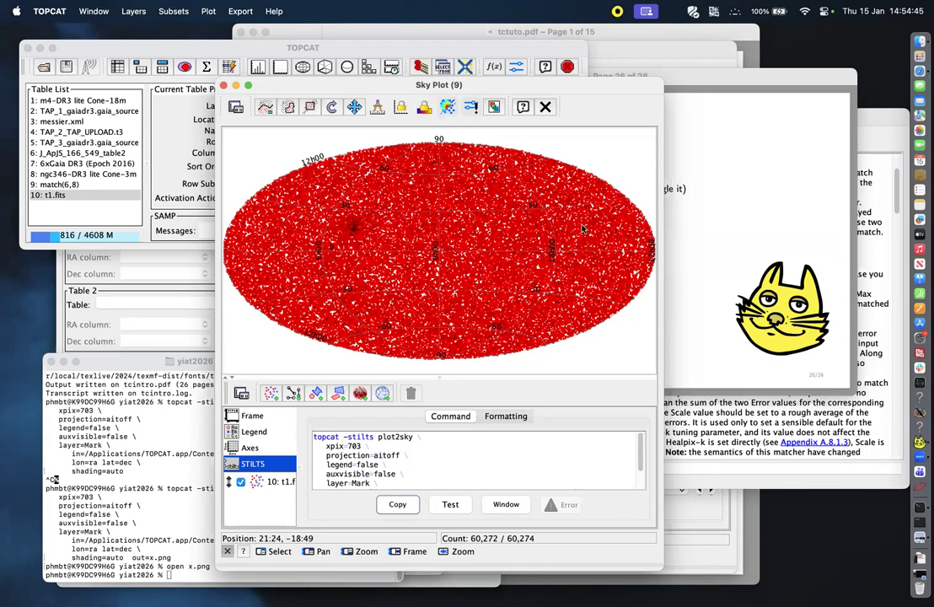
{"action": "left_click", "coordinate": [427, 50]}
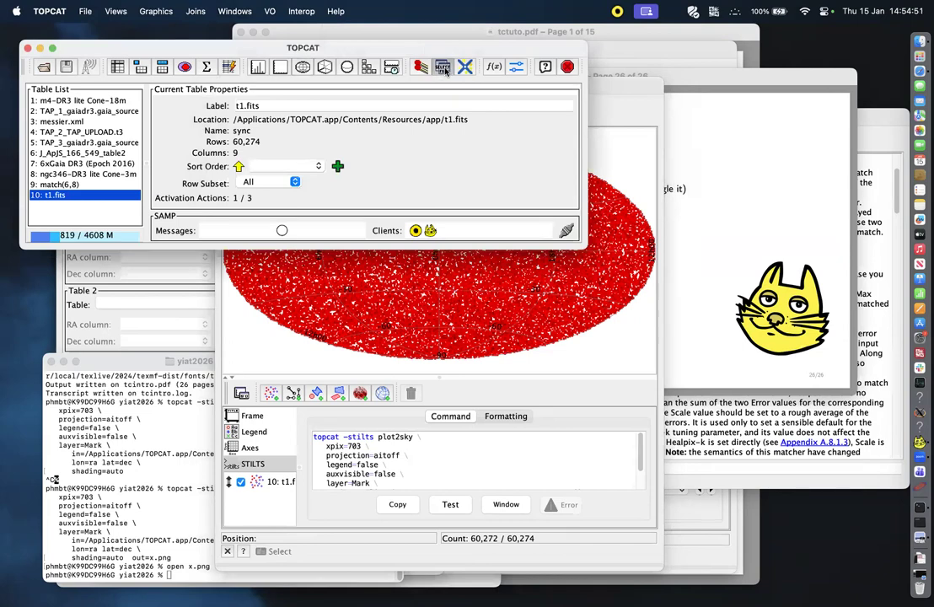
{"action": "left_click", "coordinate": [443, 67]}
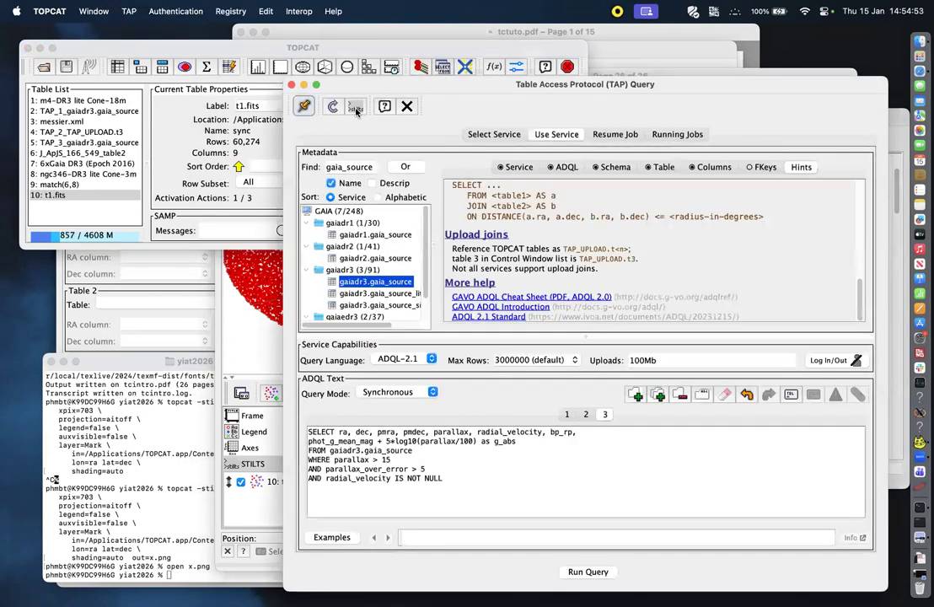
{"action": "left_click", "coordinate": [355, 107]}
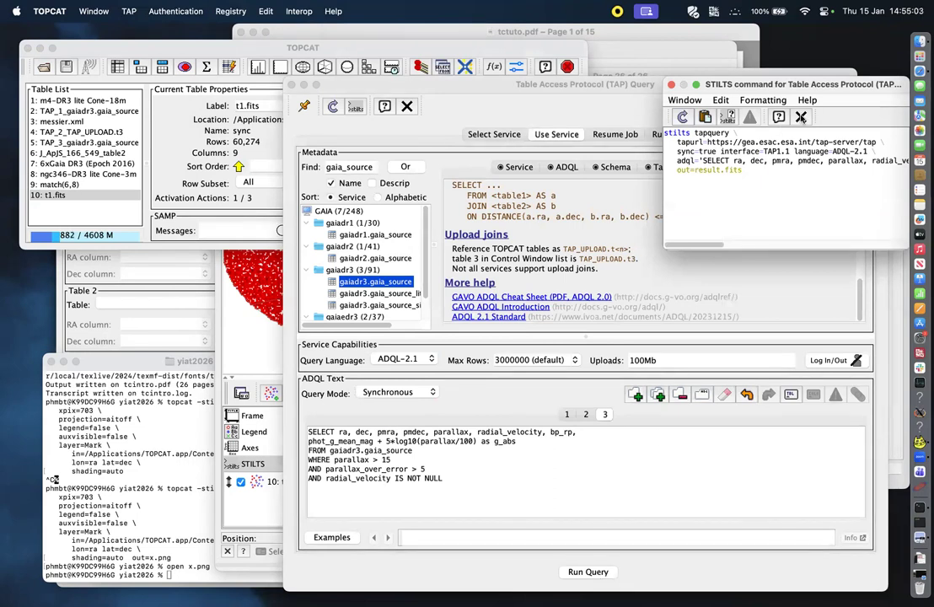
{"action": "left_click", "coordinate": [800, 118]}
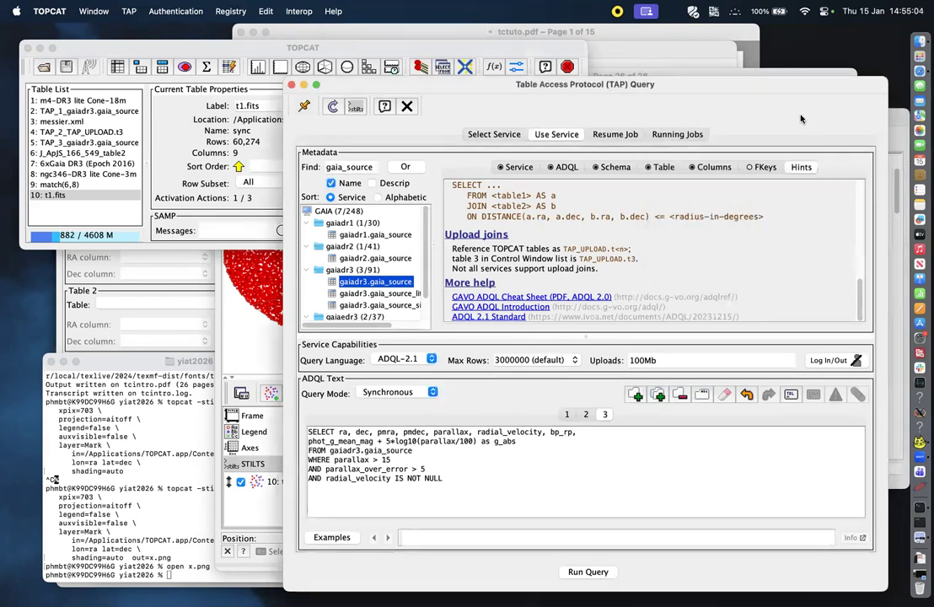
{"action": "left_click", "coordinate": [149, 448]}
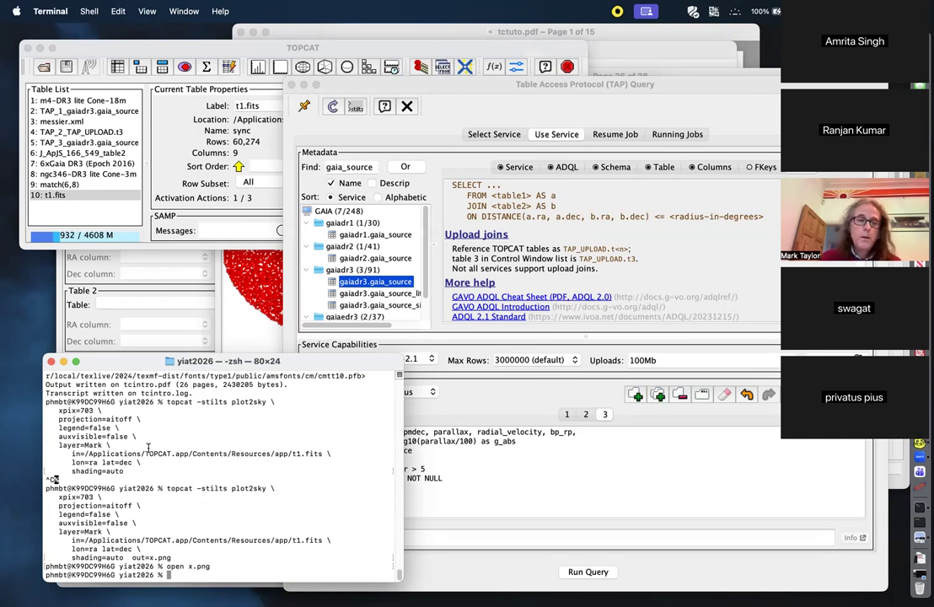
{"action": "left_click", "coordinate": [248, 330]}
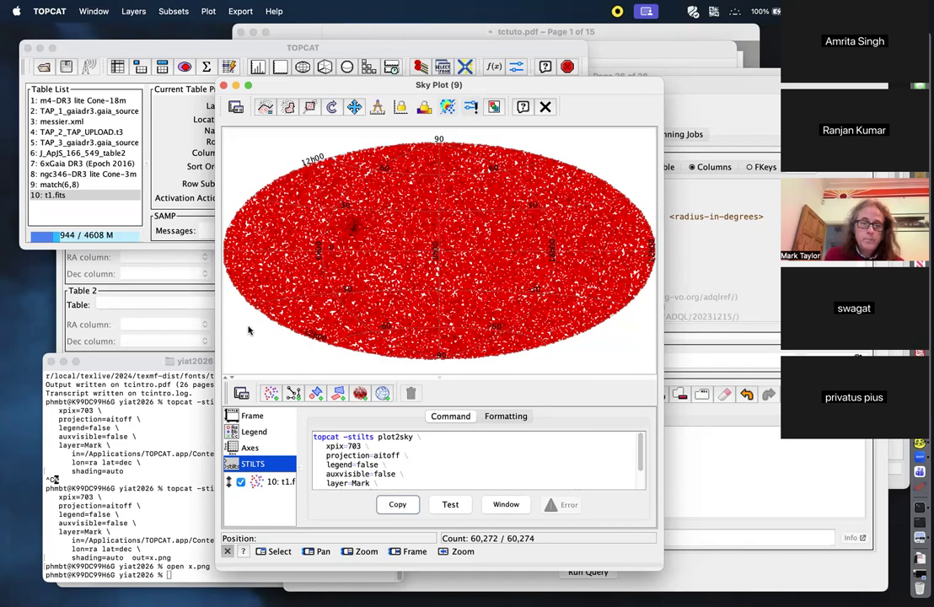
Switch to tcintro.pdf in Preview, show it in full screen, and end on the Further Information page after a look at page 25.
{"action": "key", "text": "ctrl+Up"}
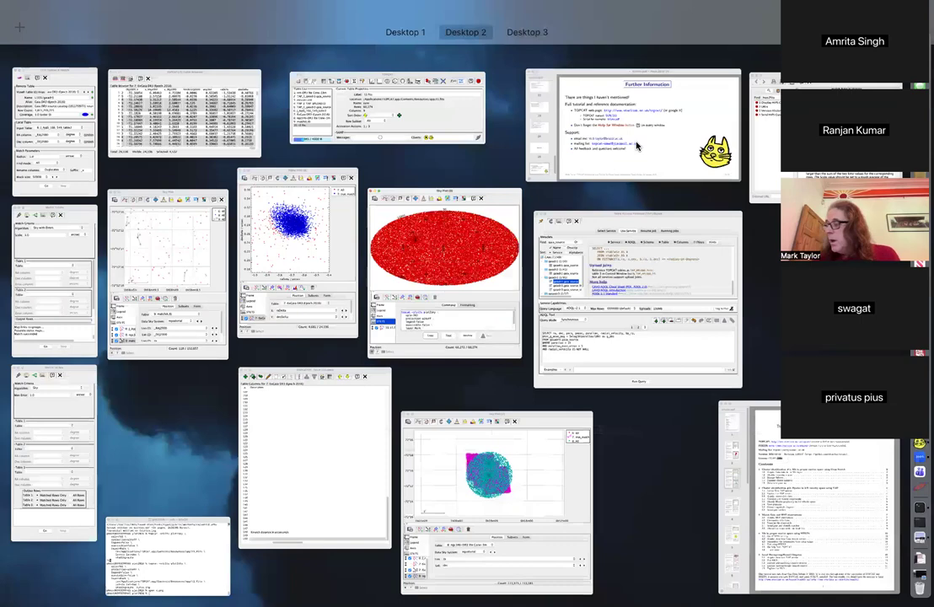
{"action": "left_click", "coordinate": [636, 146]}
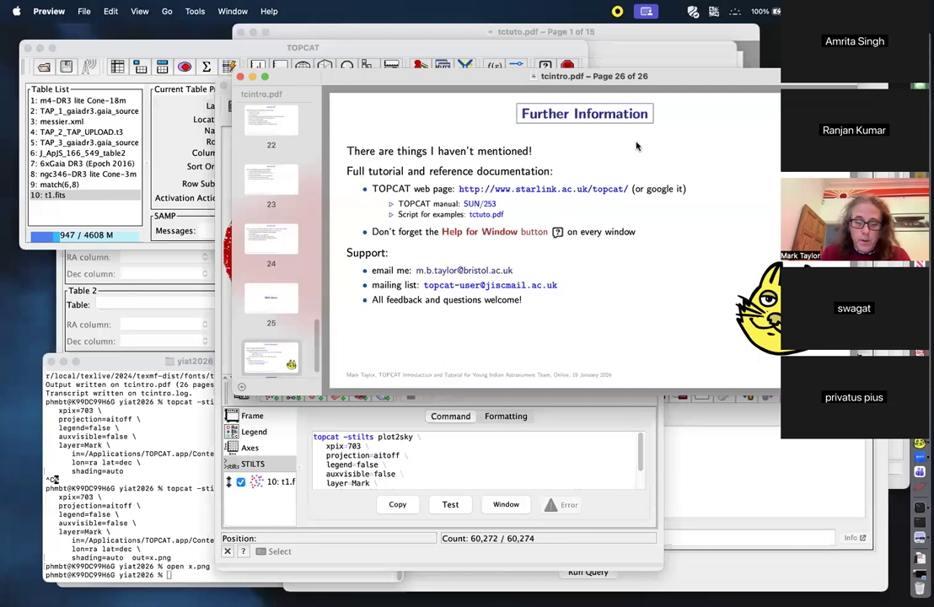
{"action": "key", "text": "ctrl+super+f"}
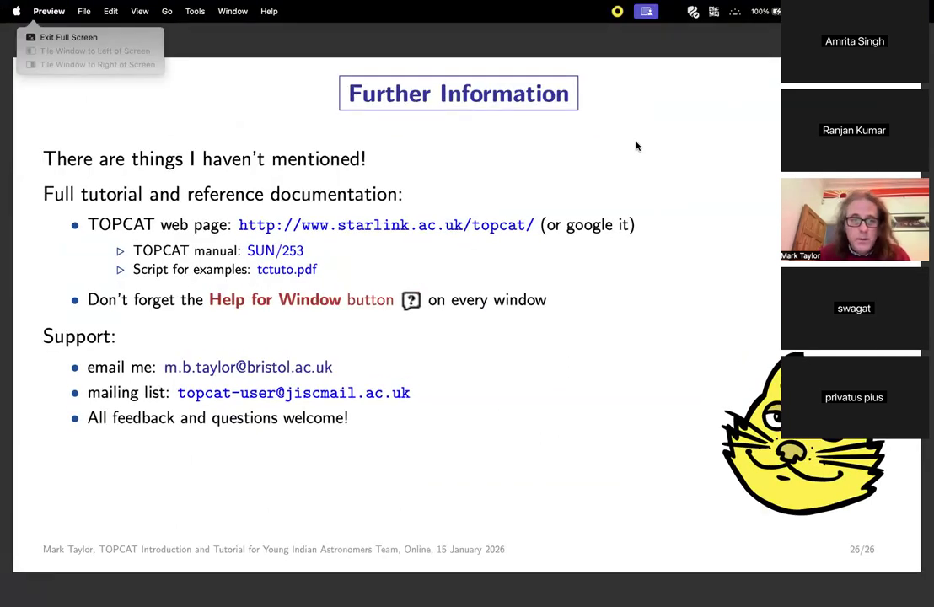
{"action": "key", "text": "Left"}
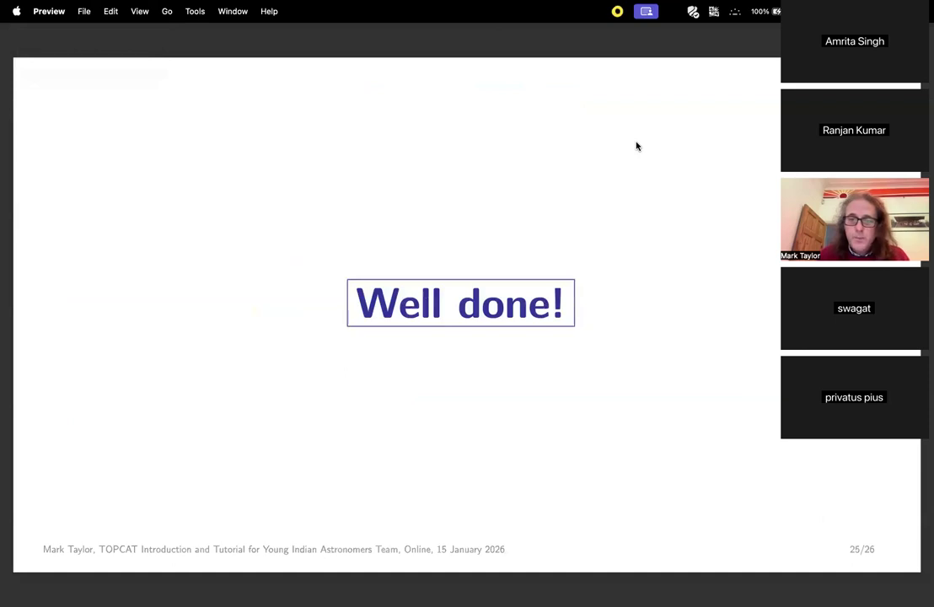
{"action": "key", "text": "Right"}
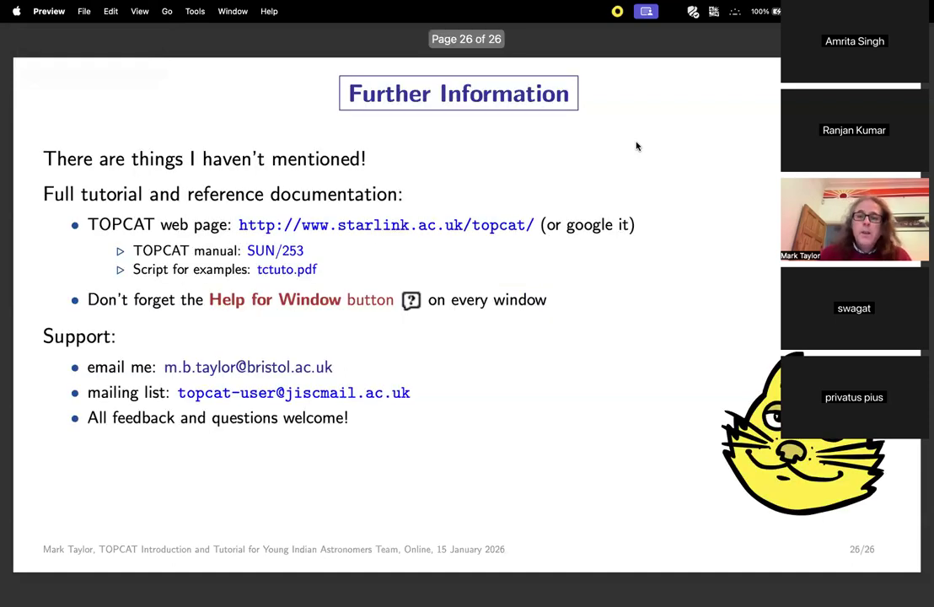